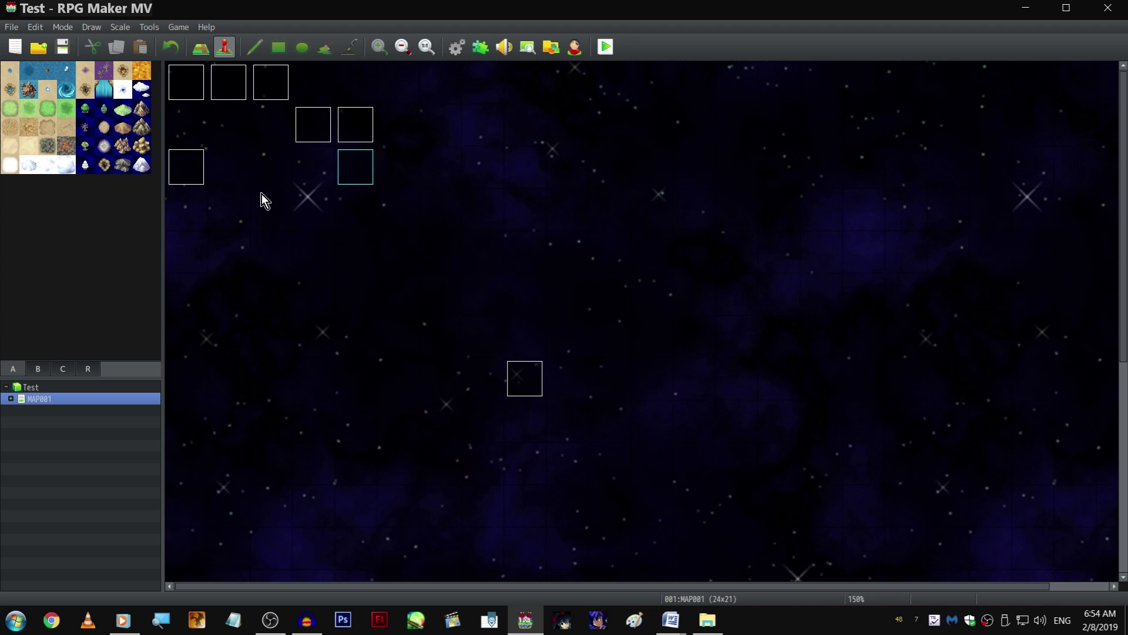
Select the 'Scene 1, 2, 3, 4, 5' event near the map's top-left
click(198, 176)
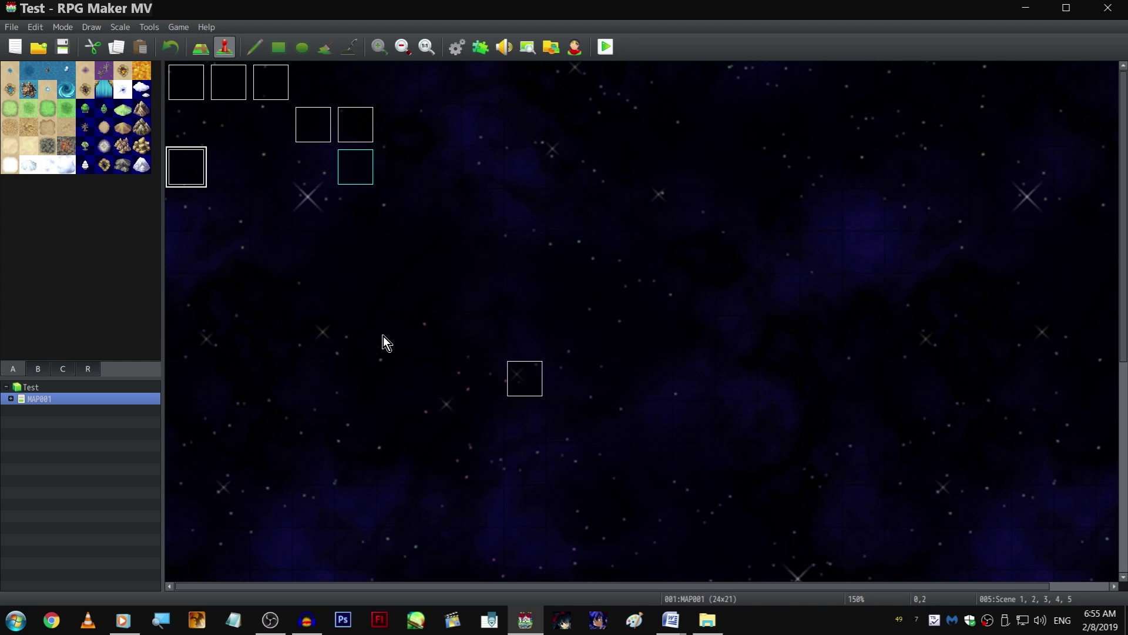
Review the scene event's page 7, then close the editor and launch a playtest
double_click(191, 177)
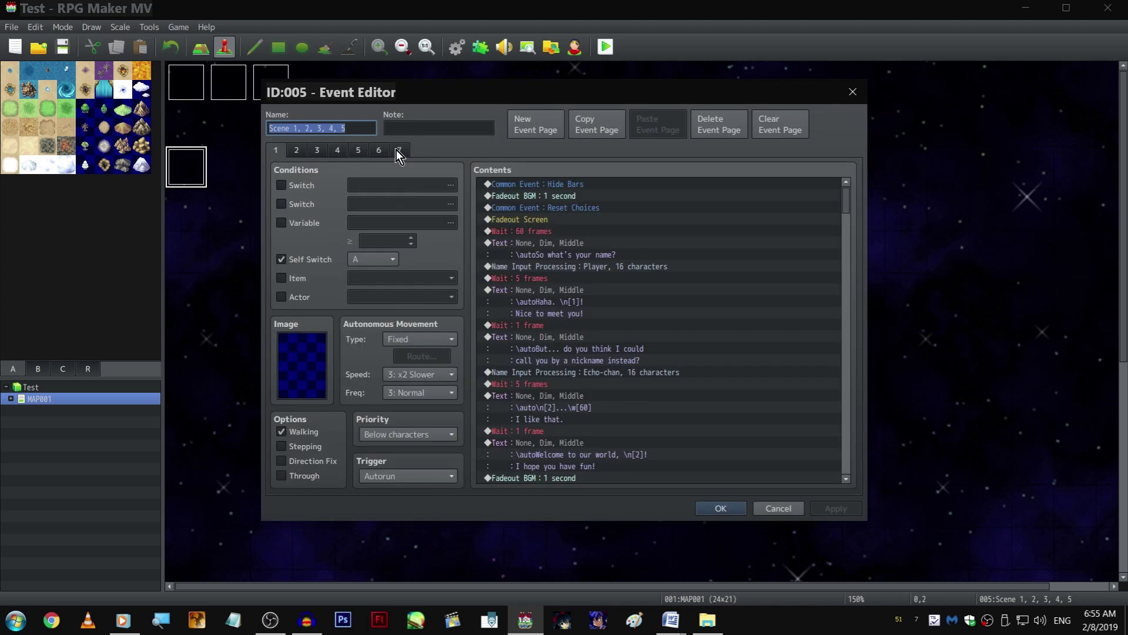
click(397, 150)
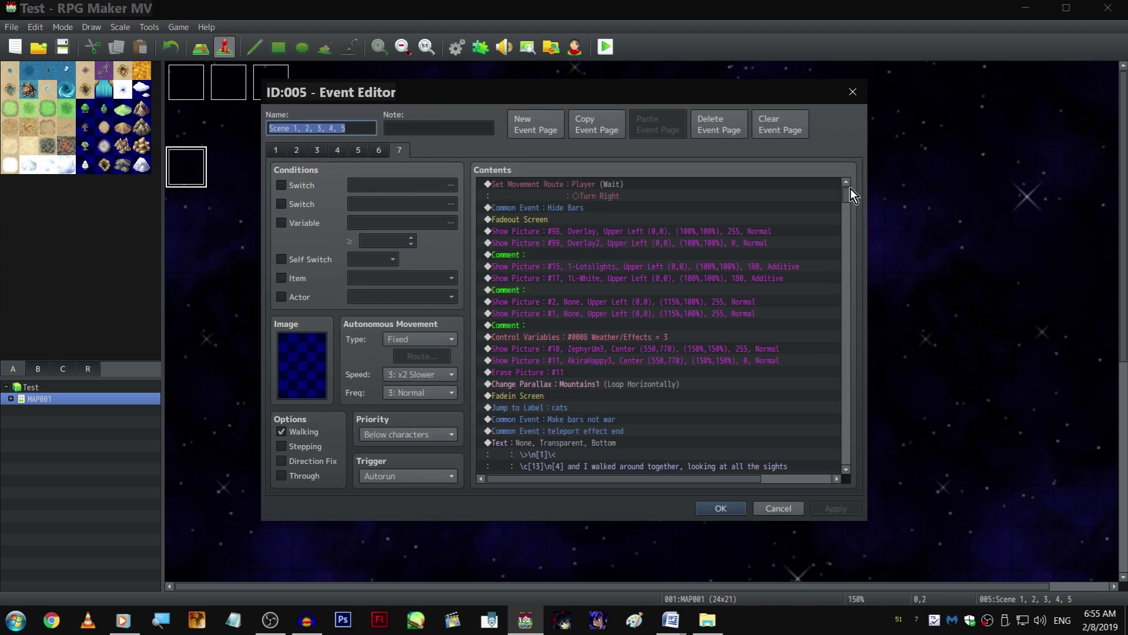
scroll(743, 331, down, 5)
scroll(767, 397, down, 5)
click(778, 508)
click(605, 46)
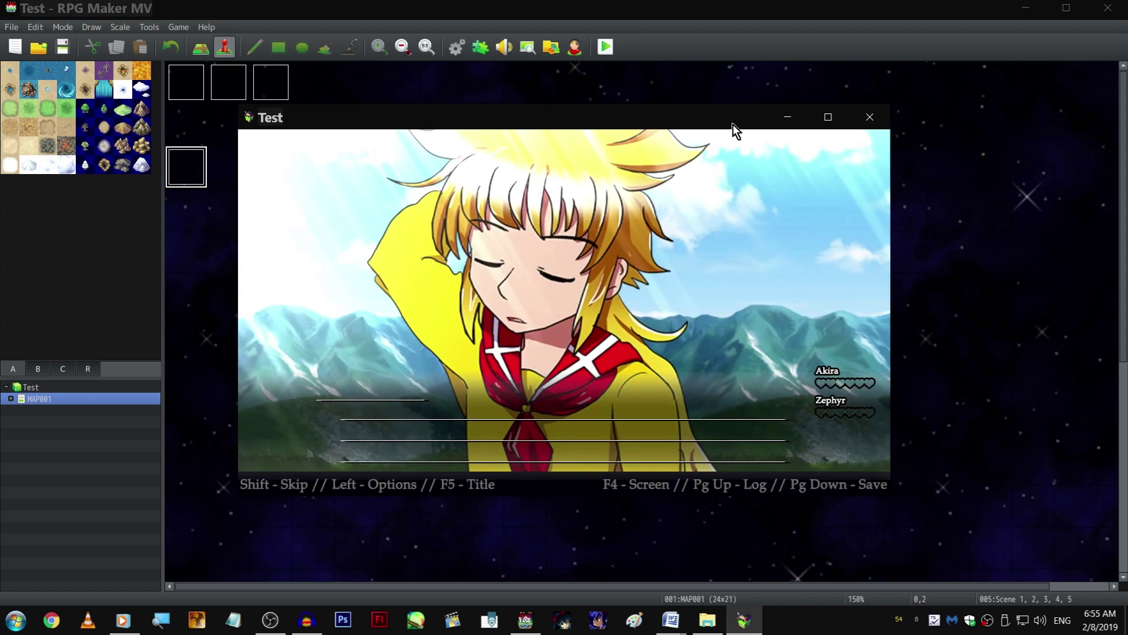
Go fullscreen with F4 and advance through the Zephyr and Player conversation
key(F4)
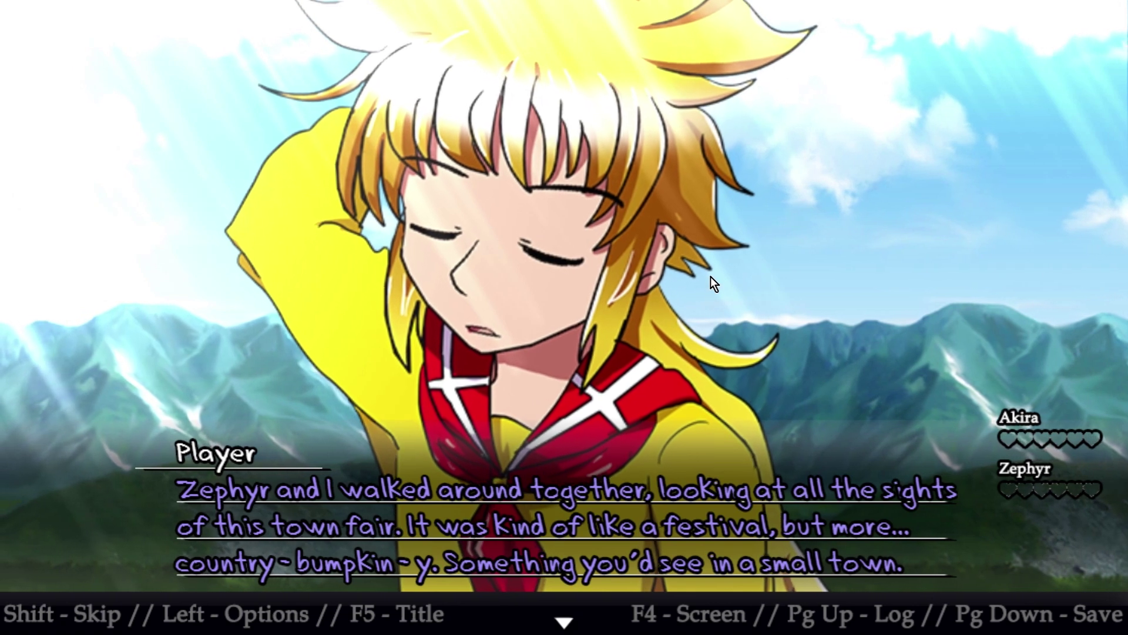
click(711, 275)
click(711, 272)
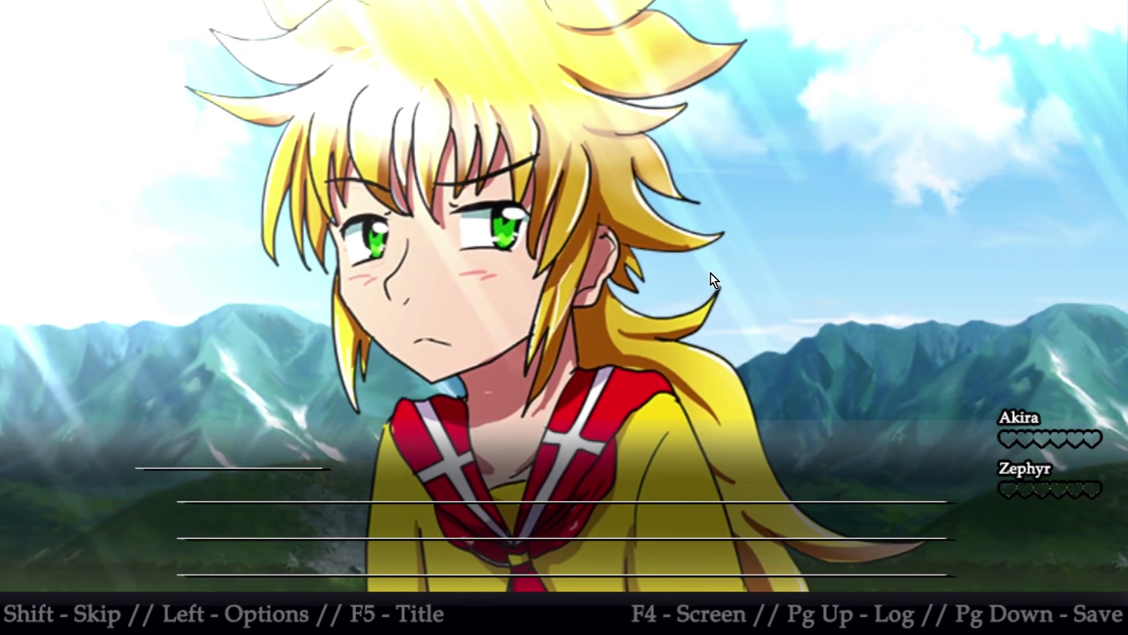
click(711, 273)
click(710, 273)
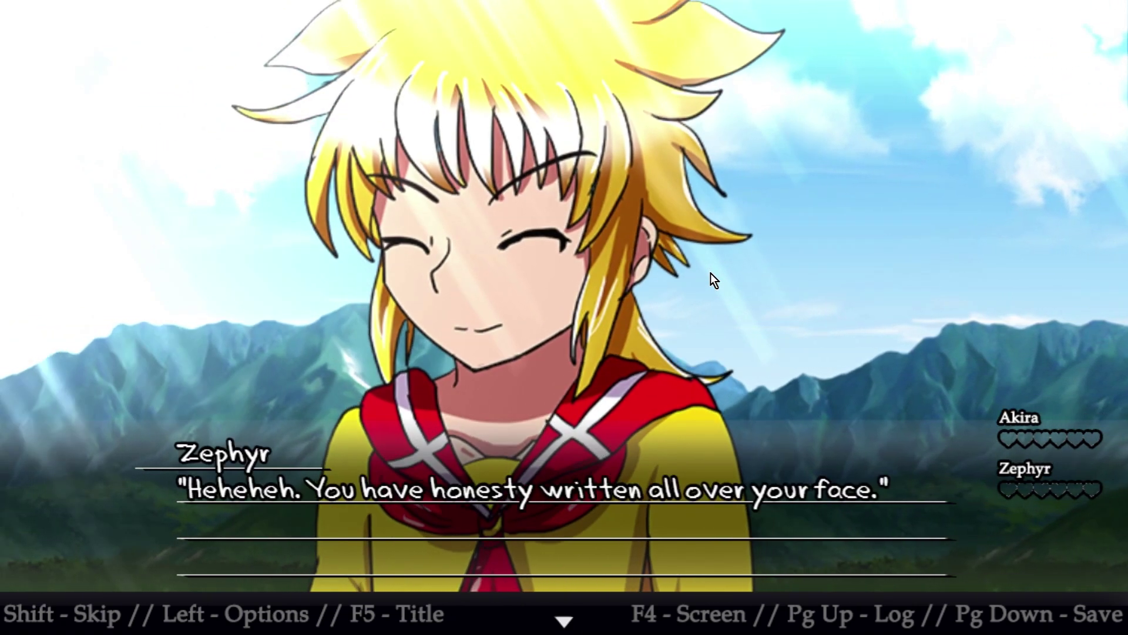
click(711, 273)
click(709, 277)
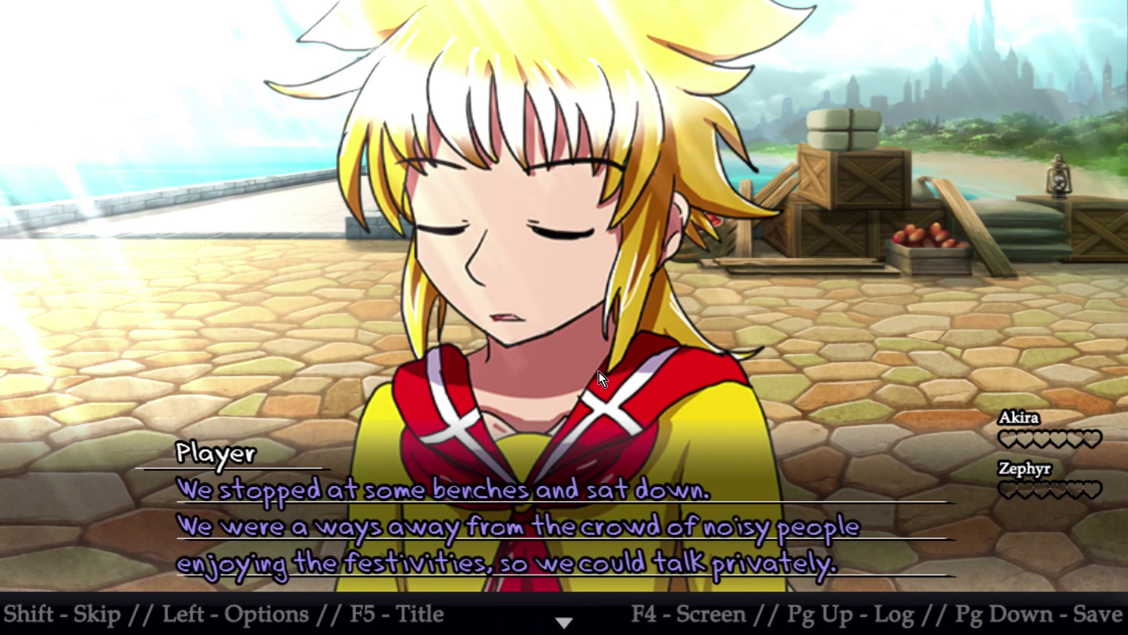
Advance Zephyr's lines to the timed choice and pick its first option
click(599, 372)
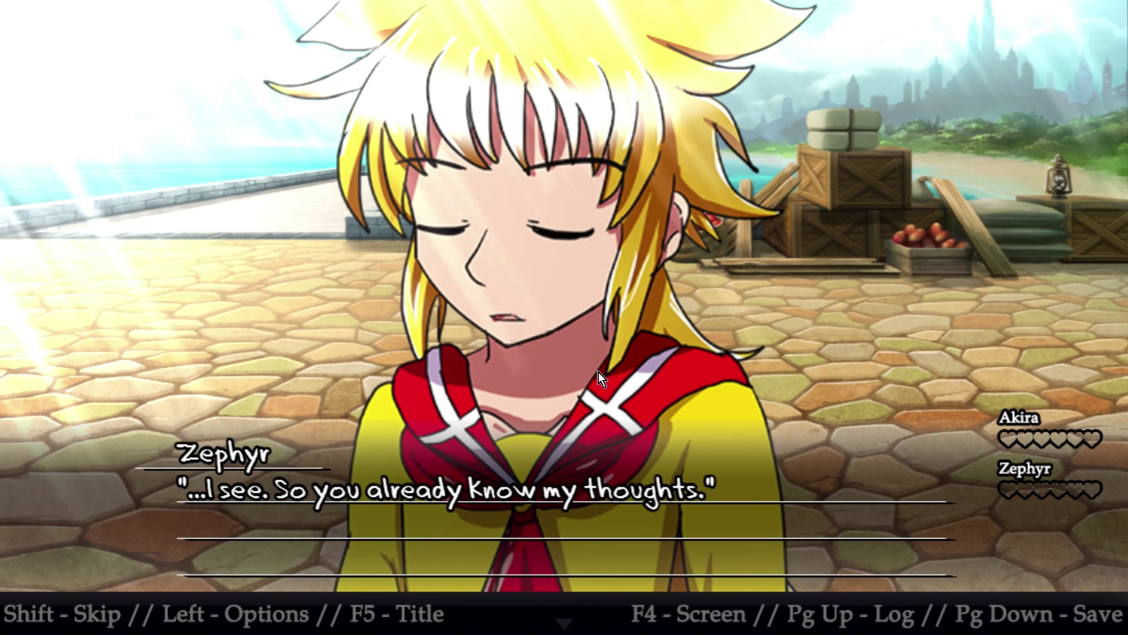
click(599, 371)
click(599, 371)
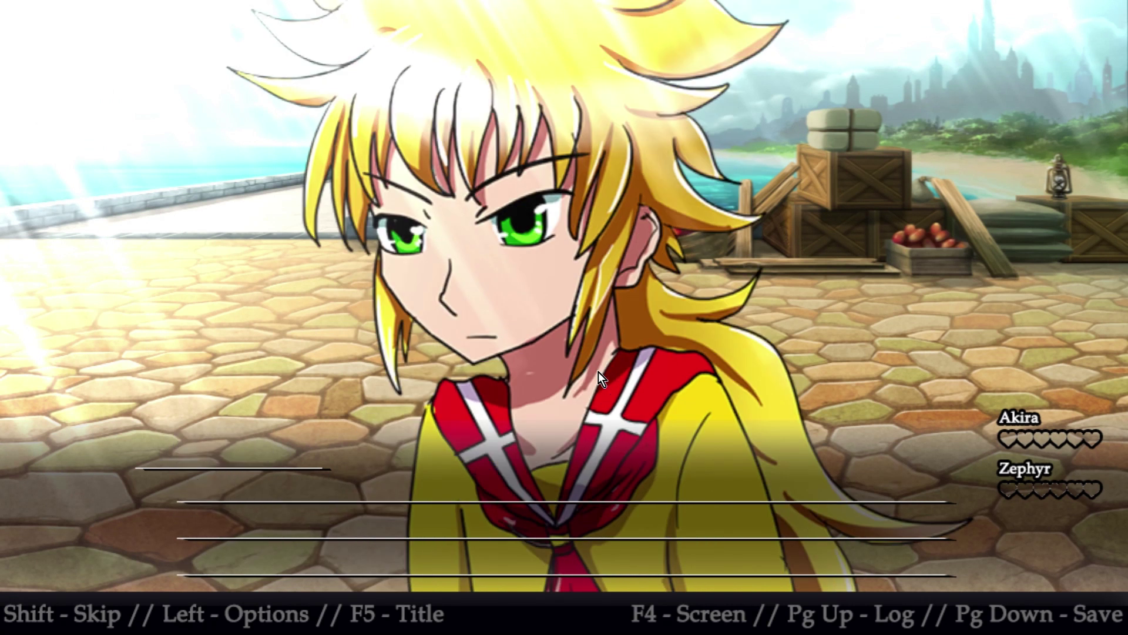
click(598, 371)
click(619, 327)
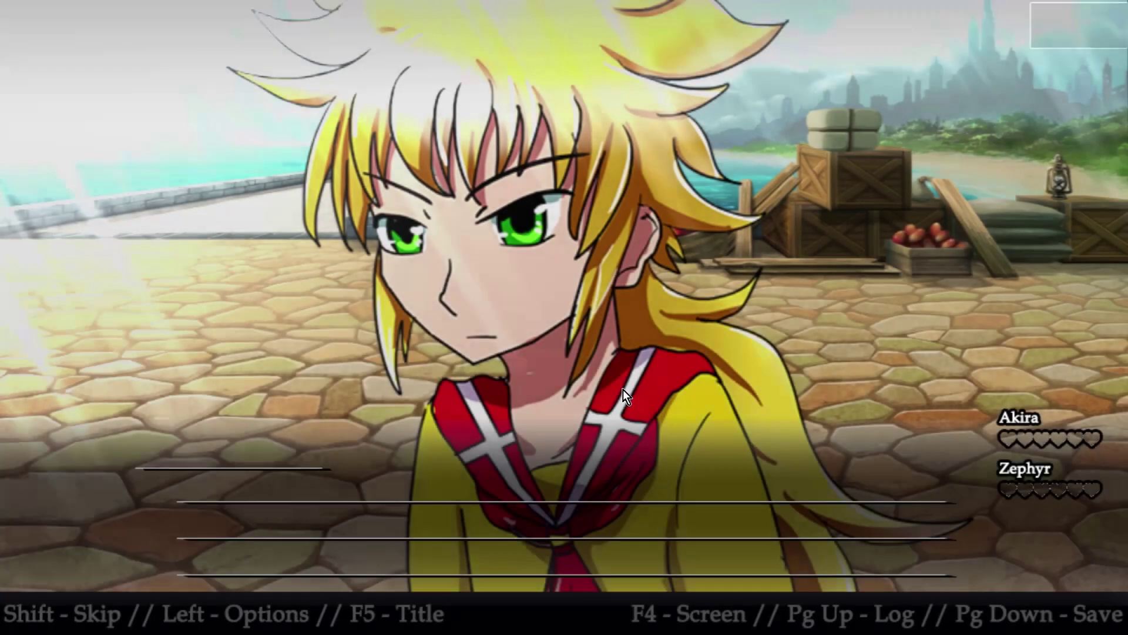
Continue the dialogue past Zephyr's question back to the mountain scene
click(622, 391)
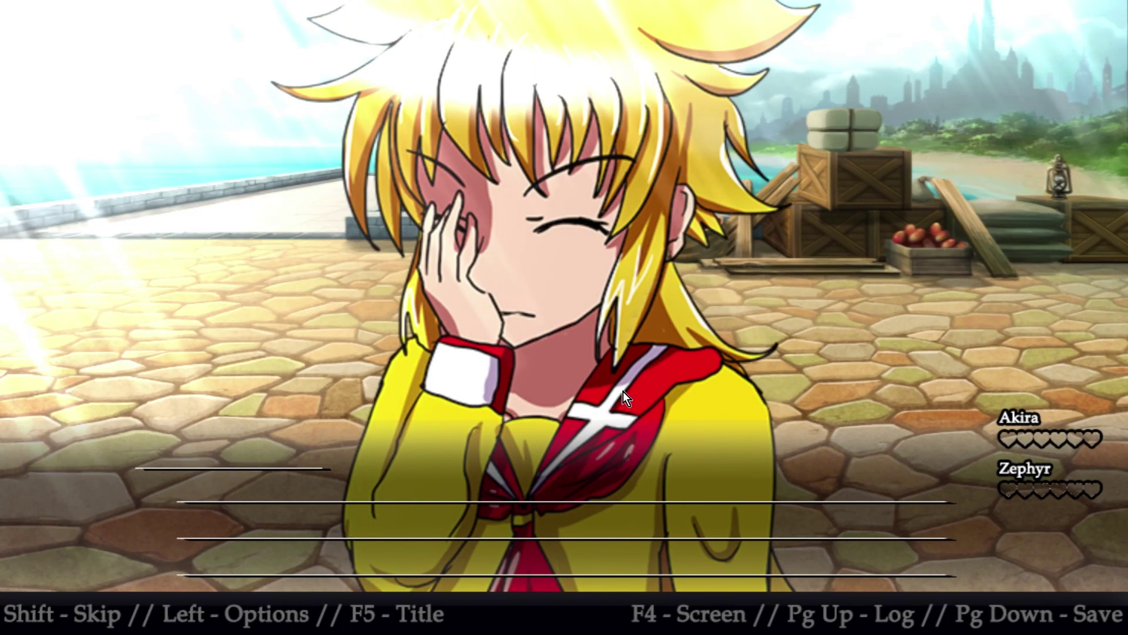
click(623, 390)
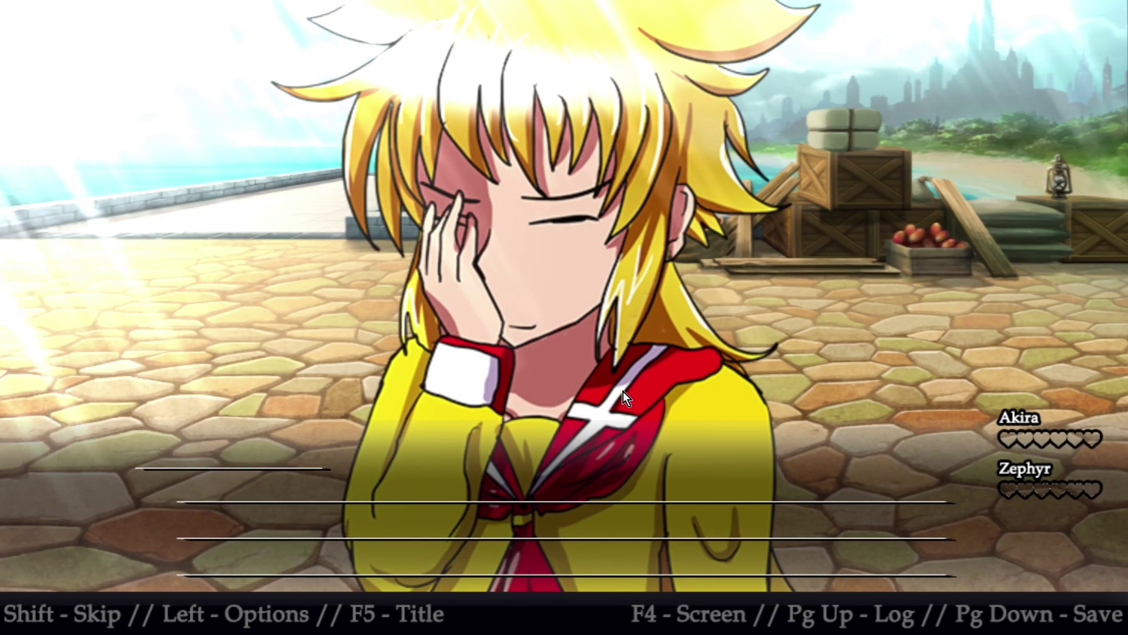
click(624, 391)
click(620, 390)
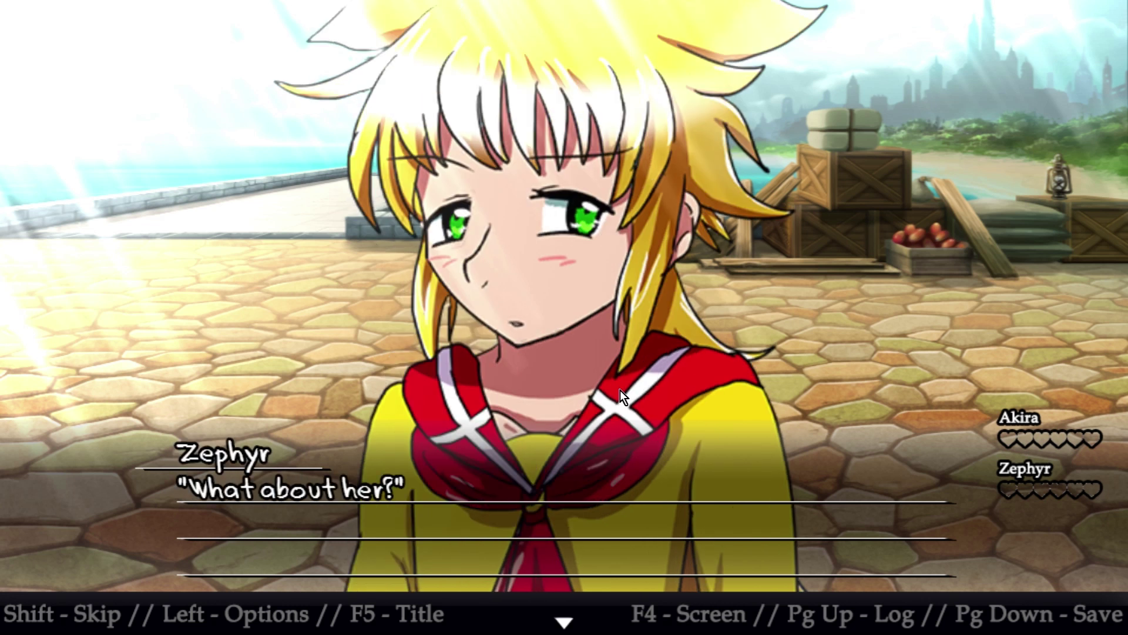
click(620, 390)
click(620, 390)
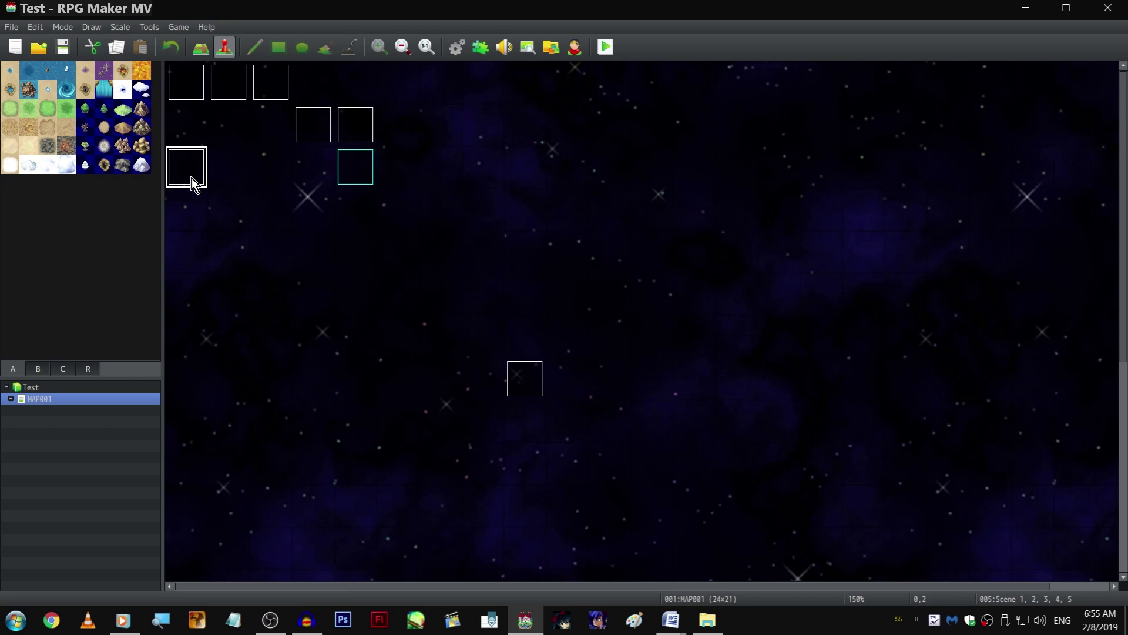
Make the event's page 7 require Variable 0005 Scene Numberer ≥ 7
double_click(191, 176)
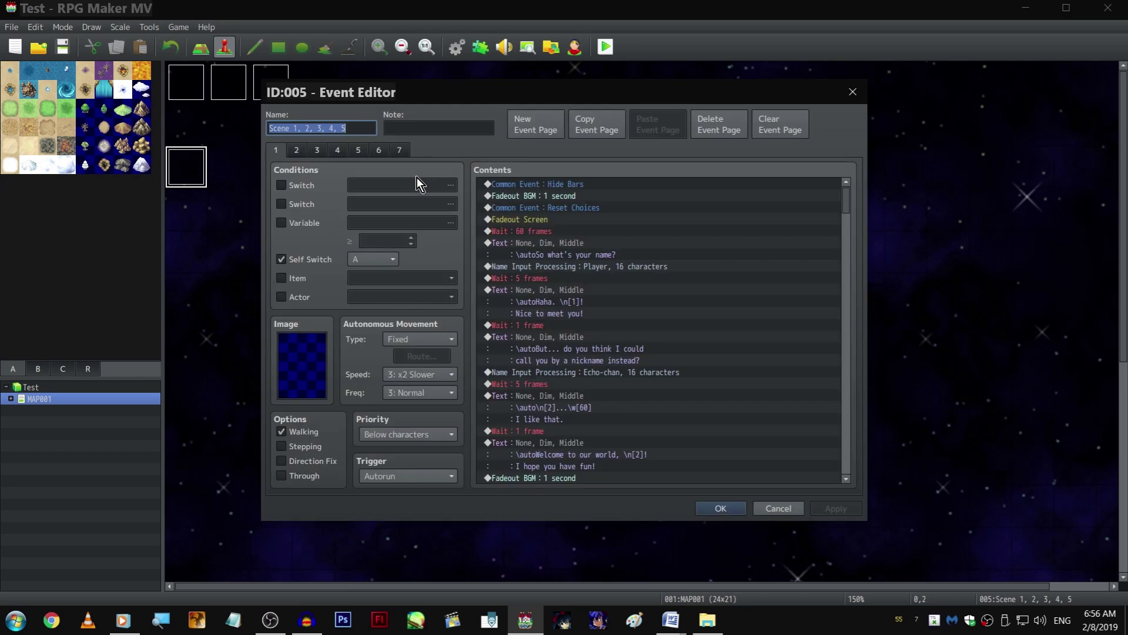
click(399, 151)
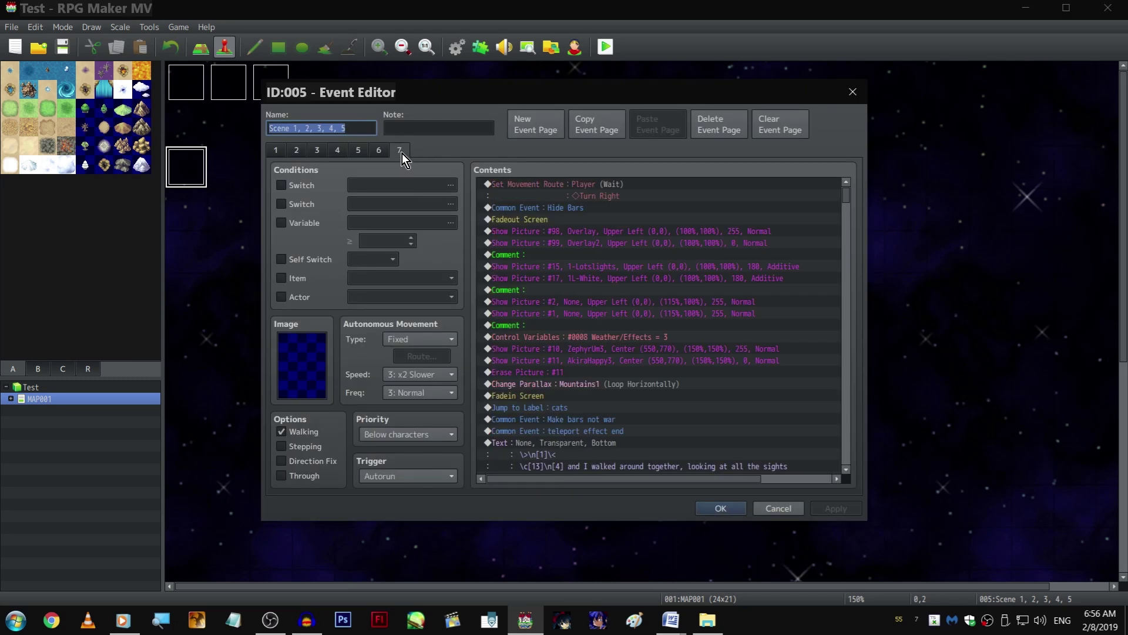
click(304, 224)
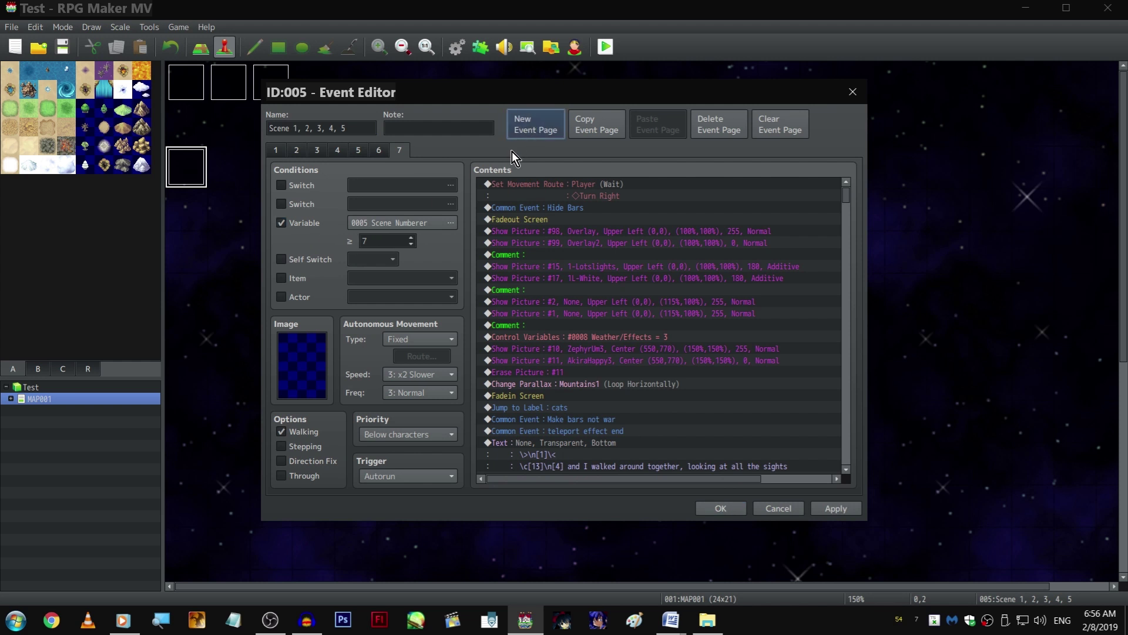
Add an empty page 8 and rename the event 'All the scenes'
click(535, 125)
double_click(364, 128)
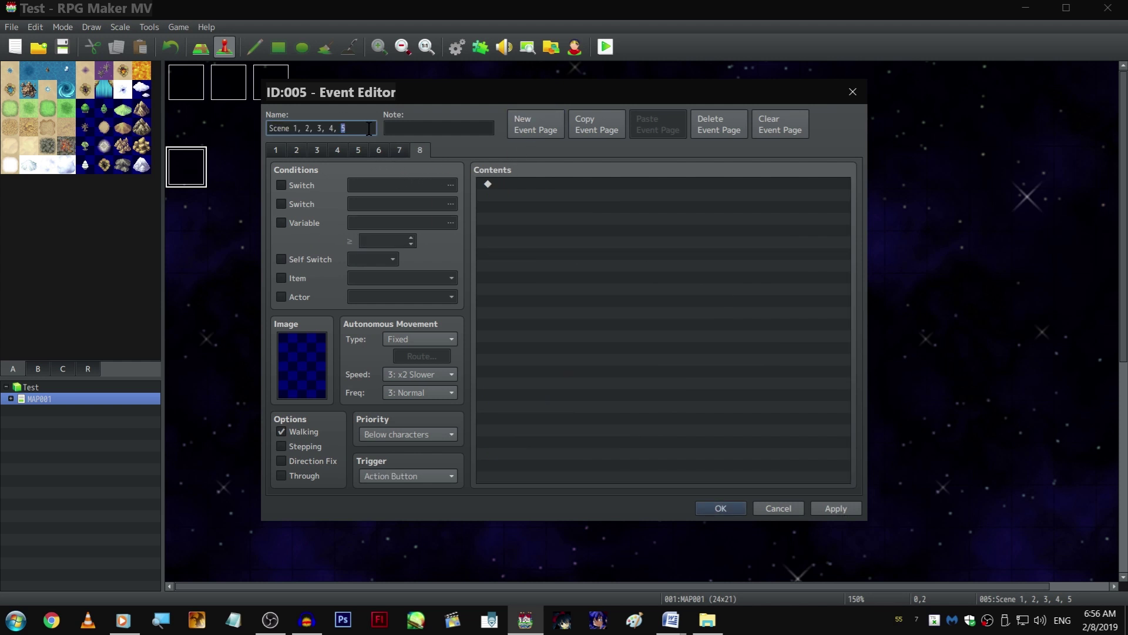
click(368, 129)
key(ctrl+a)
text(All the scenes)
Review pages 4 and 5 and revert the edit to page 5's Zephyr name-check block
click(338, 149)
scroll(828, 313, down, 5)
scroll(825, 318, down, 5)
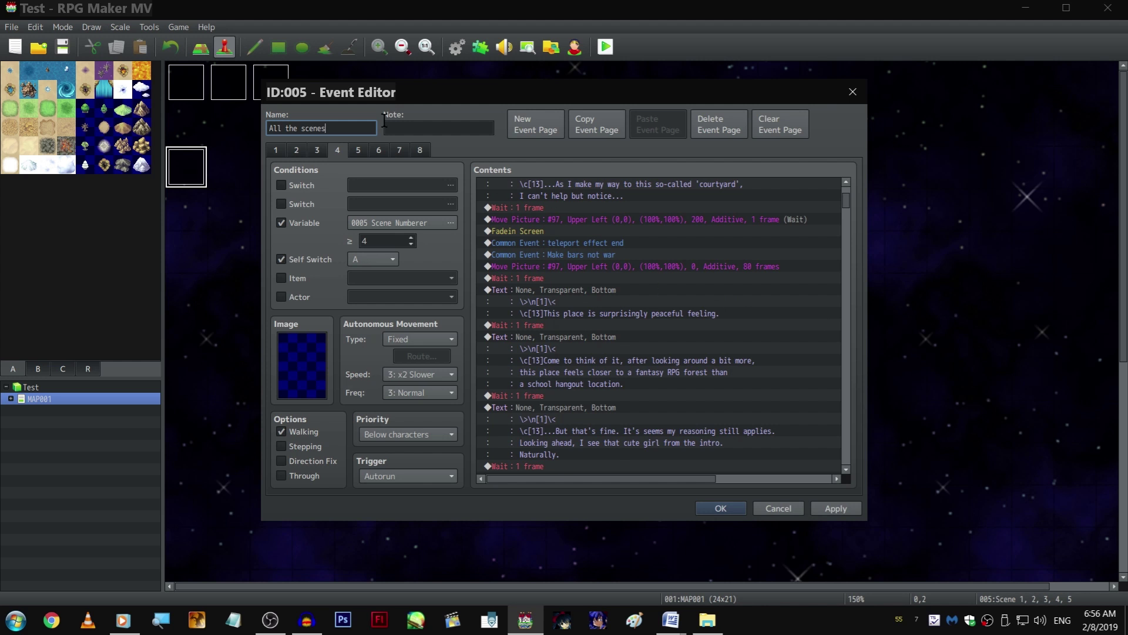
click(364, 151)
scroll(753, 282, down, 2)
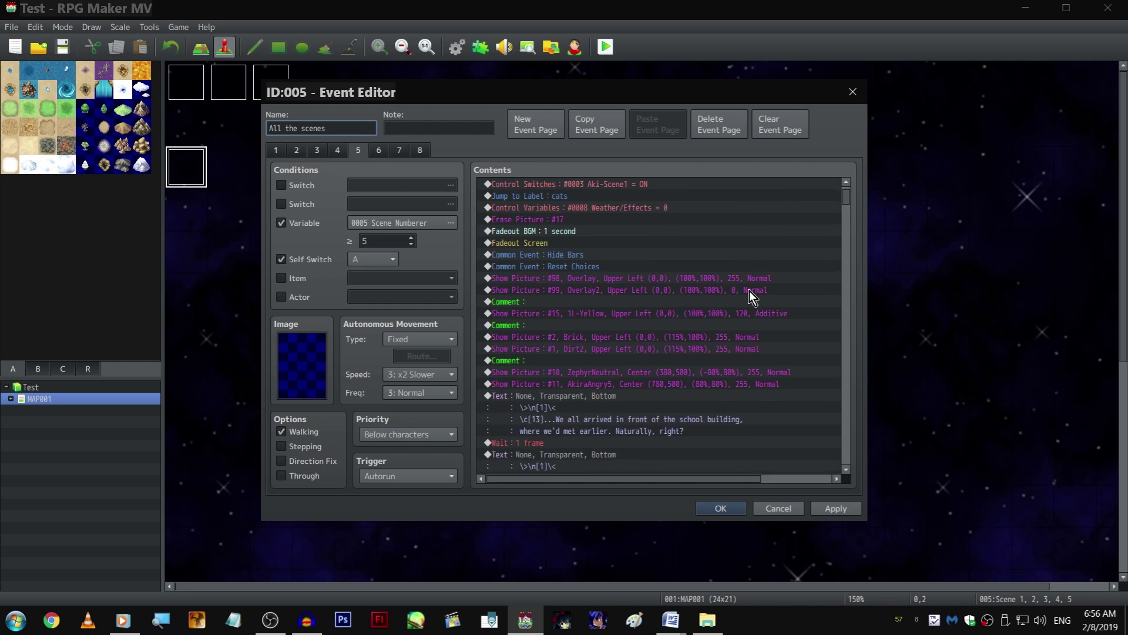
scroll(750, 292, up, 3)
click(714, 229)
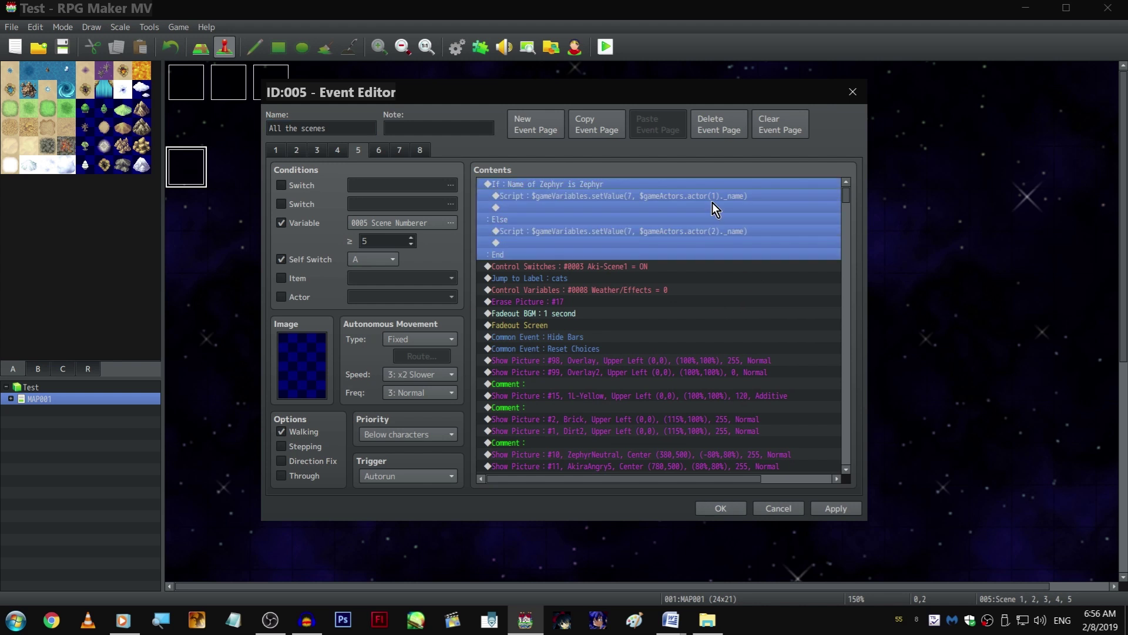
scroll(705, 255, down, 5)
scroll(694, 303, up, 4)
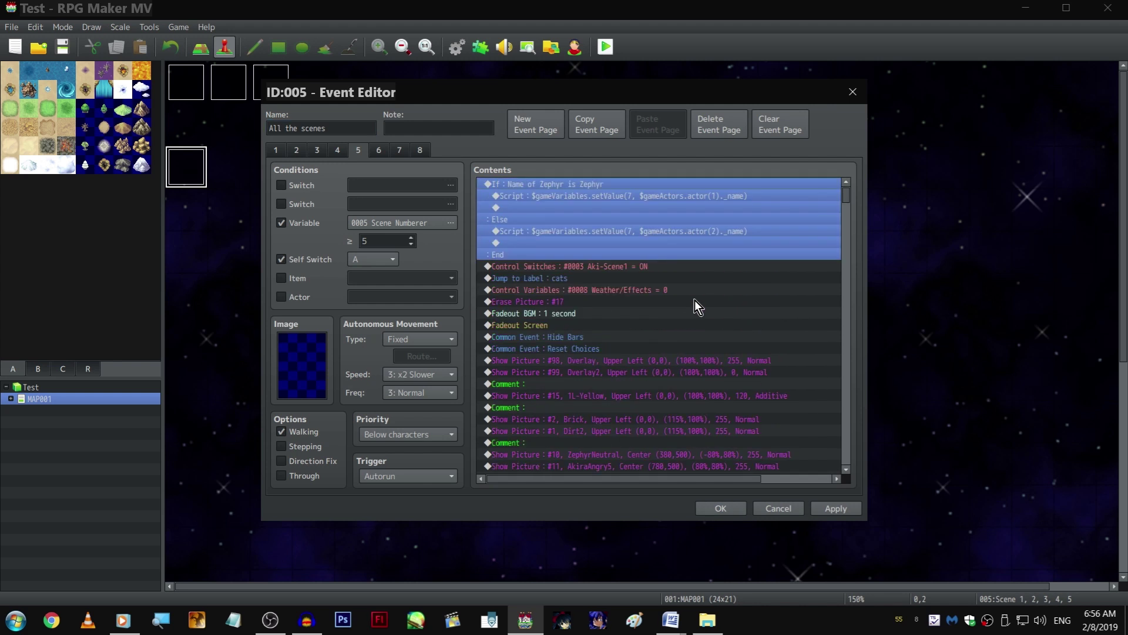
click(639, 267)
key(ctrl+z)
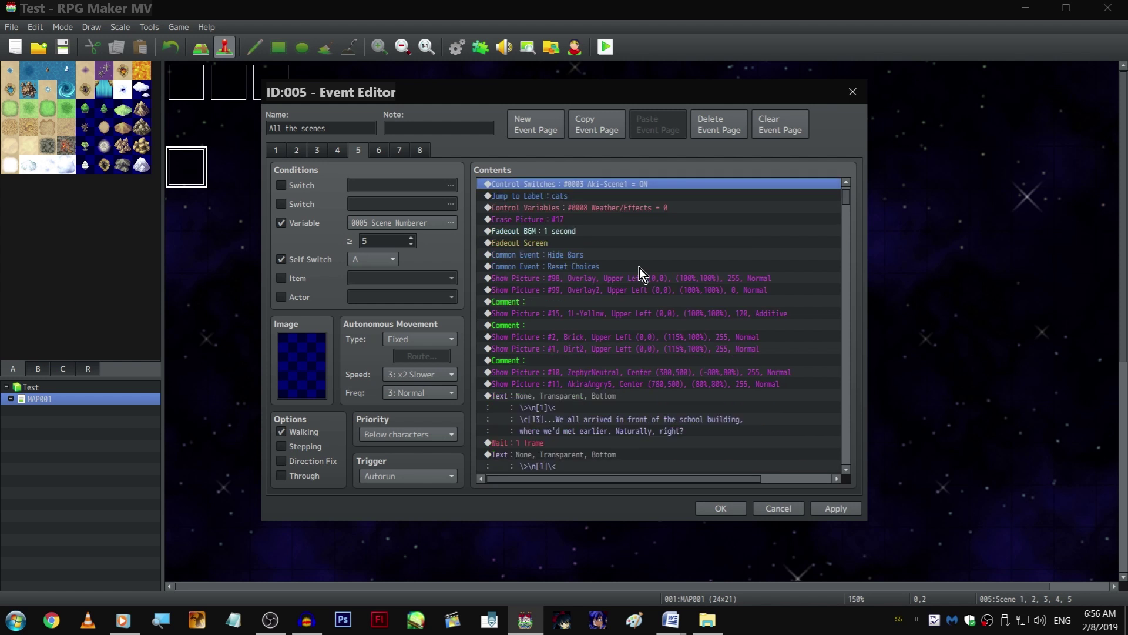
scroll(639, 268, down, 3)
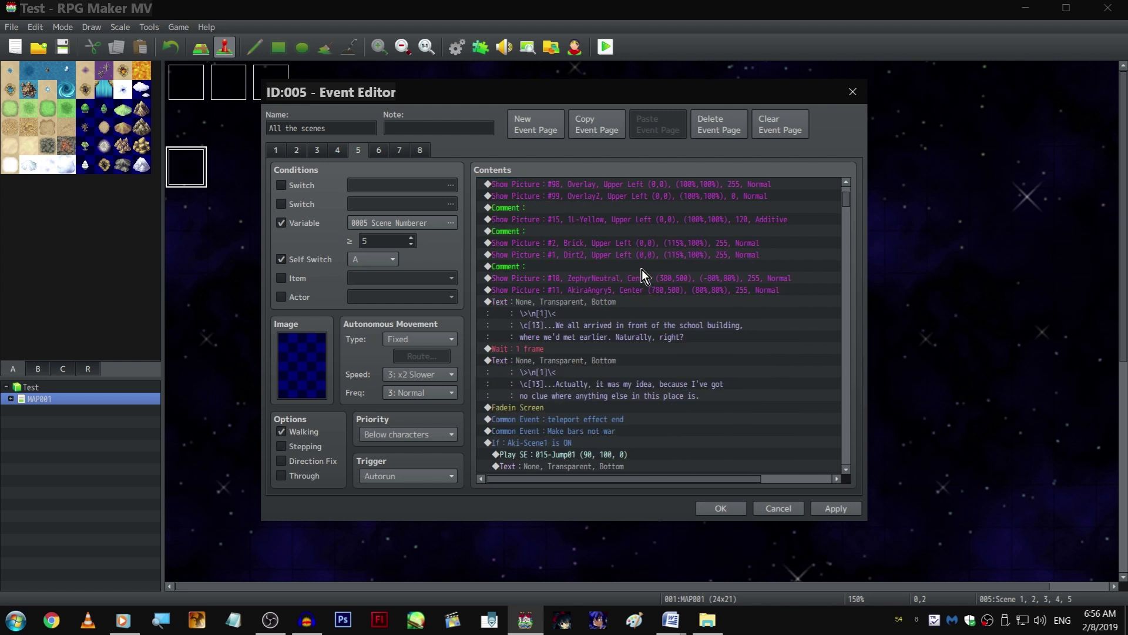
scroll(643, 268, up, 5)
Delete page 5's Aki-Scene1 switch and cats label-jump, and select its full command list
shift+click(651, 278)
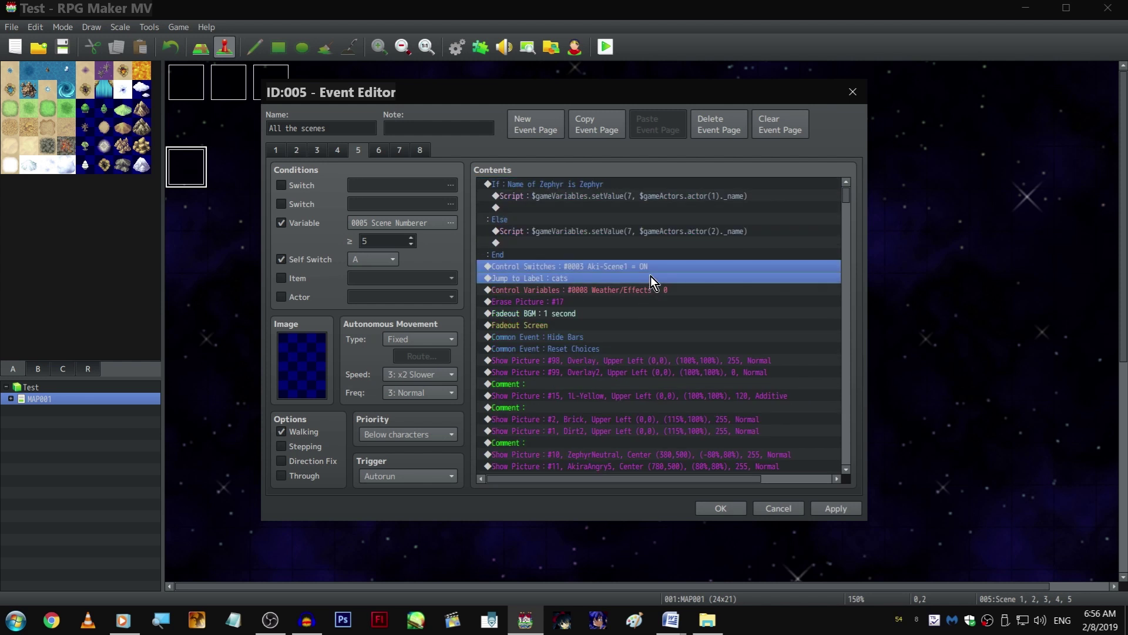
drag(651, 276, 642, 309)
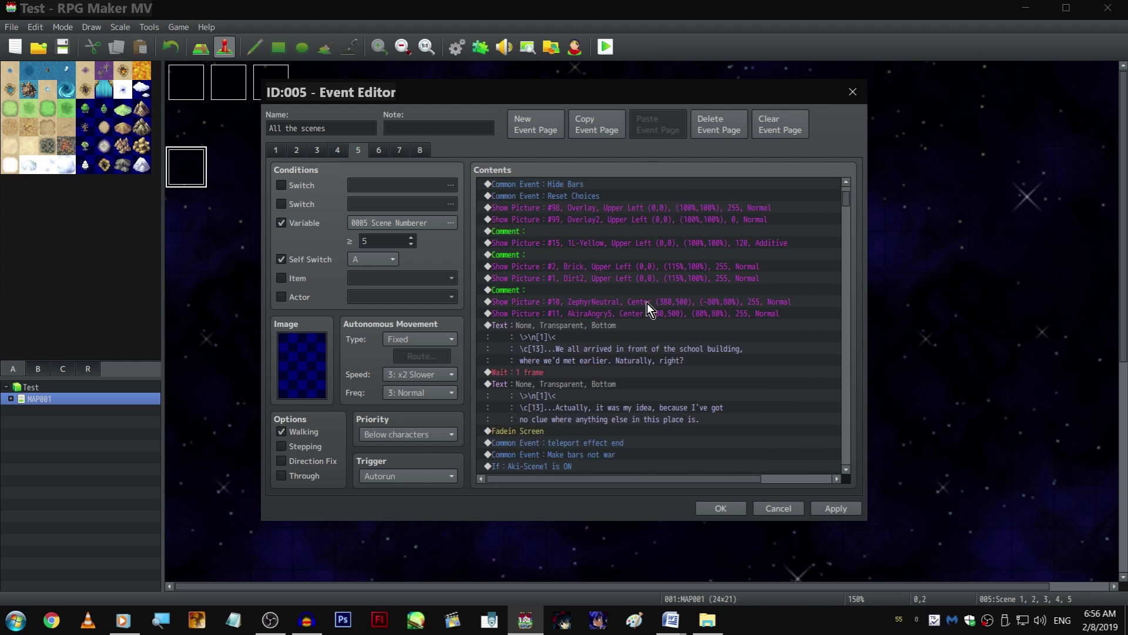
scroll(641, 276, up, 5)
click(639, 276)
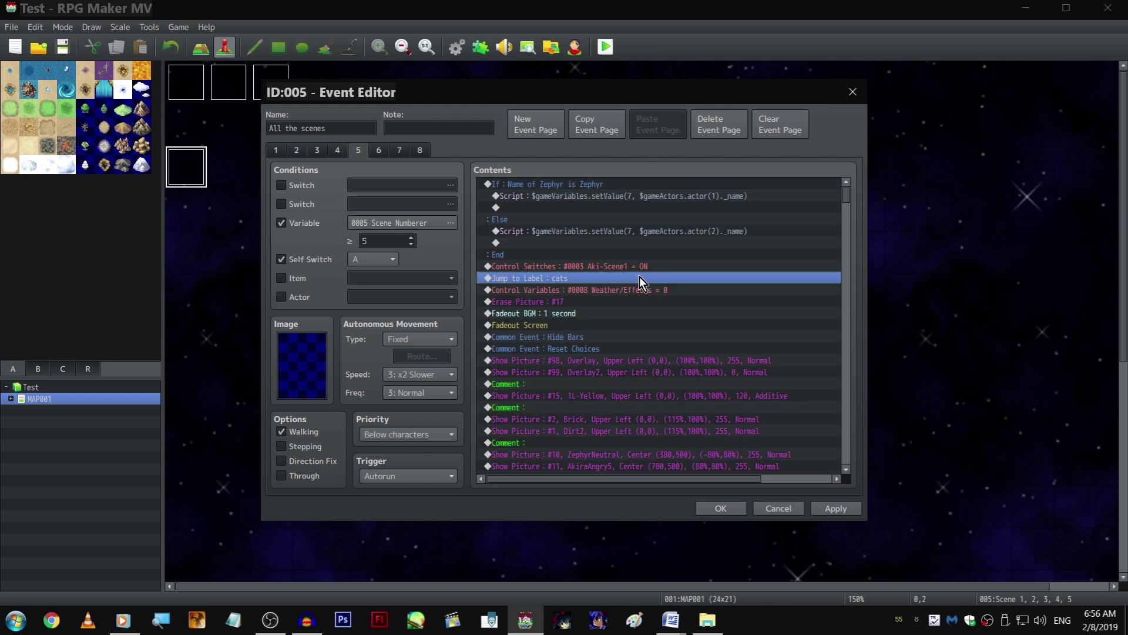
click(633, 289)
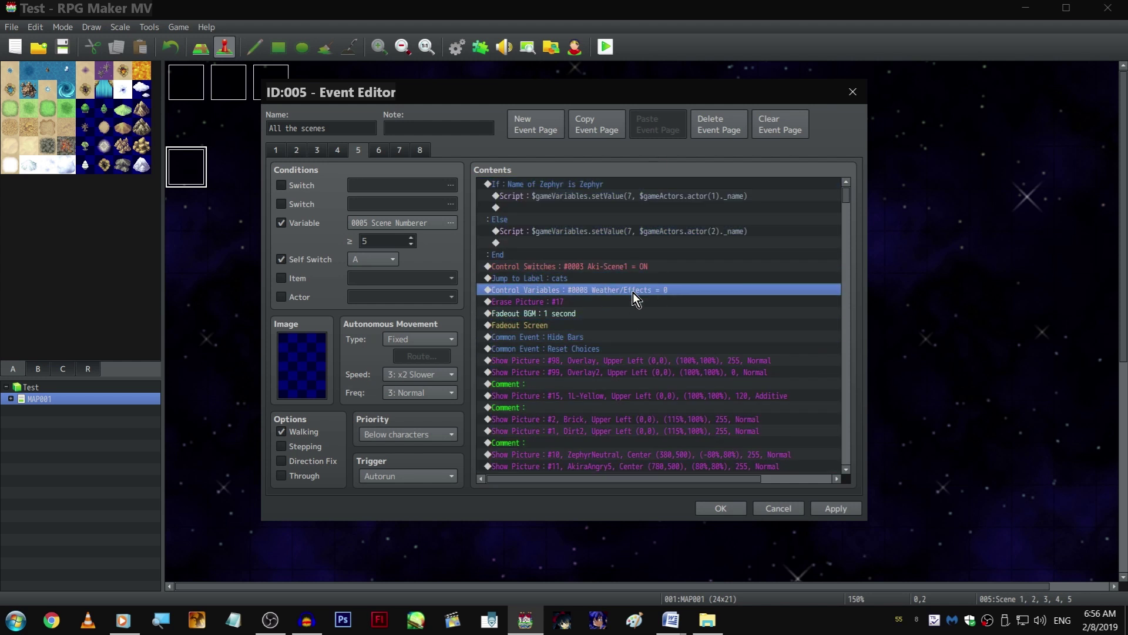
shift+click(722, 263)
key(Delete)
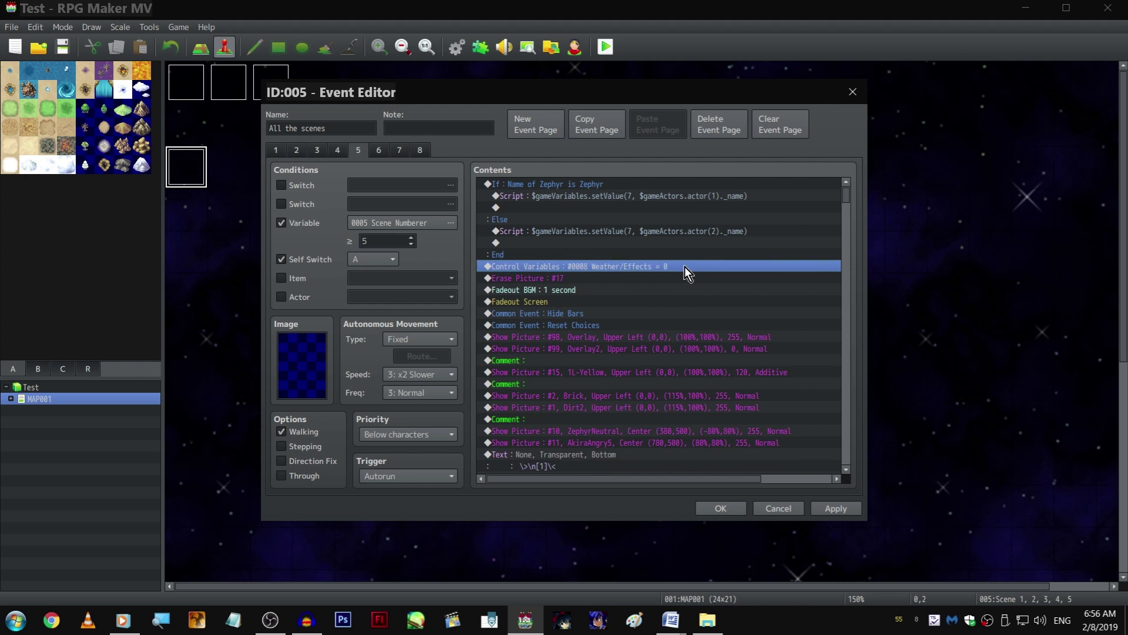
click(674, 184)
Paste the copied scene commands onto page 8 and delete its Jump to Label : cats line
click(420, 150)
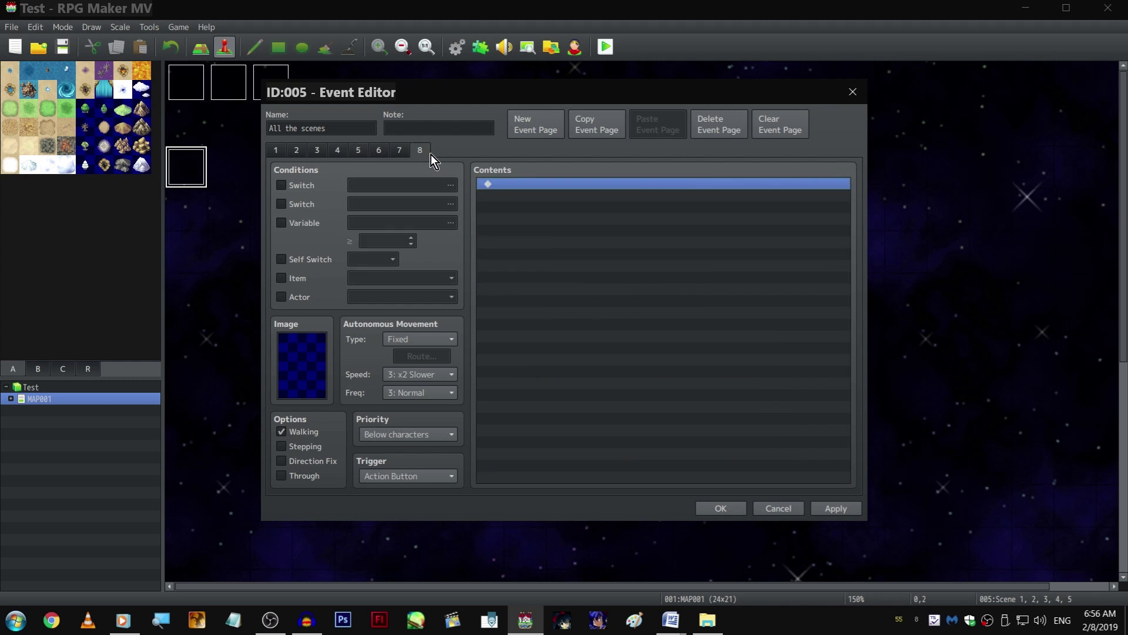
click(562, 218)
key(ctrl+v)
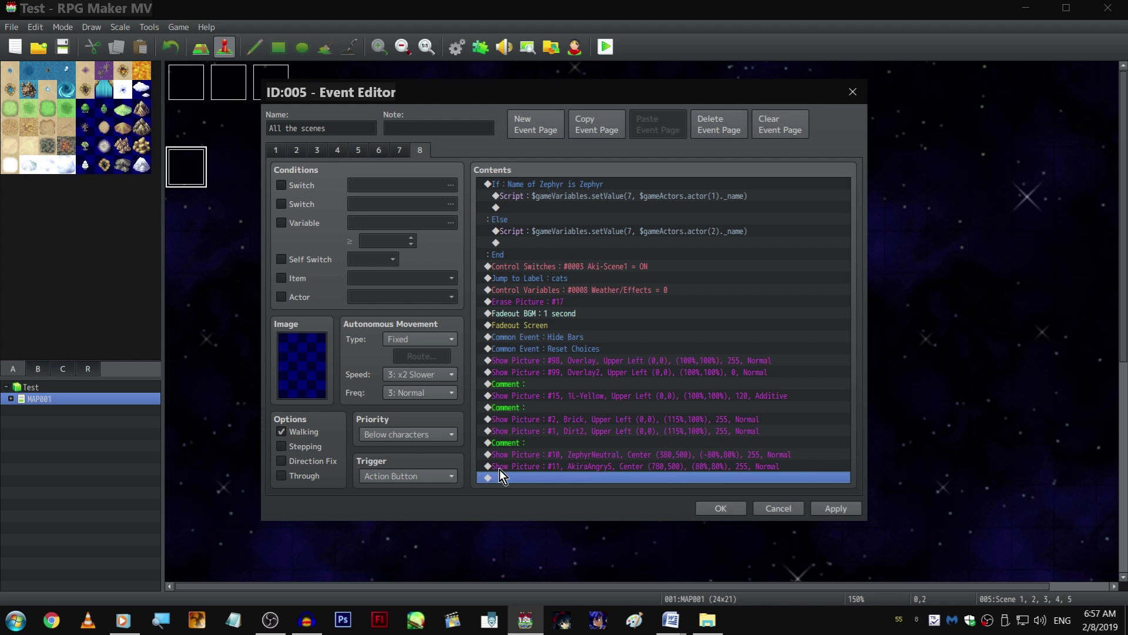
scroll(440, 479, down, 2)
click(655, 265)
click(623, 278)
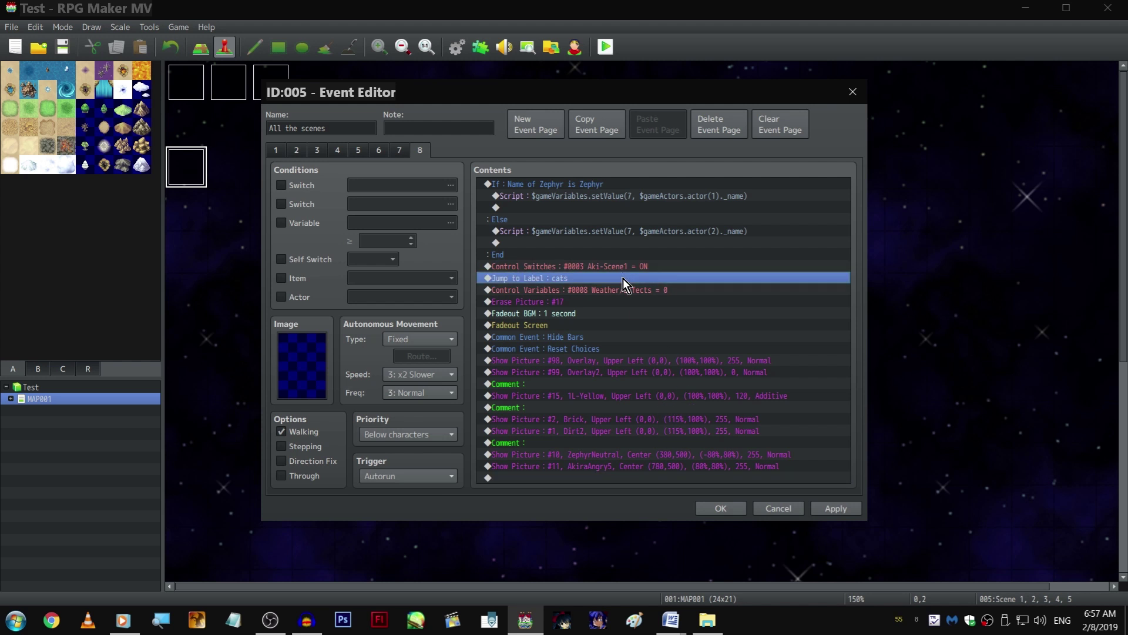
right_click(623, 278)
click(677, 361)
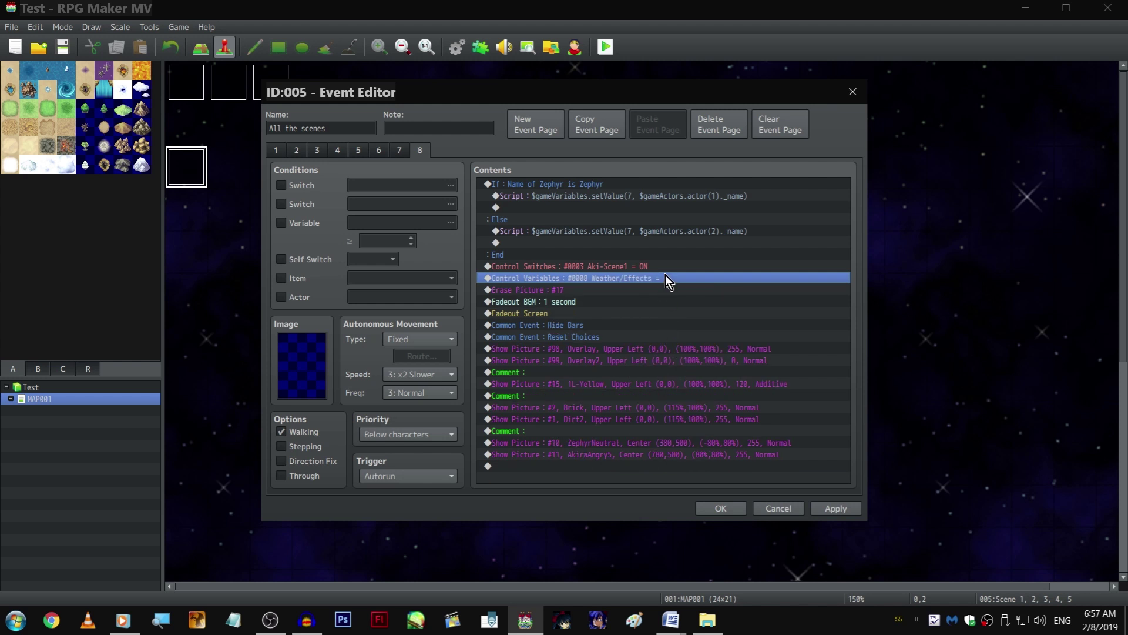
click(625, 465)
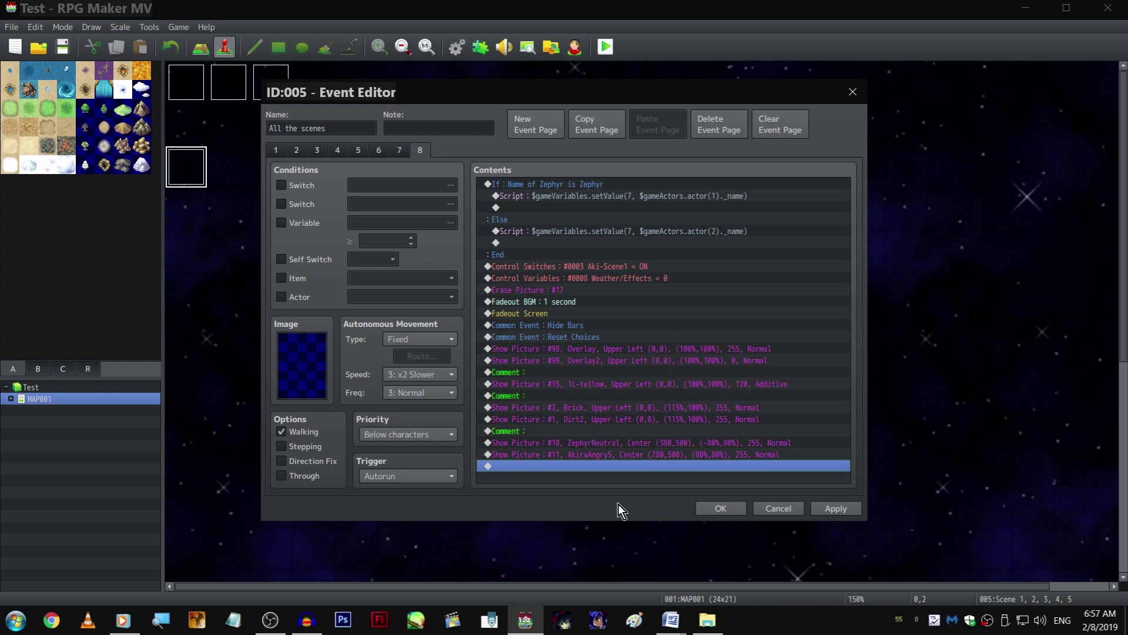
Change Show Picture #10's Zephyr image to ZephyrBattlePose9
click(622, 459)
double_click(624, 443)
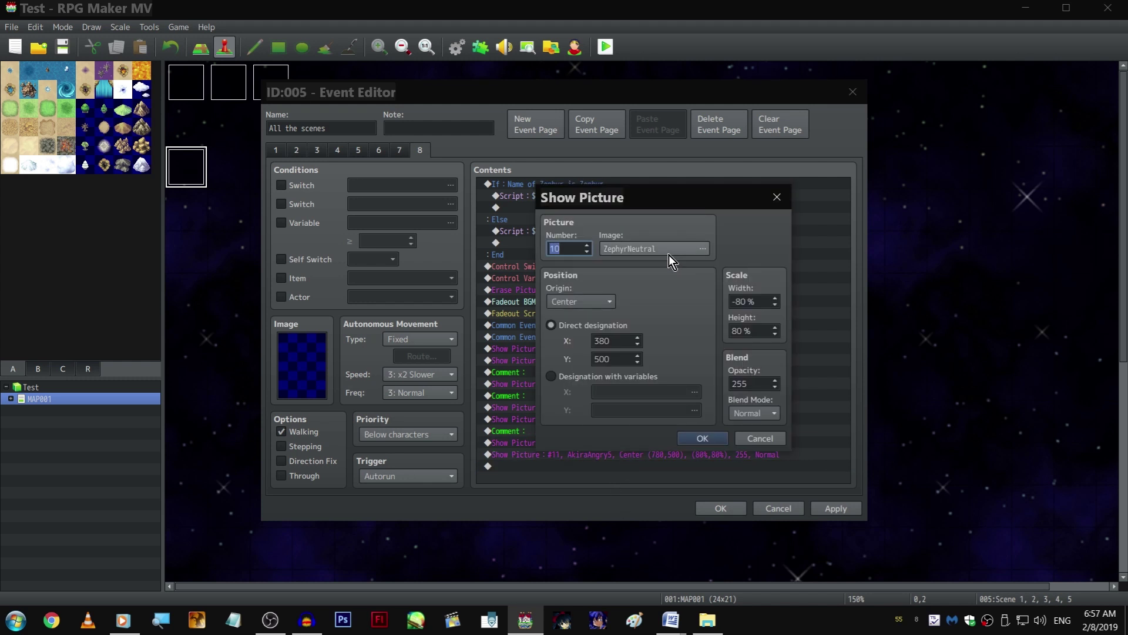
double_click(663, 249)
click(512, 309)
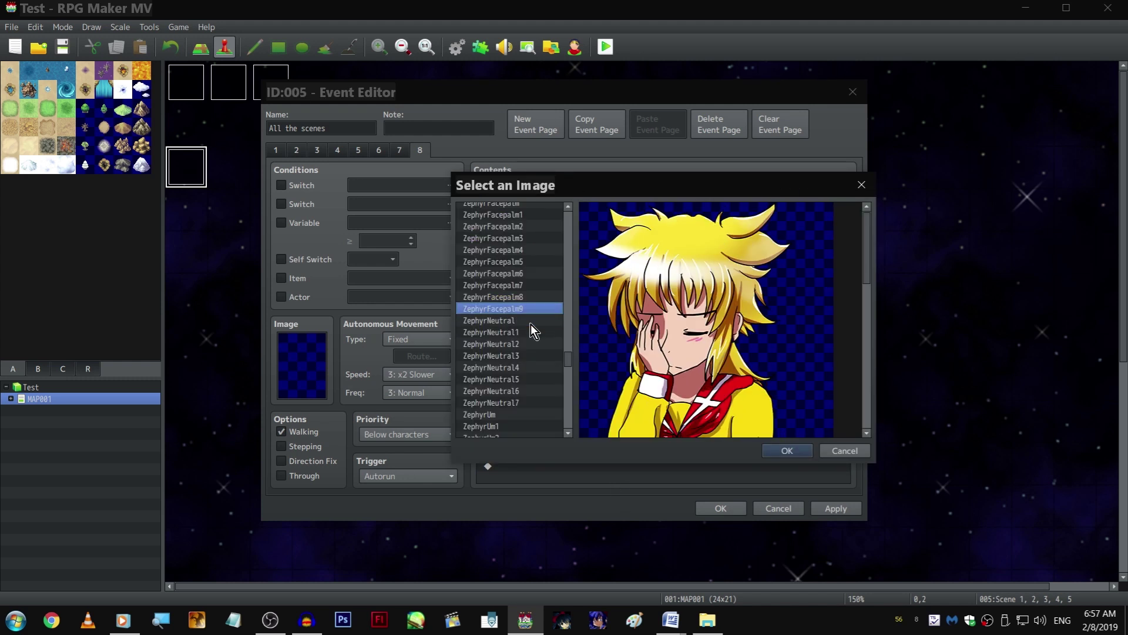
click(531, 331)
key(Down)
key(Down)
key(Down)
key(Down)
key(Down)
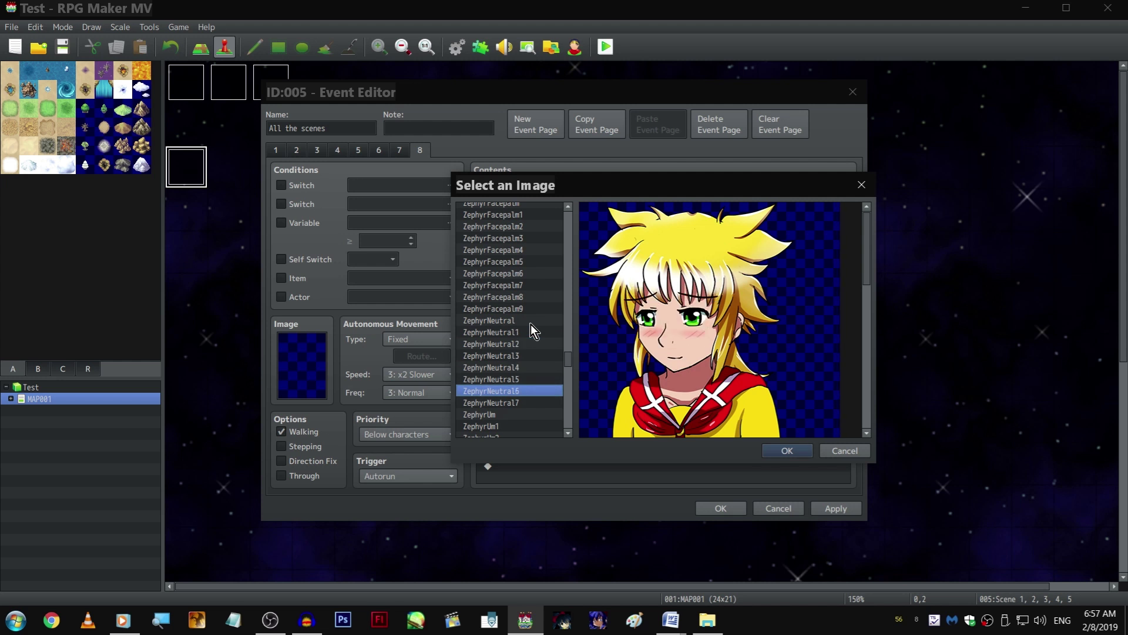
key(Down)
scroll(531, 326, up, 5)
scroll(534, 331, up, 3)
scroll(537, 326, up, 1)
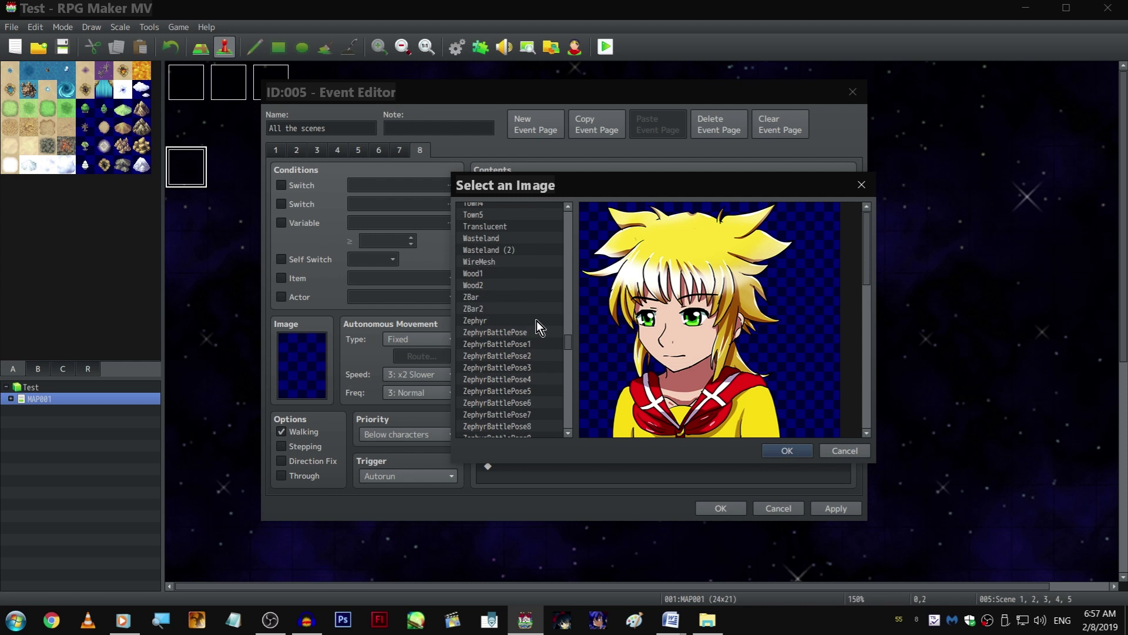
scroll(531, 370, down, 1)
click(530, 354)
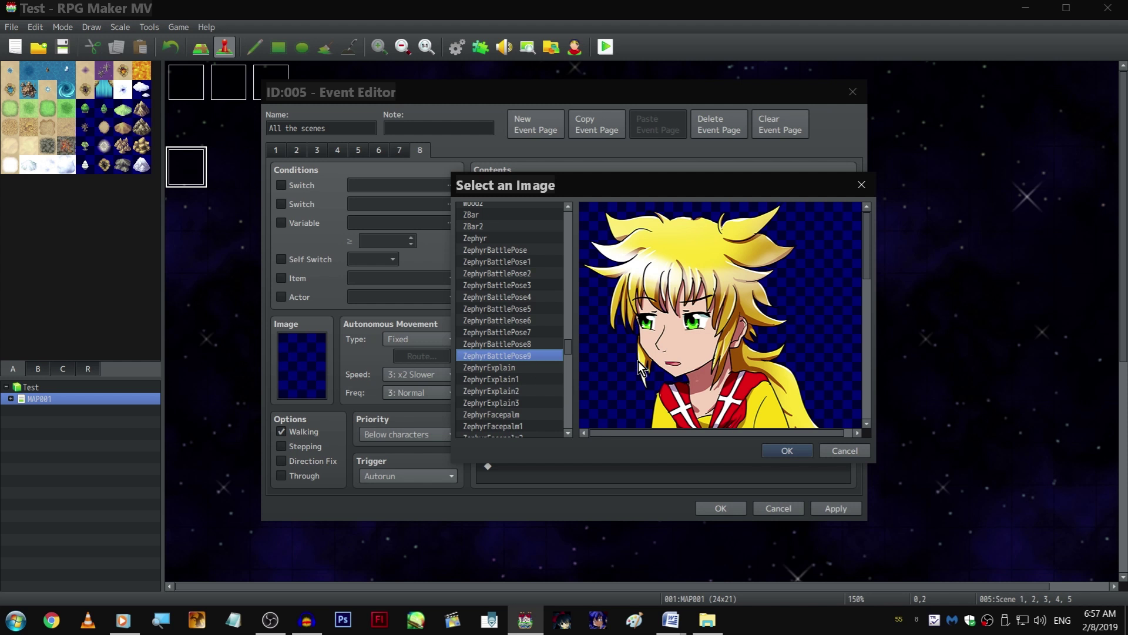
key(Return)
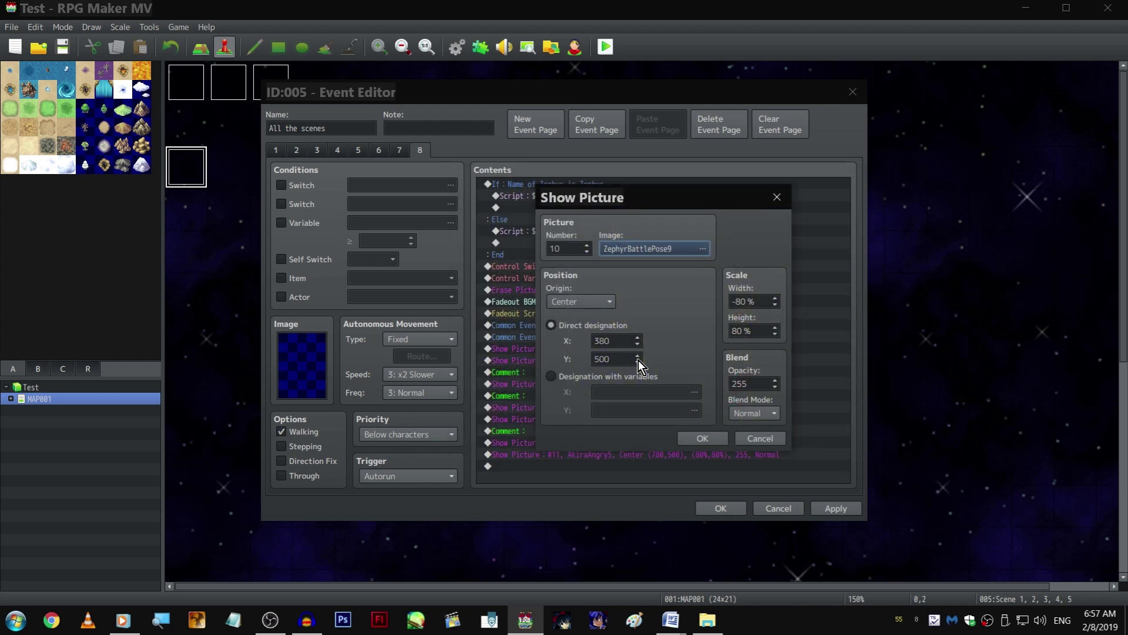
key(Return)
Check Akira's picture #11, leaving it as AkiraAngry5
right_click(601, 460)
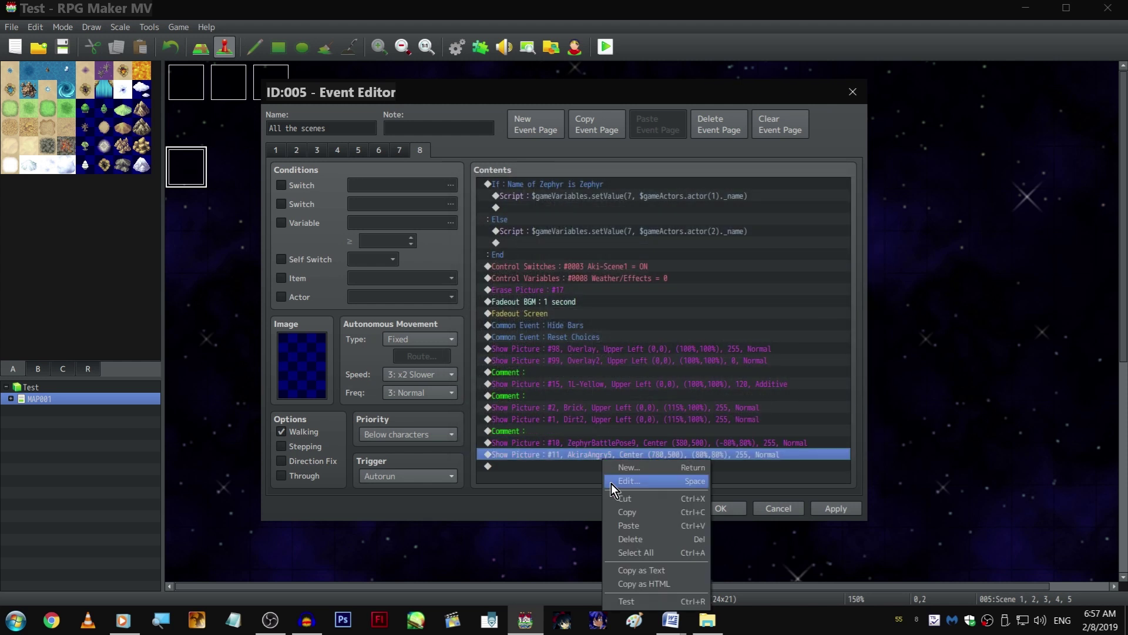
click(662, 482)
click(642, 253)
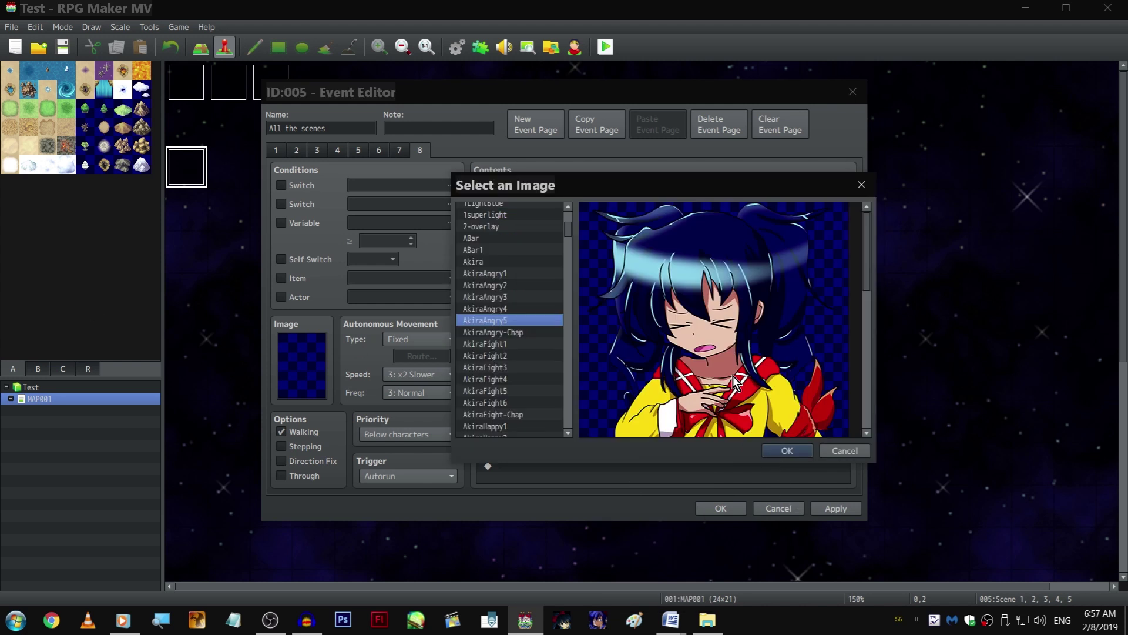
double_click(503, 326)
key(Return)
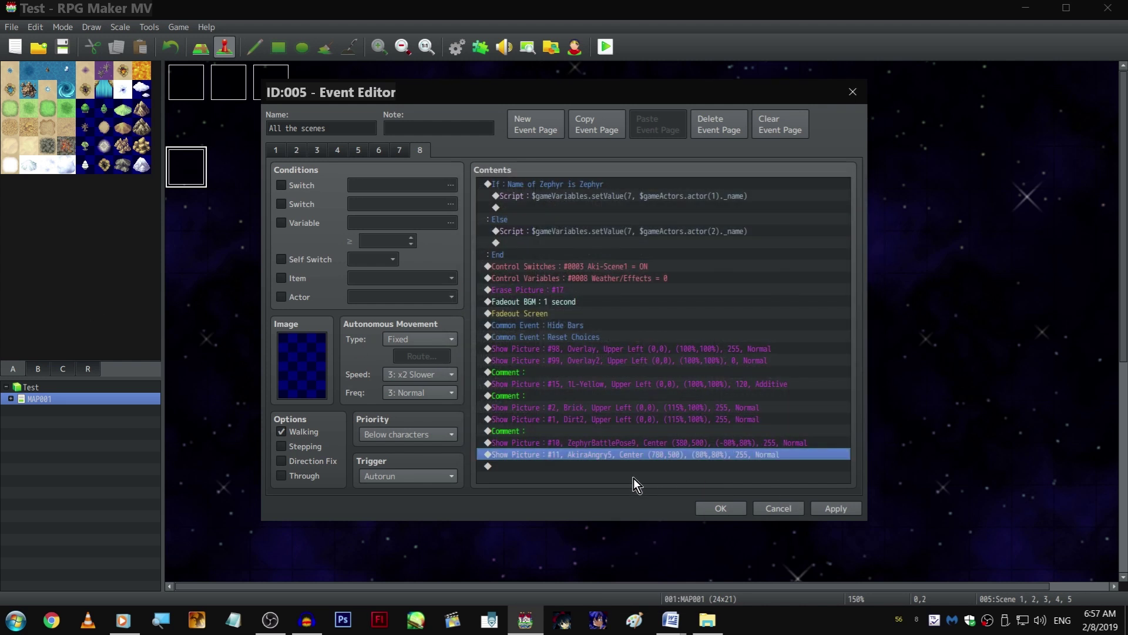
key(Down)
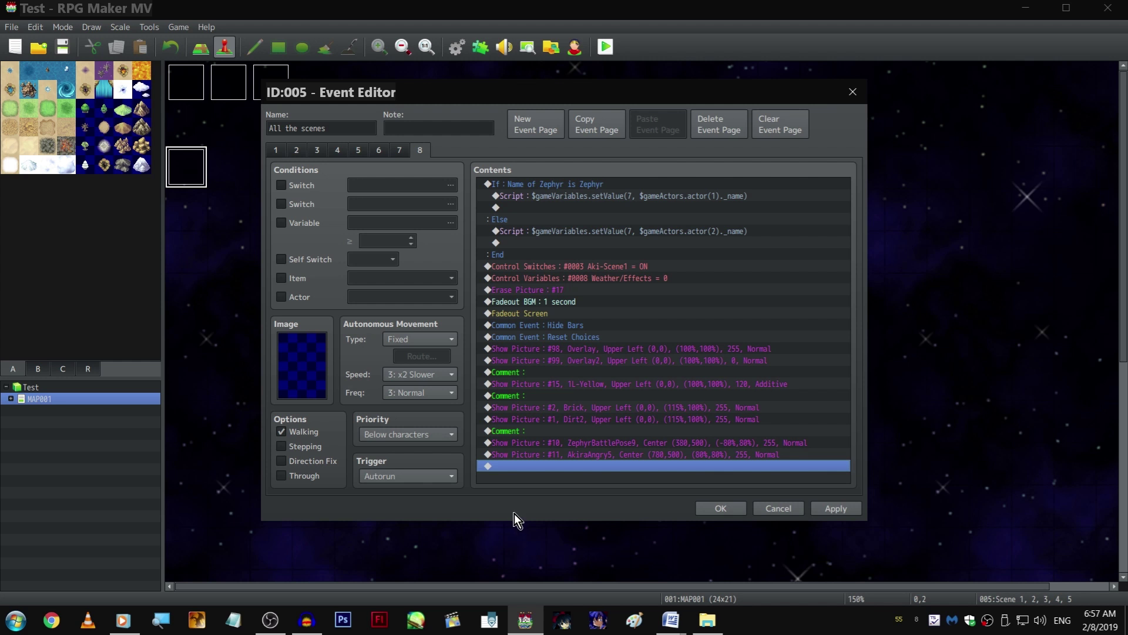
double_click(607, 466)
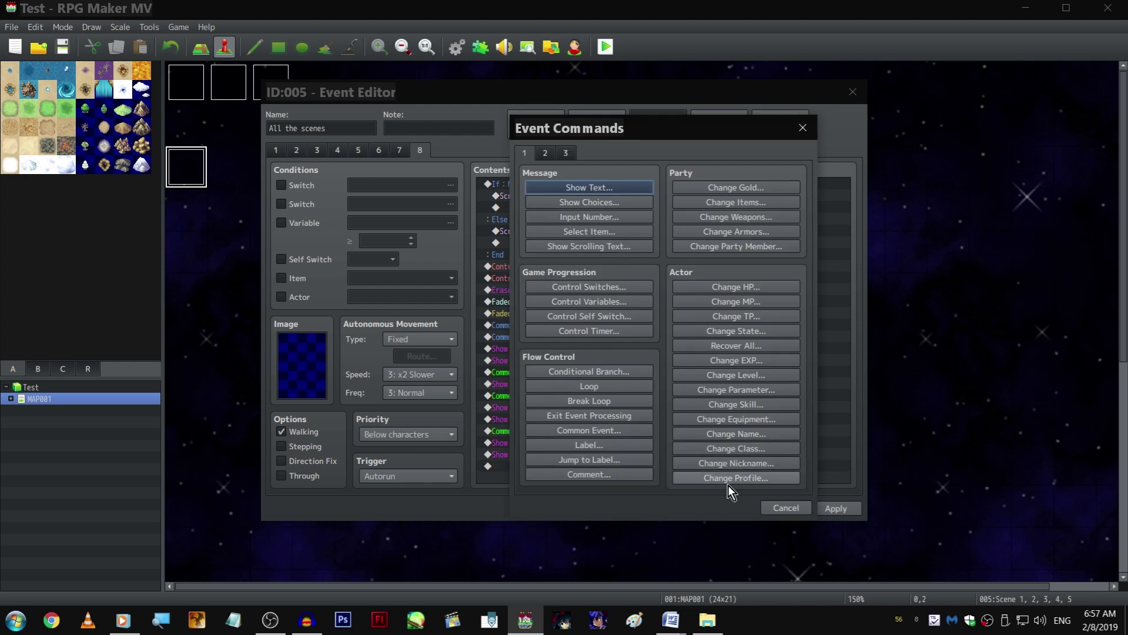
key(Escape)
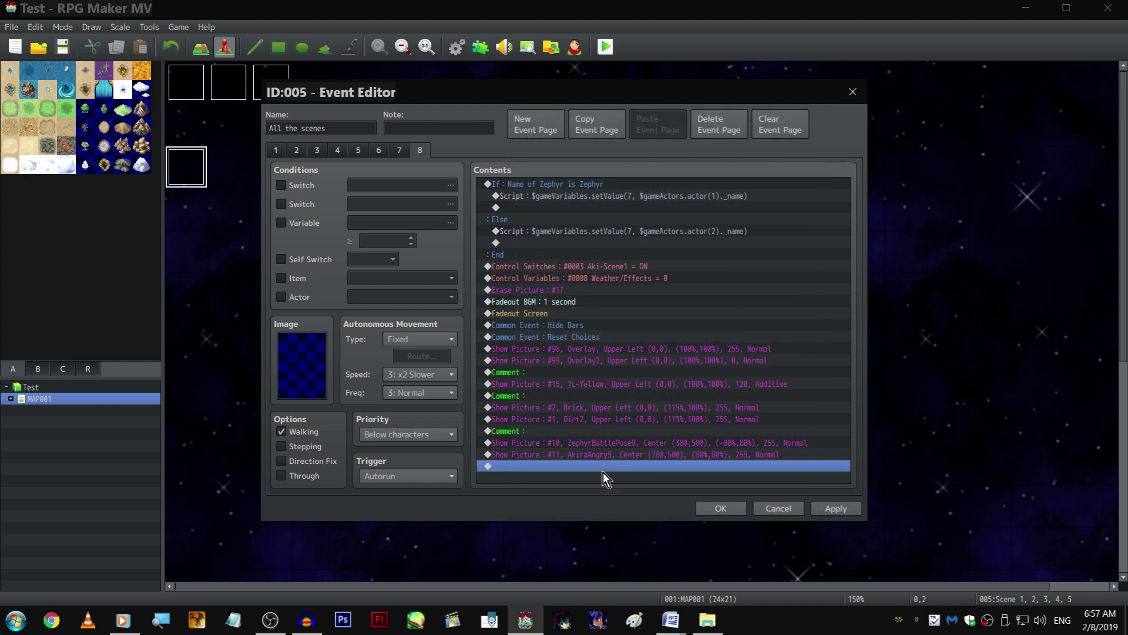
double_click(603, 472)
click(790, 504)
Copy the Hide Bars common event to the end and retarget it to Make bars not war
drag(615, 326, 611, 338)
click(606, 325)
key(ctrl+c)
click(606, 474)
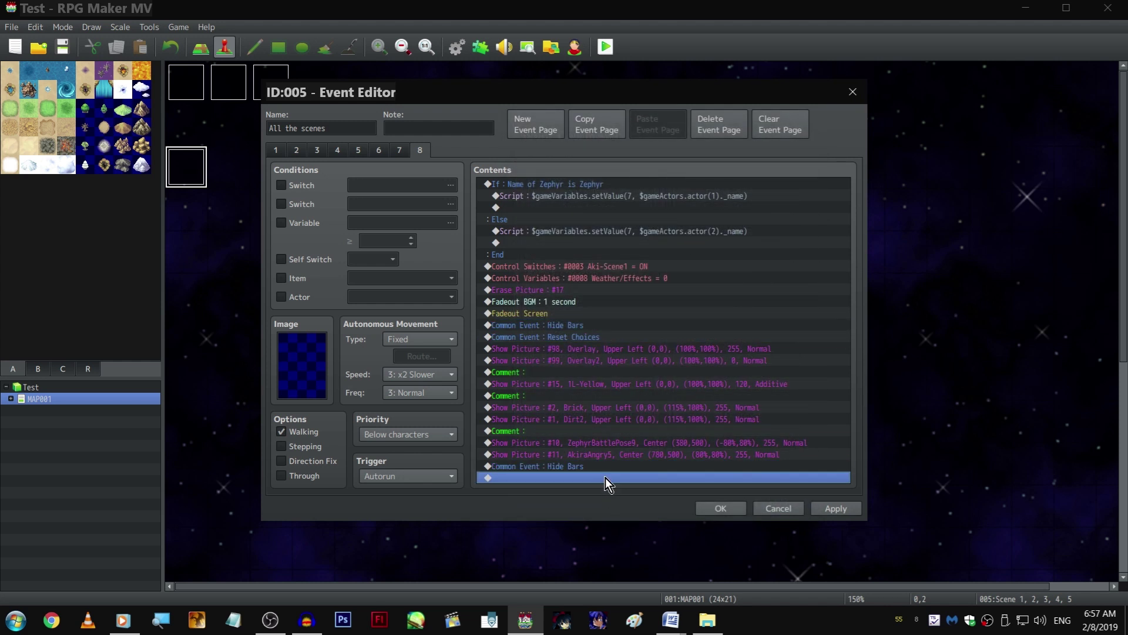
key(ctrl+v)
double_click(606, 467)
click(663, 327)
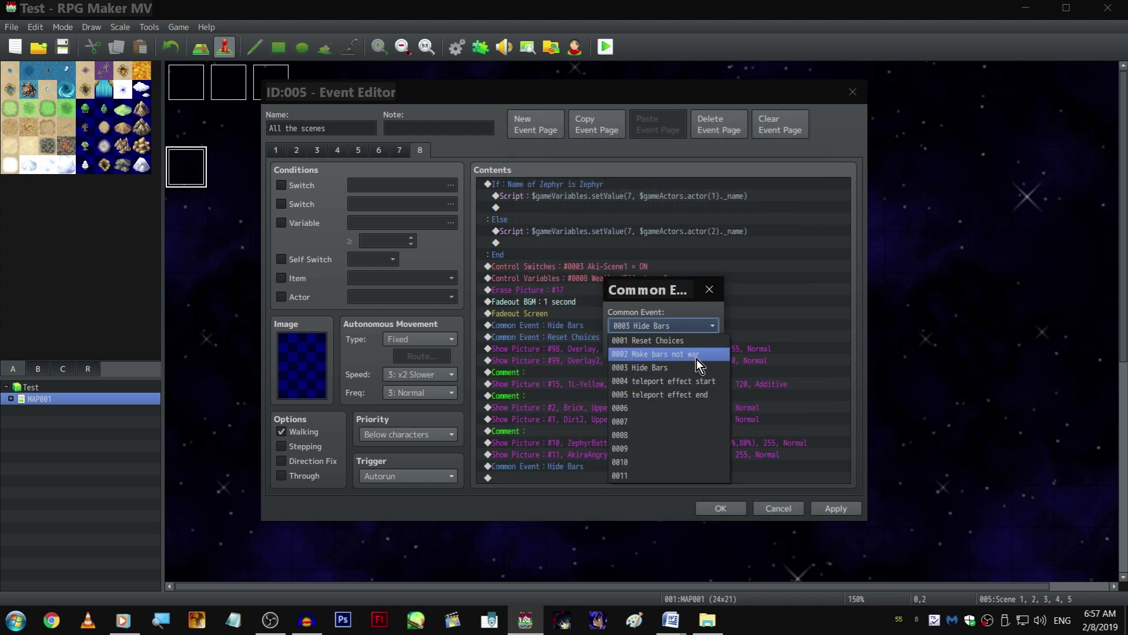
click(657, 353)
Duplicate the Make bars not war line and retarget the copy to teleport effect end
key(ctrl+c)
click(615, 478)
key(ctrl+v)
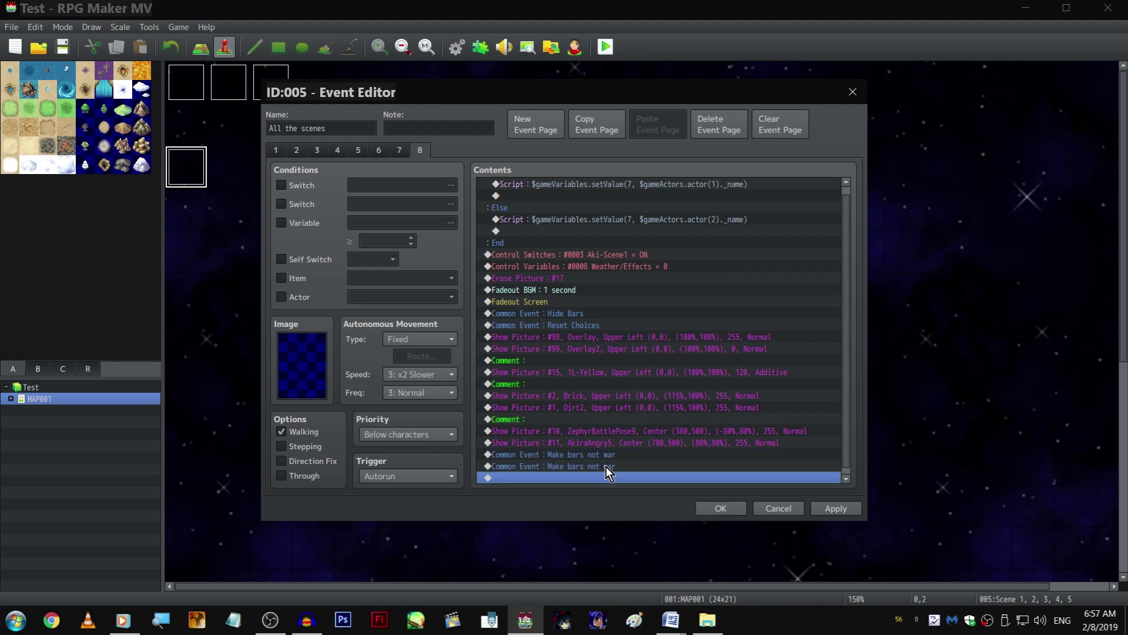
double_click(606, 476)
click(676, 334)
click(699, 397)
click(634, 346)
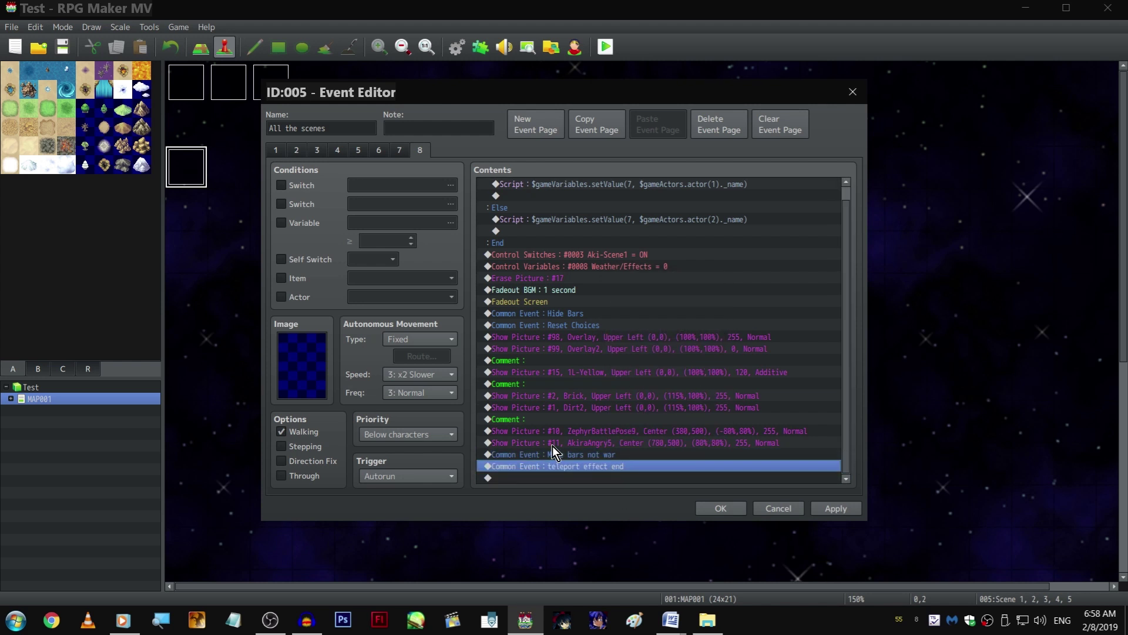
scroll(553, 445, up, 1)
scroll(578, 432, down, 1)
Insert a Fadein Screen command above Make bars not war
click(577, 476)
click(584, 466)
click(578, 464)
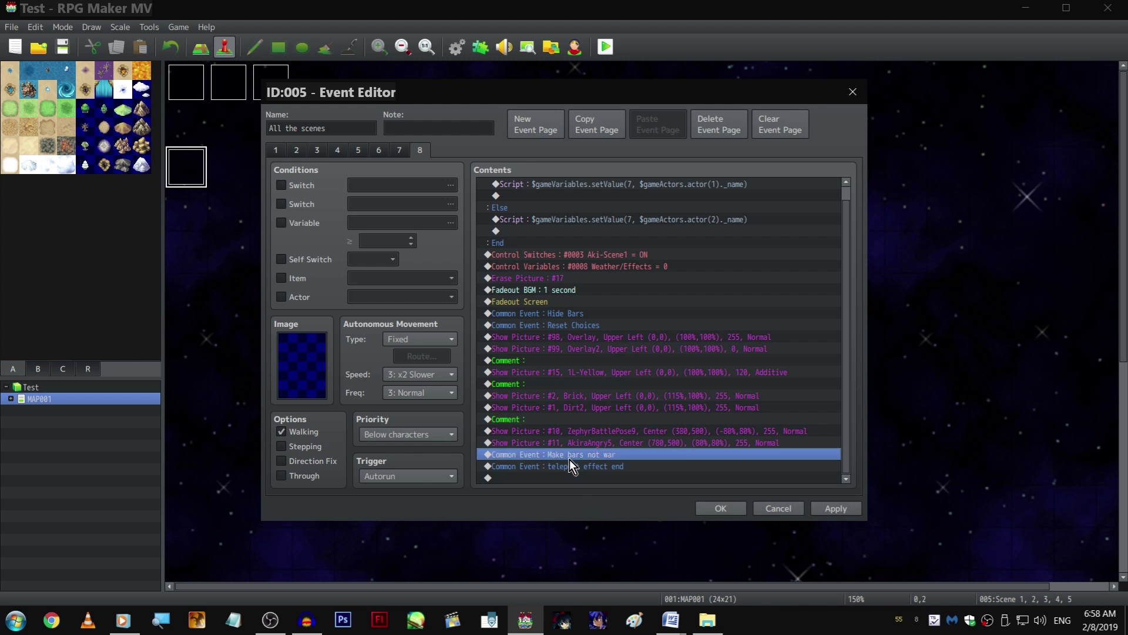
double_click(569, 459)
click(545, 153)
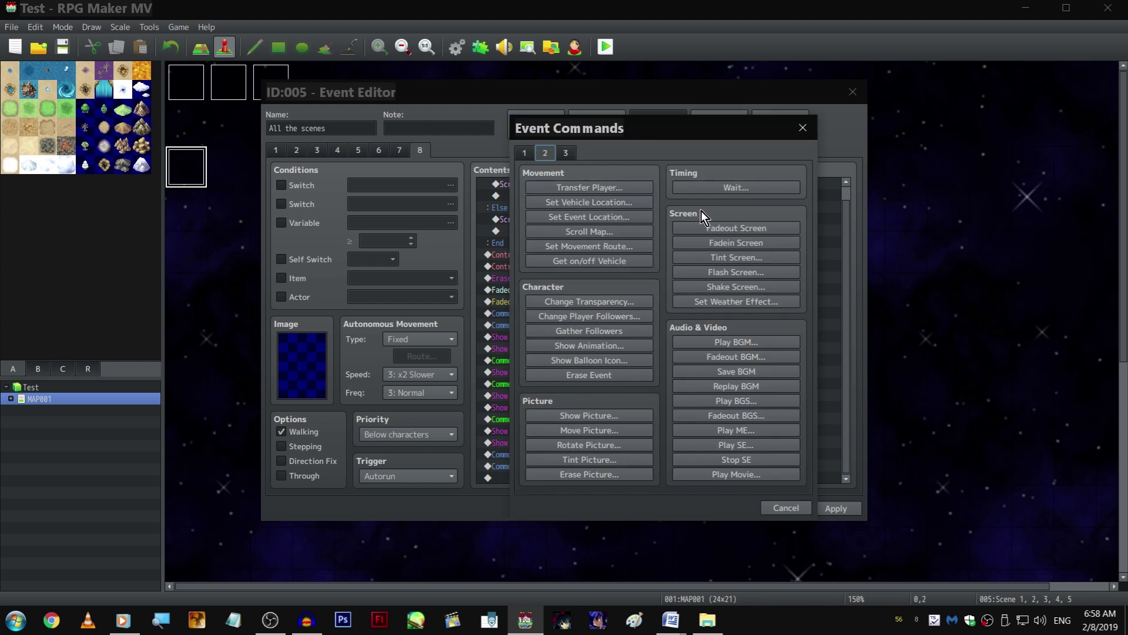
click(717, 244)
Add a blank Show Text message at the end of page 8
click(610, 476)
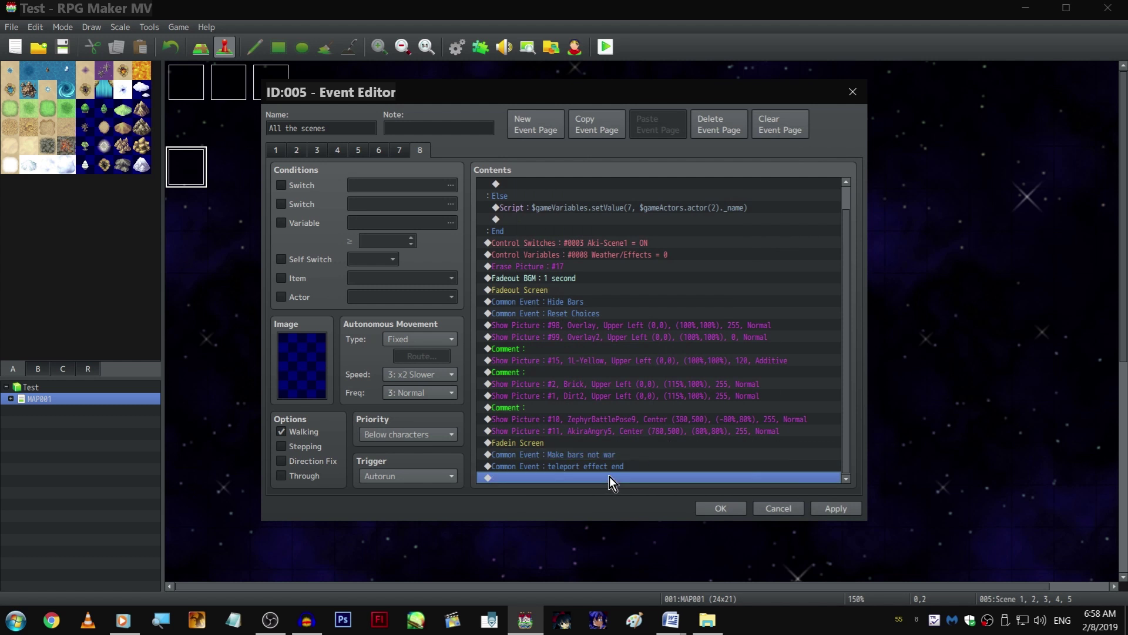
double_click(609, 476)
click(526, 155)
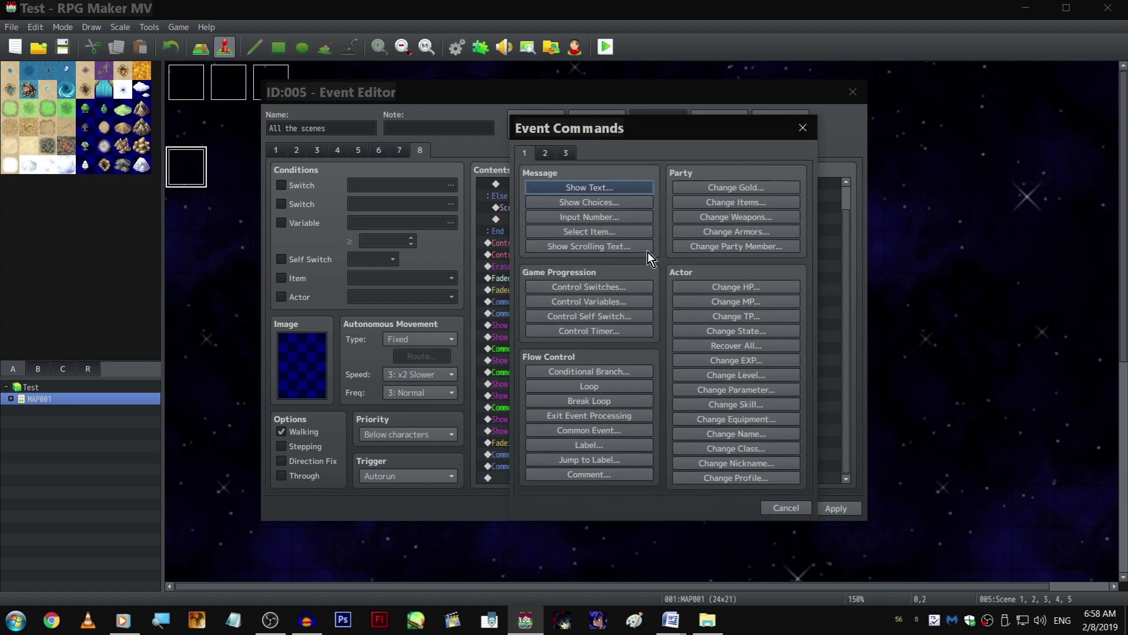
click(590, 187)
click(744, 384)
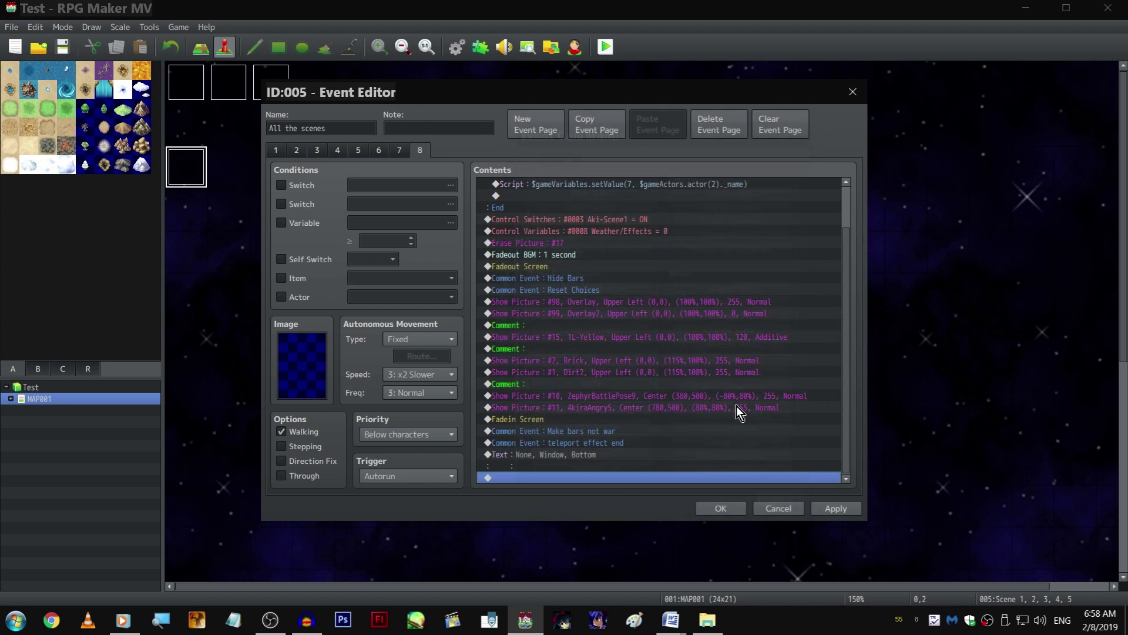
Save and playtest the changes, then close the test and reopen the All the scenes event
click(720, 508)
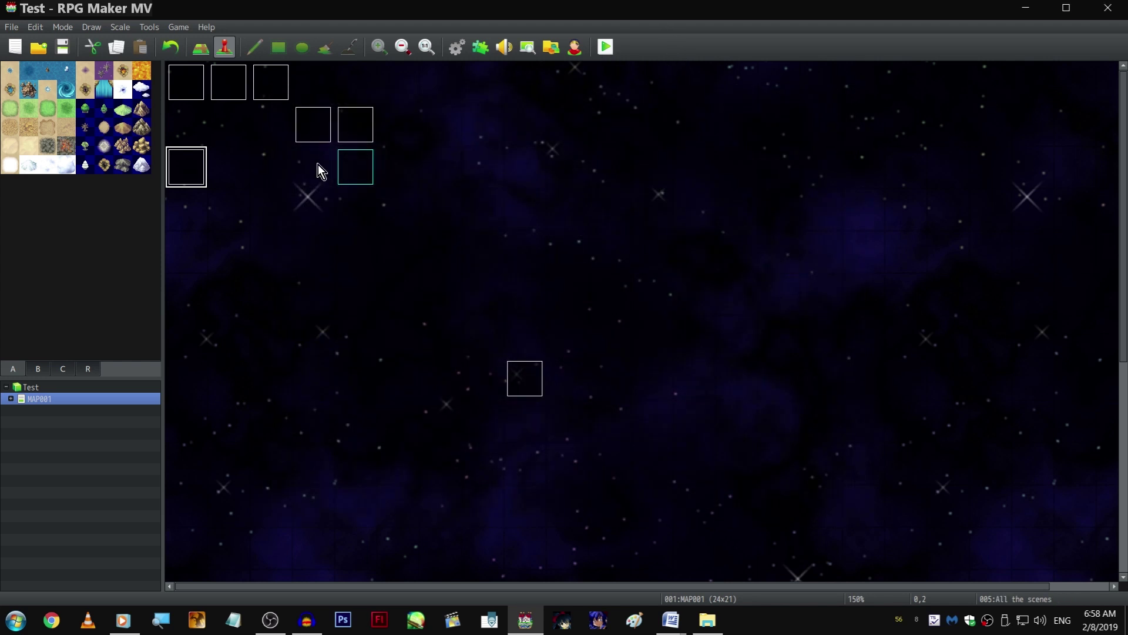
click(611, 47)
key(Return)
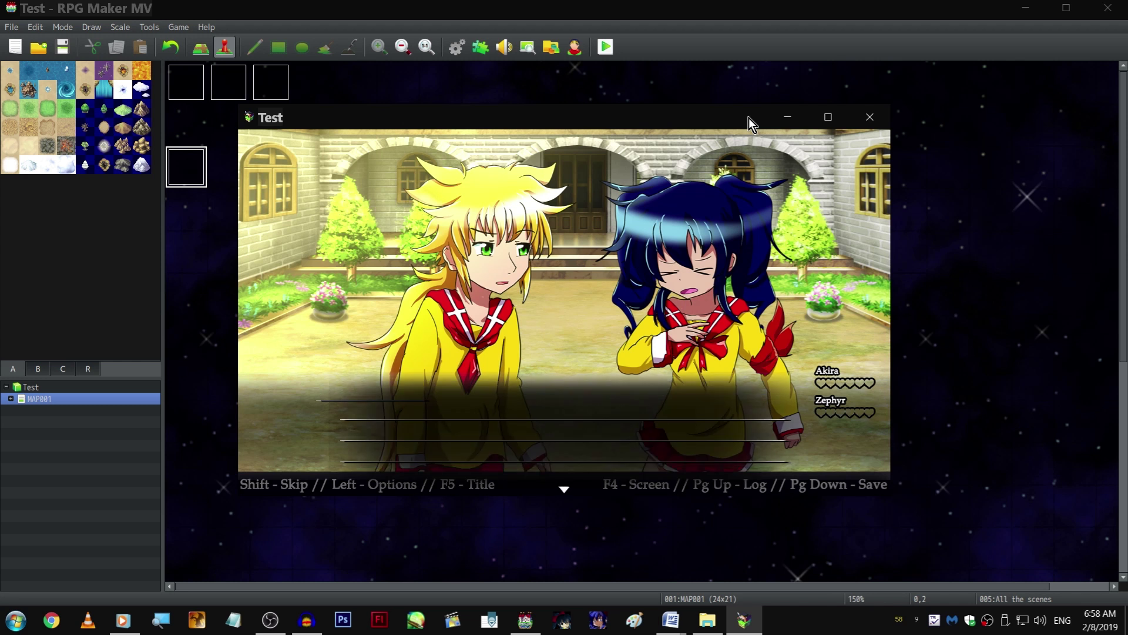
mouse_move(749, 117)
mouse_down()
mouse_move(816, 103)
mouse_move(749, 130)
mouse_up()
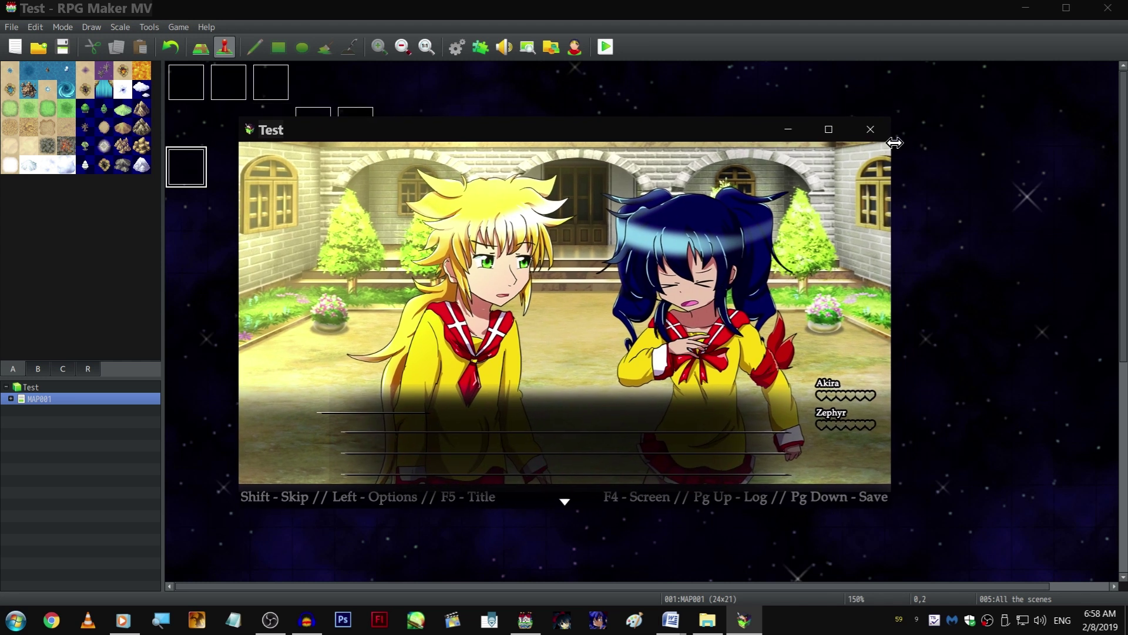
click(883, 132)
double_click(186, 165)
Replace page 8's Brick and Dirt2 backdrops with page 5's Bridge and Cobblestones2 pictures
click(420, 153)
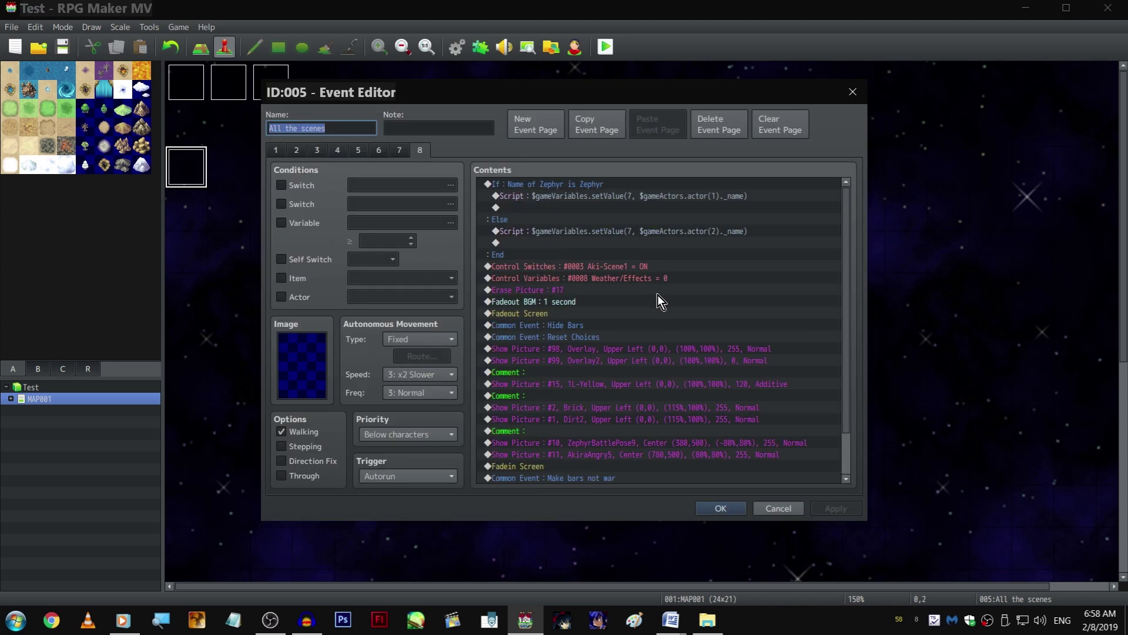
scroll(678, 316, down, 2)
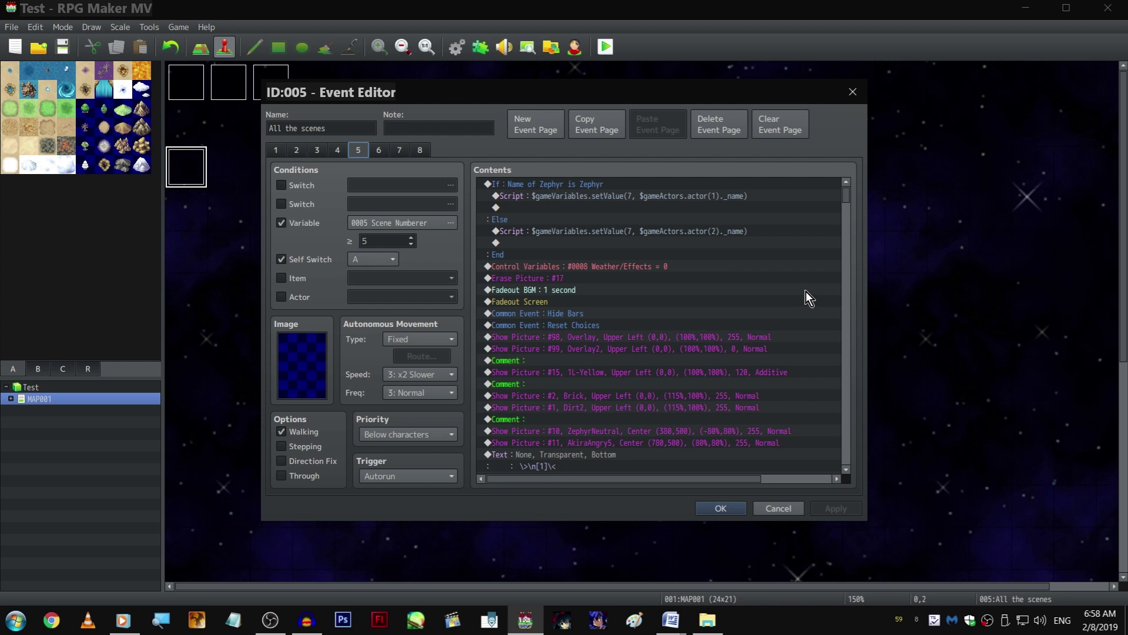
scroll(806, 291, down, 3)
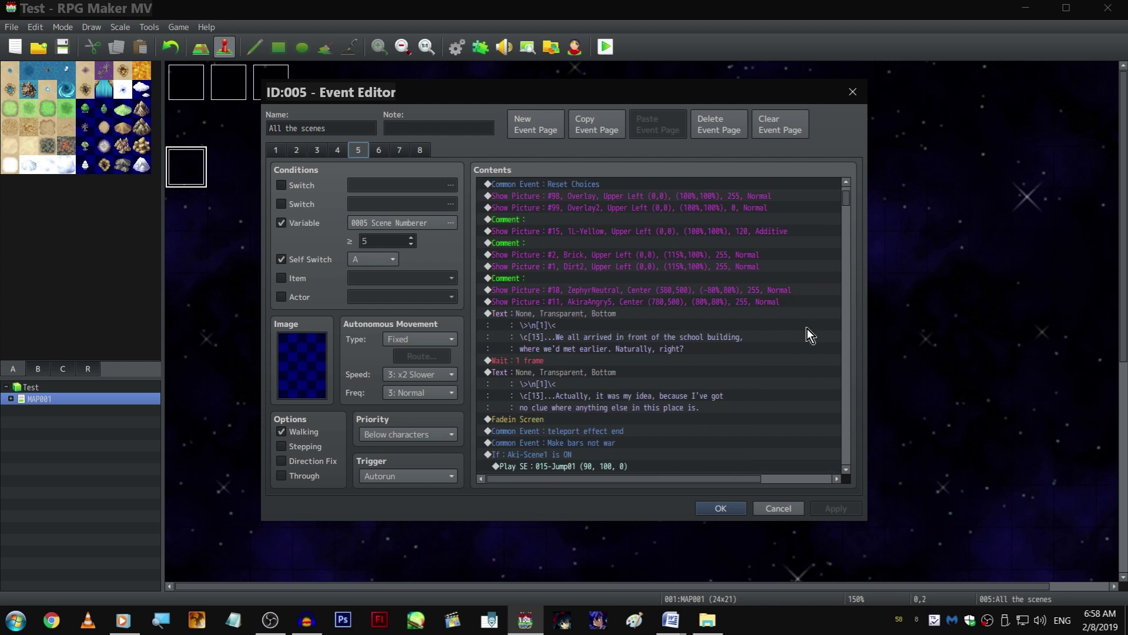
scroll(806, 324, down, 4)
scroll(773, 344, down, 4)
scroll(764, 323, down, 4)
scroll(758, 298, down, 4)
scroll(751, 297, down, 4)
scroll(732, 298, down, 4)
scroll(725, 297, down, 3)
scroll(724, 293, down, 4)
scroll(714, 295, down, 4)
scroll(714, 296, down, 4)
scroll(719, 390, down, 4)
scroll(663, 360, down, 4)
scroll(662, 357, down, 4)
scroll(769, 316, down, 4)
scroll(753, 300, down, 4)
scroll(753, 299, down, 4)
scroll(743, 305, down, 4)
scroll(729, 308, down, 4)
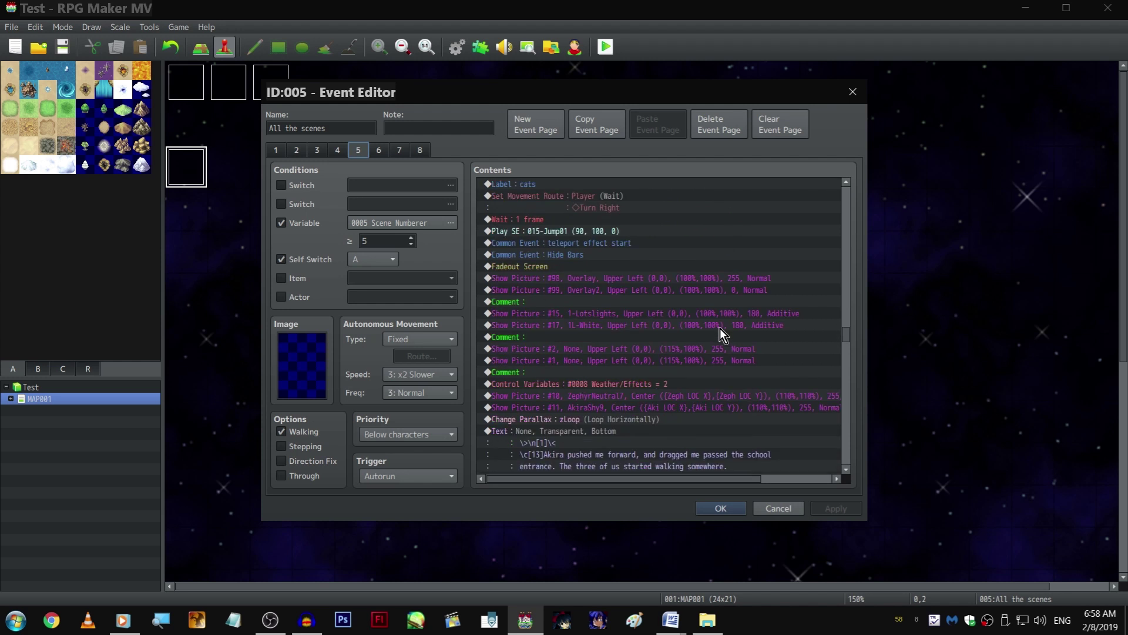
scroll(681, 429, down, 2)
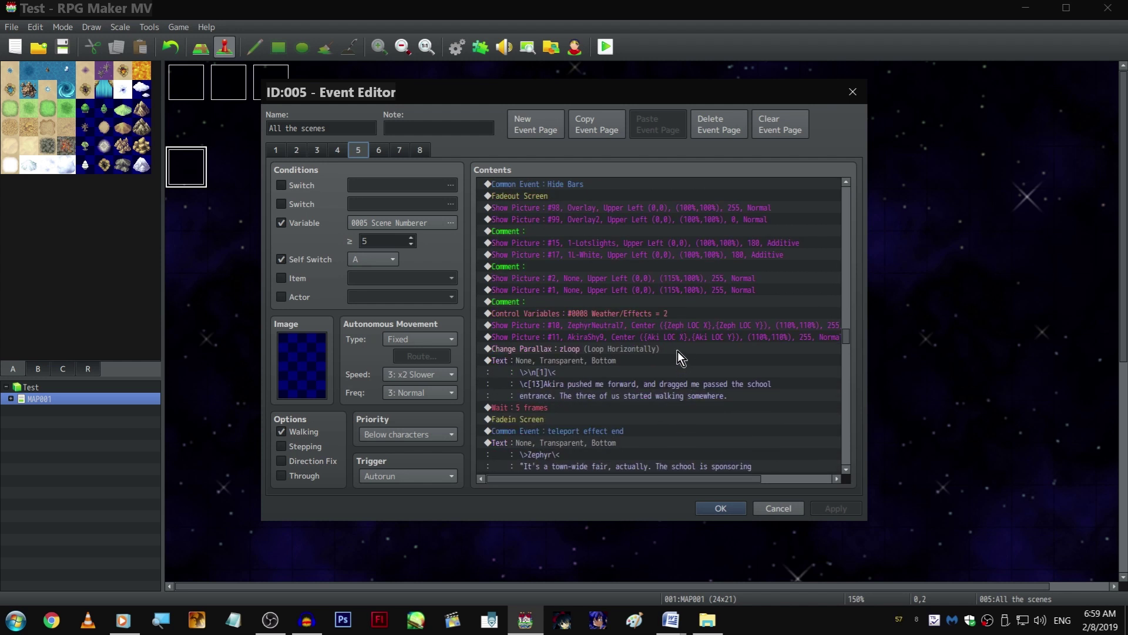
scroll(679, 350, down, 4)
scroll(674, 336, down, 4)
scroll(678, 323, down, 4)
scroll(680, 324, down, 4)
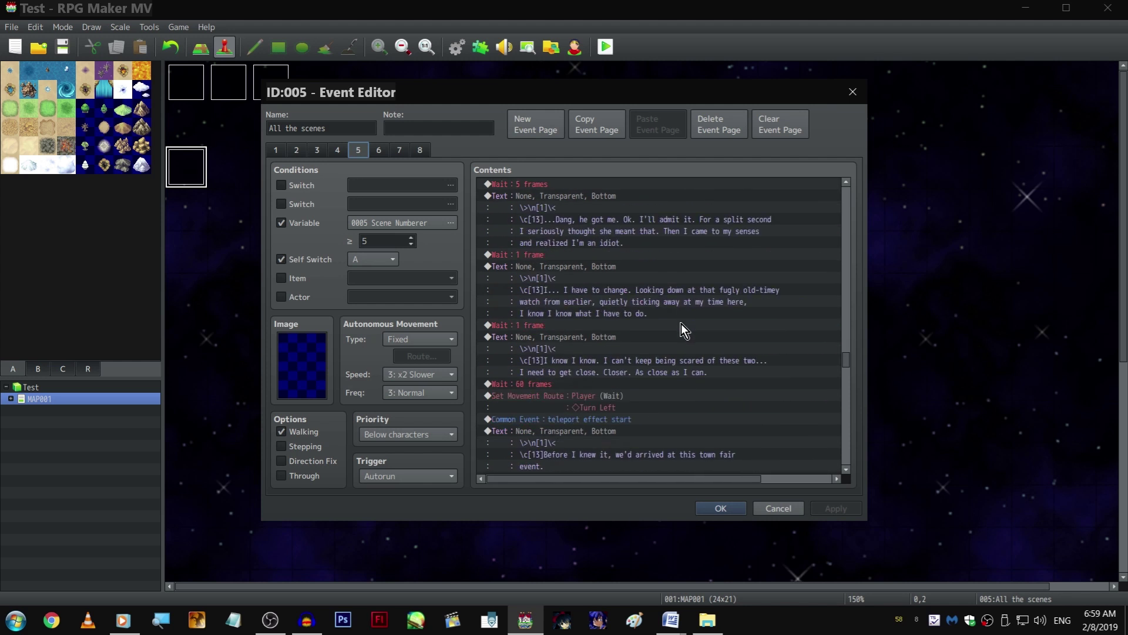
scroll(681, 324, down, 4)
scroll(681, 325, down, 4)
scroll(681, 325, down, 3)
click(673, 314)
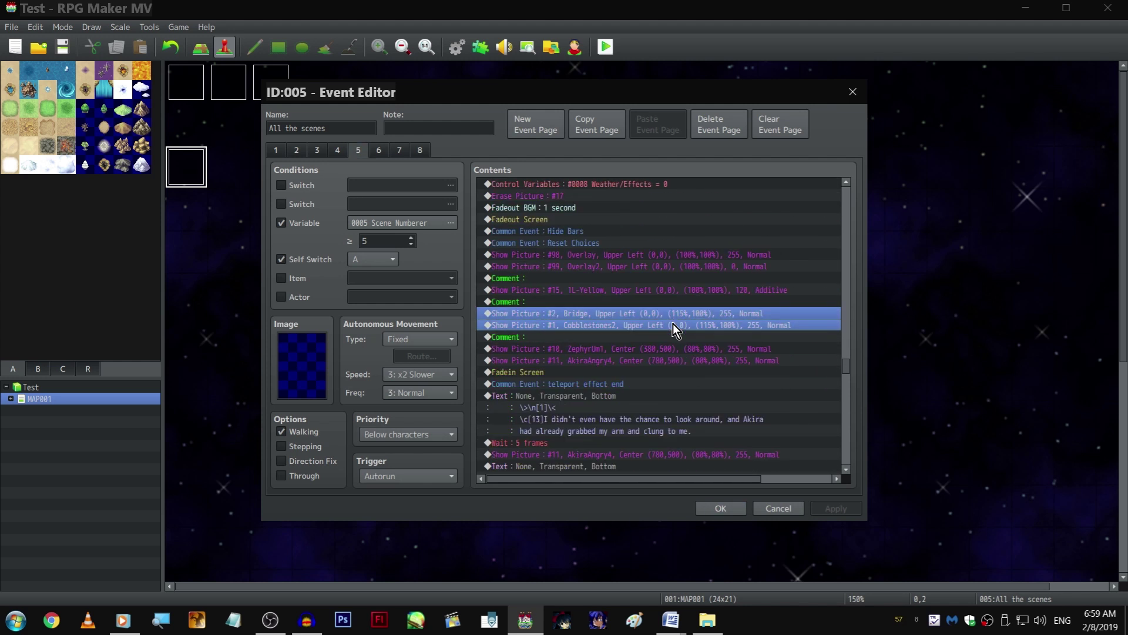
click(420, 151)
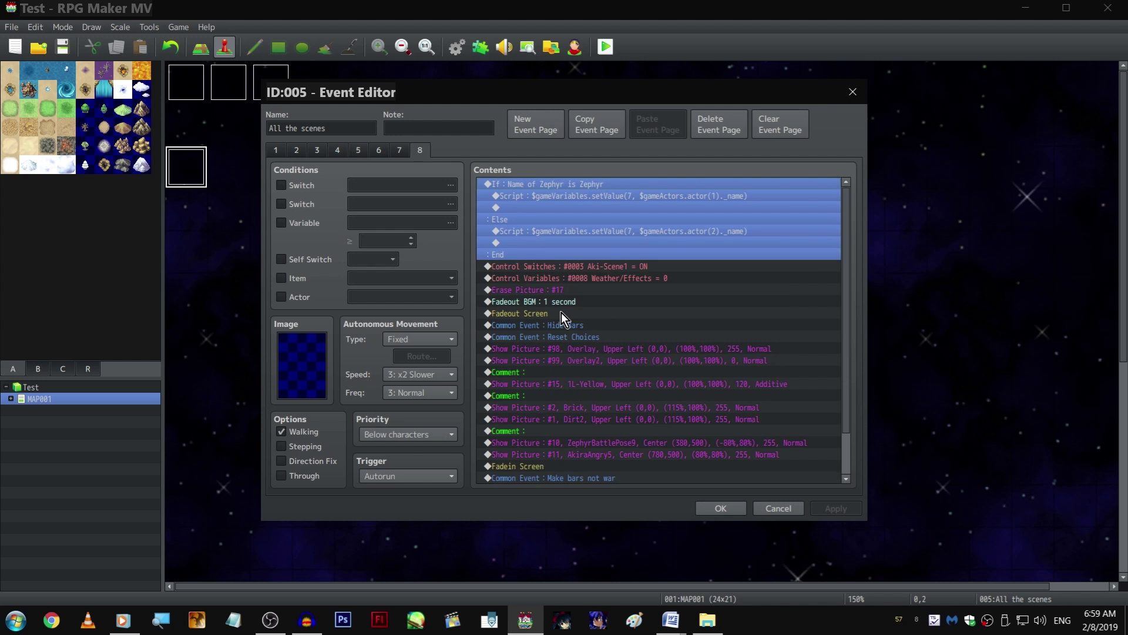
scroll(652, 372, down, 3)
click(649, 384)
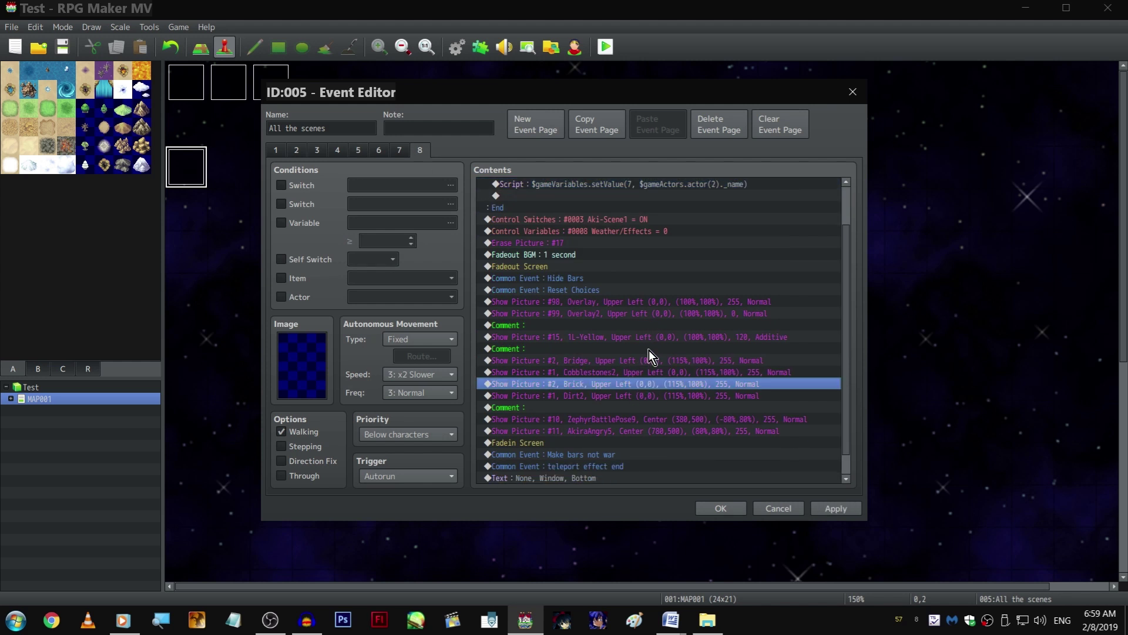
key(Delete)
key(Delete)
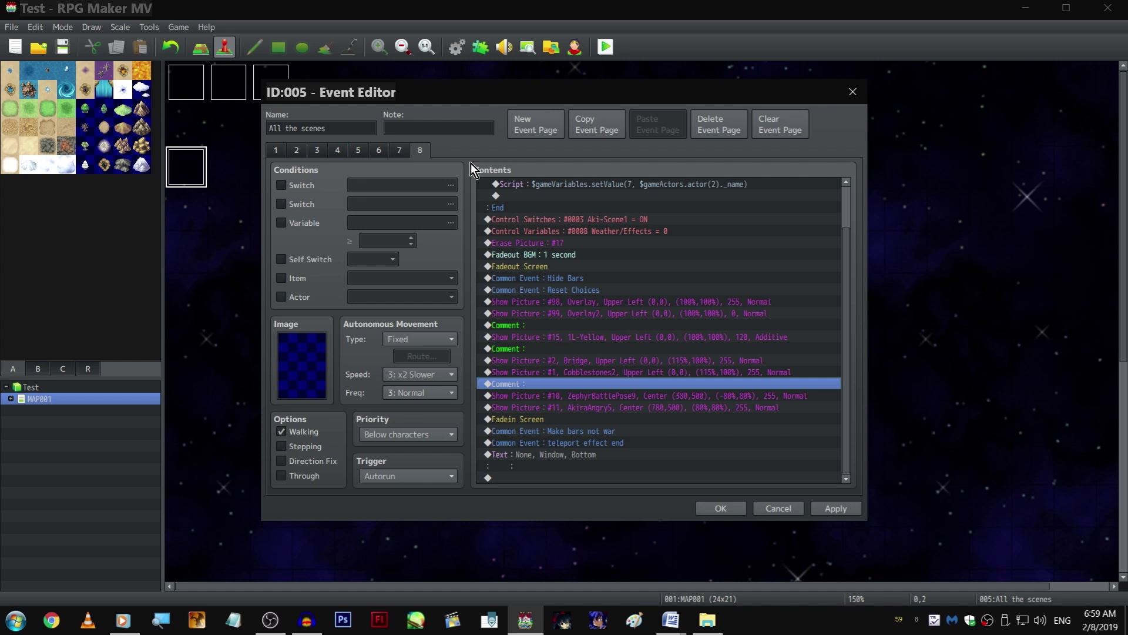
Copy page 7's sunset lighting pictures through Control Variables #0008, then return to page 8
click(402, 151)
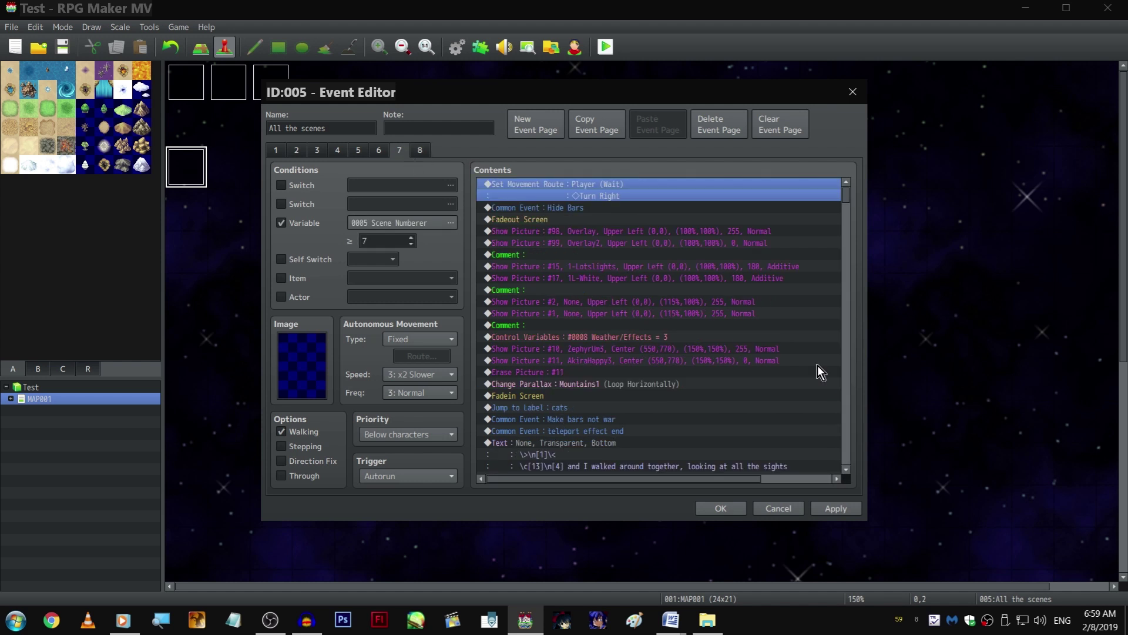
drag(850, 193, 841, 467)
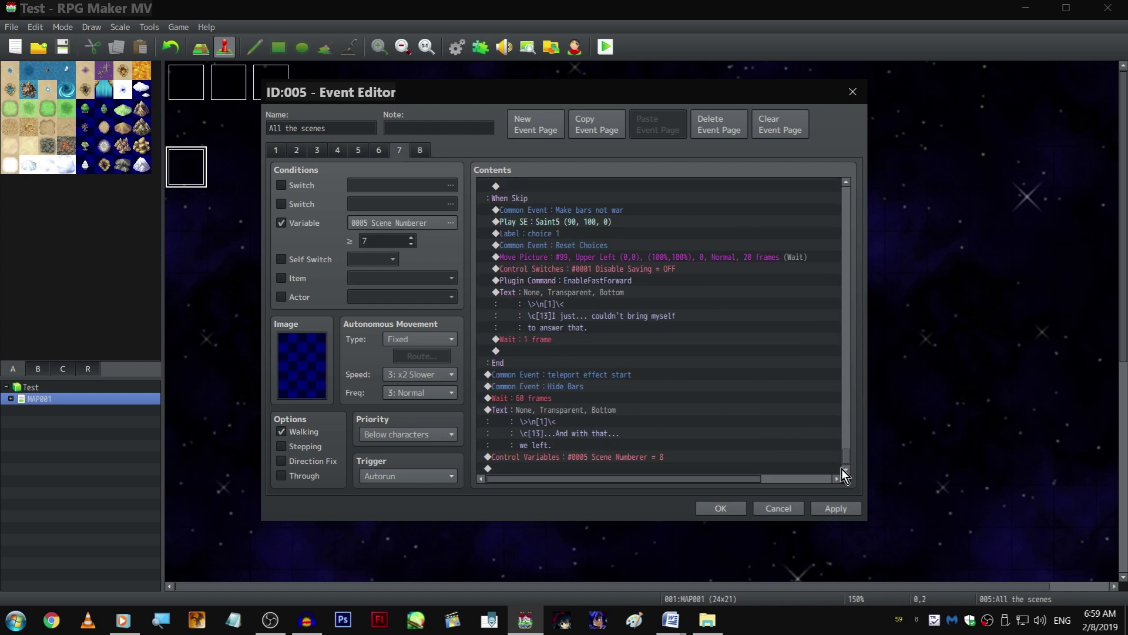
scroll(616, 407, up, 2)
scroll(605, 402, up, 2)
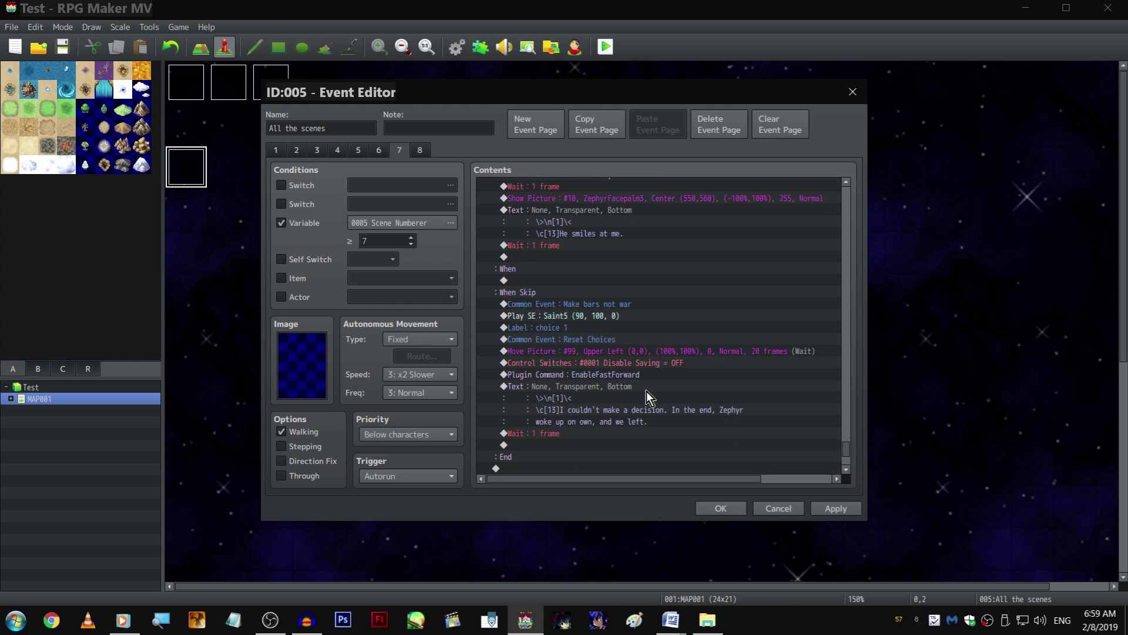
scroll(647, 390, up, 2)
scroll(660, 376, up, 3)
scroll(665, 371, up, 3)
scroll(660, 379, up, 3)
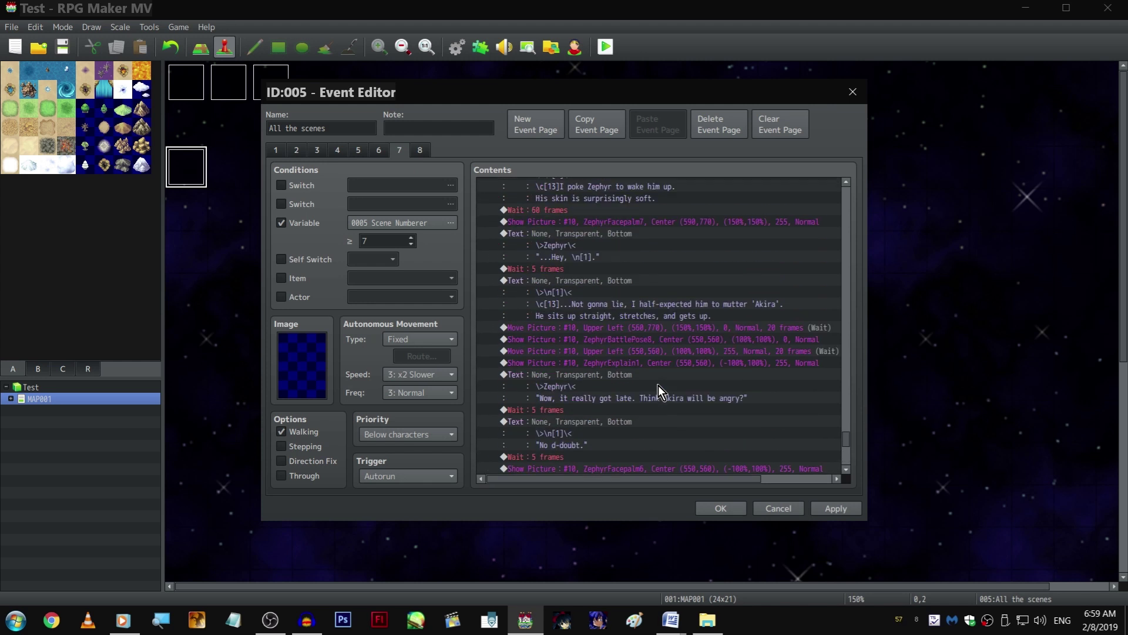
scroll(656, 384, up, 3)
scroll(664, 385, up, 3)
scroll(664, 382, up, 3)
scroll(664, 379, up, 3)
scroll(666, 378, up, 3)
scroll(662, 376, up, 3)
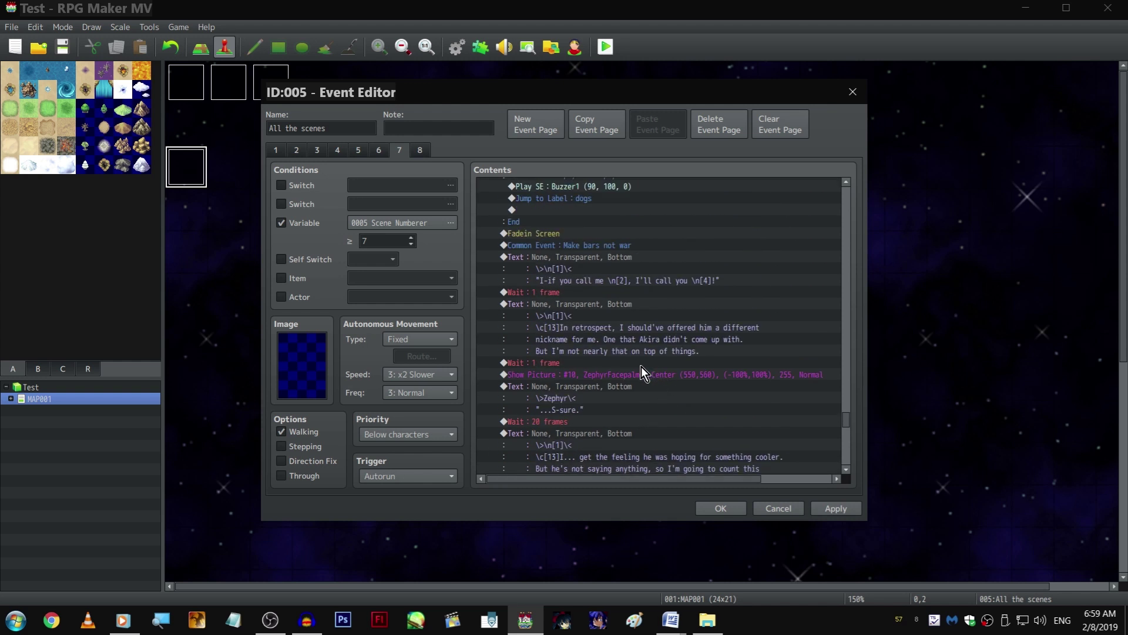
scroll(652, 367, up, 3)
scroll(652, 366, up, 3)
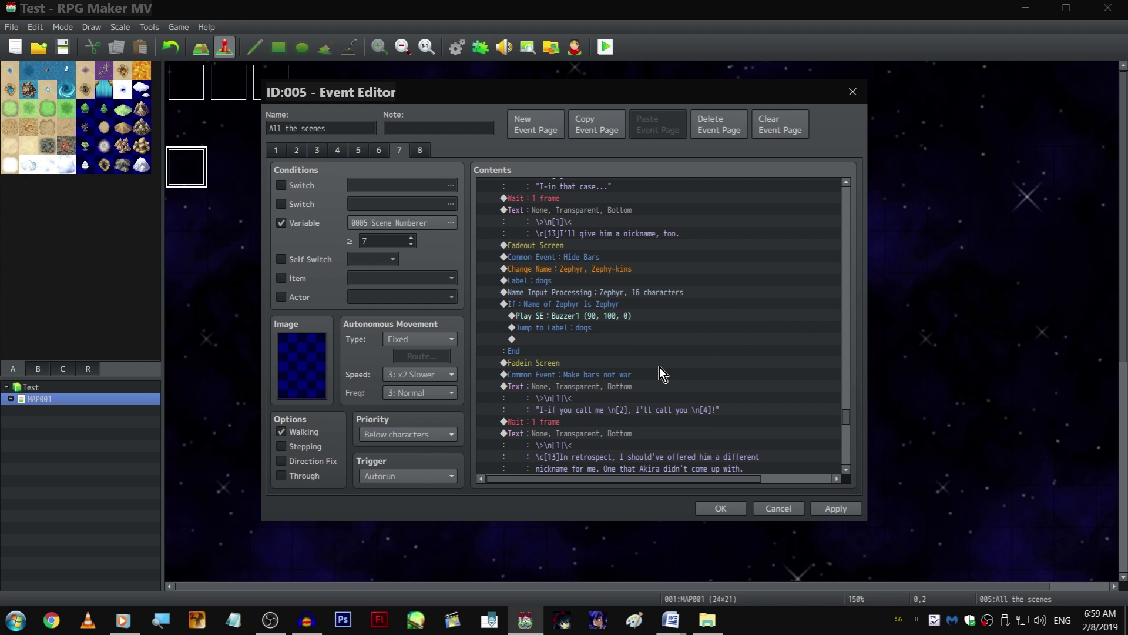
scroll(660, 374, up, 3)
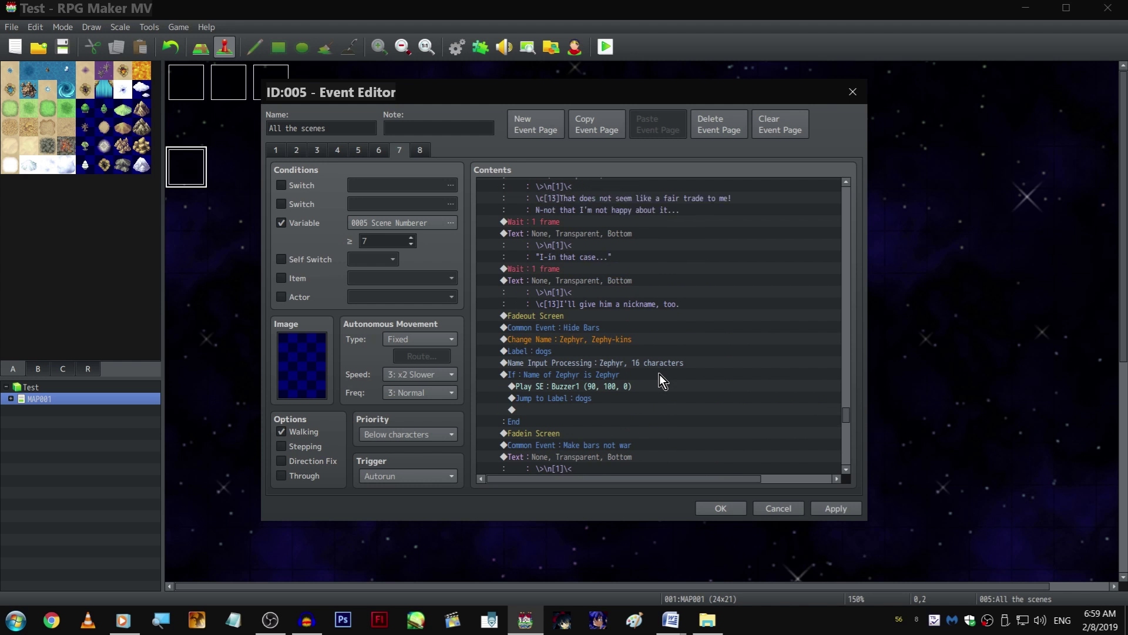
scroll(659, 373, up, 3)
scroll(659, 372, up, 3)
scroll(658, 368, up, 2)
scroll(659, 367, up, 3)
scroll(654, 357, up, 3)
scroll(637, 337, up, 3)
scroll(634, 323, up, 3)
scroll(635, 324, up, 3)
scroll(649, 334, up, 3)
scroll(648, 334, up, 3)
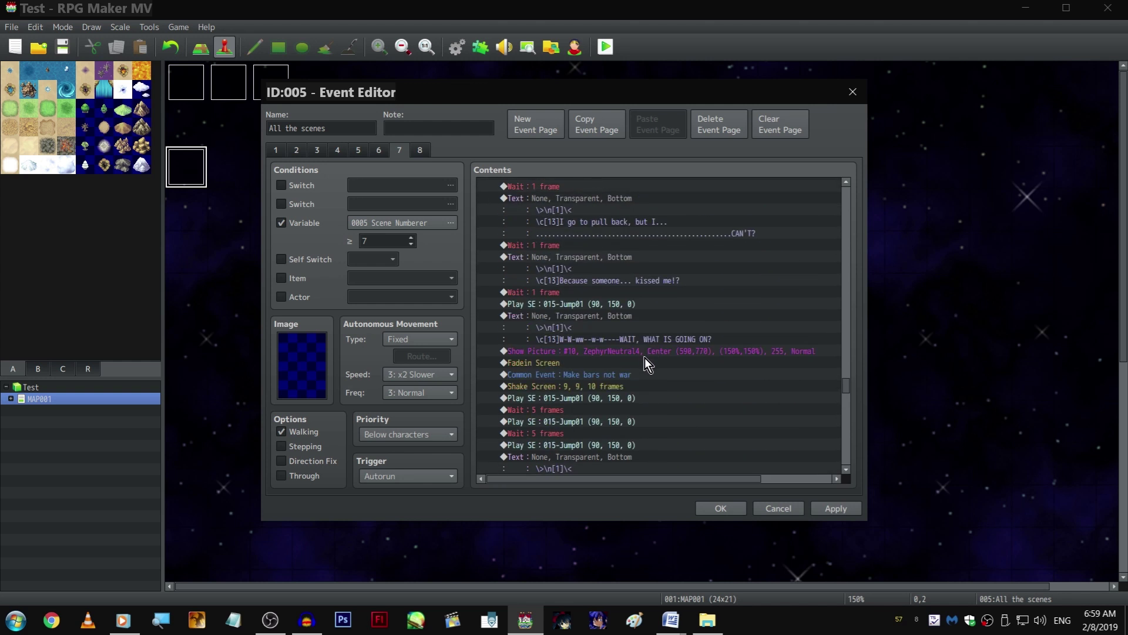
scroll(644, 356, up, 3)
scroll(646, 366, up, 3)
scroll(648, 369, up, 3)
scroll(648, 369, up, 3)
scroll(650, 372, up, 3)
scroll(651, 352, up, 3)
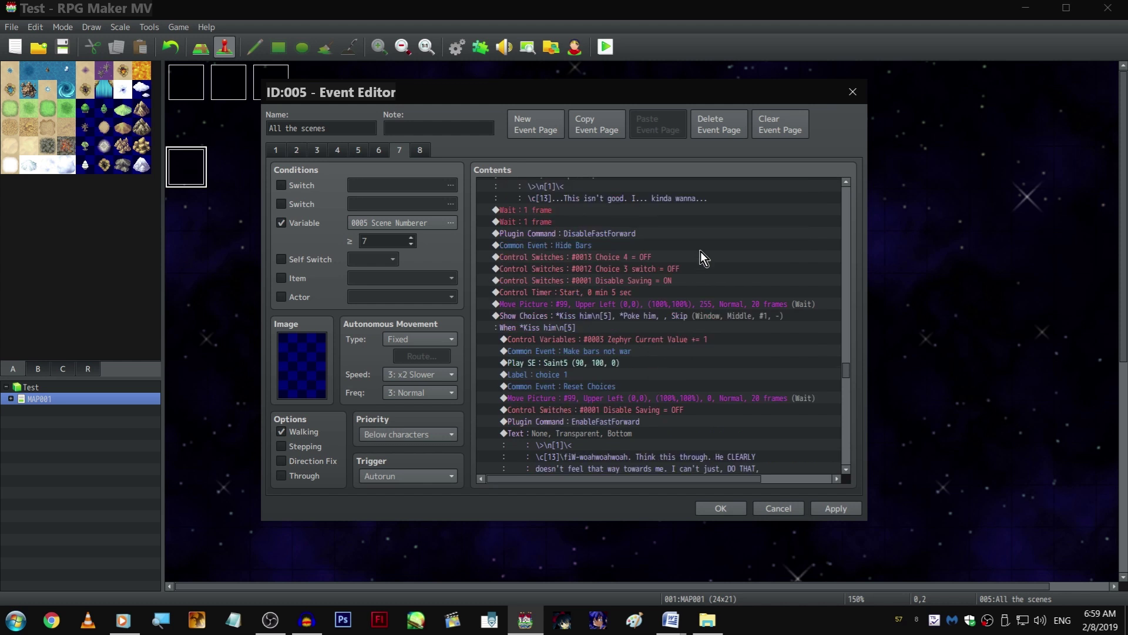
scroll(690, 265, up, 3)
scroll(641, 306, up, 3)
scroll(649, 311, up, 3)
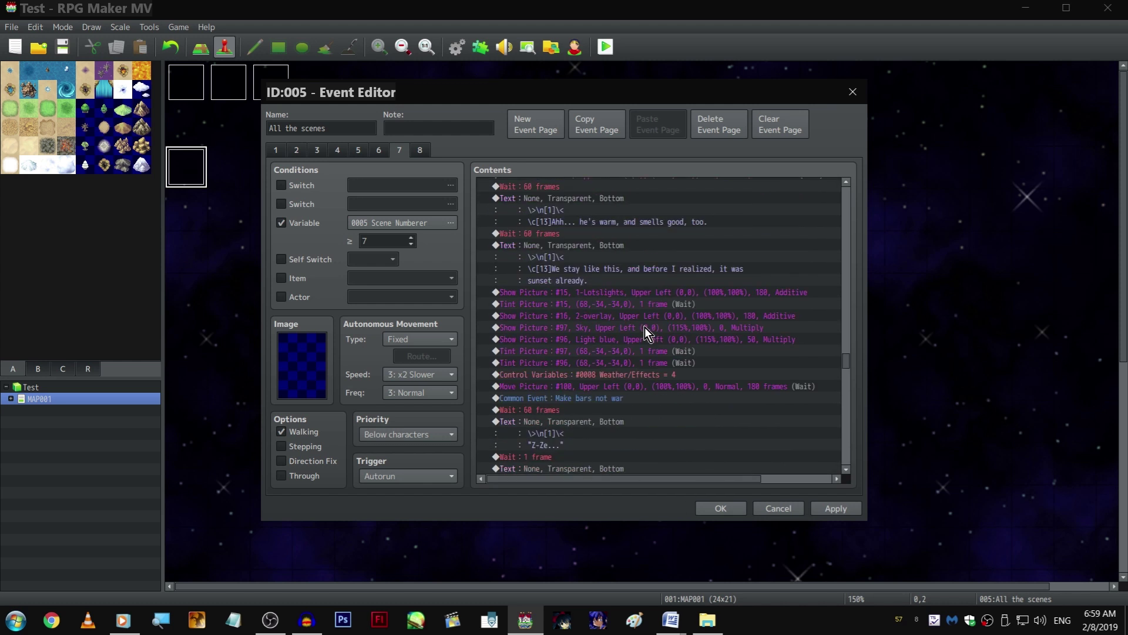
click(649, 292)
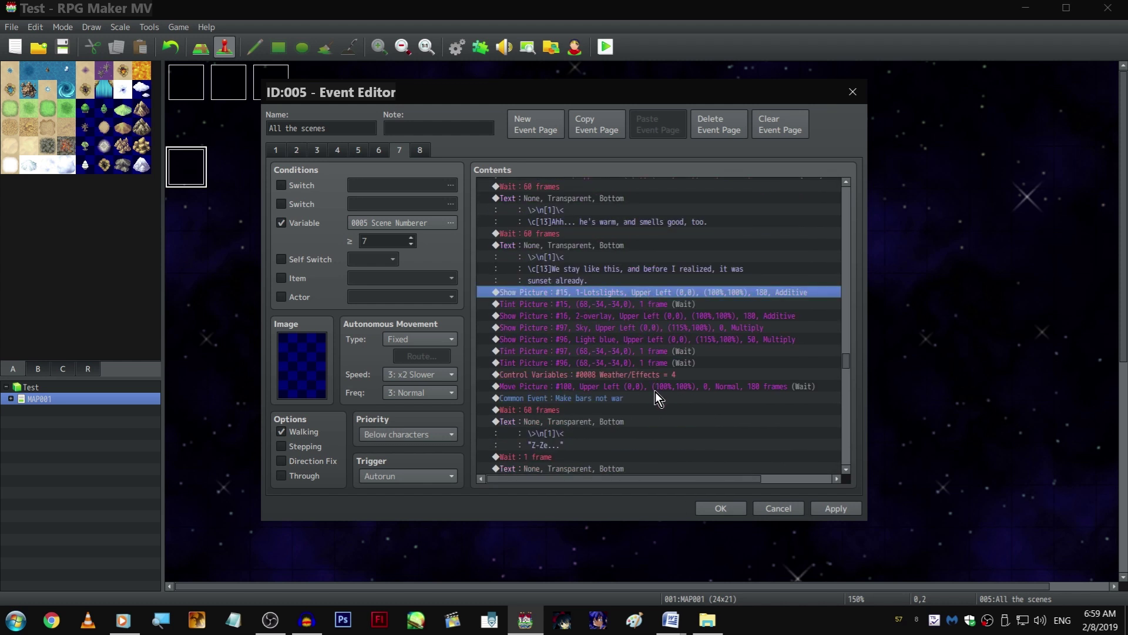
shift+click(647, 375)
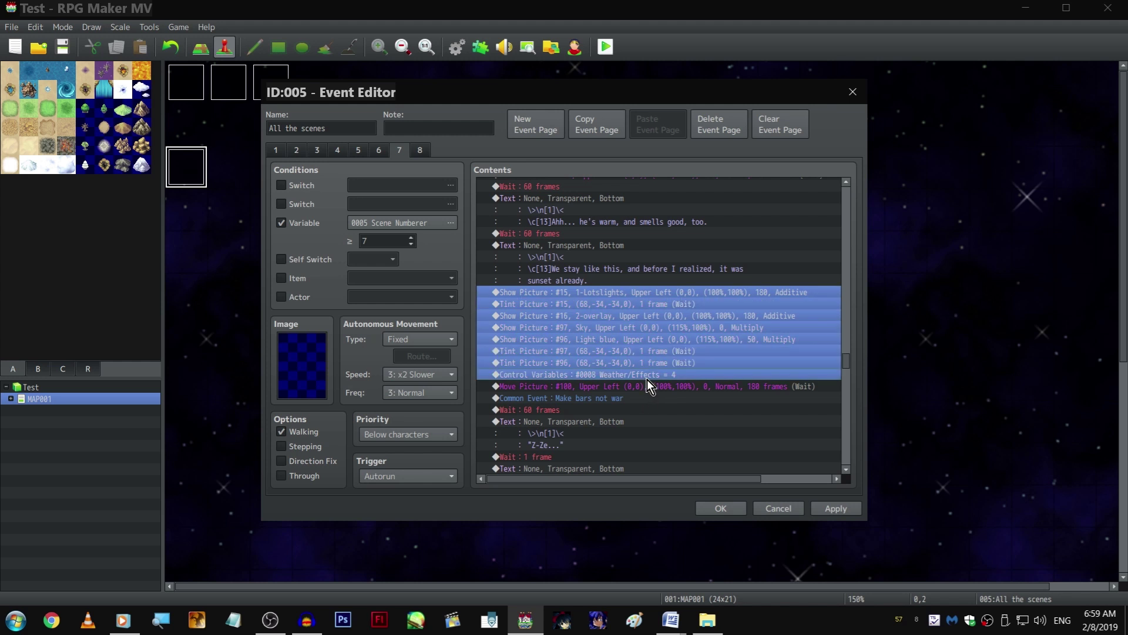
click(631, 268)
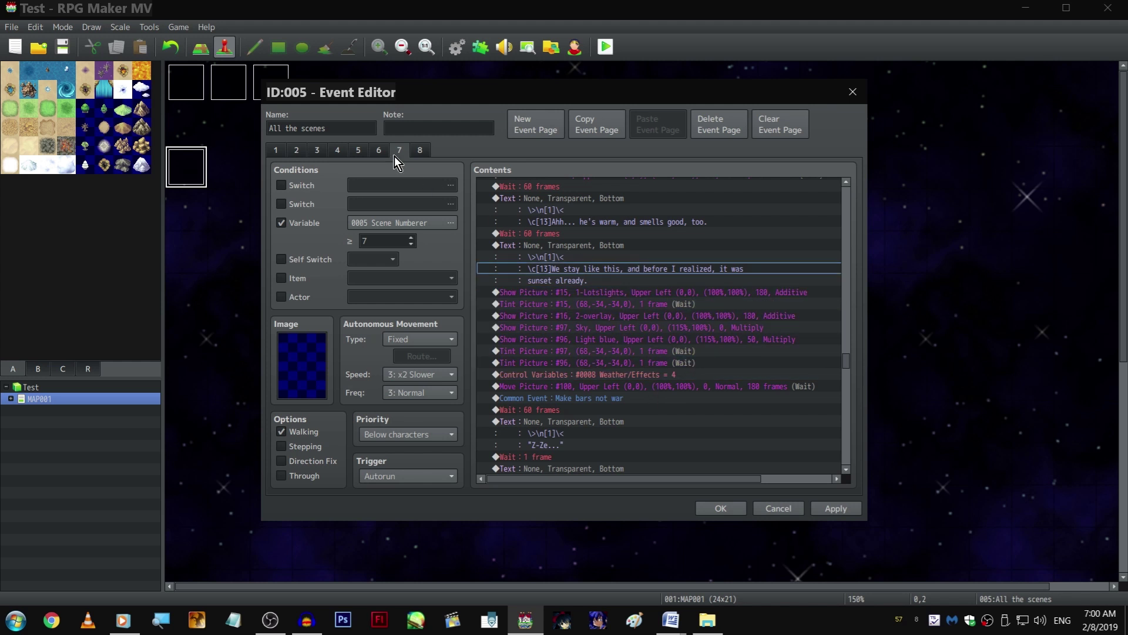
click(421, 151)
scroll(643, 239, down, 1)
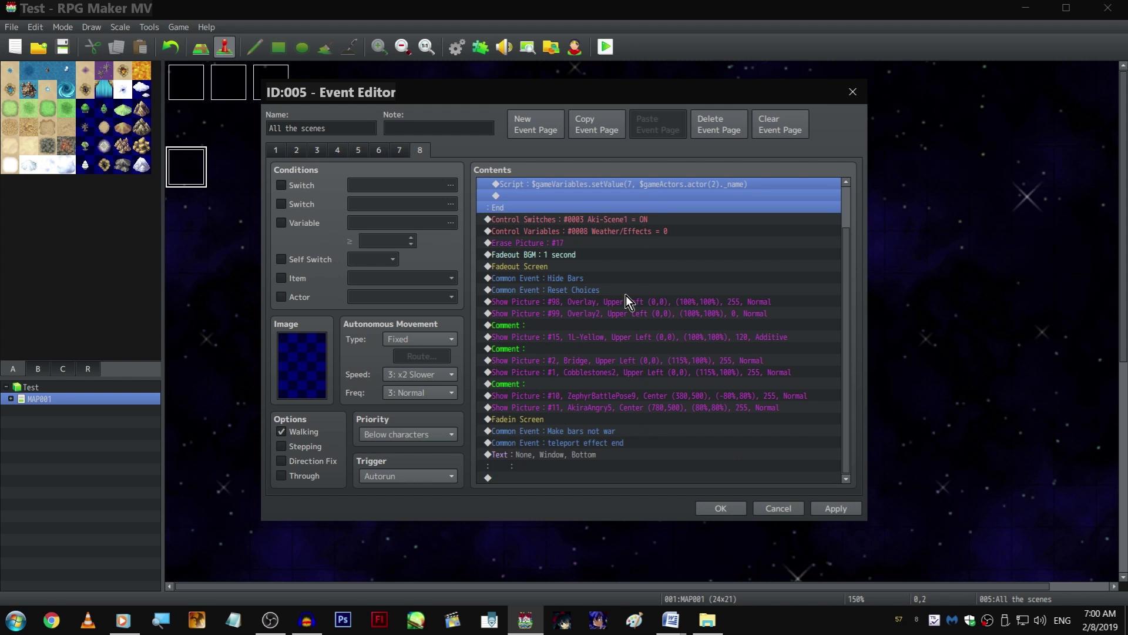
Paste the sunset lighting and tint picture commands above the Show Picture #98 overlay
click(624, 302)
key(ctrl+v)
scroll(573, 331, down, 1)
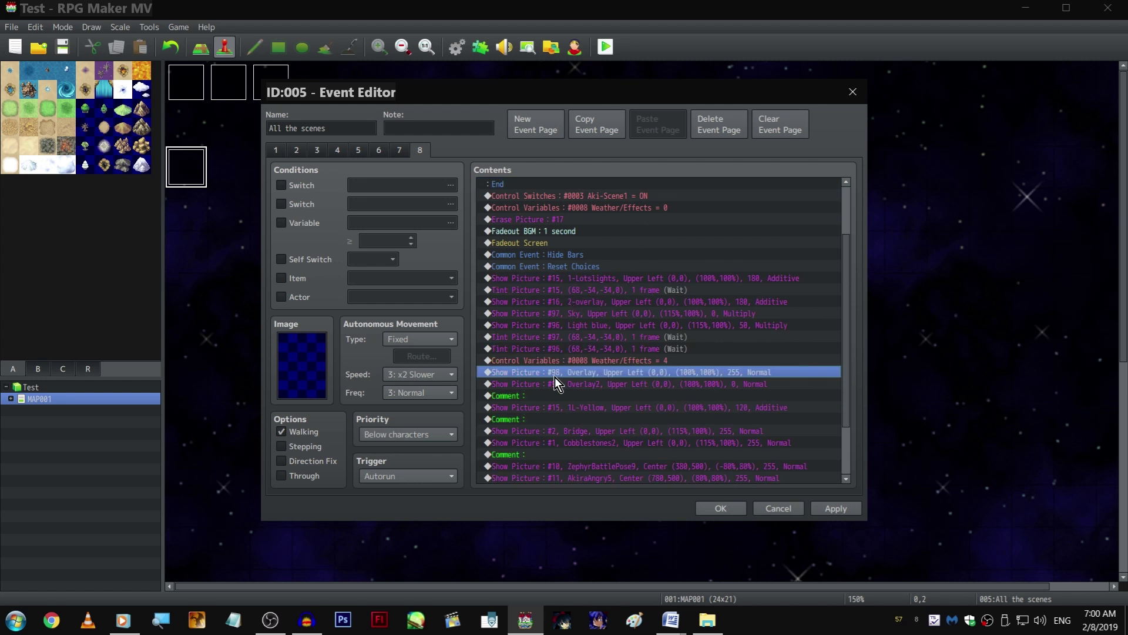
click(553, 396)
click(580, 372)
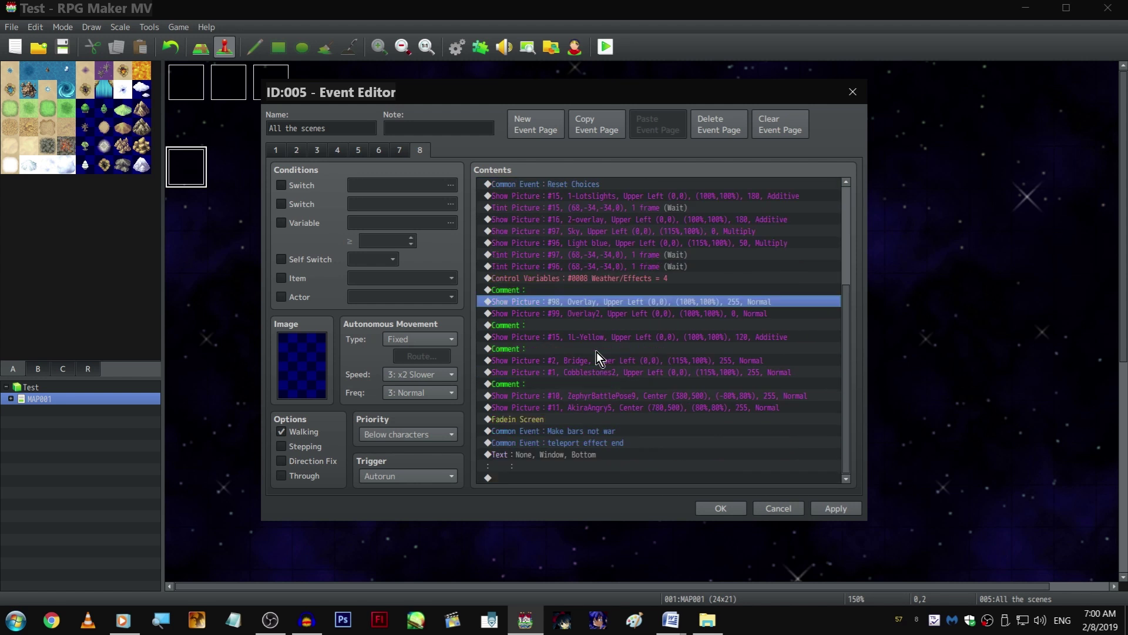
scroll(598, 351, up, 2)
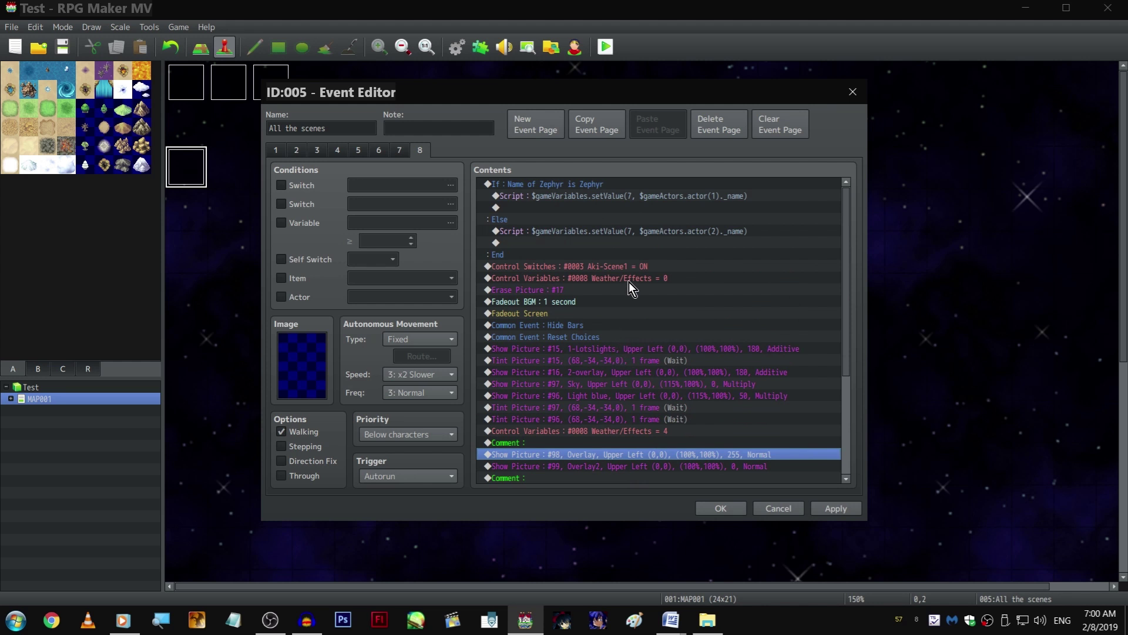
scroll(630, 282, down, 3)
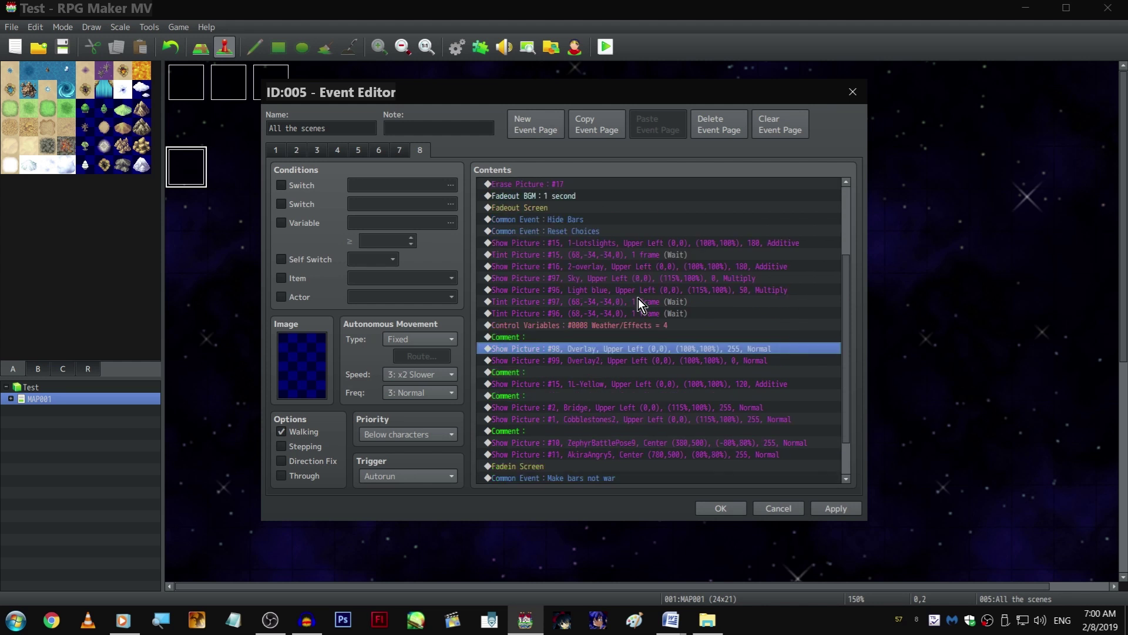
Delete page 8's empty Text command and save the event
click(666, 326)
scroll(665, 351, down, 2)
click(658, 383)
click(658, 478)
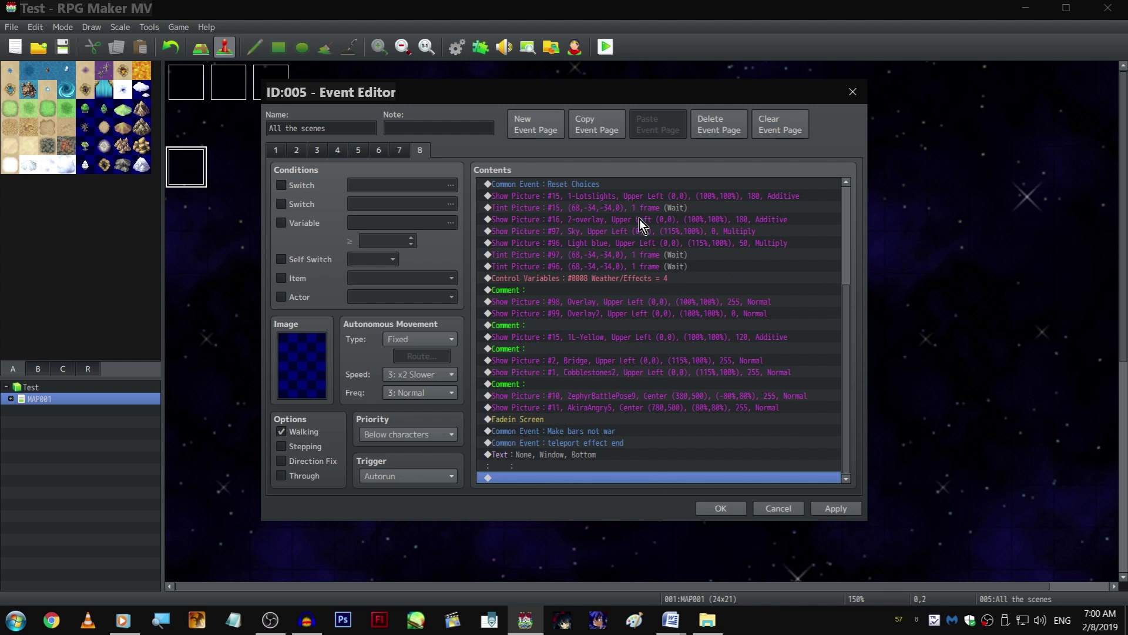
click(594, 453)
key(Delete)
click(719, 510)
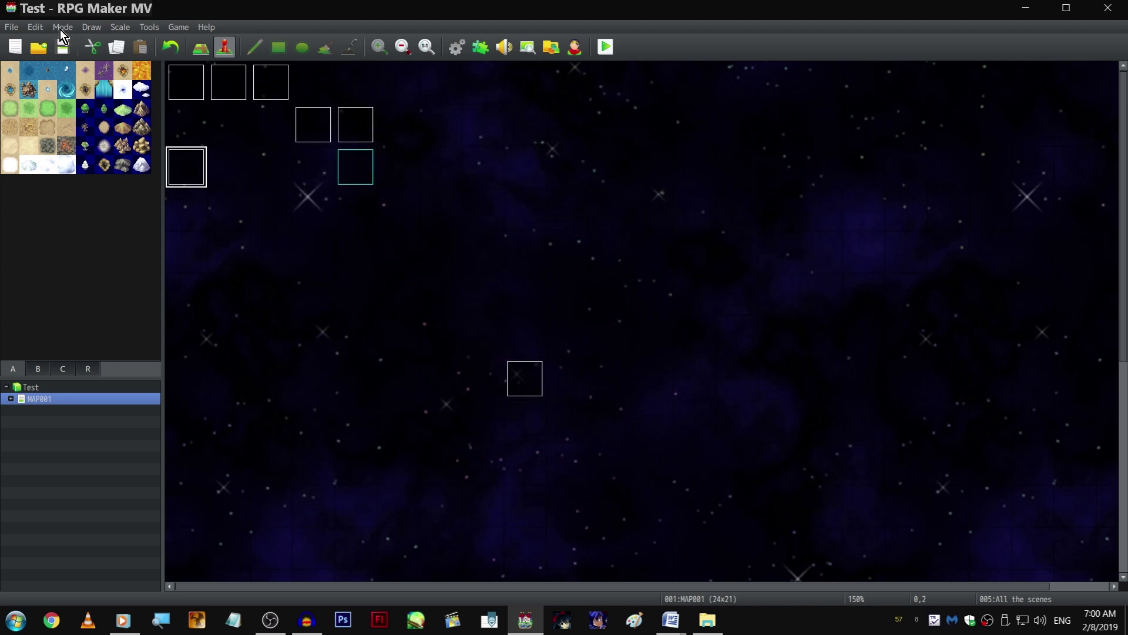
Reopen the All the scenes event, select page 7's town-fair narration, then mark page 8's last line
double_click(185, 173)
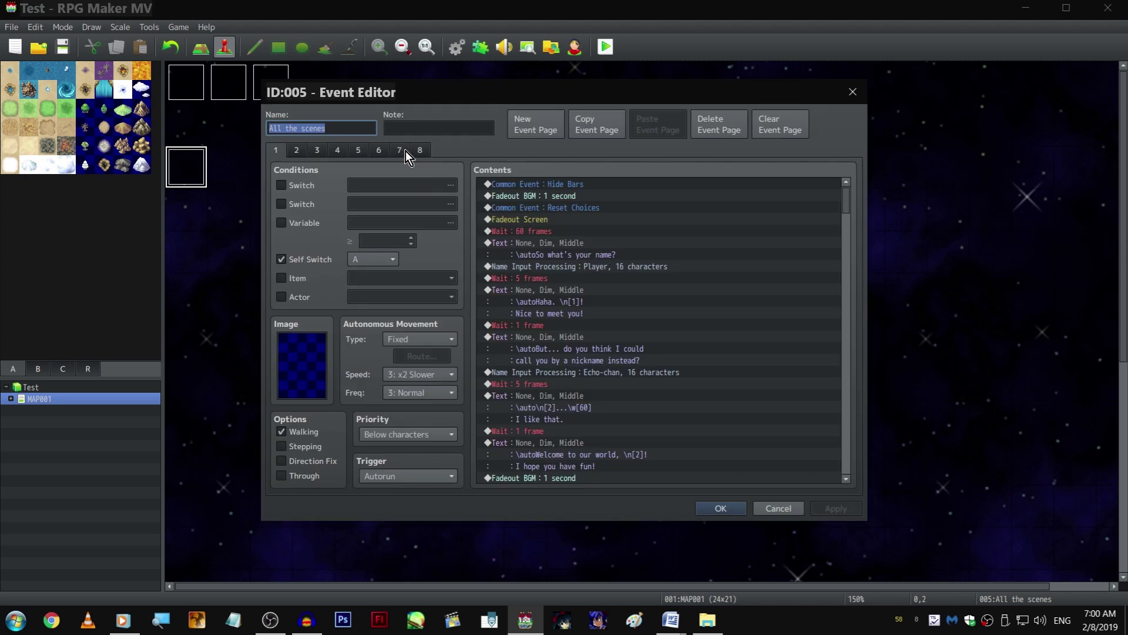
click(399, 151)
scroll(660, 285, down, 3)
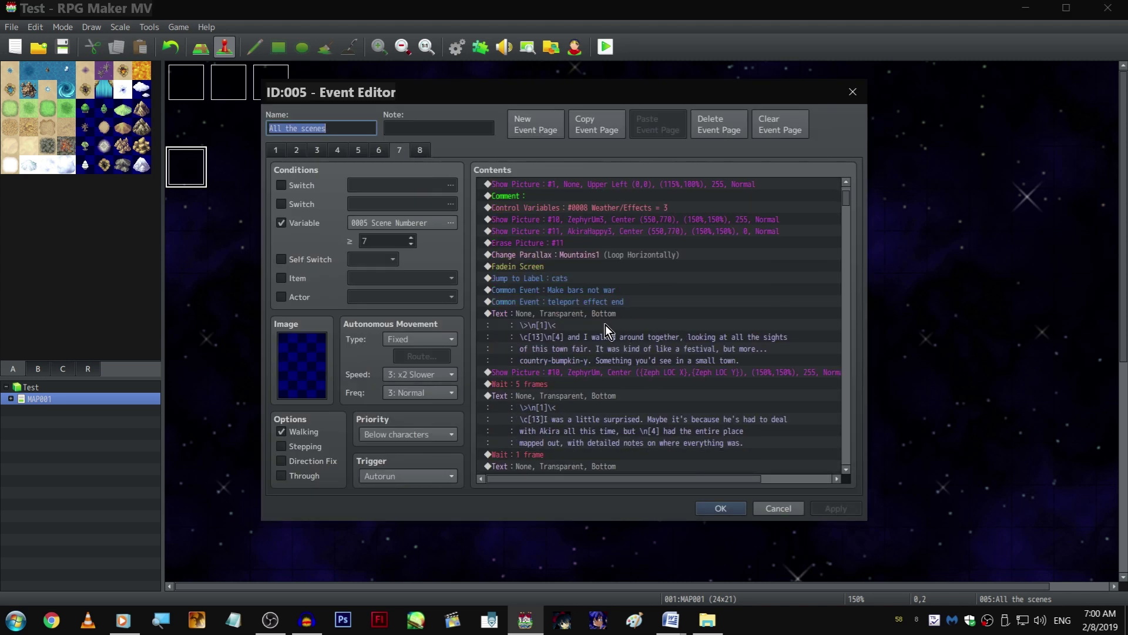
click(563, 313)
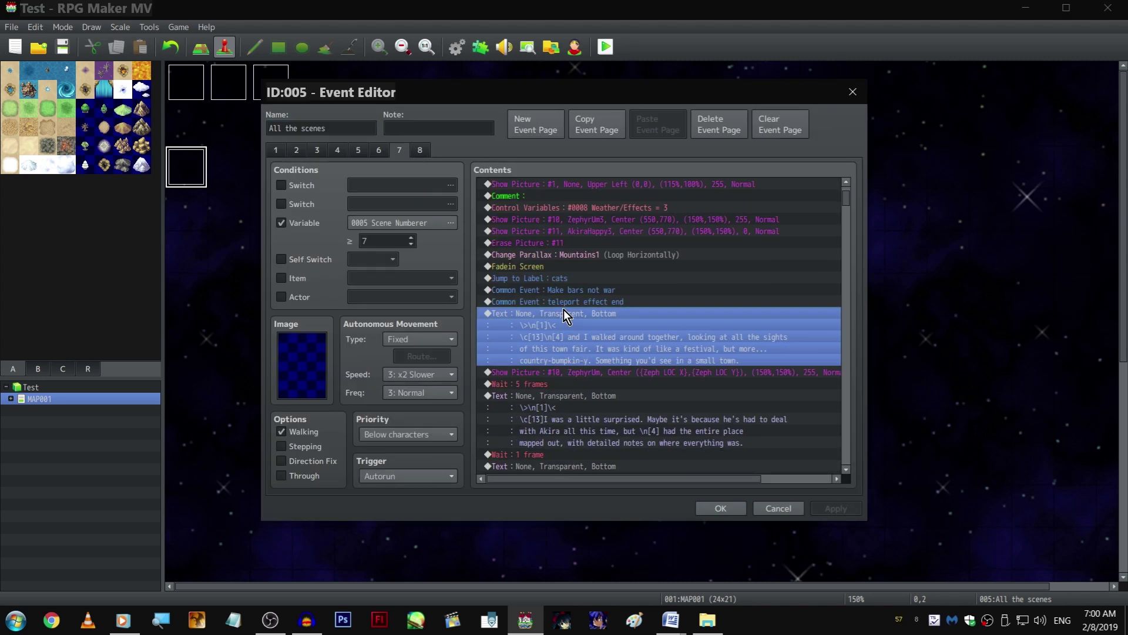
click(422, 150)
scroll(586, 442, down, 2)
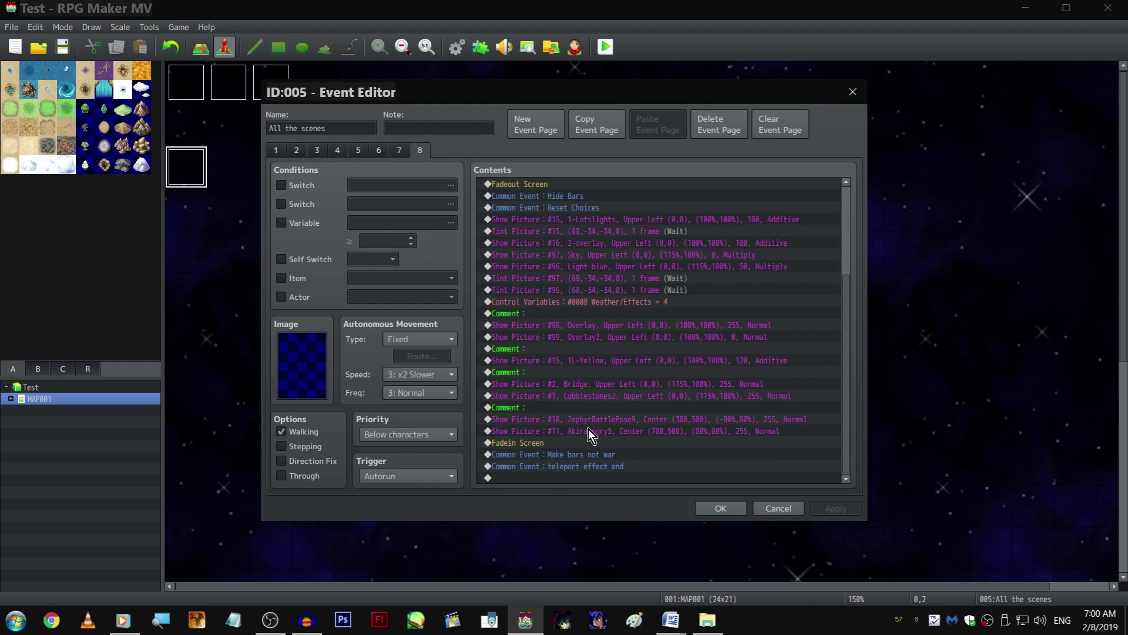
click(604, 477)
Add a Conditional Branch at page 8's end checking switch 0002 Zephy-Scene1 is ON
double_click(566, 473)
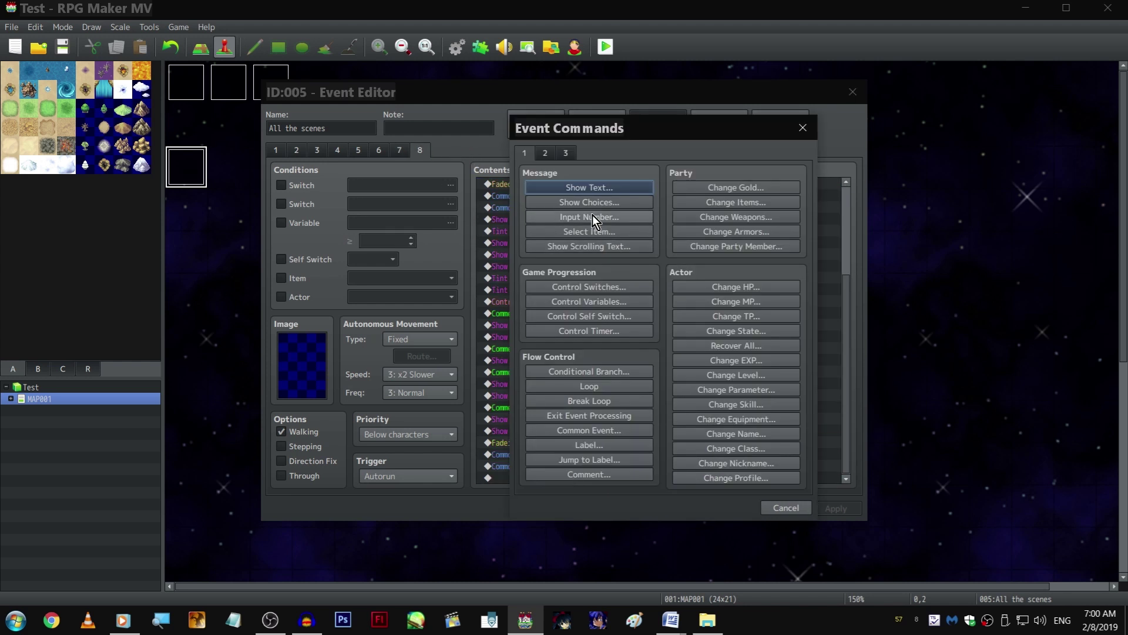
click(546, 372)
click(538, 273)
click(539, 252)
click(642, 252)
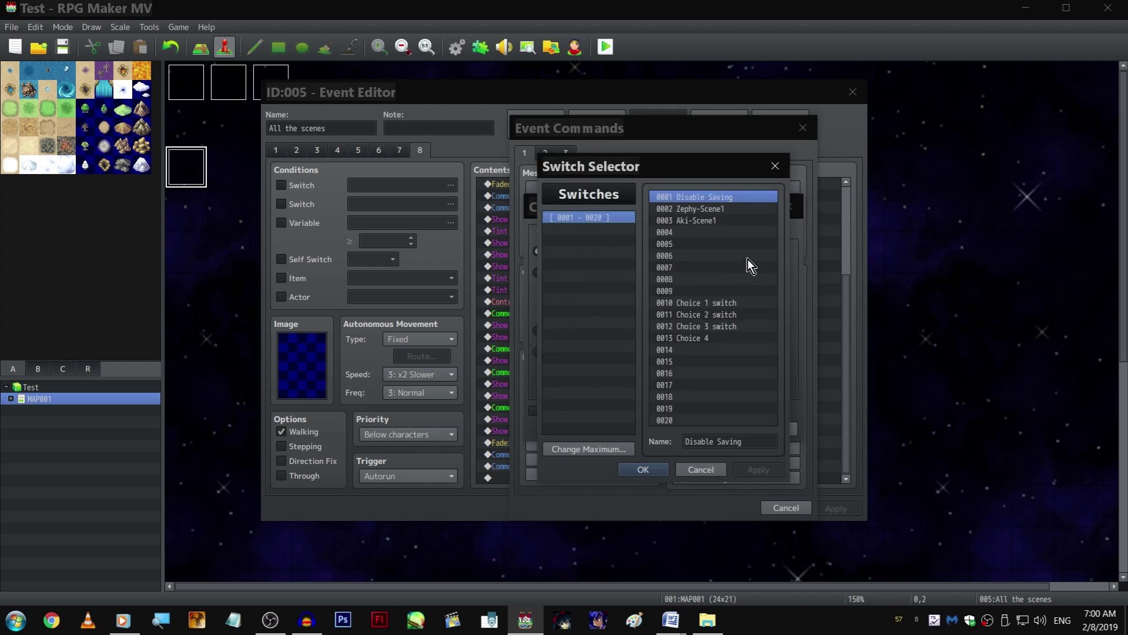
double_click(723, 208)
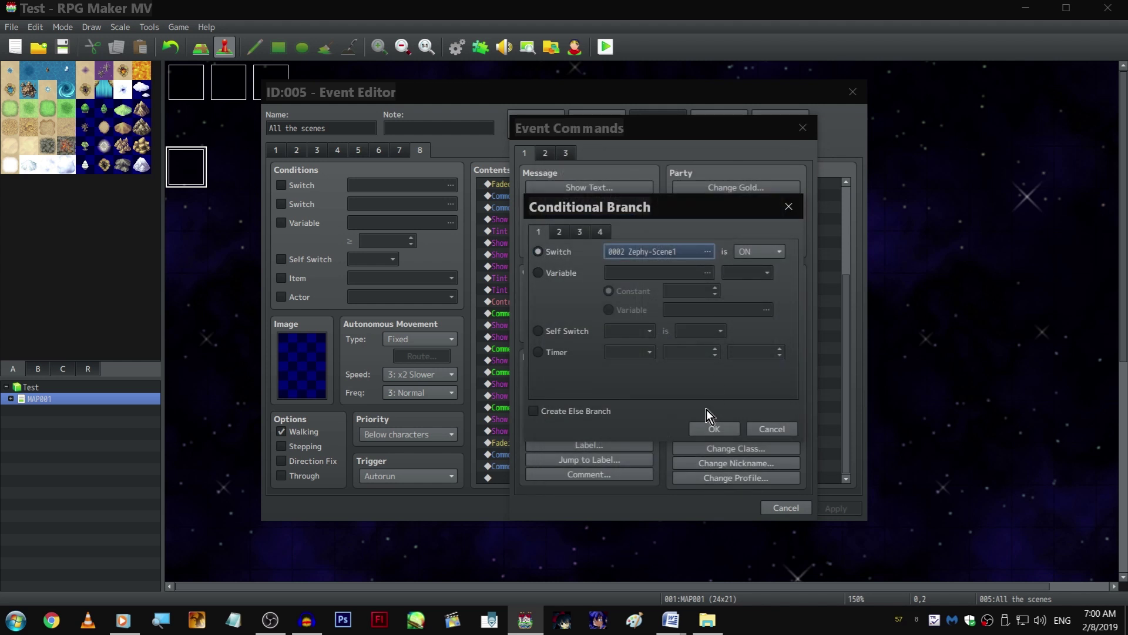
click(708, 428)
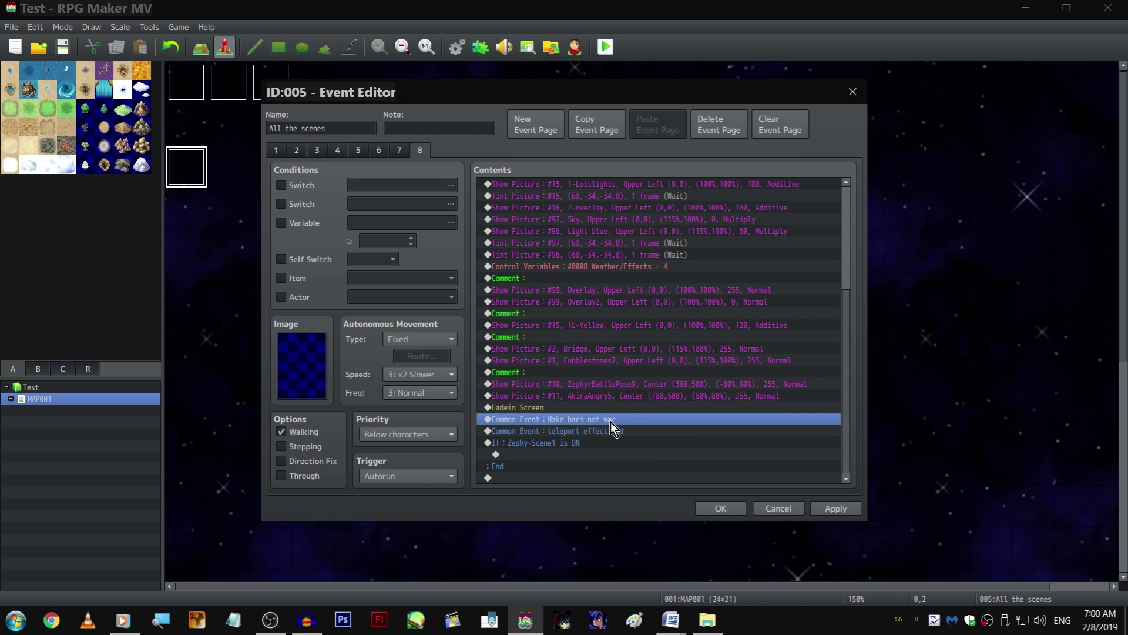
Paste the copied narration Text command inside the Zephy-Scene1 branch
click(608, 443)
key(ctrl+v)
scroll(614, 450, down, 2)
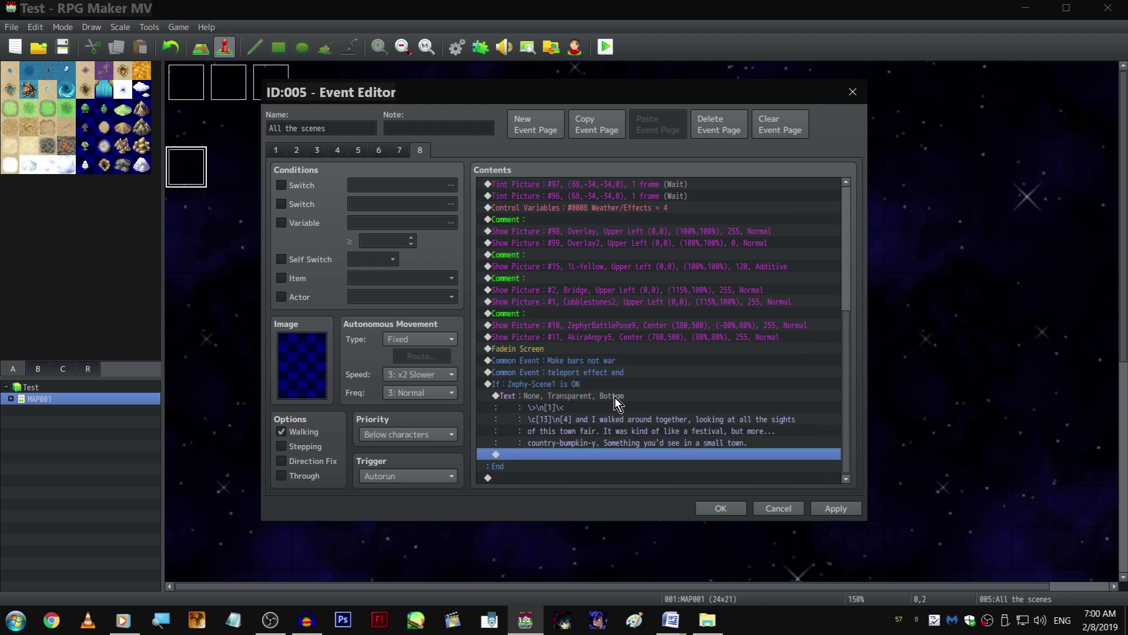
right_click(614, 396)
click(641, 419)
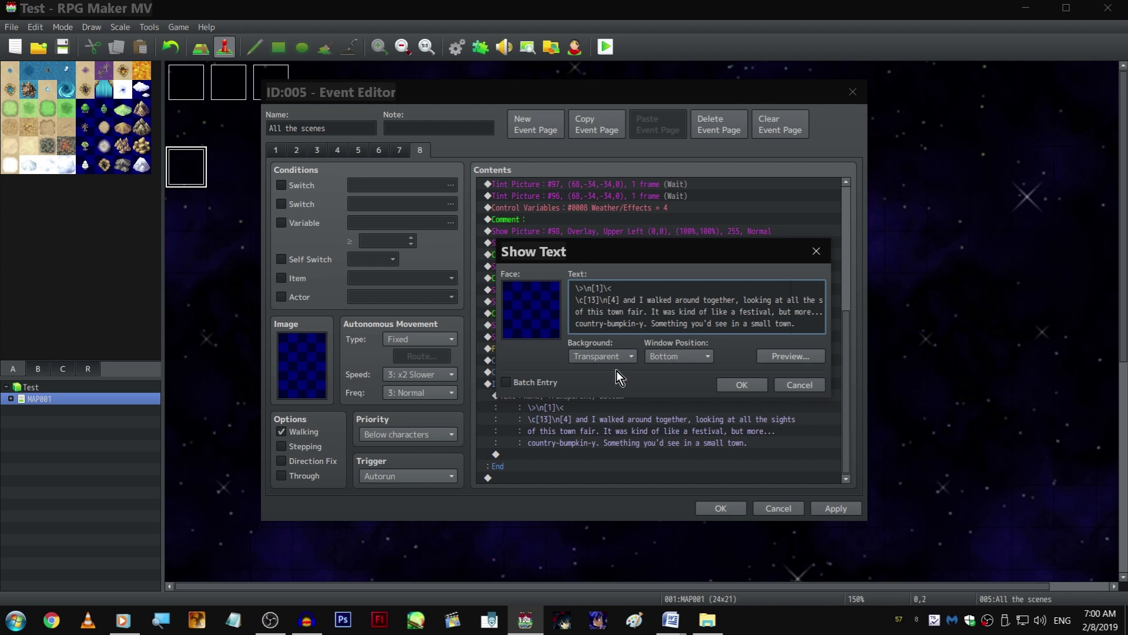
Replace its wording after \c[13] with 'When we returned, Zephyr was livid with us.'
drag(601, 301, 802, 326)
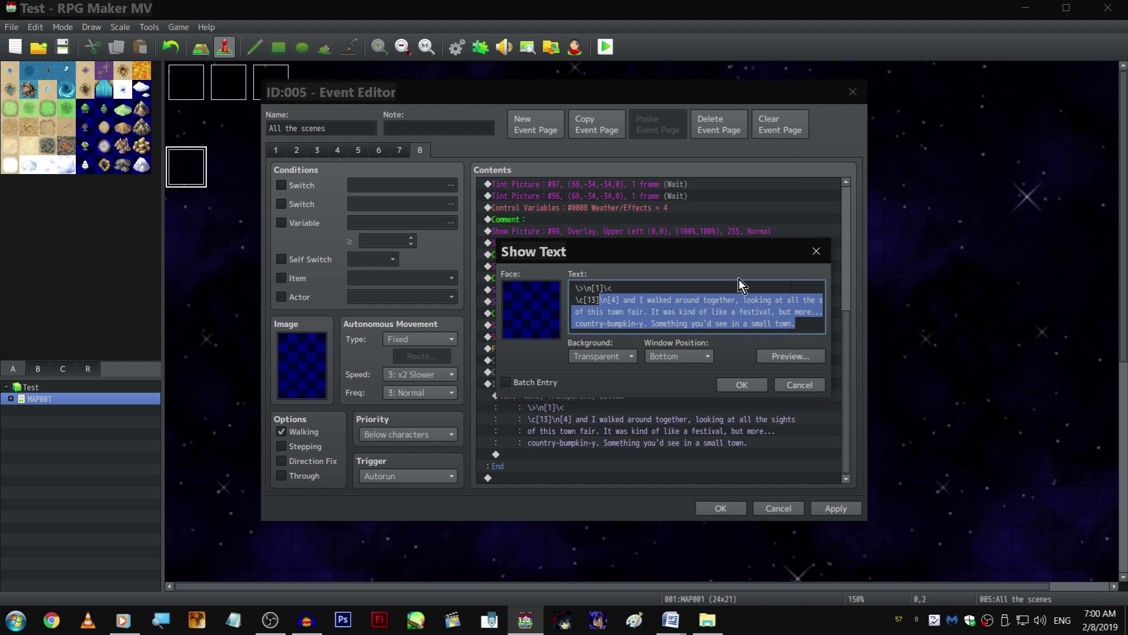
click(732, 385)
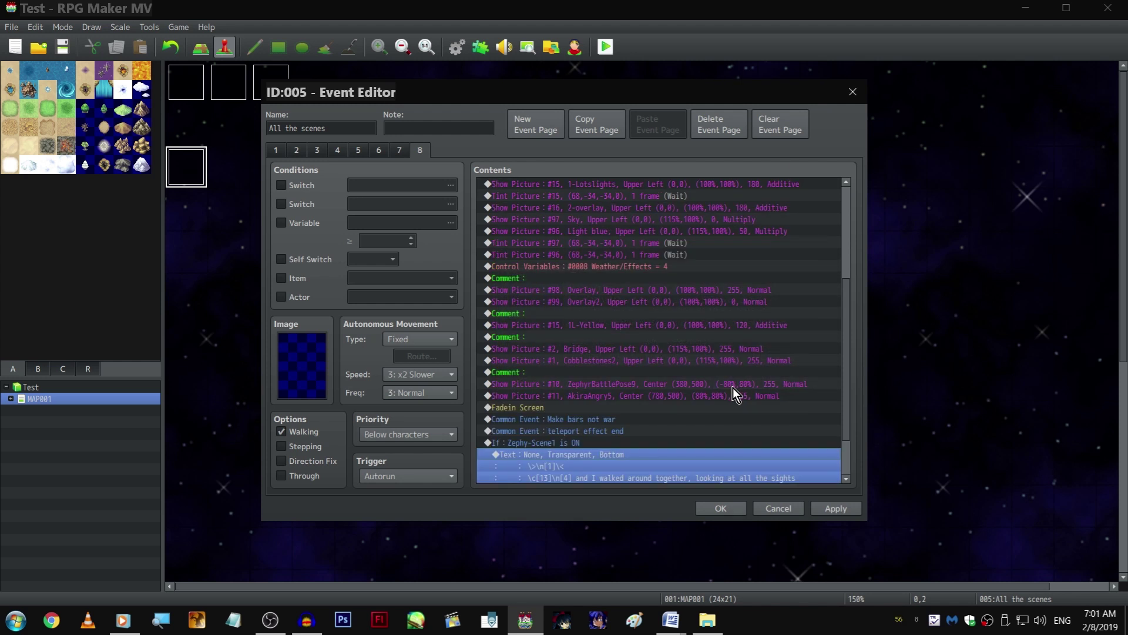
scroll(733, 388, down, 2)
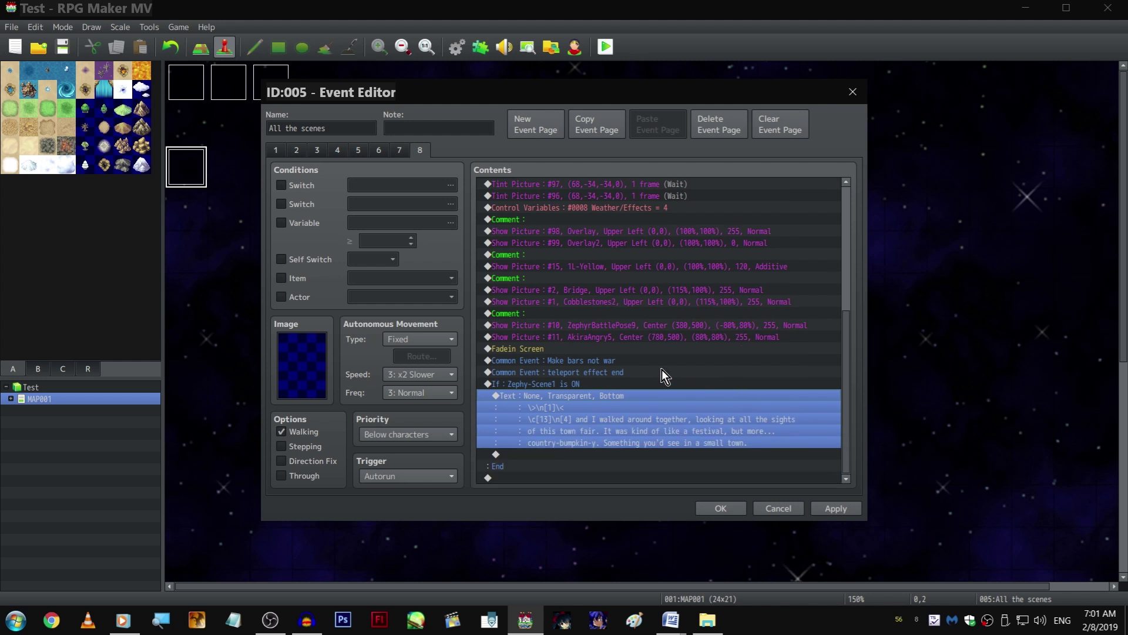
double_click(636, 395)
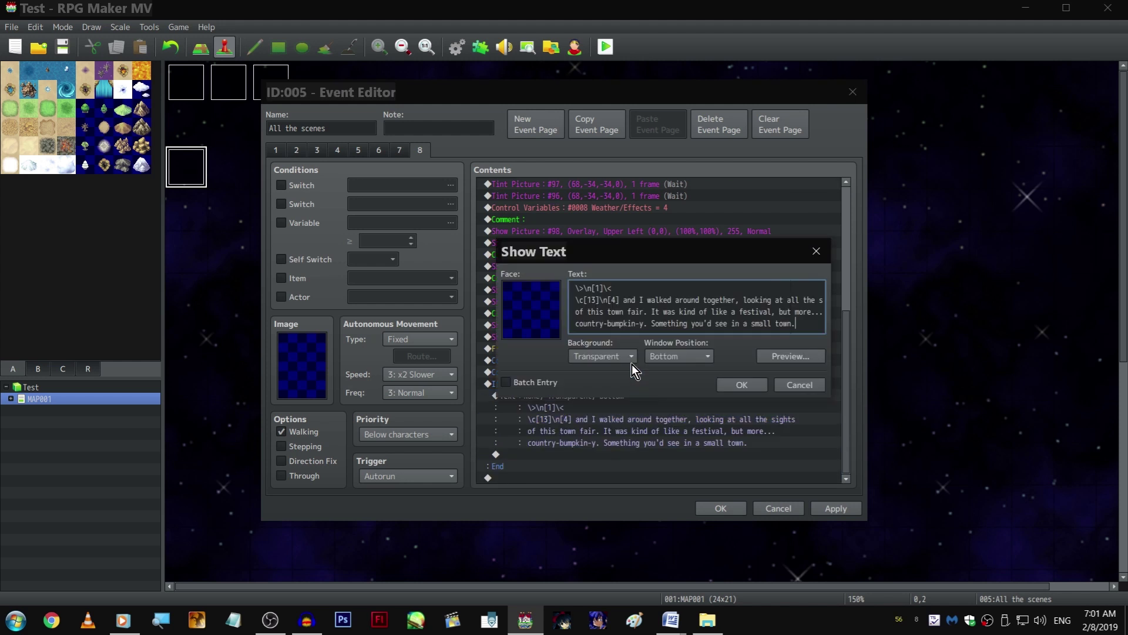
drag(606, 299, 798, 325)
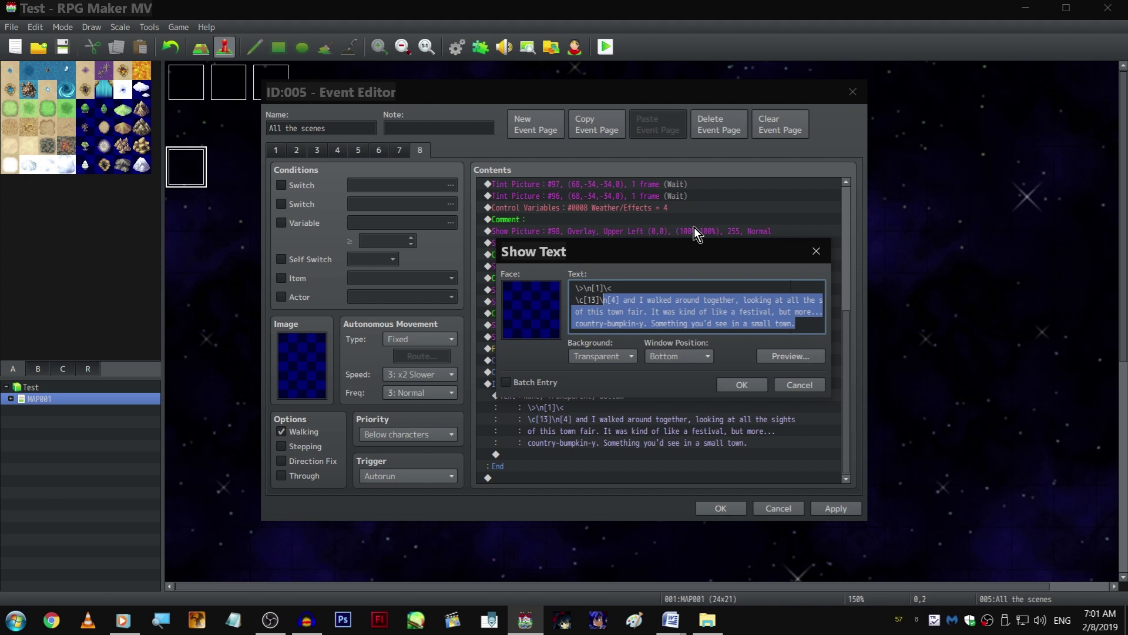
key(Delete)
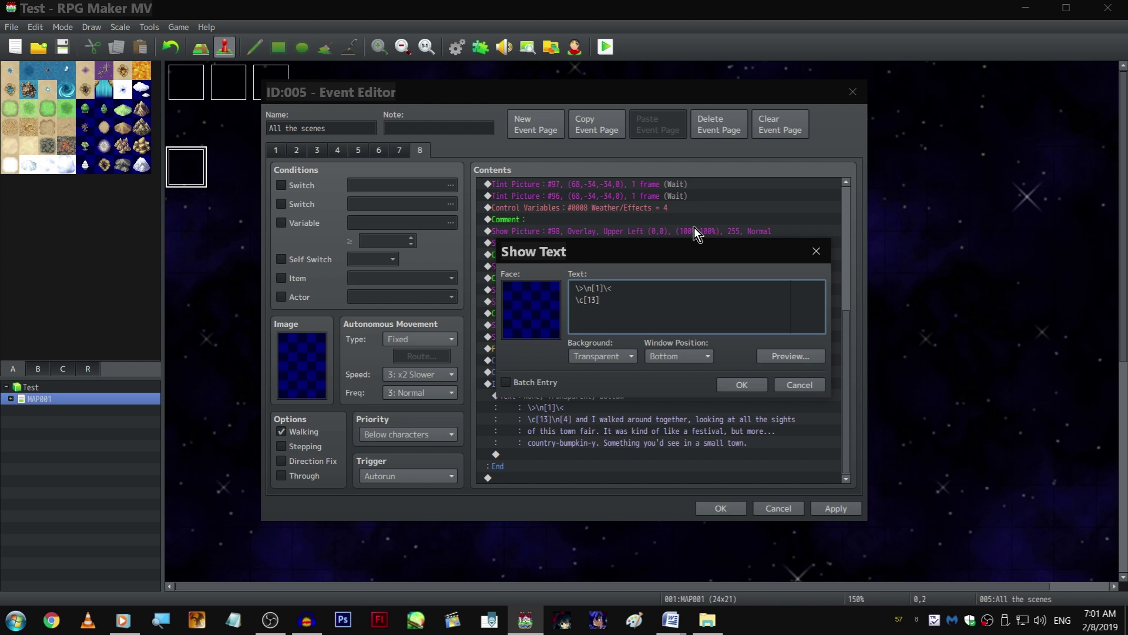
text(When we retu)
text(rned, Zephyr )
text(was livid with us.)
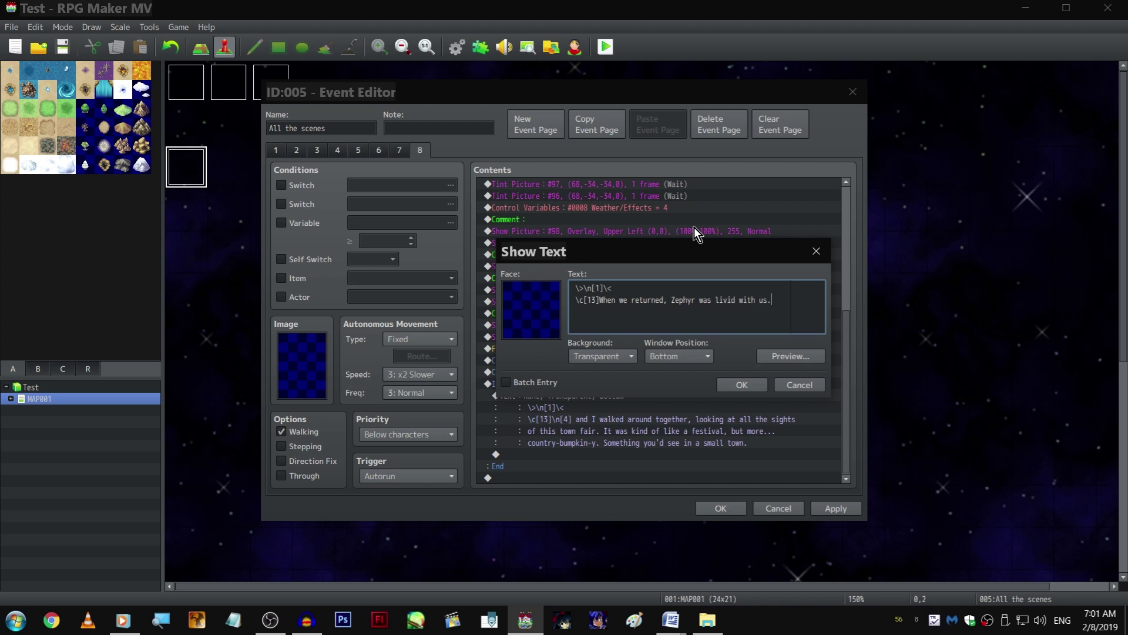
key(ctrl+Return)
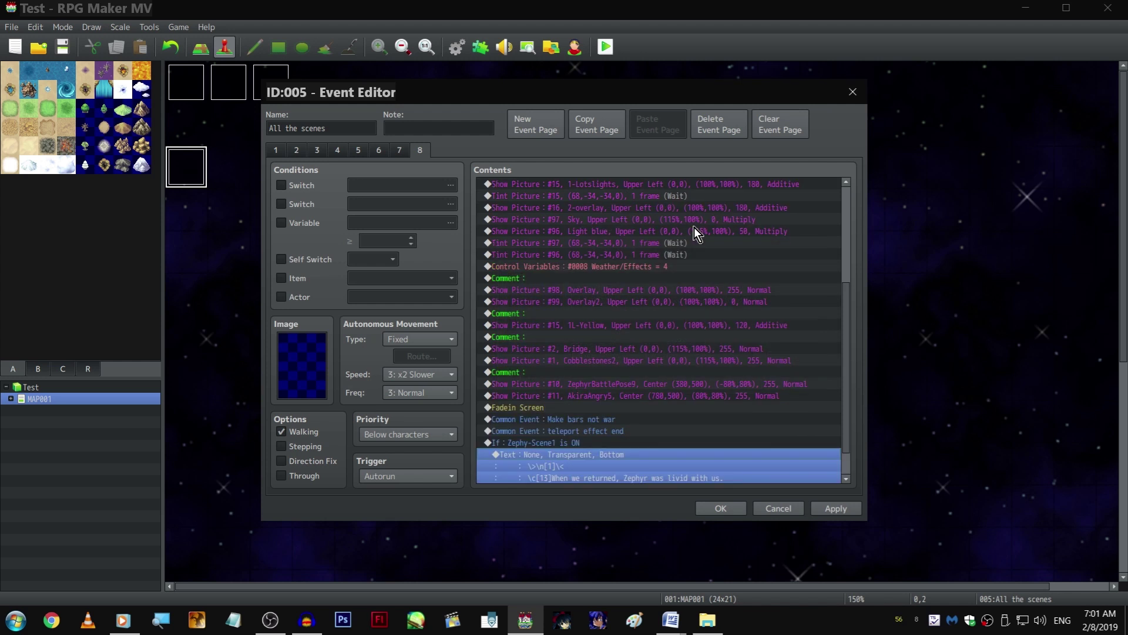
Duplicate the narration line and add a 5-frame Wait in the branch
click(596, 453)
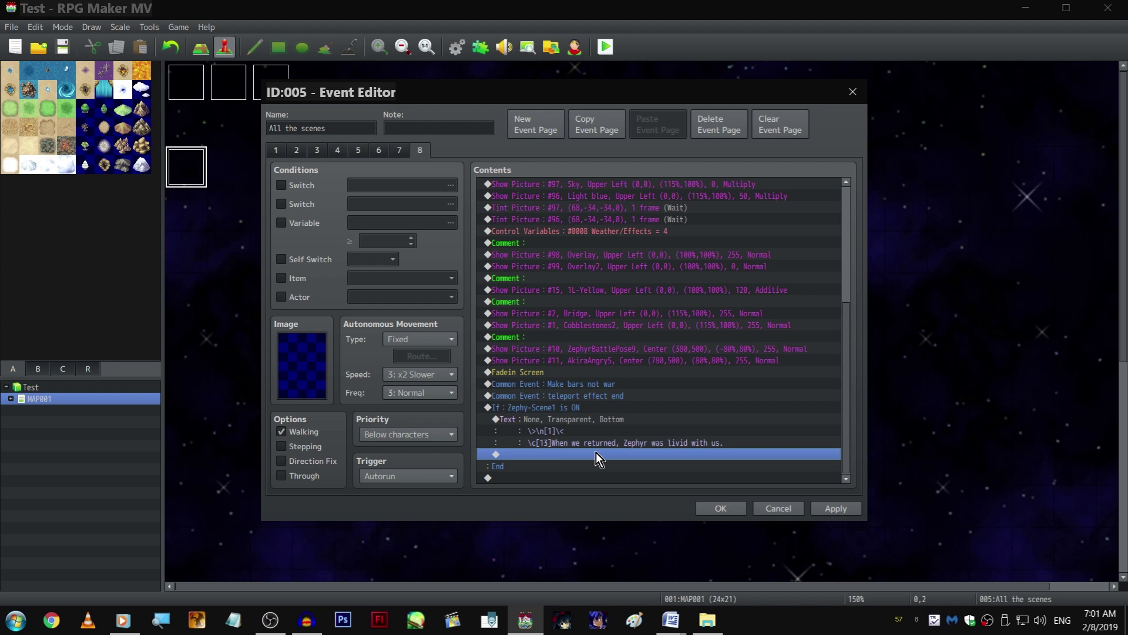
key(ctrl+v)
double_click(592, 440)
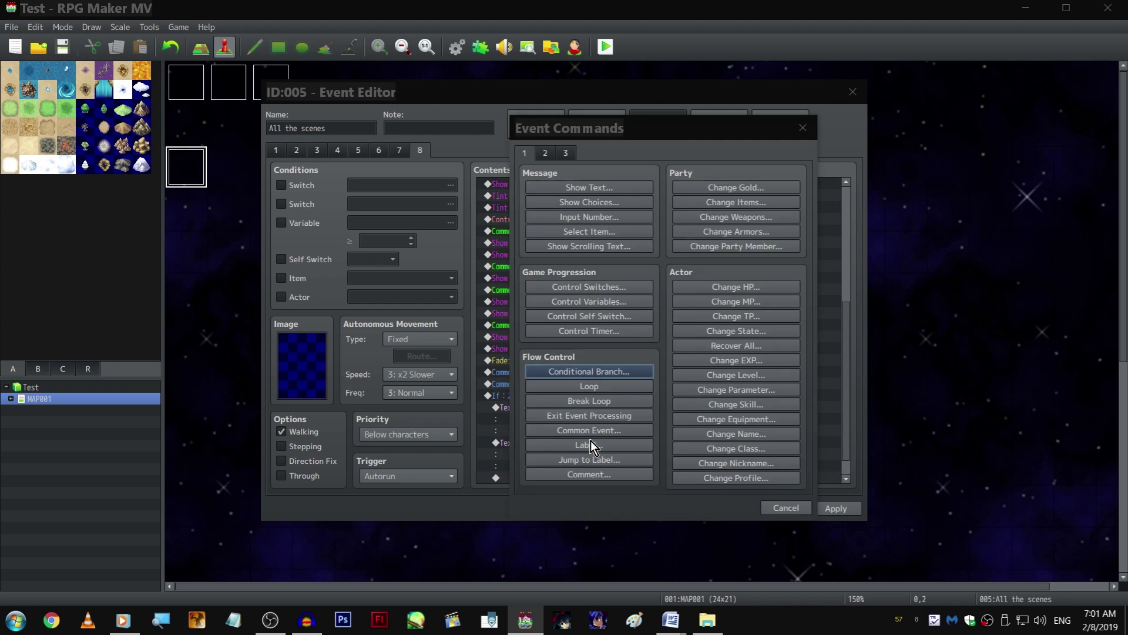
click(544, 153)
click(745, 190)
key(Return)
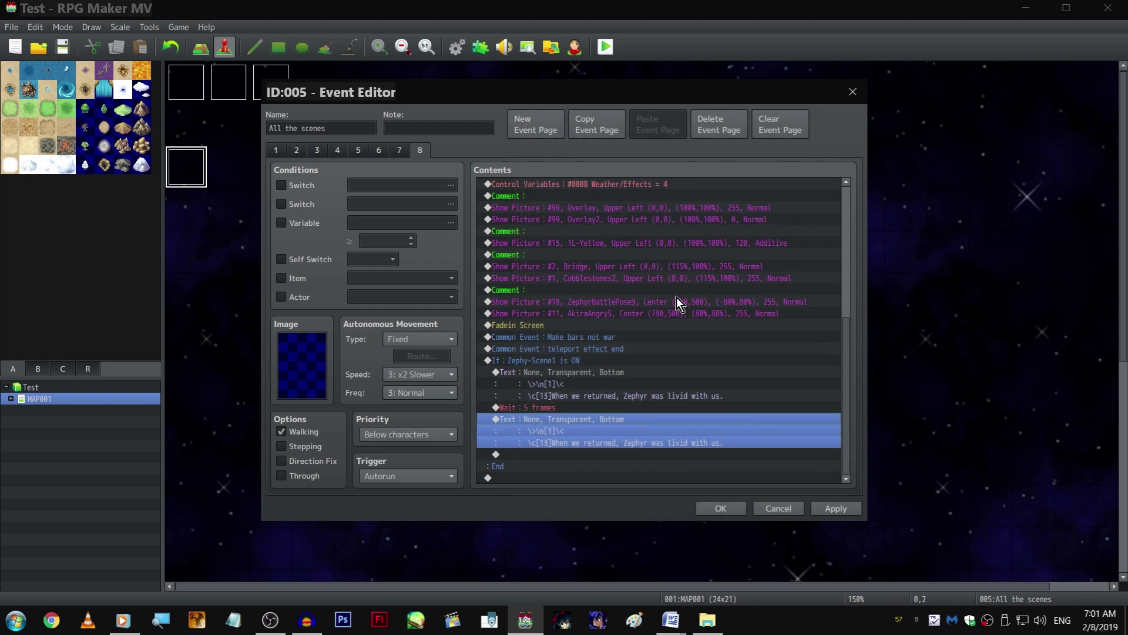
Copy Akira's Show Picture #11 into the branch before End, keeping AkiraAngry5
click(623, 310)
key(ctrl+c)
click(552, 456)
key(ctrl+v)
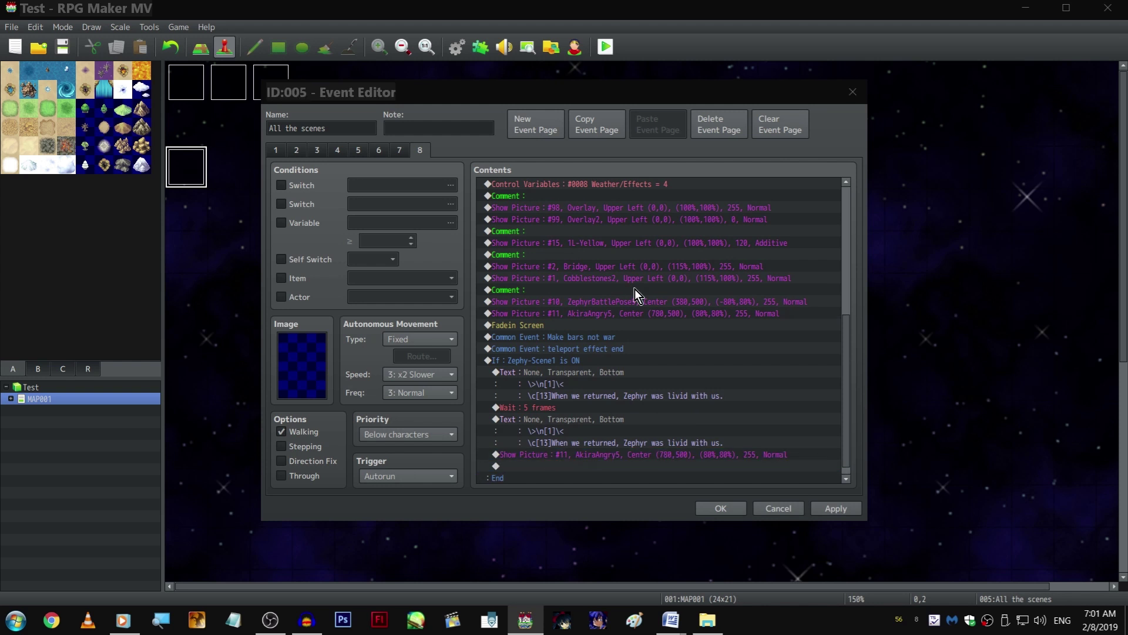
double_click(551, 456)
double_click(640, 250)
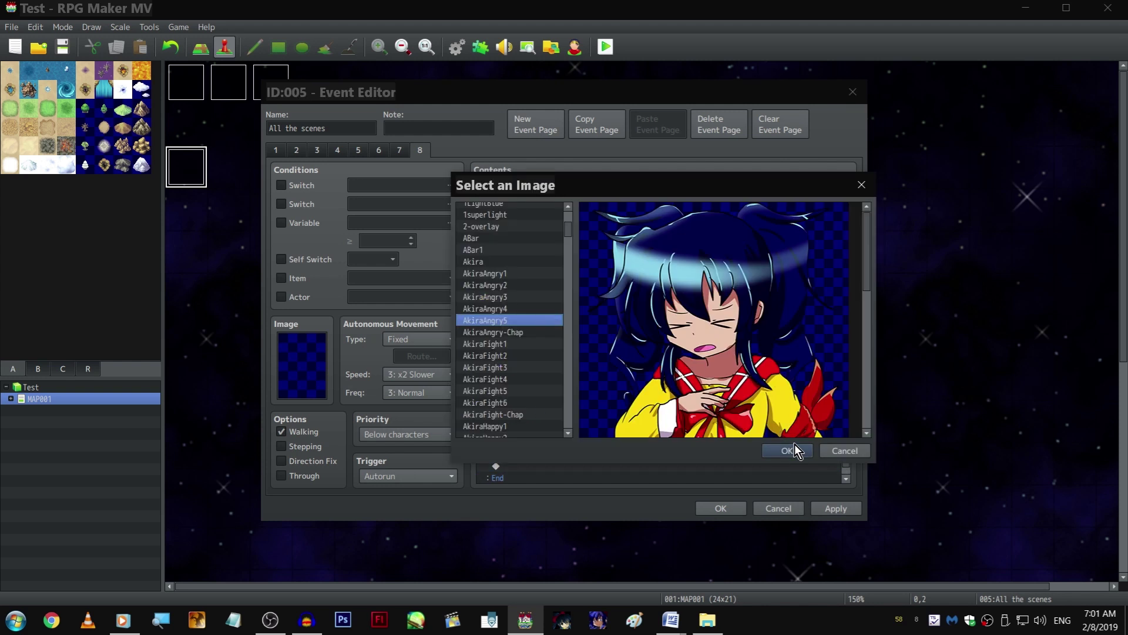
click(794, 450)
click(705, 434)
Change the earlier Akira Show Picture #11 image to AkiraAngry4
double_click(622, 312)
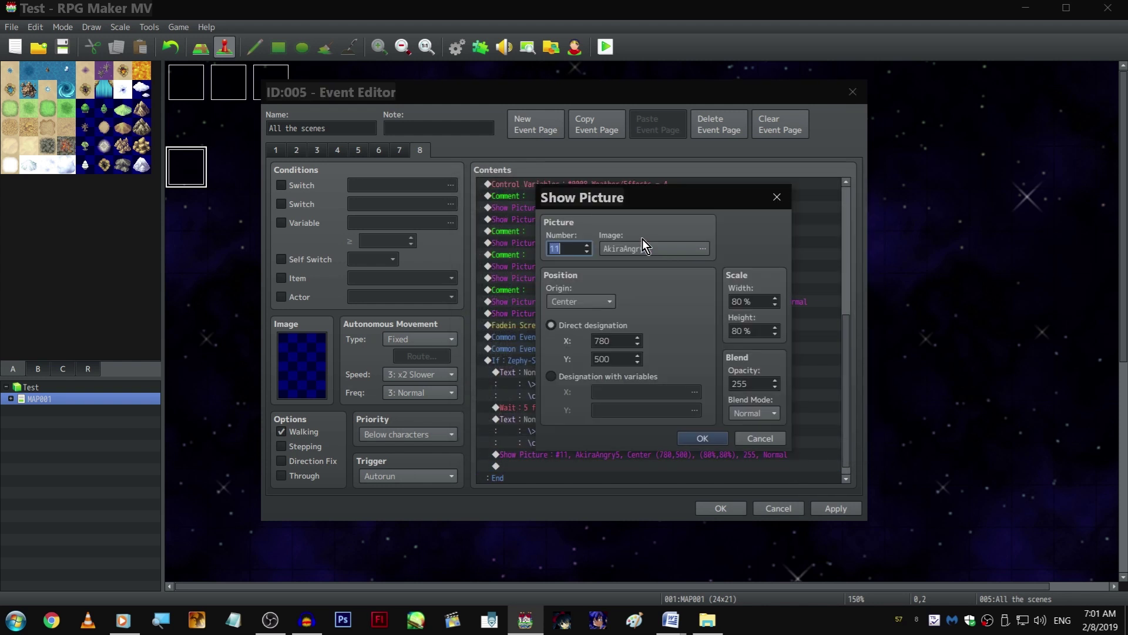
double_click(641, 248)
click(527, 309)
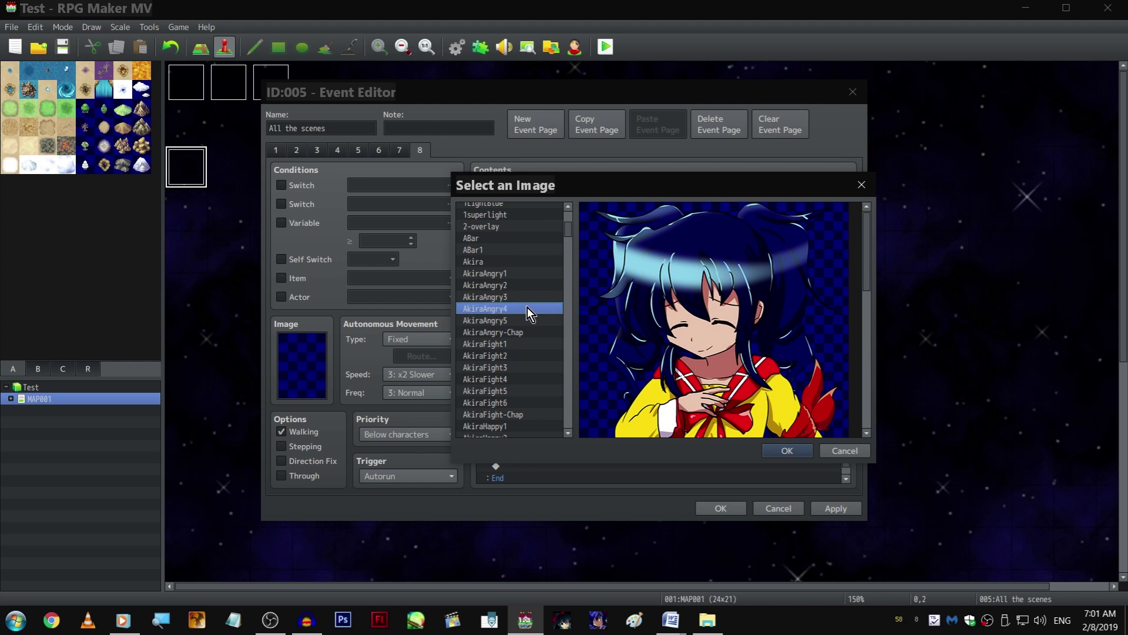
right_click(528, 307)
click(785, 450)
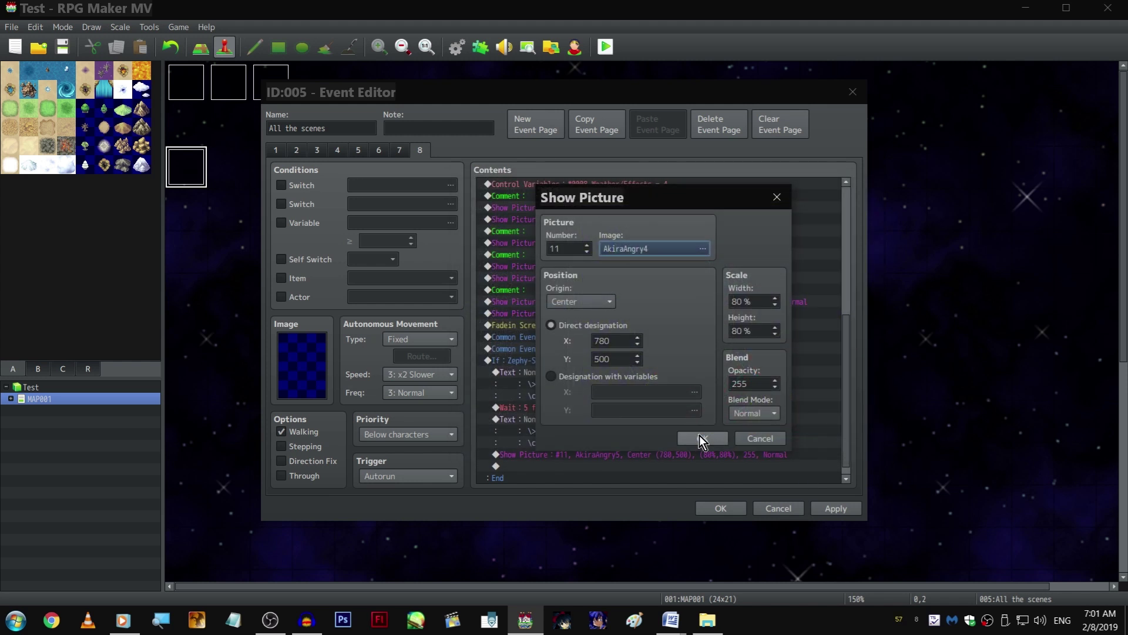
click(698, 438)
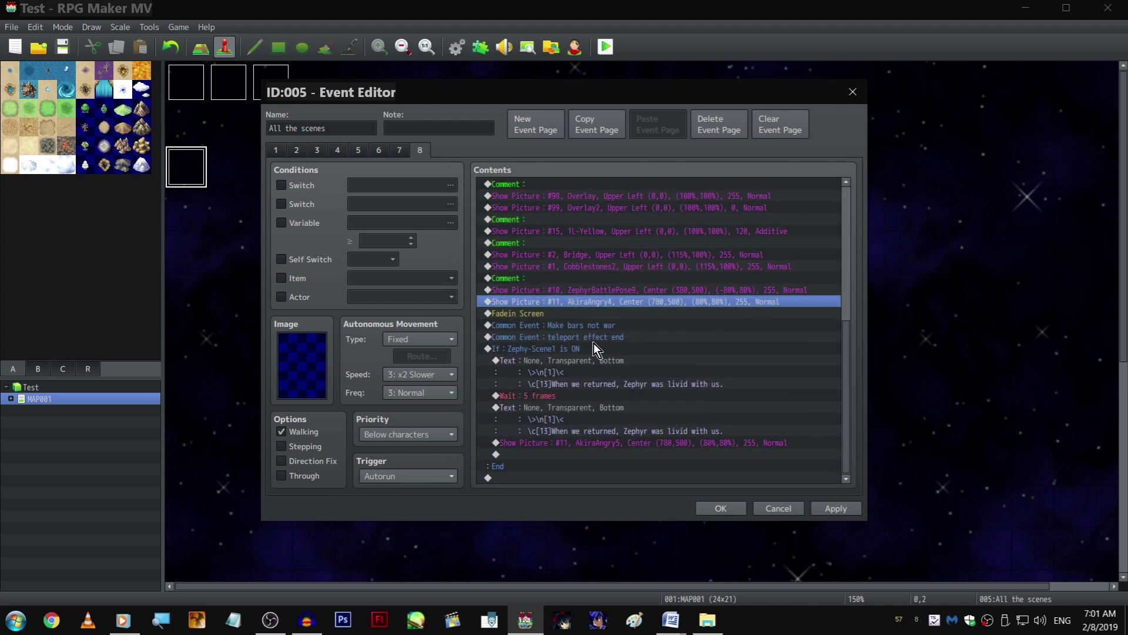
click(608, 442)
Move Akira's AkiraAngry5 picture before the second narration and delete the leftover duplicate
click(550, 455)
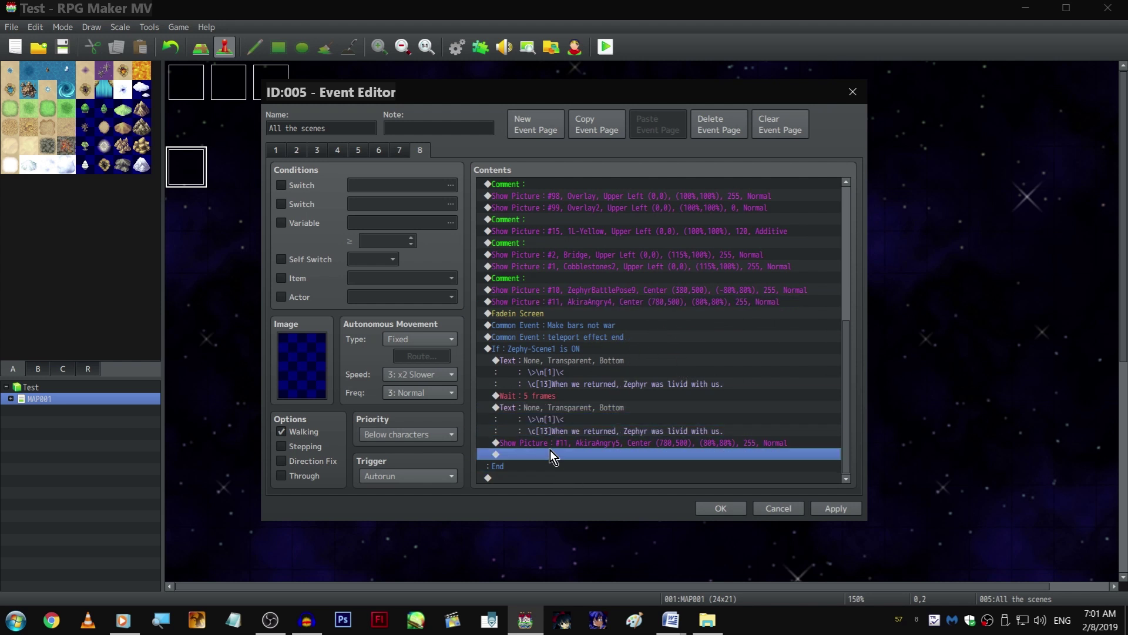
click(551, 444)
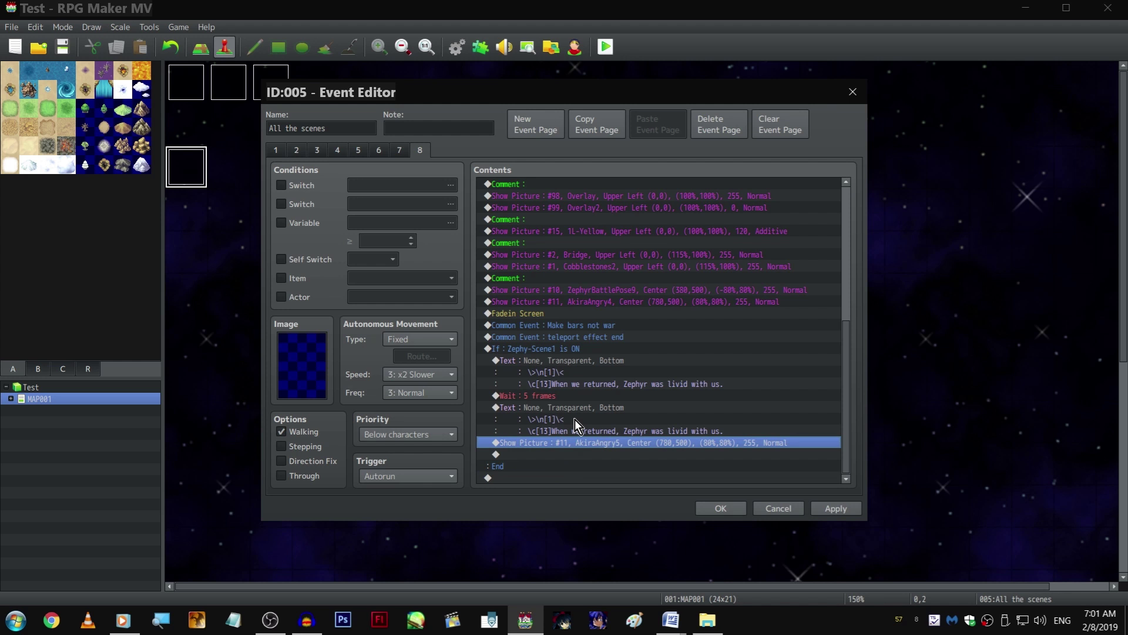
click(599, 412)
key(ctrl+v)
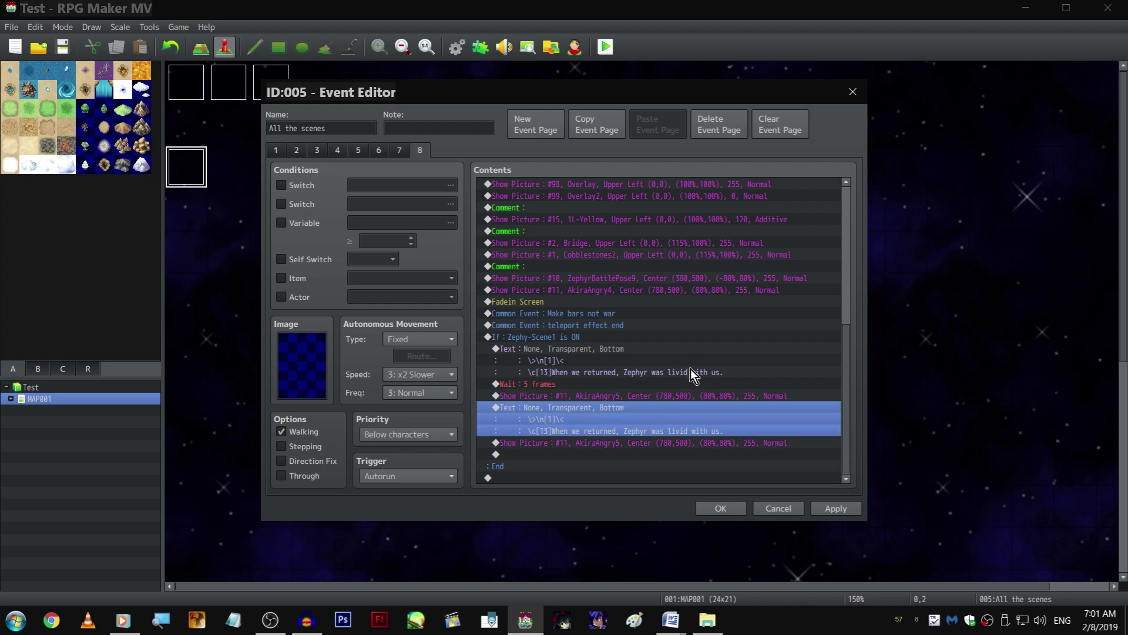
click(630, 442)
key(Delete)
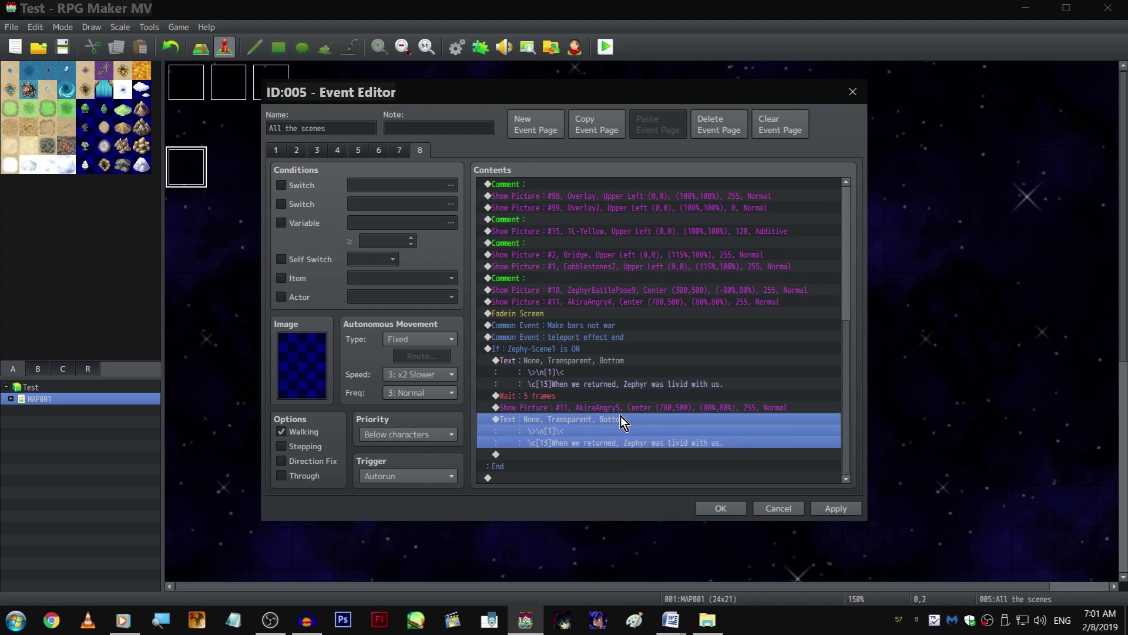
Change the copied narration to Akira saying 'I-I told you, we lost track of time!'
double_click(623, 416)
click(607, 288)
key(BackSpace)
key(BackSpace)
key(BackSpace)
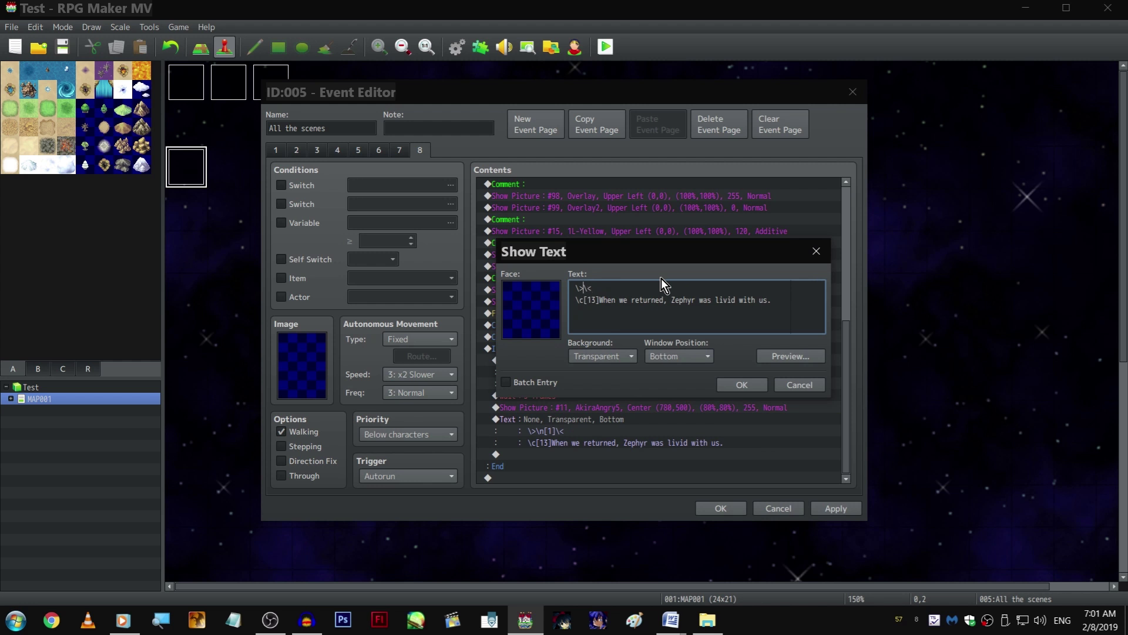
text(Akira)
key(Down)
key(Home)
key(shift+End)
key(Delete)
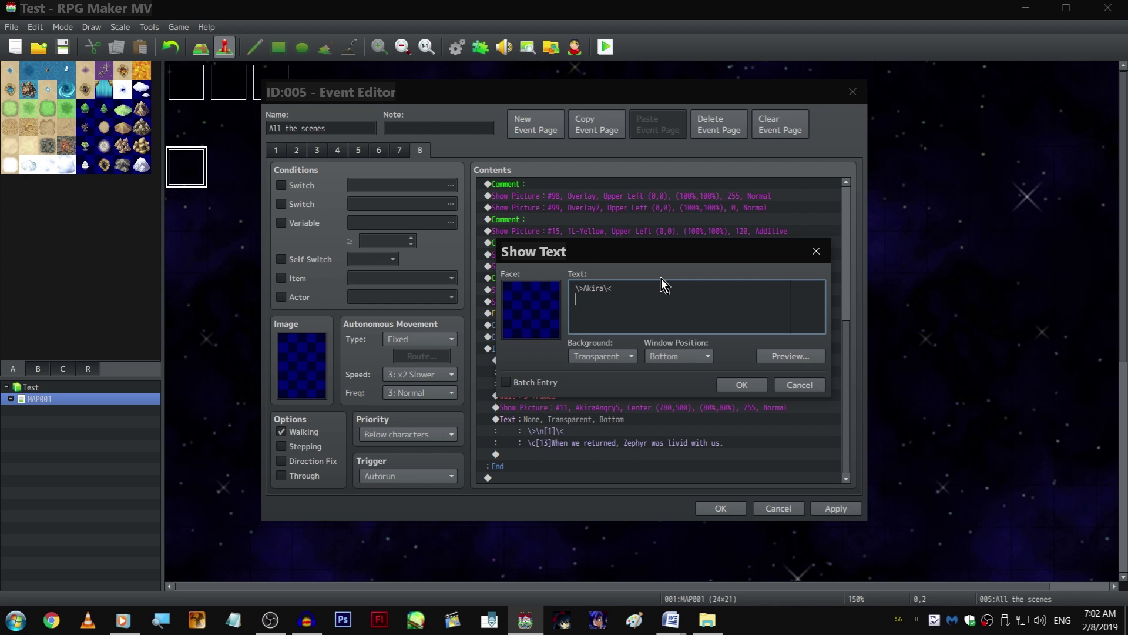
text("I-I )
text(told you)
text( of time!")
key(ctrl+Return)
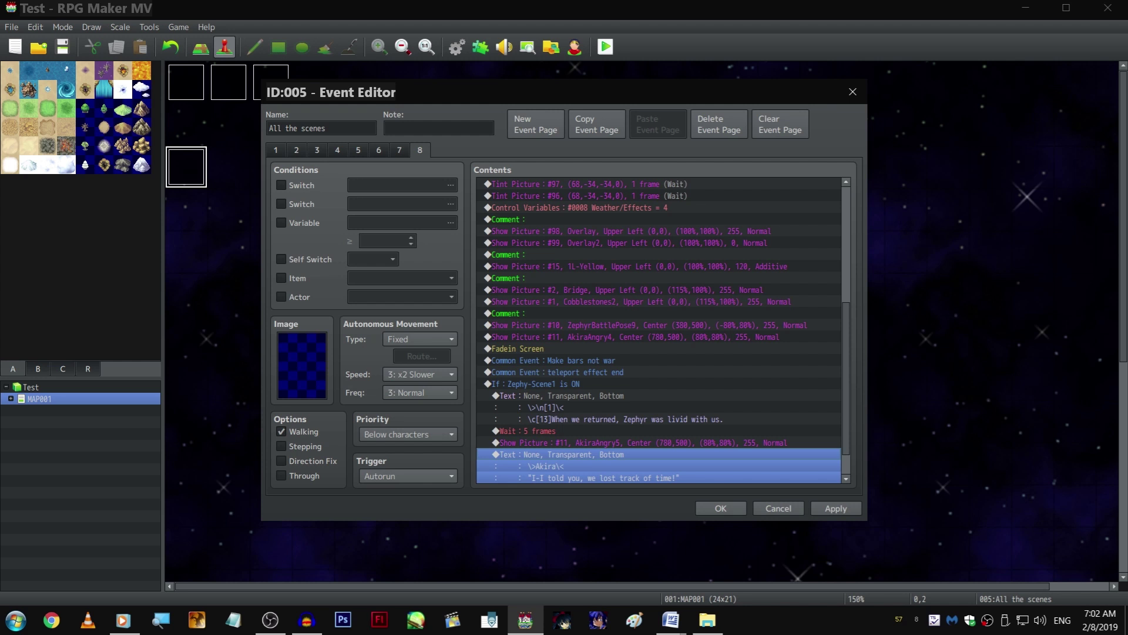
scroll(769, 289, down, 2)
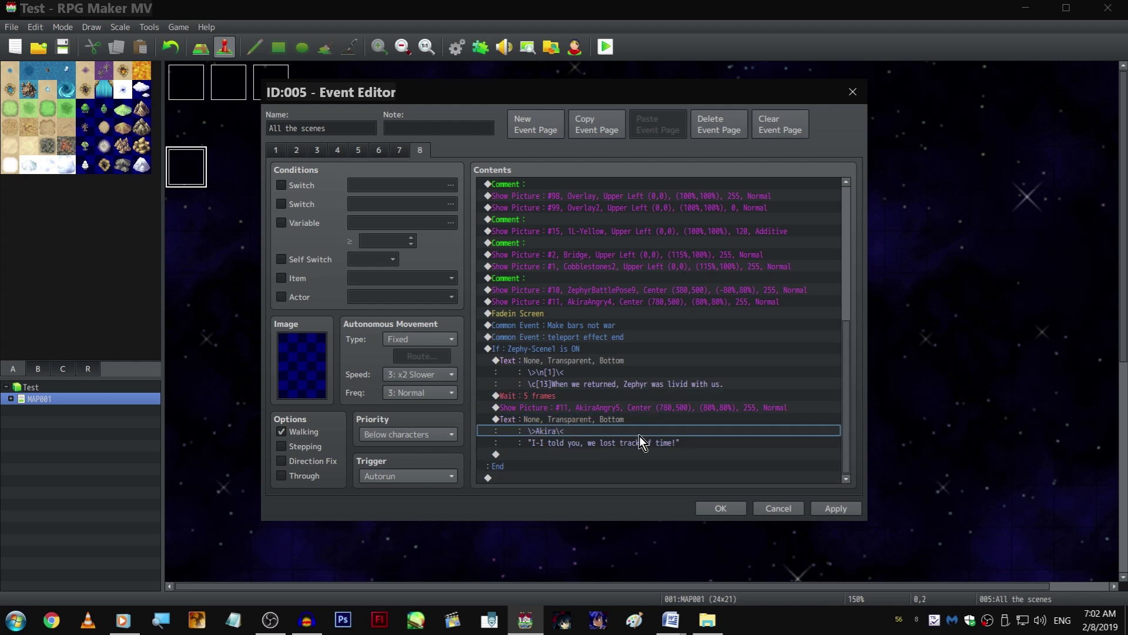
Add a copy of the 5-frame Wait after Akira's line
click(627, 398)
key(ctrl+c)
click(629, 453)
key(ctrl+v)
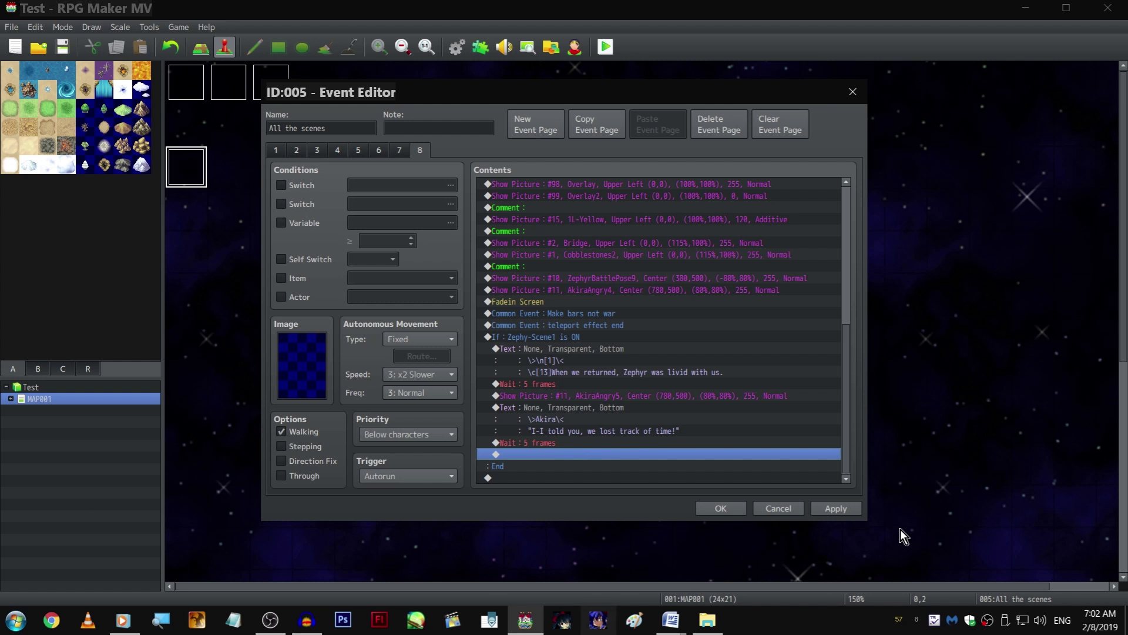
Paste a copy of Zephyr's Show Picture #10 command at the end of the list
click(652, 278)
click(579, 455)
key(ctrl+v)
key(space)
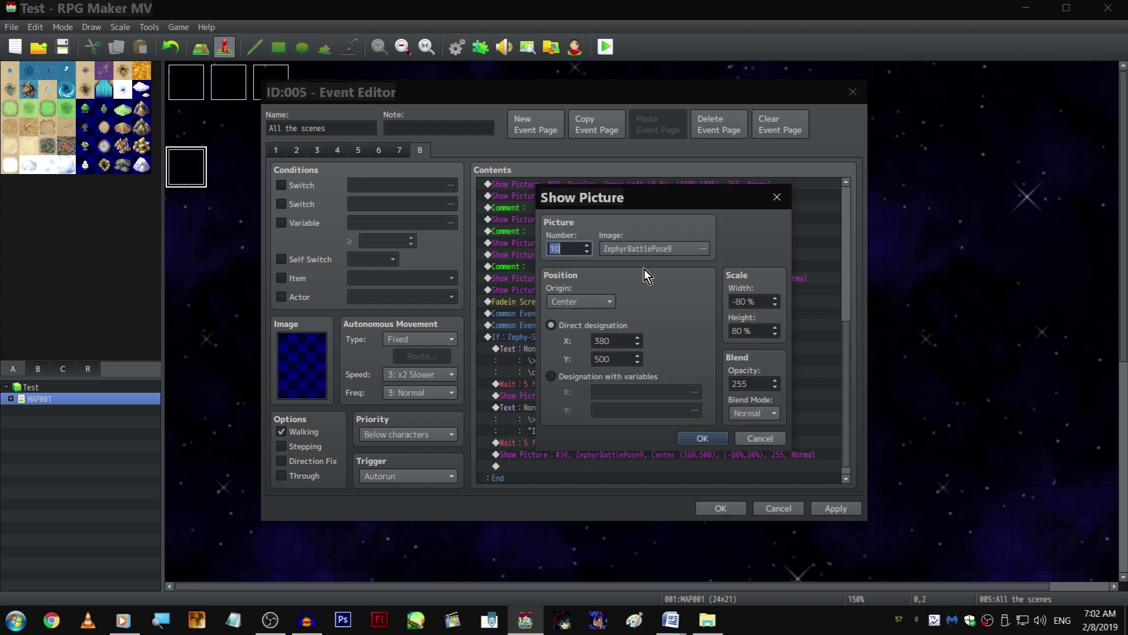
Set the pasted picture's image to the ZephyrExplain1 portrait
click(652, 249)
click(511, 325)
scroll(521, 352, up, 3)
key(Down)
key(Down)
key(Down)
click(532, 353)
scroll(532, 353, down, 2)
click(533, 310)
key(Up)
key(Up)
key(Up)
key(Page_Down)
key(Down)
key(Down)
key(Down)
click(530, 285)
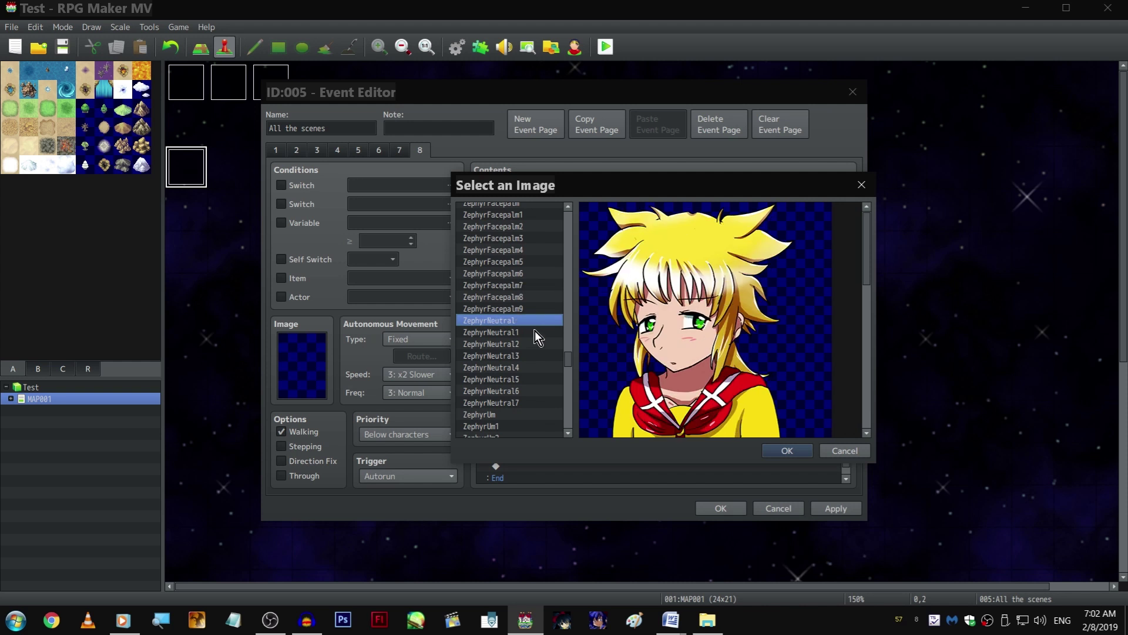
click(534, 338)
click(538, 240)
scroll(540, 242, up, 2)
key(Up)
key(Up)
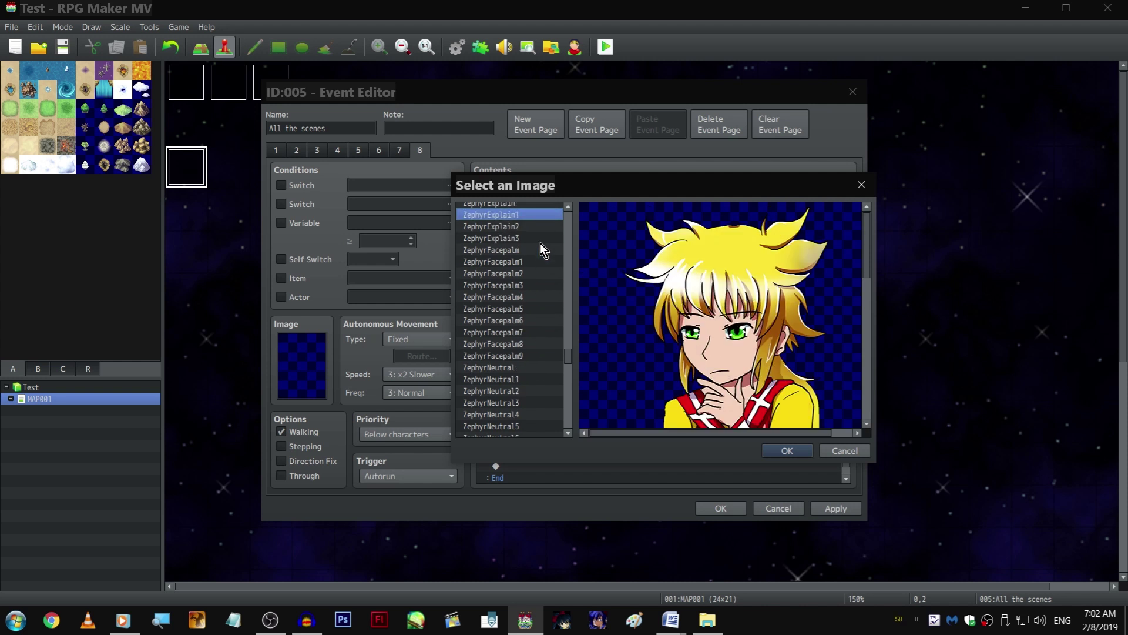
key(Return)
key(Return)
Add a 5-frame Wait after Zephyr's picture and copy the narrator text block to the end
key(Down)
click(582, 372)
key(ctrl+c)
click(585, 453)
key(ctrl+v)
click(603, 336)
key(ctrl+c)
Rewrite the pasted narration in \fi italics: Zephyr's face suggests they got lost, not just late
click(584, 459)
key(ctrl+v)
double_click(572, 454)
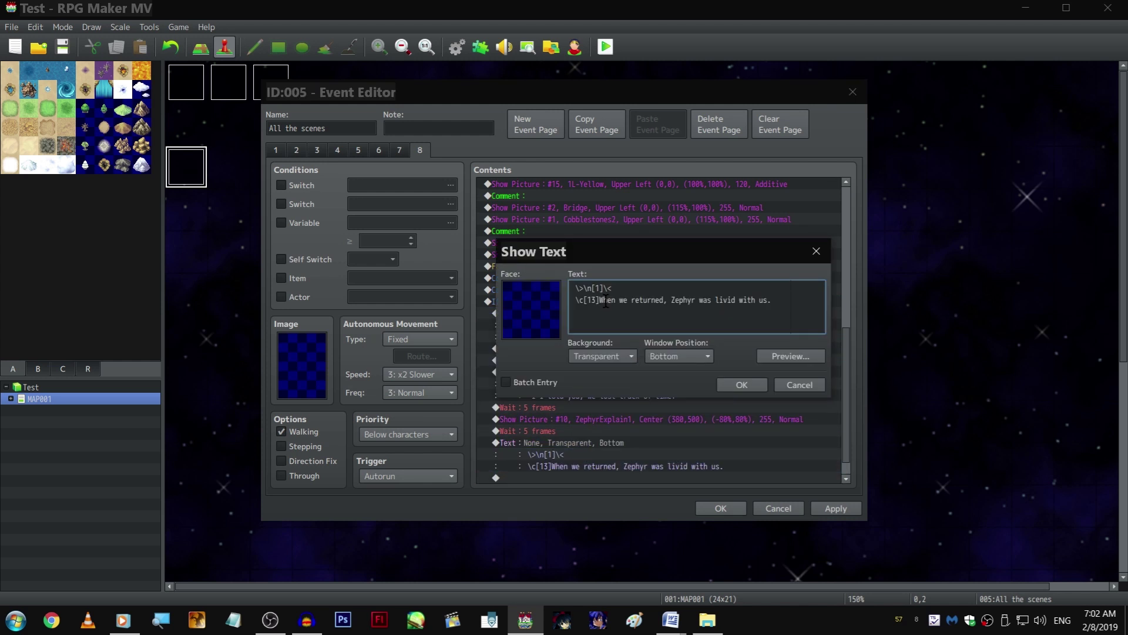
drag(772, 301, 602, 299)
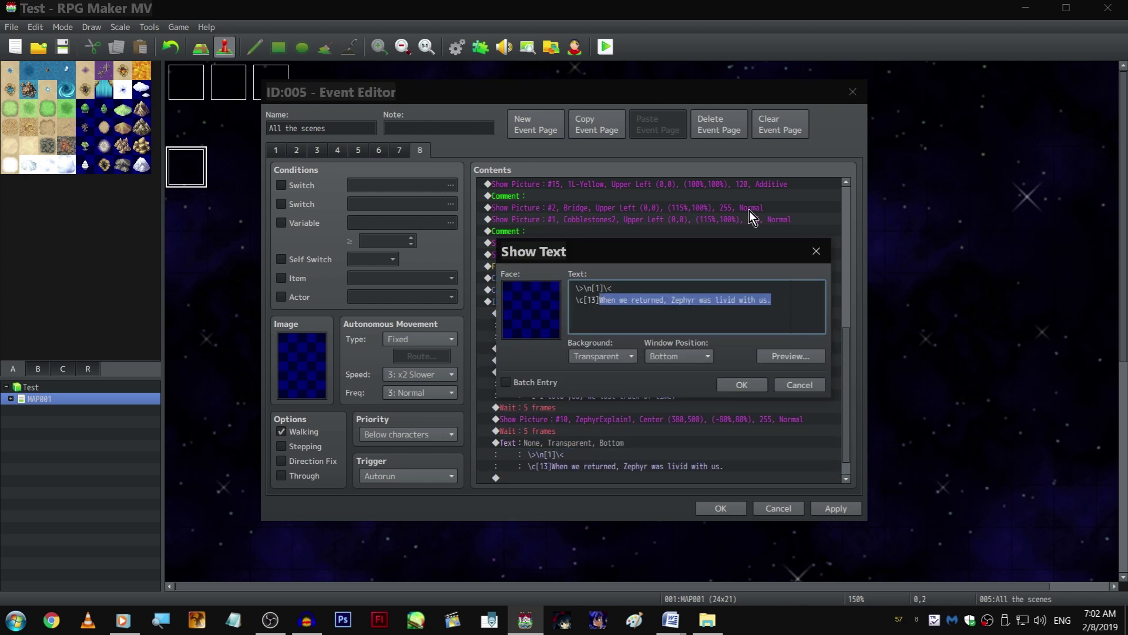
text(Something about thi)
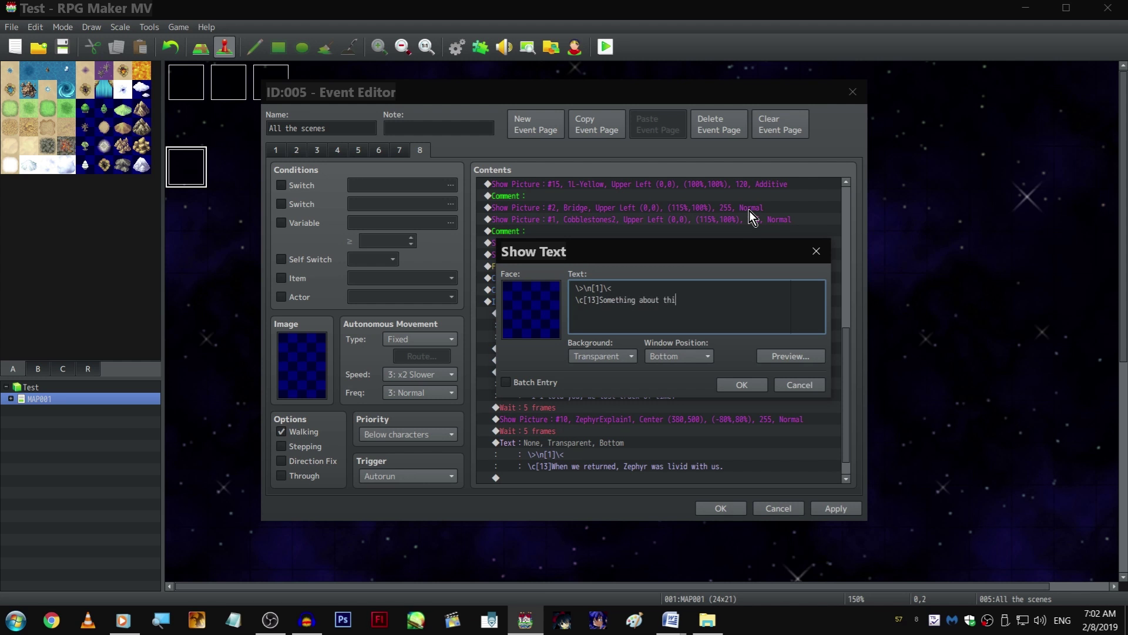
key(BackSpace)
key(BackSpace)
key(BackSpace)
text(his fac)
text(e is telling 'yo)
text(u probably)
text(just got )
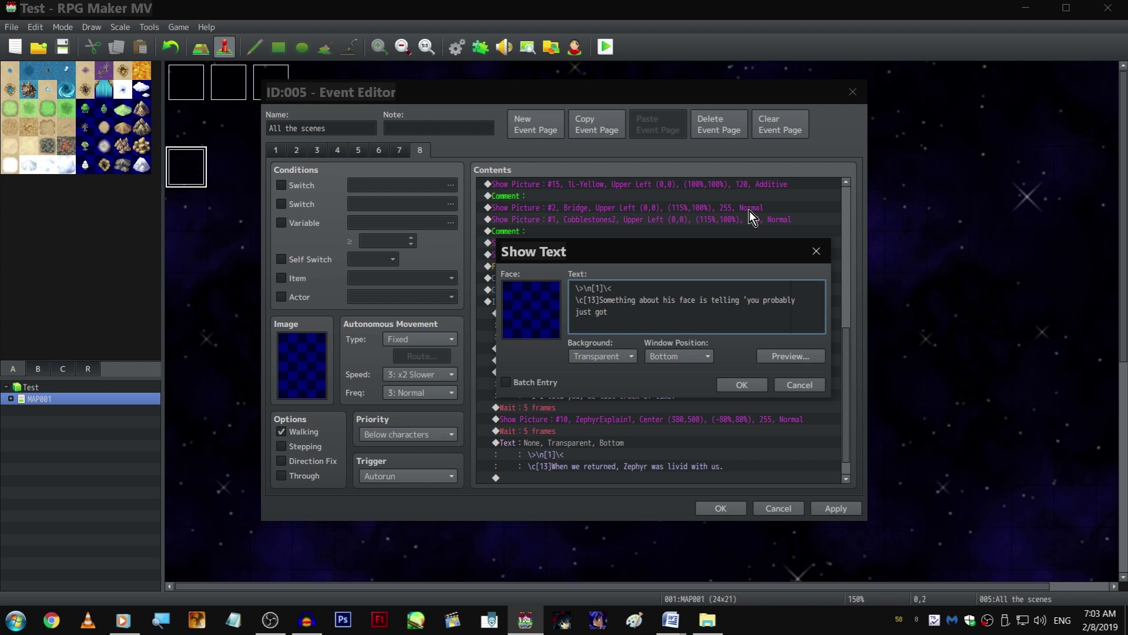
text(ilosti)
text( lost.)
click(613, 311)
key(BackSpace)
key(Right)
key(Right)
key(Right)
key(BackSpace)
text(, instead ff just losing track)
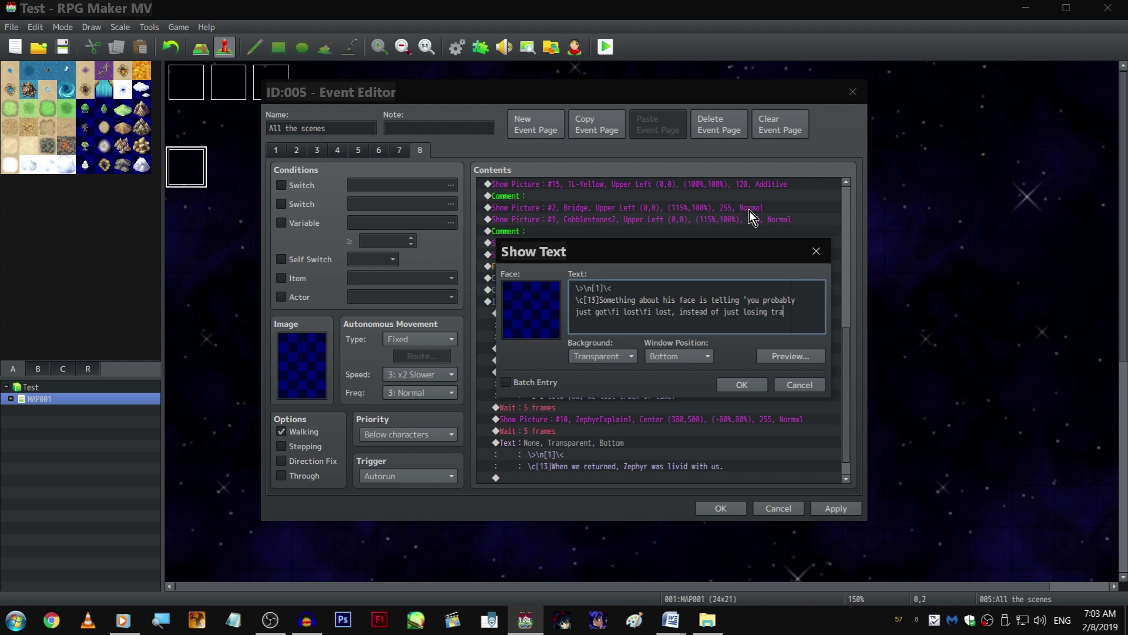
key(Return)
text(of time.)
key(ctrl+Return)
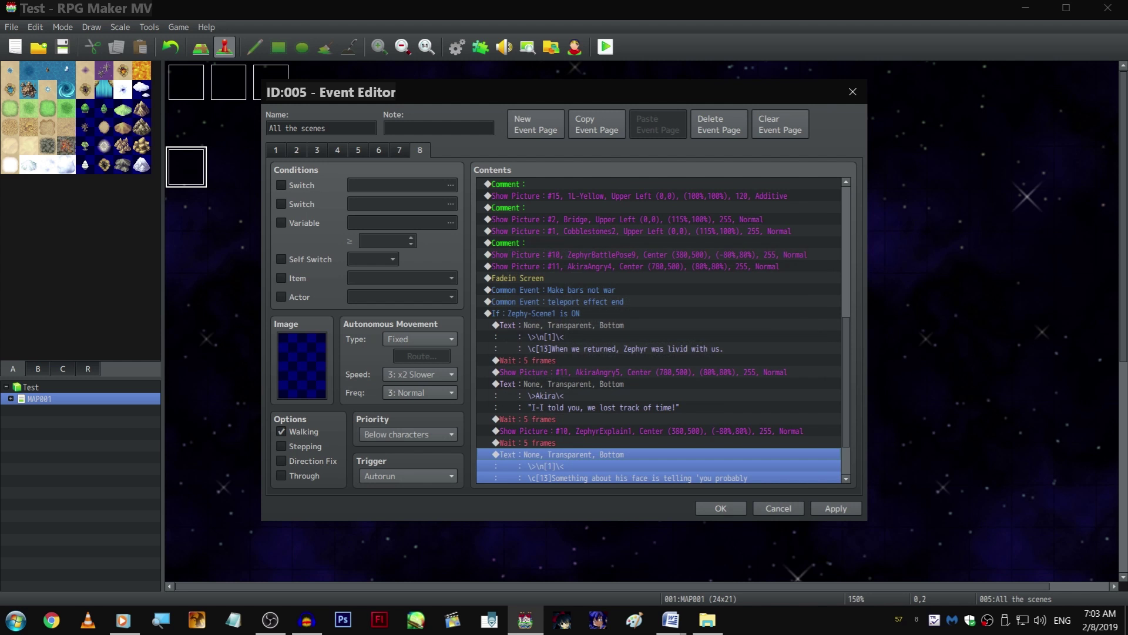
Add a copy of the 5-frame Wait after the narration
key(alt+Tab)
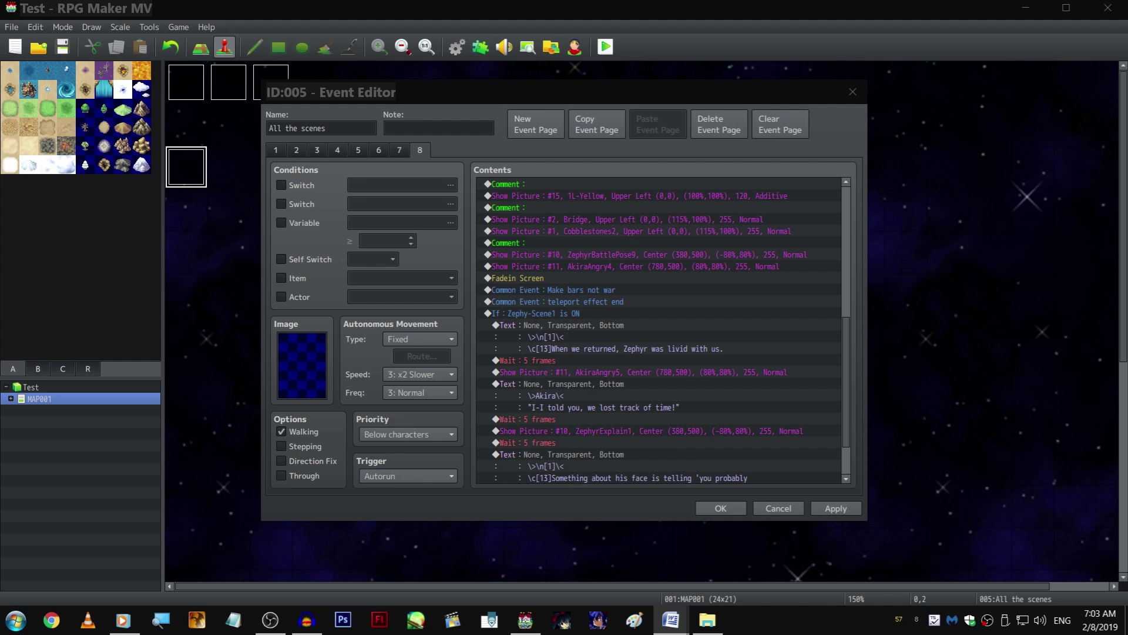
scroll(573, 407, down, 3)
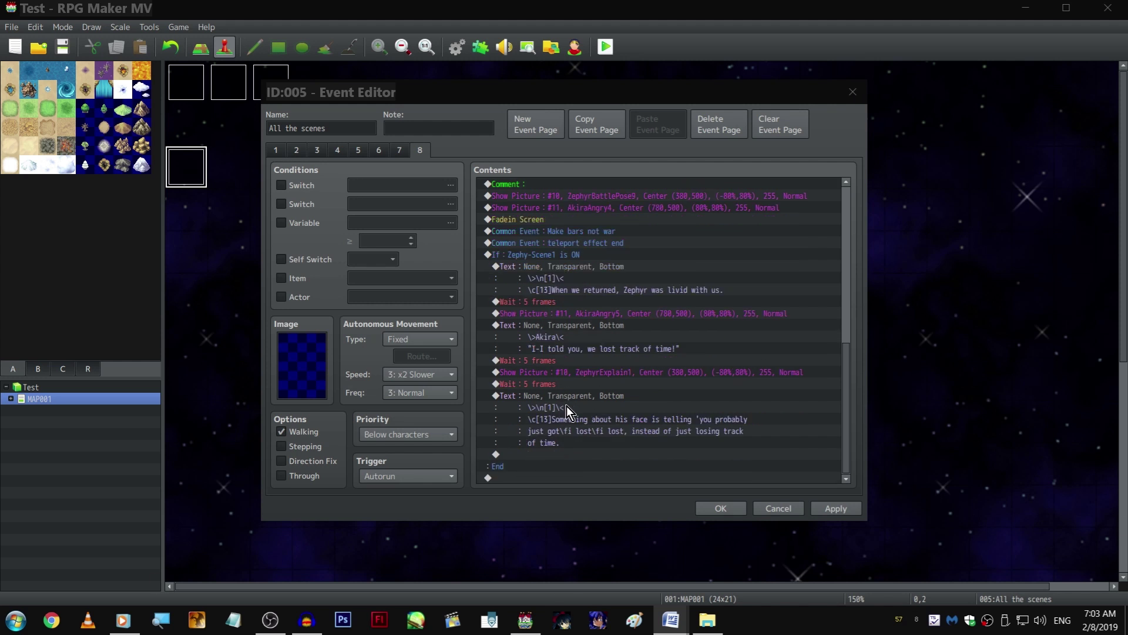
click(561, 385)
key(ctrl+c)
click(589, 462)
key(ctrl+v)
Paste a copy of Akira's angry picture command at the end of the list
click(628, 316)
key(ctrl+c)
click(585, 466)
key(ctrl+v)
double_click(580, 452)
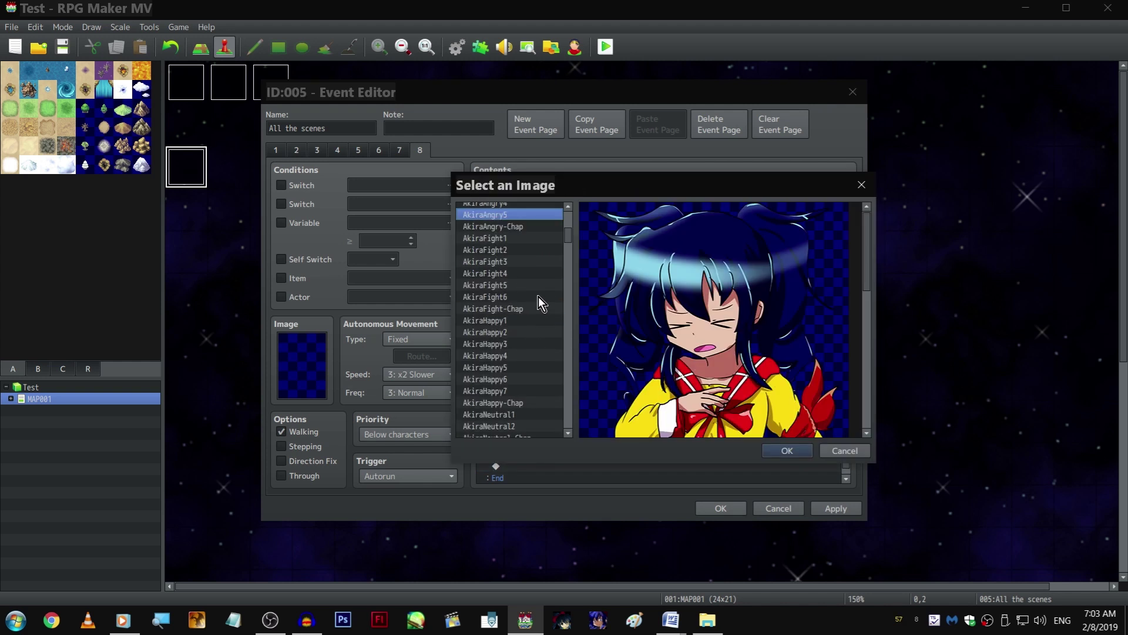
scroll(533, 320, up, 2)
Change the pasted picture's image to AkiraNeutral1
click(535, 298)
click(537, 278)
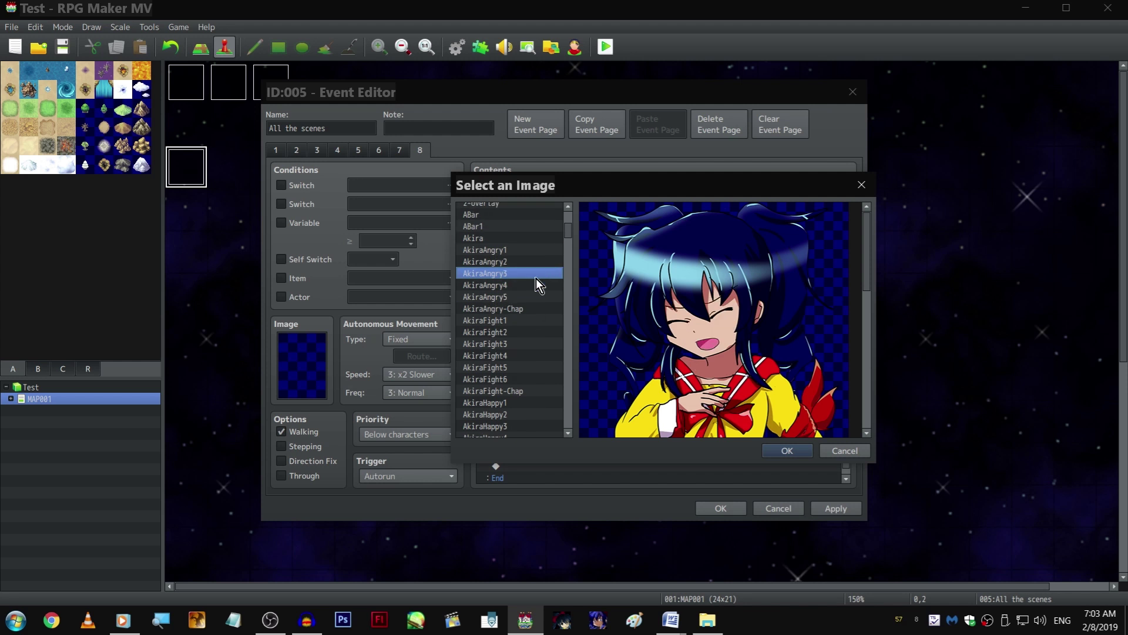
key(Up)
key(Down)
scroll(536, 280, down, 2)
click(528, 323)
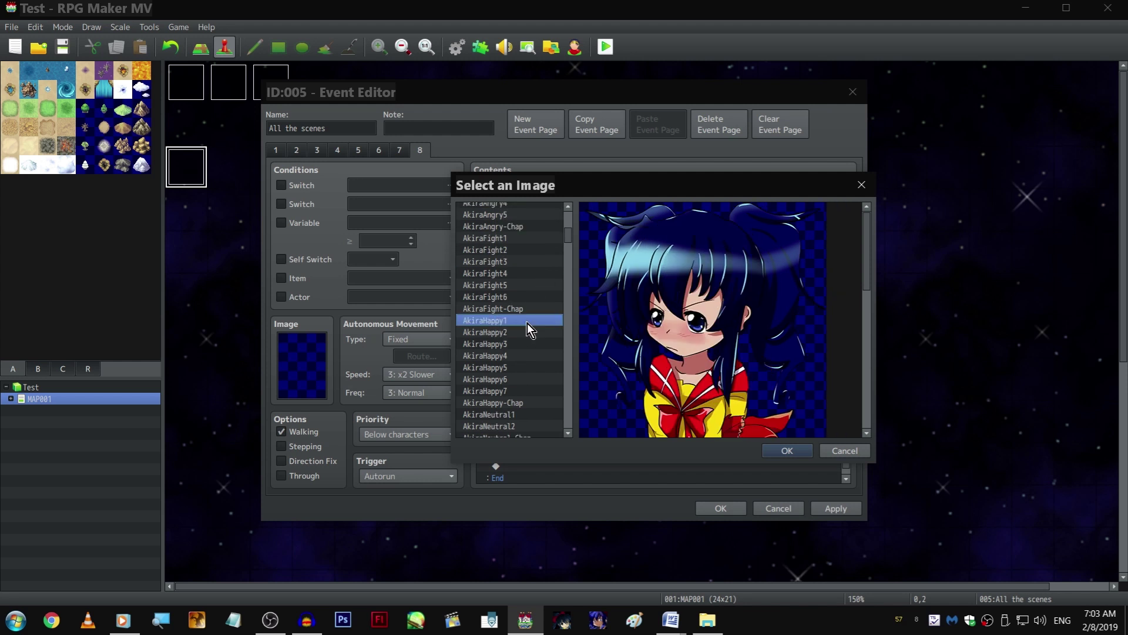
key(Down)
key(Down)
key(Down)
key(Down)
key(Down)
key(Down)
key(Down)
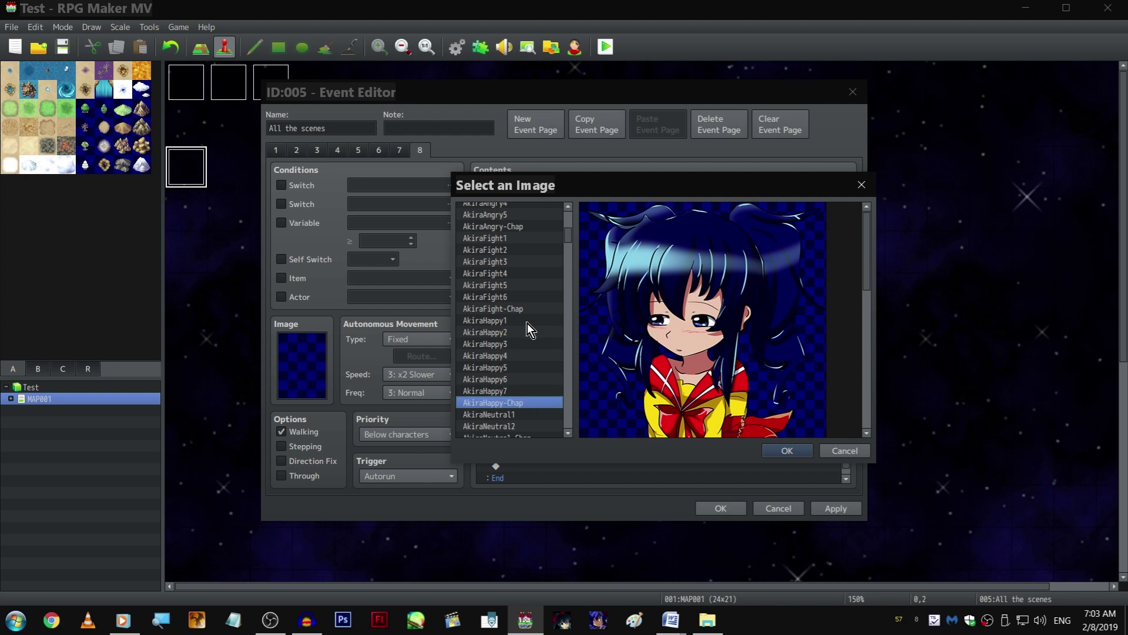
key(Down)
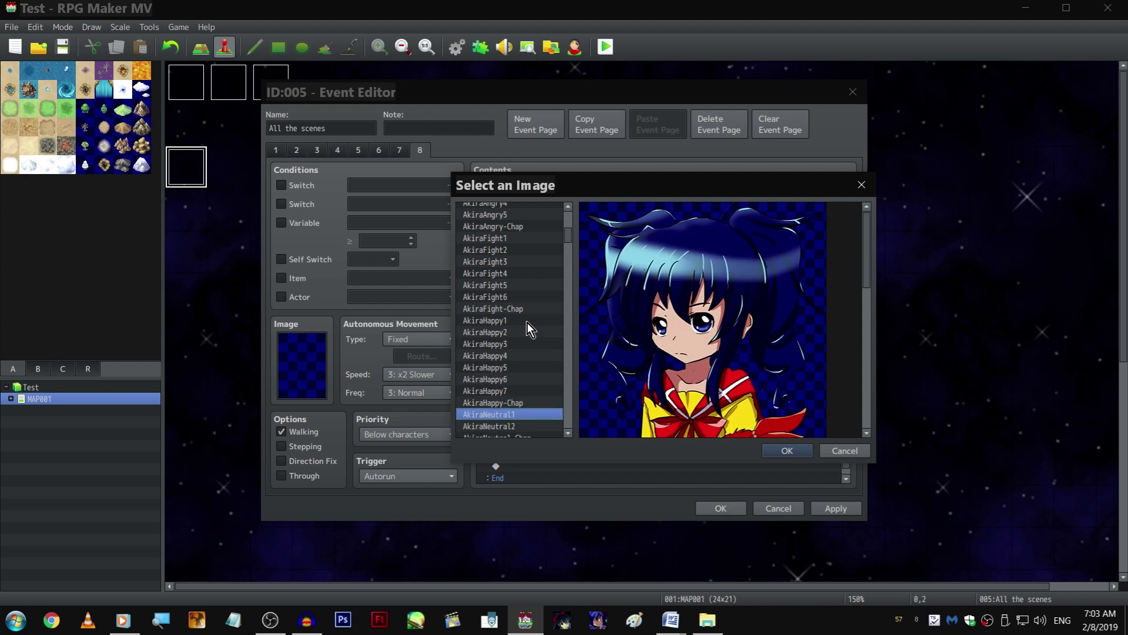
scroll(531, 318, down, 2)
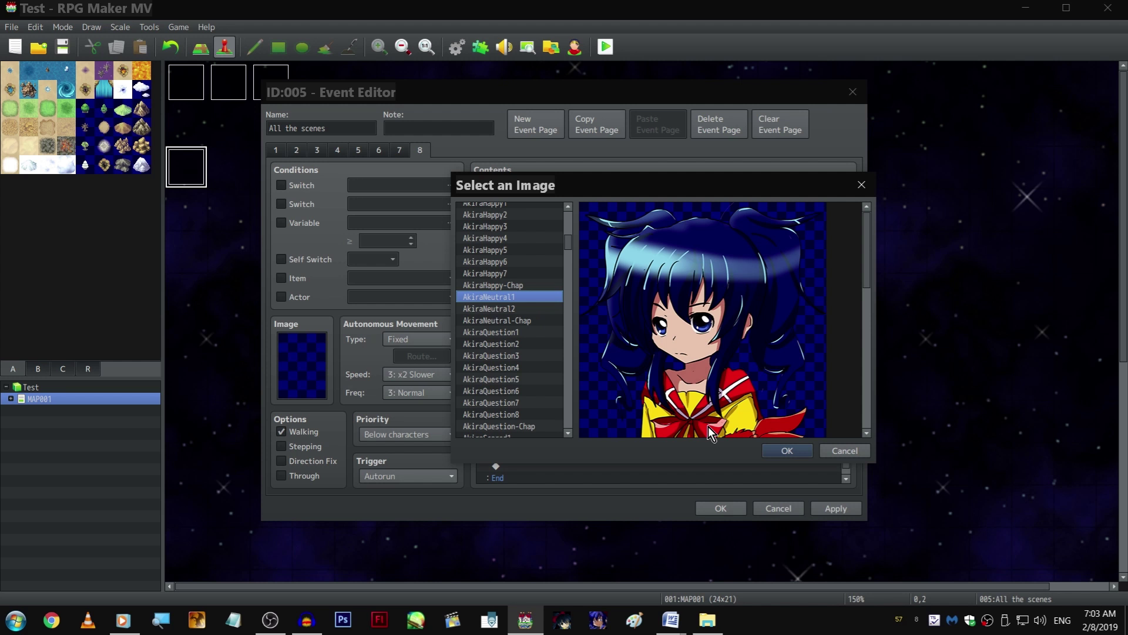
key(Return)
key(Return)
Paste a copy of Akira's text and turn it into Zephyr's silent '...' reply
click(602, 300)
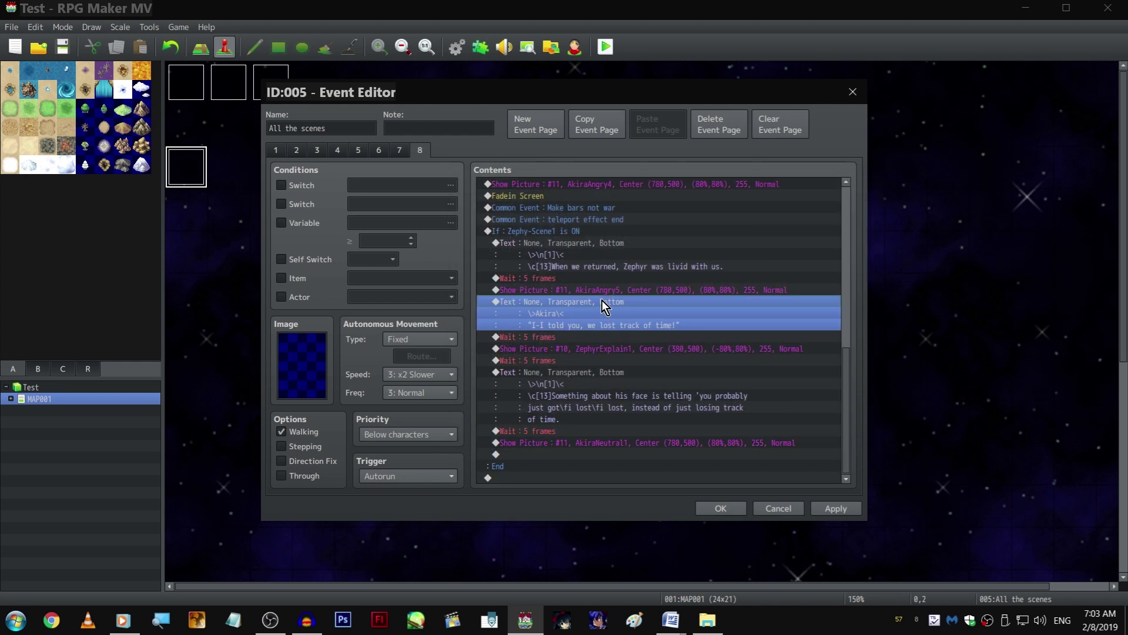
click(569, 455)
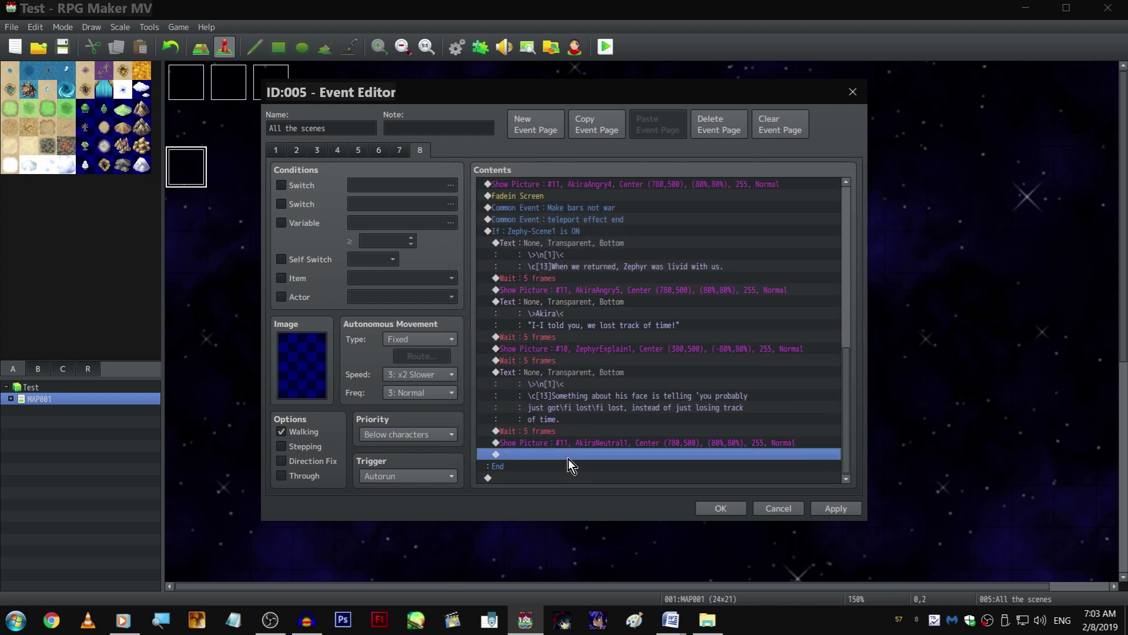
key(ctrl+v)
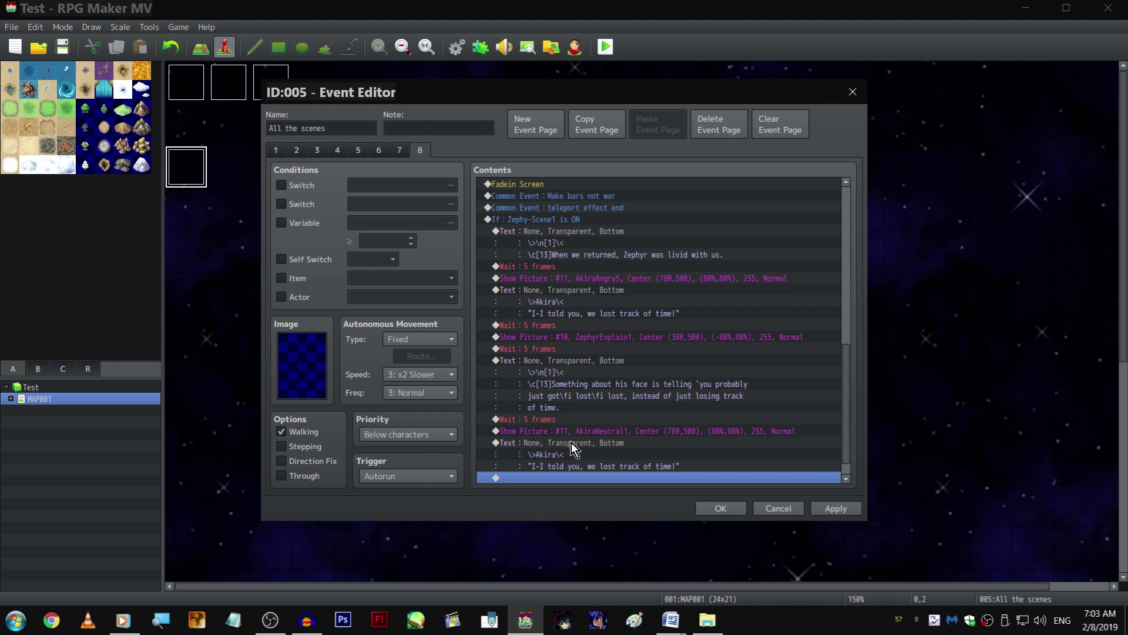
click(571, 442)
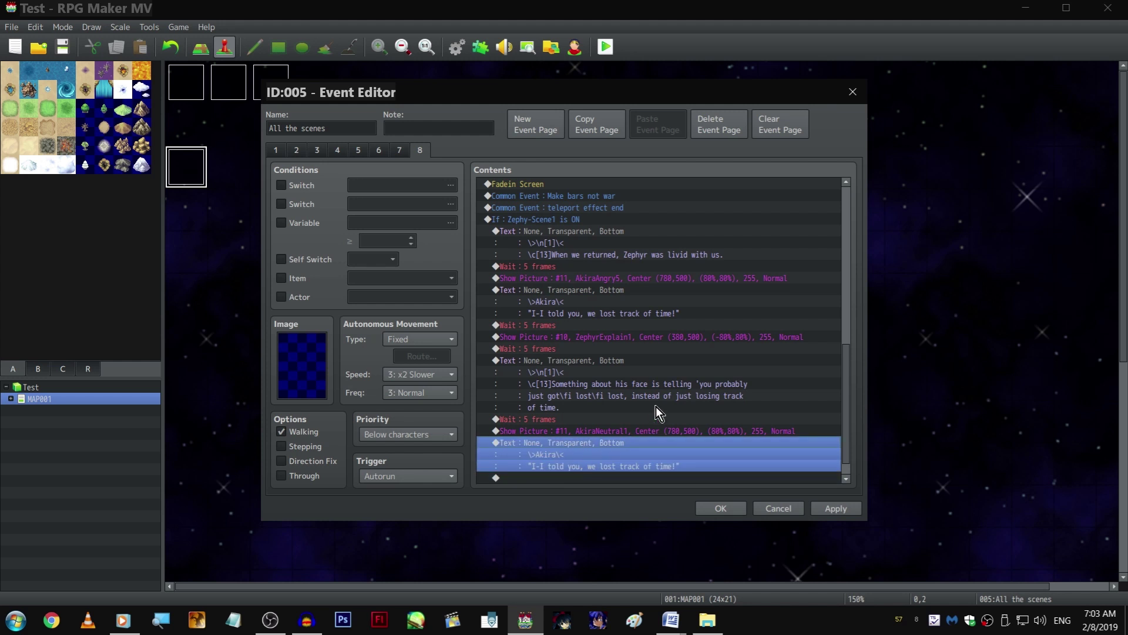
click(611, 338)
double_click(611, 360)
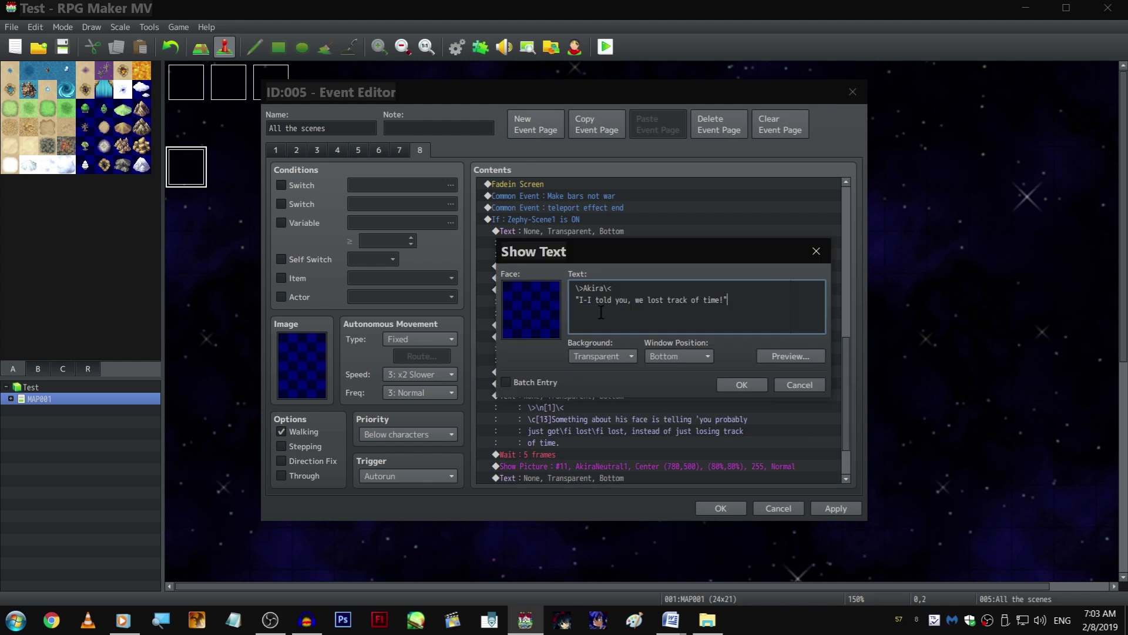
double_click(593, 288)
text(Zephyr)
key(Down)
key(Home)
key(Right)
key(shift+End)
text(..................................)
text(..........")
key(Return)
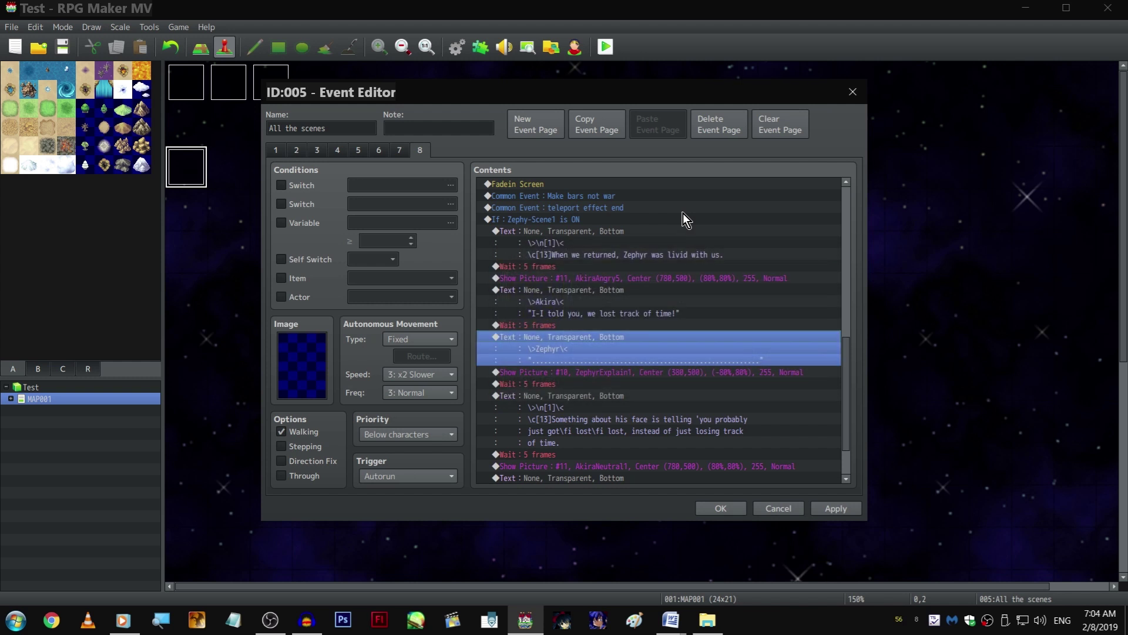
scroll(709, 314, down, 2)
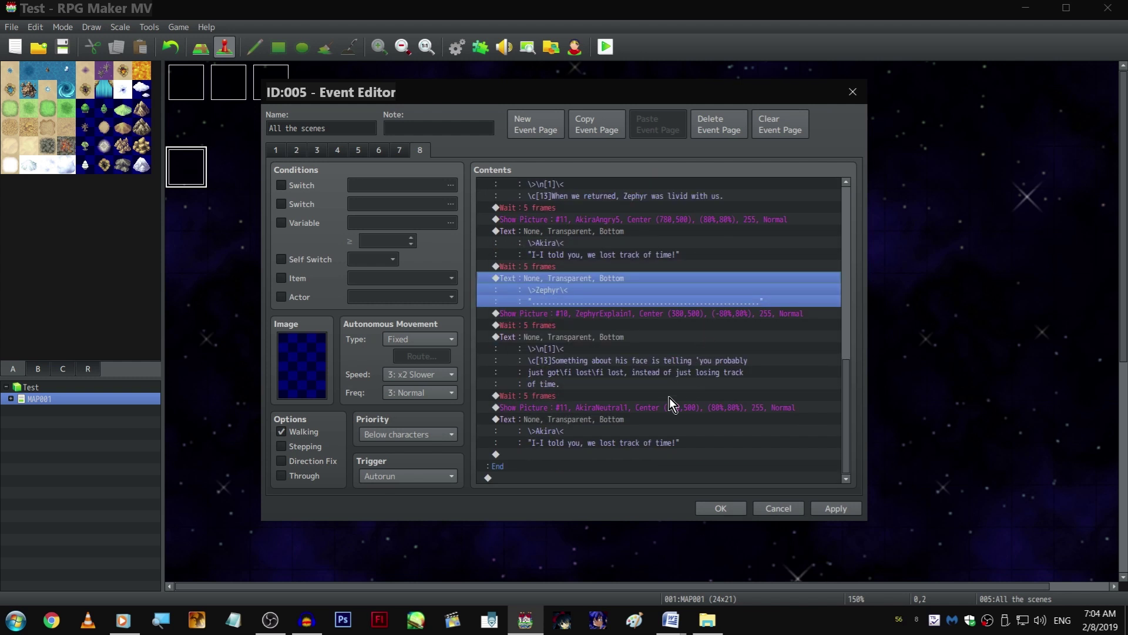
Rewrite Akira's final line as 'Huh, well I tried. Your turn, \n[2]!'
click(306, 620)
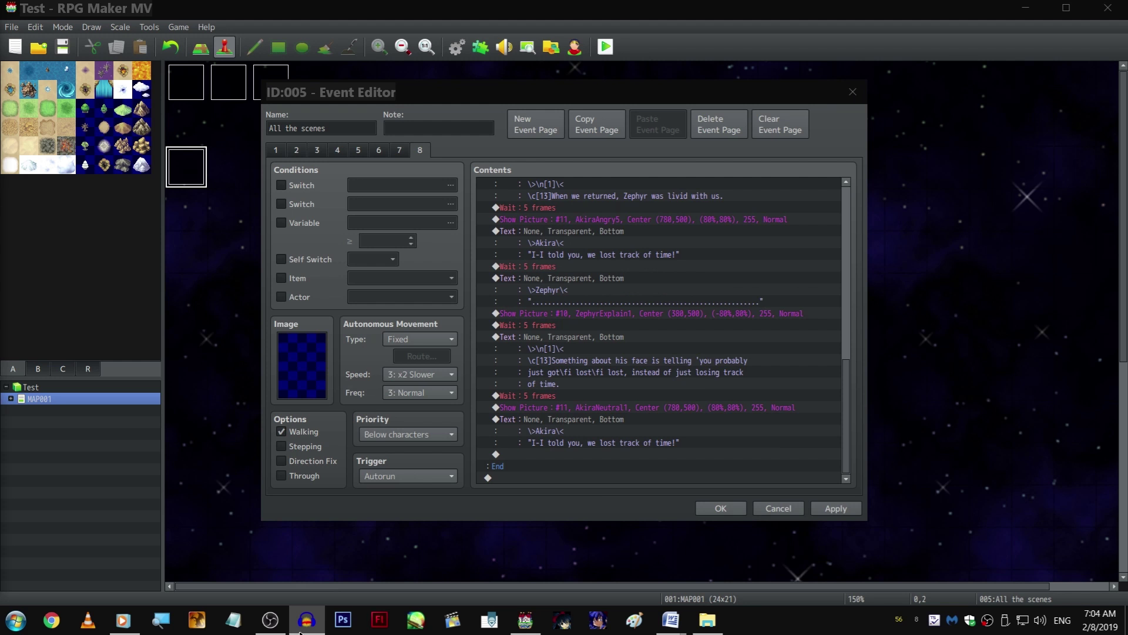
key(alt+Tab)
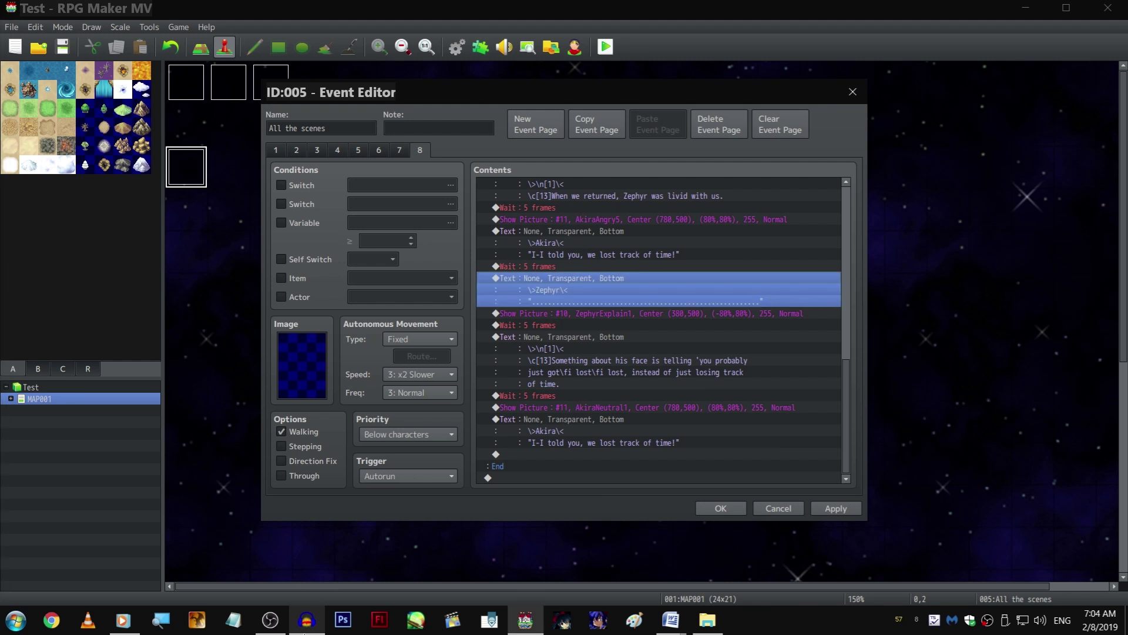
click(672, 407)
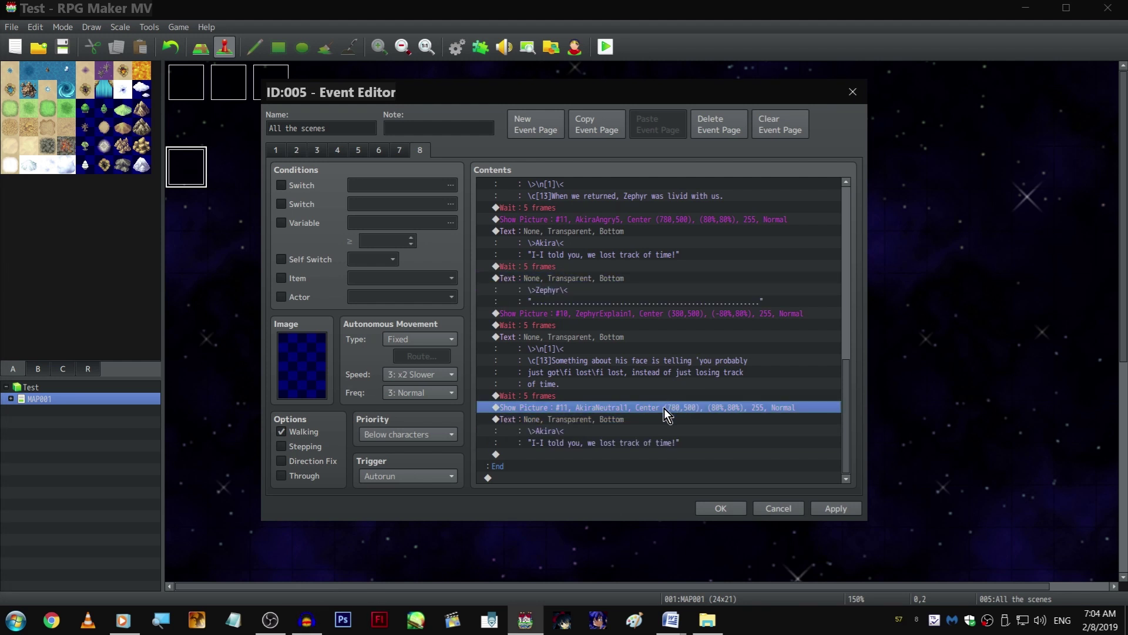
click(657, 419)
click(649, 418)
double_click(647, 416)
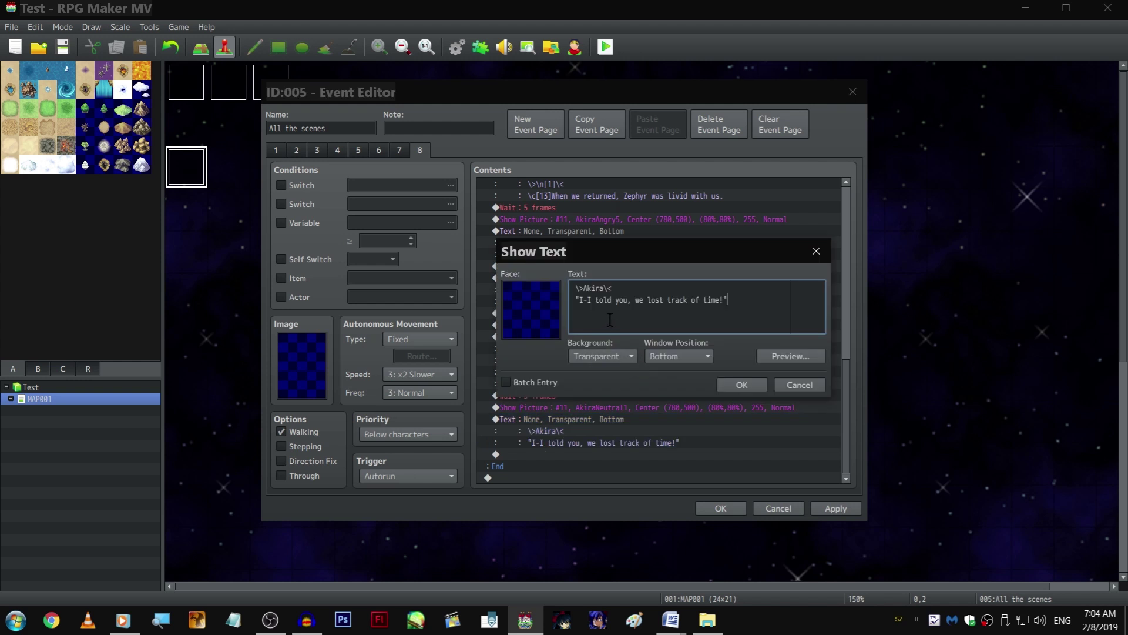
drag(582, 300, 729, 300)
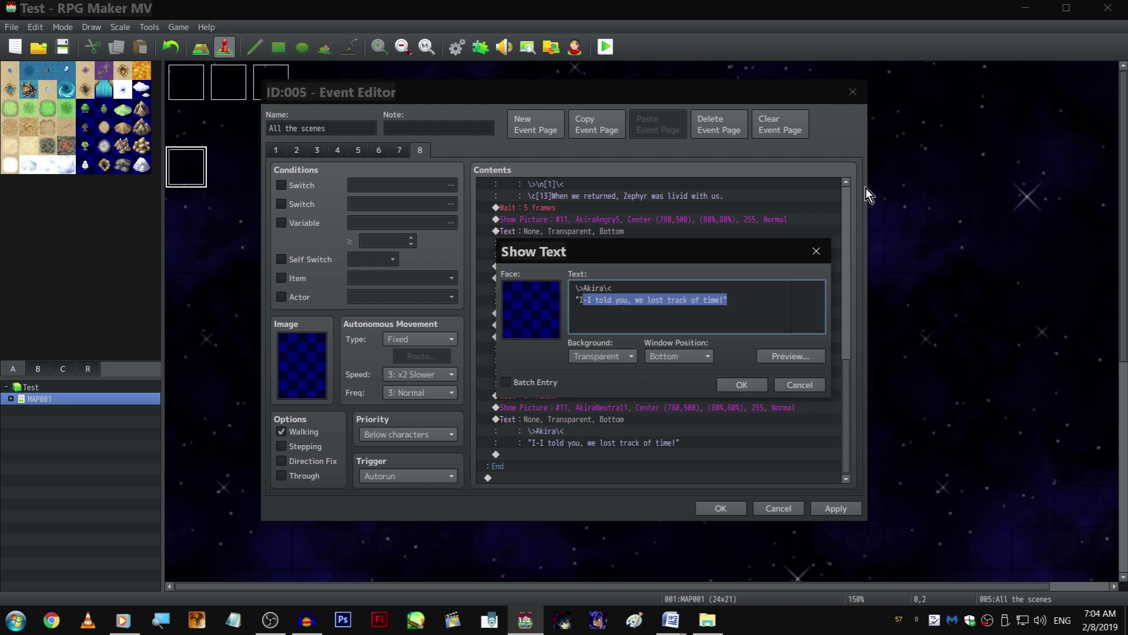
text(Huh.)
key(BackSpace)
text(, well I tried. Your turn, \)
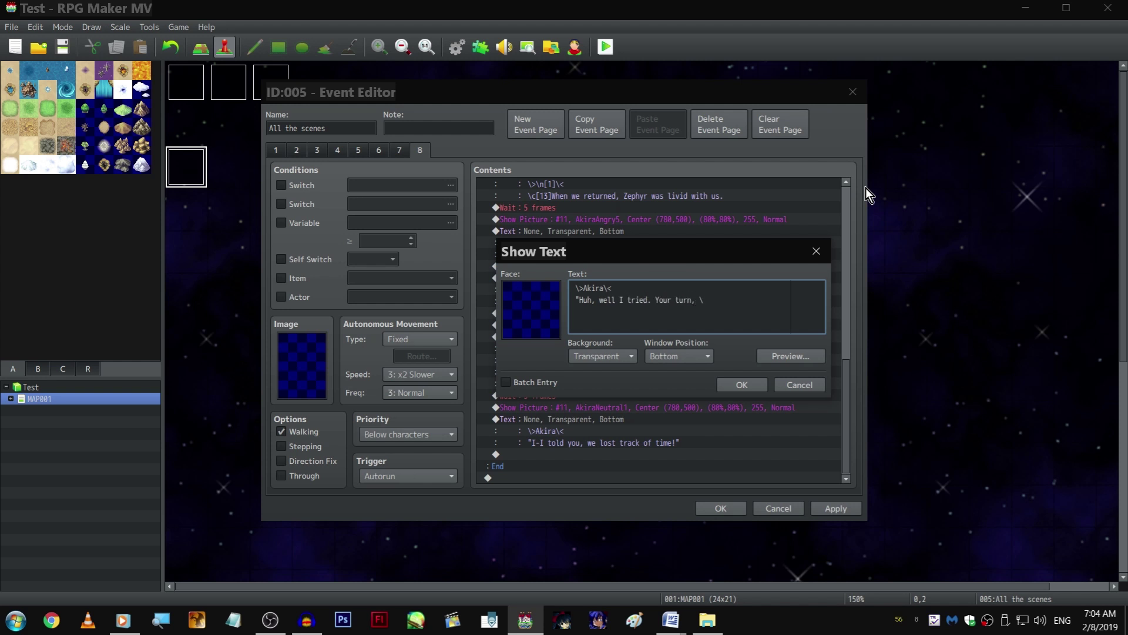
text(n[2]!")
Save the event, then rename actor 0002 from Echo-chan to Playa in the Database
click(740, 385)
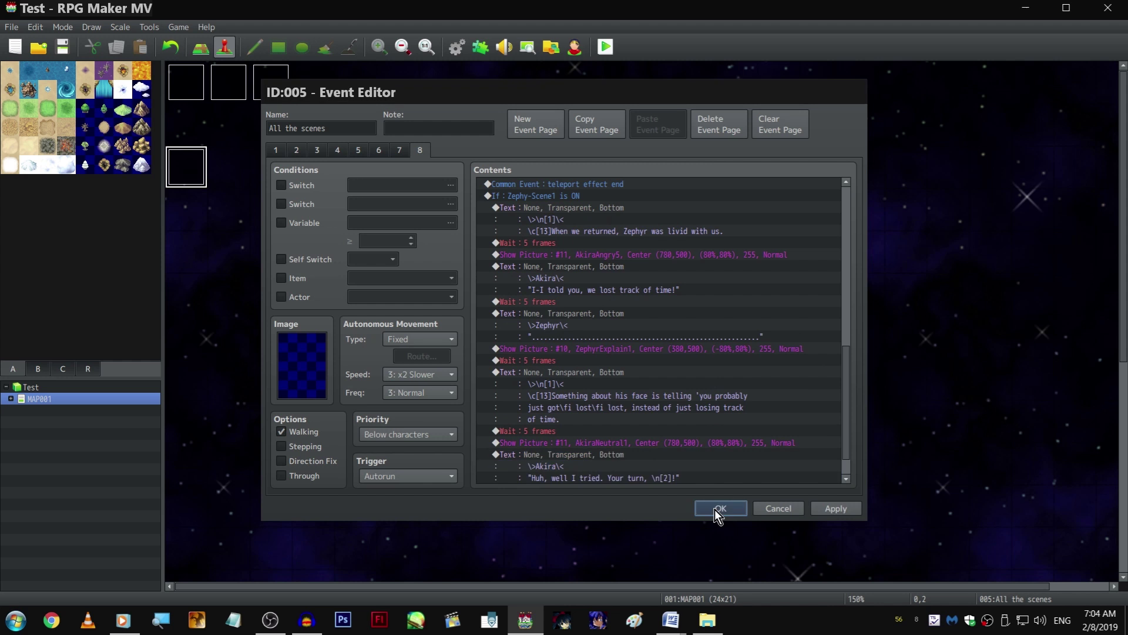
click(720, 509)
click(453, 47)
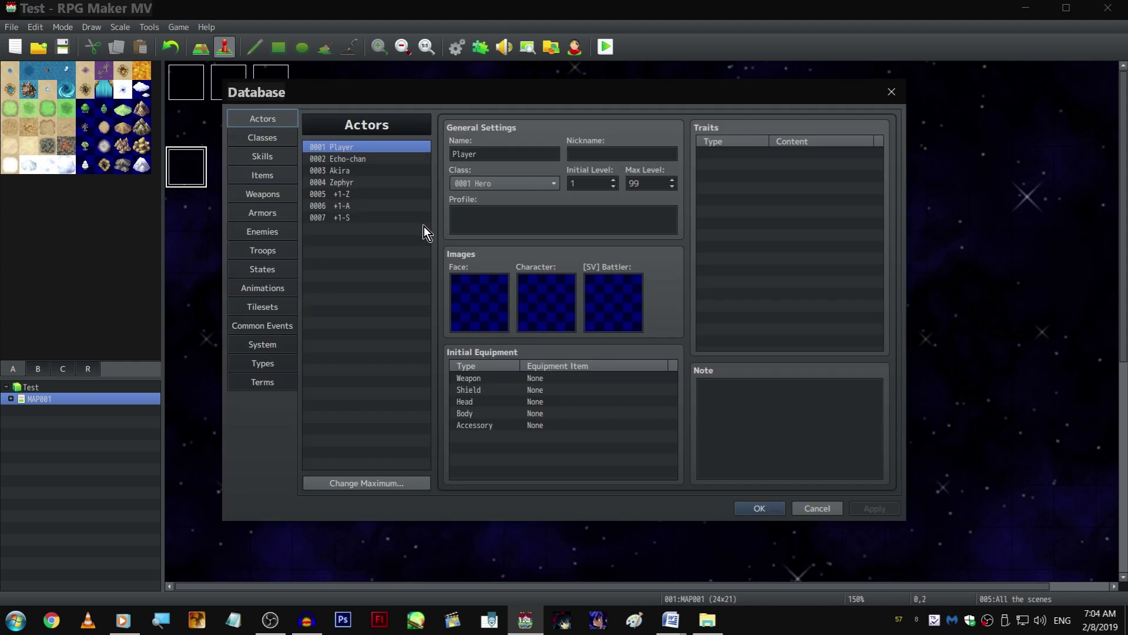
click(353, 159)
double_click(494, 154)
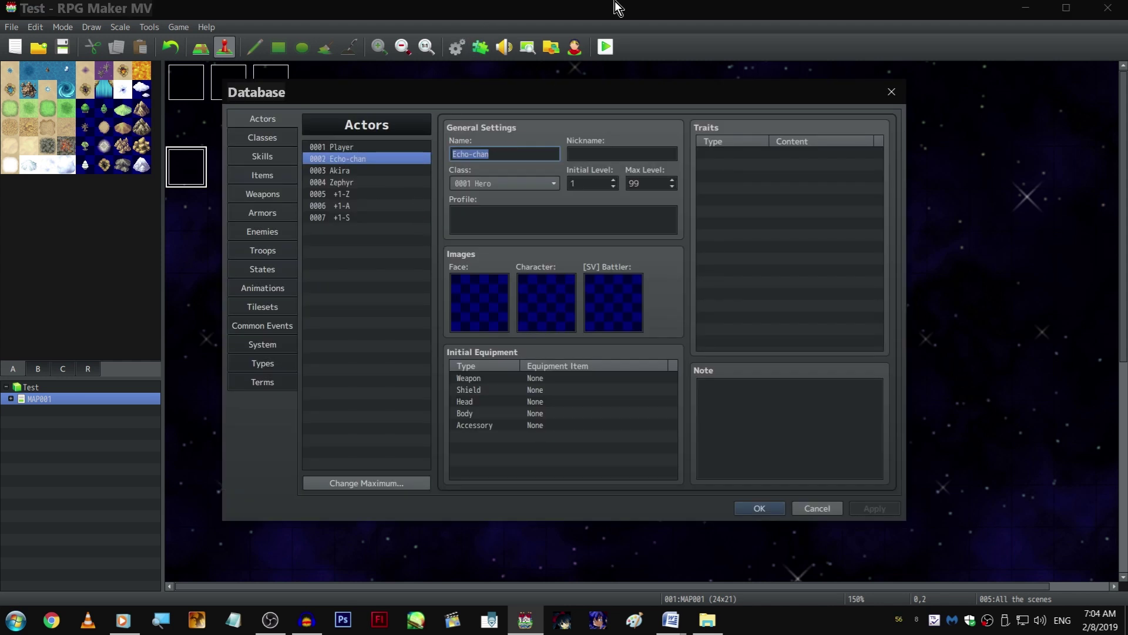
text(Playa)
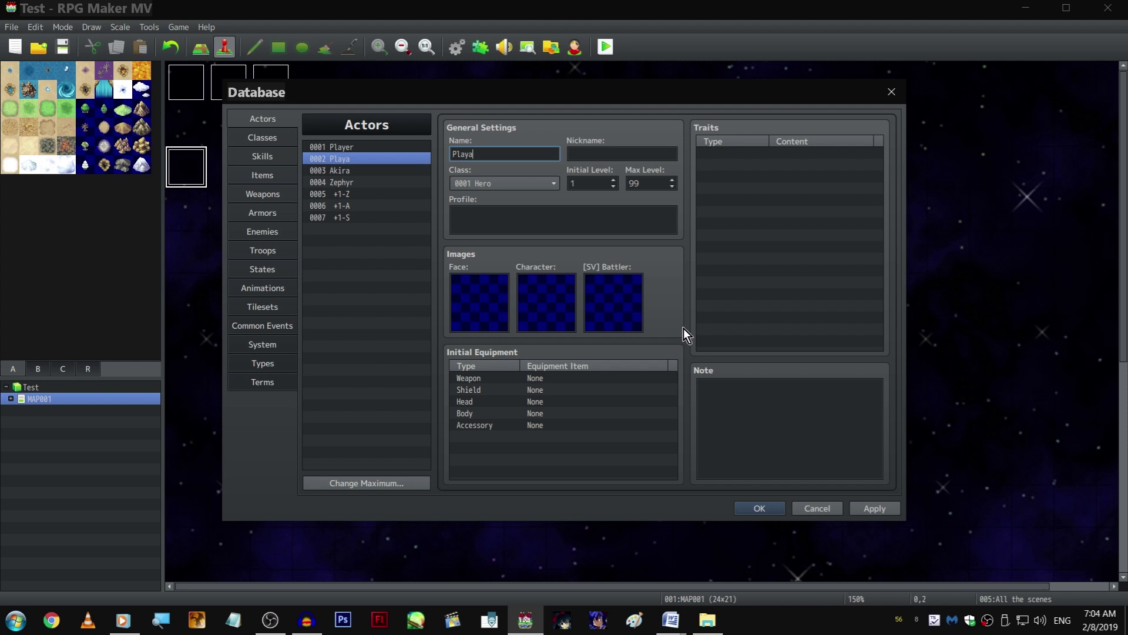
text(-)
key(BackSpace)
click(761, 510)
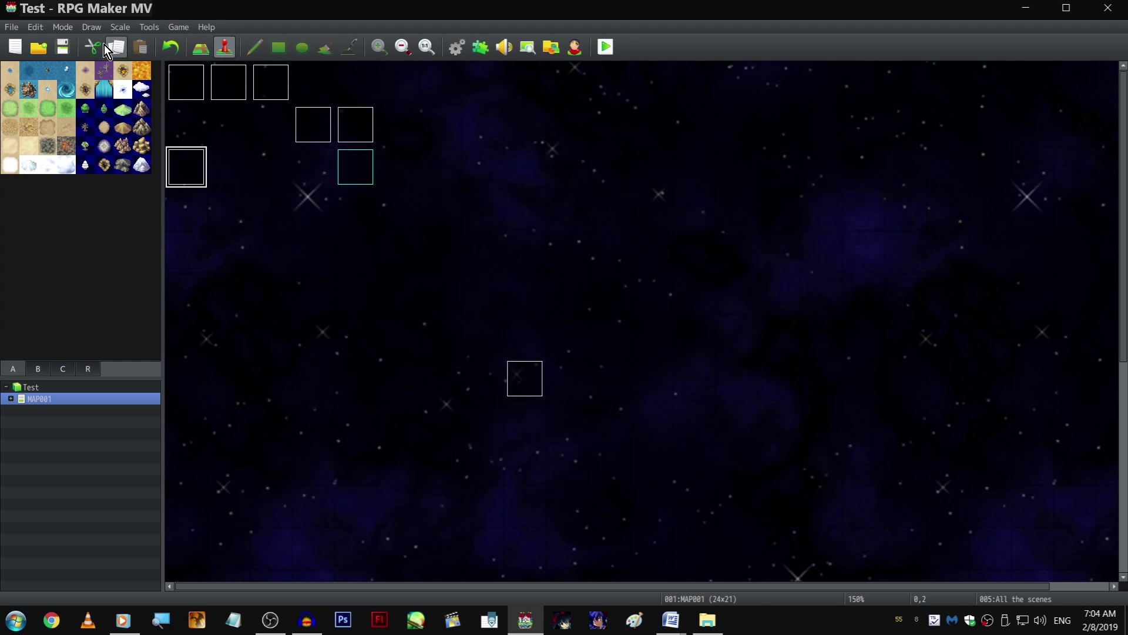
double_click(182, 166)
click(423, 151)
scroll(798, 247, down, 10)
scroll(796, 266, down, 10)
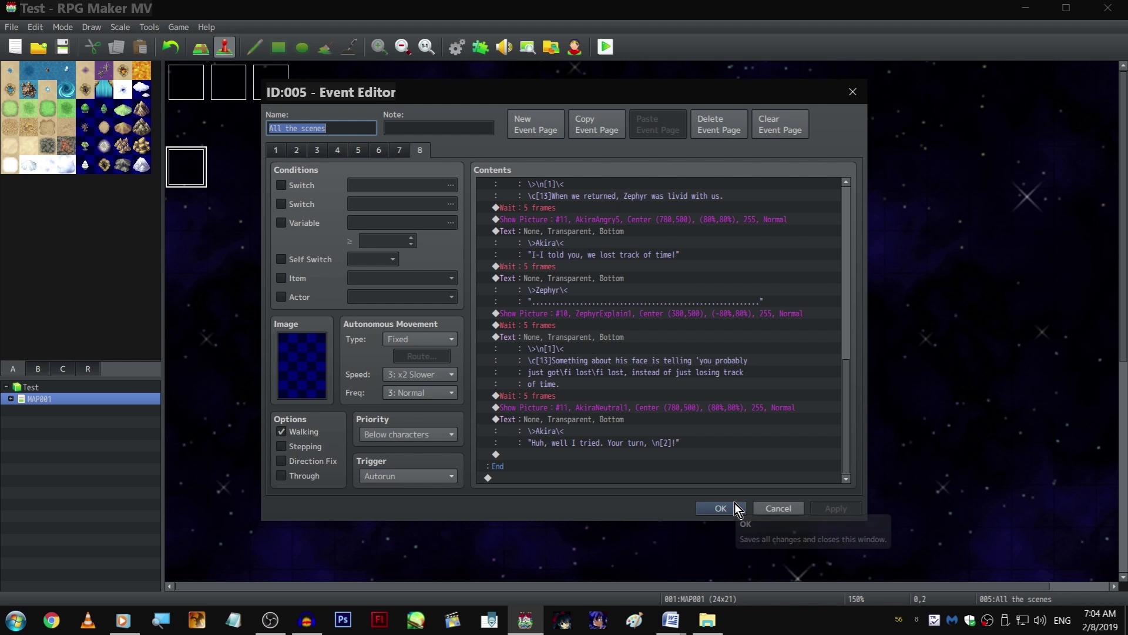
click(711, 458)
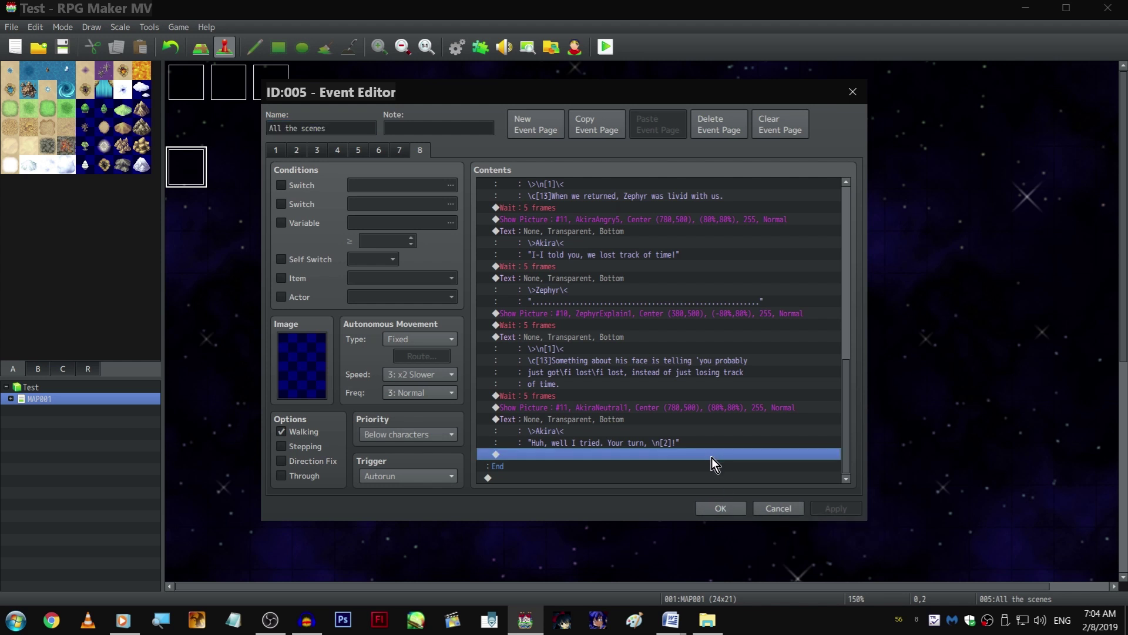
click(703, 428)
click(706, 458)
click(720, 508)
click(176, 27)
click(191, 57)
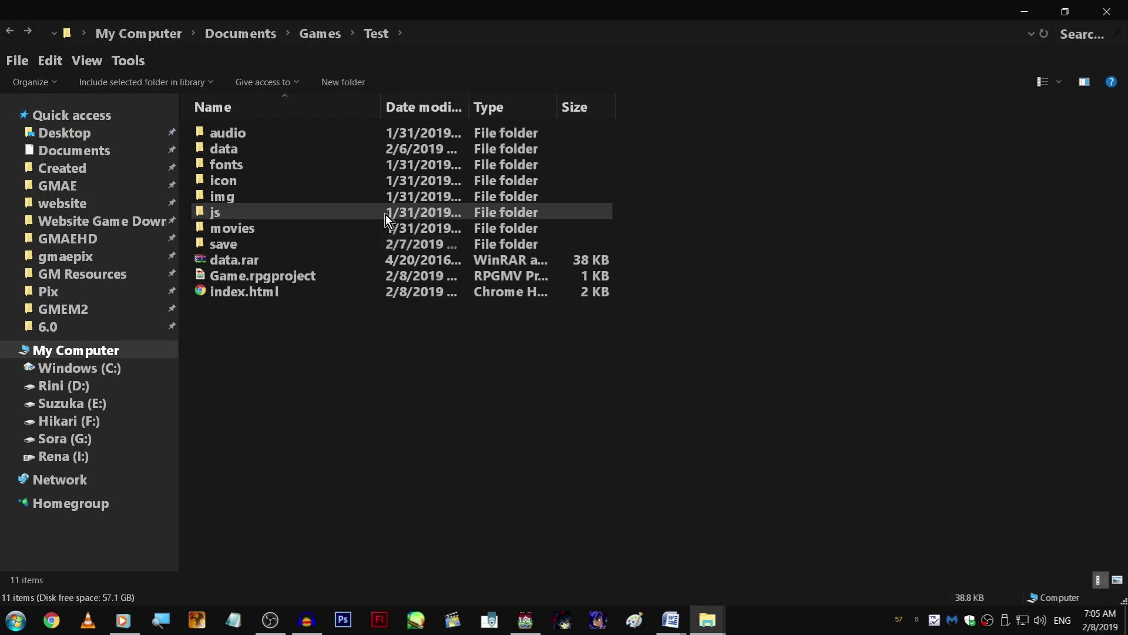
Open rpg_windows.js from the project's js folder in PSPad
double_click(384, 212)
double_click(362, 277)
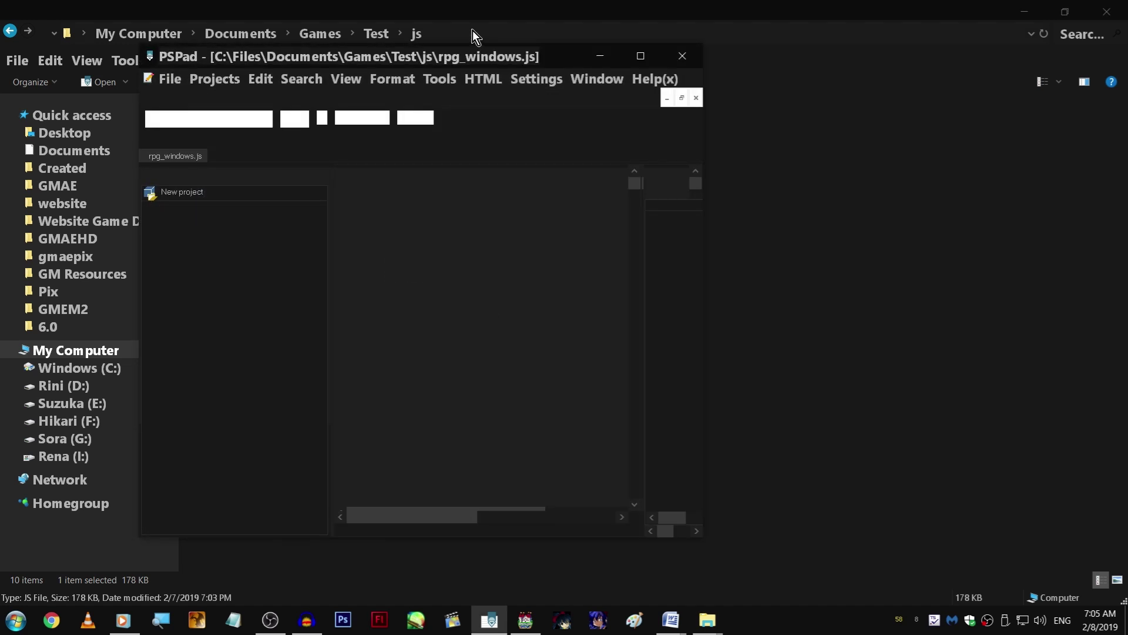
Maximize PSPad and search rpg_windows.js for Window_Command
double_click(450, 58)
key(ctrl+f)
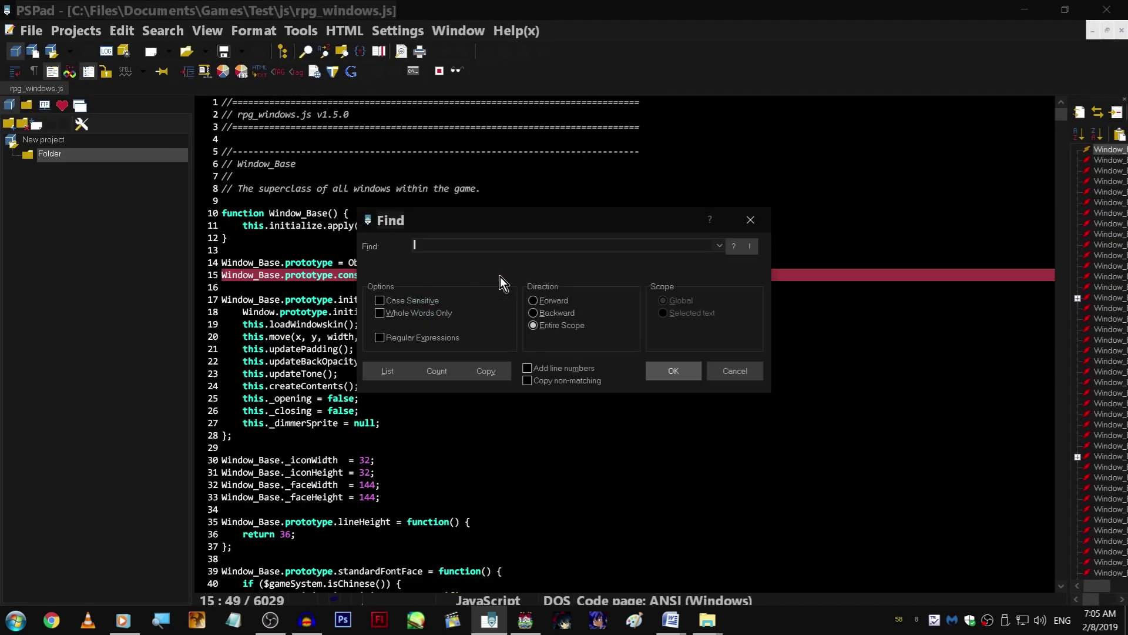
text(command)
key(Return)
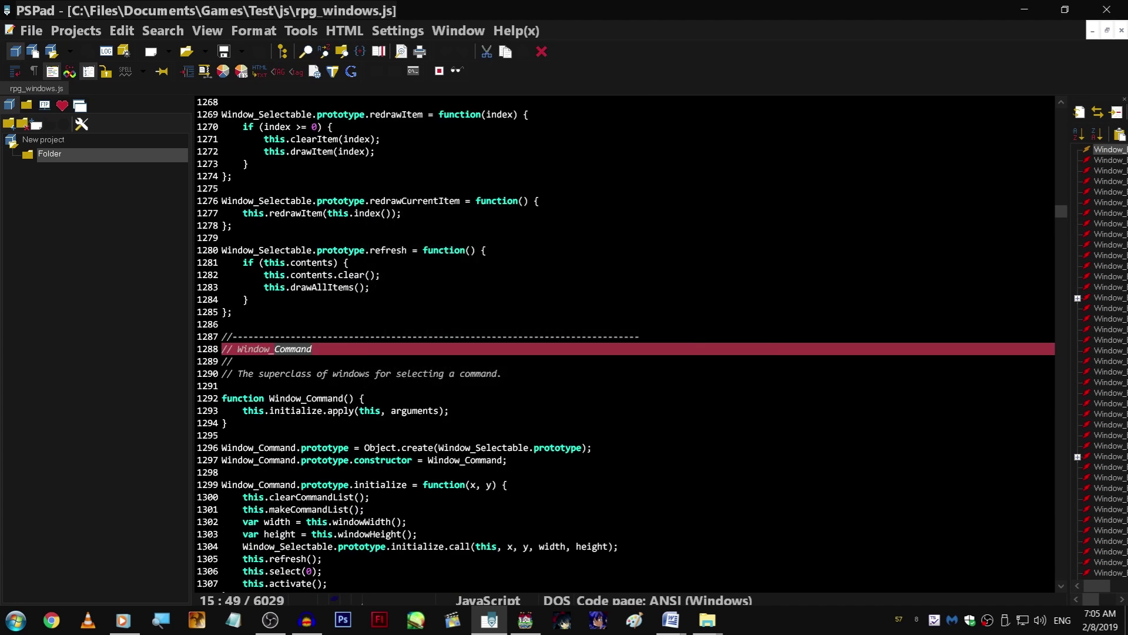
key(ctrl+f)
click(774, 210)
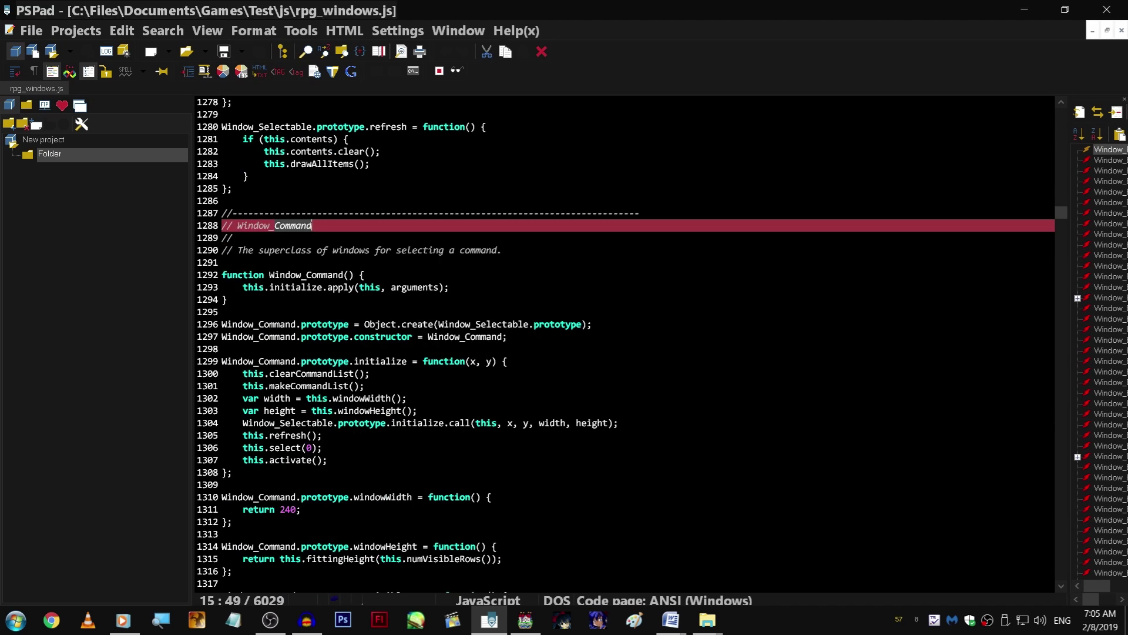
scroll(617, 353, down, 1)
scroll(617, 352, down, 2)
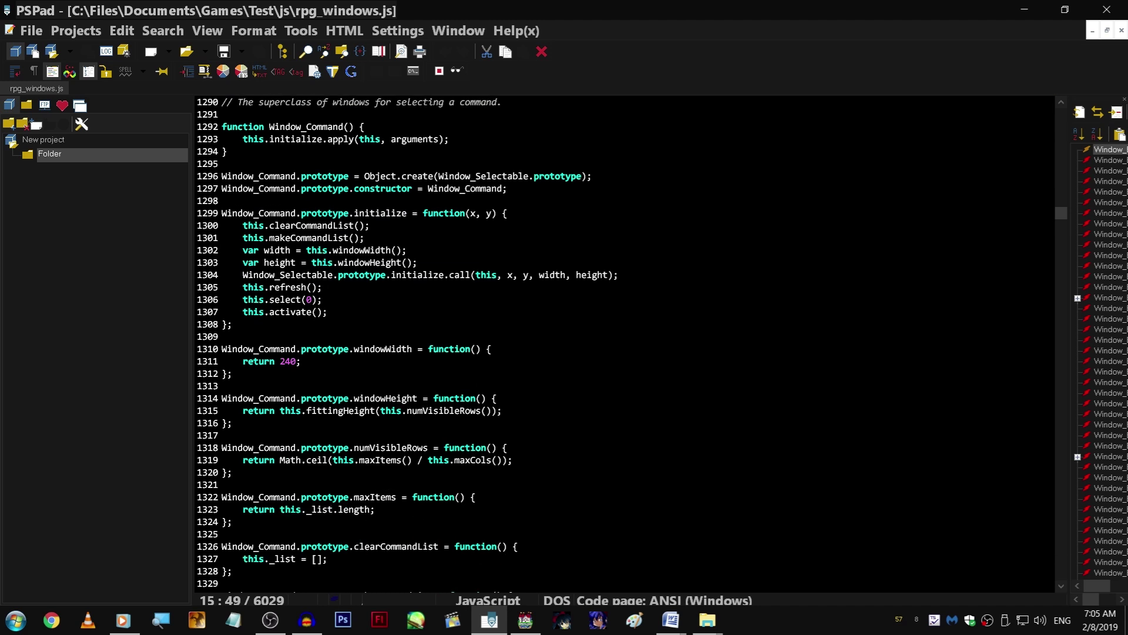
scroll(617, 353, down, 2)
List every line containing 'Command' in Search Results, then search for 'title_Command'
key(ctrl+f)
click(386, 372)
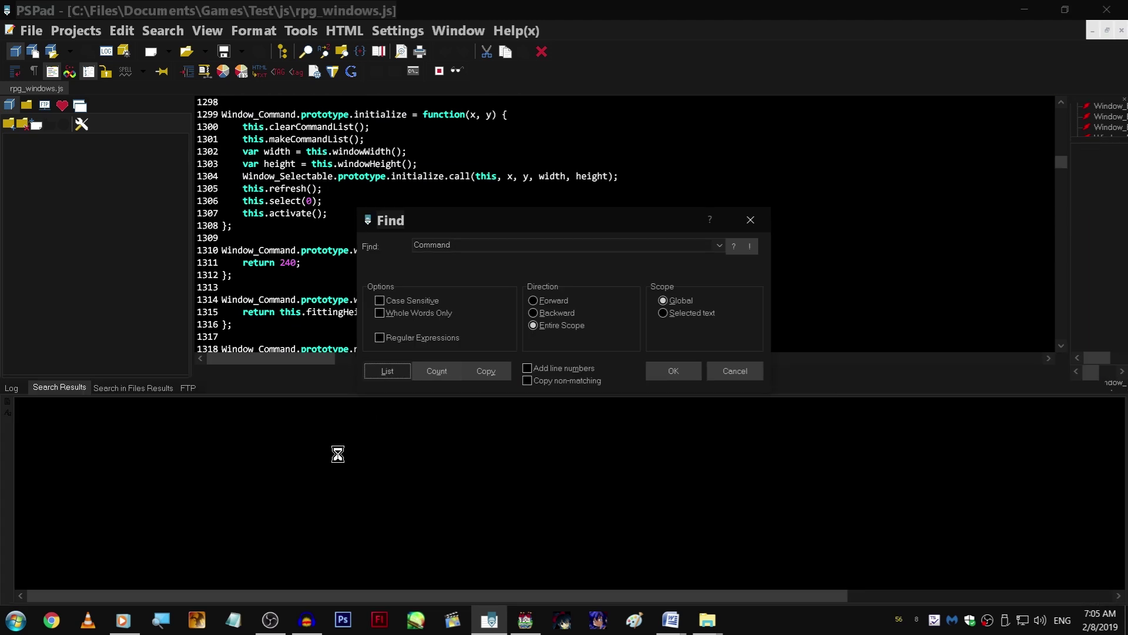
scroll(368, 496, down, 2)
scroll(416, 481, up, 2)
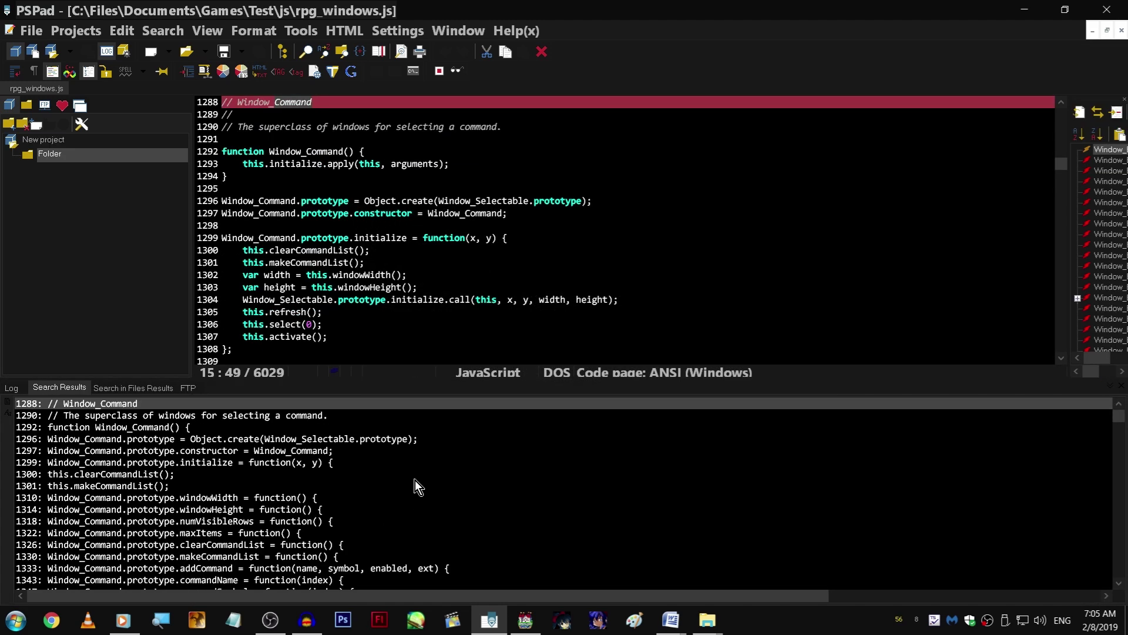
scroll(415, 481, down, 3)
scroll(415, 480, down, 2)
scroll(416, 480, down, 2)
scroll(416, 480, down, 1)
scroll(414, 479, down, 2)
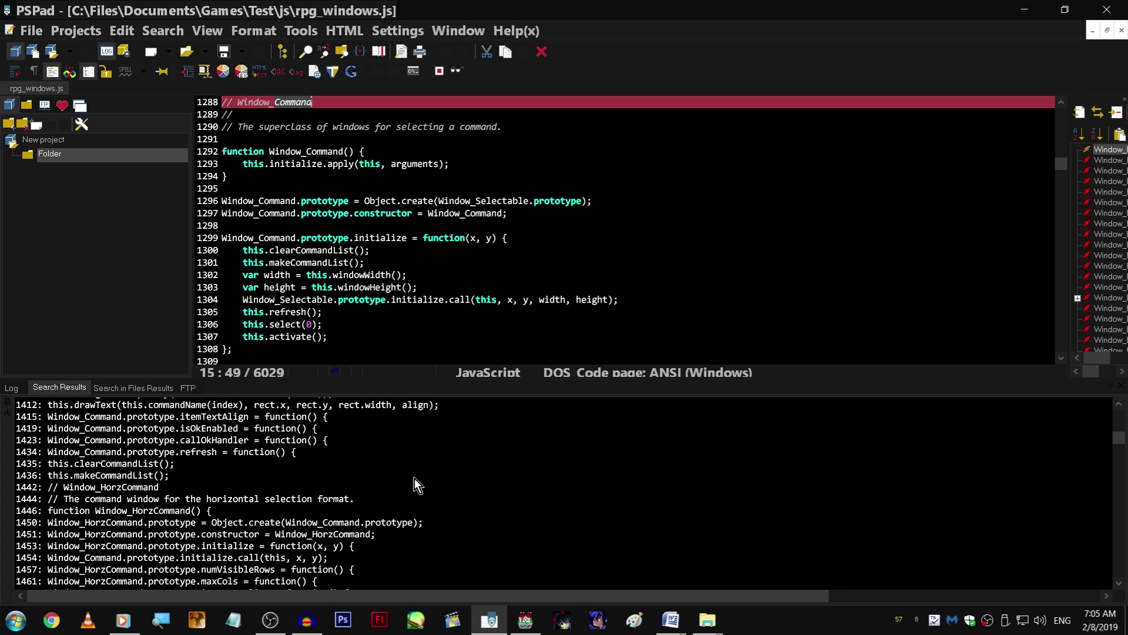
scroll(415, 479, down, 1)
scroll(415, 479, down, 1)
scroll(414, 478, down, 1)
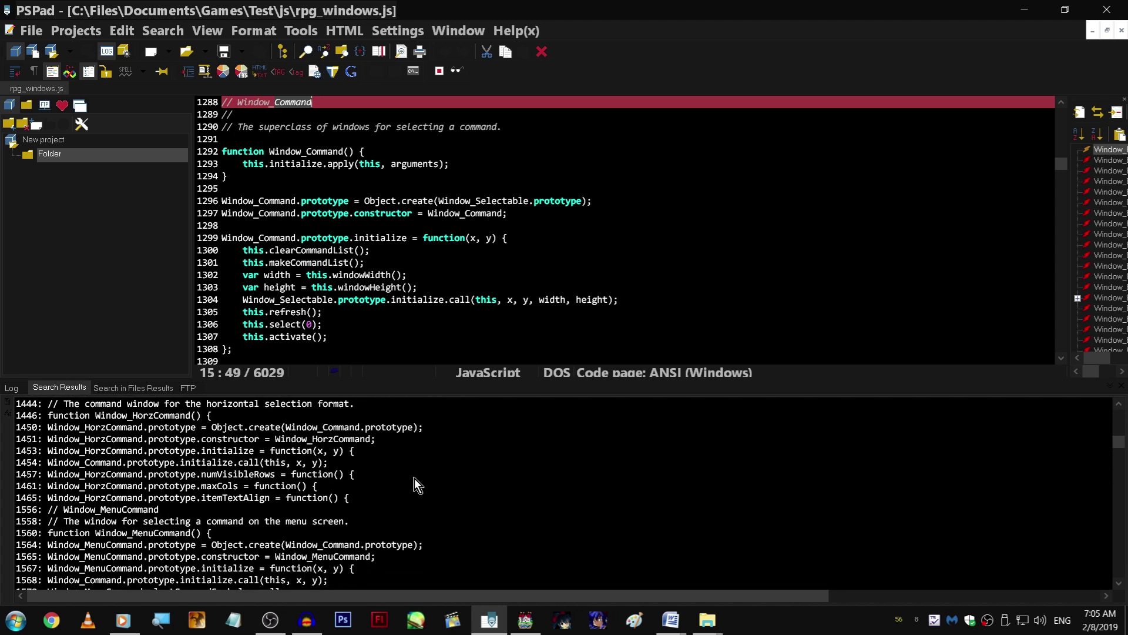
scroll(414, 479, down, 2)
scroll(414, 479, down, 2)
scroll(415, 478, down, 2)
scroll(414, 478, down, 2)
scroll(415, 479, down, 1)
scroll(414, 478, up, 3)
scroll(407, 353, up, 2)
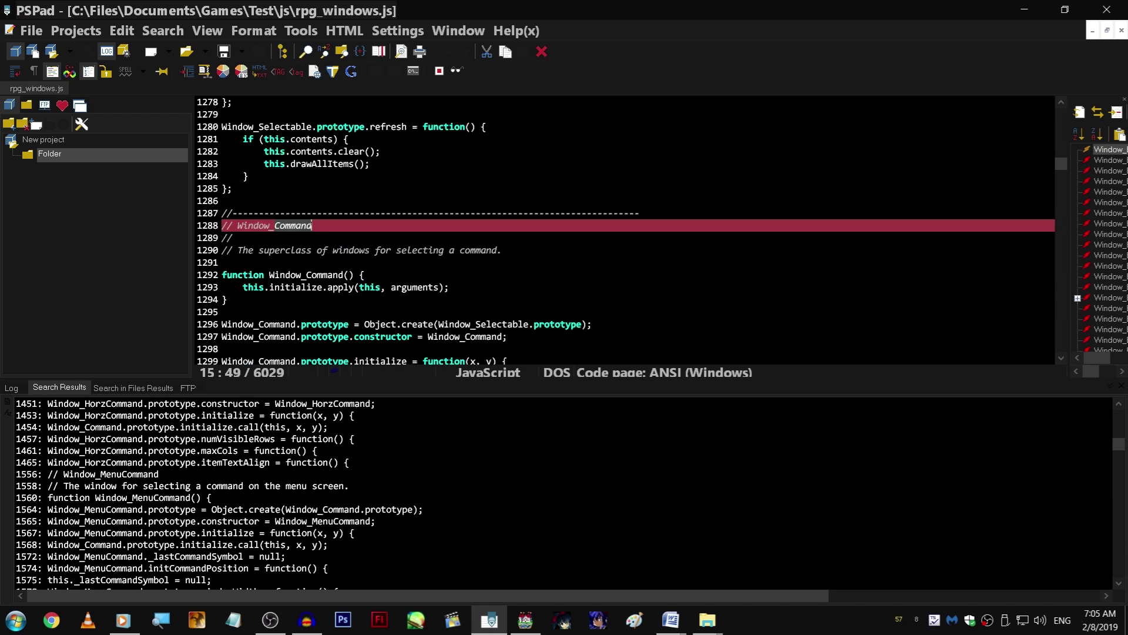
scroll(291, 226, down, 1)
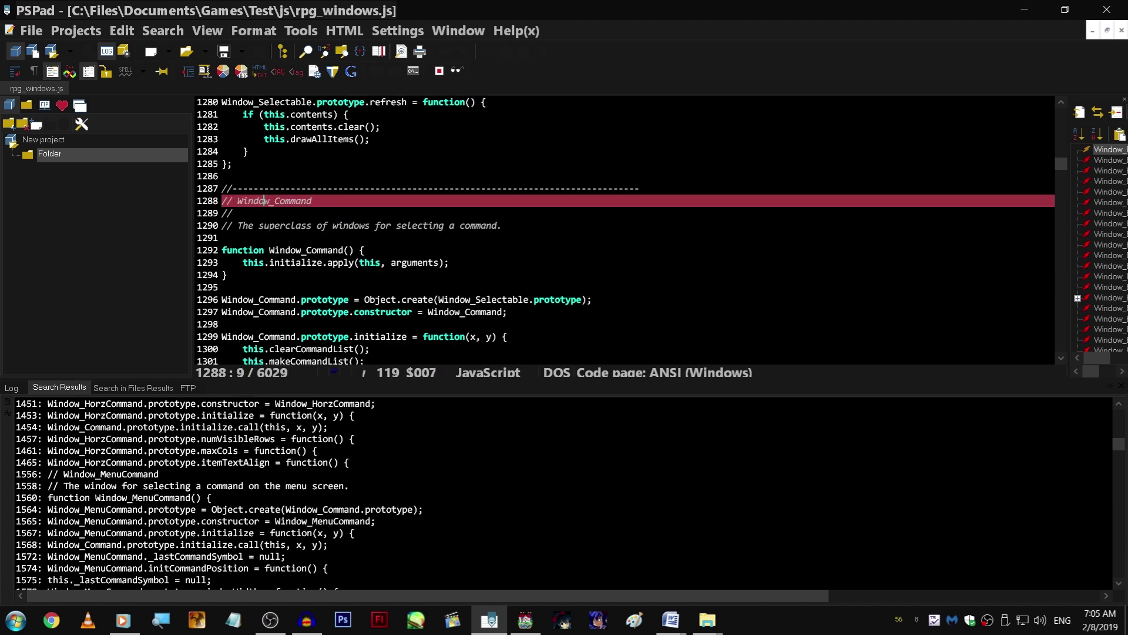
scroll(291, 226, down, 1)
key(ctrl+f)
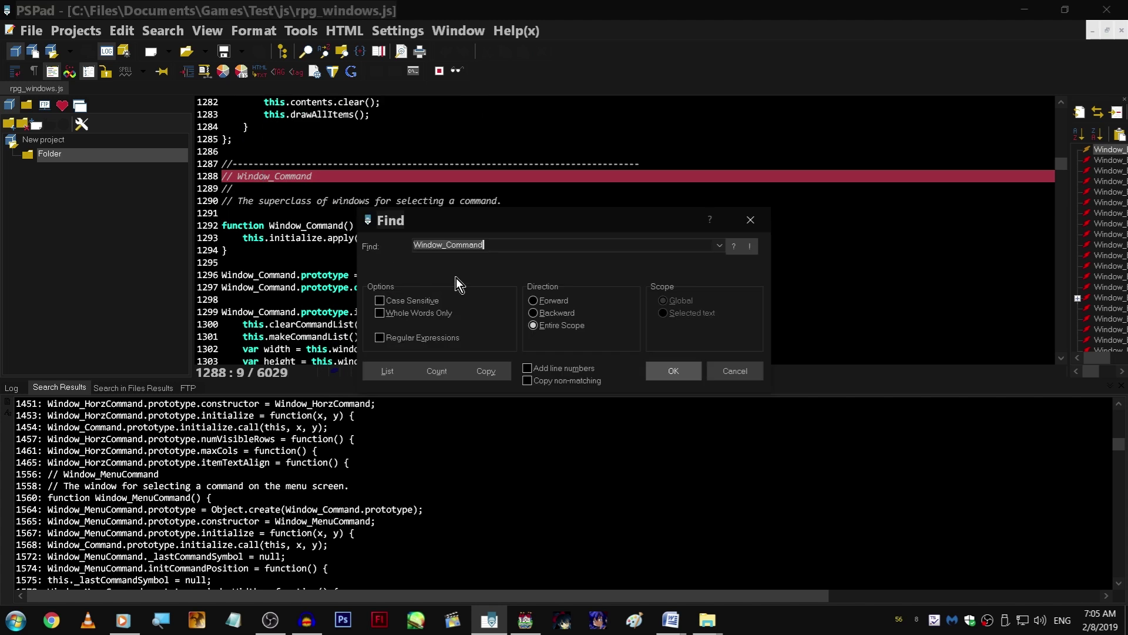
drag(452, 244, 414, 244)
text(title)
key(Return)
key(Return)
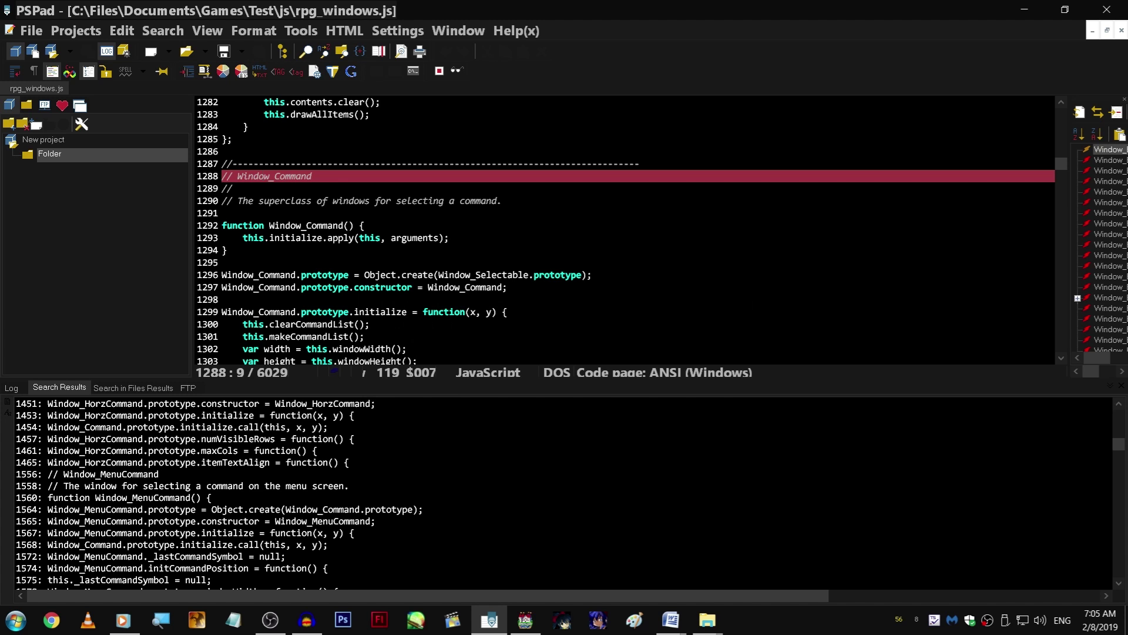
drag(1062, 165, 1066, 123)
List every 'title' match and jump to the result at line 2846
click(1068, 106)
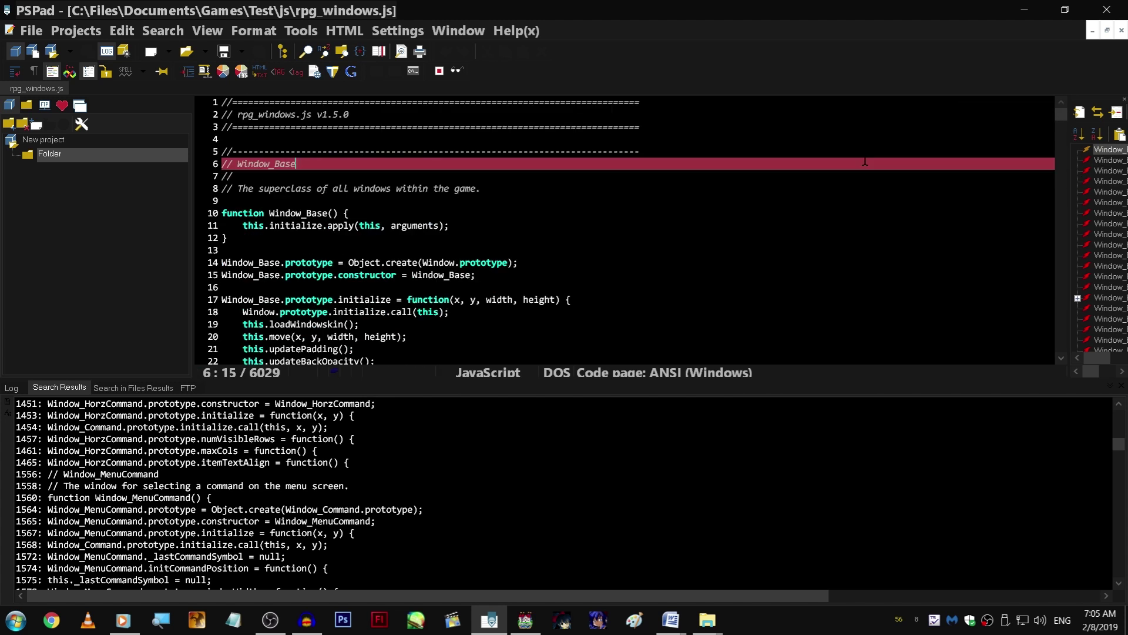
key(ctrl+f)
text(title)
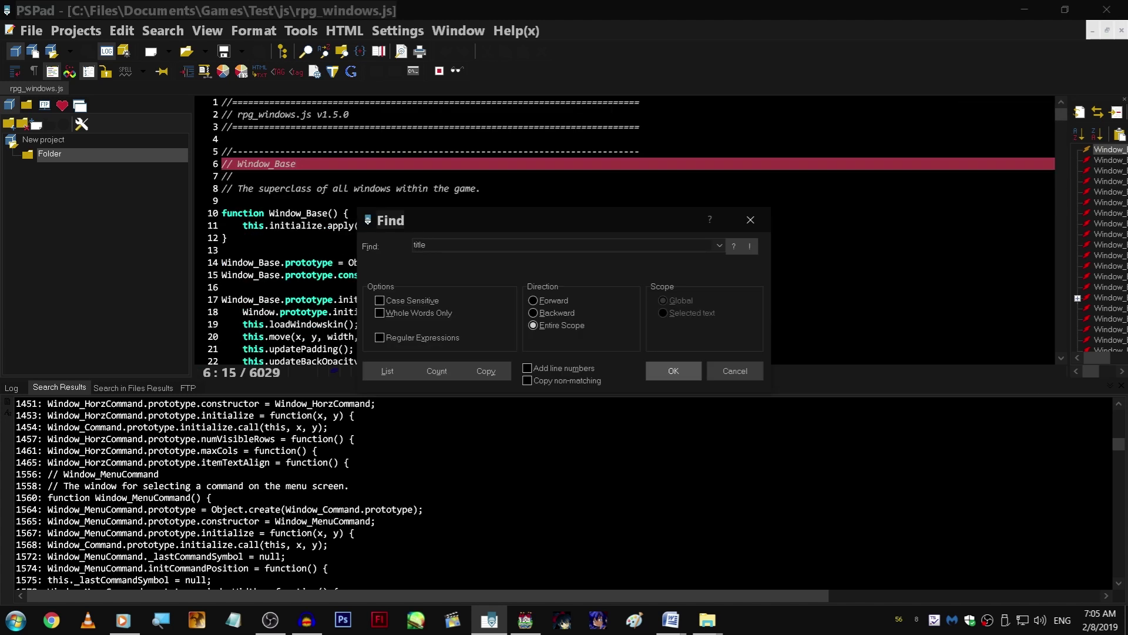
click(387, 371)
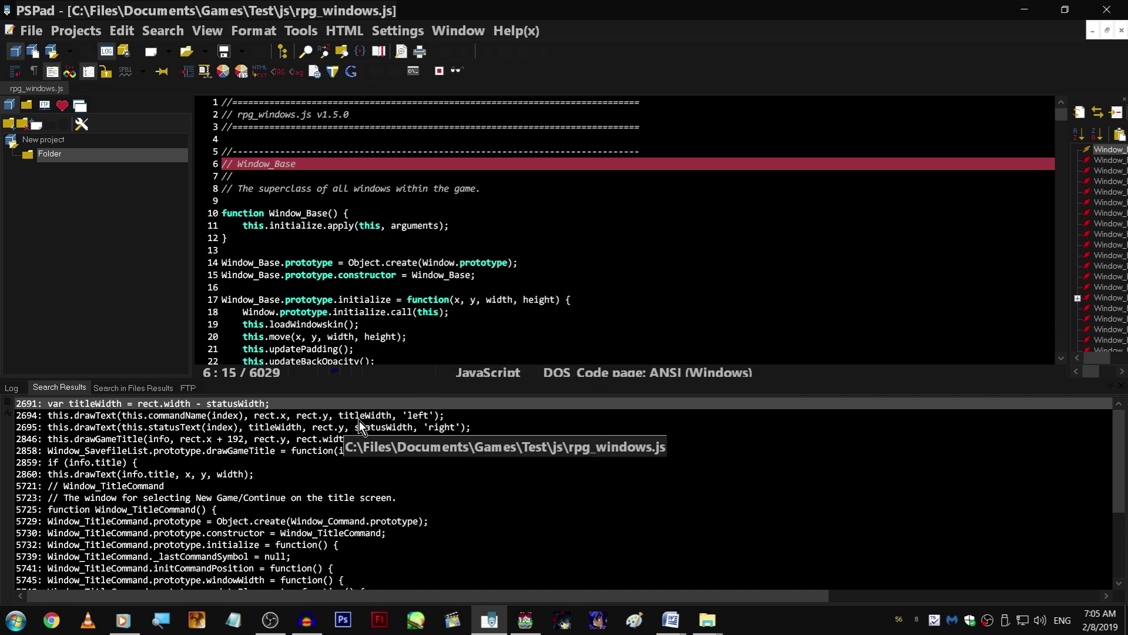
click(494, 498)
double_click(440, 438)
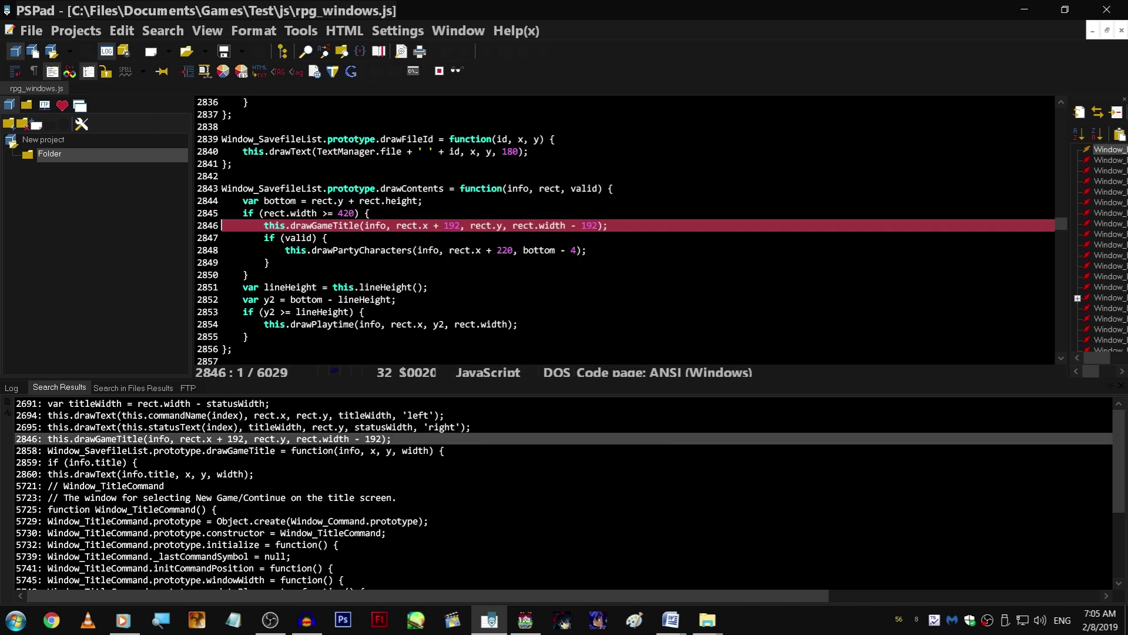
scroll(617, 229, down, 3)
scroll(617, 229, down, 3)
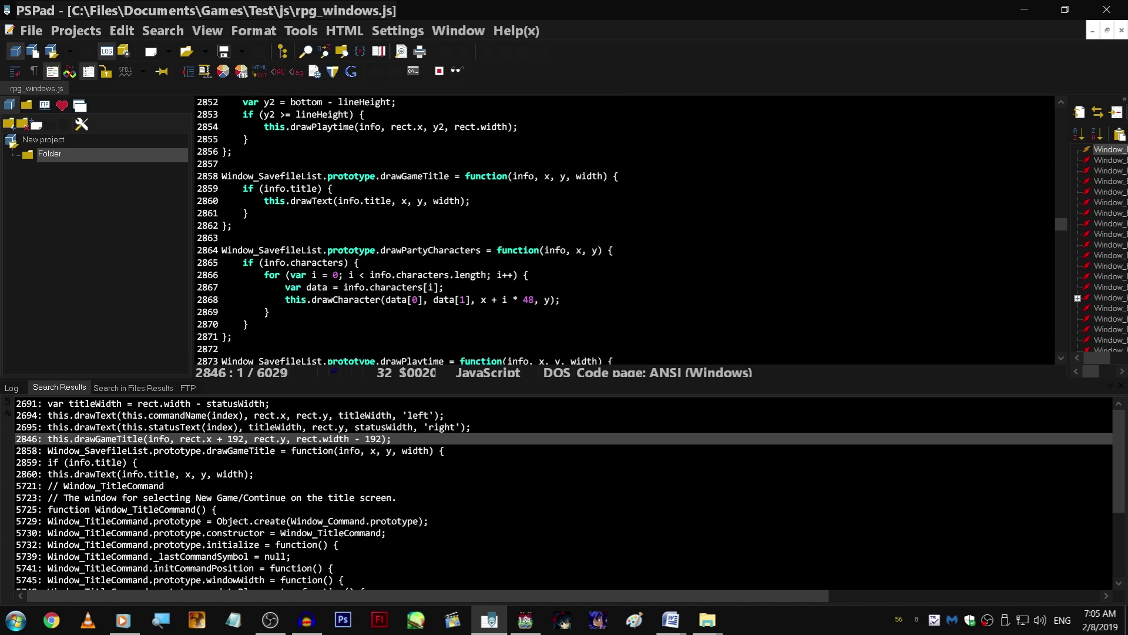
scroll(617, 230, up, 5)
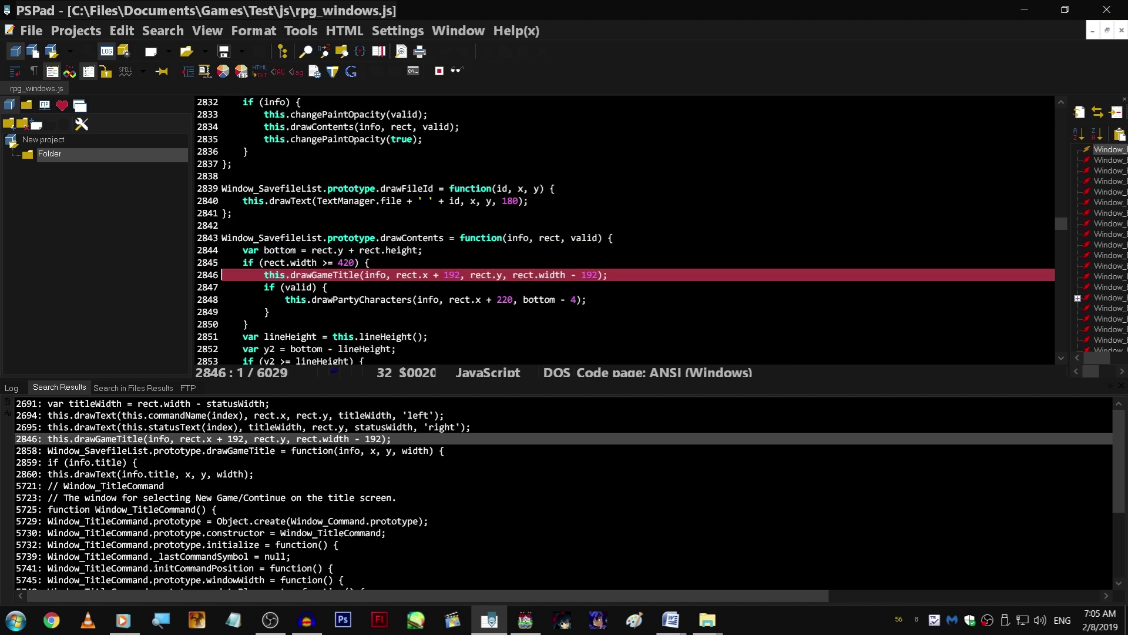
scroll(617, 229, up, 3)
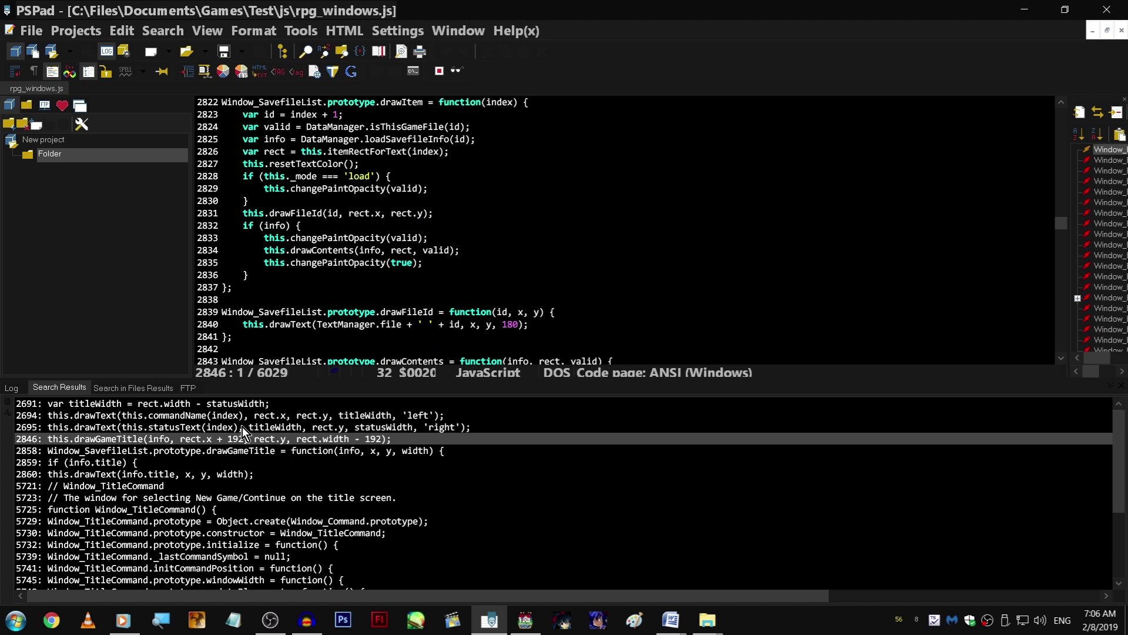
scroll(227, 450, down, 1)
Inspect Window_TitleCommand's placement lines 5750–5751, then close PSPad
double_click(202, 450)
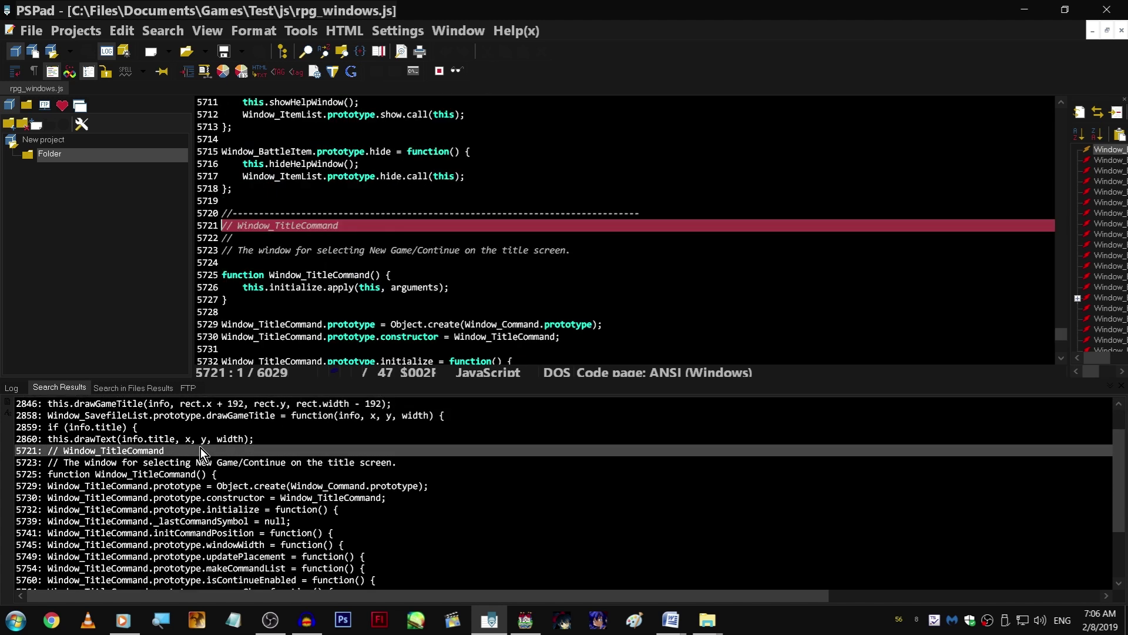
scroll(617, 230, down, 2)
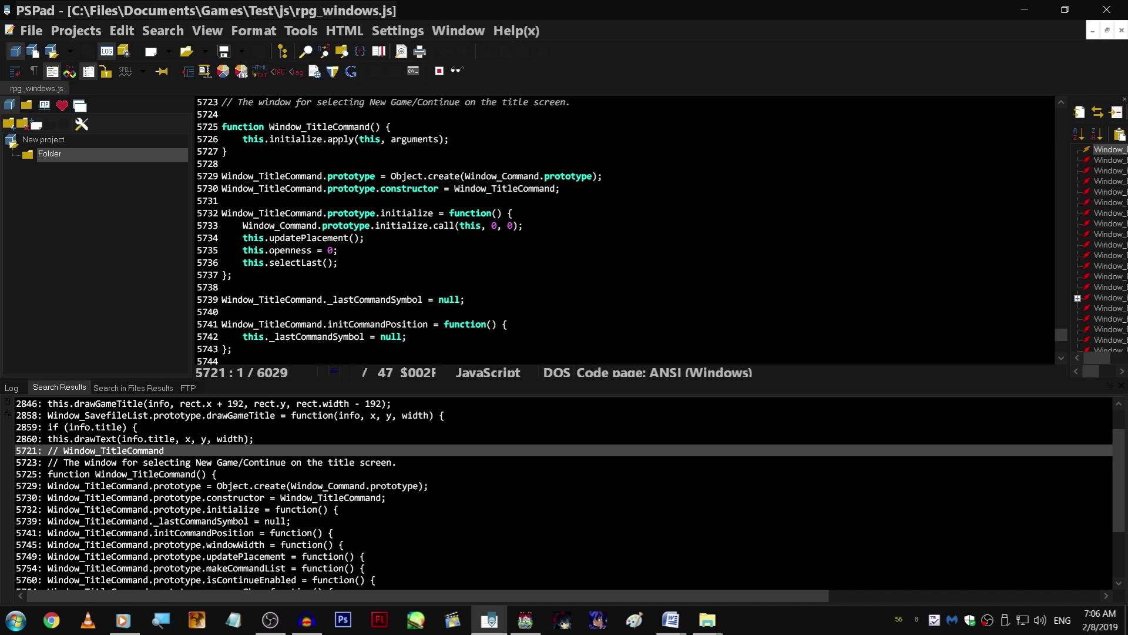
scroll(618, 229, down, 2)
scroll(618, 229, down, 1)
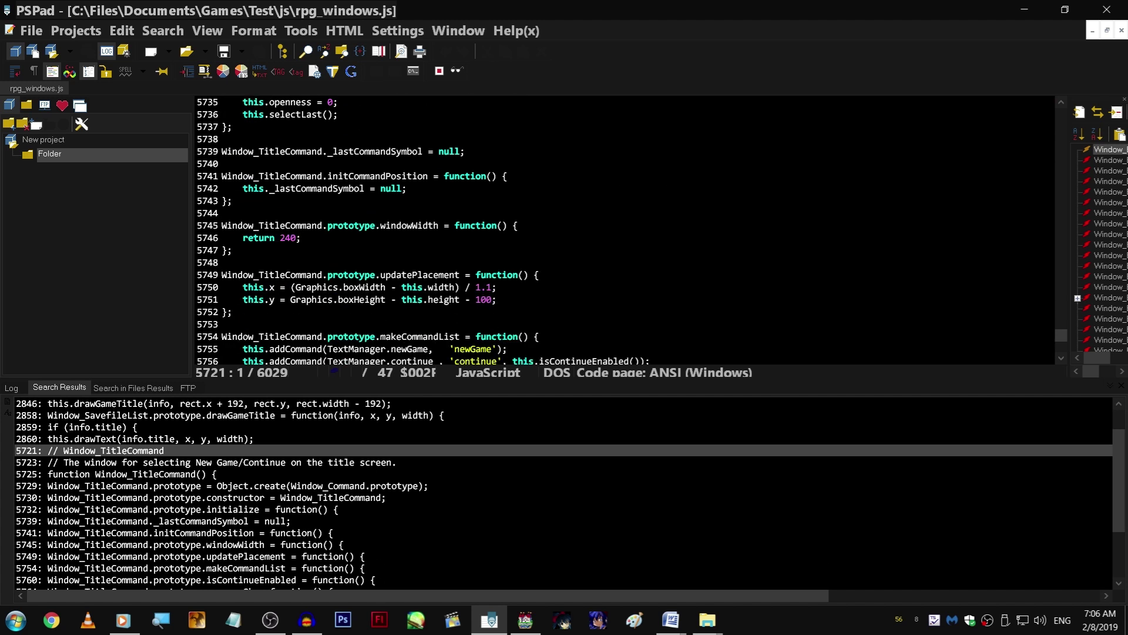
drag(496, 300, 243, 288)
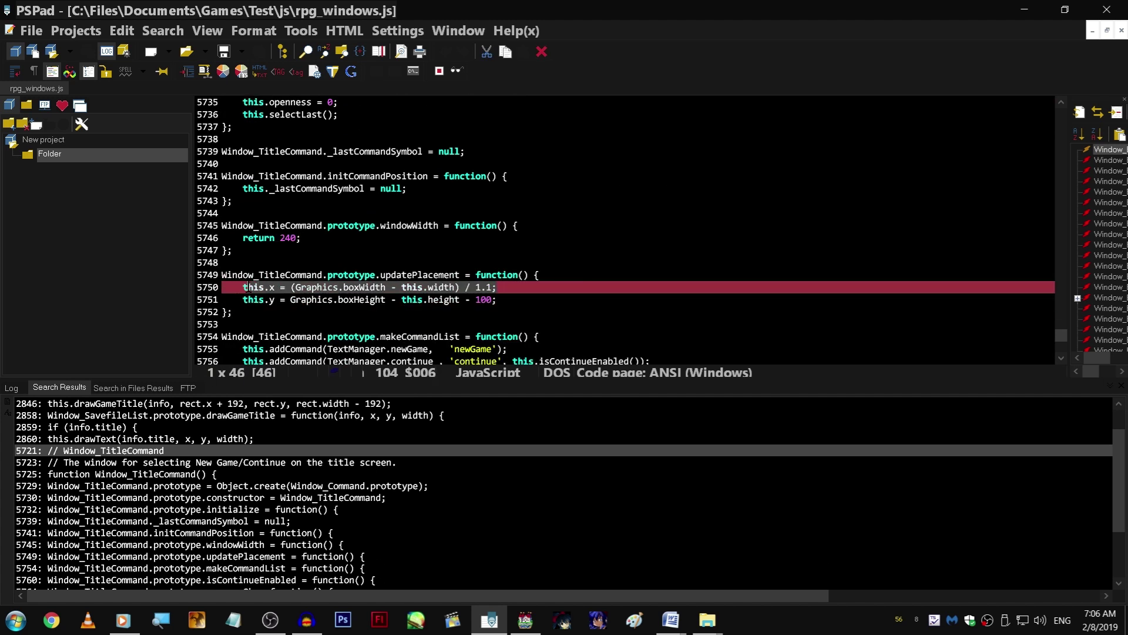
click(529, 288)
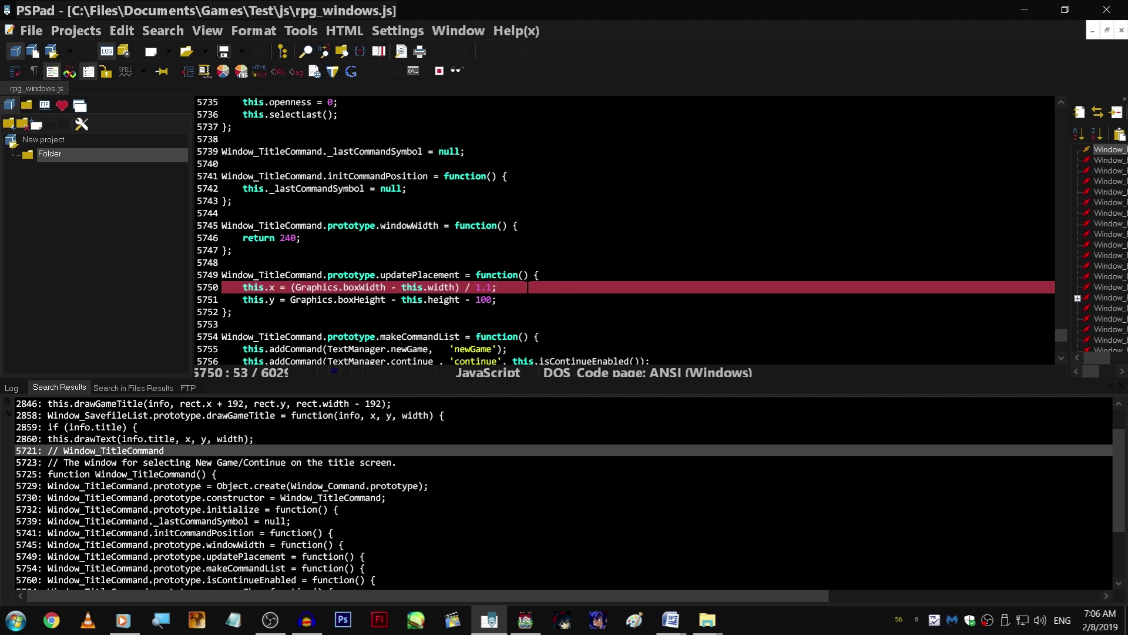
scroll(560, 288, down, 1)
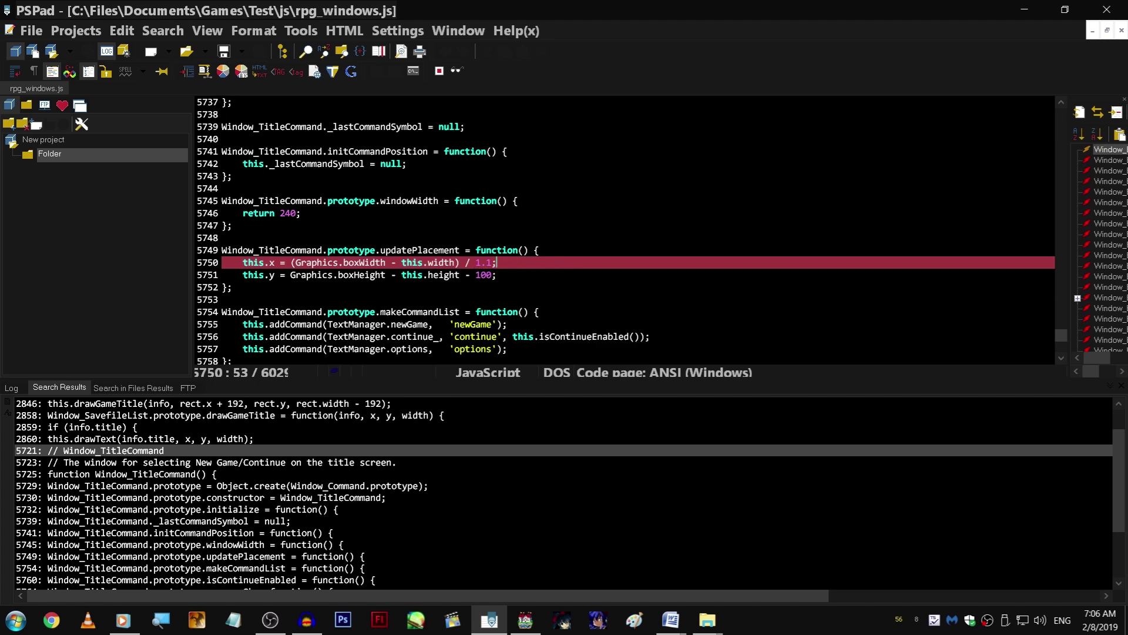
drag(498, 264, 497, 275)
click(525, 274)
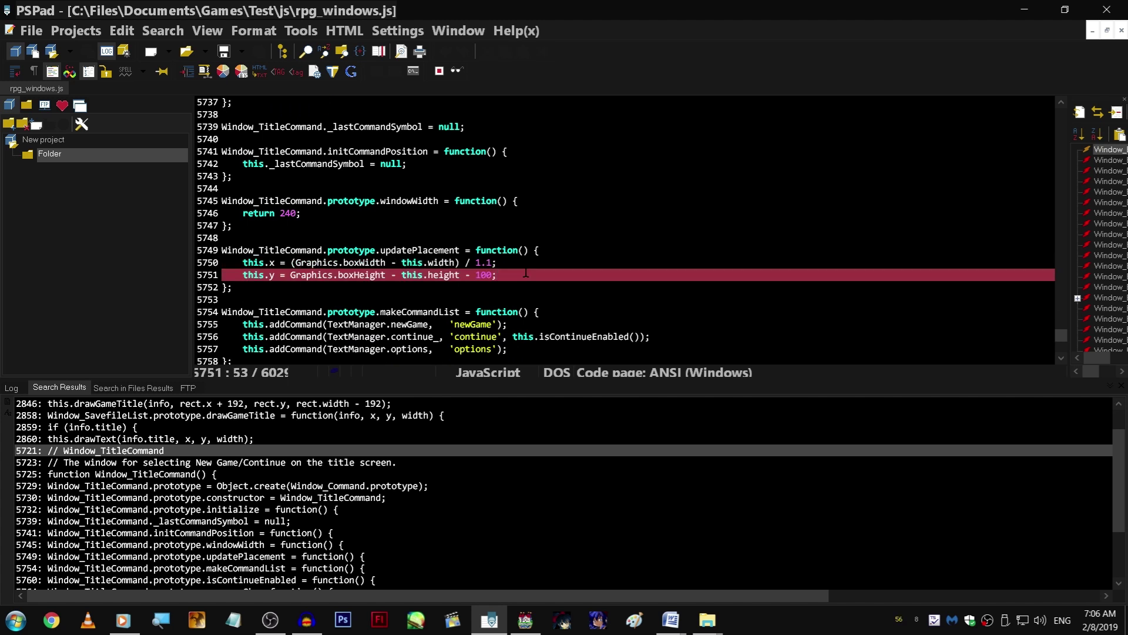
scroll(526, 274, down, 1)
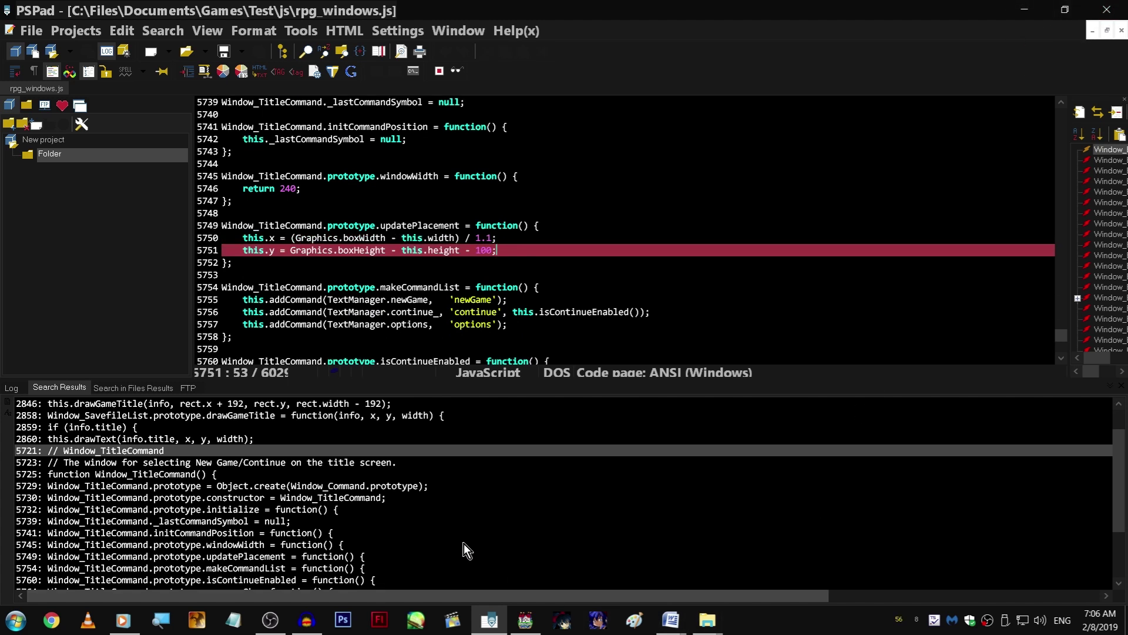
right_click(489, 619)
click(498, 584)
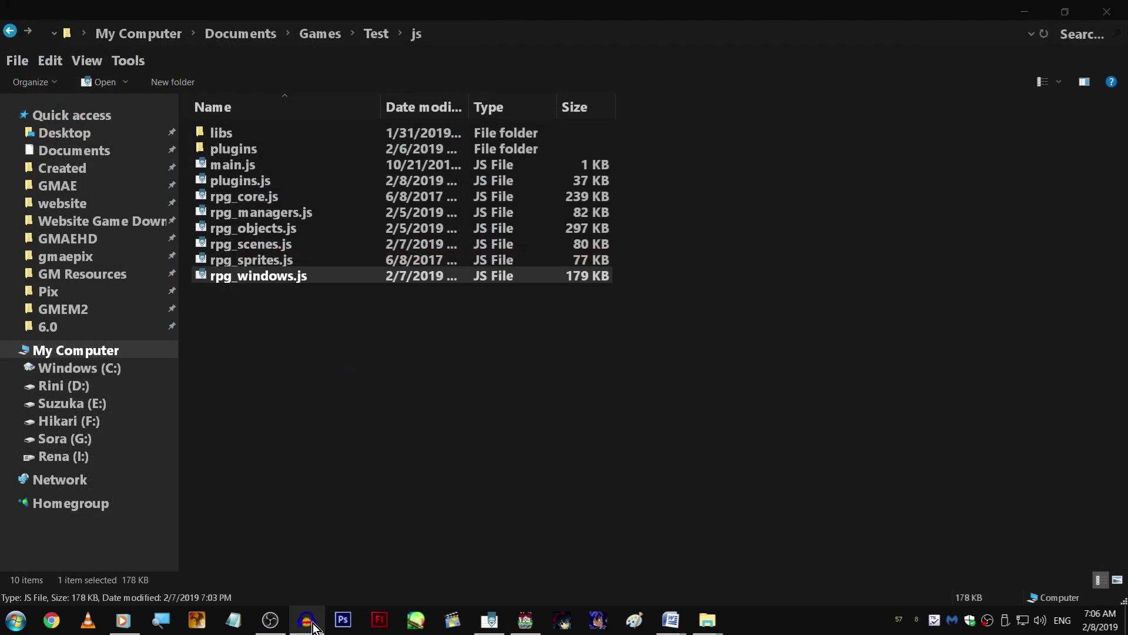
Reopen the All the scenes event's page 8 and add a 5-frame Wait after Akira's last line
click(526, 620)
double_click(183, 168)
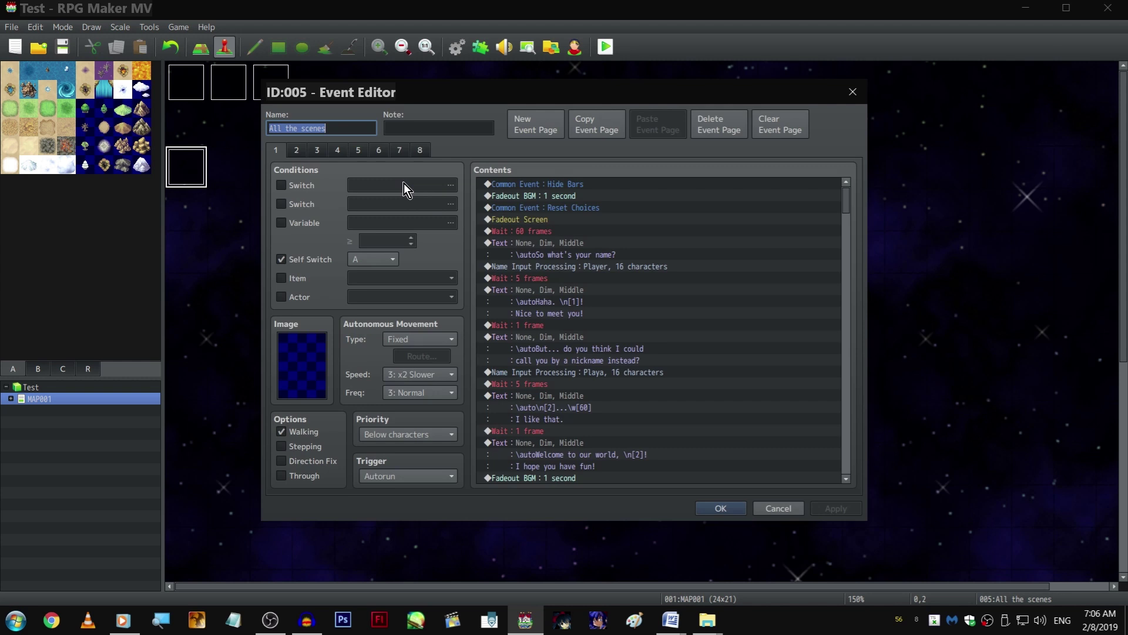
click(421, 150)
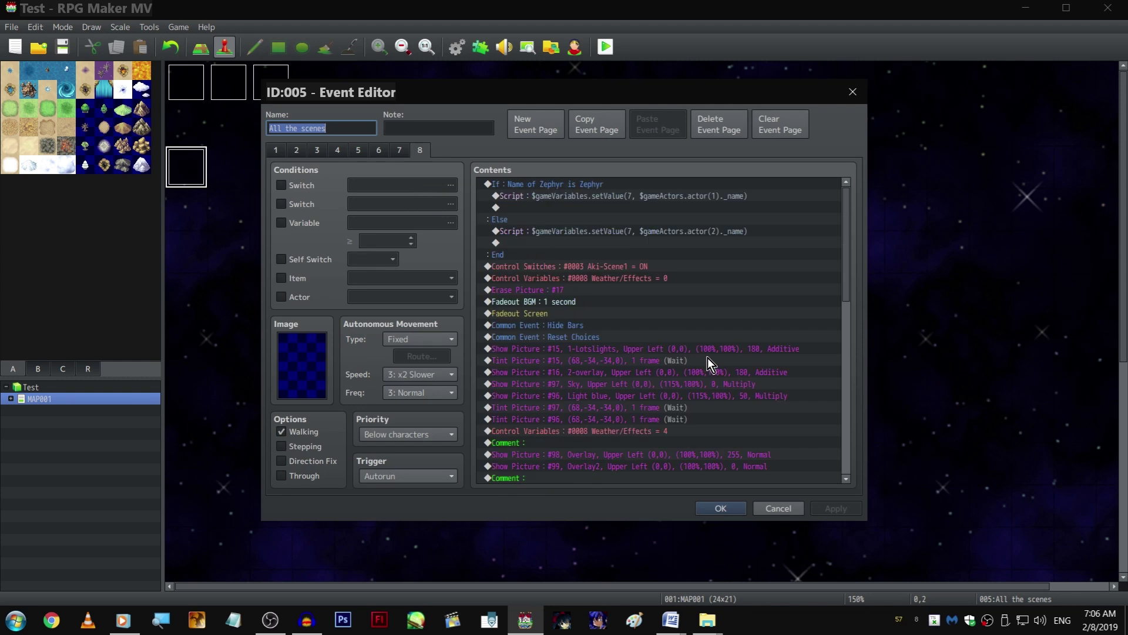
drag(847, 223, 859, 457)
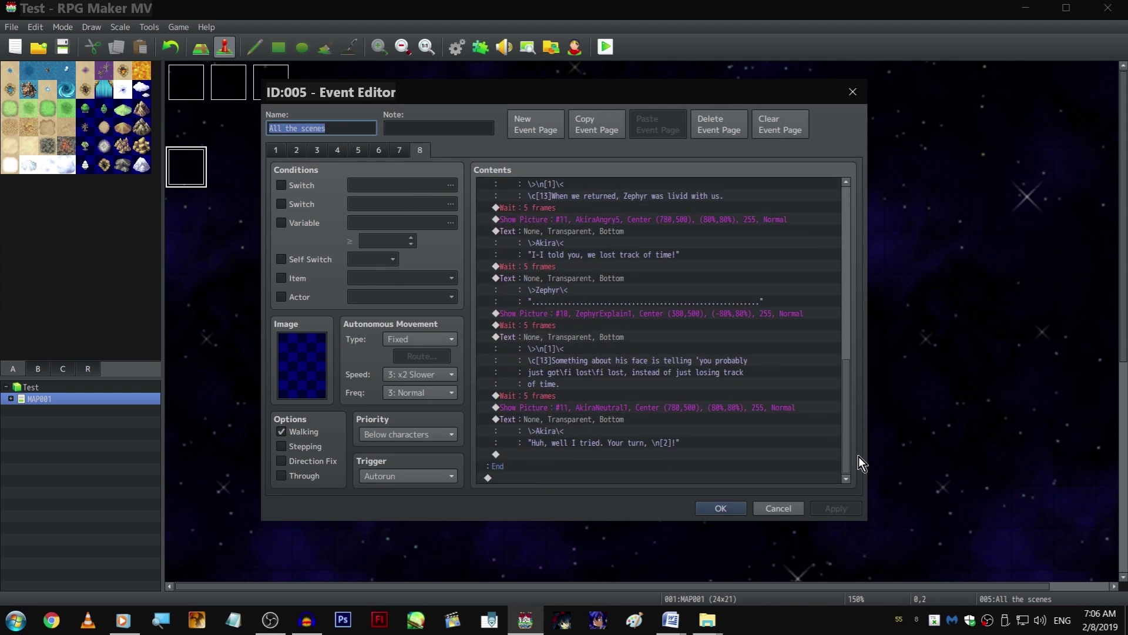
click(656, 421)
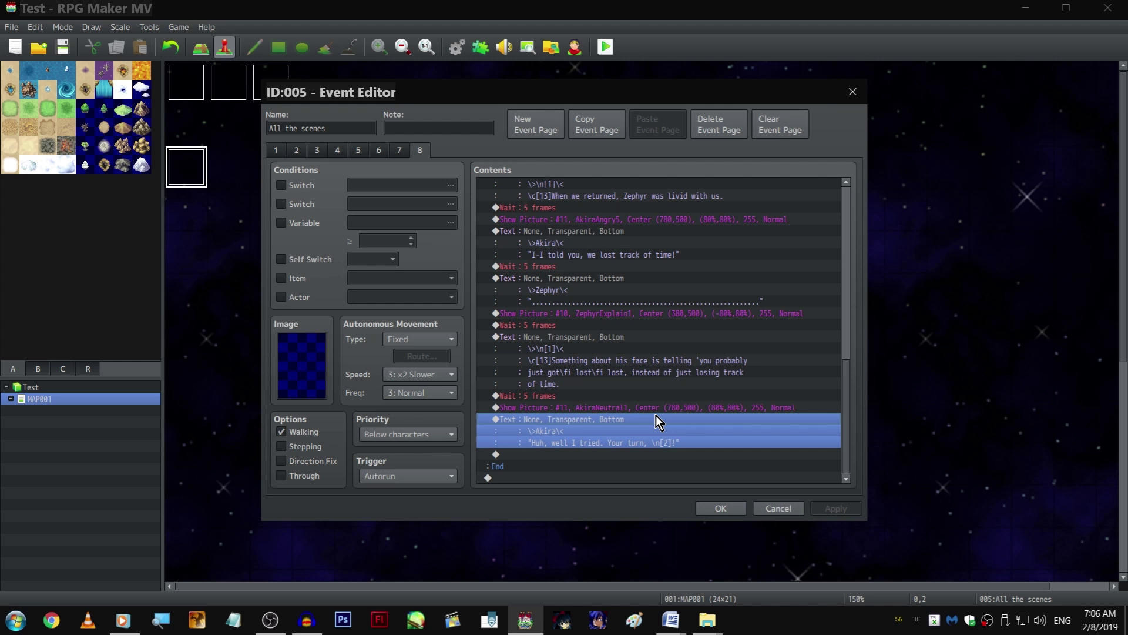
click(653, 385)
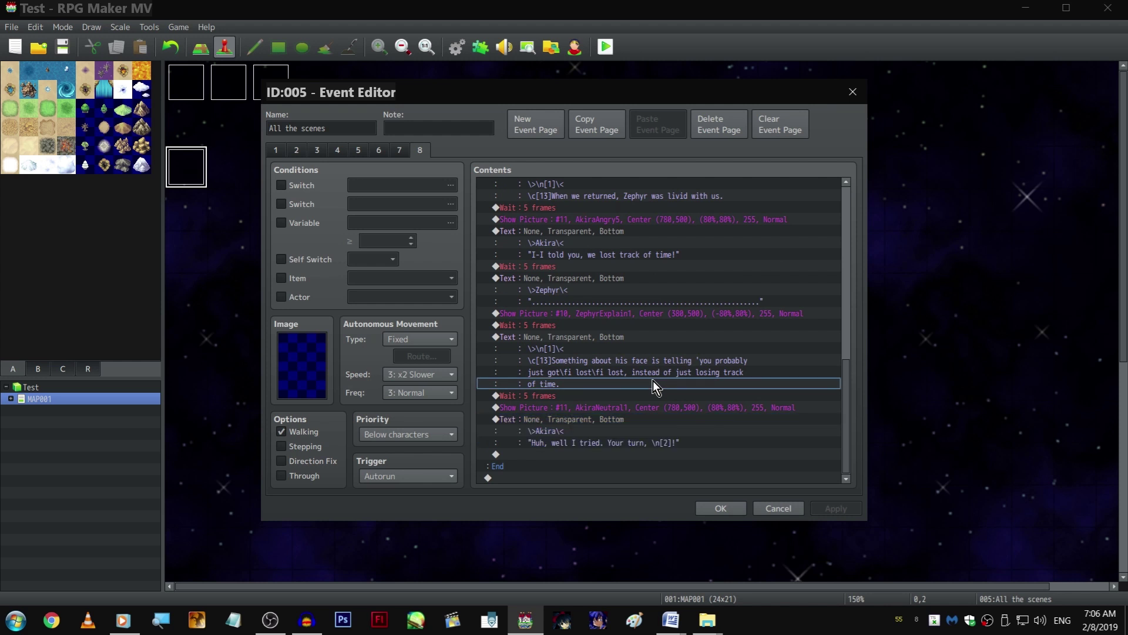
click(641, 423)
click(613, 455)
key(ctrl+v)
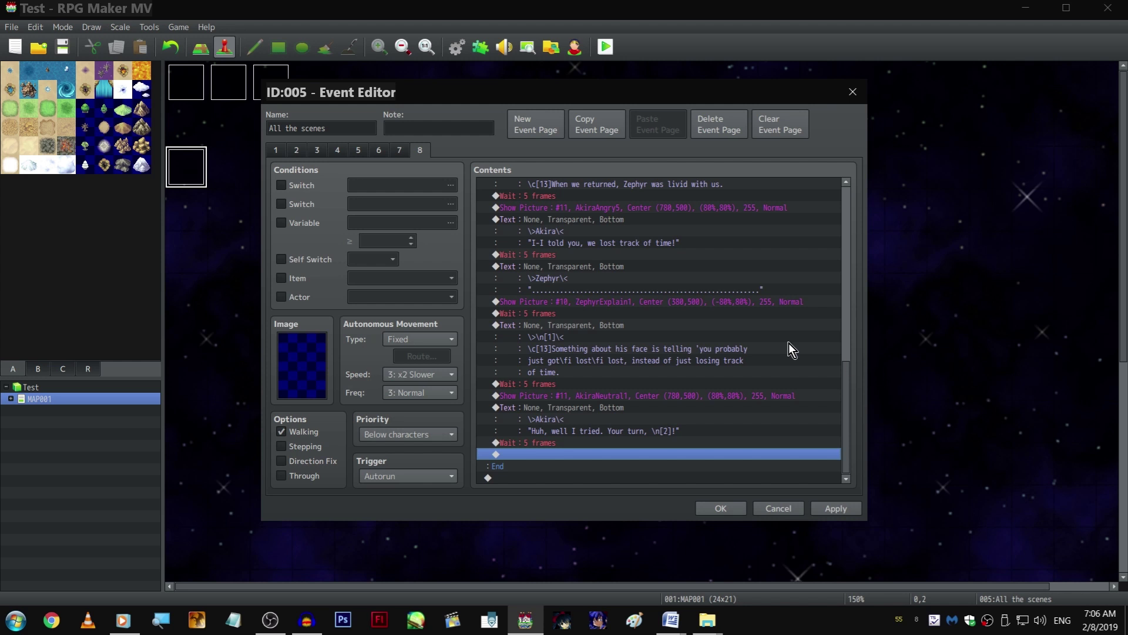
Add the player's line 'Why me!? ...I say as though I'm totally not the one responsible for this.'
click(622, 302)
click(615, 327)
click(574, 454)
key(ctrl+v)
double_click(563, 422)
drag(600, 301, 609, 323)
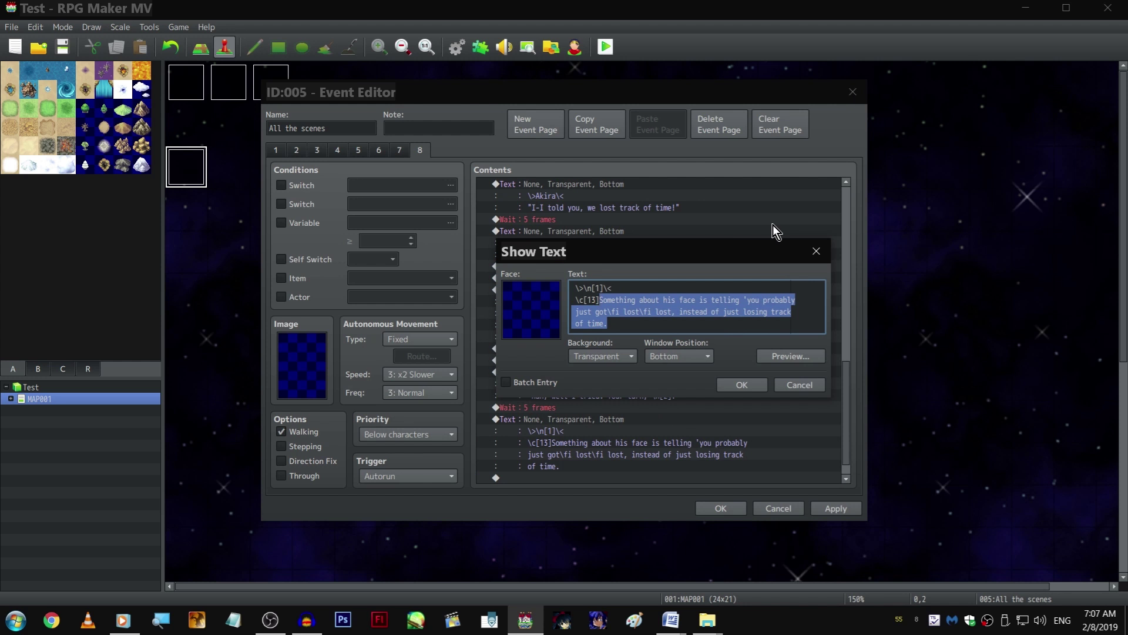
text(Why me!? )
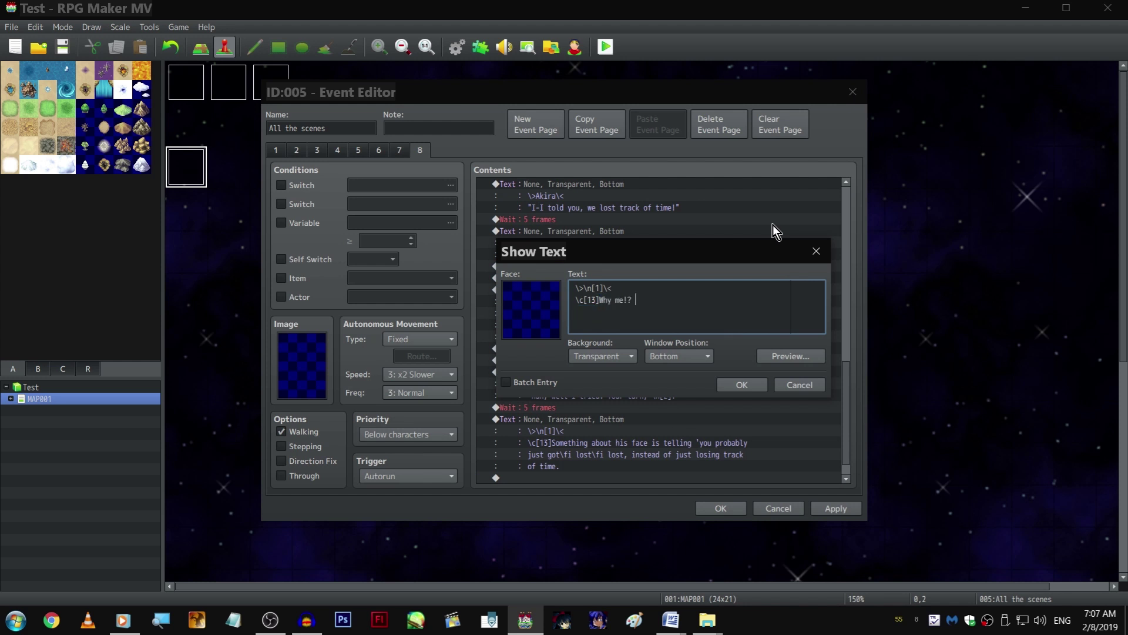
text(..)
text(I say as)
text( though I'm )
text(totally not the )
text(one res)
key(BackSpace)
key(BackSpace)
key(BackSpace)
text(respo)
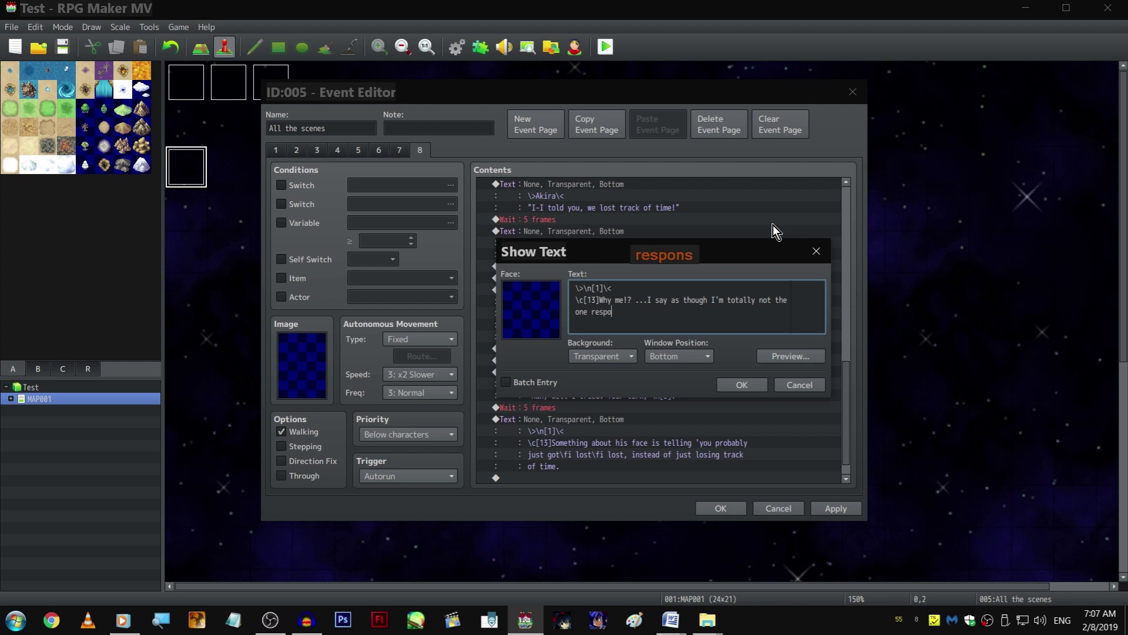
key(BackSpace)
key(BackSpace)
key(BackSpace)
text(esponsible)
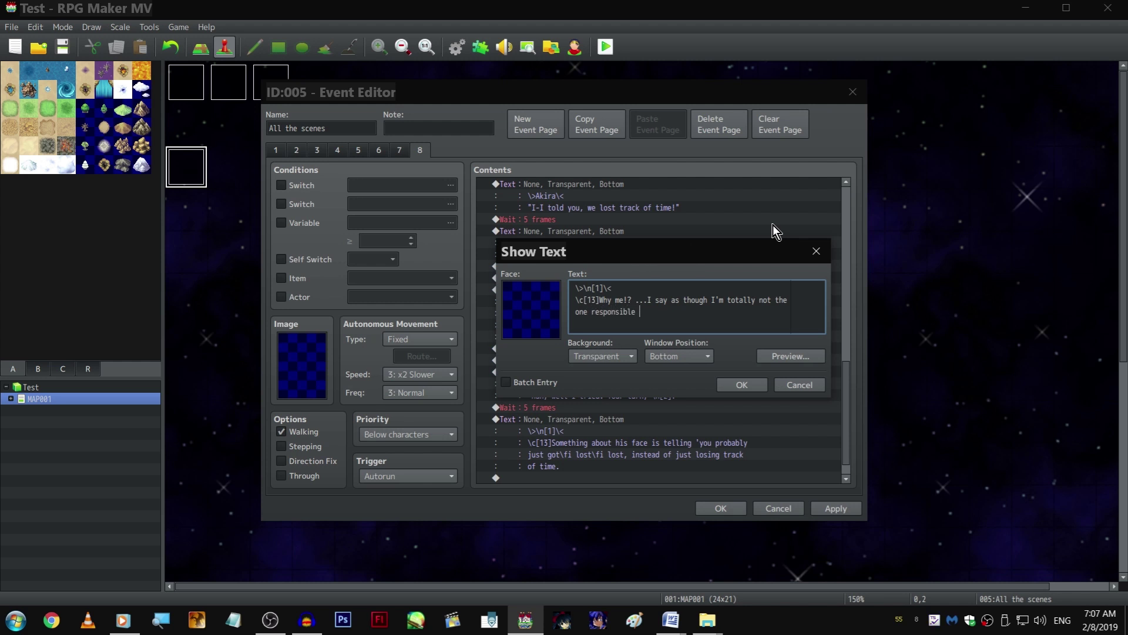
text( for this.)
key(Return)
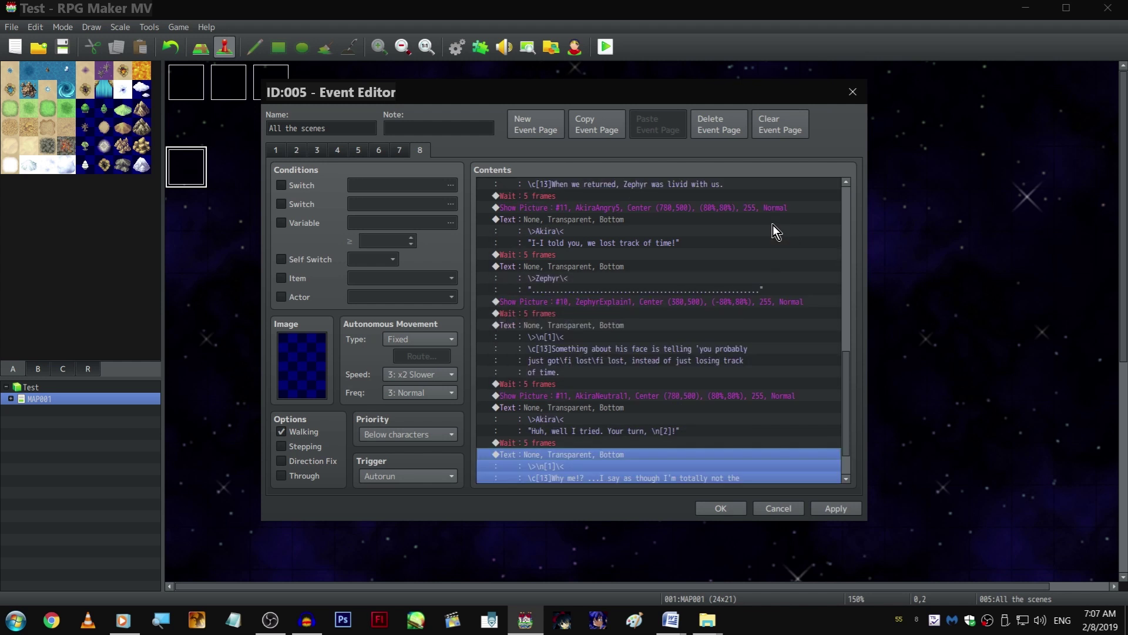
scroll(705, 397, down, 2)
Paste another 5-frame Wait after the new line
click(637, 393)
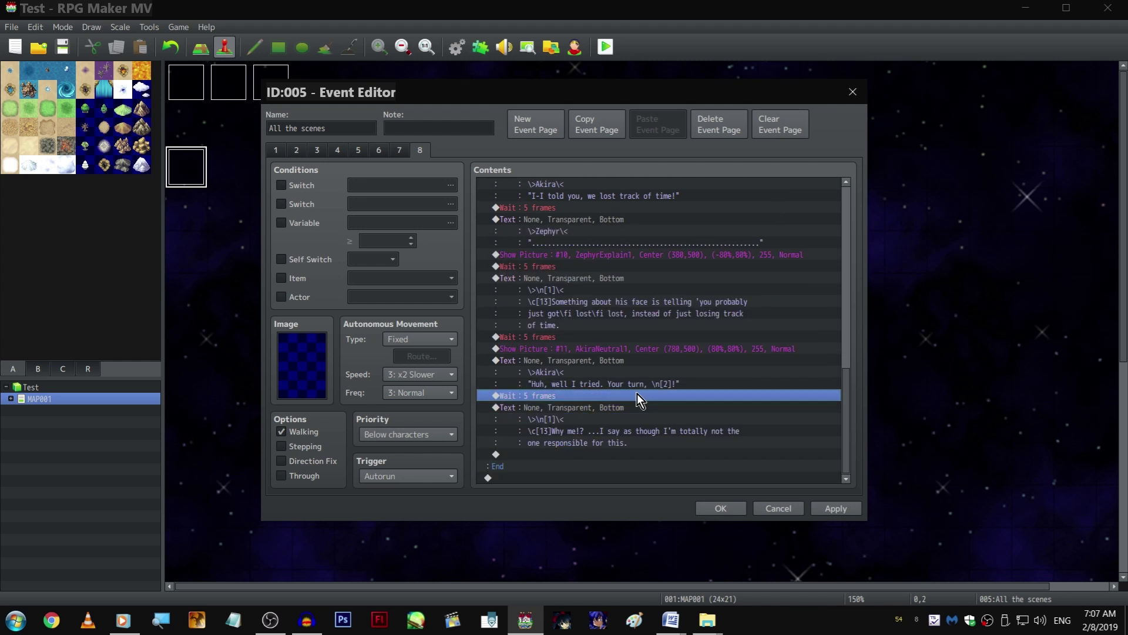
click(638, 452)
key(ctrl+v)
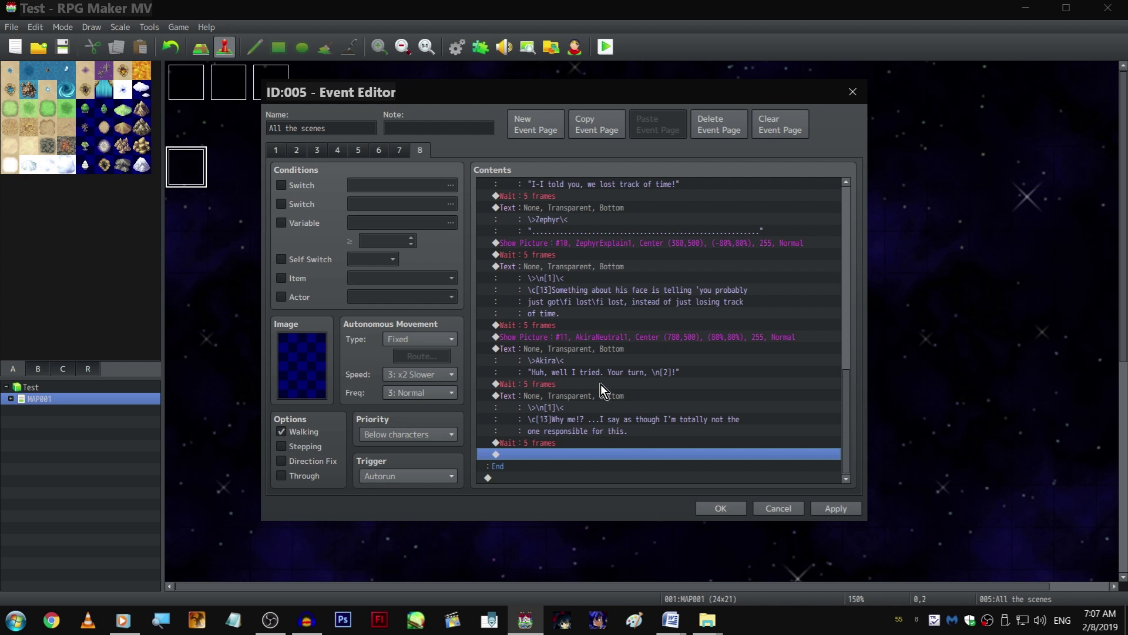
Shorten the last Wait to 1 frame and add the player's line 'S-sorry.'
double_click(590, 443)
text(1)
key(Return)
key(ctrl+c)
click(579, 458)
key(ctrl+v)
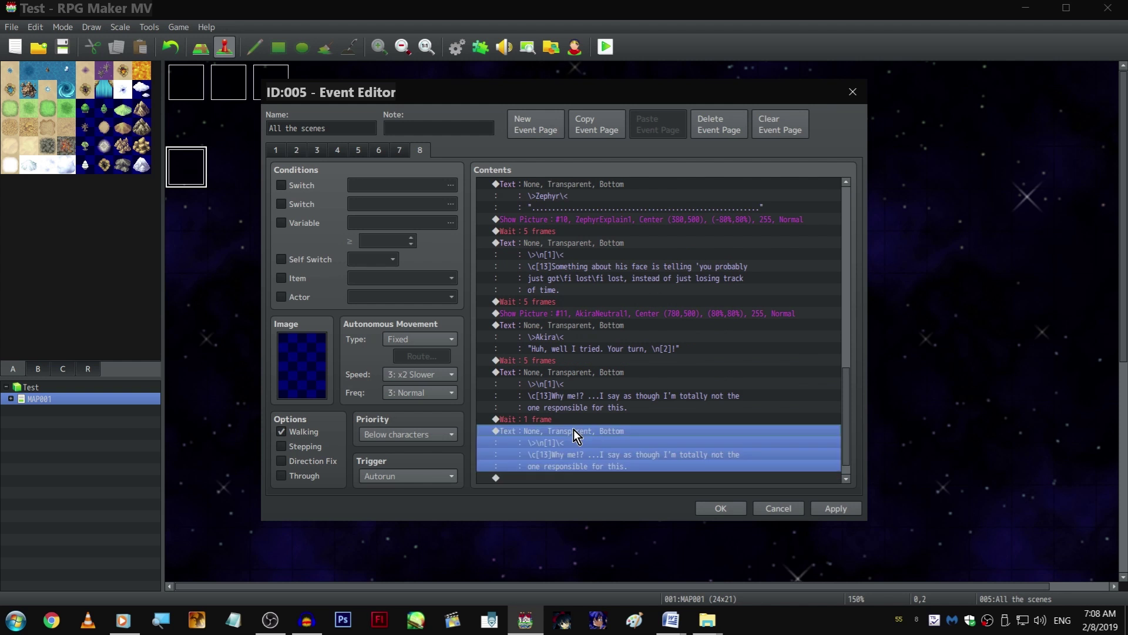
double_click(574, 430)
drag(675, 312, 601, 300)
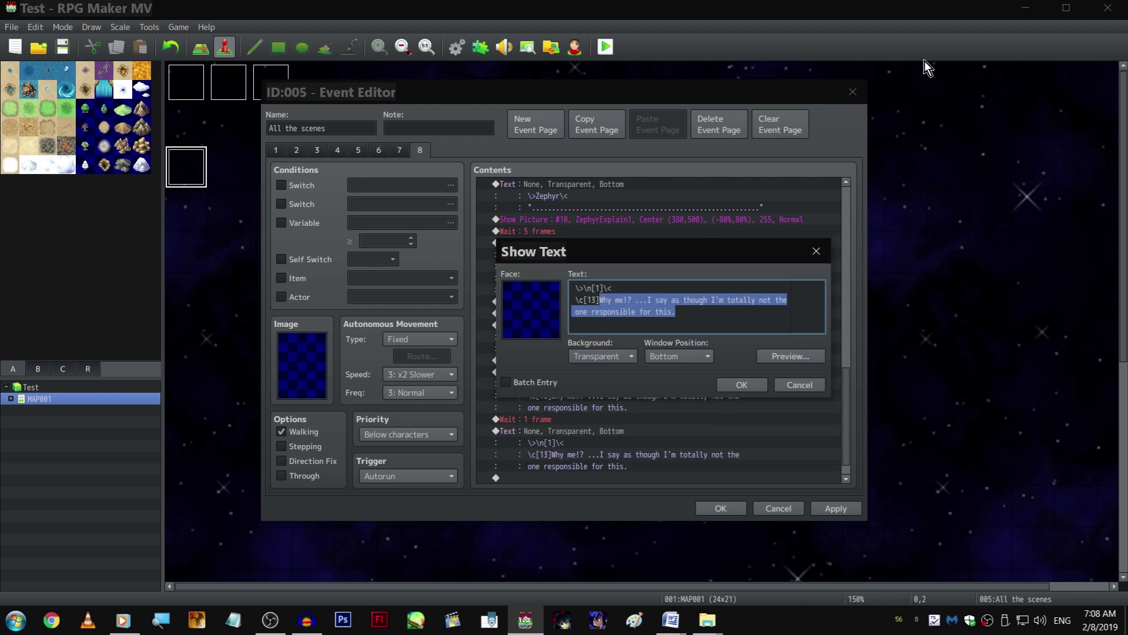
text(S-sor)
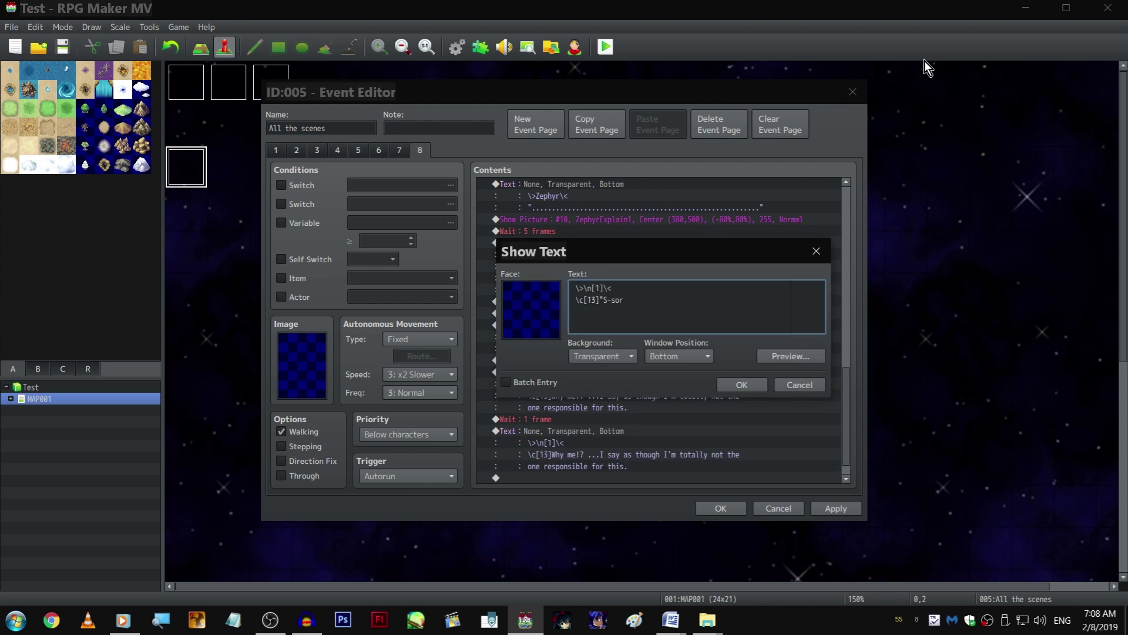
text(ry.")
key(ctrl+Return)
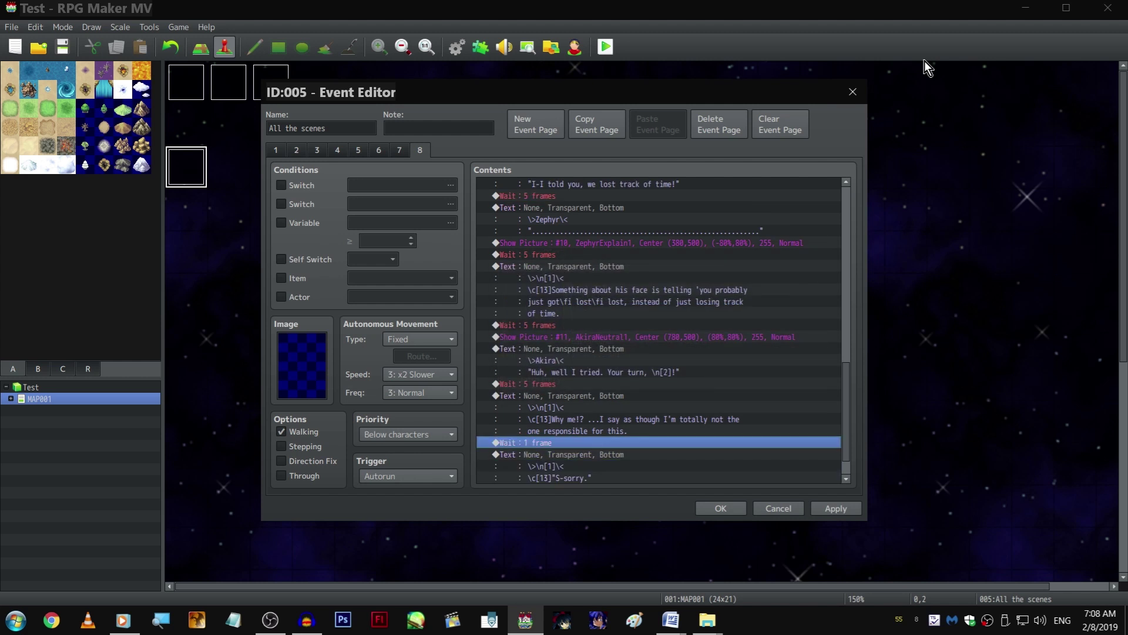
Add the line '...That was all my feeble mind could come up with.'
key(Down)
key(Down)
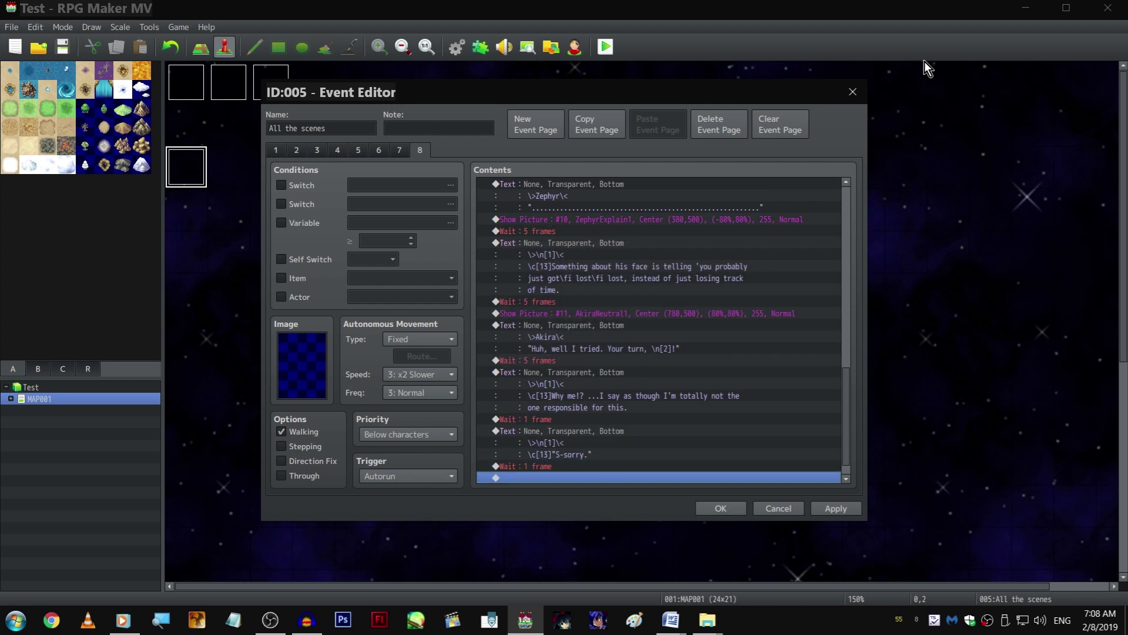
key(ctrl+v)
key(space)
key(shift+End)
key(shift+Left)
key(shift+Left)
key(BackSpace)
text(T)
key(BackSpace)
key(BackSpace)
key(BackSpace)
text(..Tha)
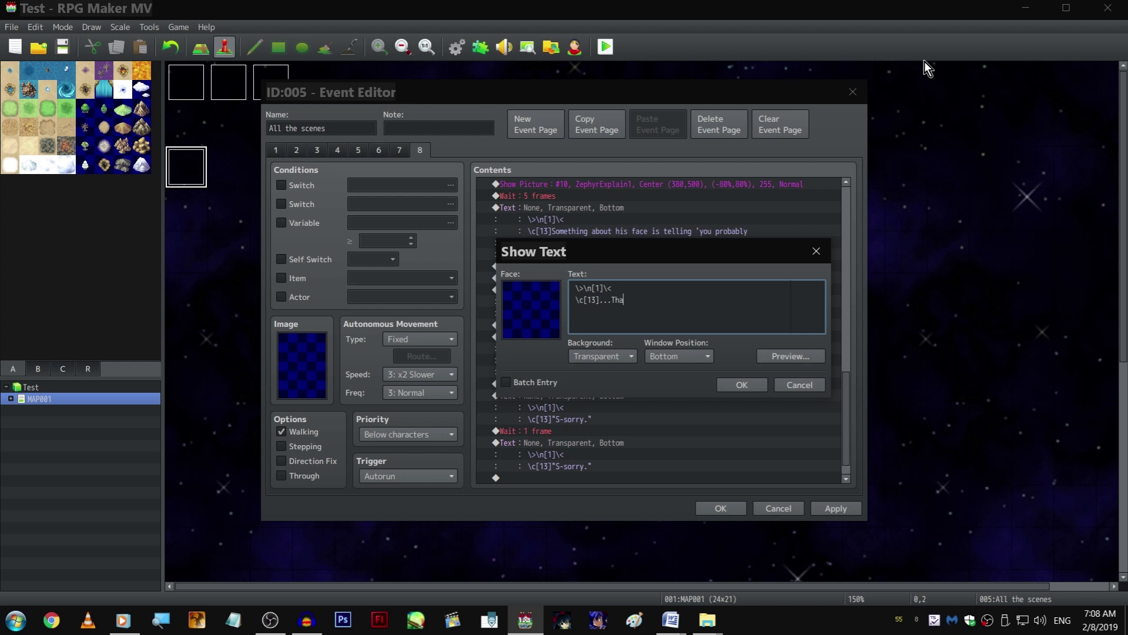
text(t aThat was all my feebl)
text(e mind could c)
text(ome up with.)
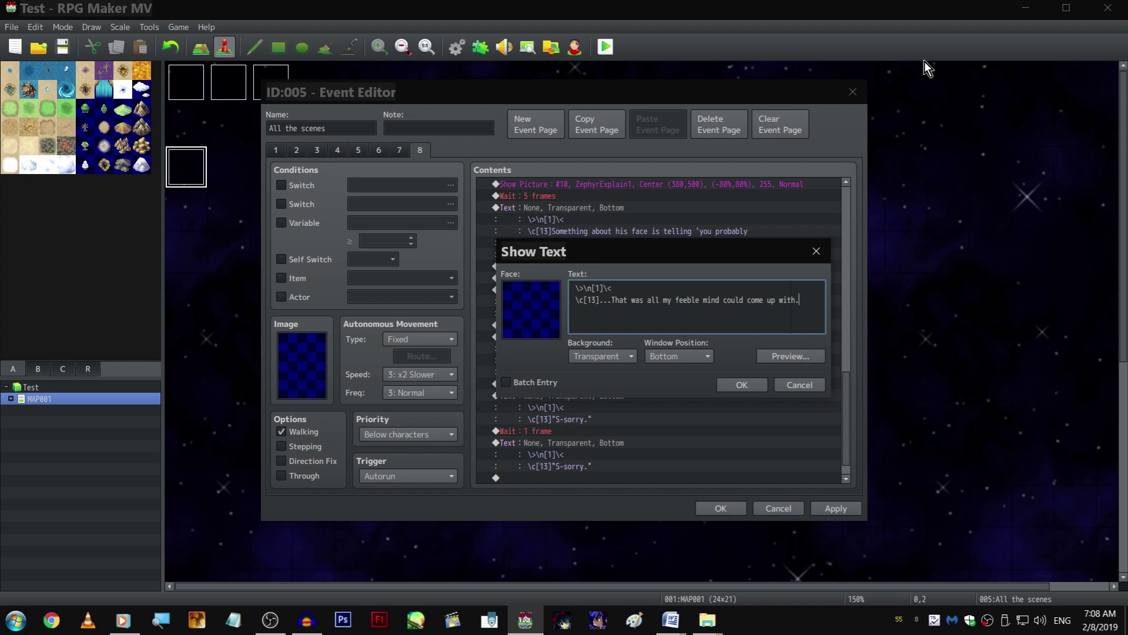
key(ctrl+Return)
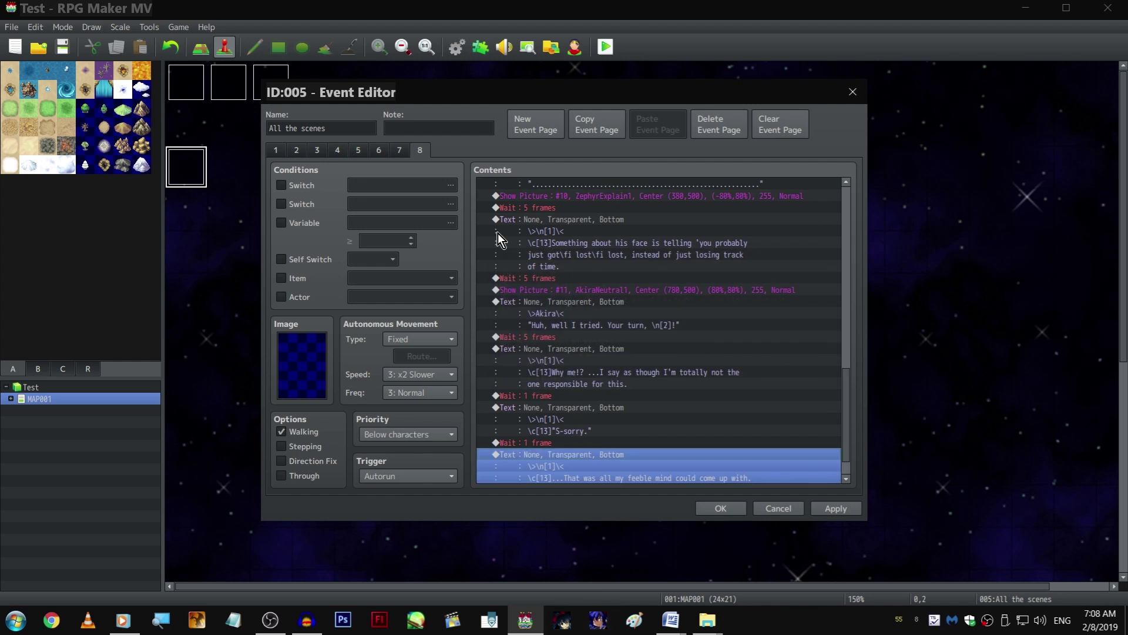
scroll(733, 357, up, 3)
scroll(739, 363, up, 3)
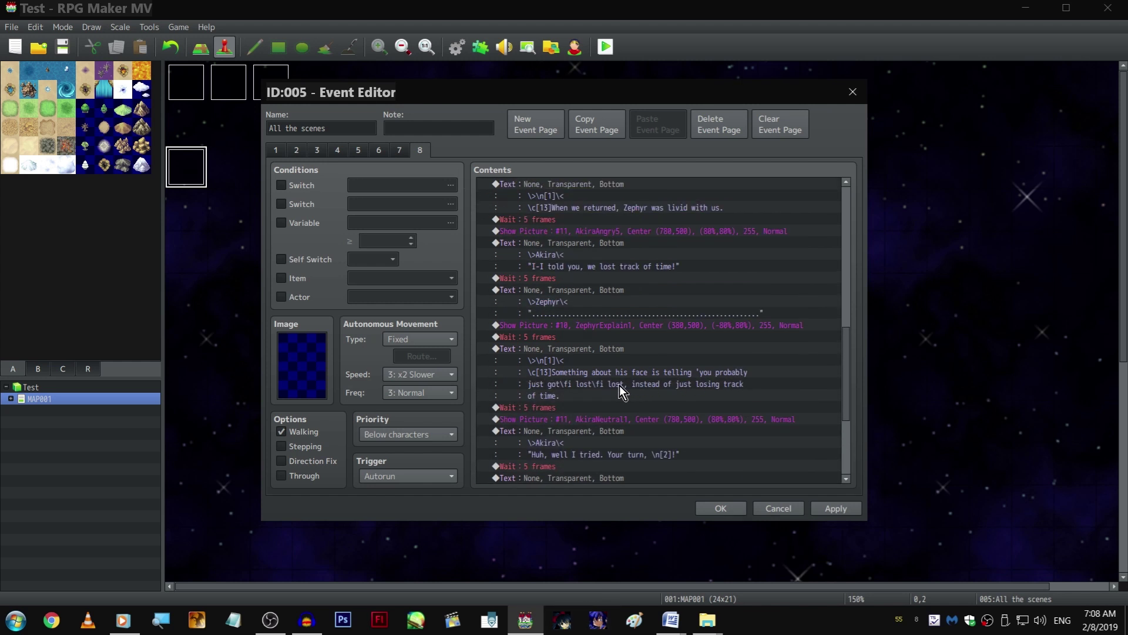
scroll(589, 348, down, 2)
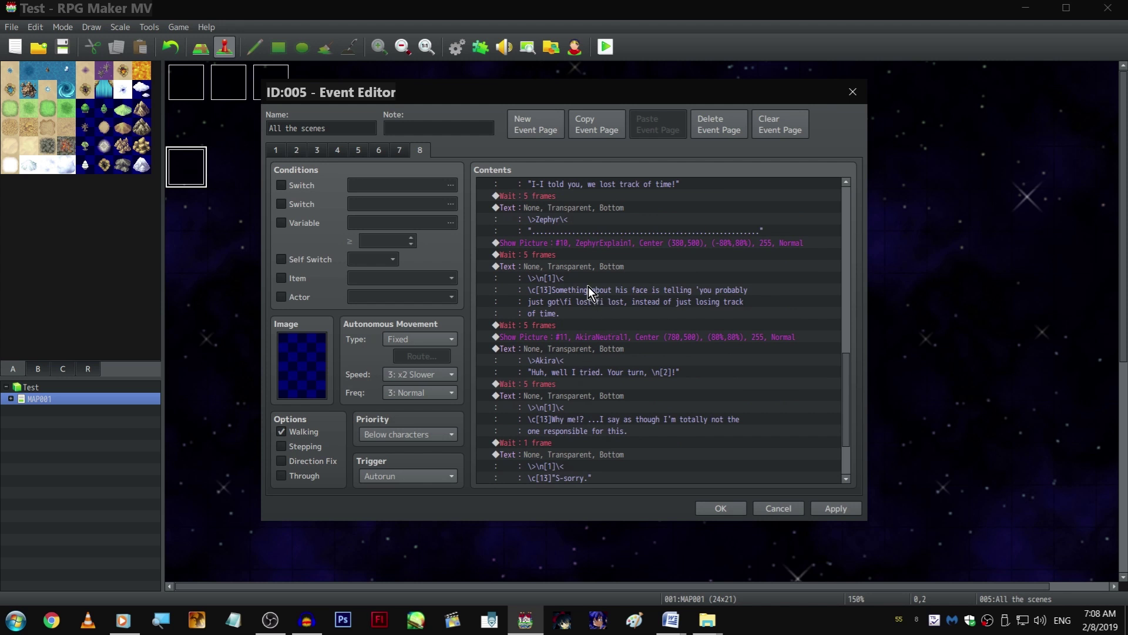
Duplicate the 'Something about his face' monologue and make the Wait between the copies 1 frame
click(620, 265)
key(ctrl+c)
key(ctrl+v)
key(ctrl+c)
click(586, 325)
key(ctrl+v)
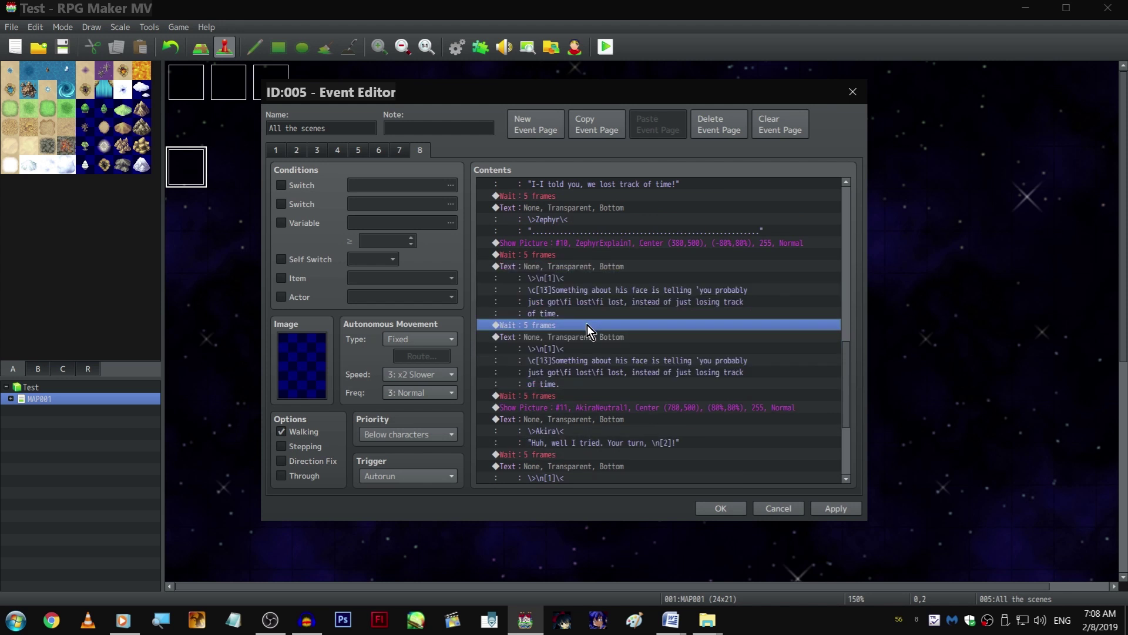
double_click(590, 328)
text(1)
key(Return)
click(215, 620)
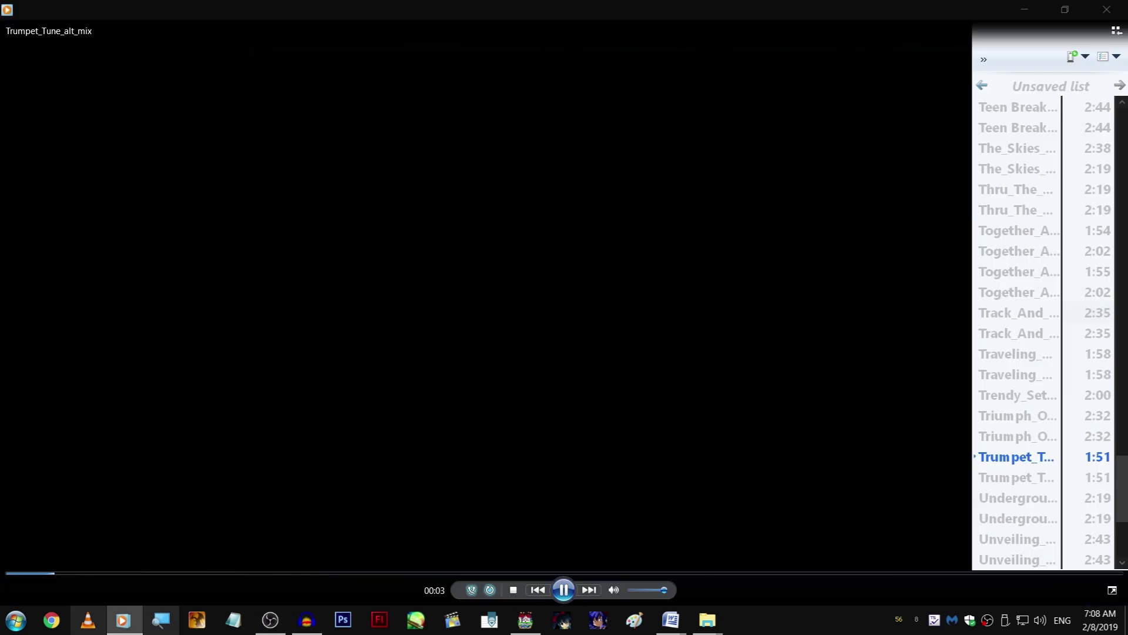
click(492, 463)
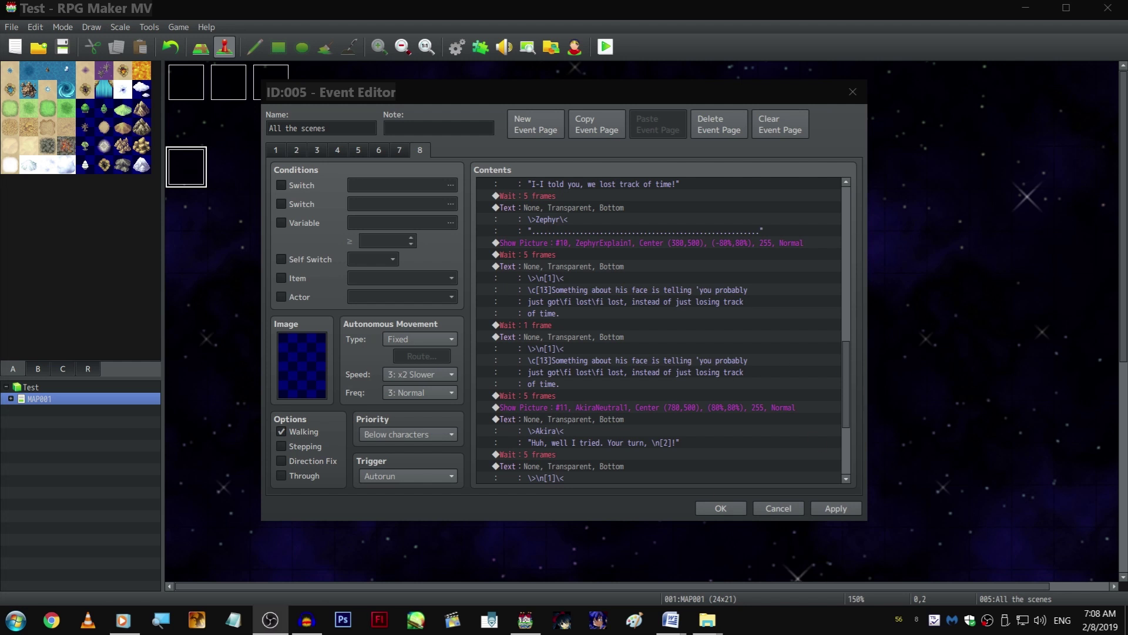
scroll(756, 329, down, 4)
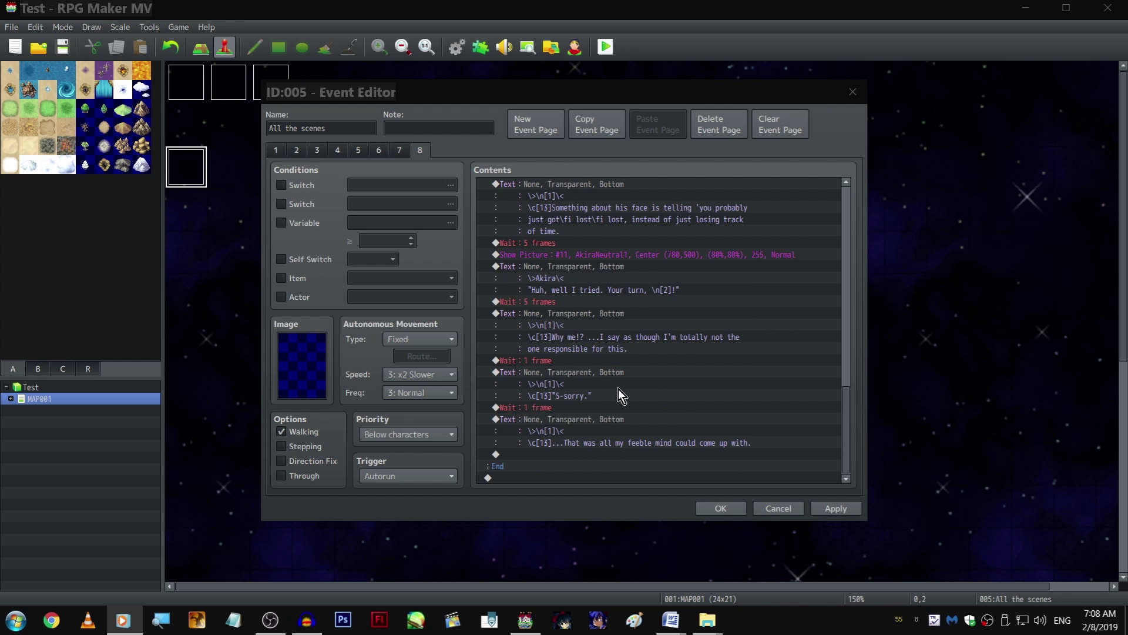
scroll(645, 311, up, 1)
Rewrite the duplicated face monologue as 'Not that I blame him... I'd be pretty unhappy too.'
double_click(639, 267)
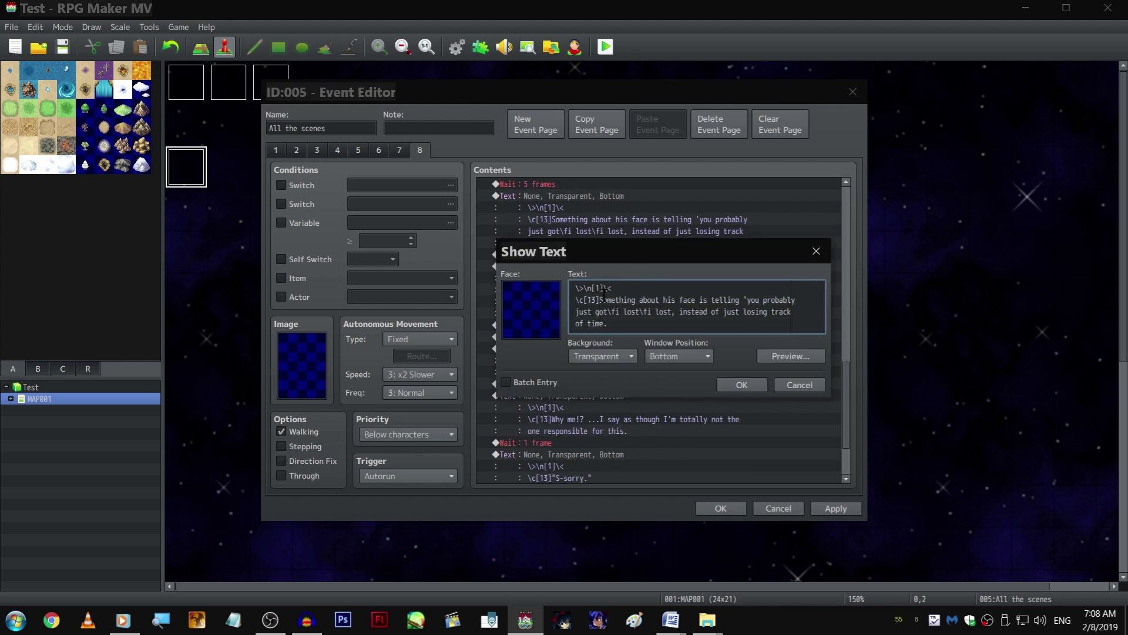
drag(600, 301, 608, 323)
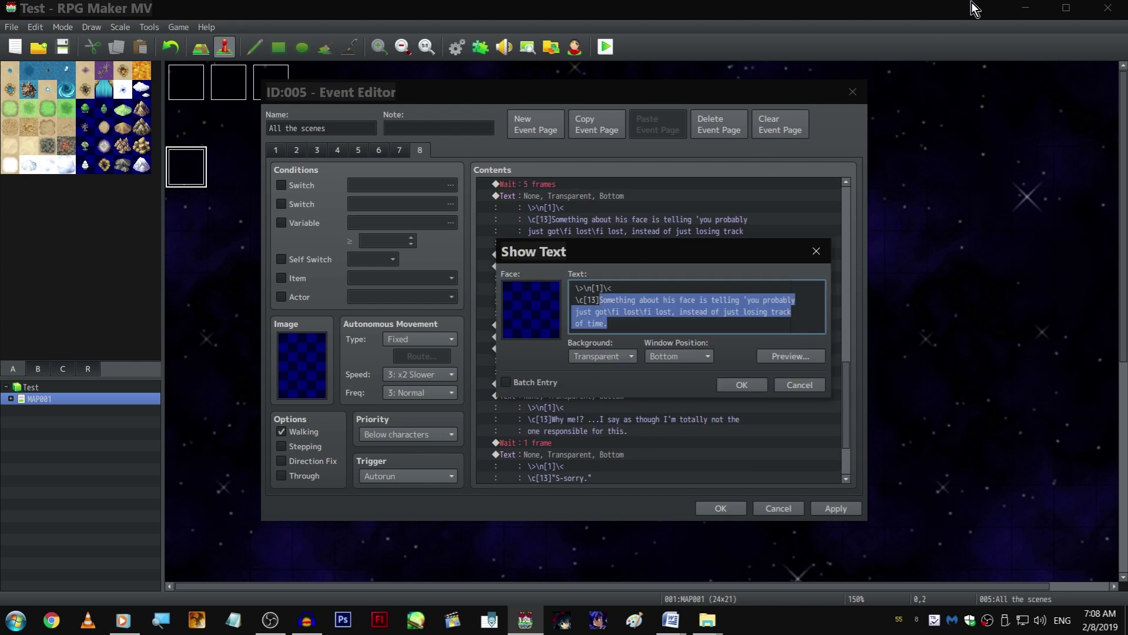
text(Not that I bla)
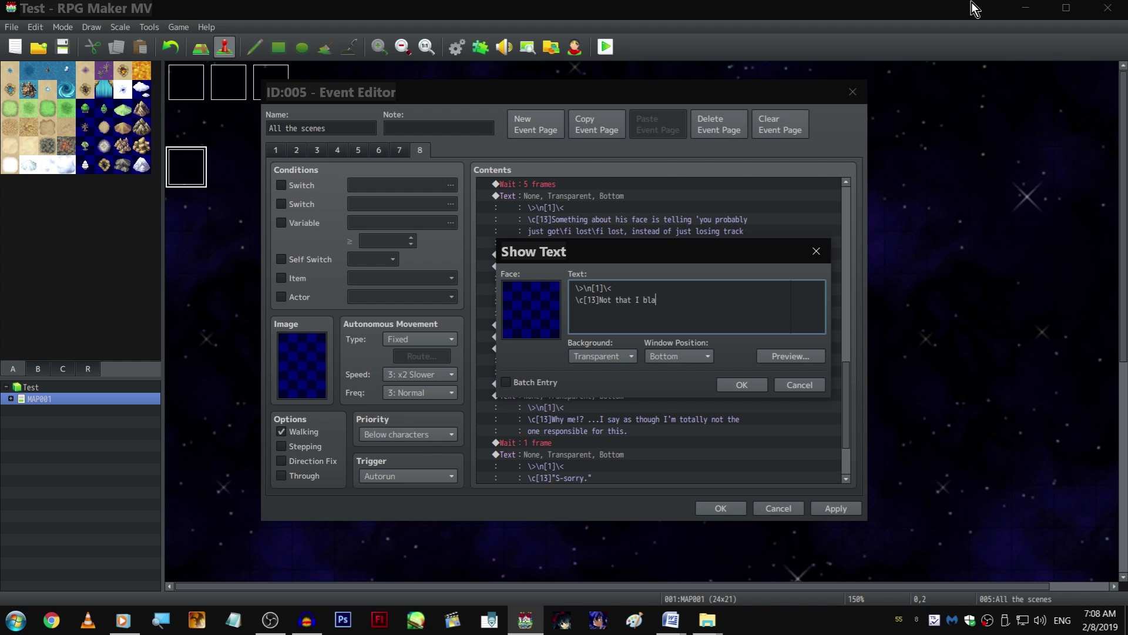
text(me him. If )
text(my )
text(friends ditched )
text(me)
key(Return)
text(to do al)
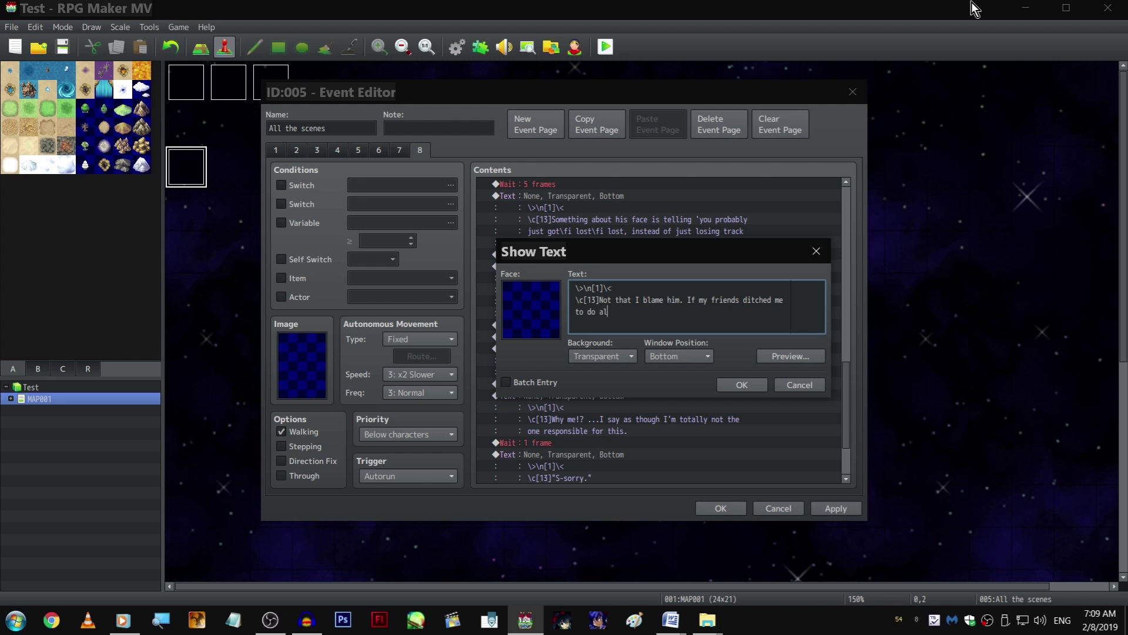
text(l the workd,)
key(BackSpace)
key(BackSpace)
text(, I'd be pretty )
text(unhappy too.)
key(ctrl+Return)
scroll(671, 289, down, 2)
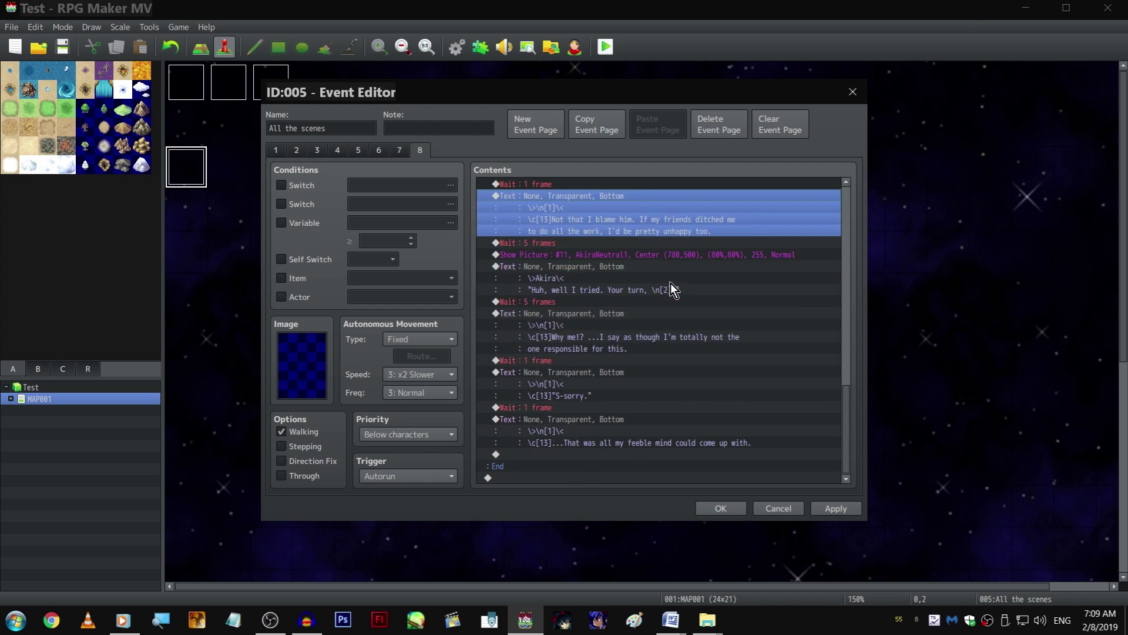
Paste a copied Wait at the end of the event and set it to 5 frames
click(624, 313)
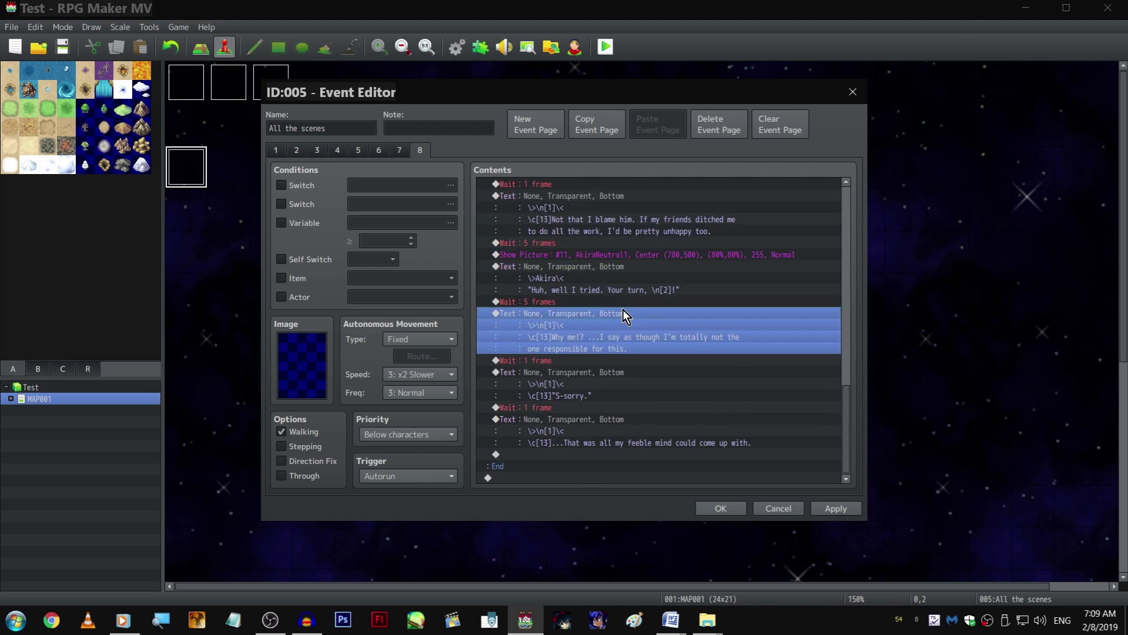
click(618, 424)
click(600, 477)
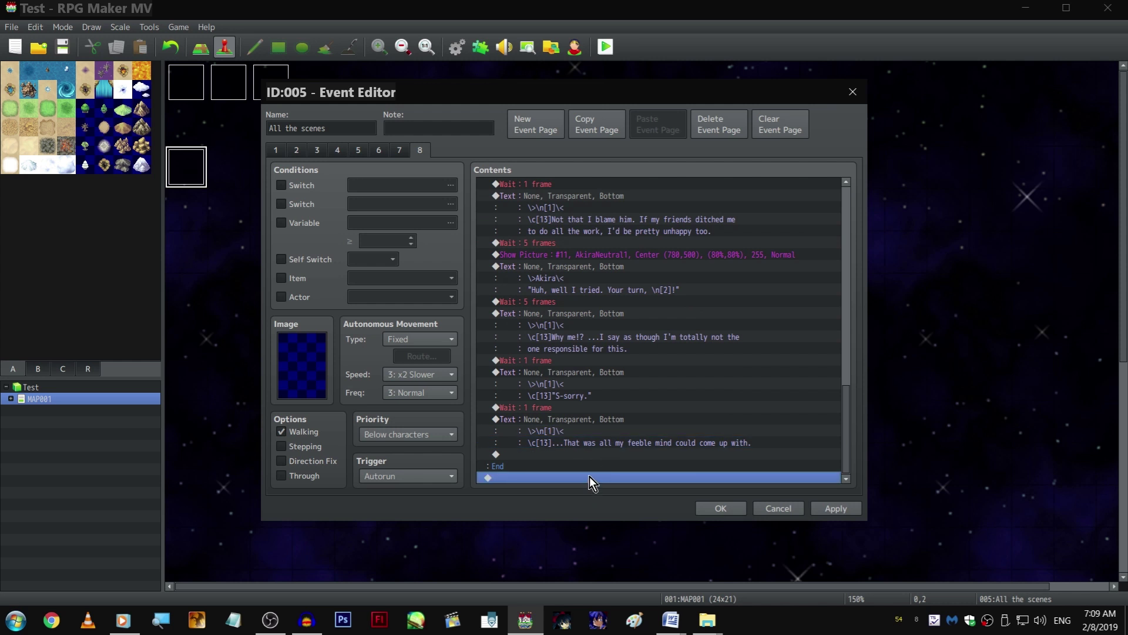
click(591, 430)
click(592, 409)
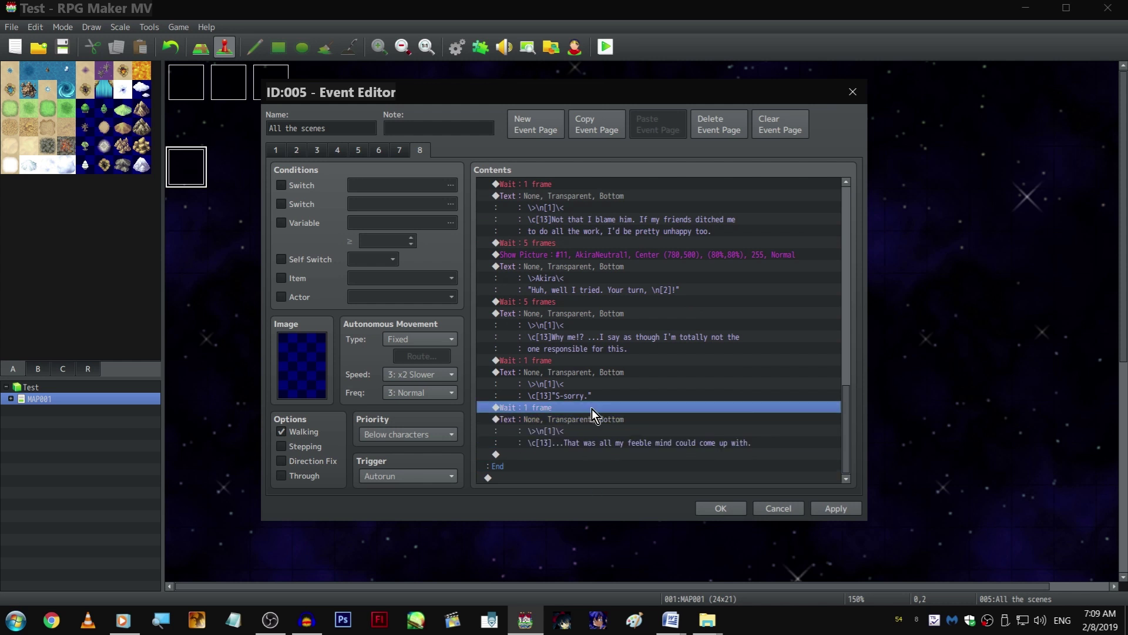
click(589, 454)
key(ctrl+v)
double_click(588, 452)
text(5)
key(Return)
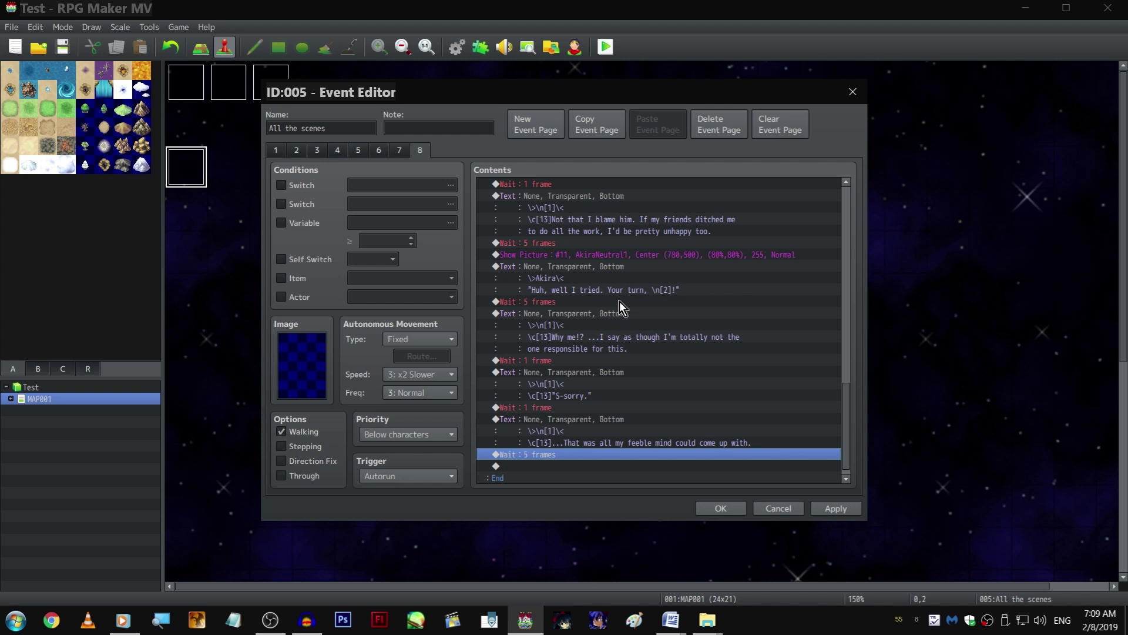
scroll(634, 258, up, 3)
scroll(640, 255, up, 3)
scroll(642, 250, down, 5)
Paste a Show Picture command and set its image to ZephyrUm3
click(589, 454)
key(ctrl+v)
double_click(581, 449)
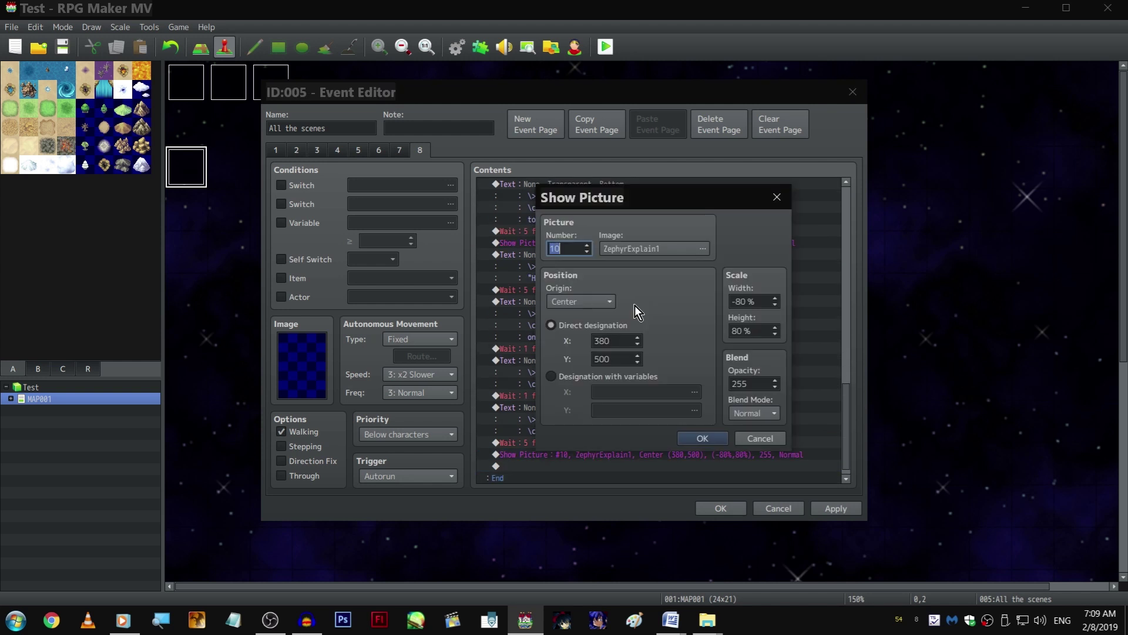
click(663, 252)
scroll(502, 318, down, 2)
scroll(516, 331, down, 2)
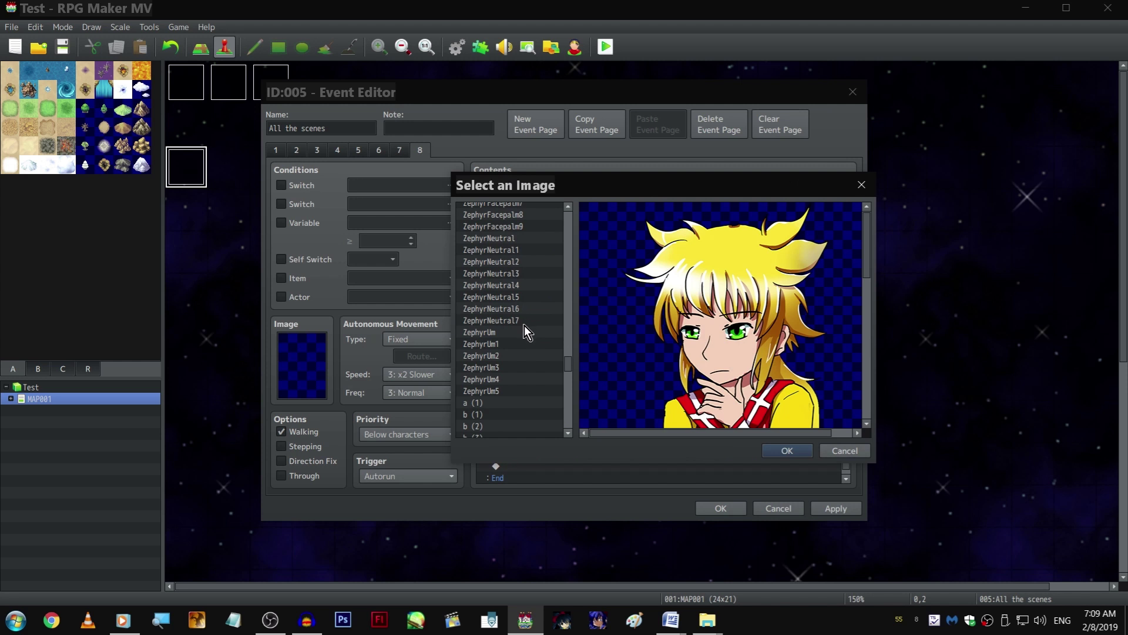
click(526, 332)
click(525, 355)
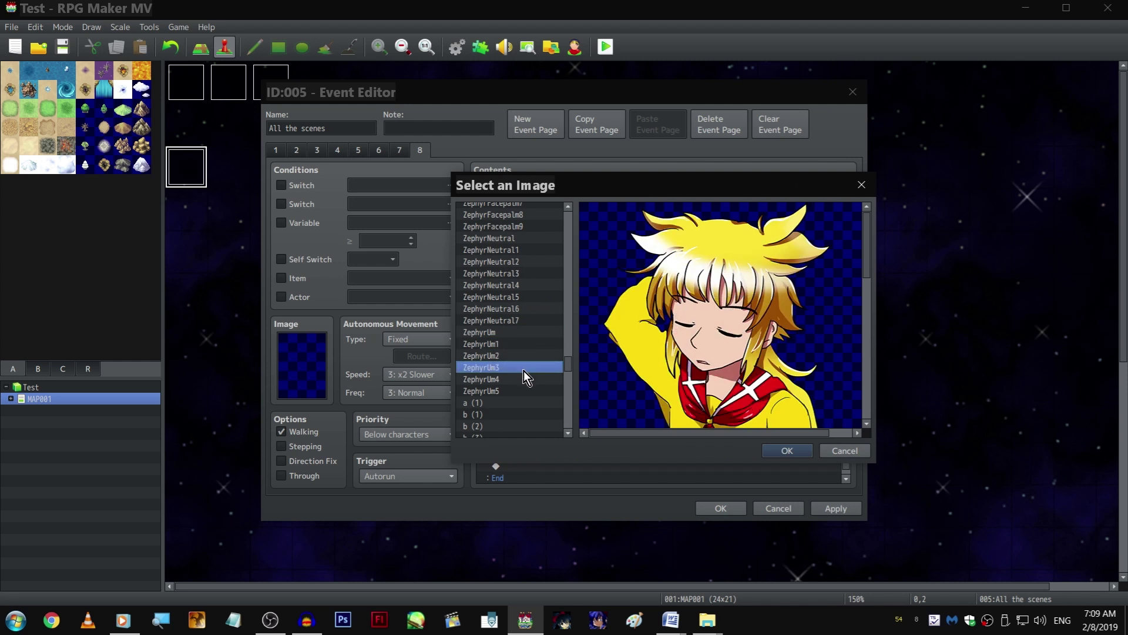
double_click(524, 370)
key(Return)
Paste Akira's Show Text, rename the speaker to Zephyr, and change the line to '...Oh, whatever.'
click(562, 337)
click(567, 453)
key(ctrl+v)
double_click(567, 441)
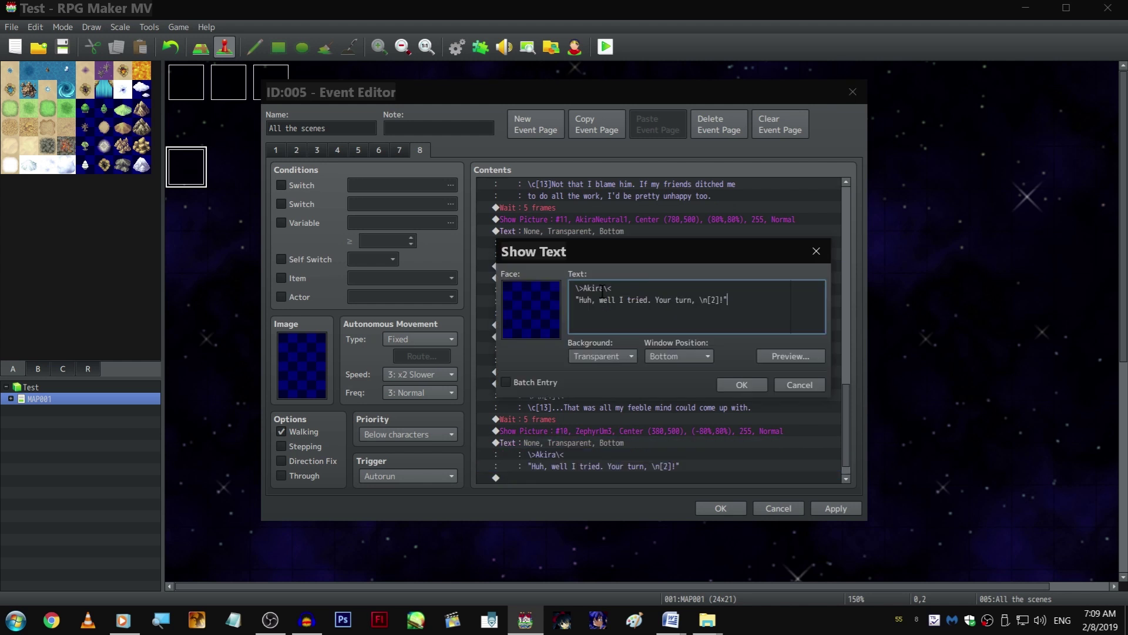
double_click(591, 289)
text(Zephyr)
key(shift+End)
key(BackSpace)
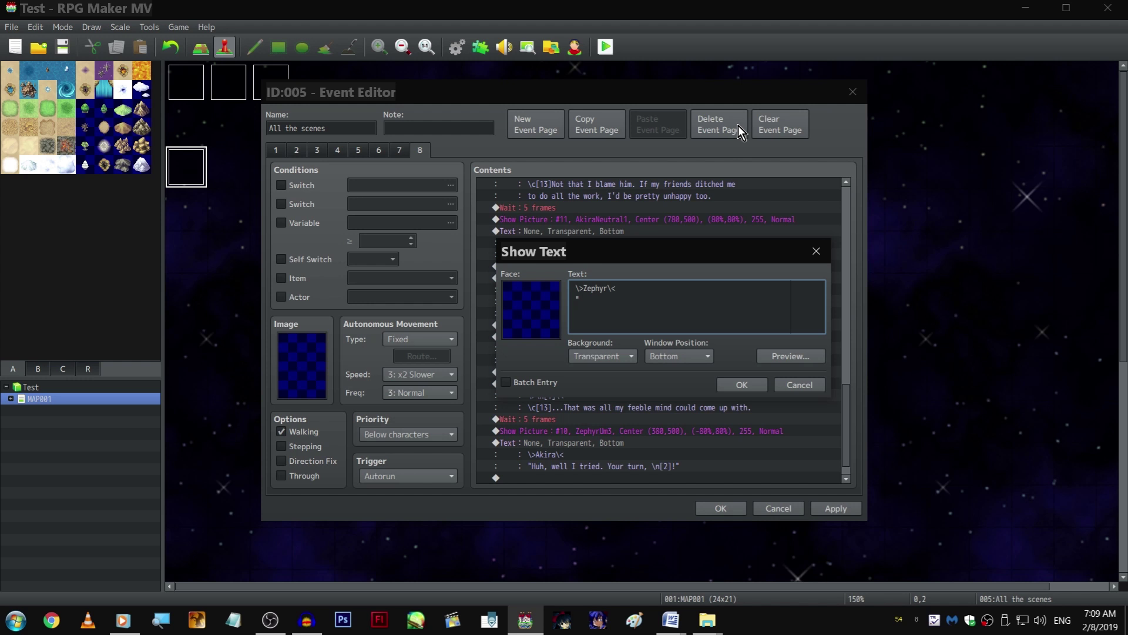
text(..)
text(Oh)
text( whatever.")
key(ctrl+Return)
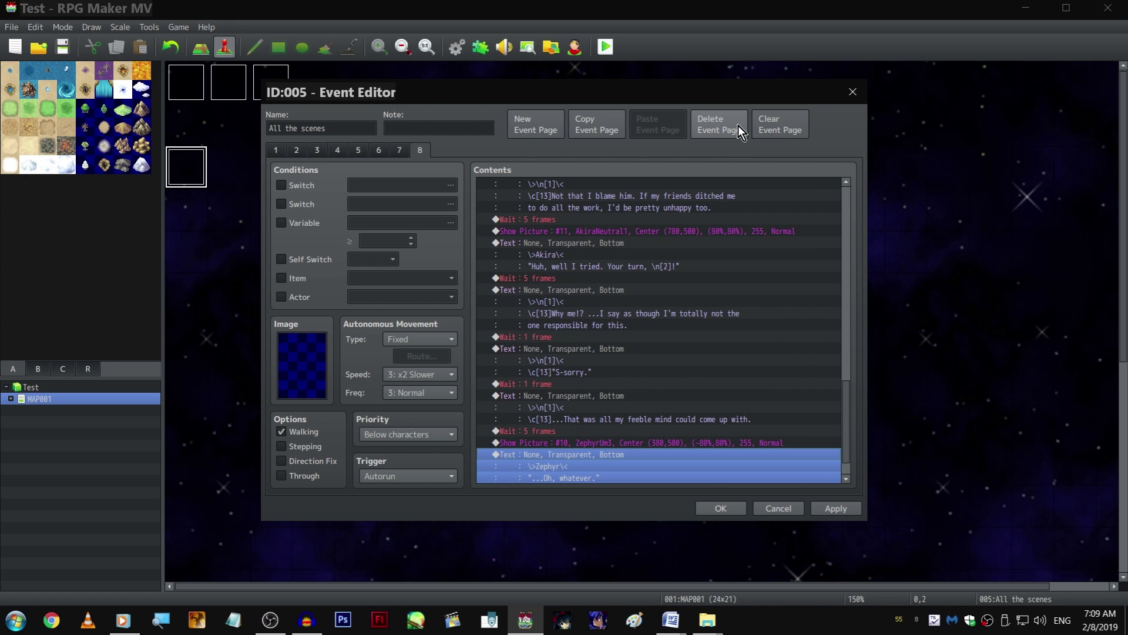
scroll(694, 278, down, 1)
Append a 5-frame wait and a copy of Akira's AkiraNeutral1 picture command
click(628, 392)
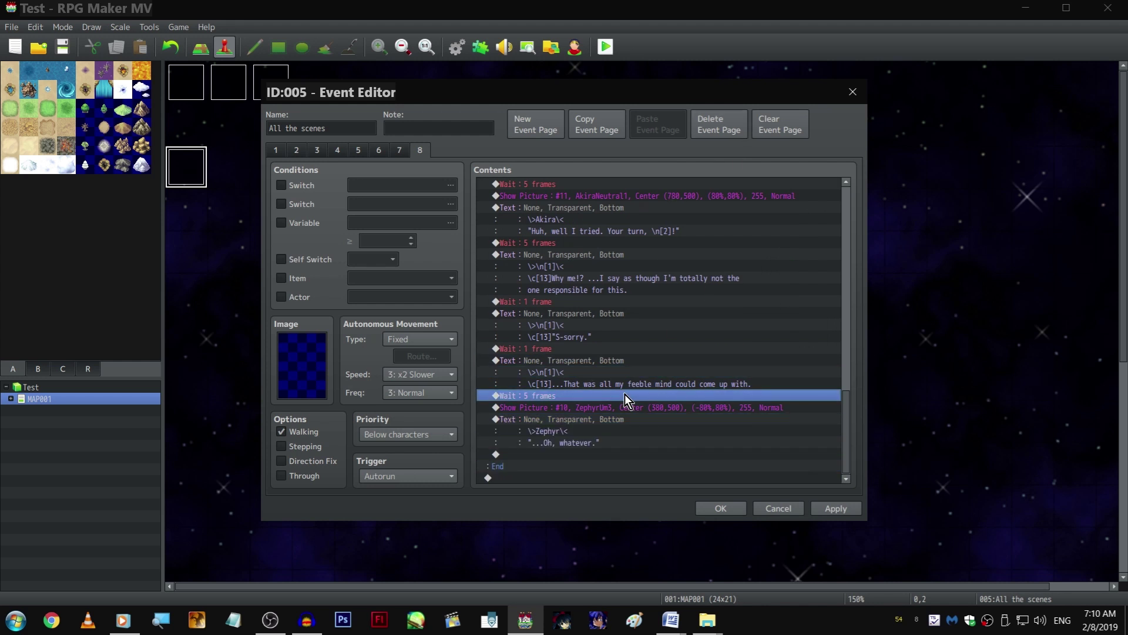
click(582, 455)
scroll(649, 298, up, 2)
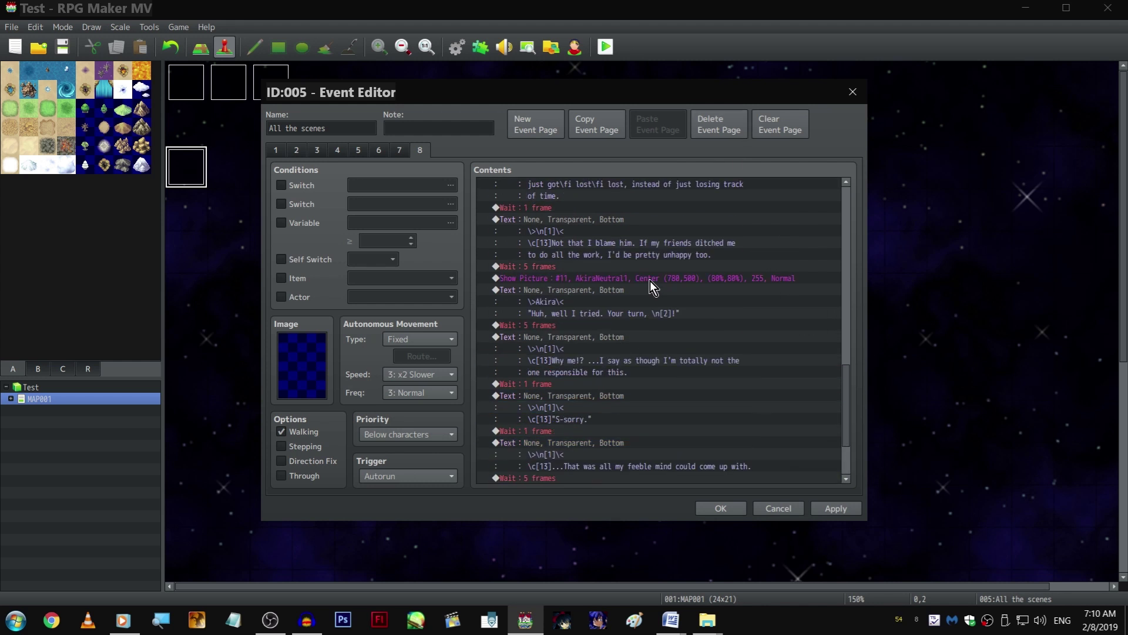
click(650, 281)
key(ctrl+c)
scroll(617, 397, down, 2)
click(582, 455)
key(ctrl+v)
Change the pasted picture's image to the AkiraQuestion1 portrait
key(space)
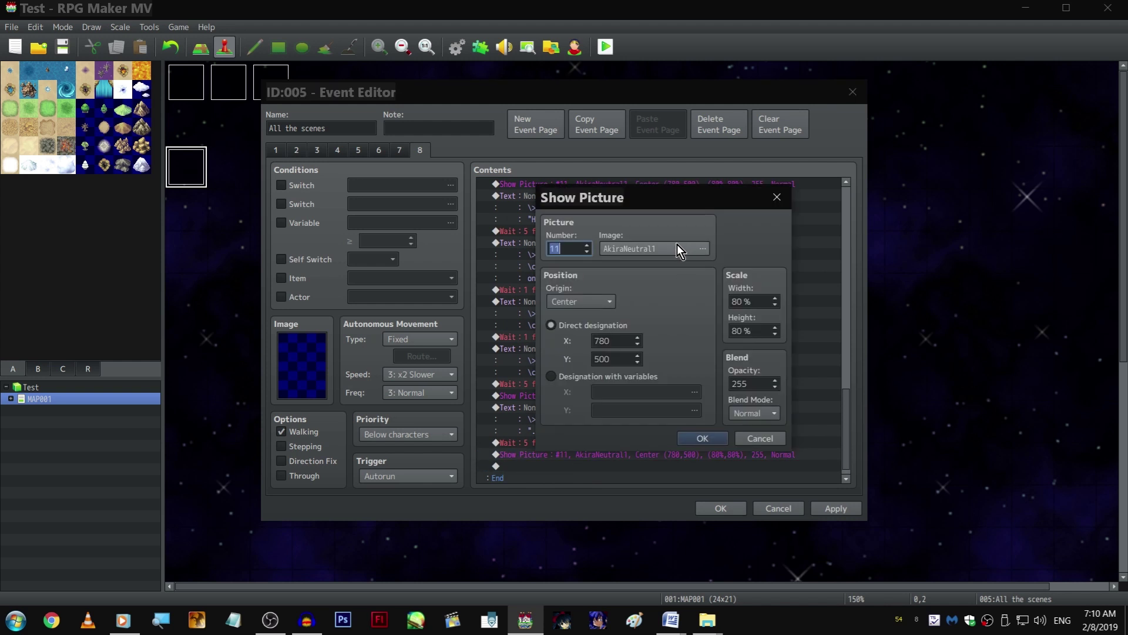
double_click(674, 245)
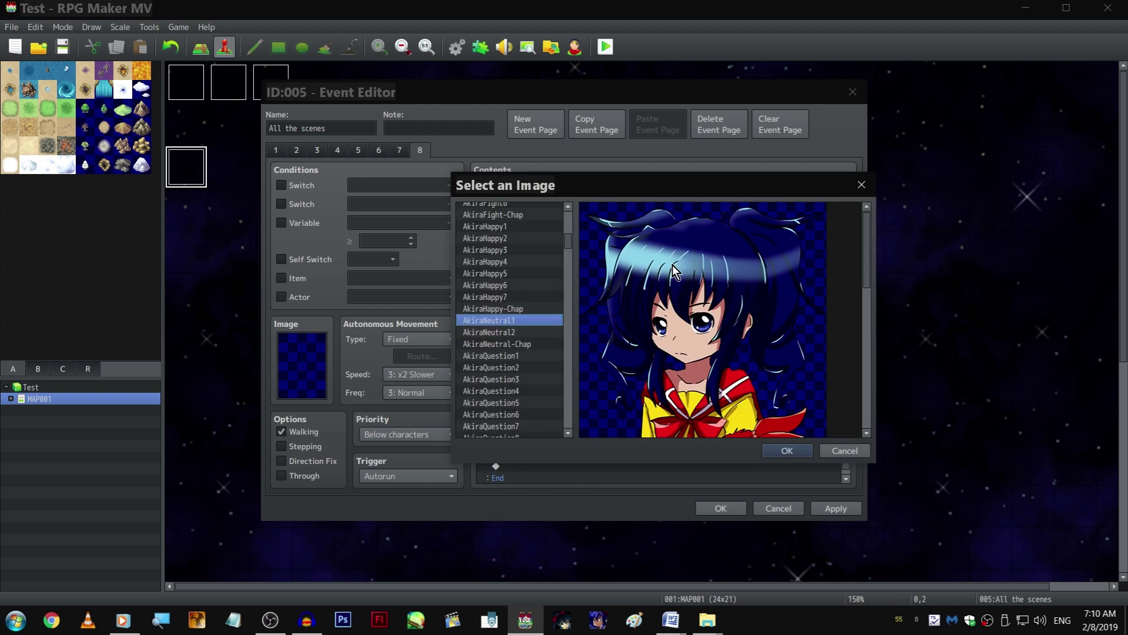
click(542, 332)
scroll(542, 327, down, 2)
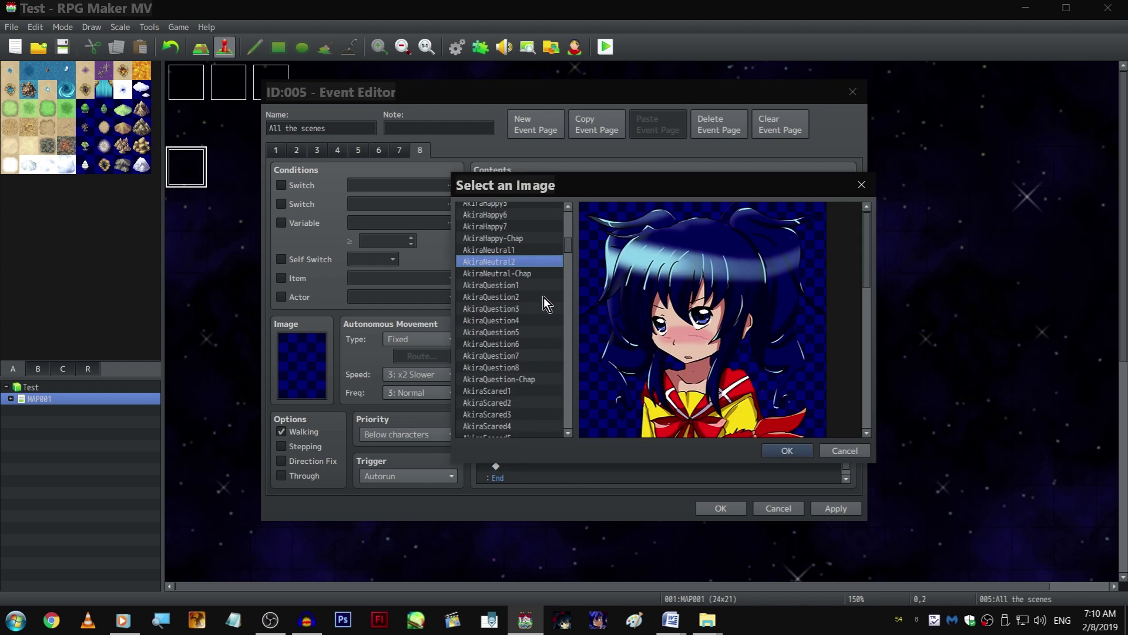
click(544, 287)
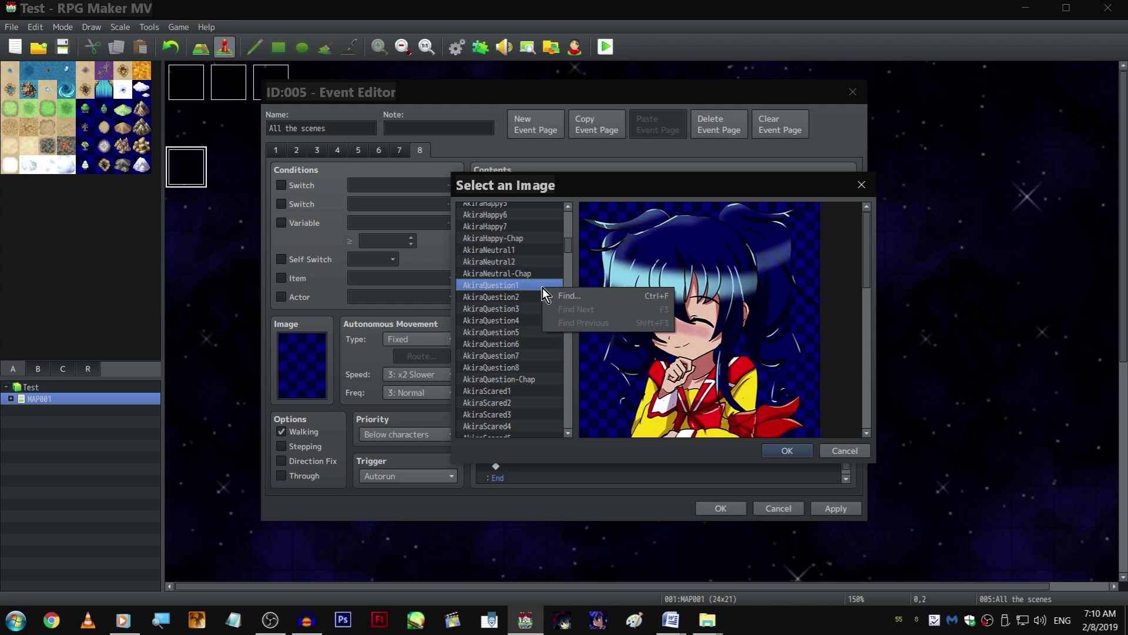
double_click(538, 288)
click(699, 448)
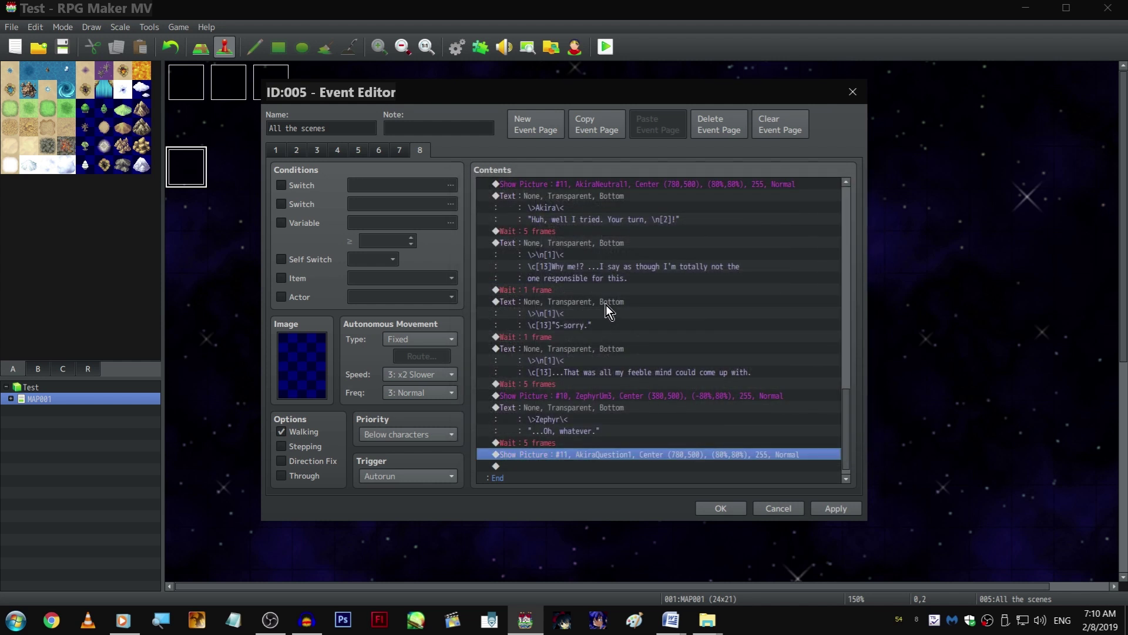
Paste Akira's Show Text and change the line to 'Soooo... we're forgiven?'
click(597, 185)
key(ctrl+c)
click(604, 466)
key(ctrl+v)
double_click(604, 445)
drag(578, 299, 728, 299)
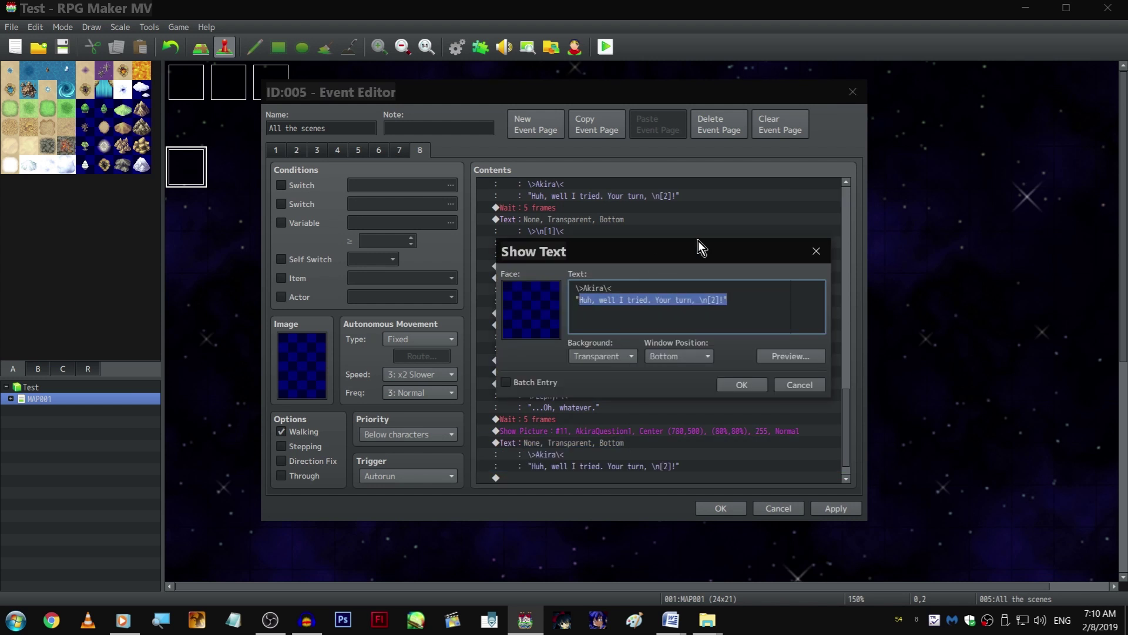
text(So)
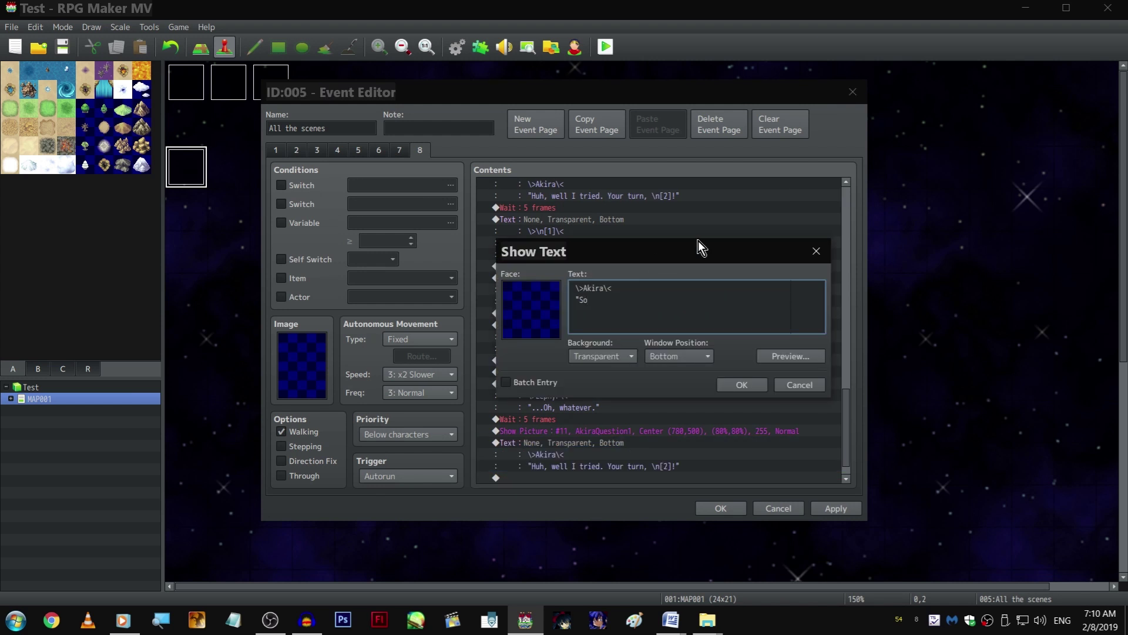
text(oooo... we're fpo)
key(BackSpace)
key(BackSpace)
text(orgiven?")
key(Return)
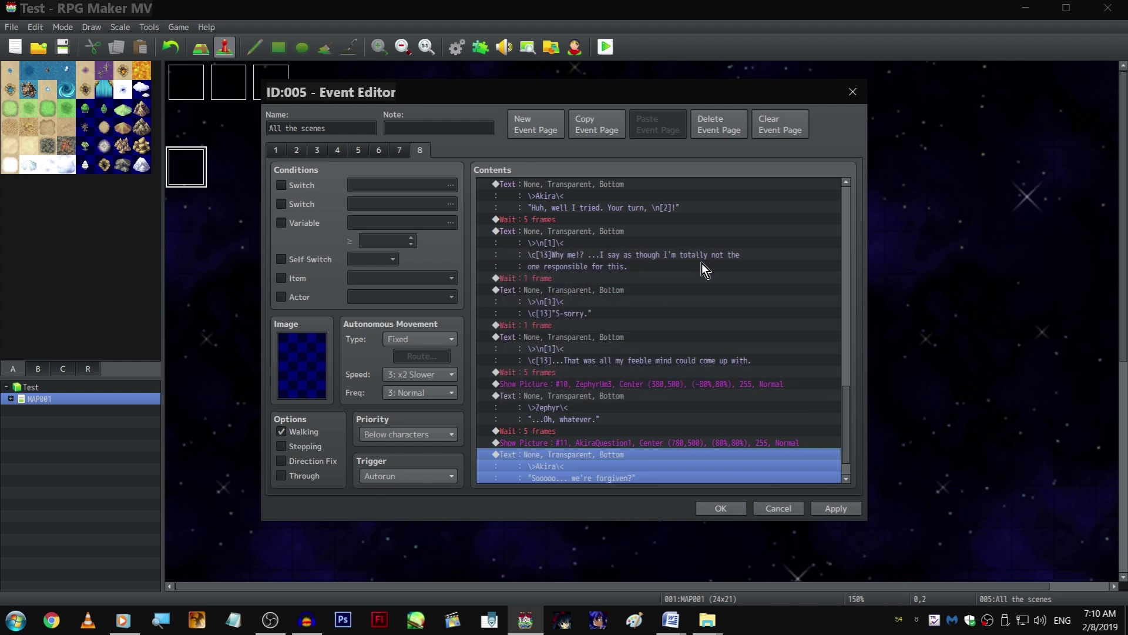
scroll(702, 266, down, 1)
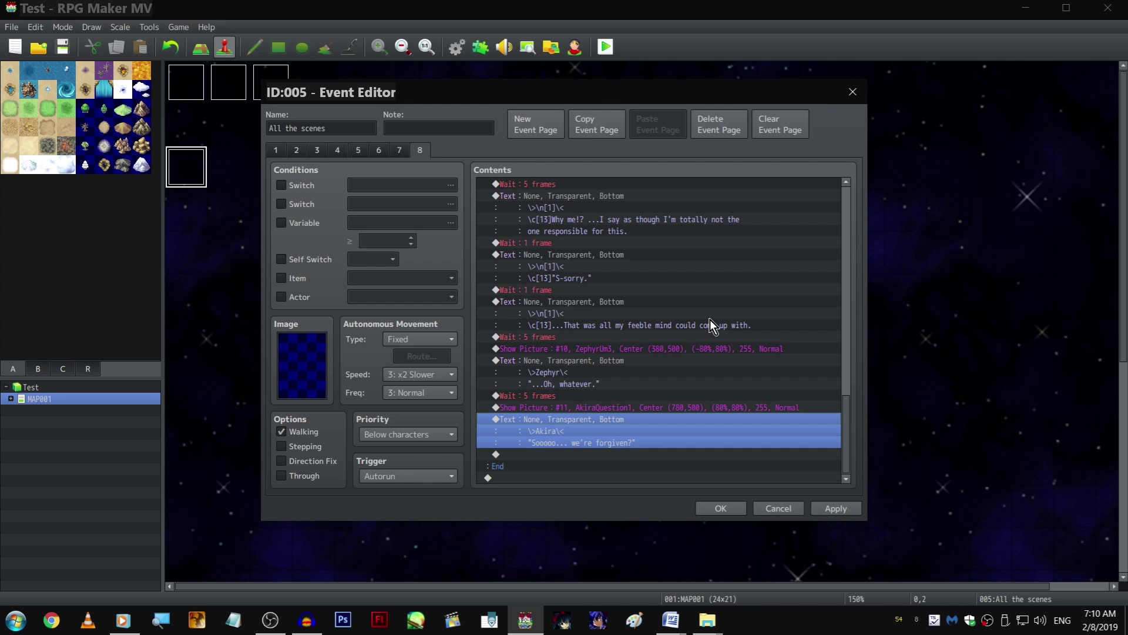
Append a 5-frame wait and a copy of the Zephyr wait, picture and line block
click(607, 395)
key(ctrl+c)
click(605, 454)
key(ctrl+v)
scroll(603, 447, down, 1)
click(599, 336)
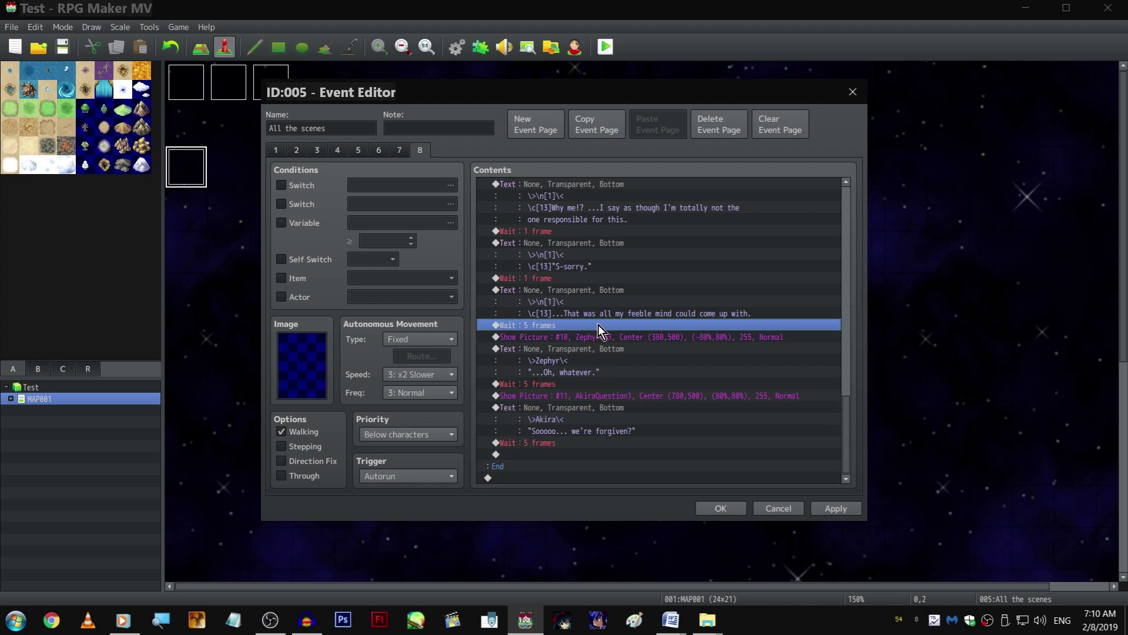
key(ctrl+c)
scroll(583, 453, down, 1)
click(569, 404)
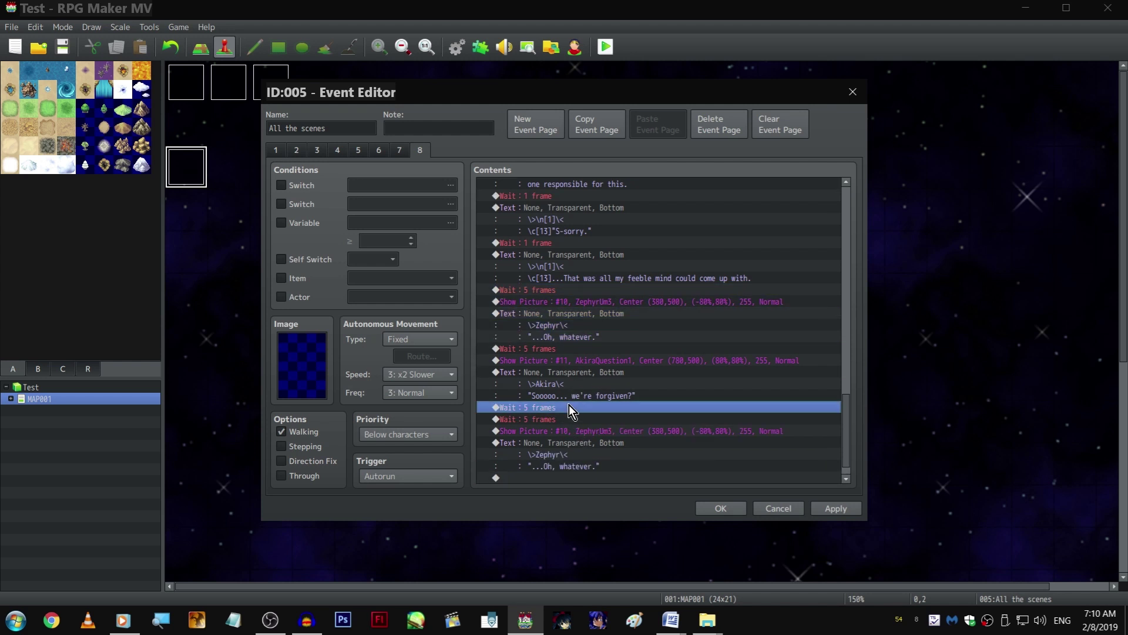
key(ctrl+v)
Set the pasted picture's image to the ZephyrUm portrait
double_click(625, 422)
double_click(645, 249)
key(Down)
key(Up)
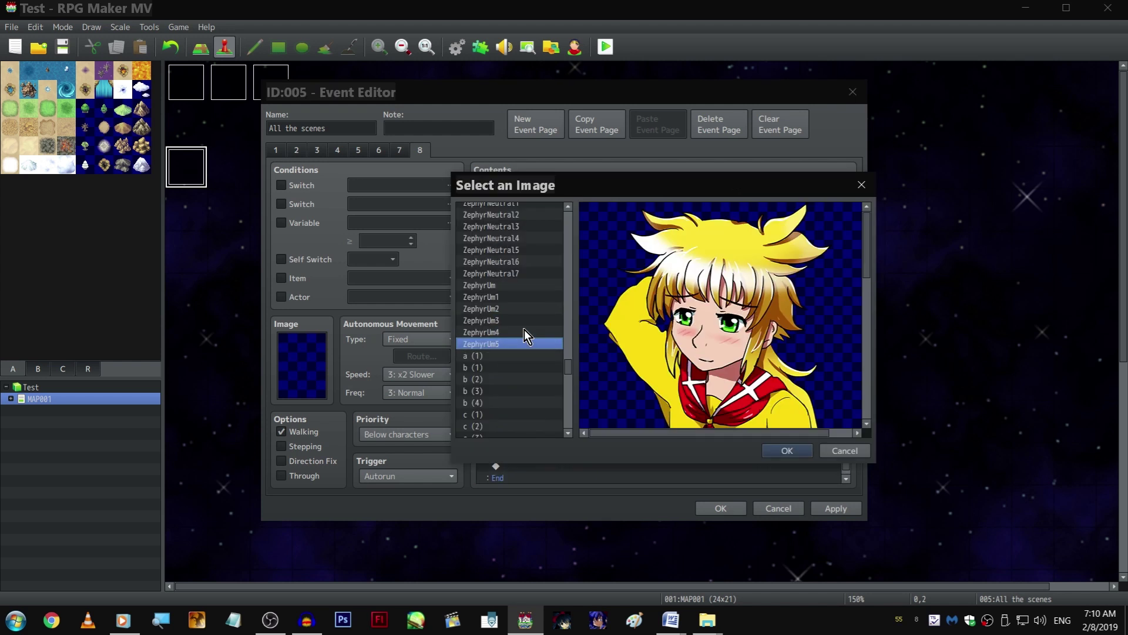
key(Up)
key(Up)
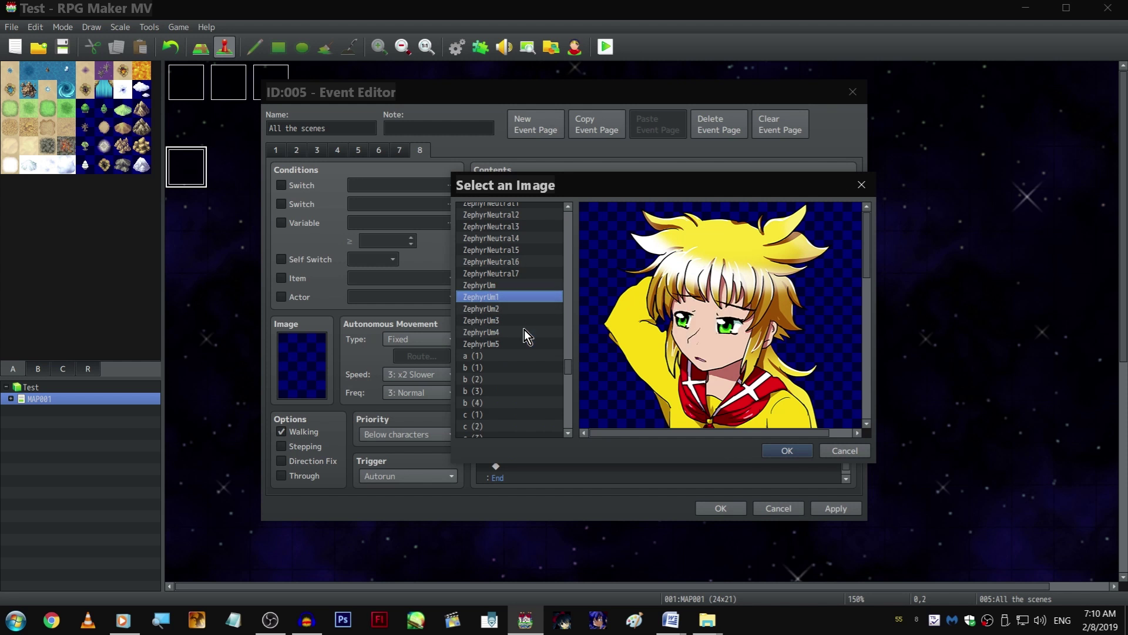
key(Down)
key(Up)
key(Up)
key(Return)
key(Return)
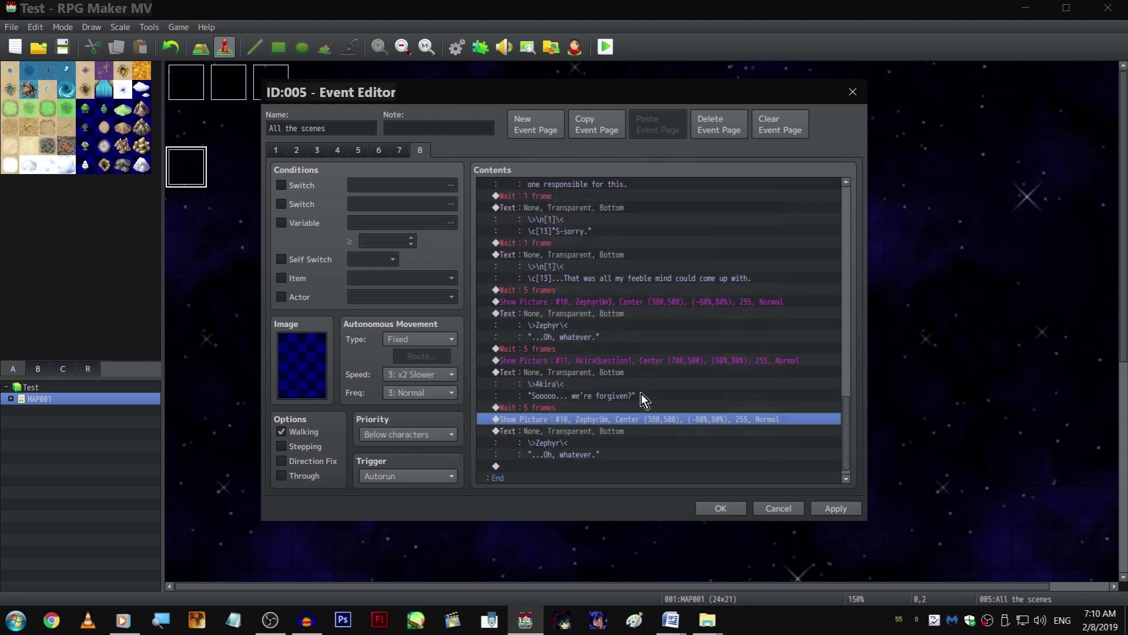
Change Zephyr's pasted line to '\fi\v[7]'s\fi forgiven. YOU owe me.'
double_click(573, 443)
drag(649, 300, 571, 300)
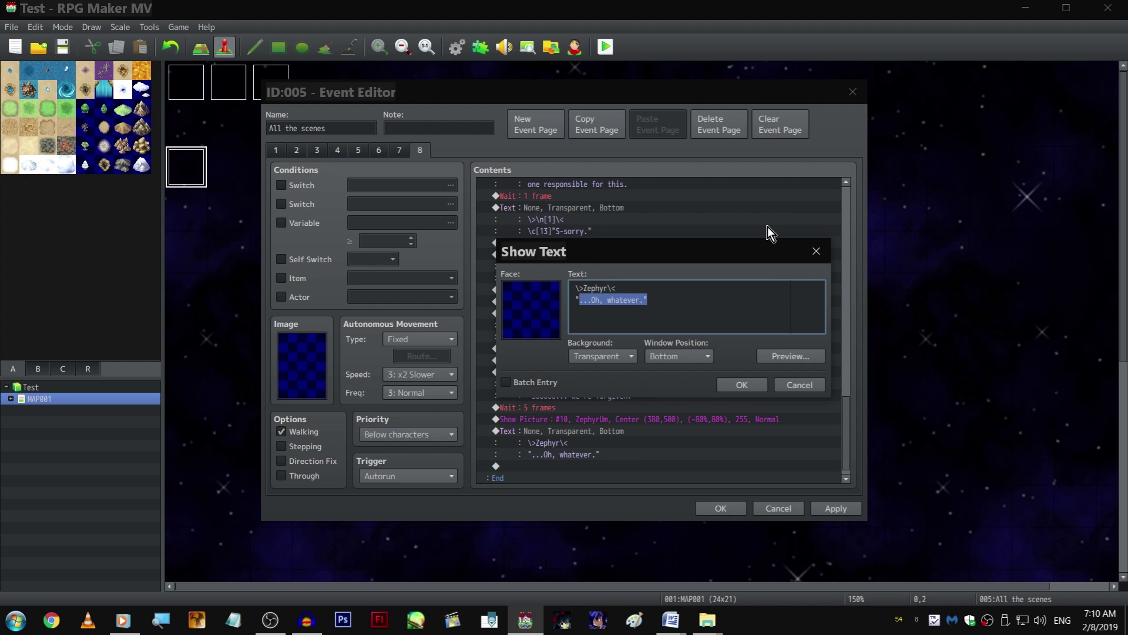
text(\fi\)
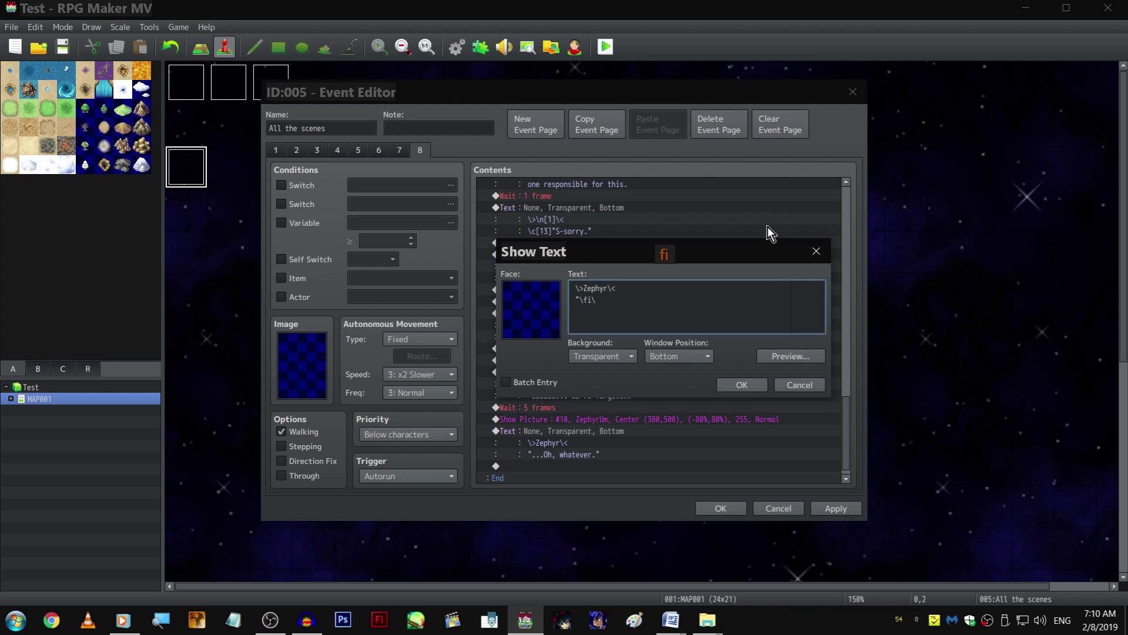
text(v[7]')
text(s forgiven)
key(Left)
key(Left)
key(Left)
text(i)
key(End)
text(YOU)
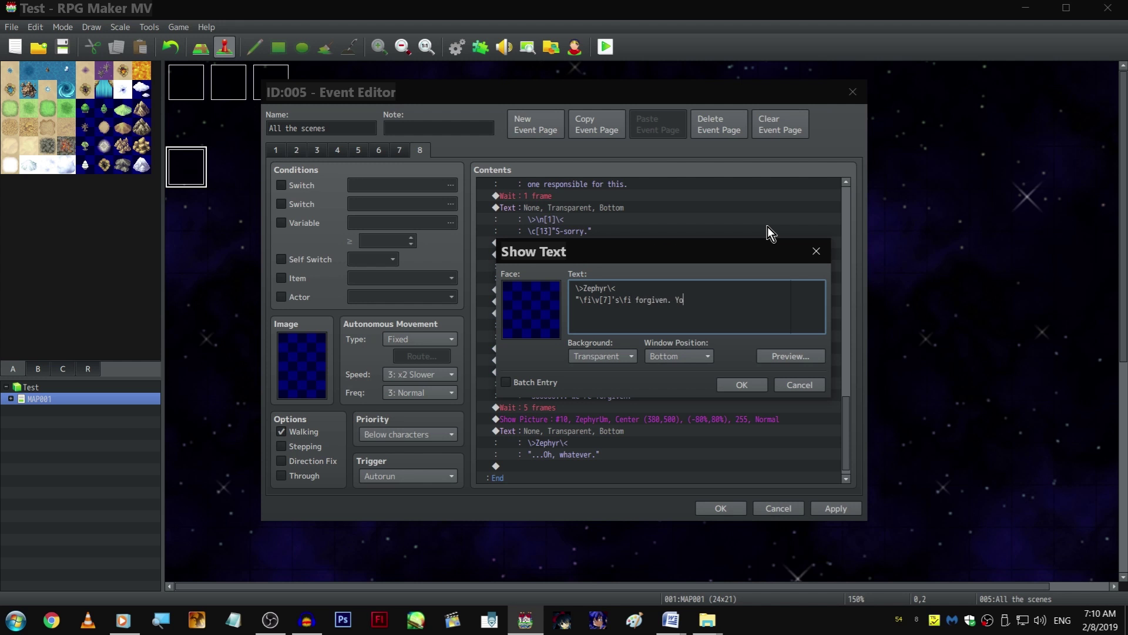
text( owe me.")
key(ctrl+Return)
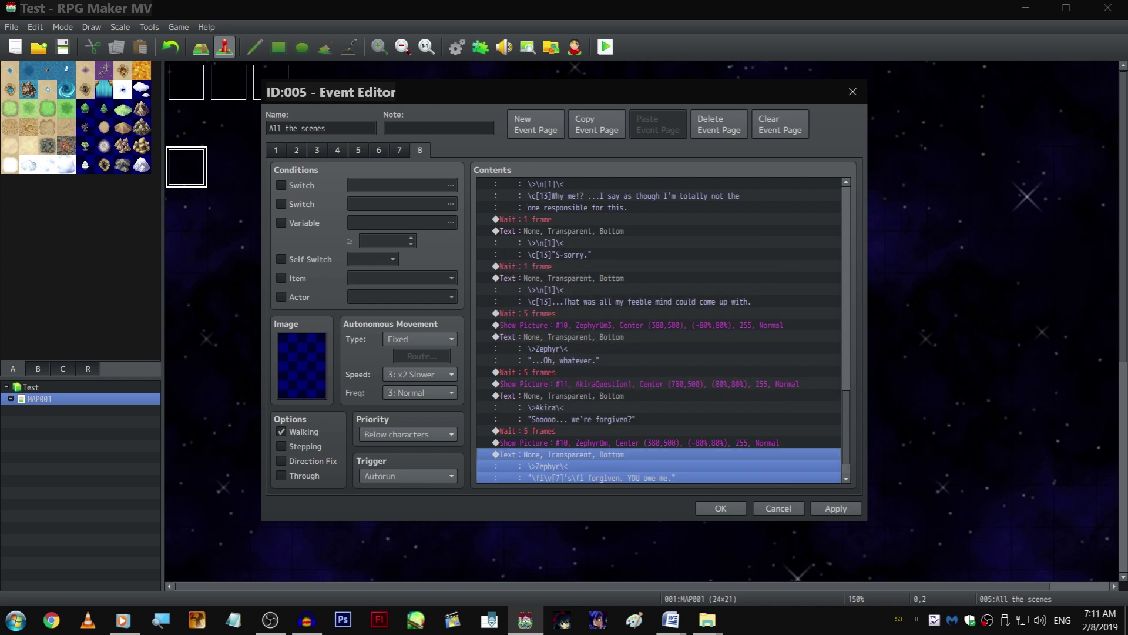
scroll(718, 449, down, 1)
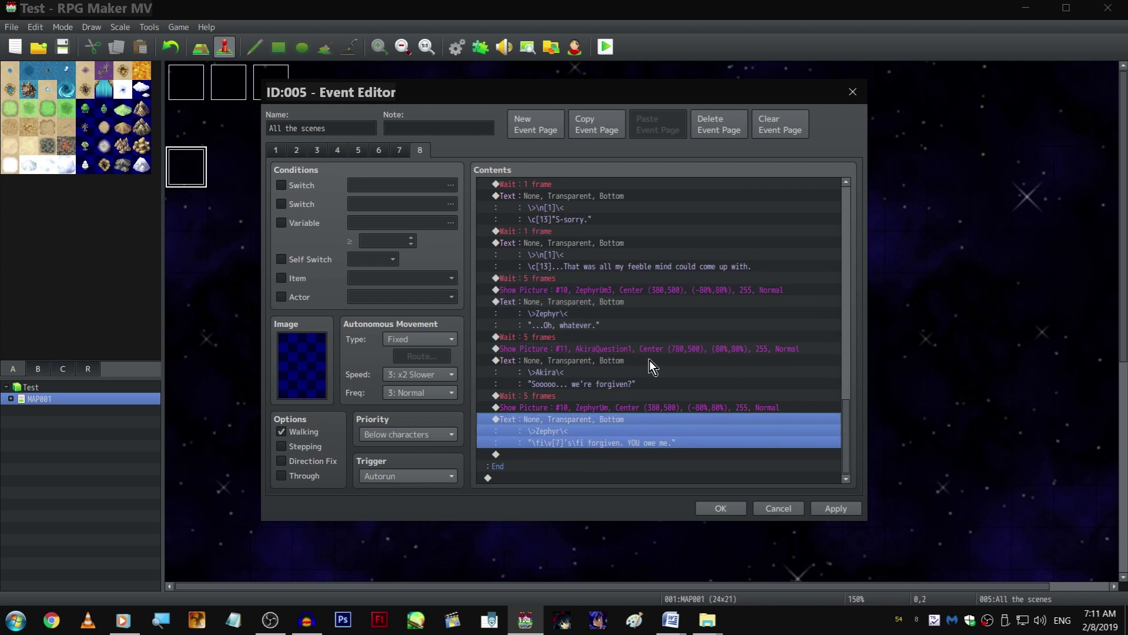
Duplicate the block again, with a 1-frame wait and the ZephyrUm5 portrait
shift+click(616, 397)
key(ctrl+c)
key(ctrl+v)
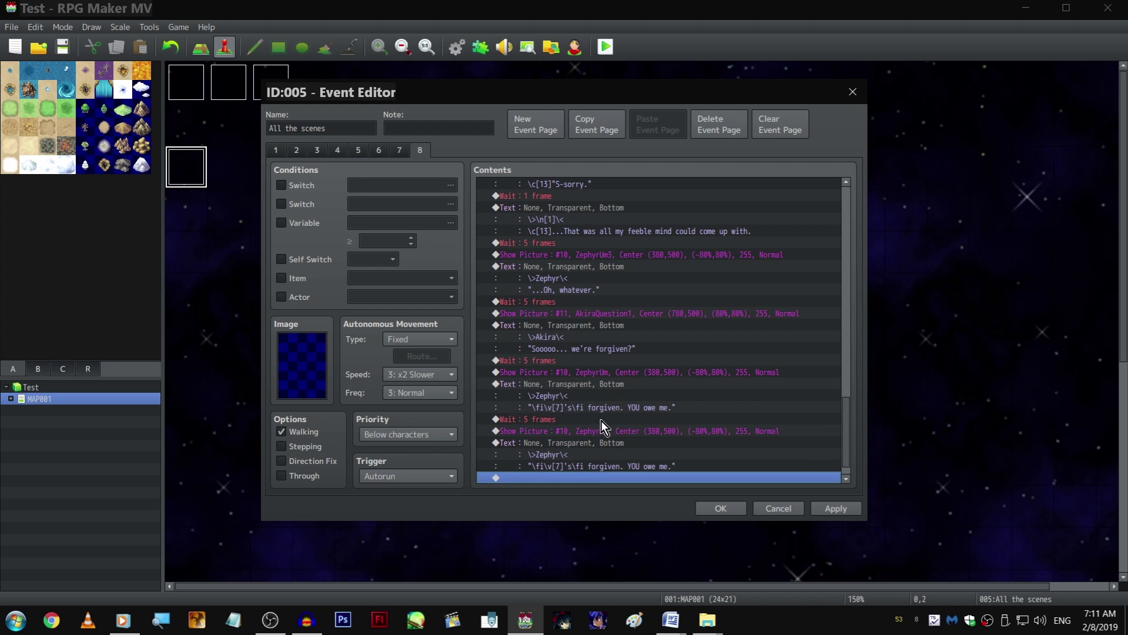
double_click(601, 421)
text(1)
key(Return)
double_click(610, 432)
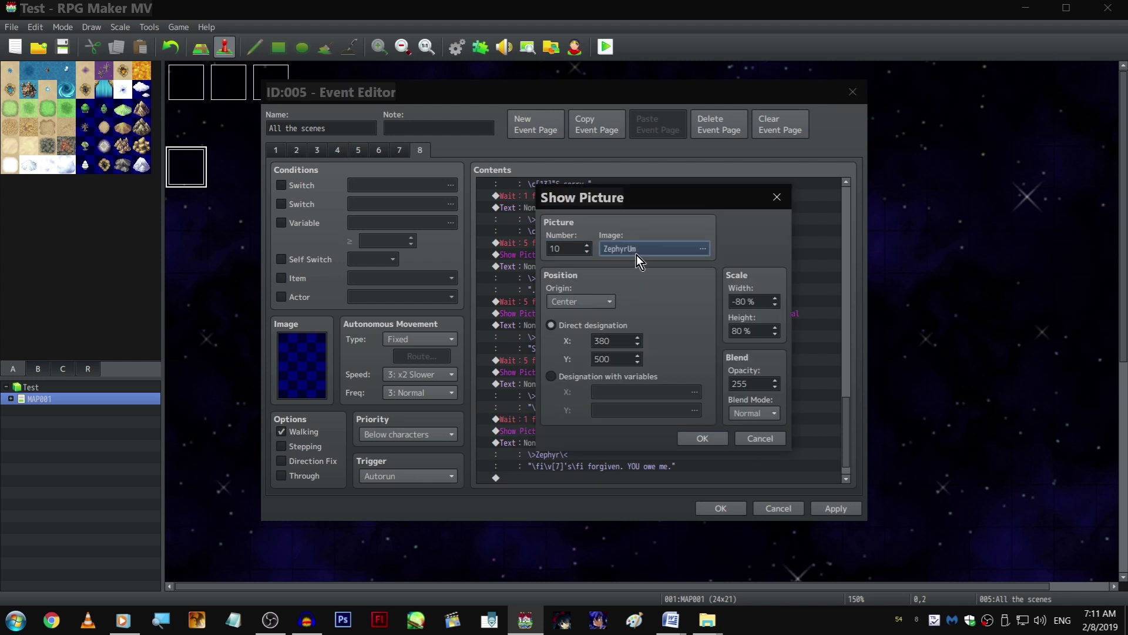
double_click(637, 255)
key(Down)
key(Down)
key(Down)
key(Down)
key(Down)
key(Return)
key(Return)
Rewrite the duplicated line as Zephyr's remark about following you and getting lost
double_click(675, 337)
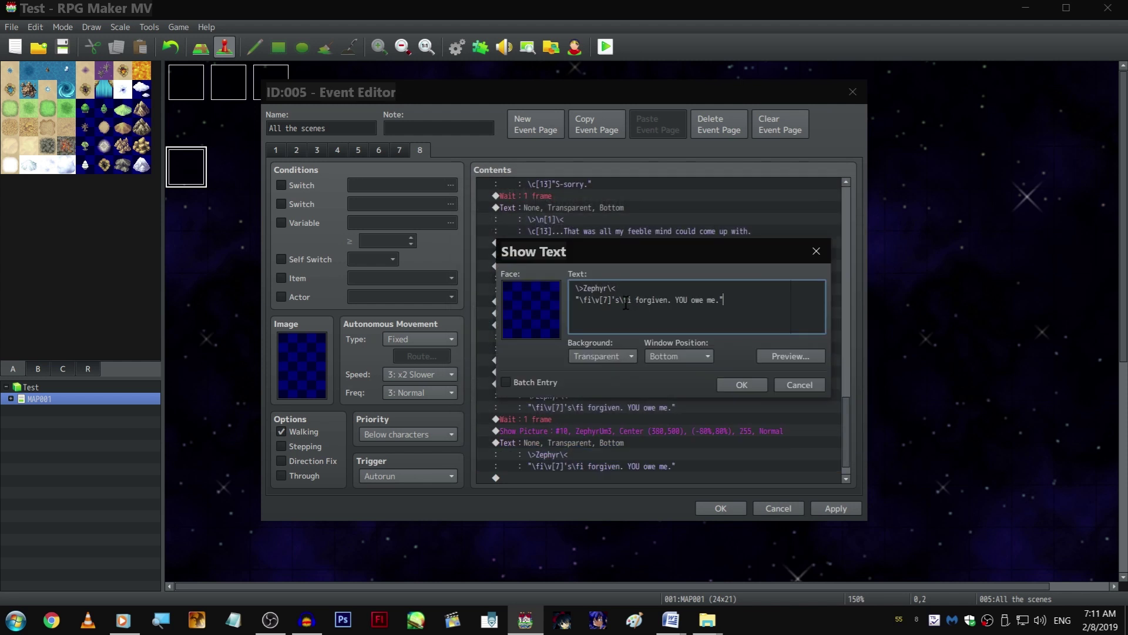
click(577, 299)
key(shift+End)
key(shift+Left)
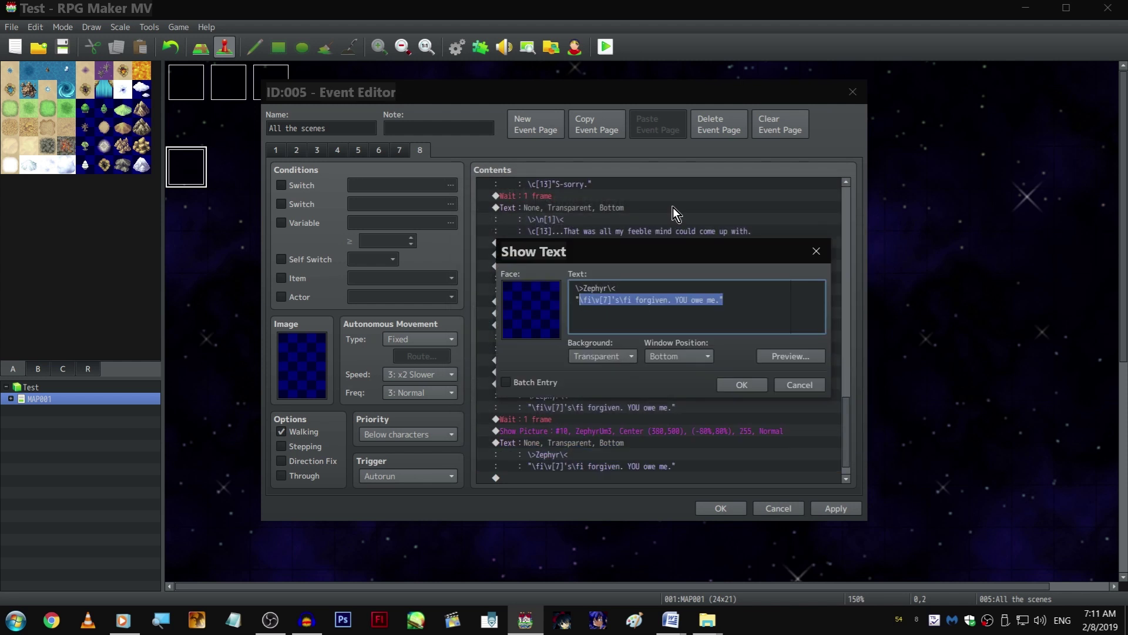
text(I mean, )
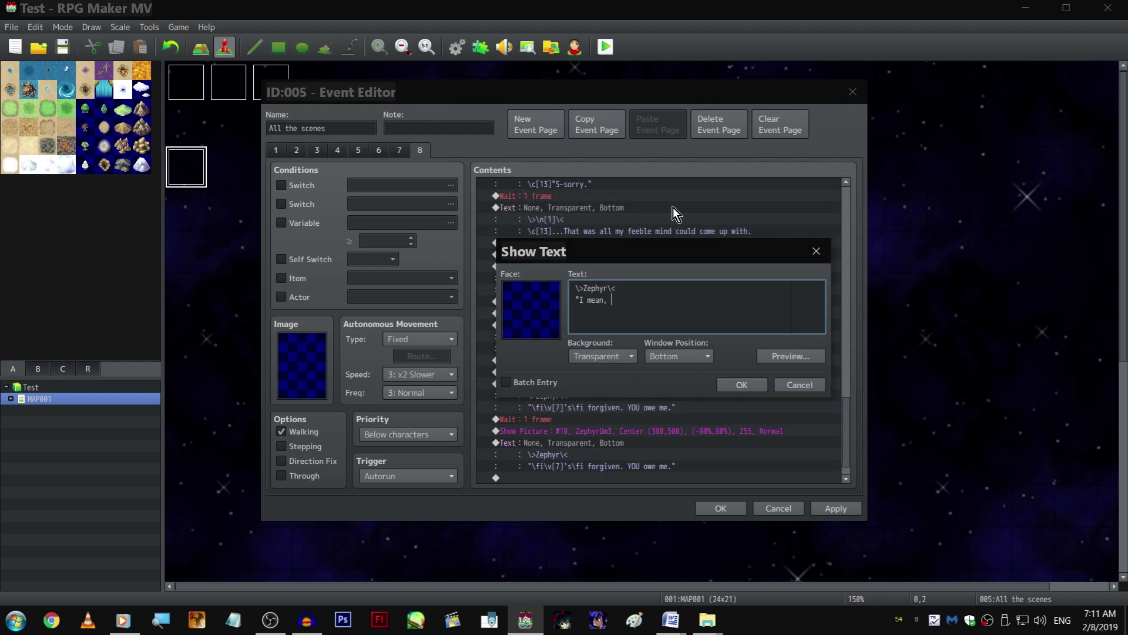
text(I can't exa)
text(ctly blame them for)
text(folling)
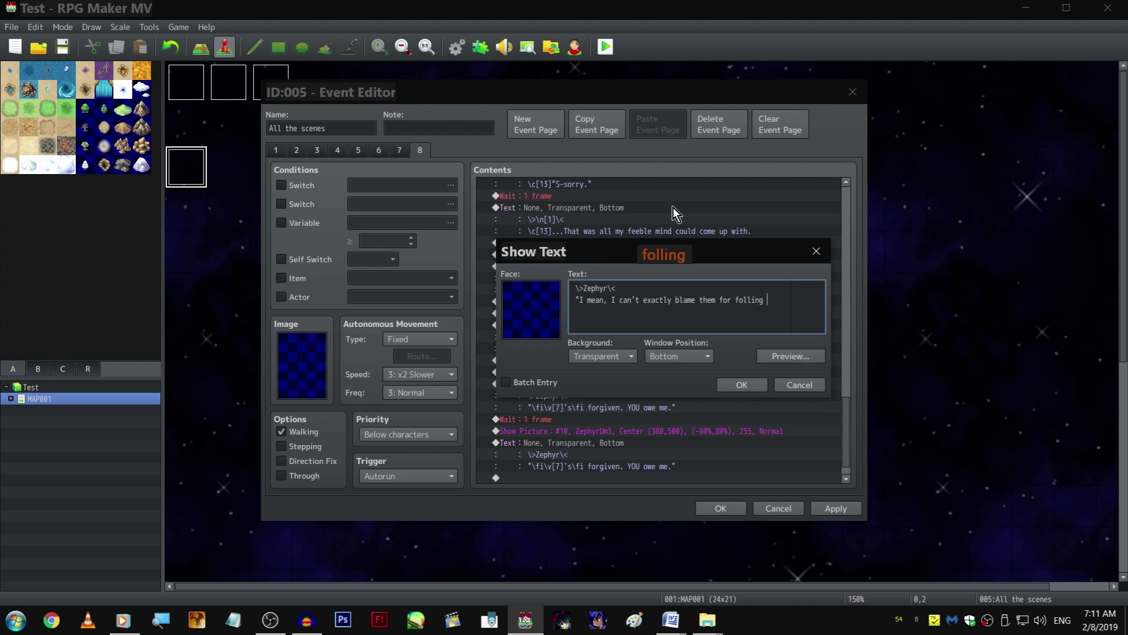
key(BackSpace)
key(BackSpace)
text(owing you)
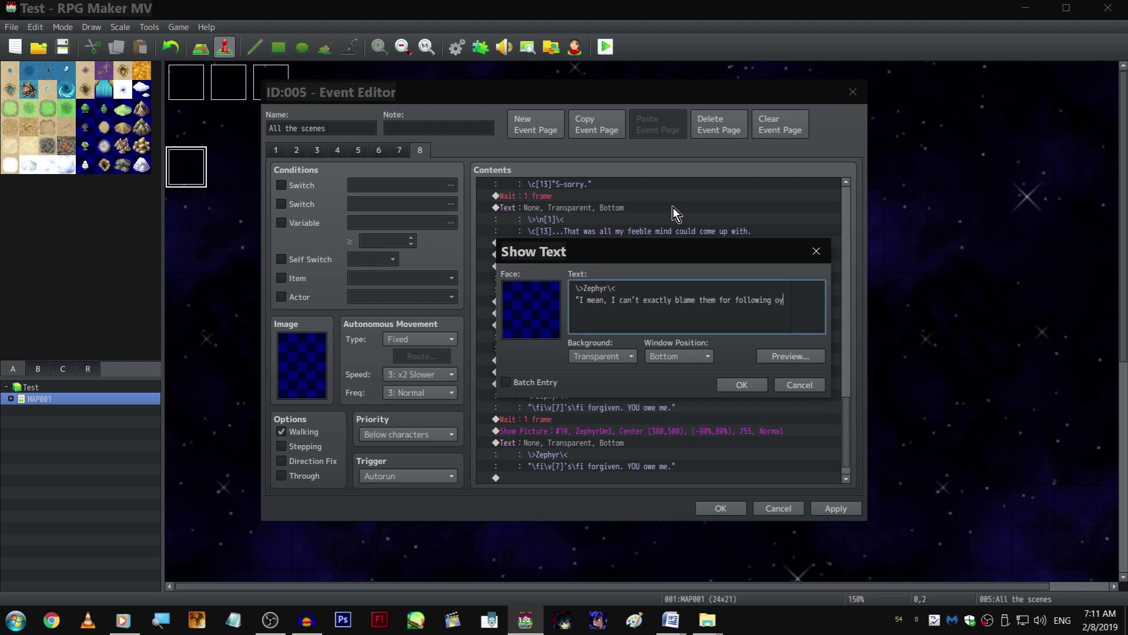
key(Return)
text(and getting lost)
key(ctrl+Return)
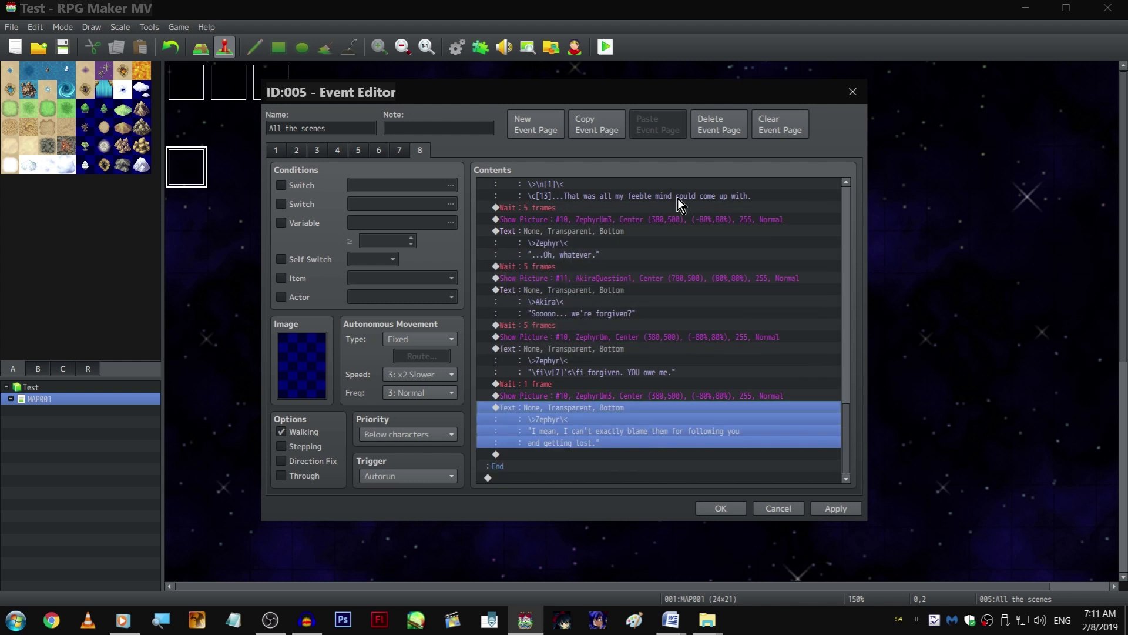
click(612, 383)
Append a 1-frame wait and a copy of Akira's picture and line
key(ctrl+c)
click(606, 453)
key(ctrl+v)
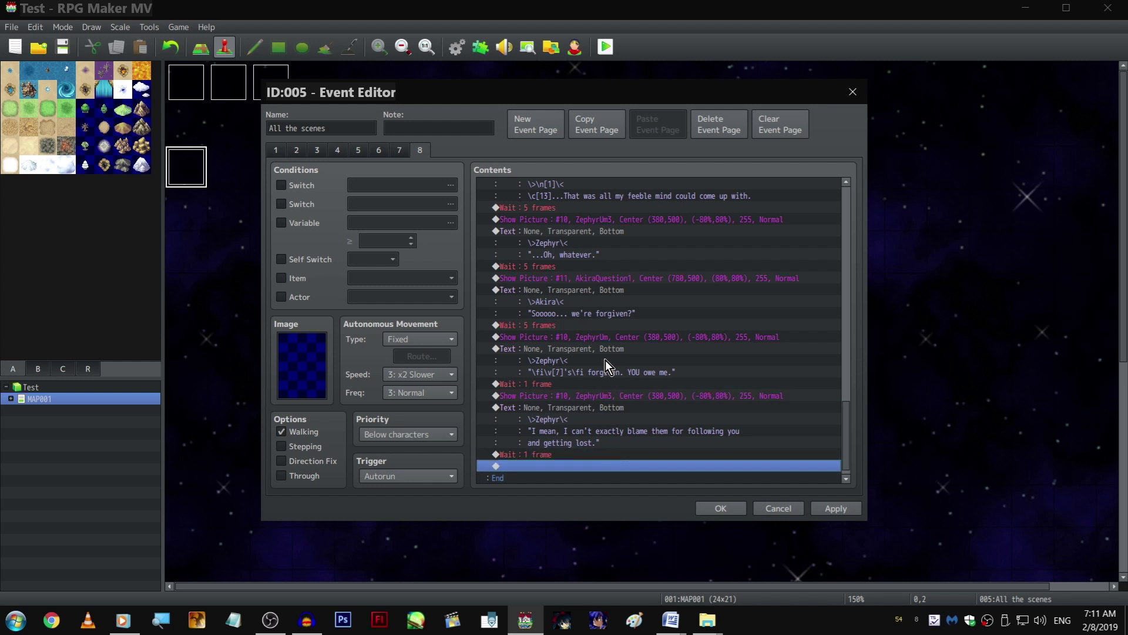
click(606, 278)
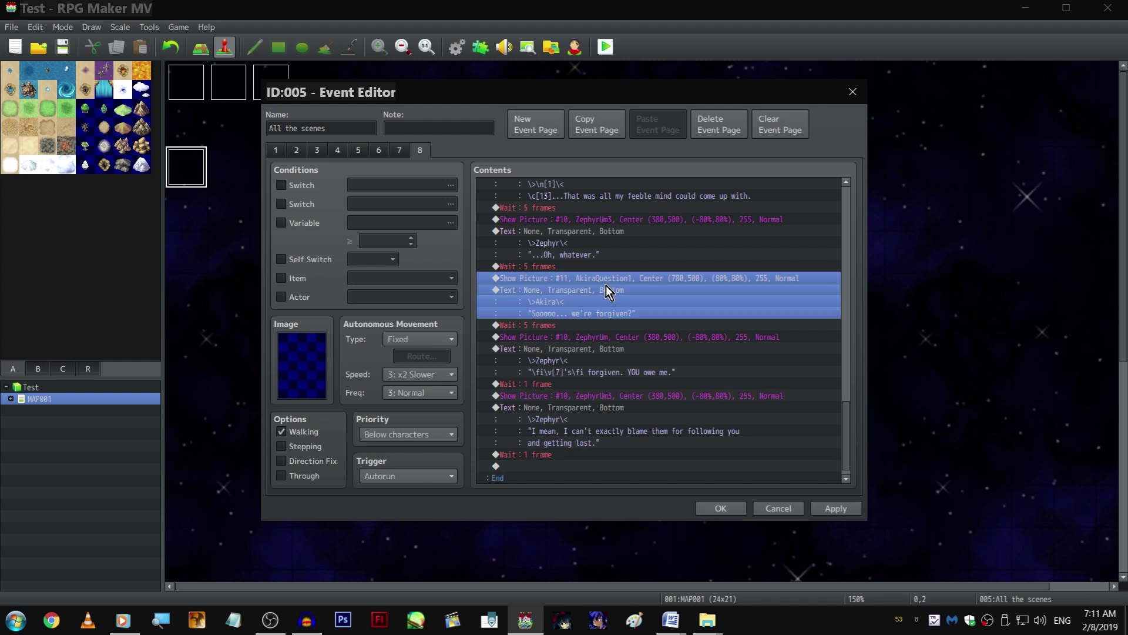
key(ctrl+c)
click(564, 466)
key(ctrl+v)
Change the pasted Akira picture to the AkiraAngry5 portrait
double_click(583, 430)
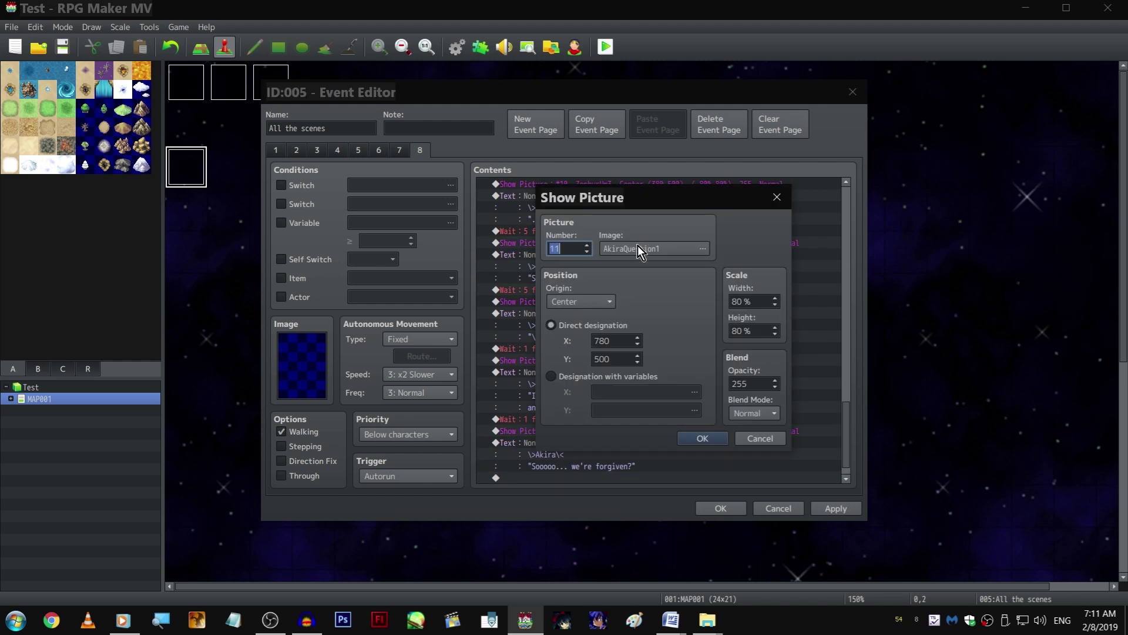
double_click(638, 251)
scroll(522, 321, down, 1)
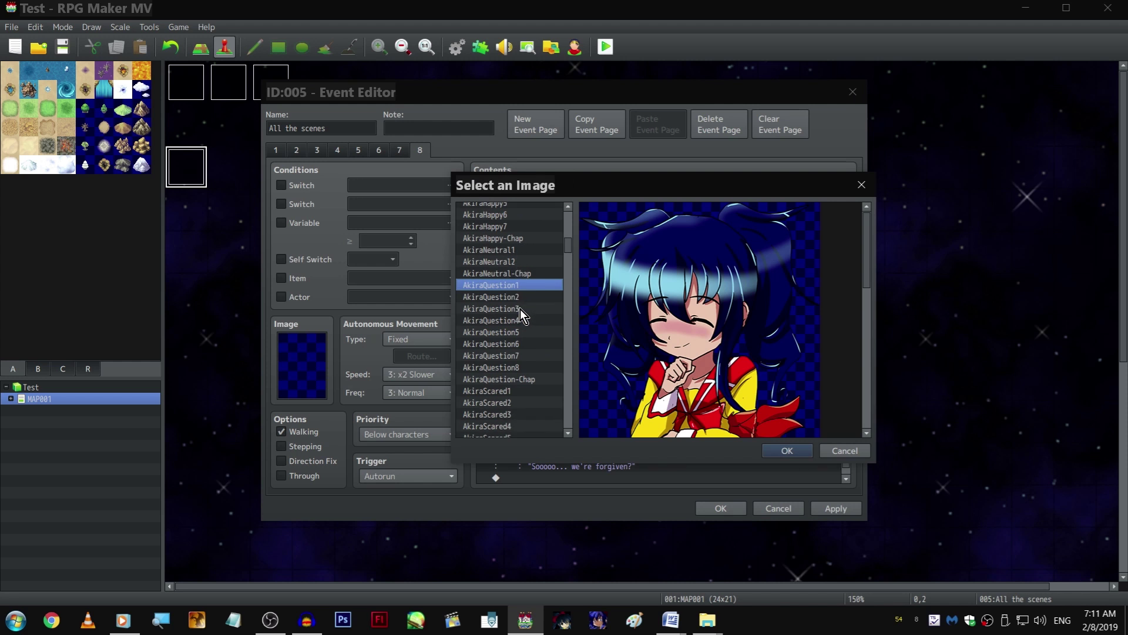
click(521, 373)
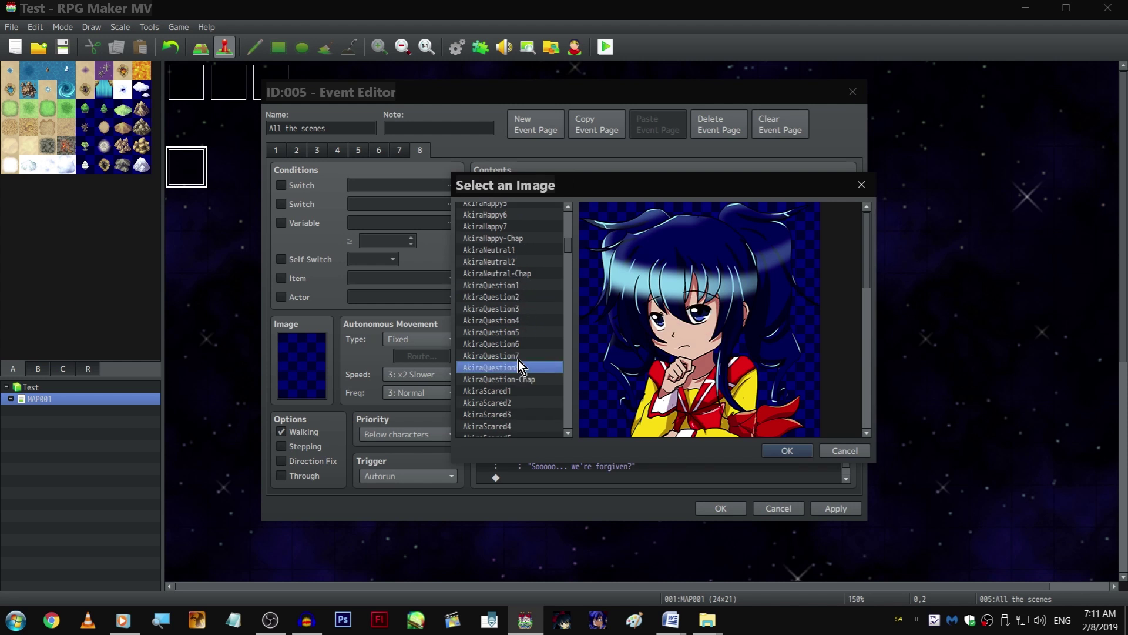
click(518, 332)
click(521, 251)
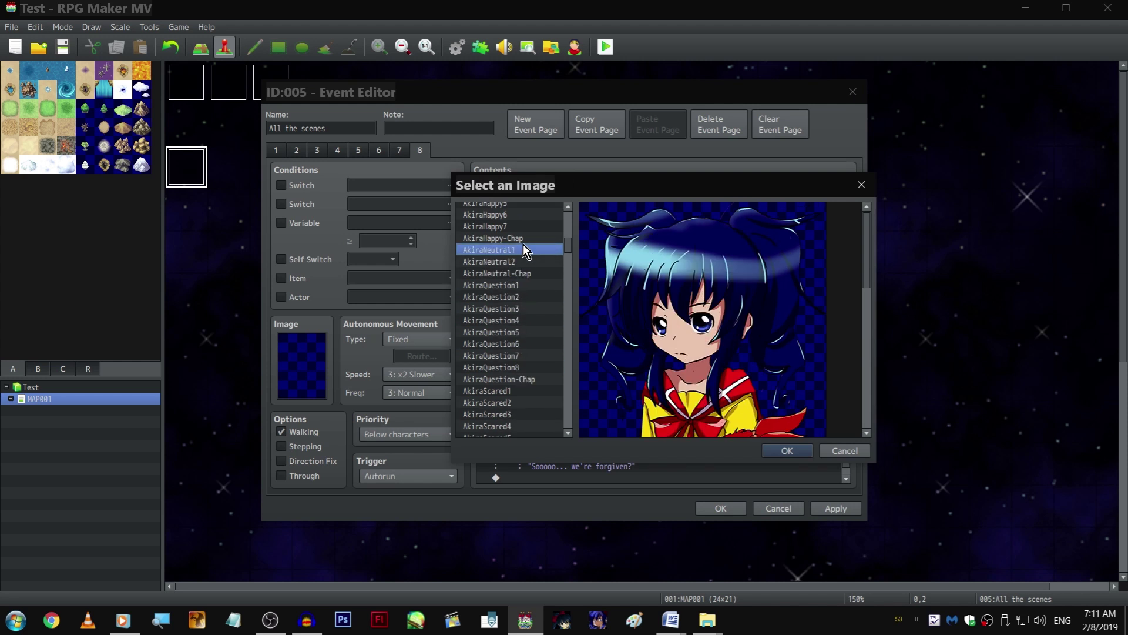
scroll(529, 252, up, 2)
scroll(547, 274, up, 2)
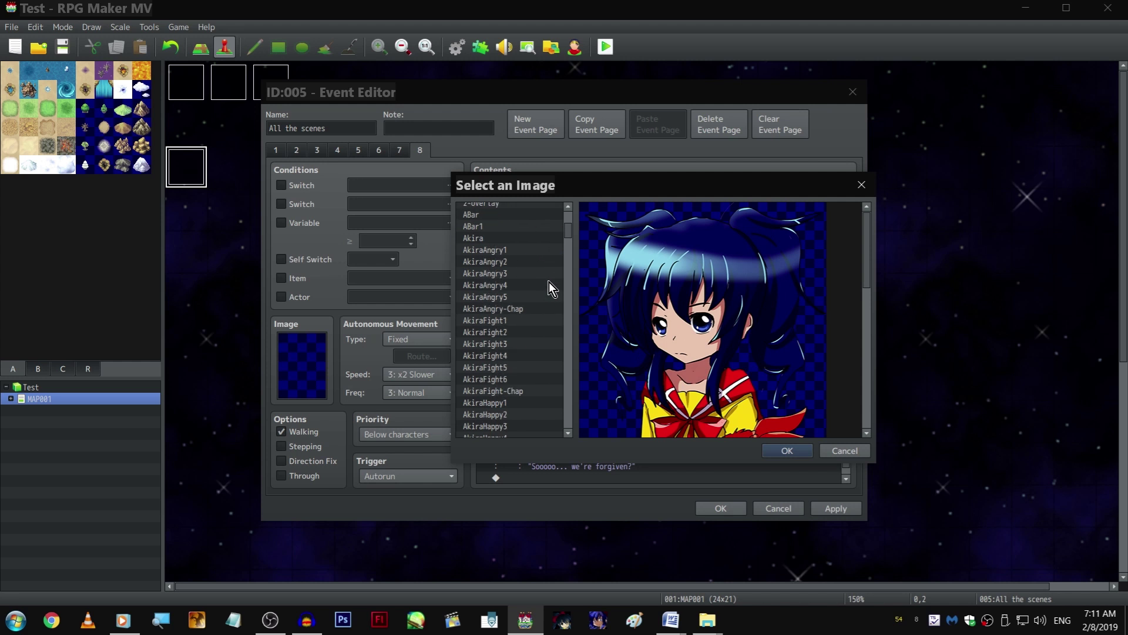
double_click(513, 296)
click(697, 439)
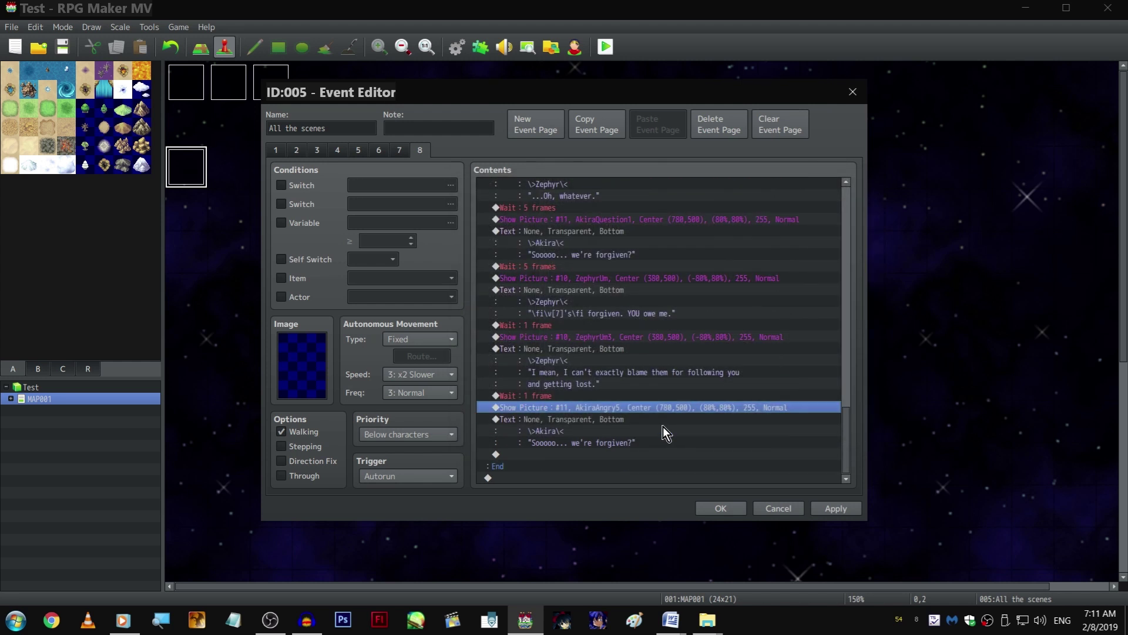
Change Akira's pasted line to 'H-hey! I didn't get lost this tiiiiimme!'
double_click(595, 423)
drag(682, 301, 577, 300)
text(H-hey)
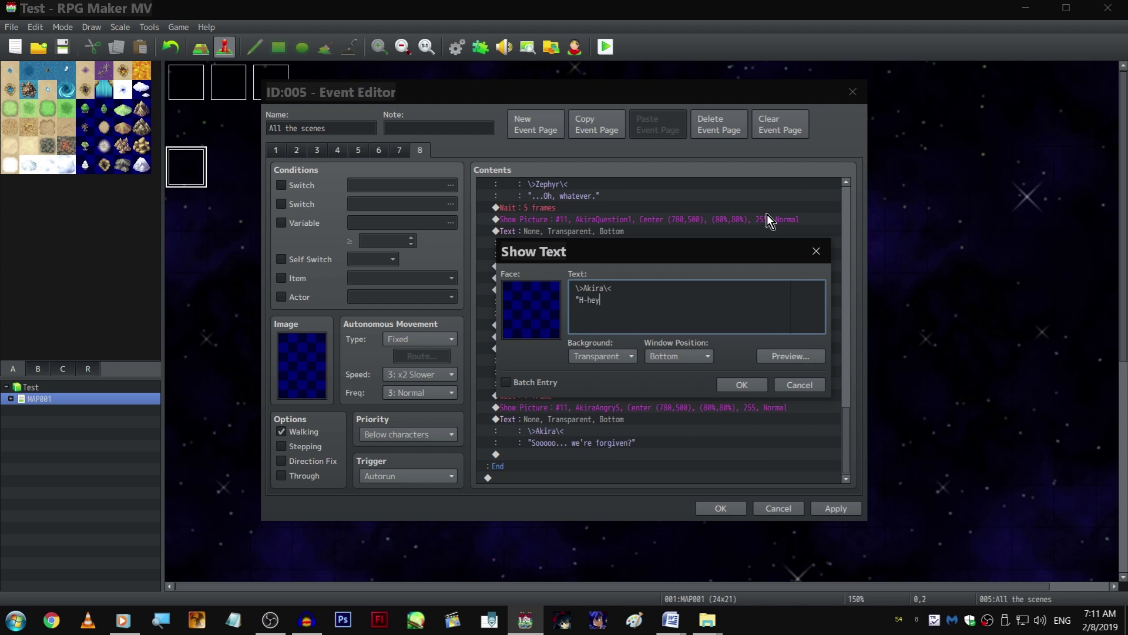
text(!)
text( I didn't get l)
text(ost this tiiiiimm)
text(mme!")
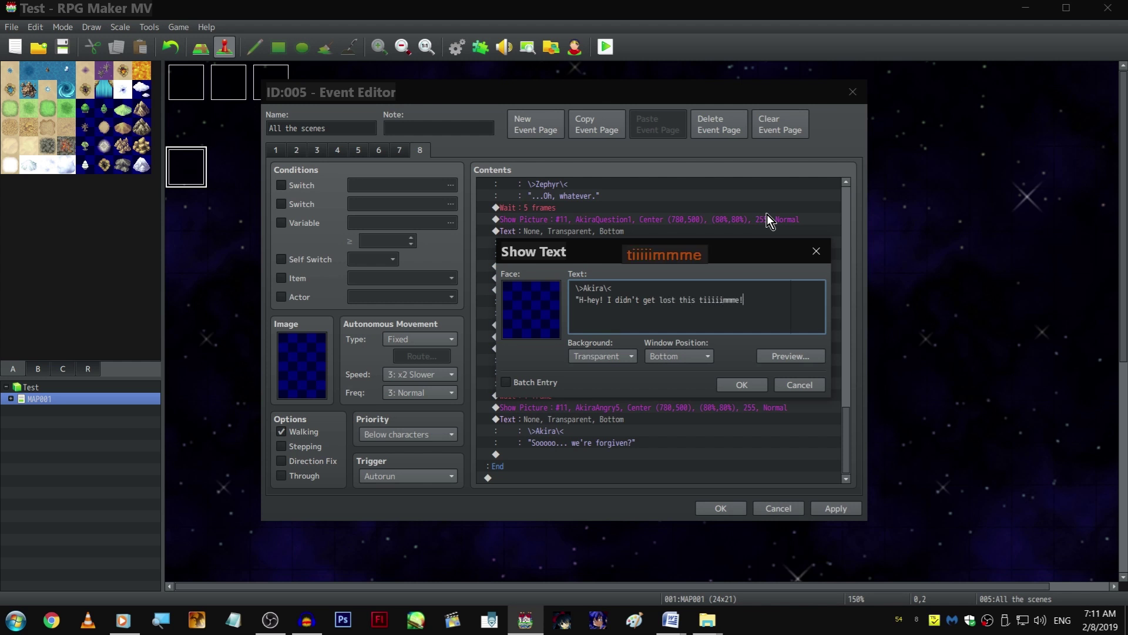
key(ctrl+Return)
Append another copy of the Zephyr wait, picture and line block
click(659, 324)
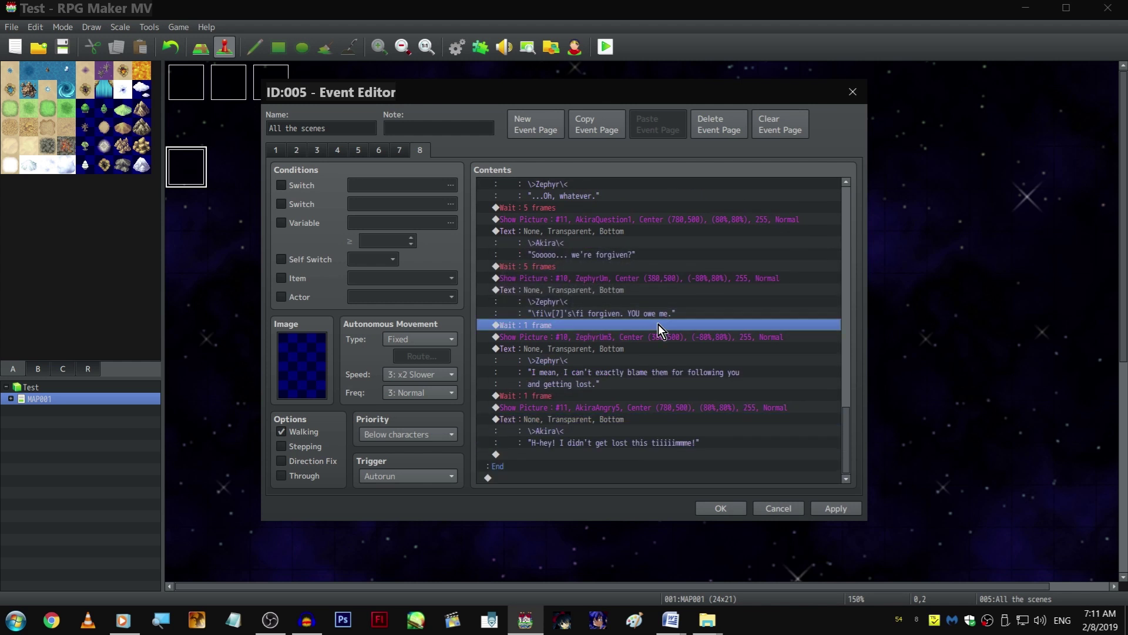
shift+click(617, 371)
key(ctrl+c)
click(611, 454)
key(ctrl+v)
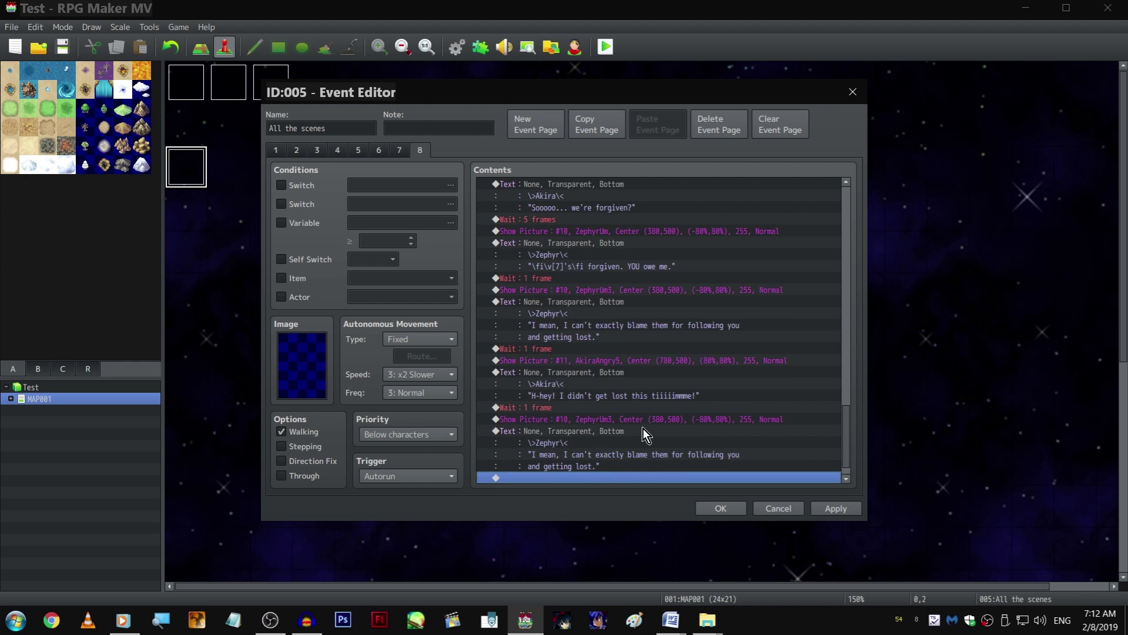
Set the copied wait to 5 frames and re-confirm the copied picture's image
double_click(627, 407)
text(5)
key(Return)
double_click(611, 396)
key(Tab)
key(Return)
scroll(545, 291, down, 2)
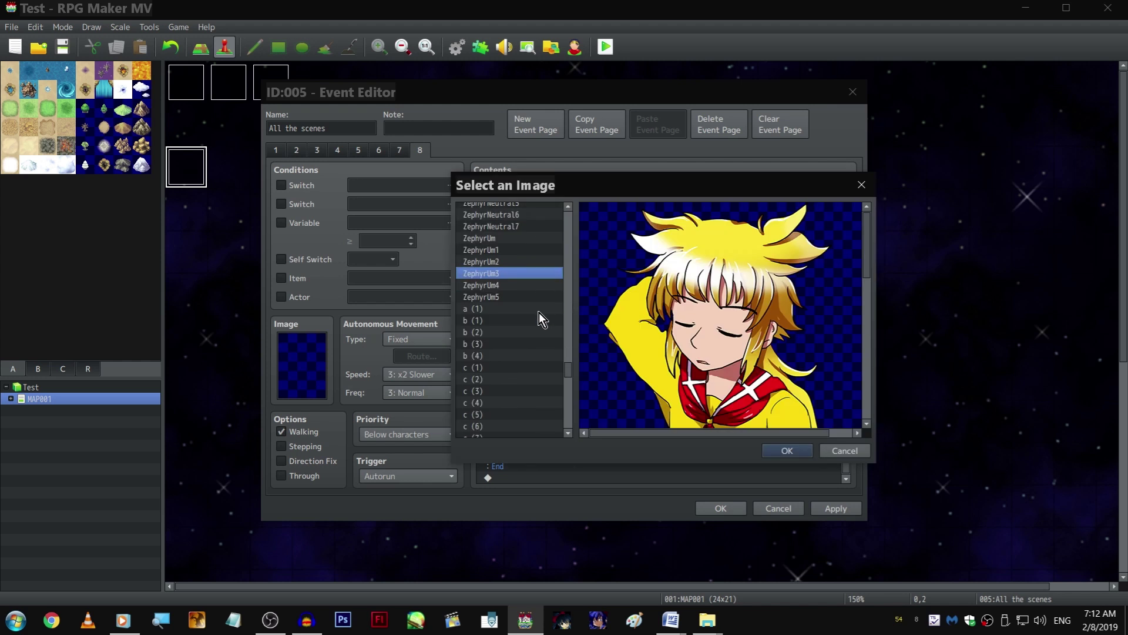
scroll(539, 311, up, 2)
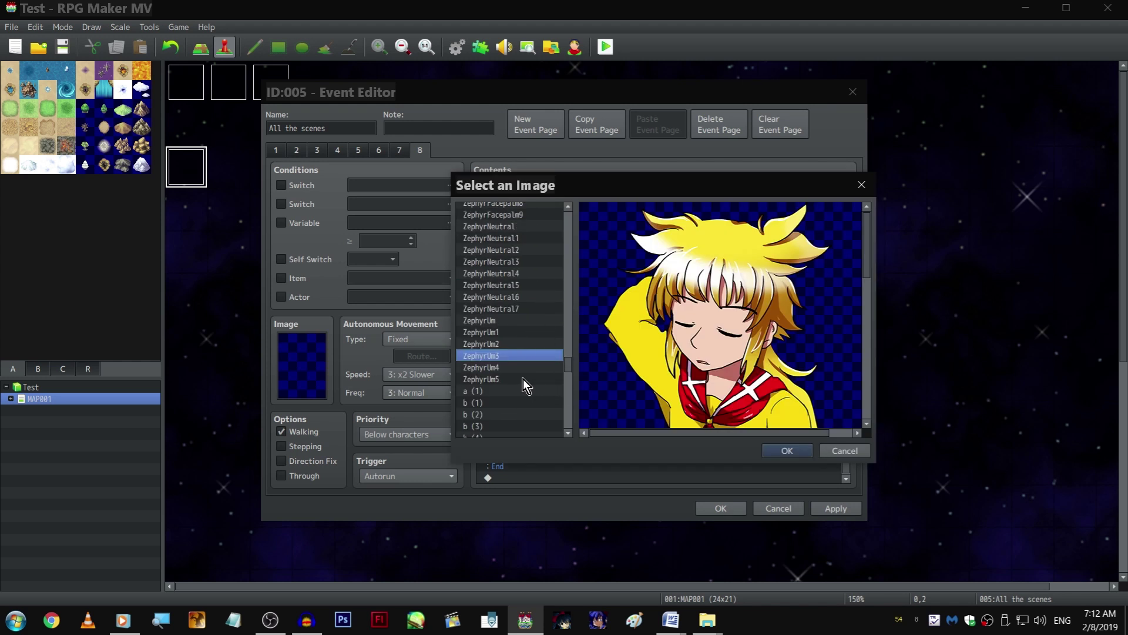
click(829, 450)
click(756, 446)
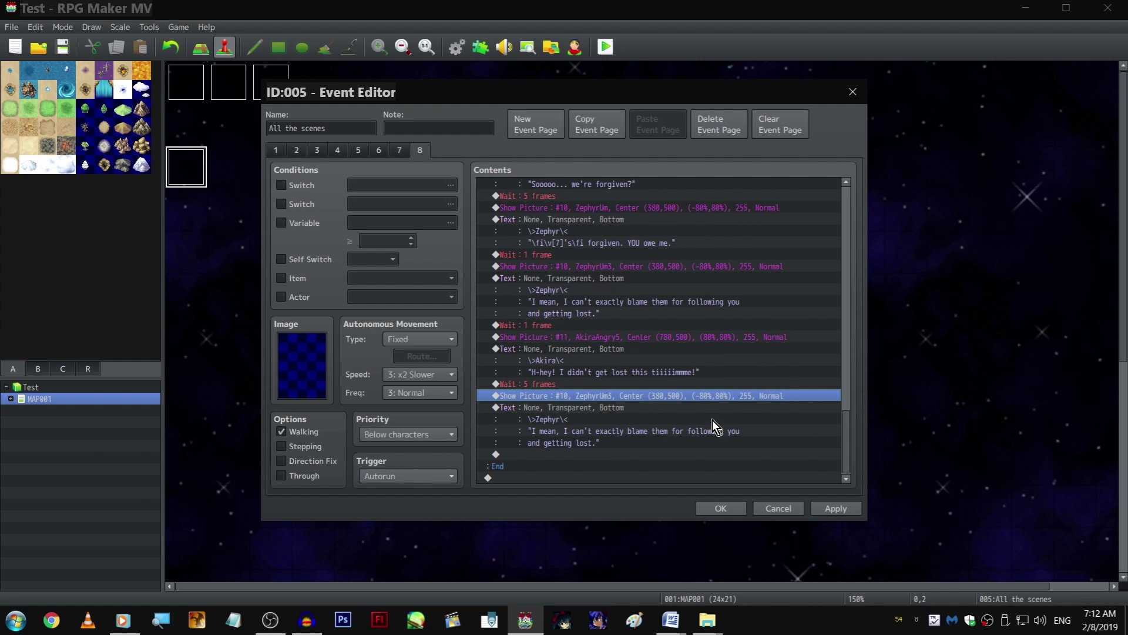
Change Zephyr's duplicated picture to the ZephyrNeutral3 portrait
double_click(705, 397)
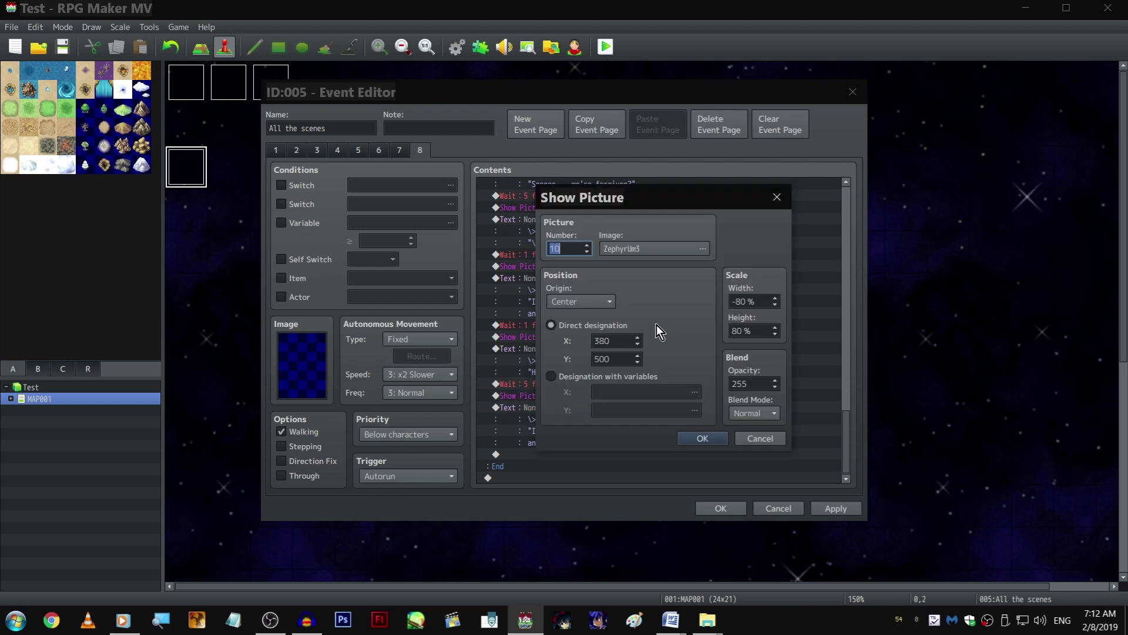
double_click(655, 248)
click(526, 335)
click(525, 308)
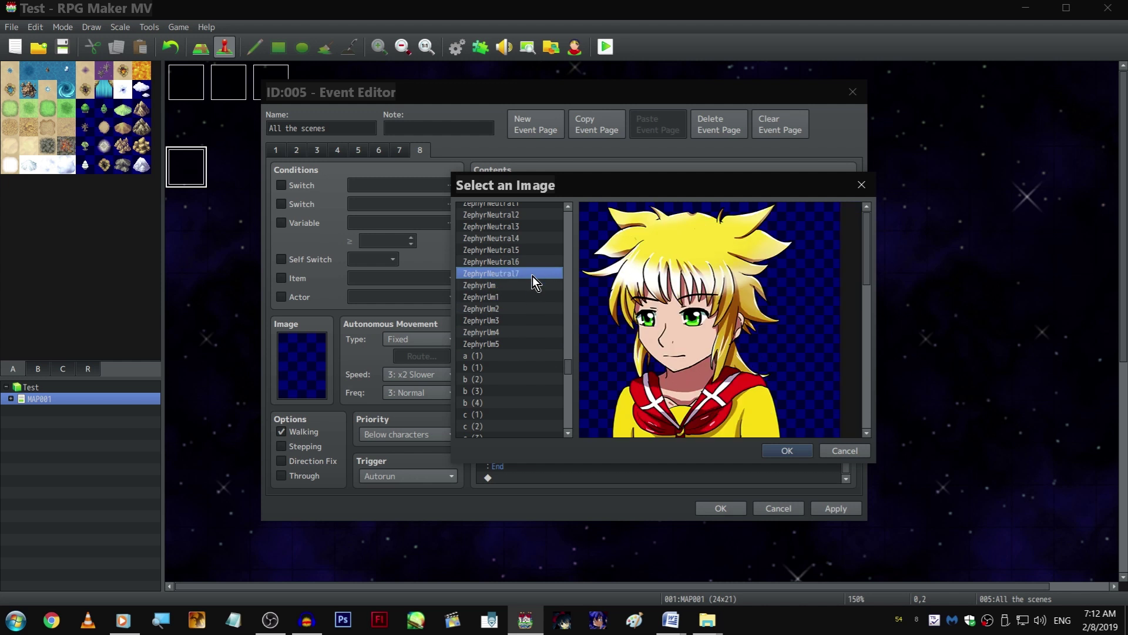
click(533, 273)
scroll(540, 286, up, 2)
click(523, 309)
click(529, 285)
click(780, 450)
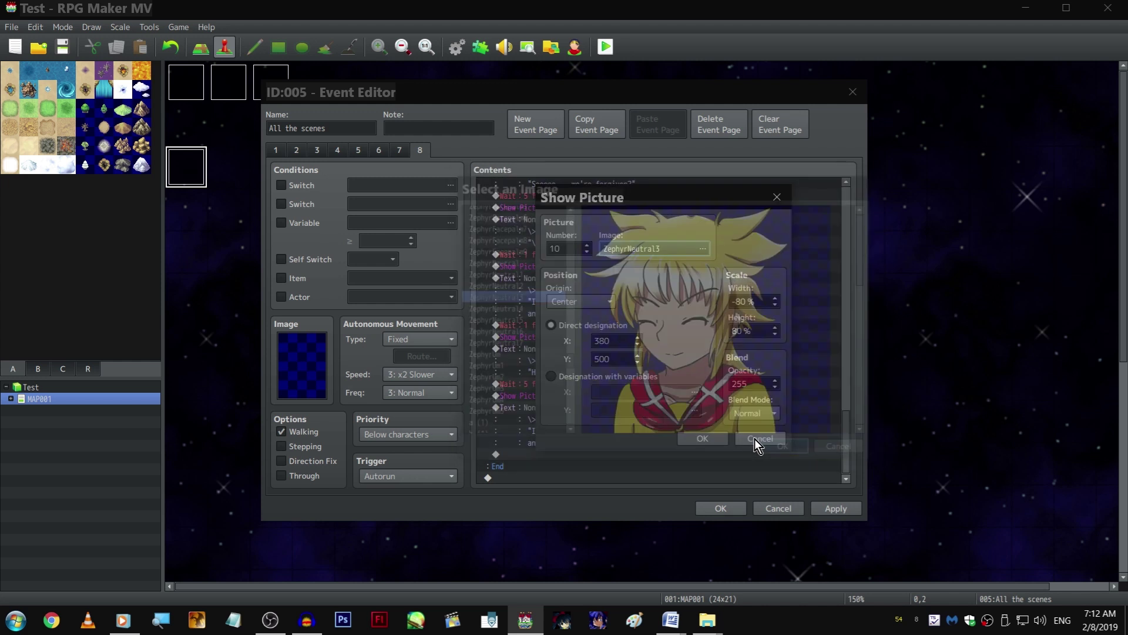
click(702, 436)
Change Zephyr's copied line to 'A likely story!'
double_click(599, 417)
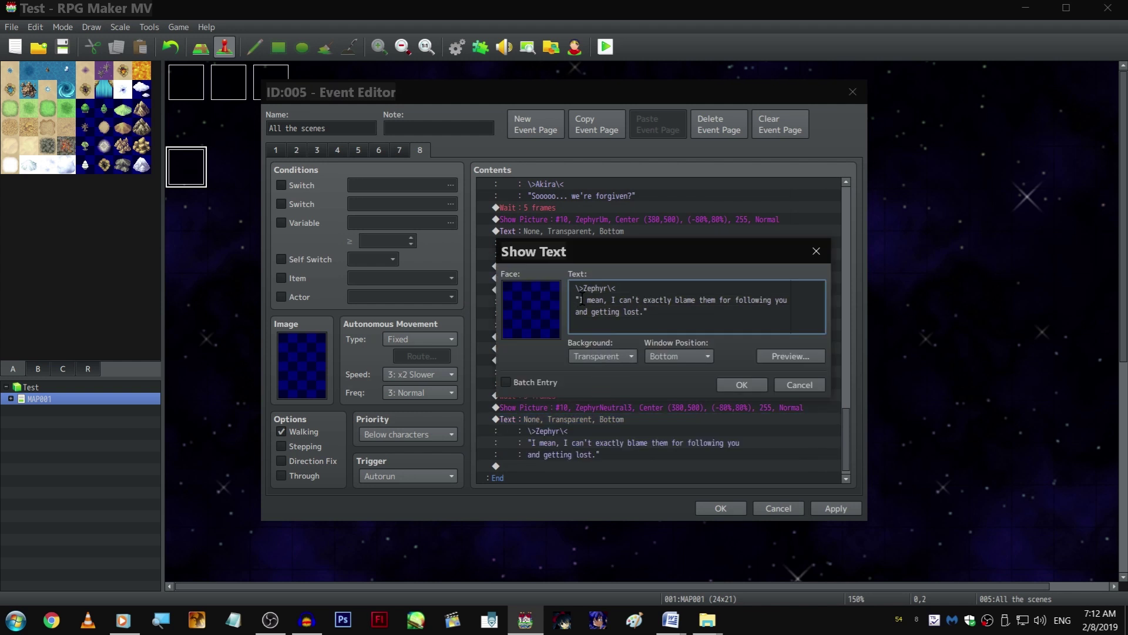
drag(580, 301, 652, 314)
text("I)
key(BackSpace)
text(A likely story)
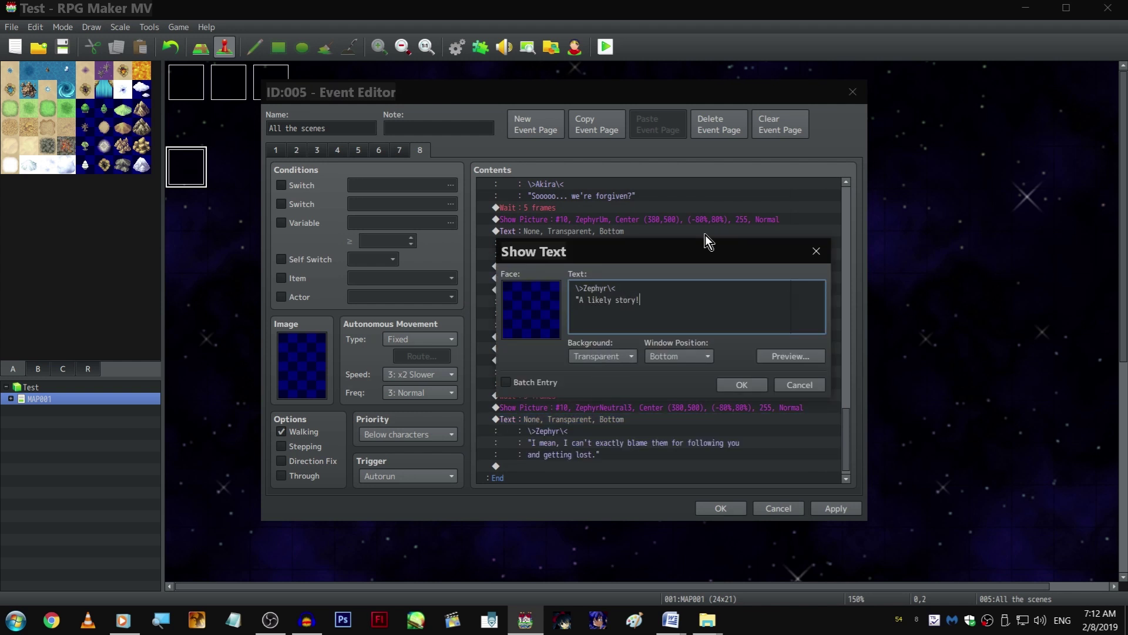
text(!")
key(ctrl+Return)
scroll(705, 234, down, 1)
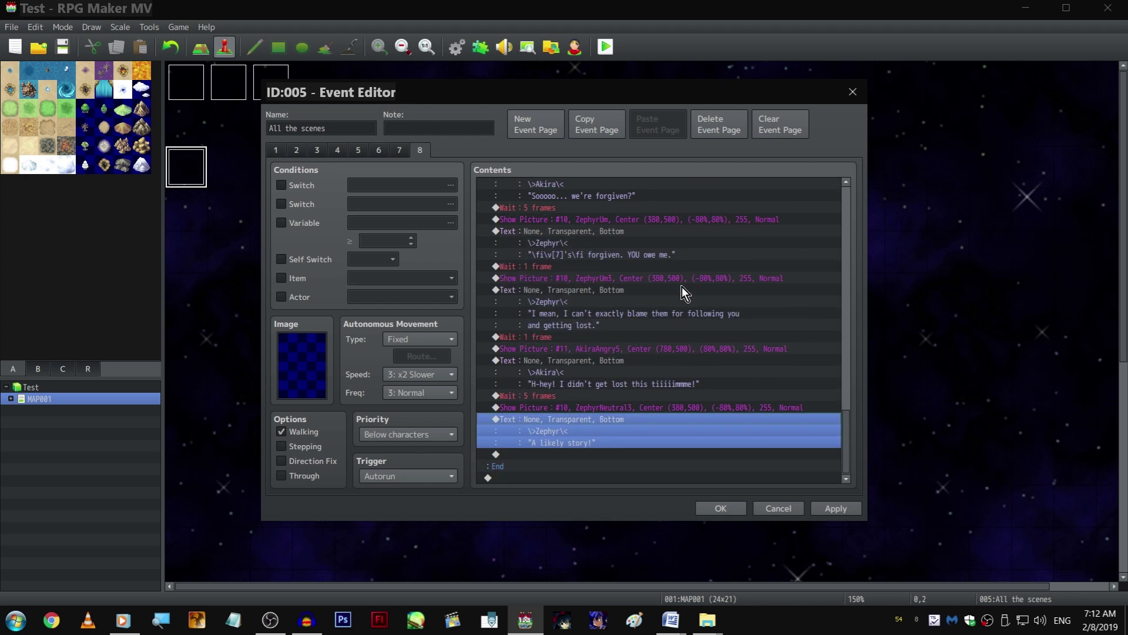
Add a copied 5-frame wait after the branch end
click(570, 397)
key(ctrl+c)
key(ctrl+v)
click(836, 508)
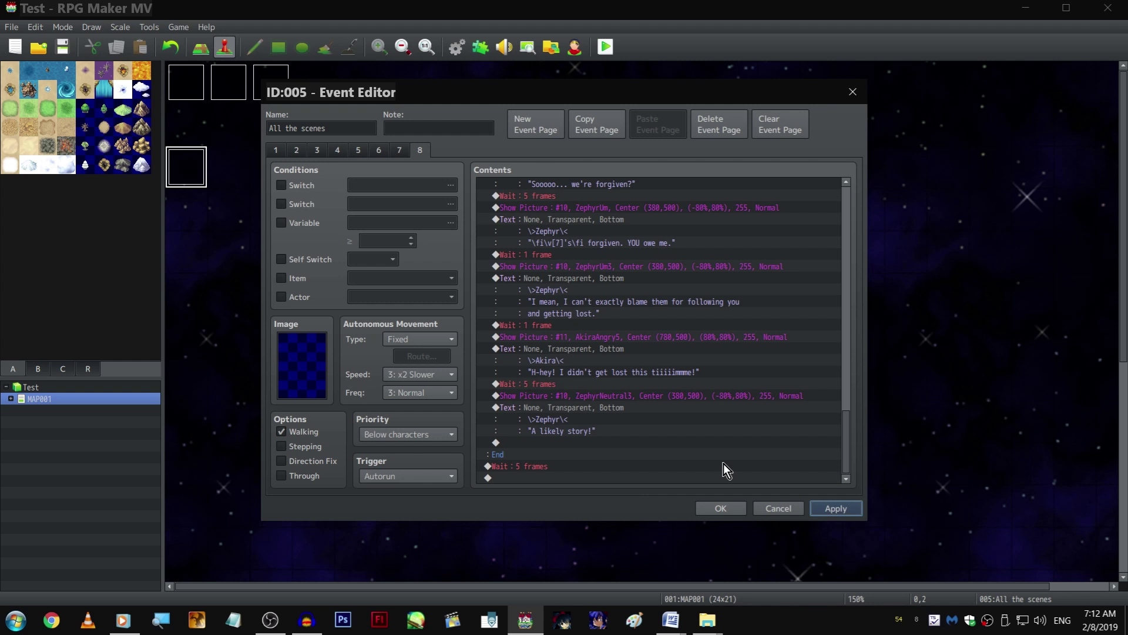
click(609, 467)
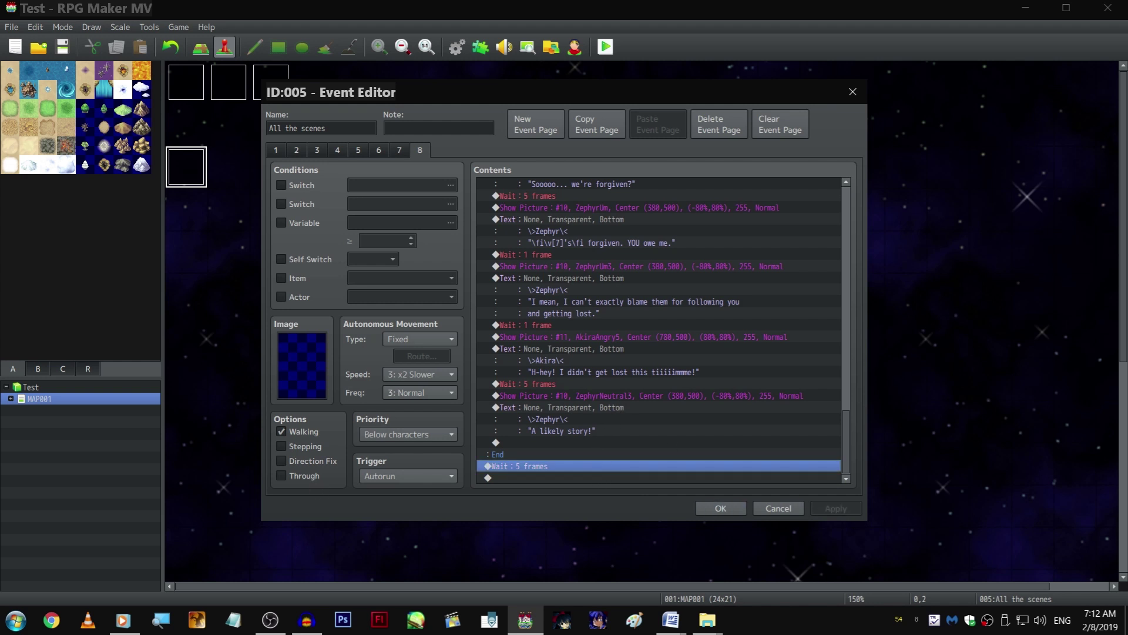
key(alt+Tab)
key(alt+Tab)
key(alt+Tab)
key(alt+Tab)
key(alt+Tab)
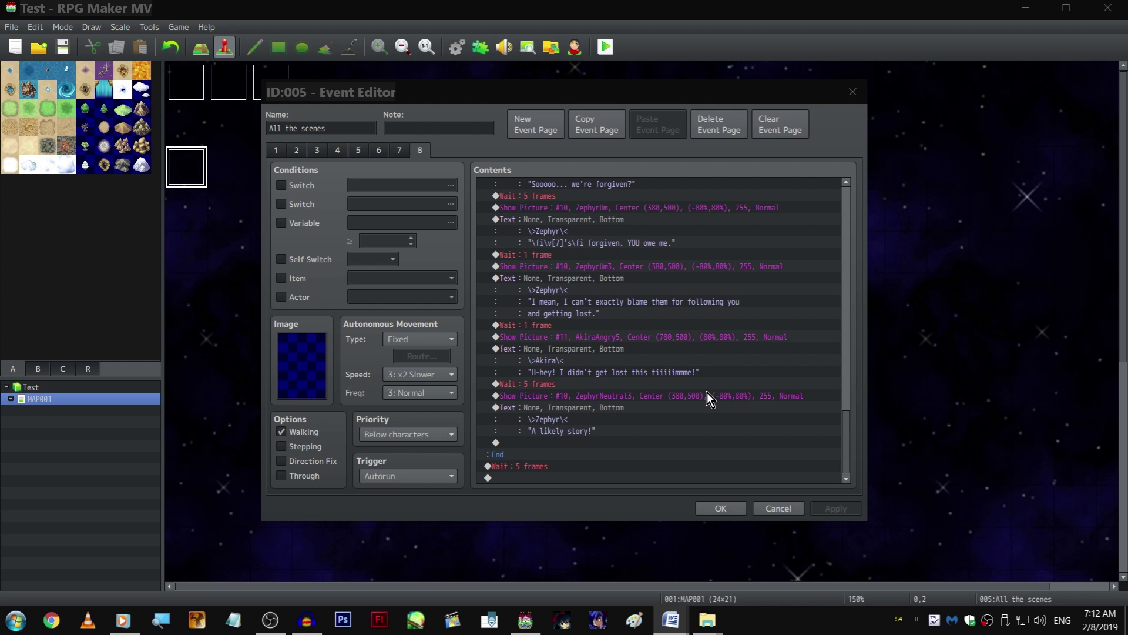
Insert a Conditional Branch on switch 0003 Aki-Scene1 after Zephyr's dialogue
double_click(546, 468)
click(524, 153)
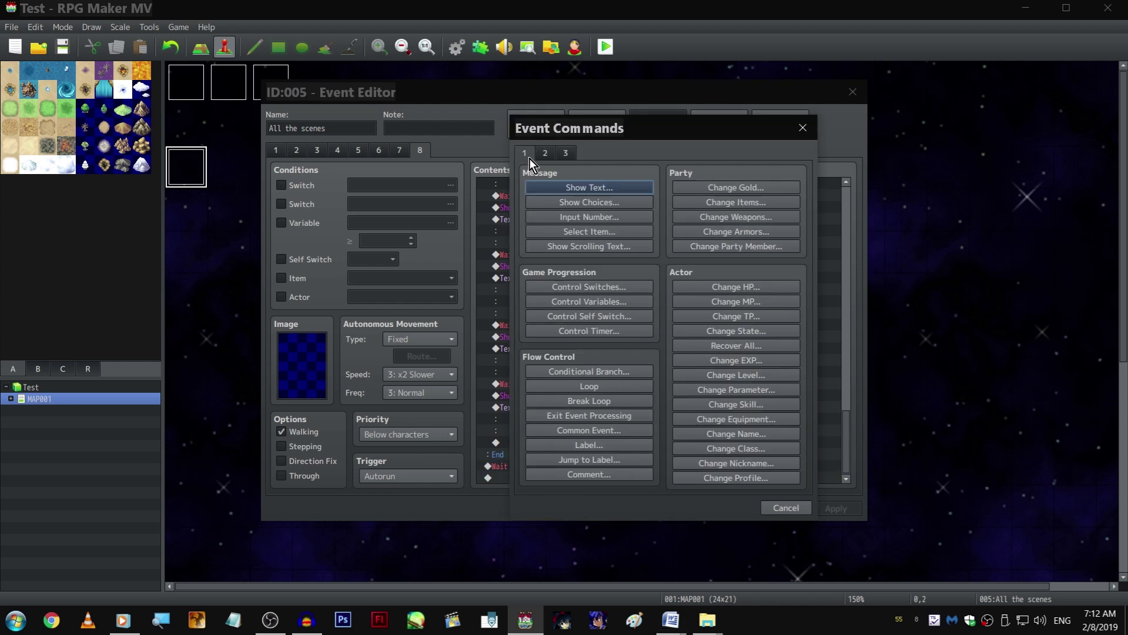
click(626, 371)
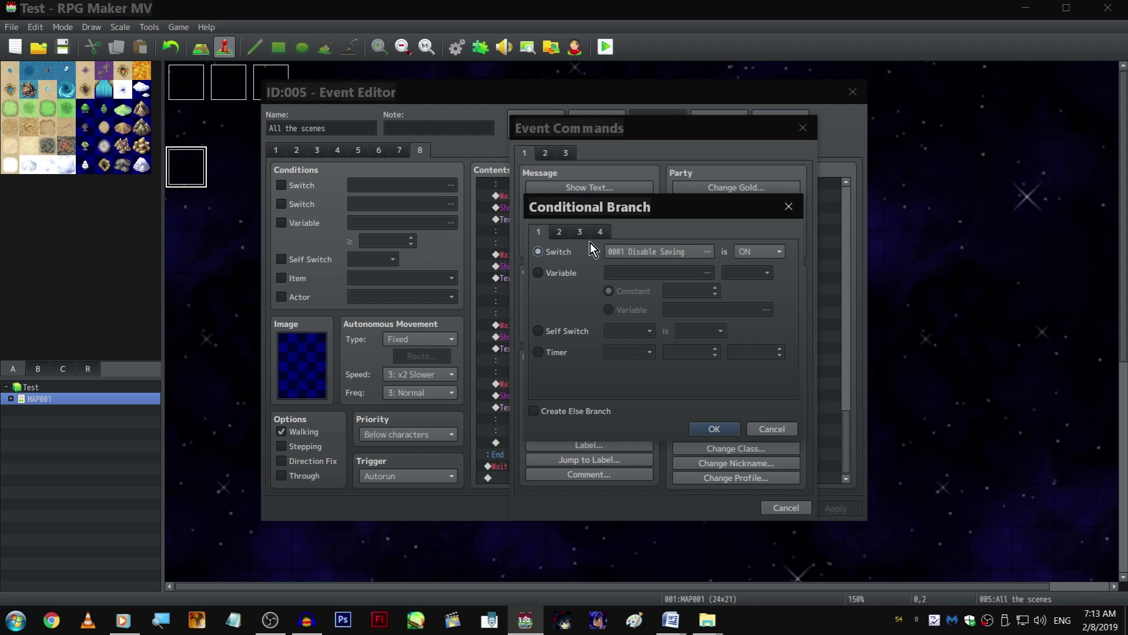
click(559, 232)
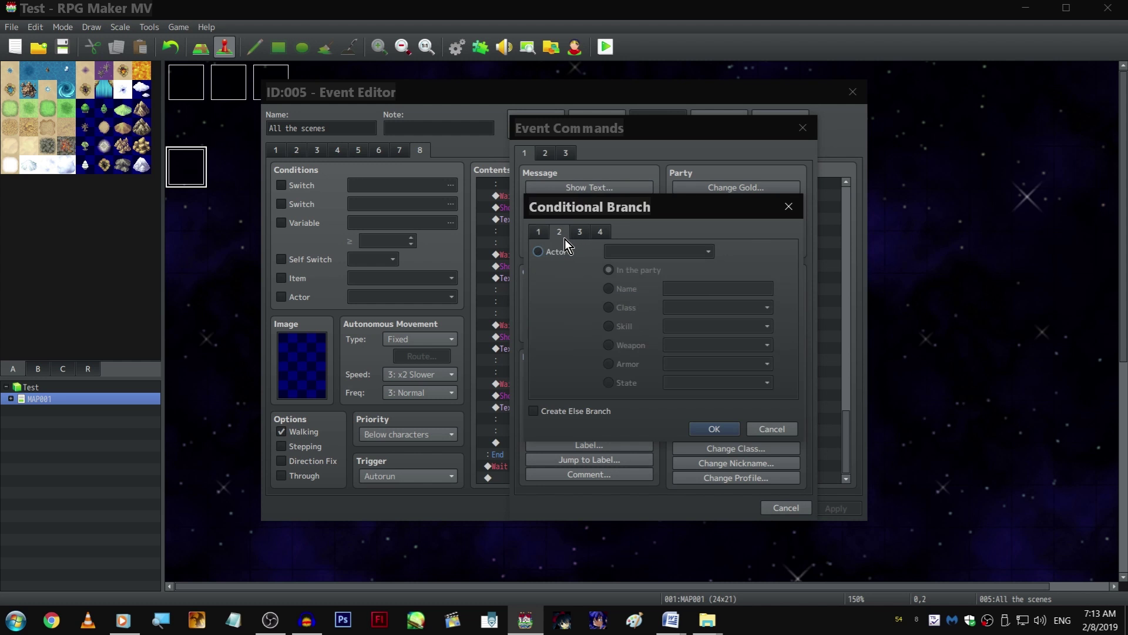
click(600, 232)
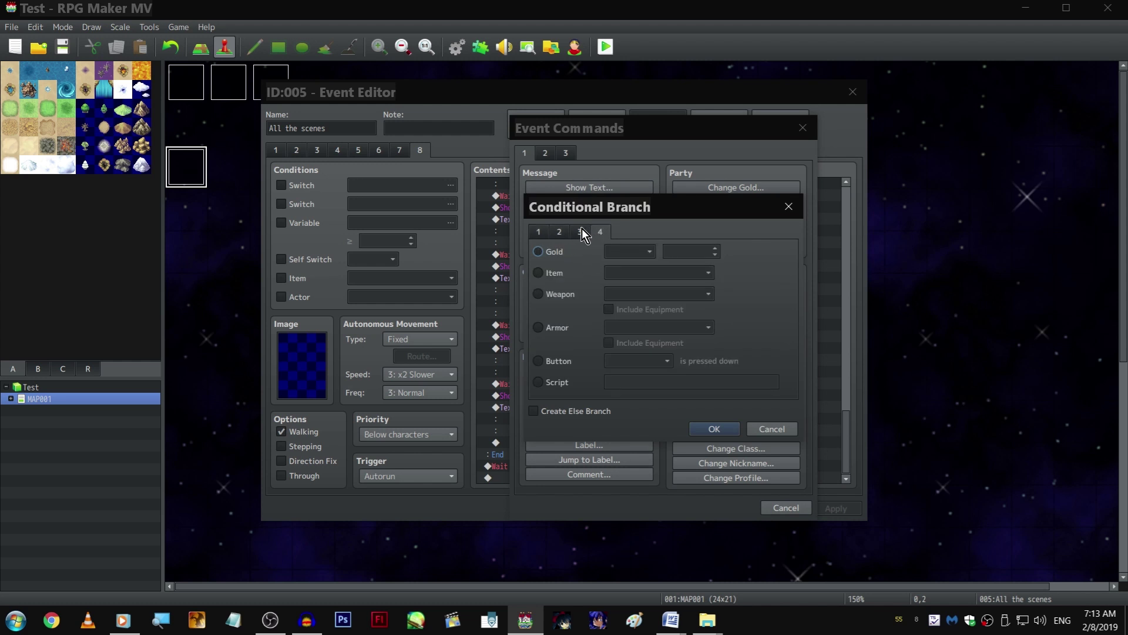
click(538, 231)
click(664, 253)
click(714, 209)
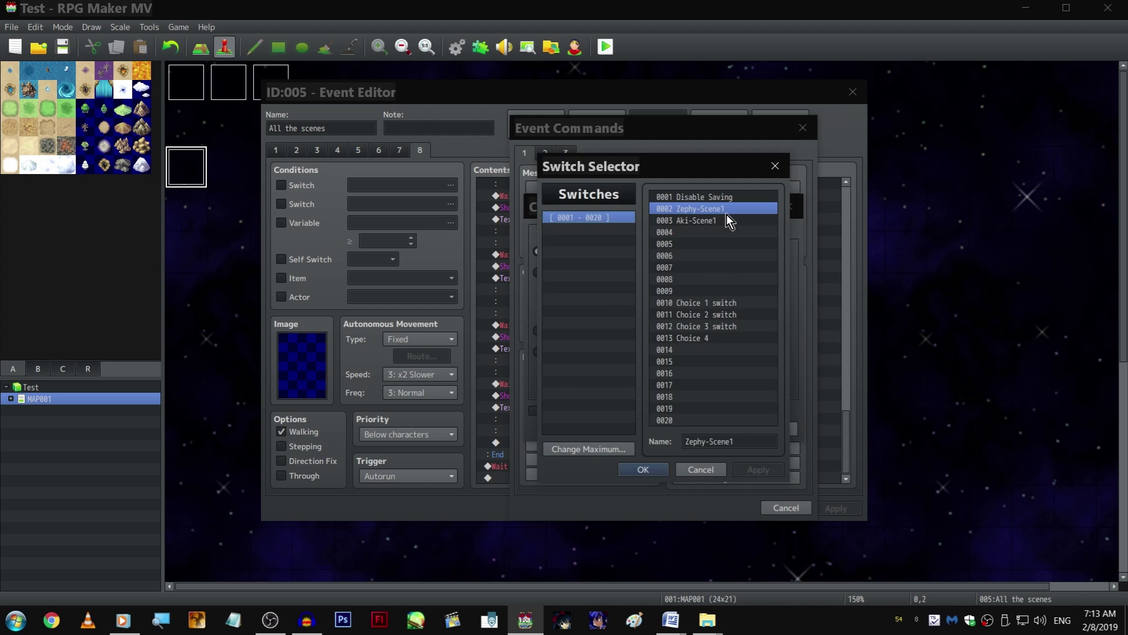
click(726, 219)
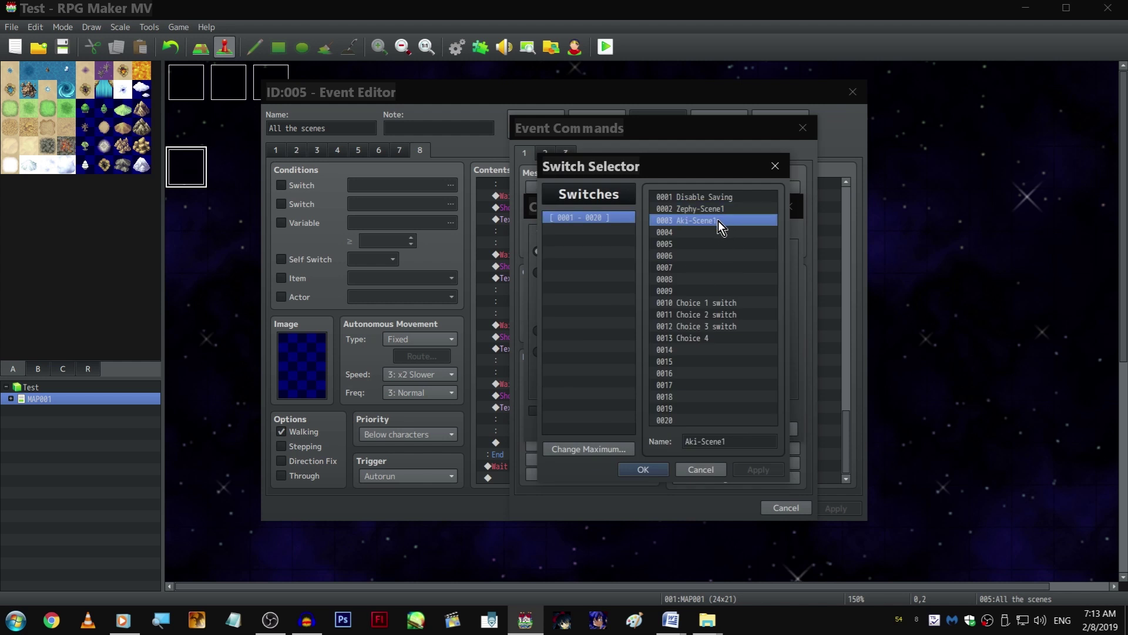
double_click(719, 220)
click(703, 428)
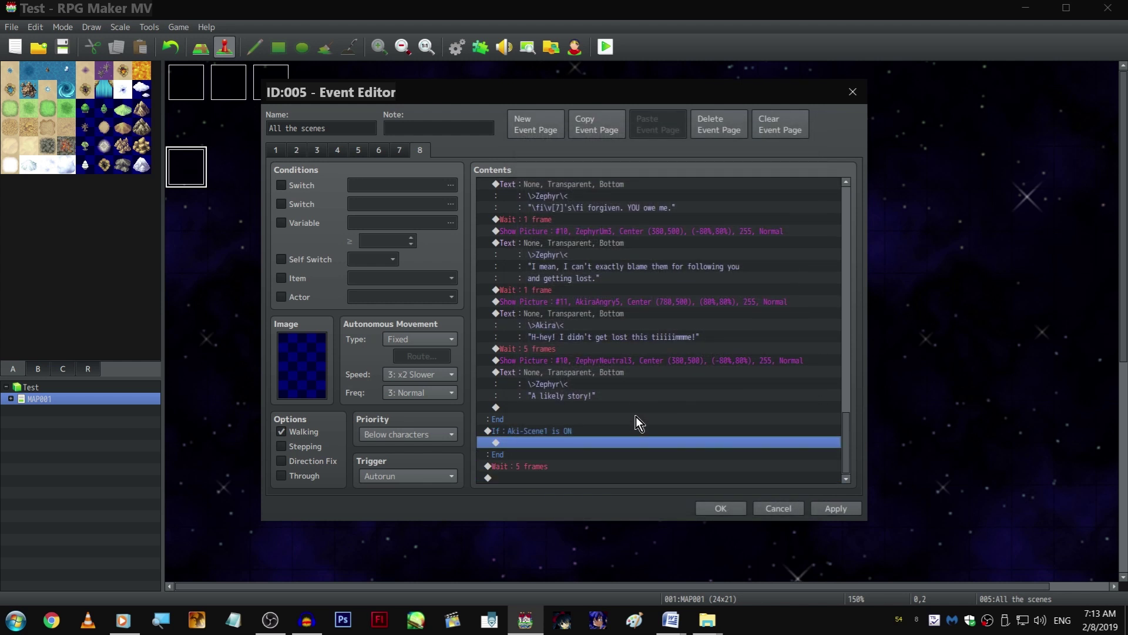
Save the event, reopen All the scenes on page 8, and select 'A likely story!'
click(733, 507)
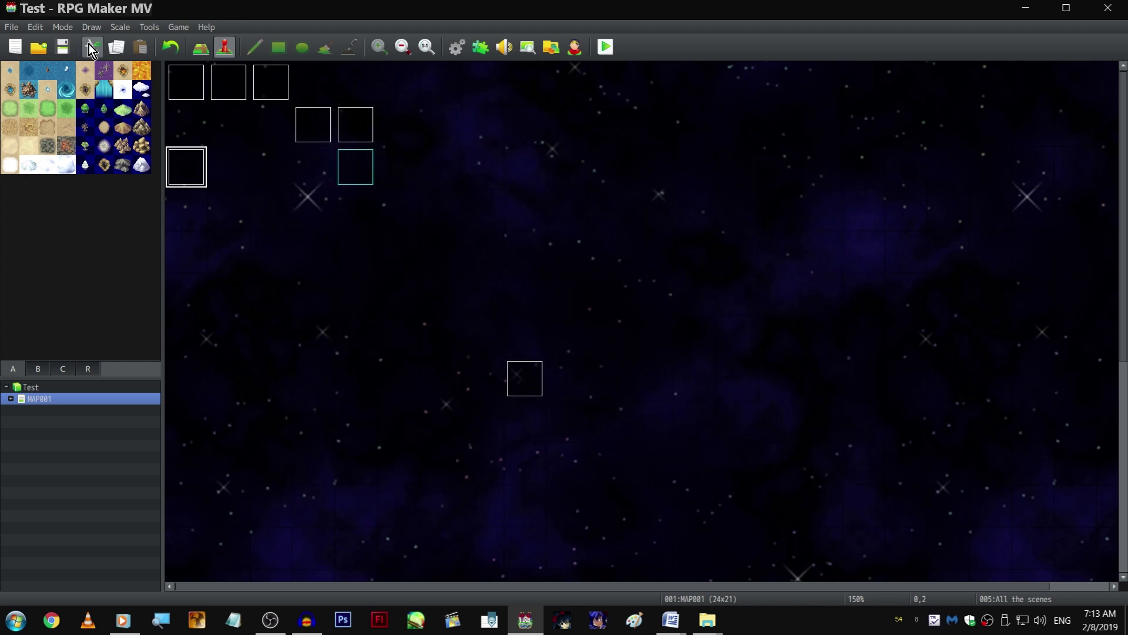
double_click(186, 171)
click(420, 150)
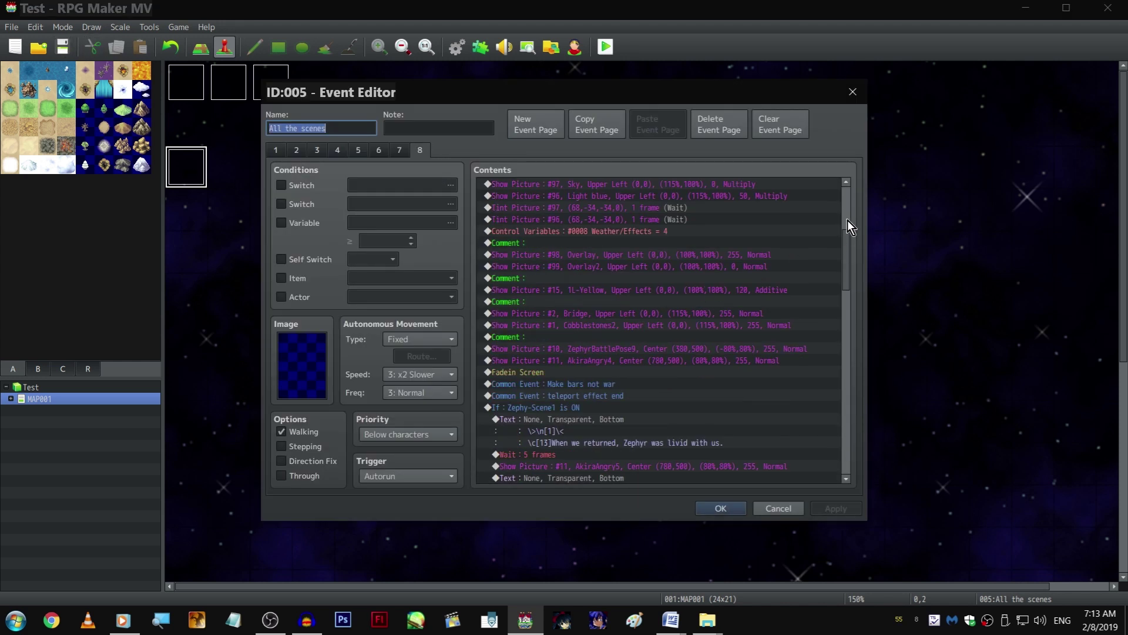
drag(847, 203, 856, 461)
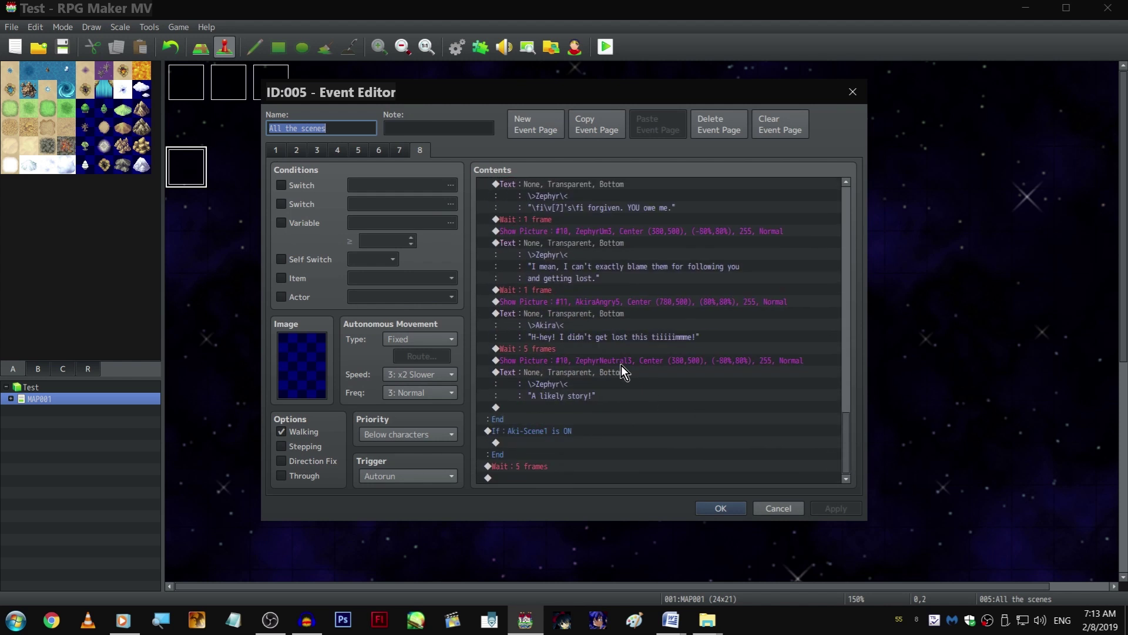
click(590, 395)
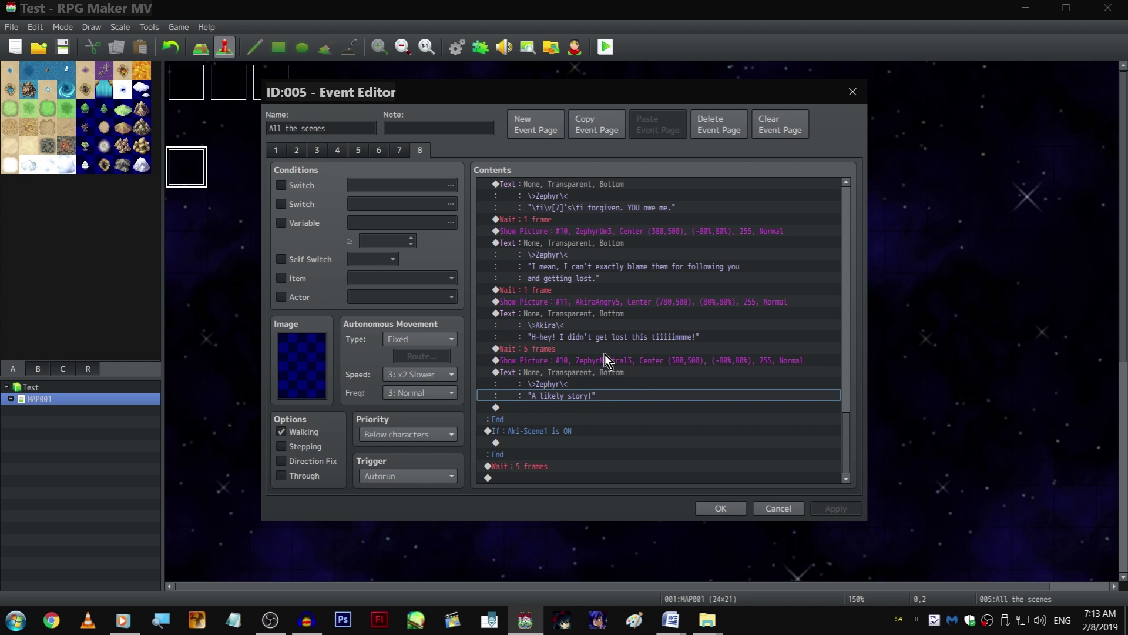
scroll(604, 350, up, 3)
scroll(607, 327, up, 3)
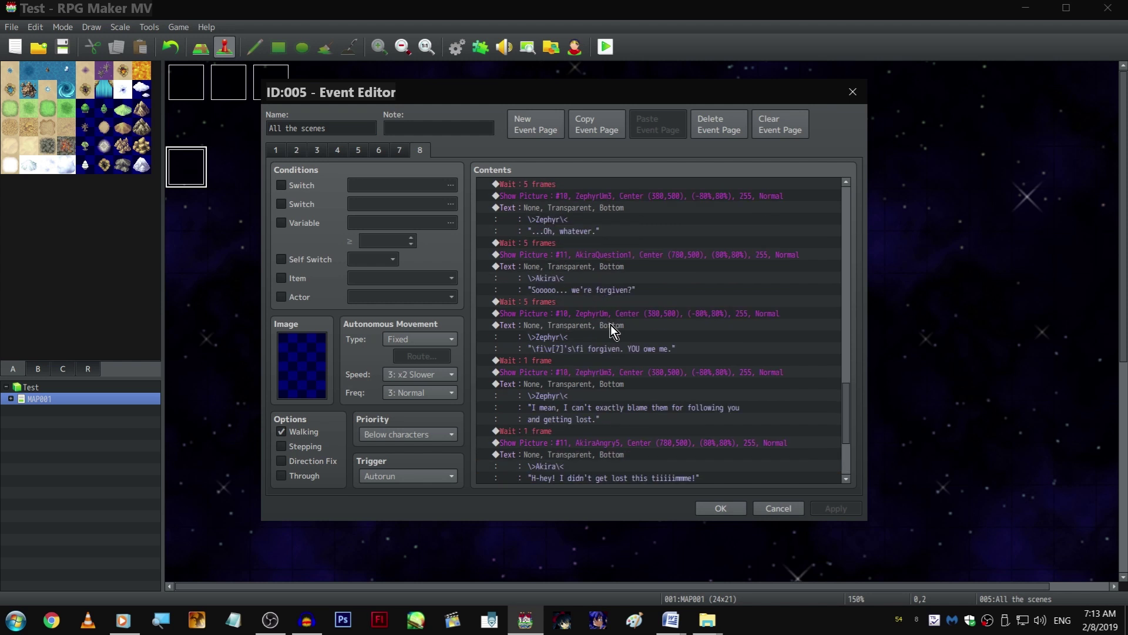
scroll(616, 312, up, 3)
scroll(623, 305, up, 2)
scroll(596, 351, down, 3)
scroll(599, 399, down, 5)
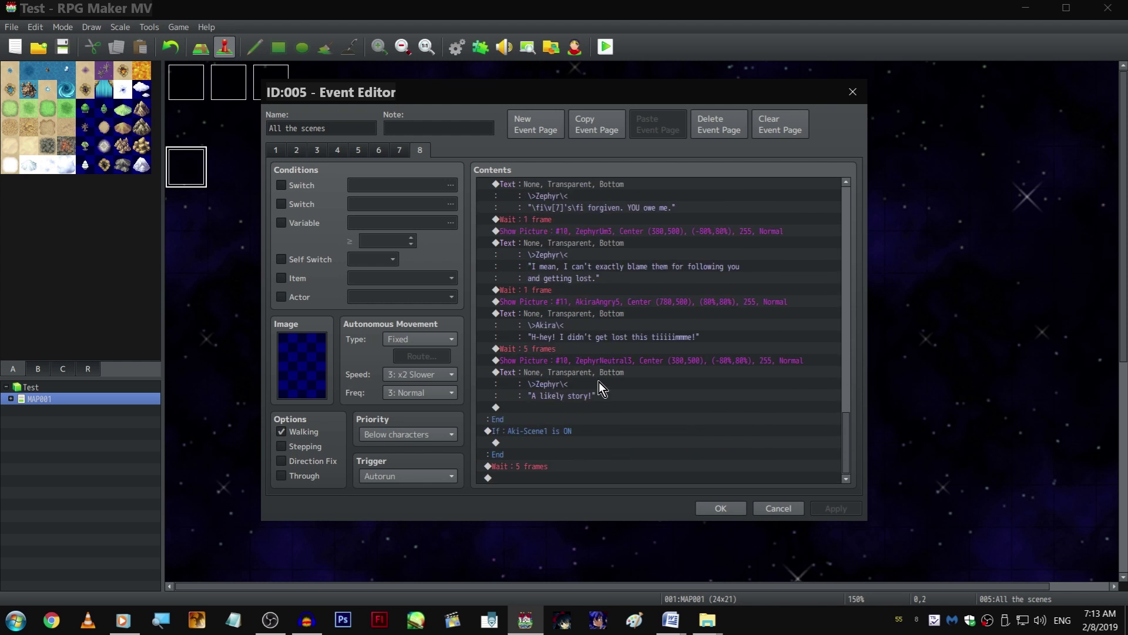
Paste a narration Text into the branch and rewrite it as 'When we returned, Akira...'
click(589, 440)
key(ctrl+v)
double_click(571, 434)
click(770, 426)
click(692, 450)
double_click(692, 444)
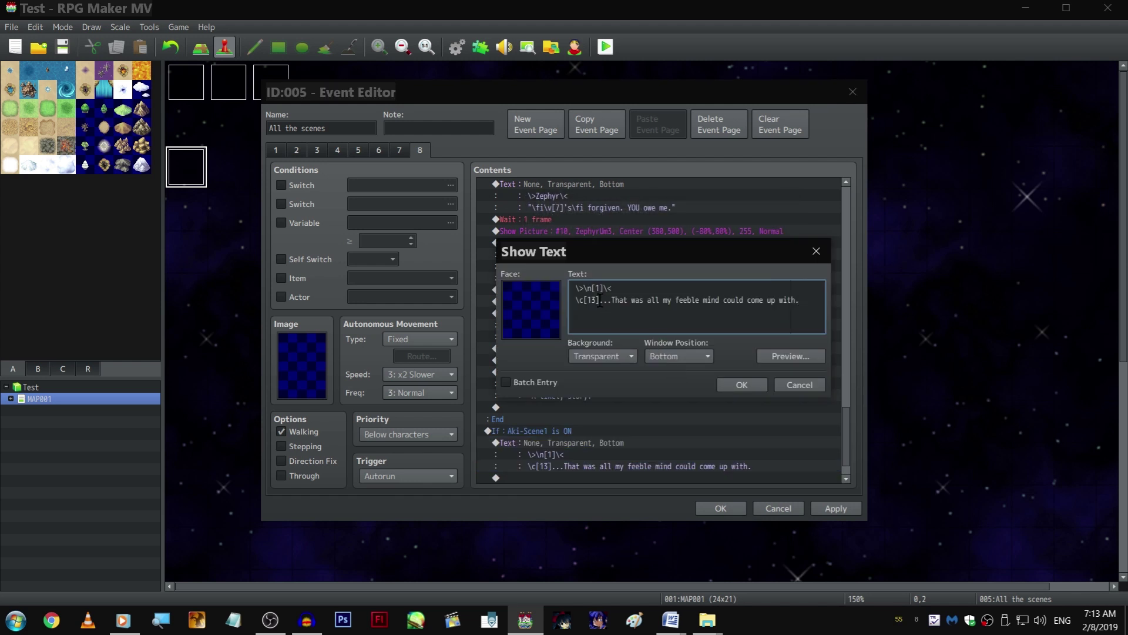
drag(599, 301, 802, 304)
key(Delete)
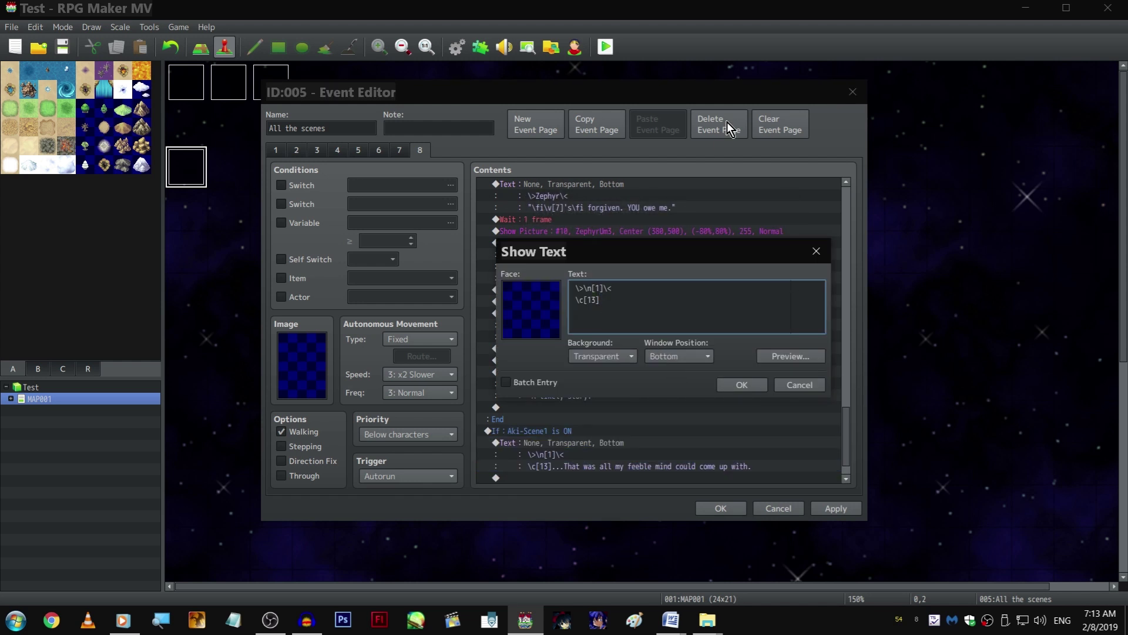
text(When we treturned, Akira...)
key(ctrl+Return)
Add two more narration lines: 'Akira, she...' and 'Er, she was none to pleased with us…'
key(Return)
key(shift+Home)
key(shift+Right)
key(shift+Right)
key(shift+Right)
key(shift+Right)
key(shift+Right)
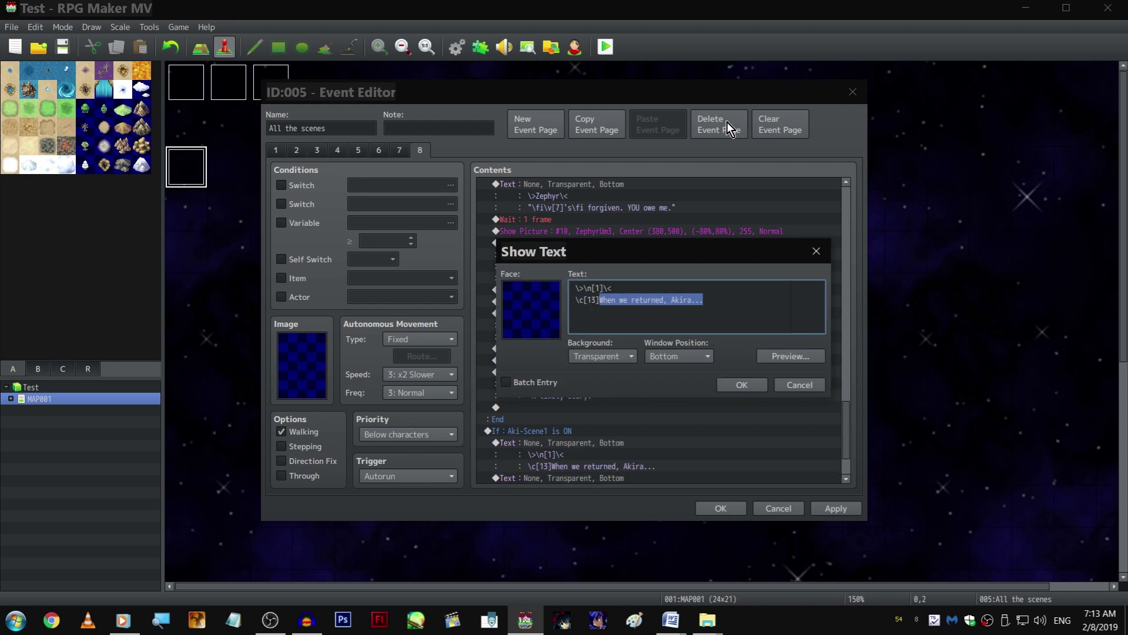
text(Akira, she...)
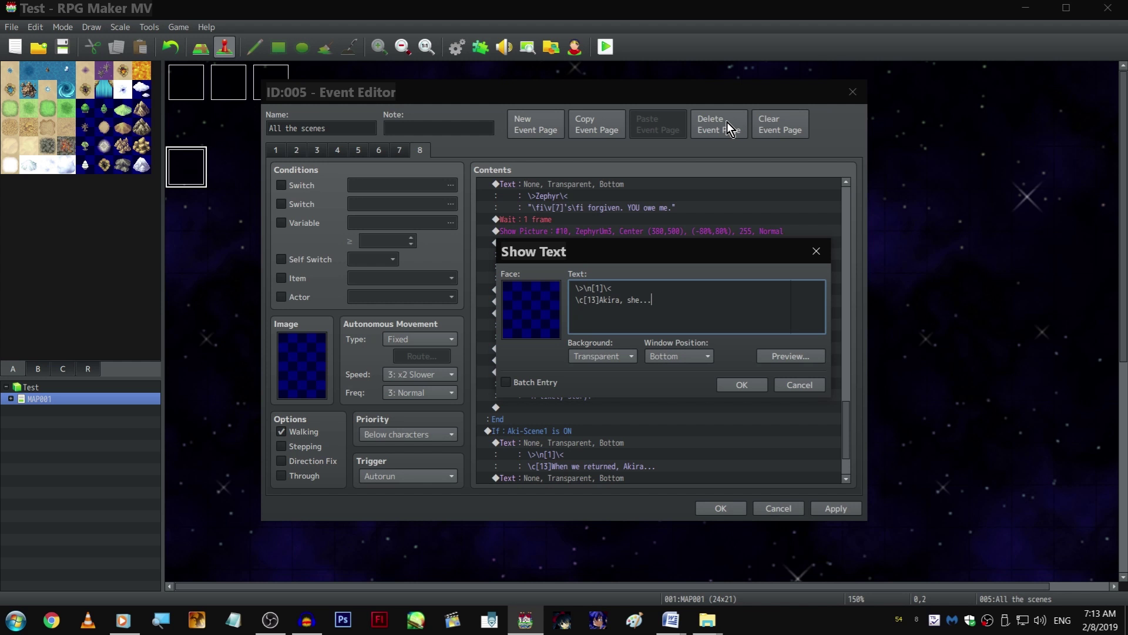
key(ctrl+Return)
key(ctrl+v)
key(Return)
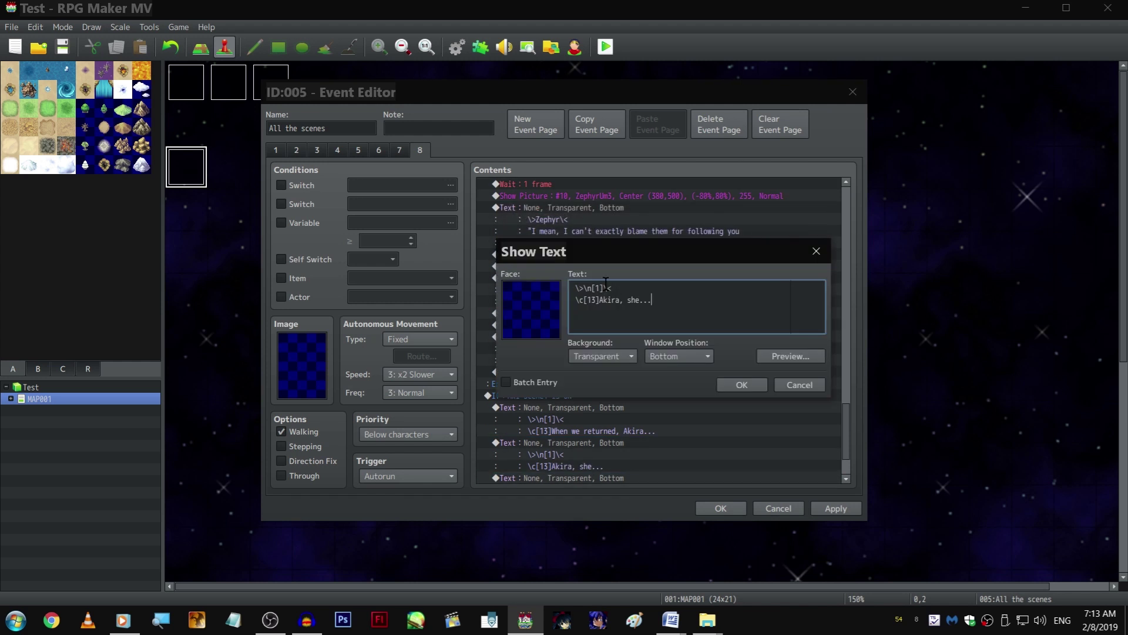
key(Down)
key(Home)
key(shift+End)
text(Er, she was none to pleased with us)
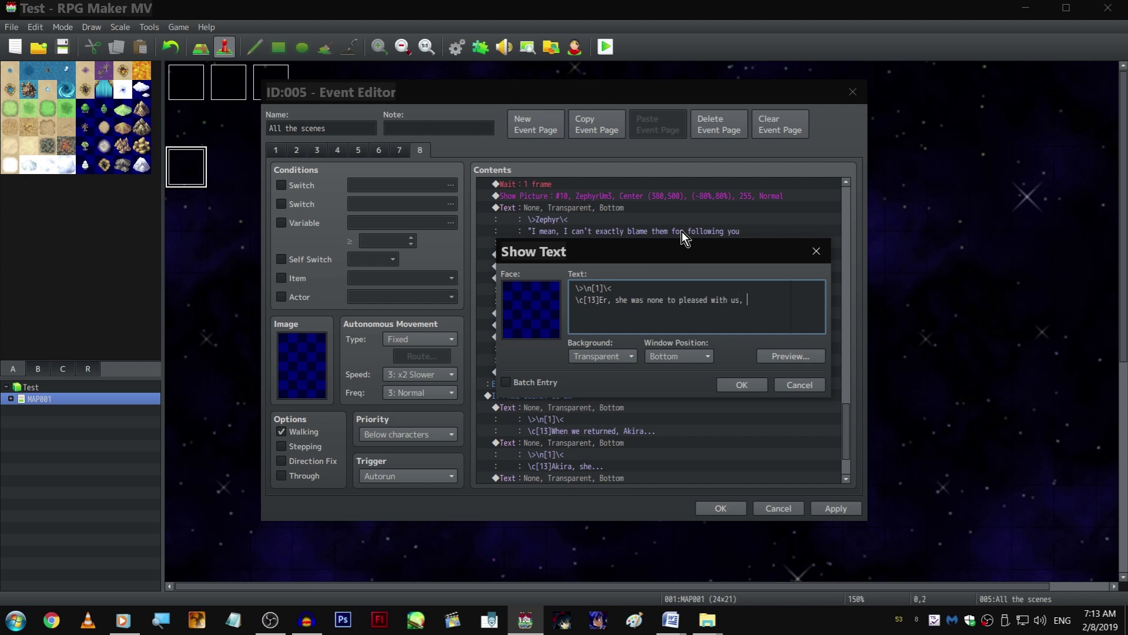
text(, to say the least)
key(Return)
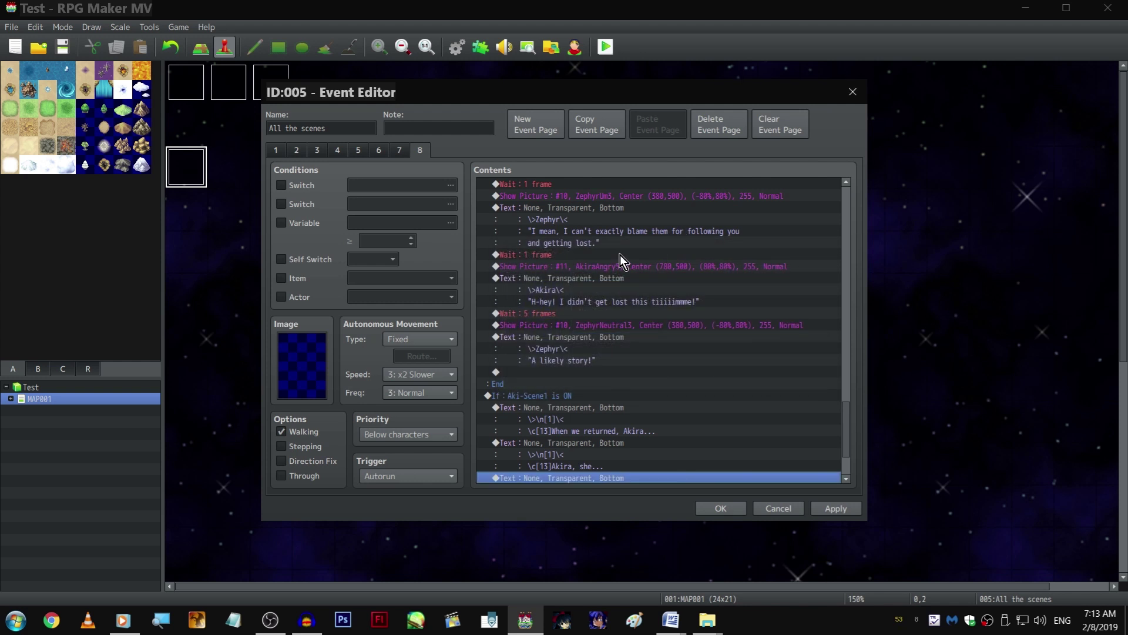
click(620, 254)
scroll(625, 352, down, 3)
Insert waits between the narration lines, making the one after 'the least.' 5 frames
click(632, 326)
key(ctrl+v)
click(611, 373)
key(ctrl+v)
click(610, 419)
key(ctrl+v)
key(ctrl+v)
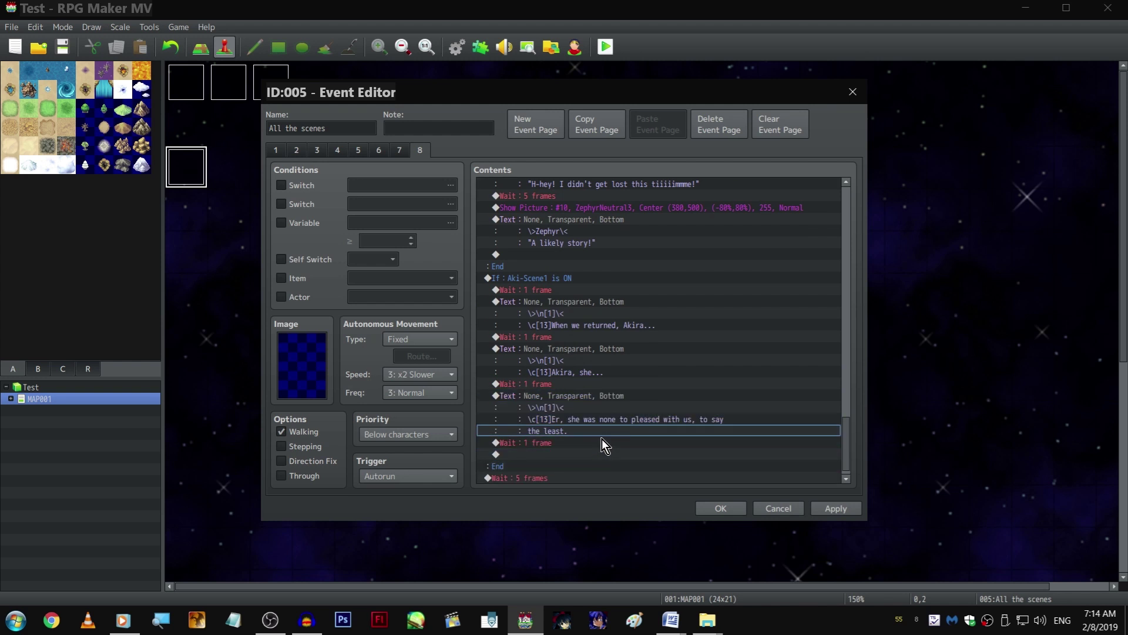
click(602, 442)
double_click(602, 442)
key(Escape)
scroll(640, 353, up, 3)
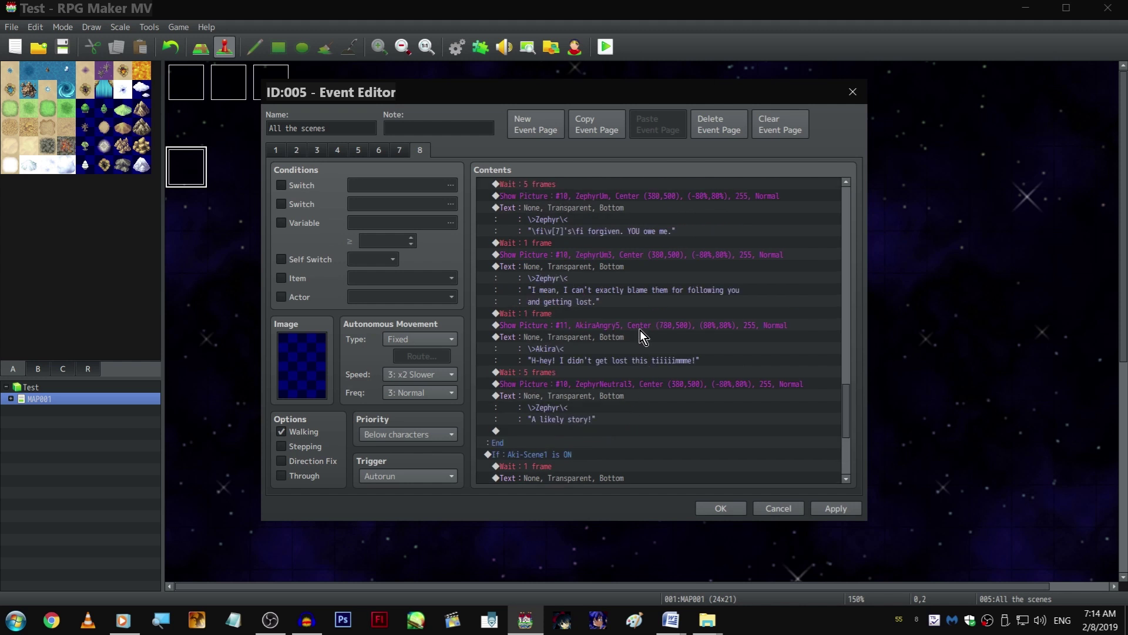
scroll(635, 311, down, 3)
Show Akira's AkiraAngry5 portrait as picture #11 after the 5-frame wait
click(589, 442)
double_click(588, 442)
double_click(651, 257)
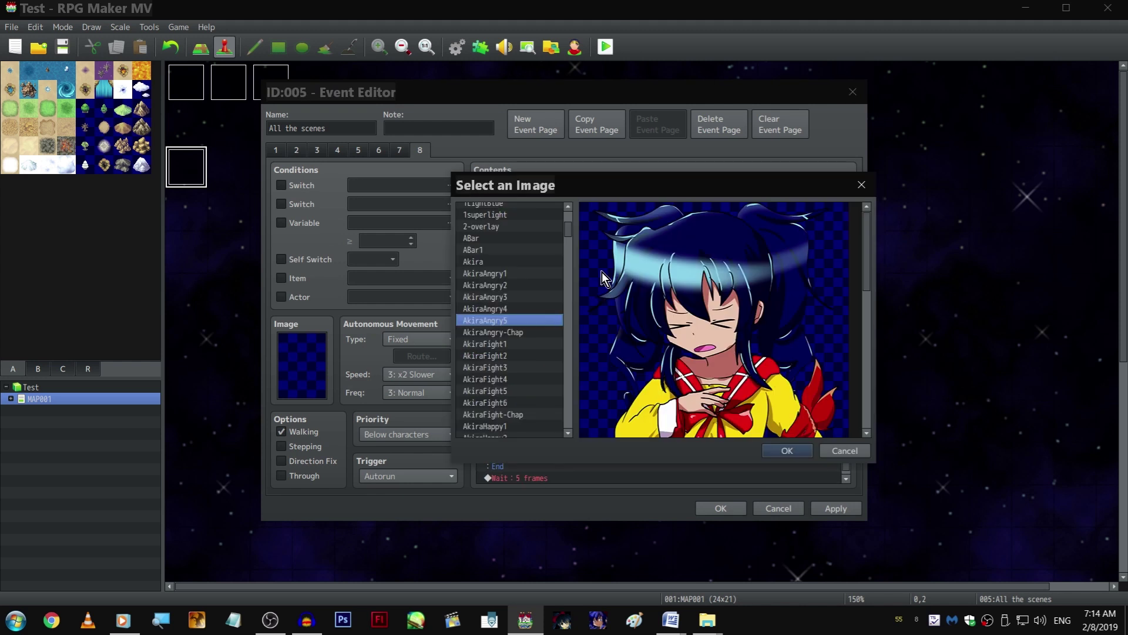
double_click(551, 279)
key(Return)
scroll(600, 326, down, 1)
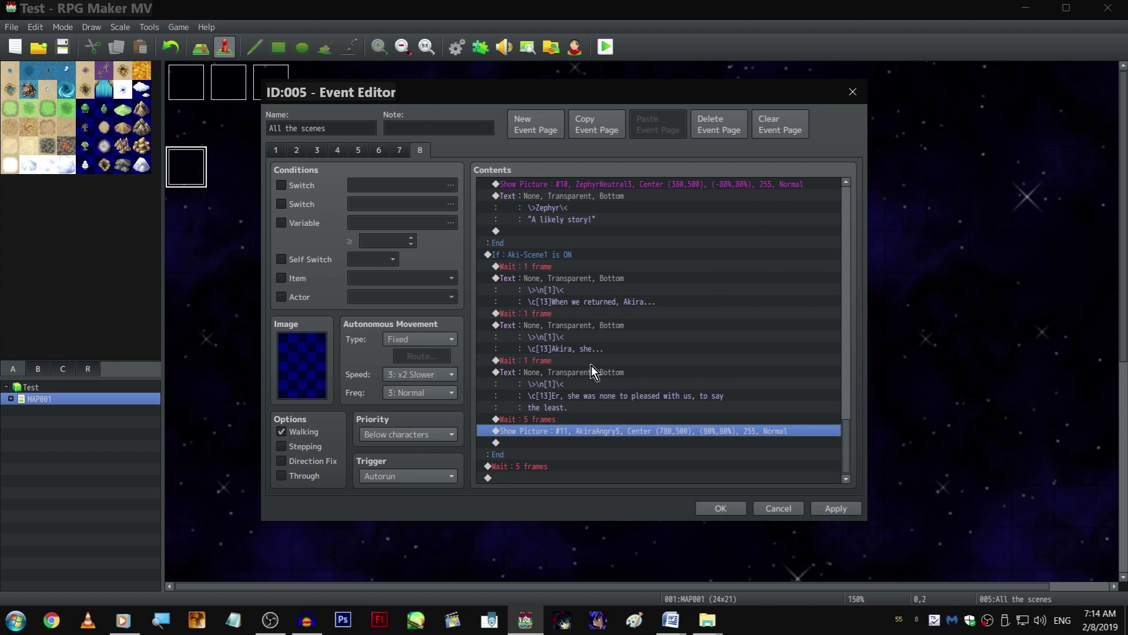
scroll(598, 299, up, 4)
click(585, 325)
scroll(583, 352, down, 4)
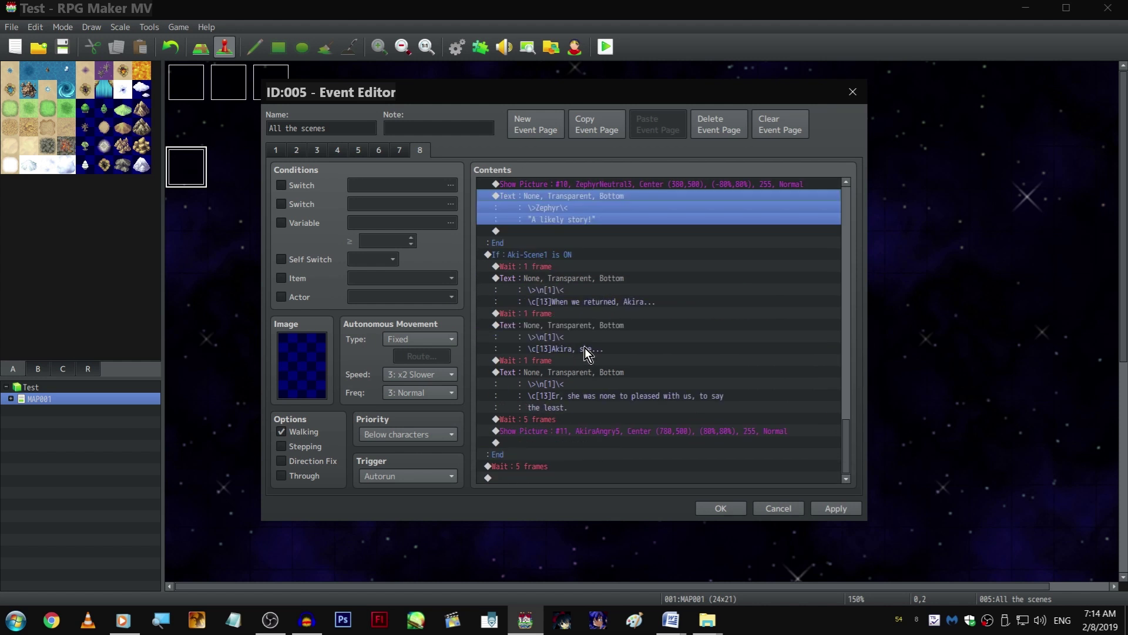
Paste Zephyr's text after the portrait and rewrite it as Akira accusing them of ditching her all day
click(563, 437)
key(ctrl+v)
key(space)
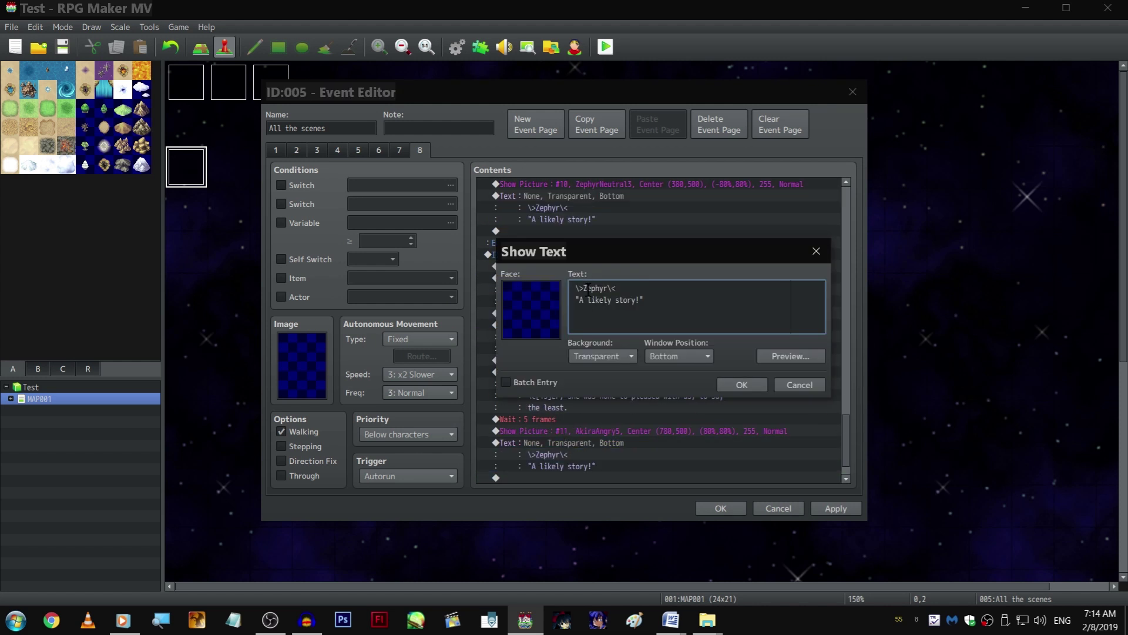
double_click(592, 288)
text(Akira)
key(Down)
key(shift+End)
text(................................................................)
text(I can't bele)
text(ieve you we)
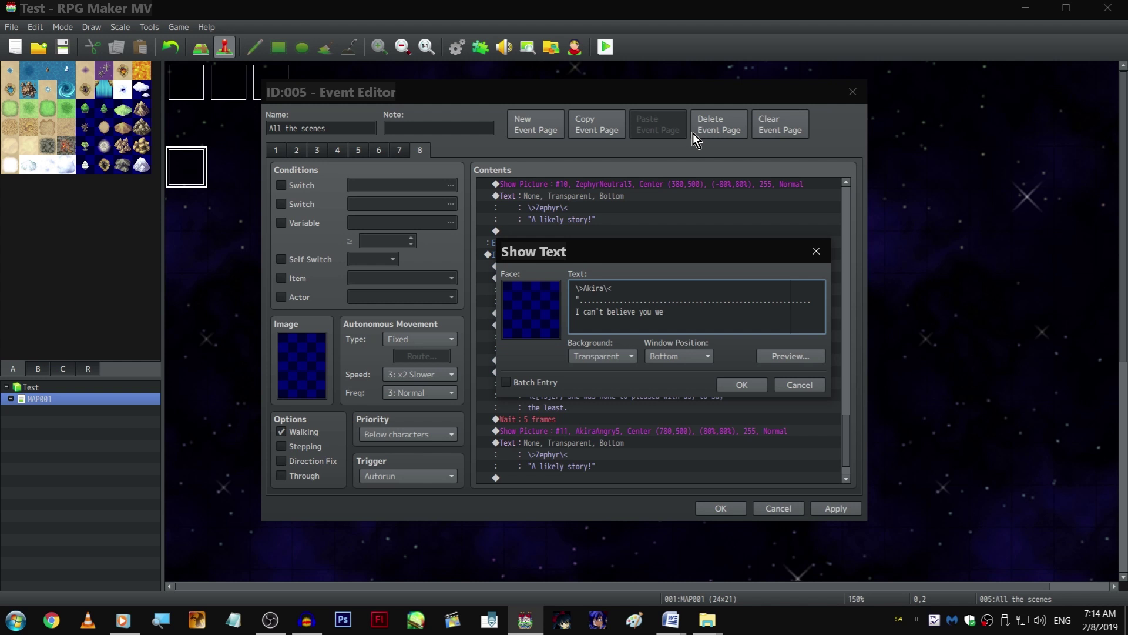
text(nt and d)
text(itched me )
text(all day g)
text(o to go have)
text(fun by yoursel)
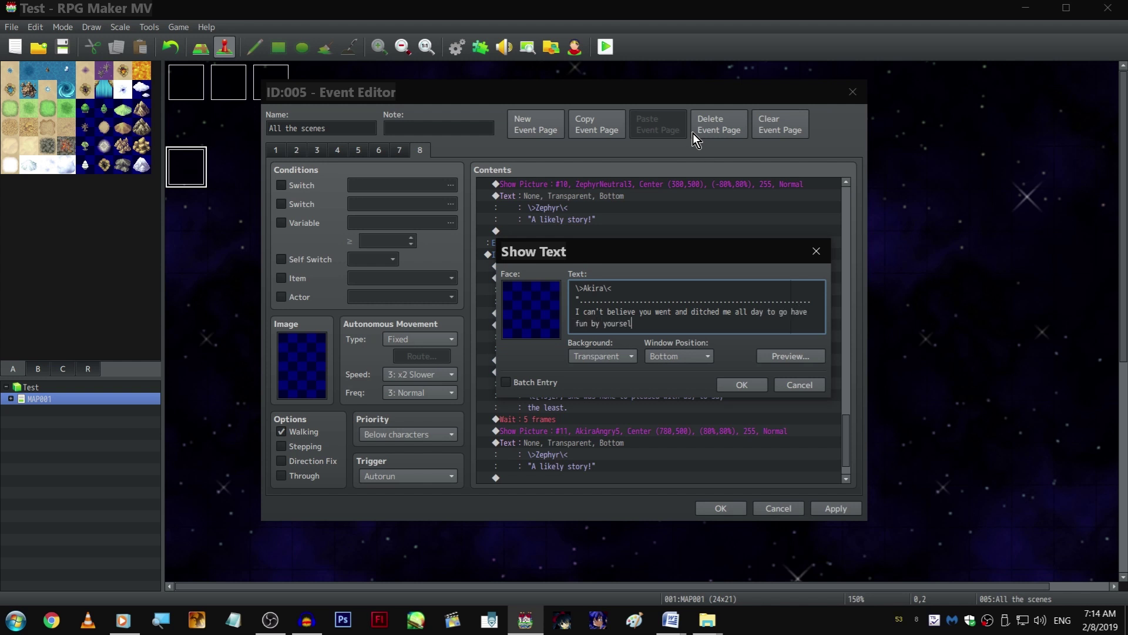
text(f.)
key(ctrl+Return)
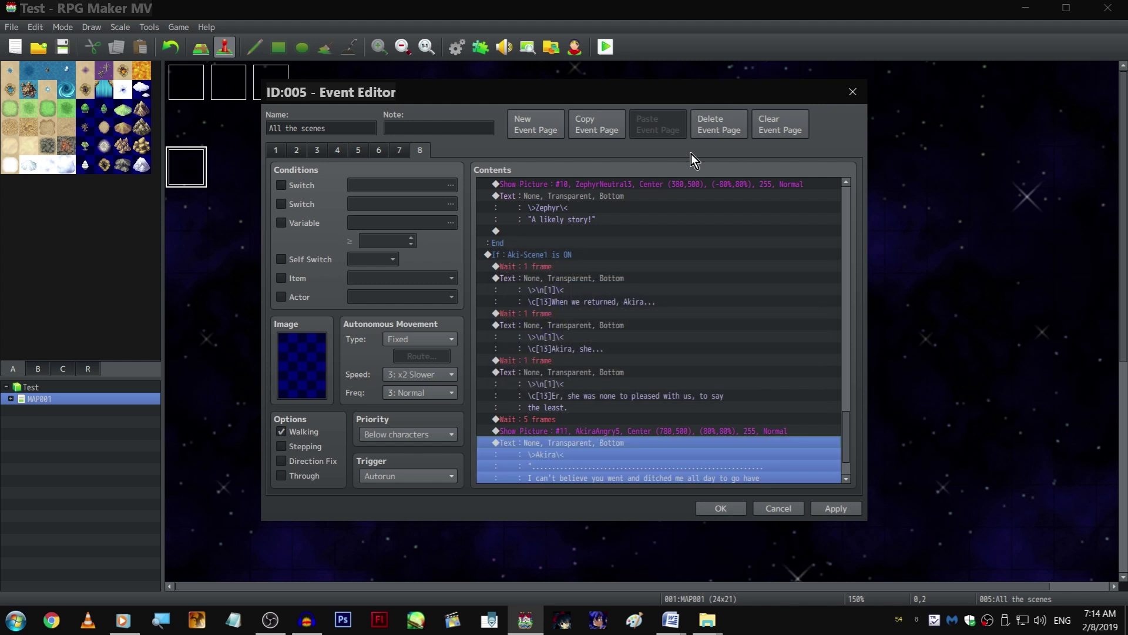
scroll(685, 328, down, 2)
Paste a 5-frame wait and picture after Akira's line, set to ZephyrNeutral4, and close the editor
click(638, 361)
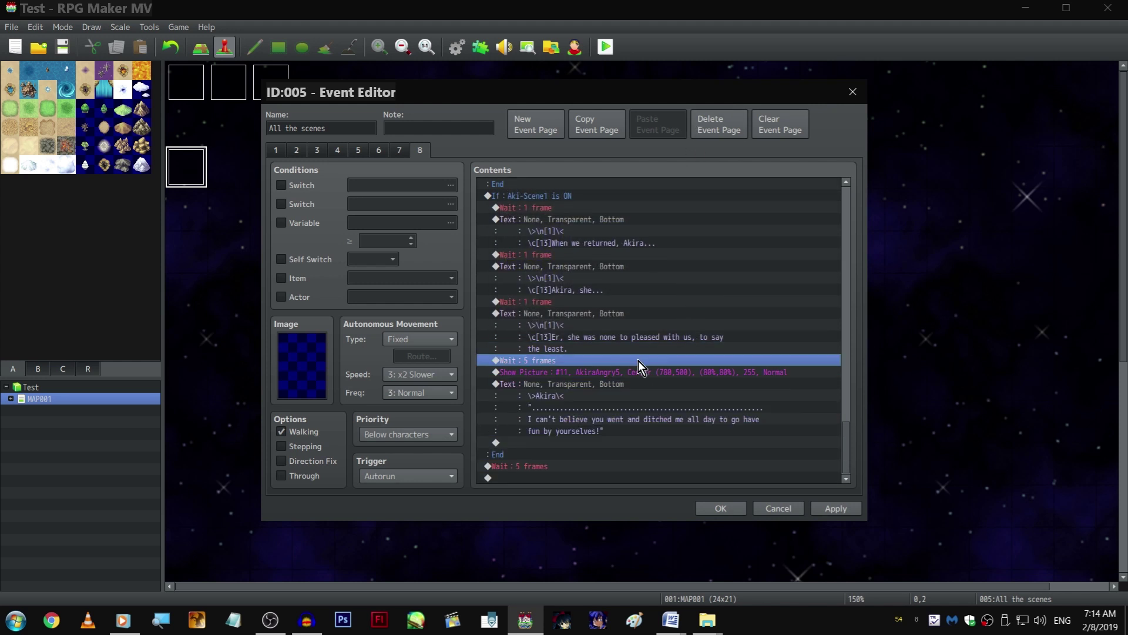
scroll(608, 446, up, 2)
scroll(617, 351, up, 3)
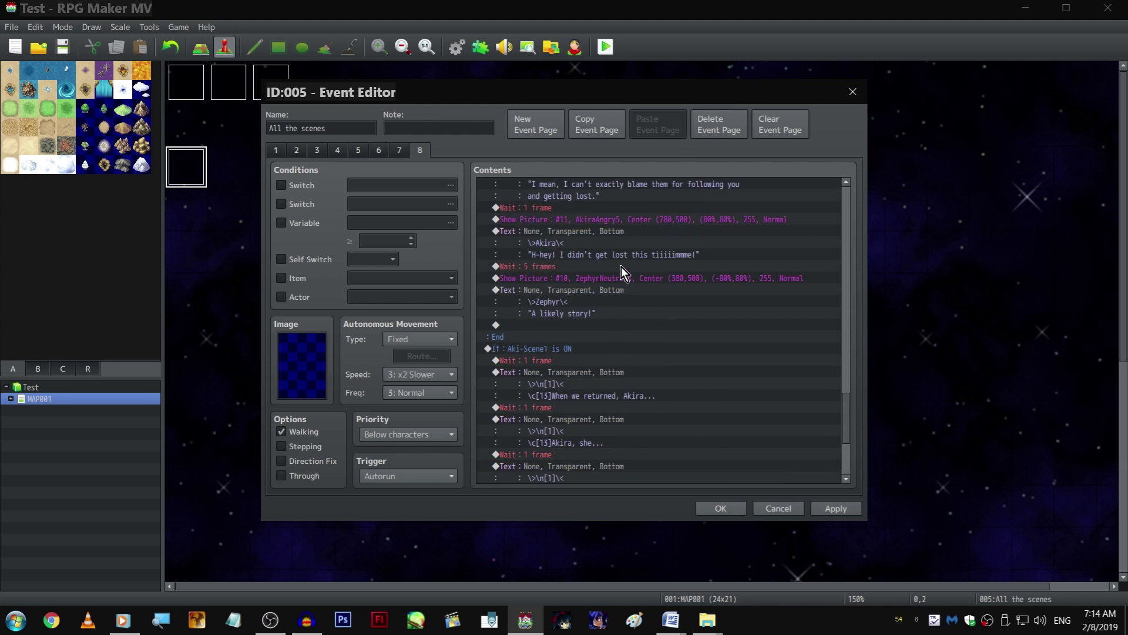
scroll(623, 274, down, 5)
click(568, 444)
key(ctrl+v)
key(space)
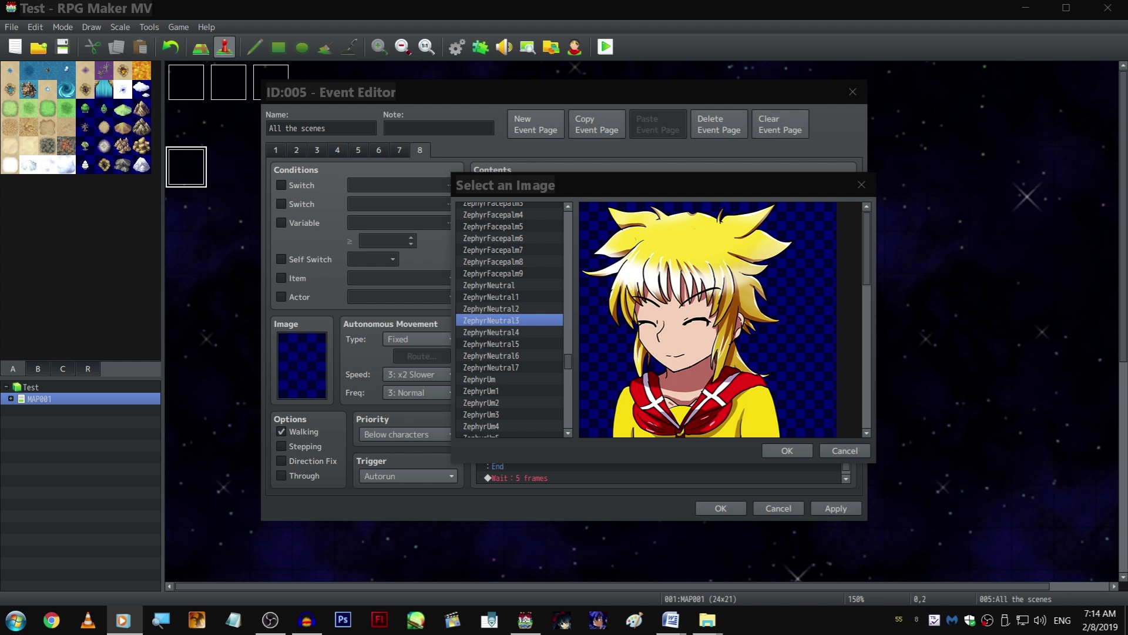
click(519, 333)
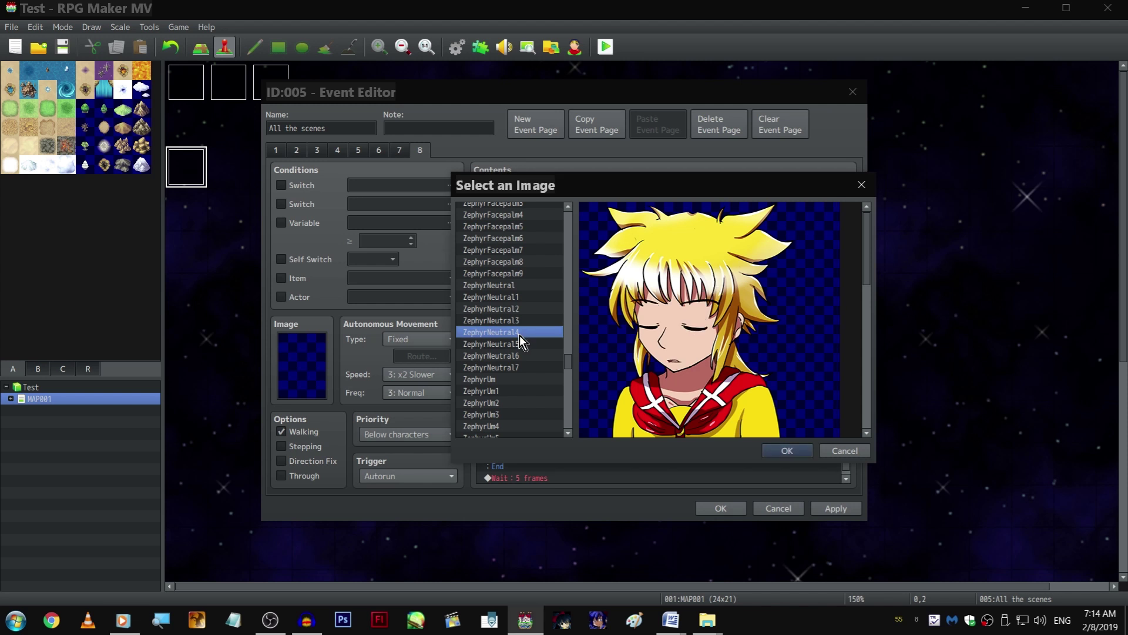
click(782, 450)
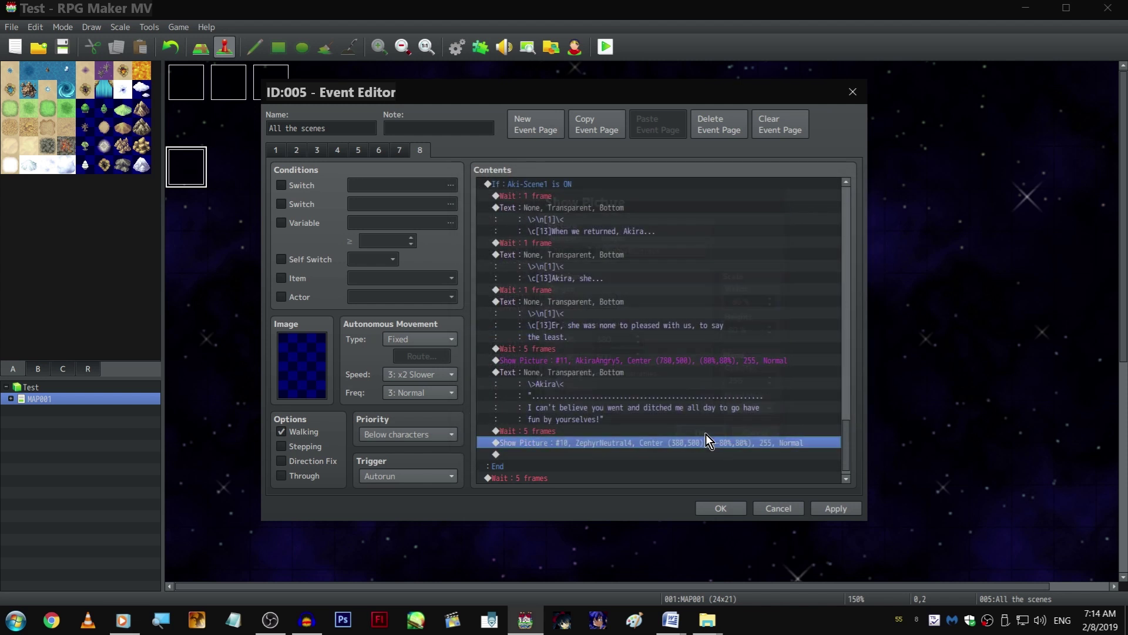
click(706, 434)
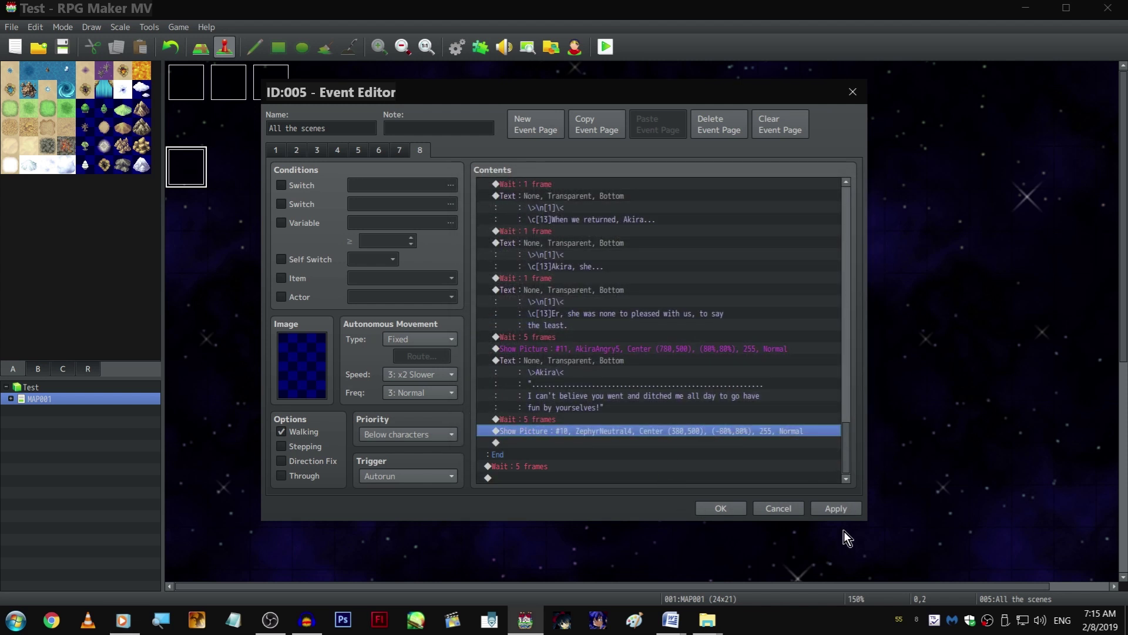
click(718, 509)
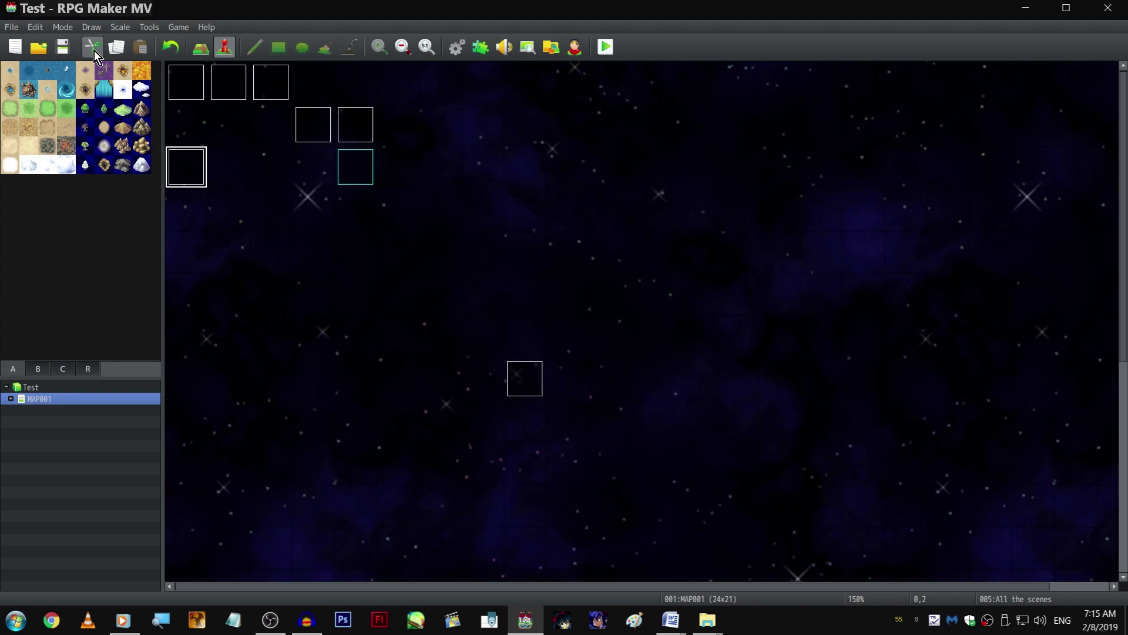
Reopen the All the scenes event from the map and switch to page 8
double_click(196, 166)
click(420, 151)
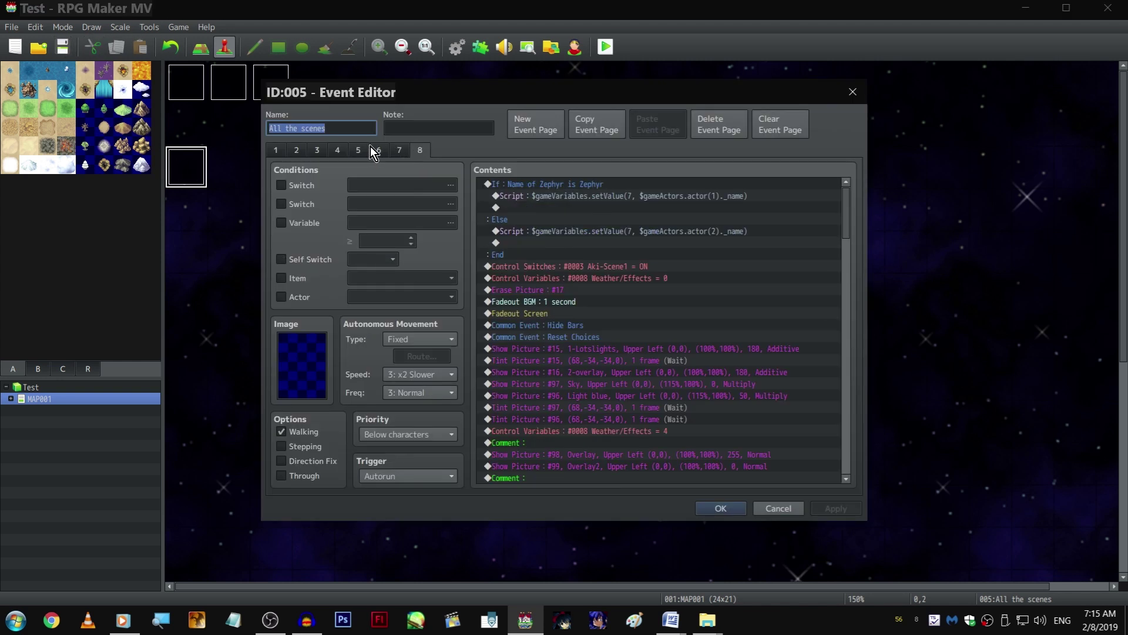
drag(850, 214, 849, 485)
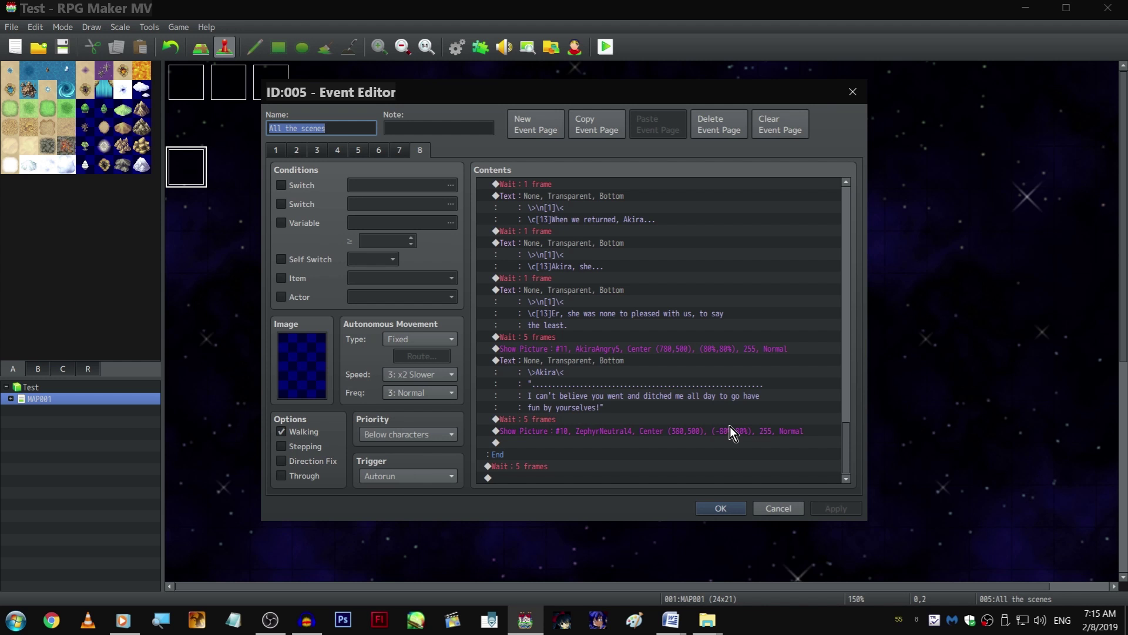
click(582, 417)
right_click(581, 417)
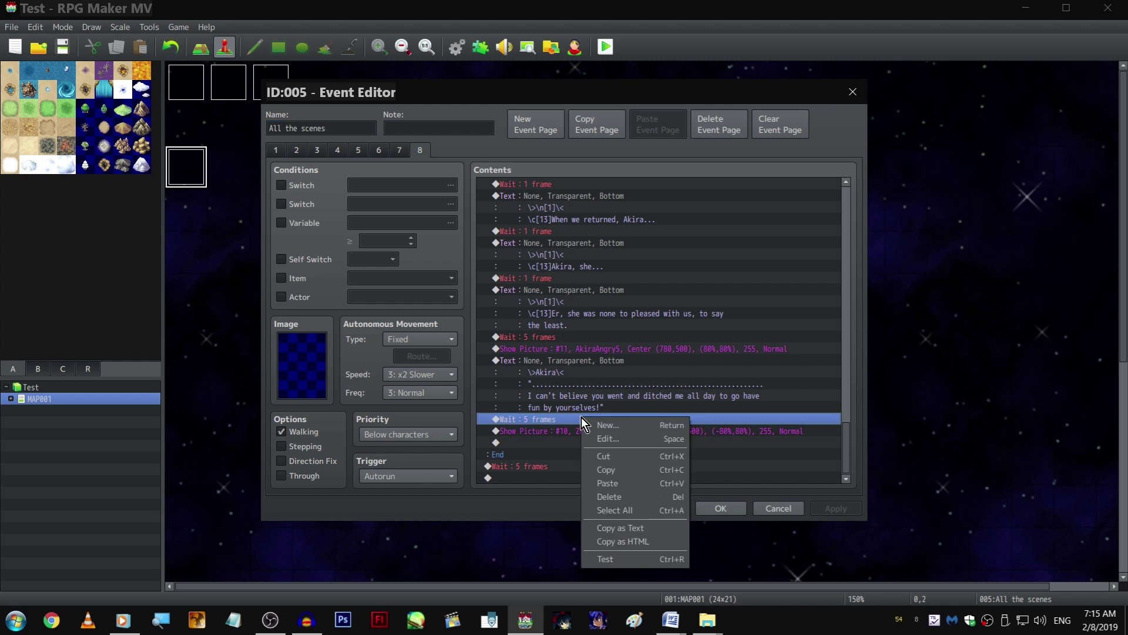
click(579, 415)
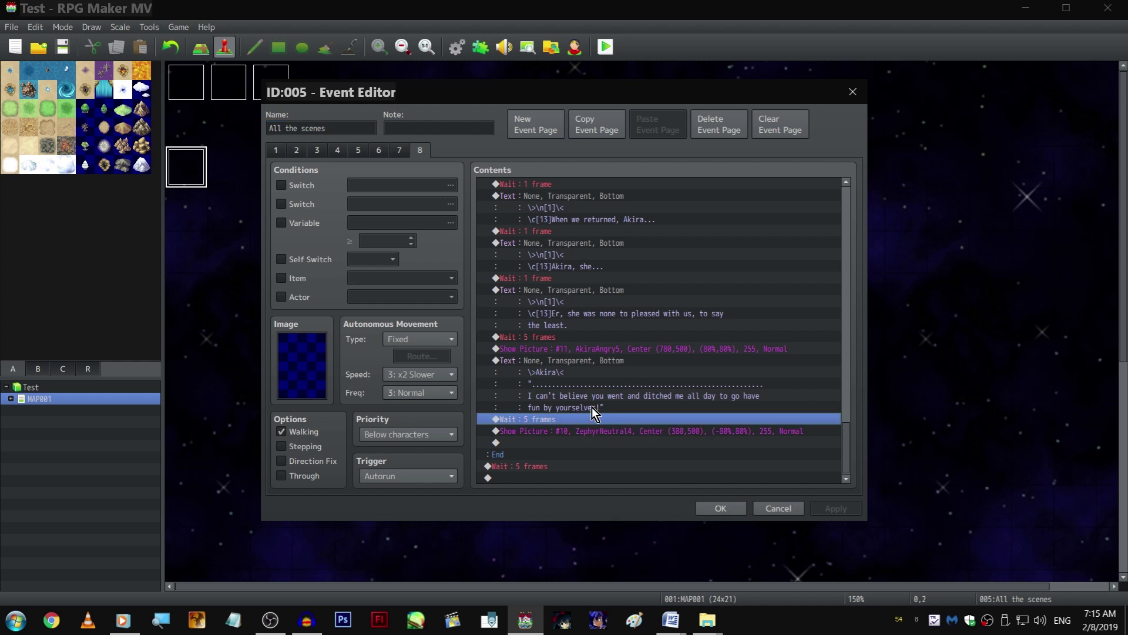
mouse_move(849, 443)
mouse_down()
mouse_move(854, 177)
mouse_move(840, 455)
mouse_up()
click(575, 443)
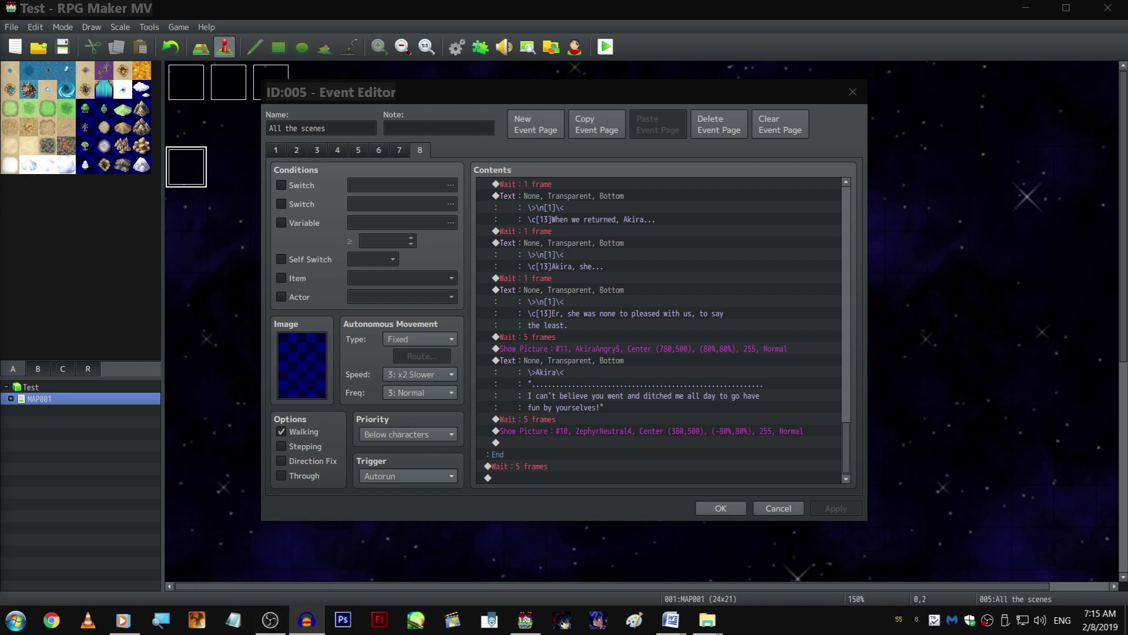
click(635, 420)
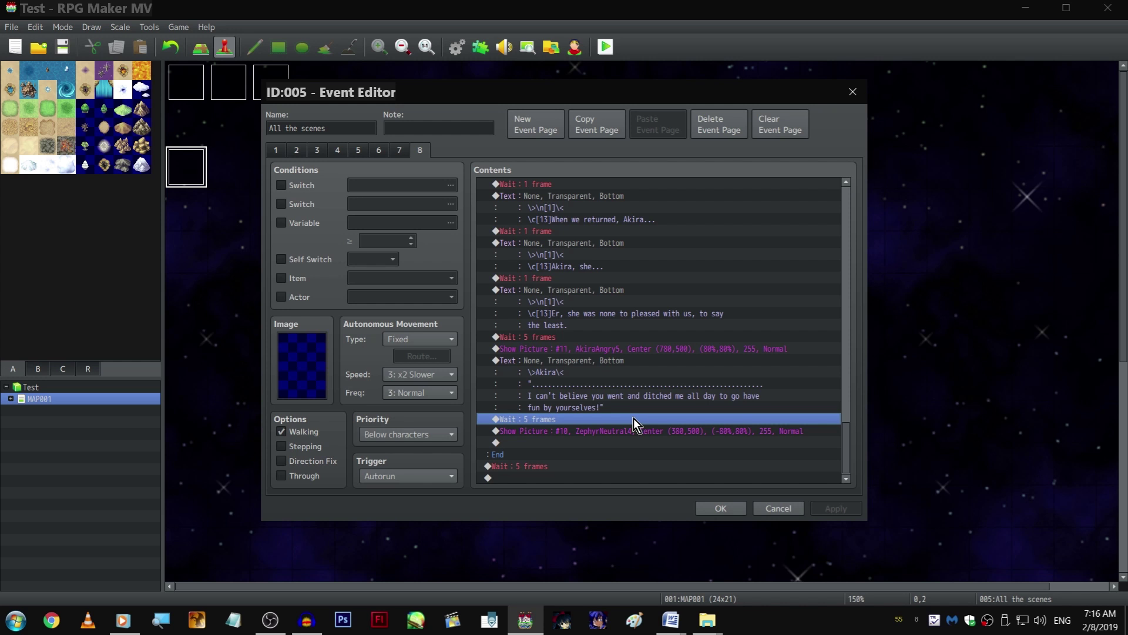
click(632, 453)
click(626, 442)
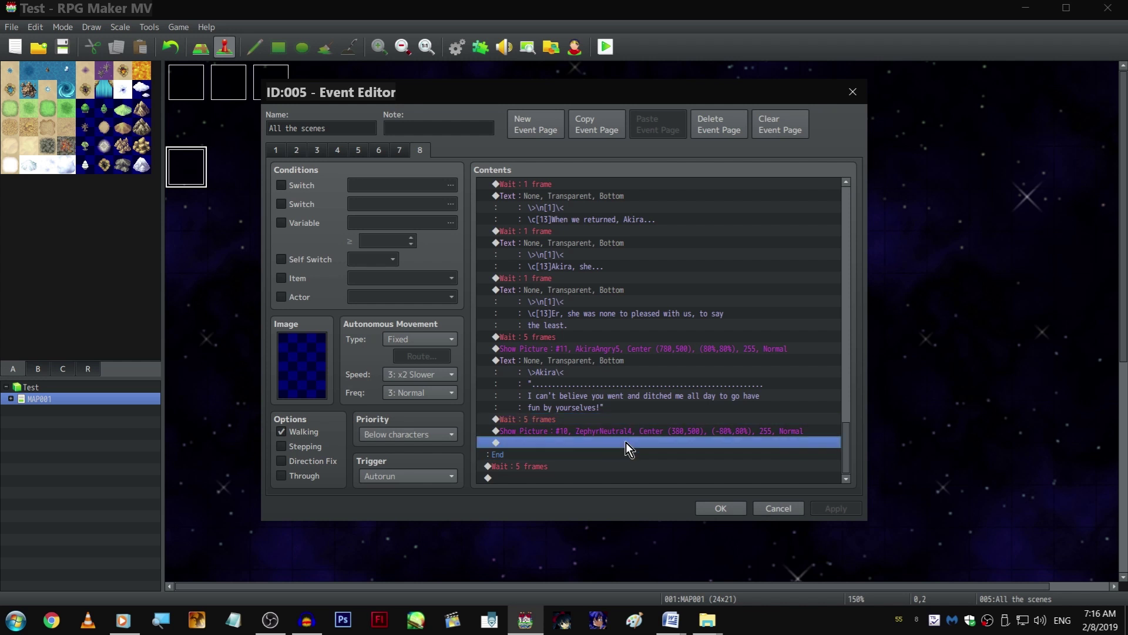
double_click(623, 433)
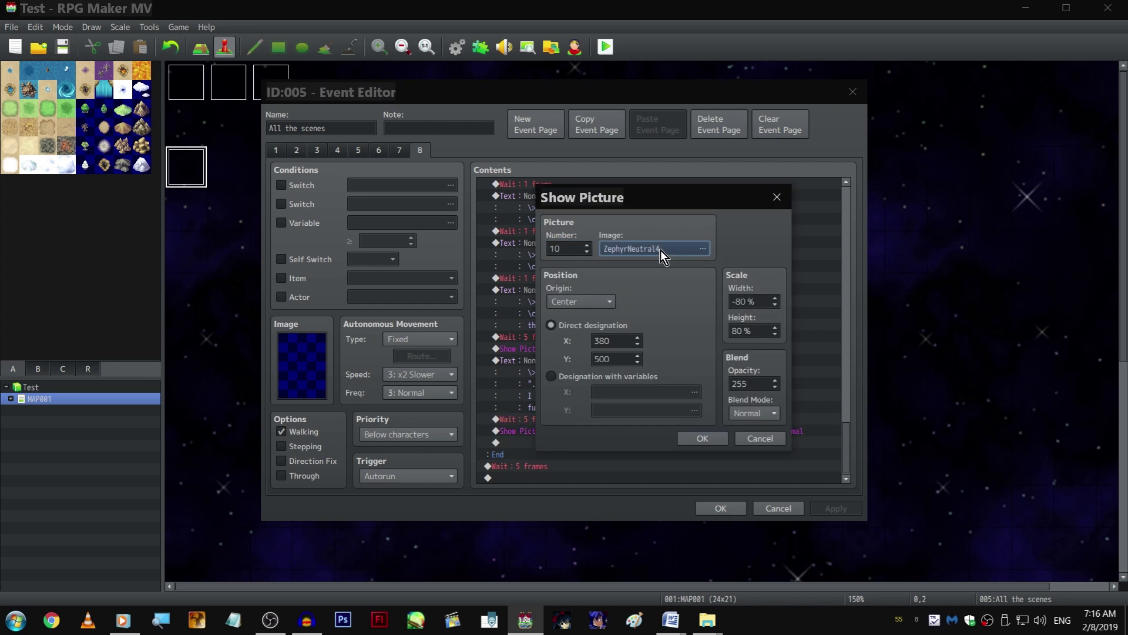
scroll(717, 380, down, 5)
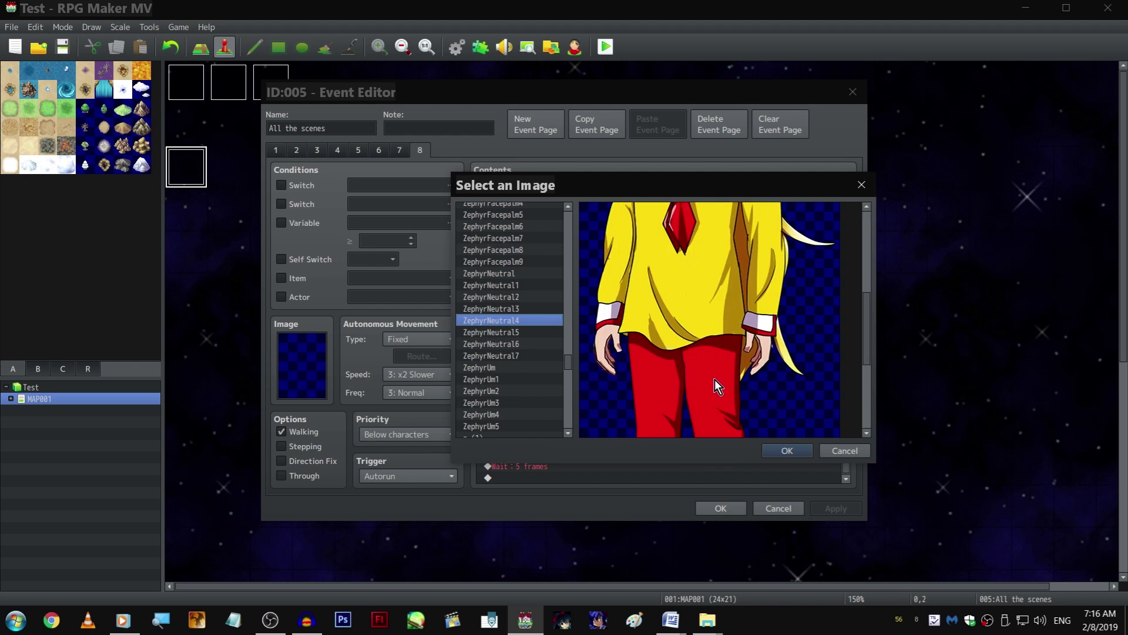
scroll(726, 367, up, 5)
Change Zephyr's picture #10 image from ZephyrNeutral4 to ZephyrUm5
click(787, 451)
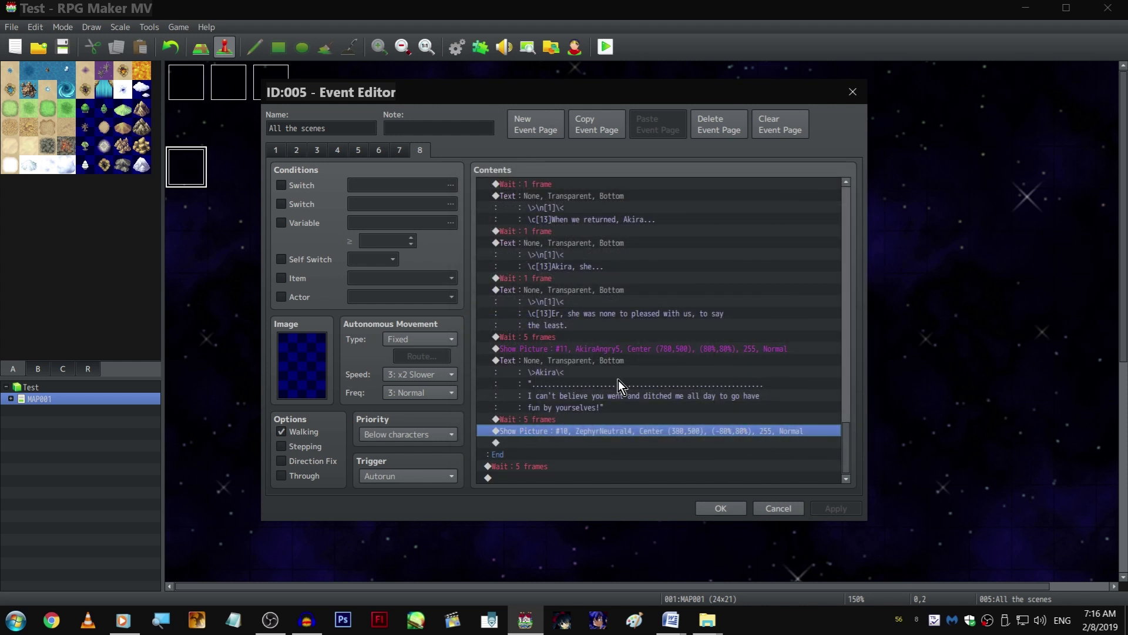
key(Return)
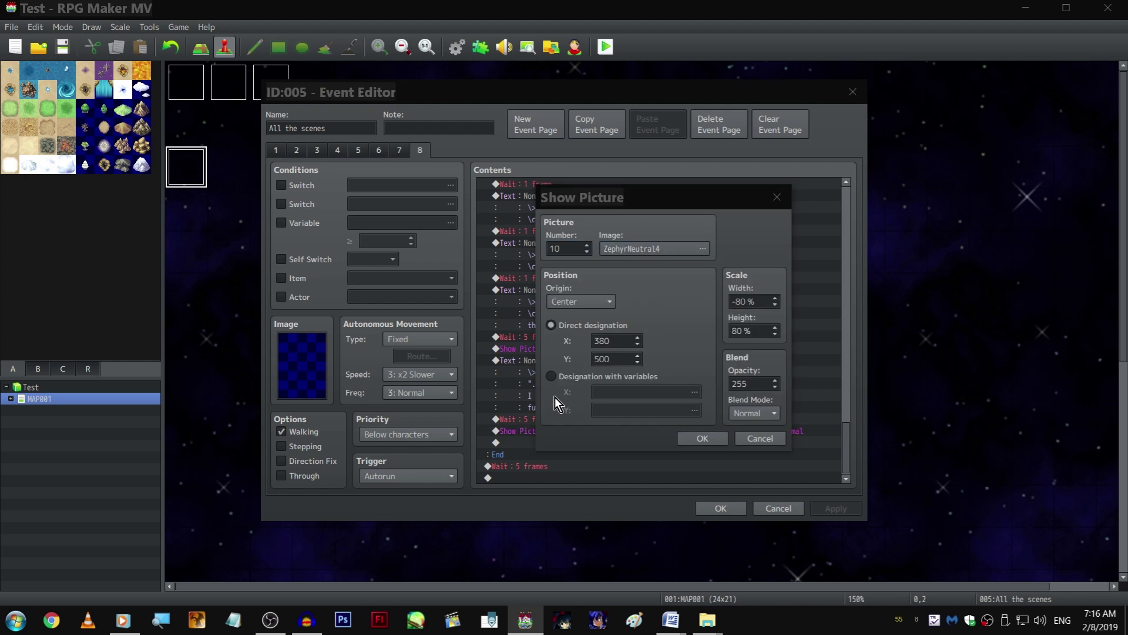
click(539, 296)
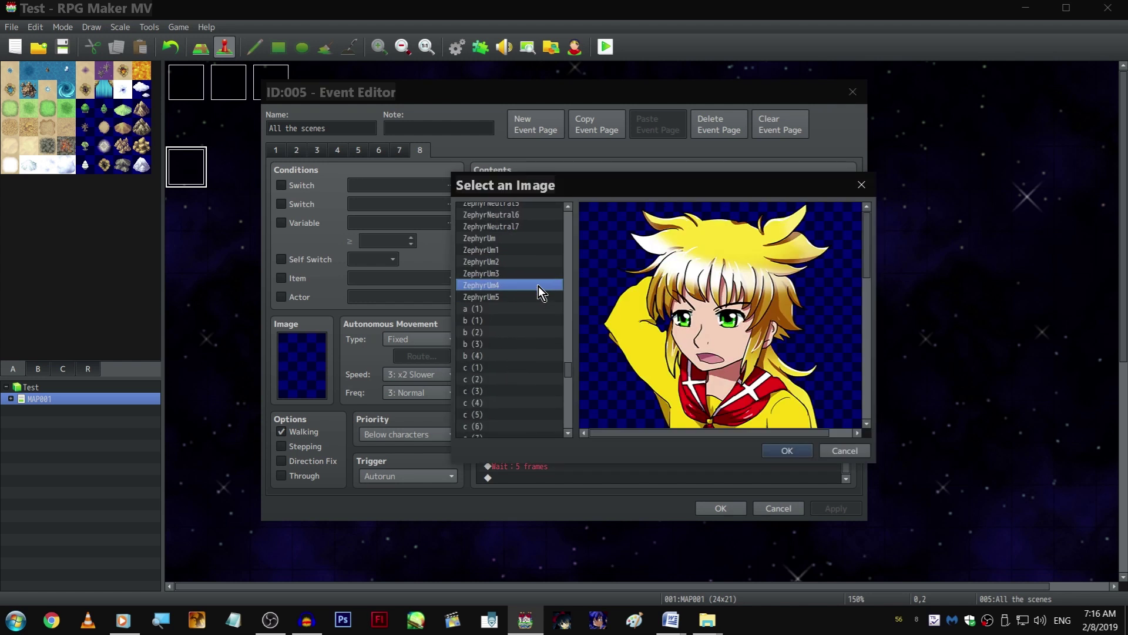
click(543, 272)
click(544, 296)
double_click(544, 296)
click(707, 446)
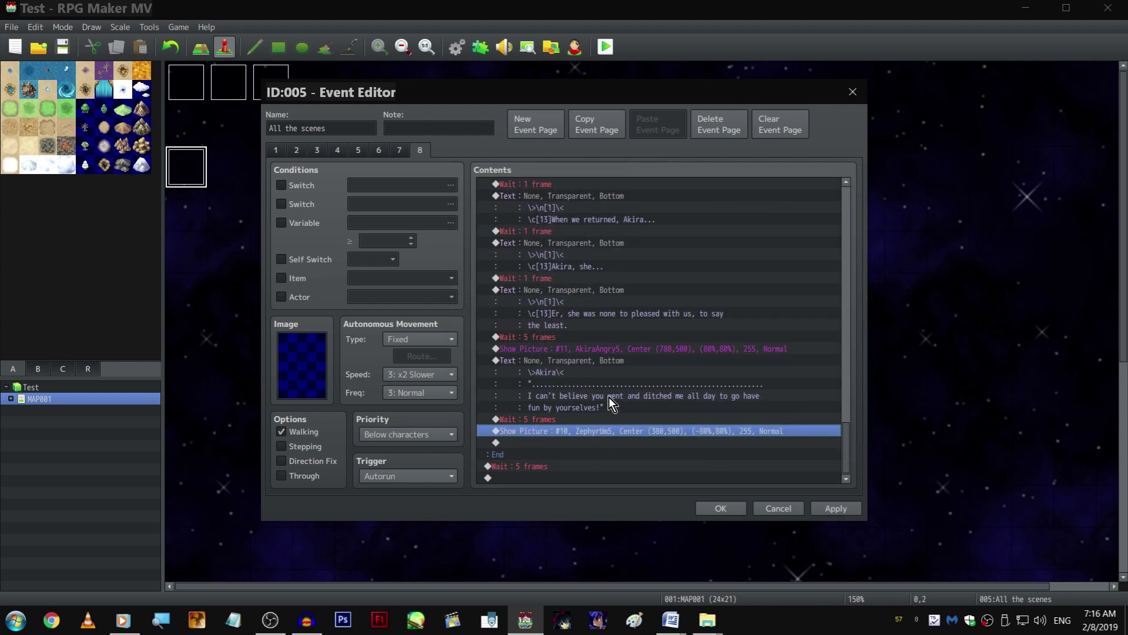
scroll(614, 272, up, 2)
scroll(601, 383, down, 2)
Change Zephyr's picture #10 again, this time to ZephyrExplain3
click(599, 359)
click(575, 441)
double_click(581, 431)
click(645, 250)
scroll(549, 281, down, 3)
scroll(546, 276, up, 2)
click(537, 251)
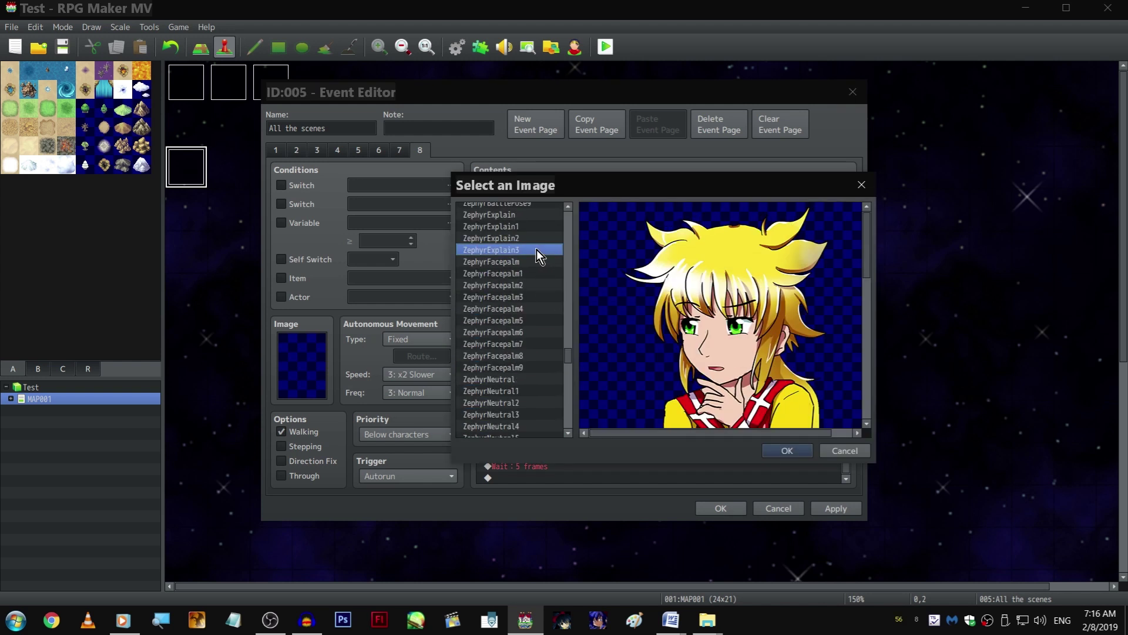
right_click(537, 249)
click(787, 450)
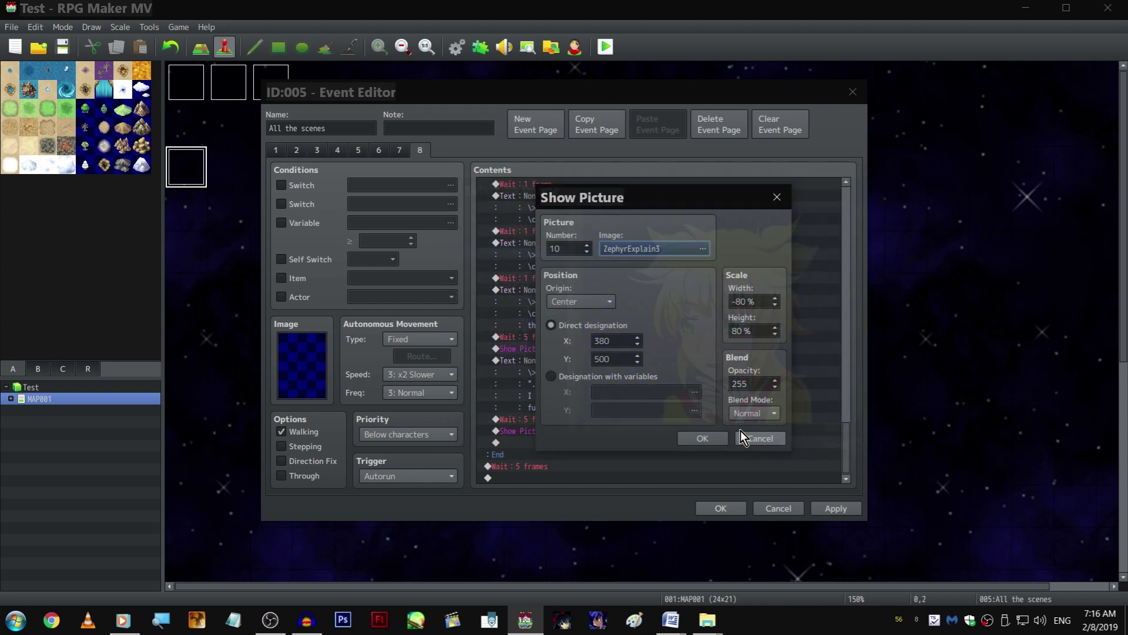
click(705, 443)
click(576, 372)
key(ctrl+c)
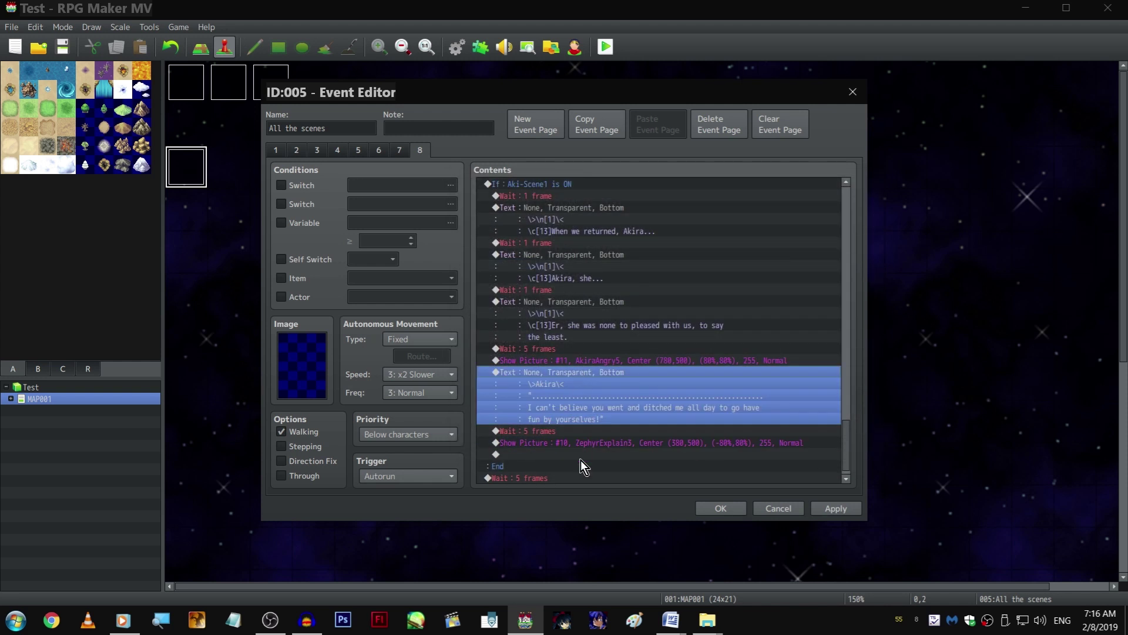
Paste Akira's dialogue after Zephyr's picture and change it to Zephyr saying "We got lost."
click(581, 457)
key(ctrl+v)
key(space)
double_click(593, 288)
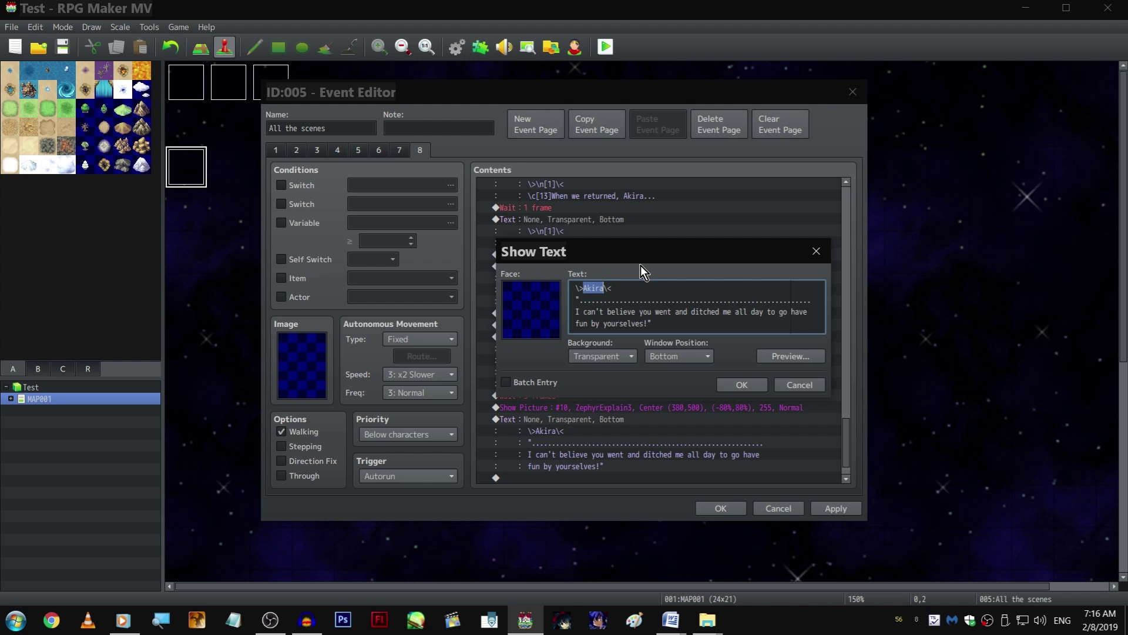
text(Zephy)
key(Down)
key(Home)
key(Right)
key(ctrl+shift+End)
key(Delete)
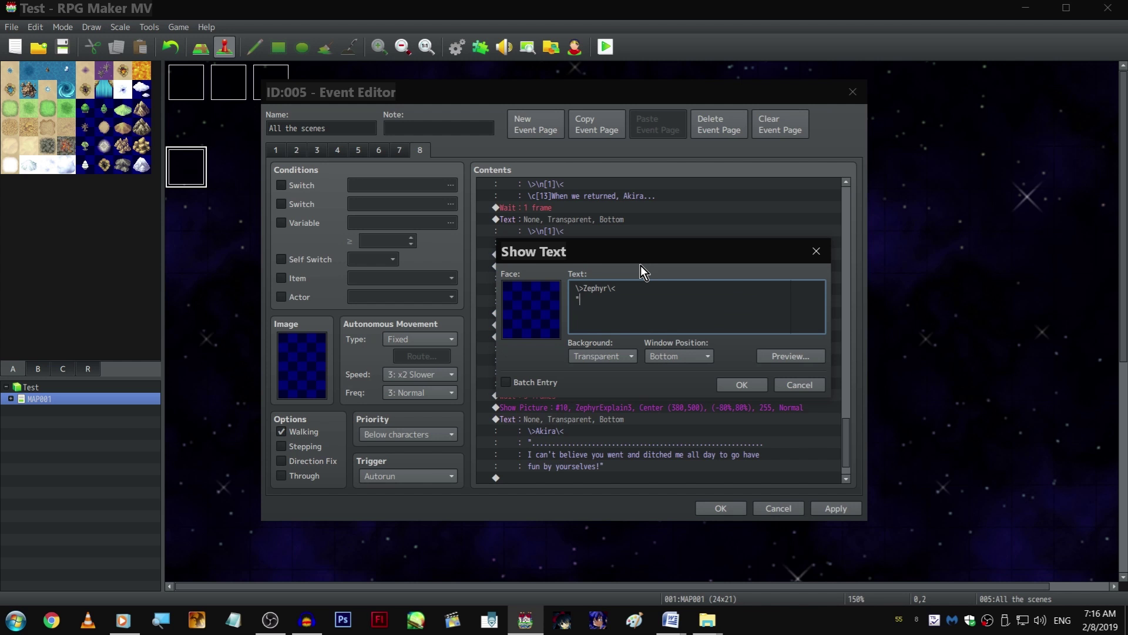
text(We got lost)
text(.")
key(ctrl+Return)
scroll(623, 329, down, 1)
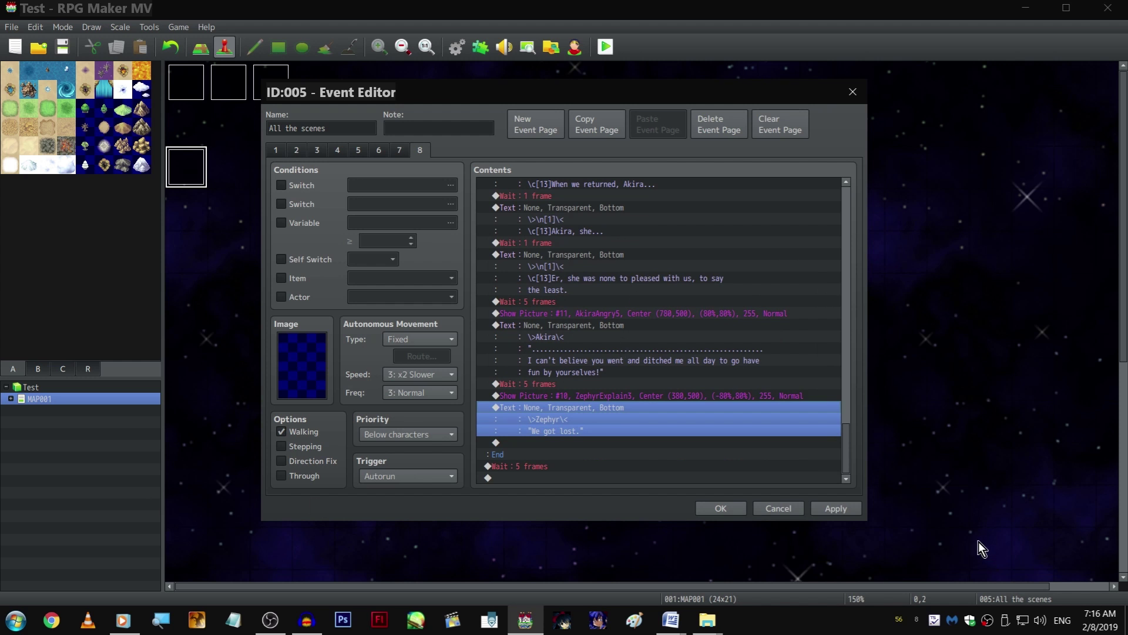
Copy Akira's picture #11 after Zephyr's line and set its image to AkiraStiff3
click(620, 382)
click(590, 455)
click(623, 312)
key(ctrl+c)
click(590, 454)
key(ctrl+v)
click(558, 395)
click(576, 432)
double_click(575, 442)
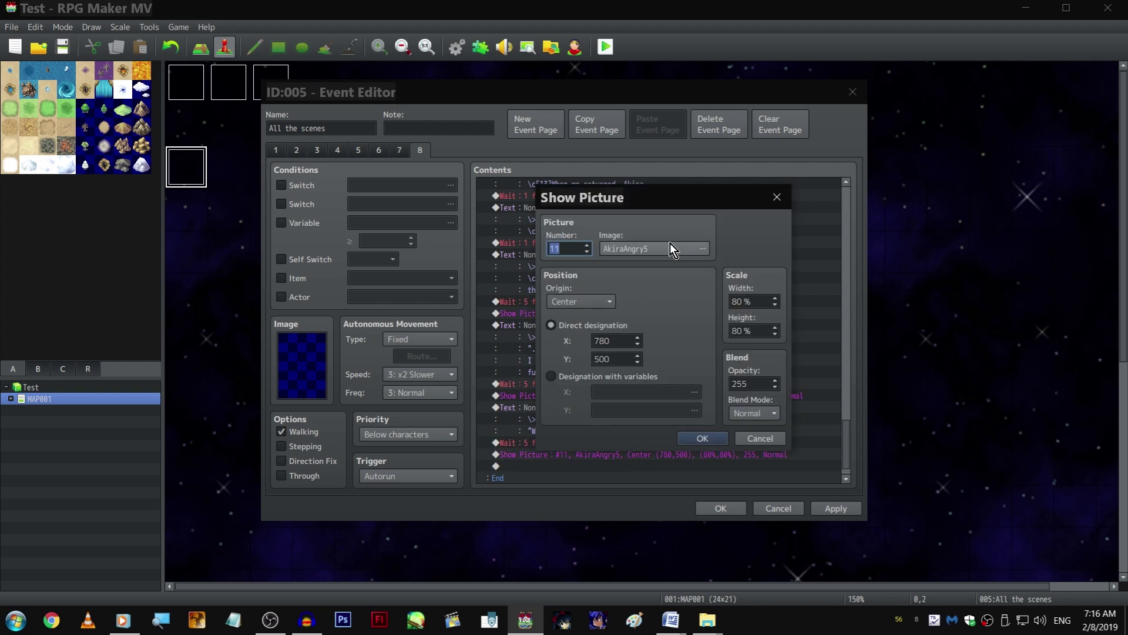
click(653, 248)
scroll(542, 345, down, 5)
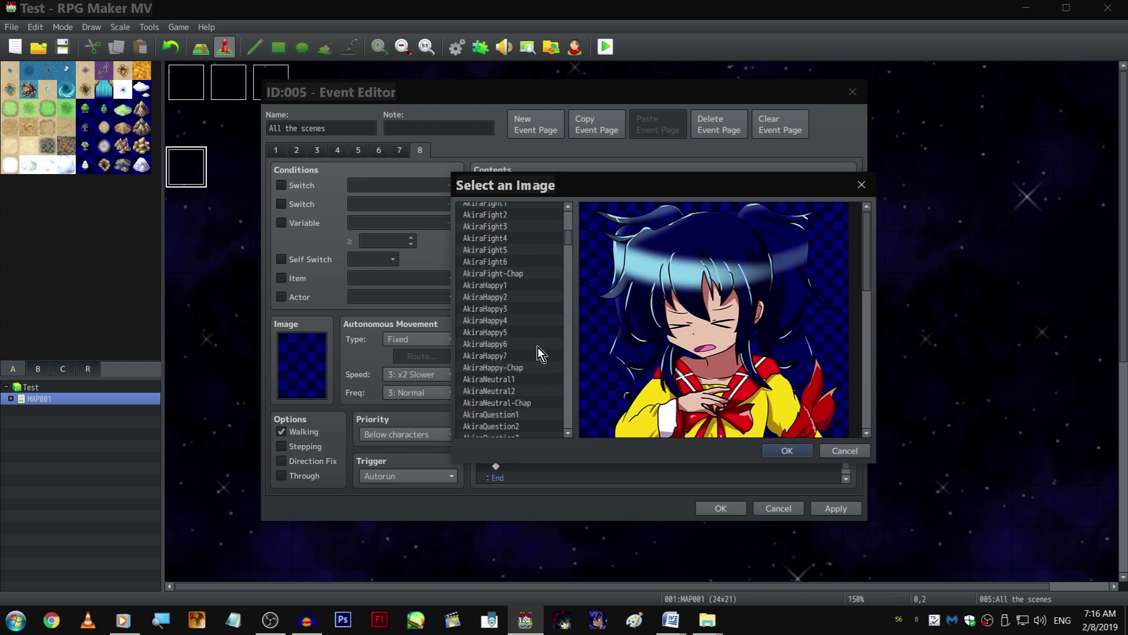
scroll(544, 334, down, 5)
scroll(544, 335, down, 3)
click(531, 264)
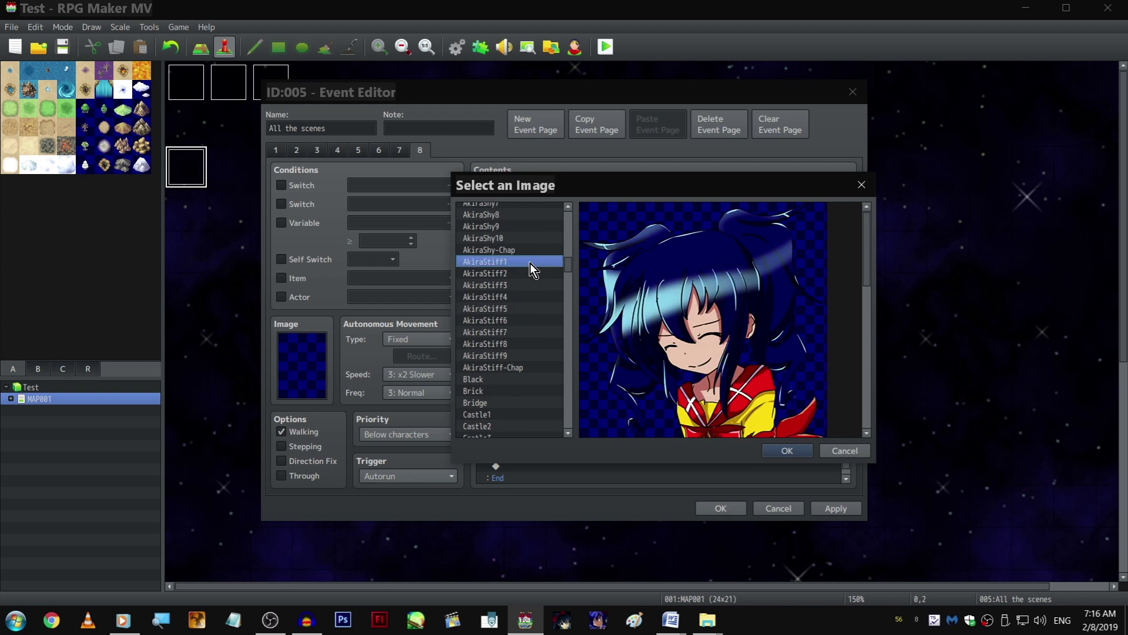
double_click(531, 285)
key(Return)
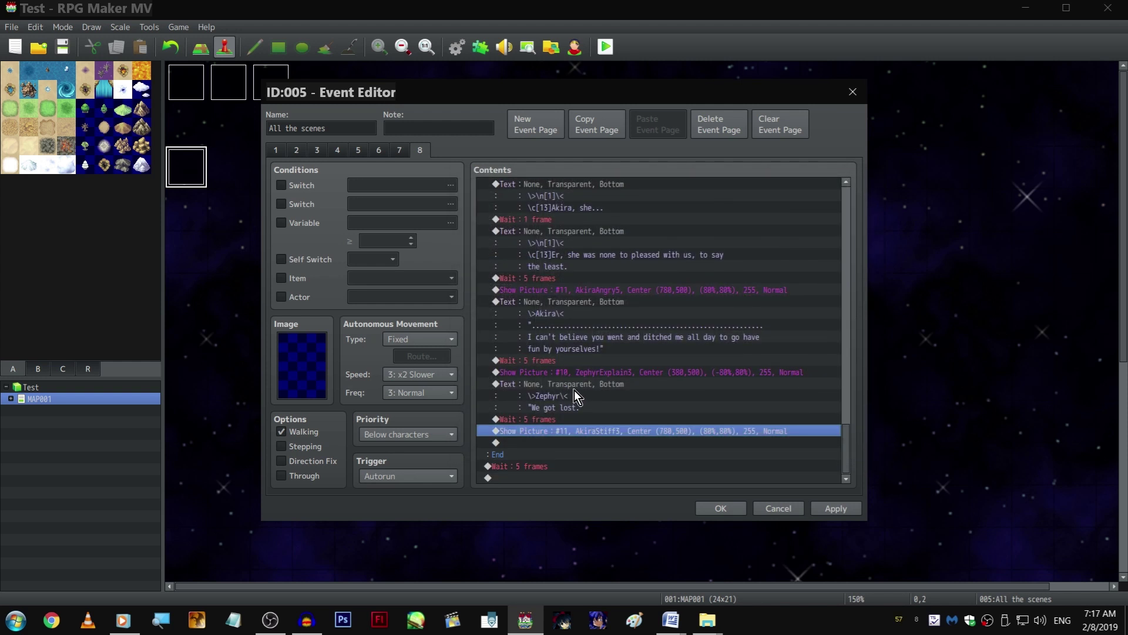
Paste Akira's dialogue after the AkiraStiff3 picture with her reply "No you didn't."
click(591, 305)
click(580, 441)
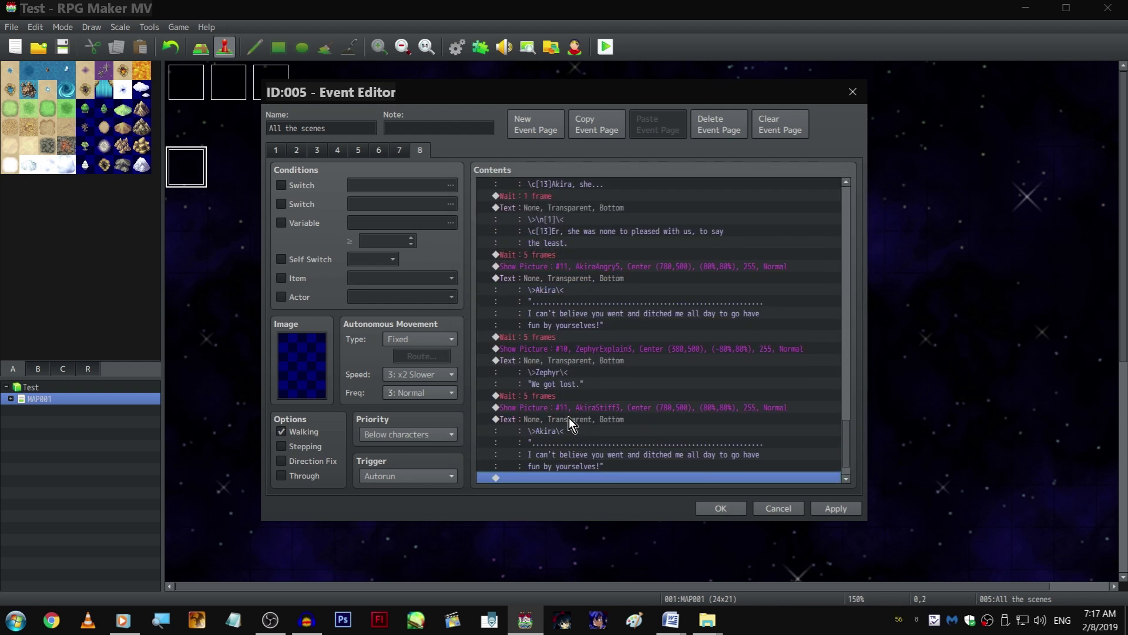
key(ctrl+v)
double_click(565, 421)
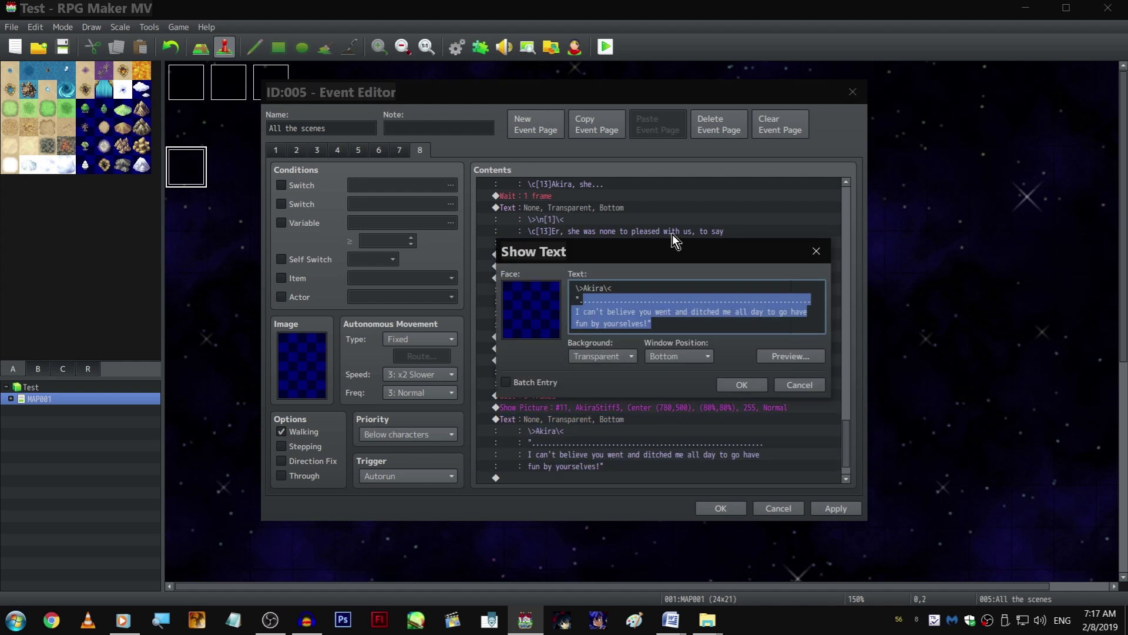
text(No you didn't.)
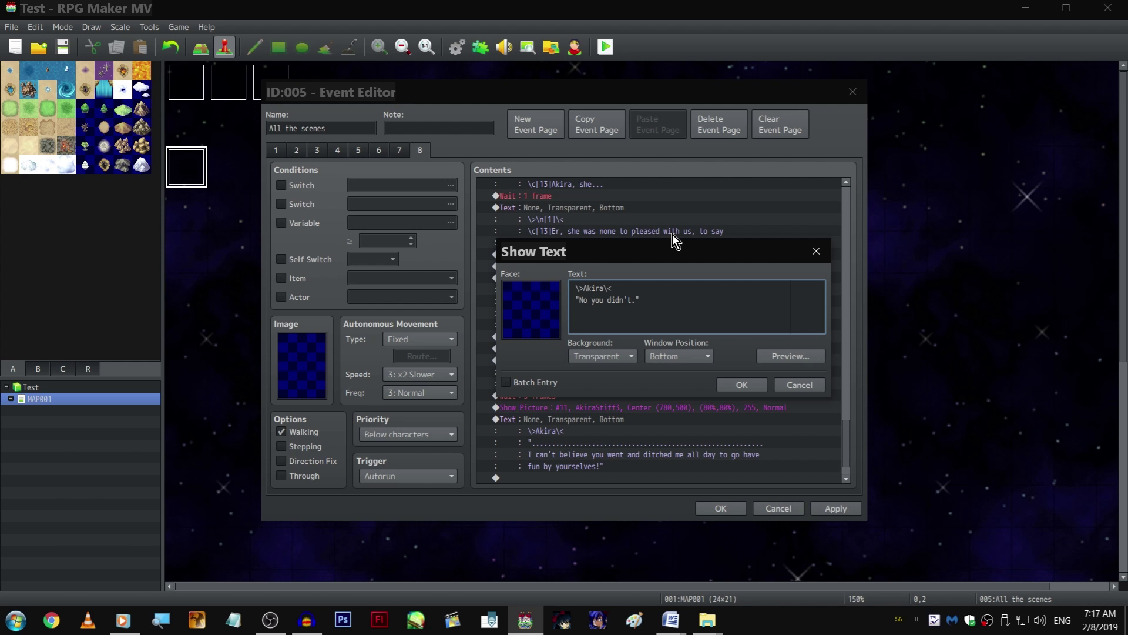
key(Return)
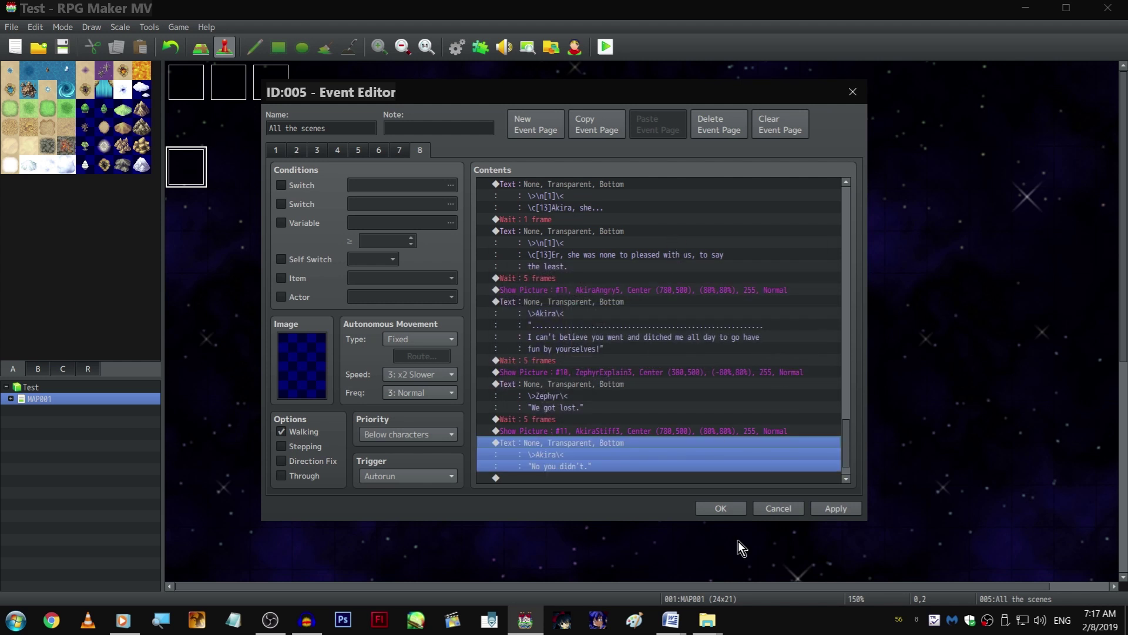
scroll(673, 410, down, 1)
Change the copied Zephyr picture at the end of the scene to ZephyrExplain2
click(627, 333)
click(588, 437)
scroll(587, 436, up, 1)
double_click(608, 429)
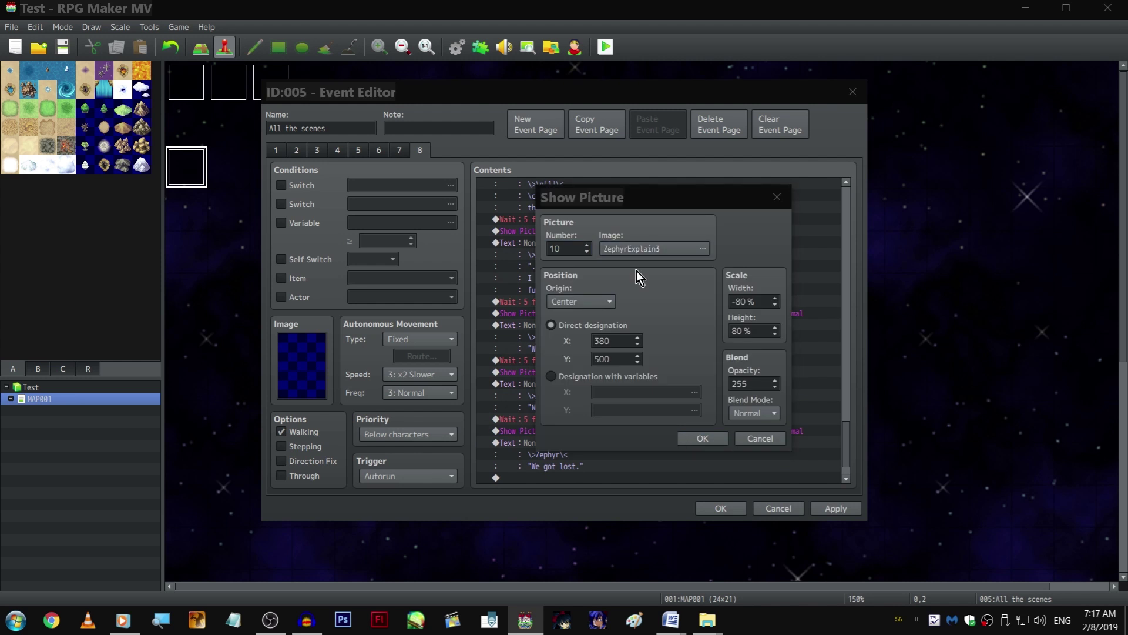
double_click(646, 241)
click(536, 308)
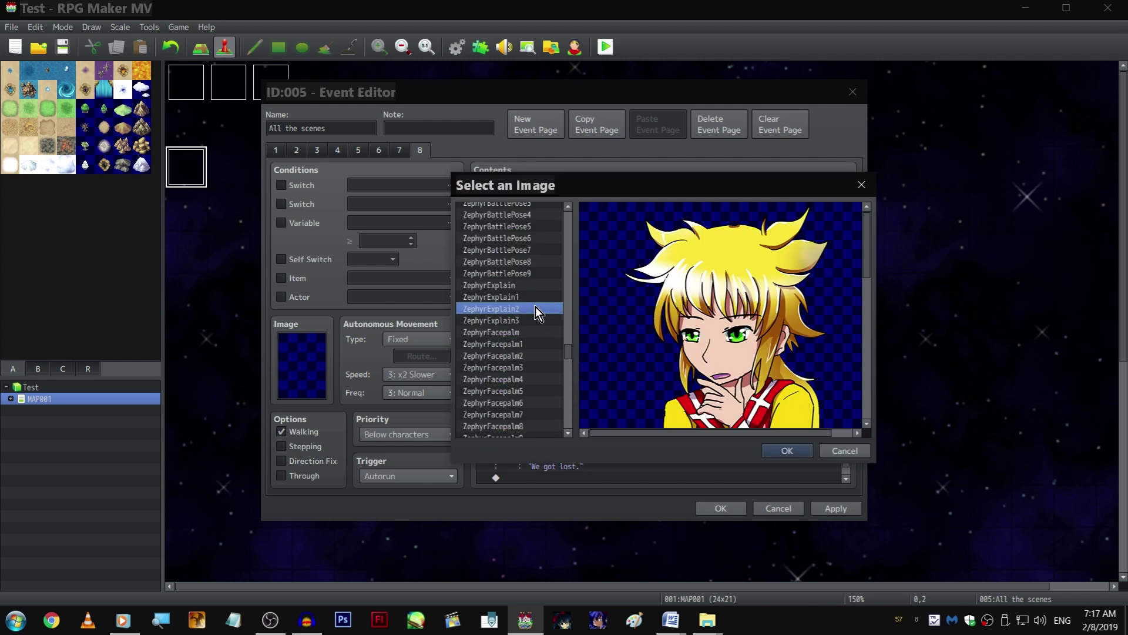
click(783, 450)
click(701, 426)
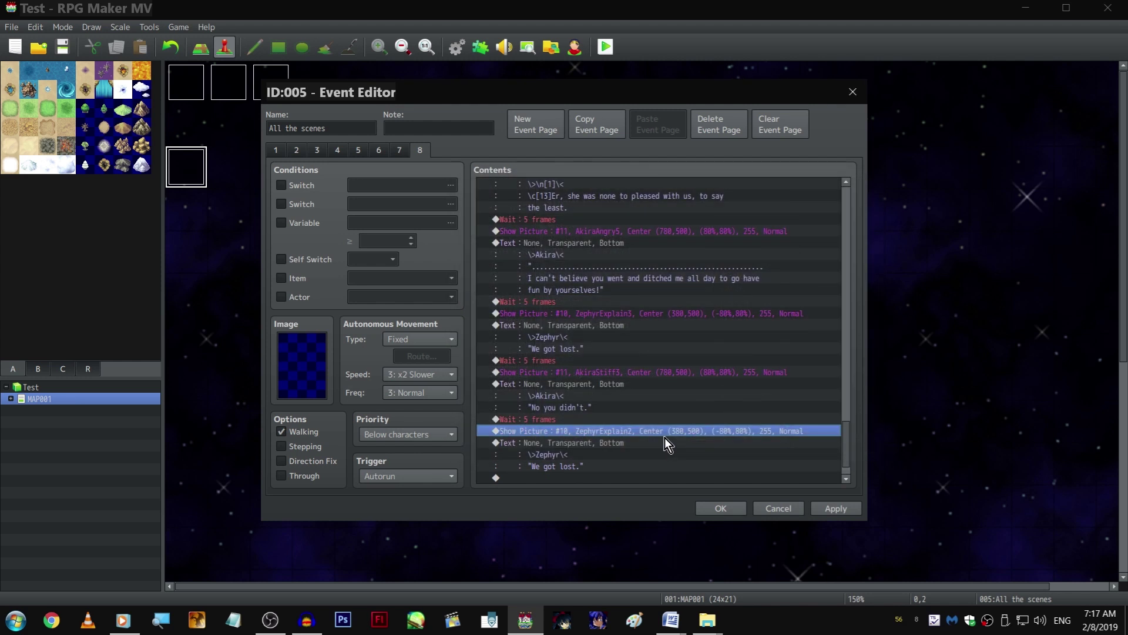
Set Zephyr's line to "Do you want the truth?" and paste a 5-frame pause after it
double_click(629, 442)
triple_click(598, 306)
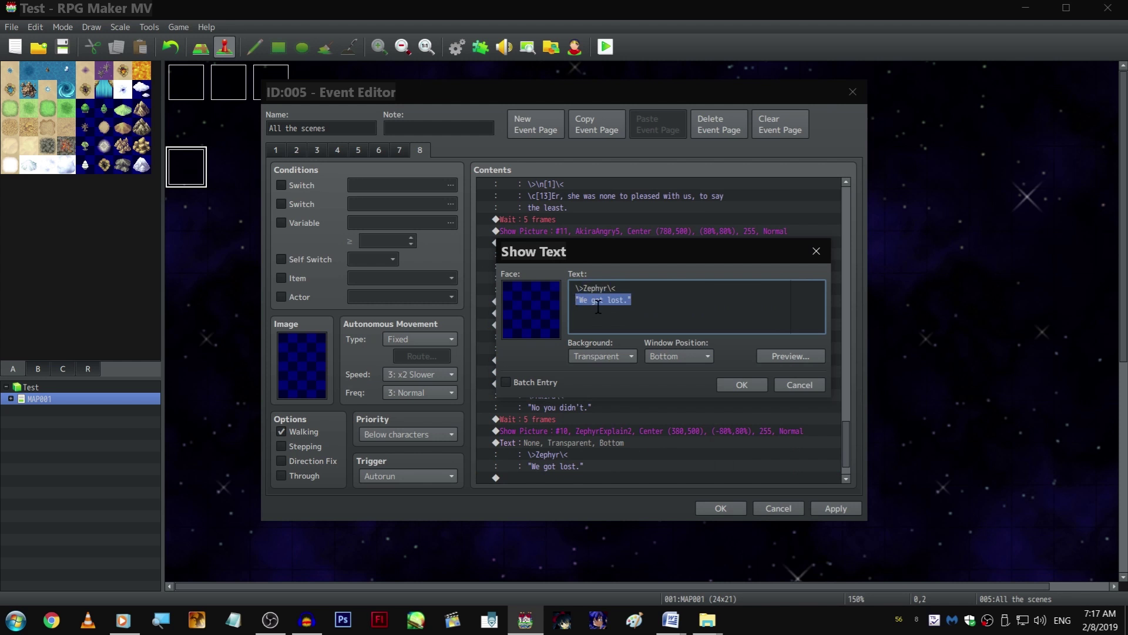
text("Do you want the )
text(truth?")
key(Return)
key(Down)
key(ctrl+v)
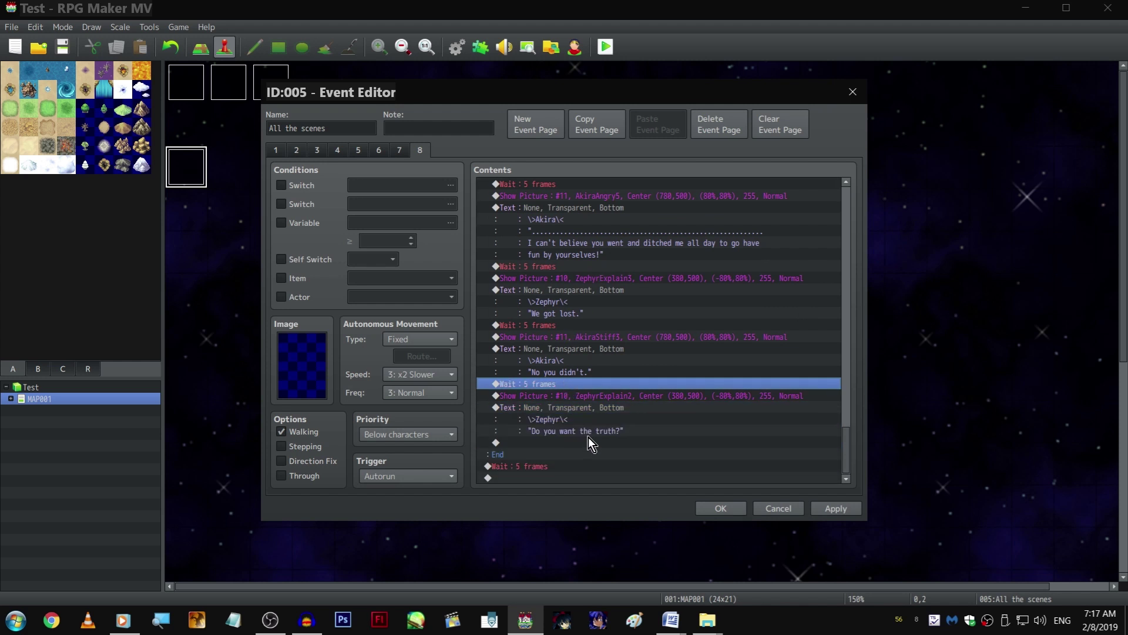
drag(593, 360, 591, 324)
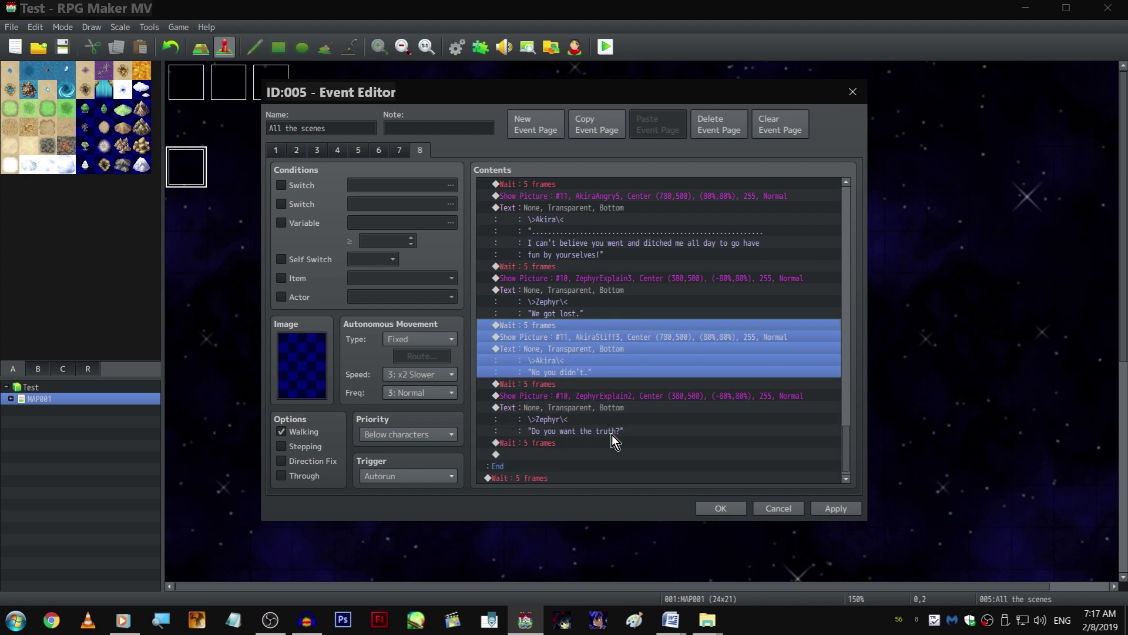
click(599, 455)
key(ctrl+v)
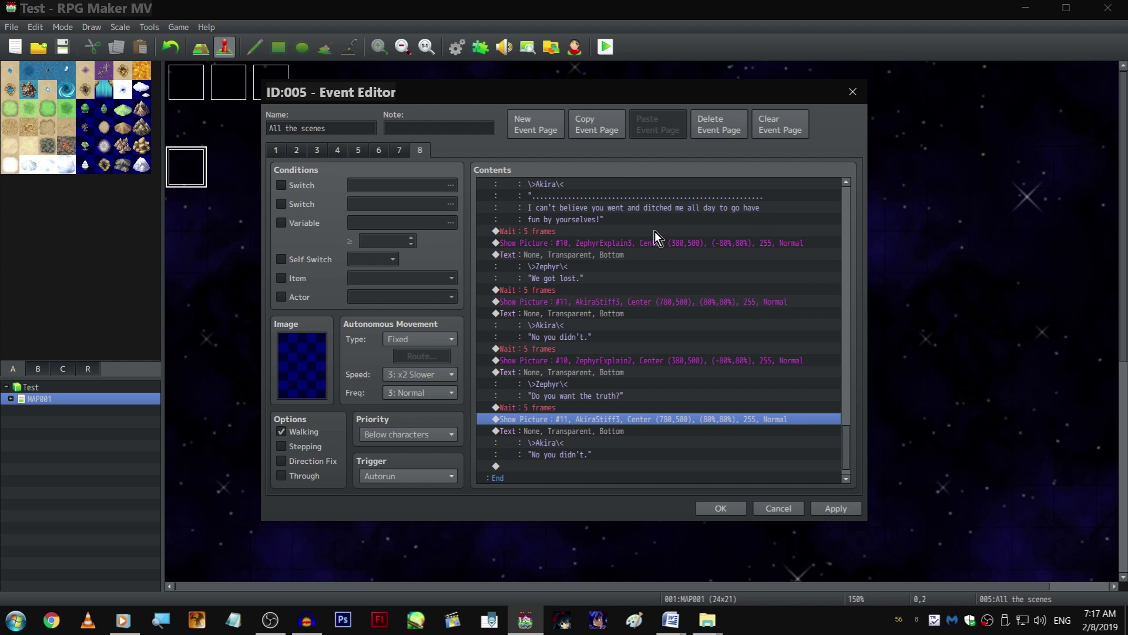
double_click(585, 415)
double_click(650, 248)
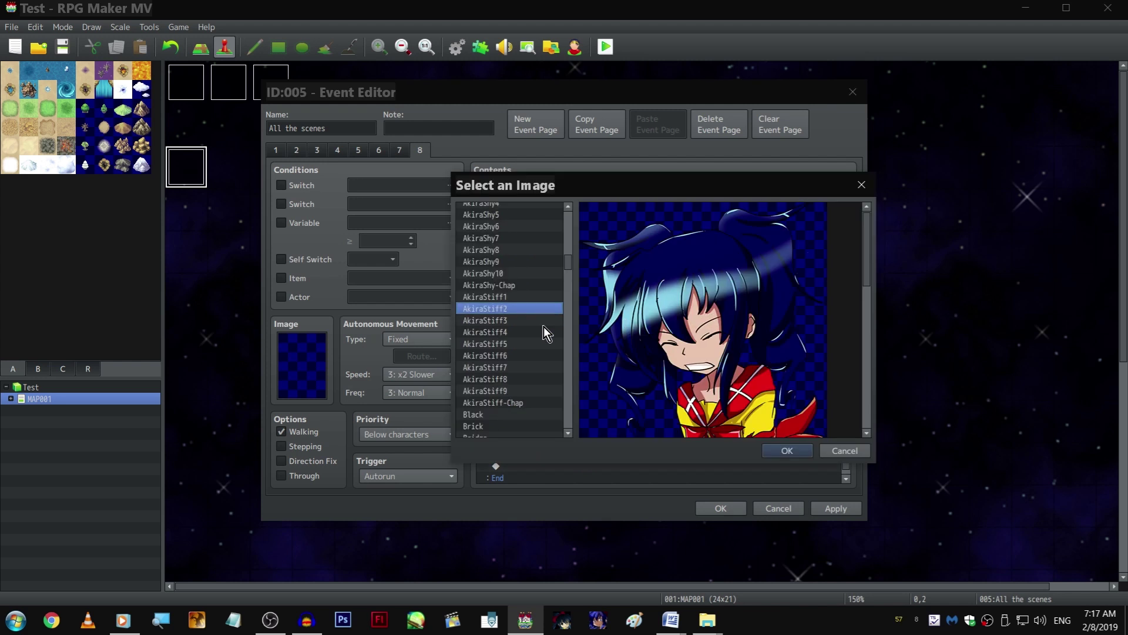
click(512, 285)
click(523, 331)
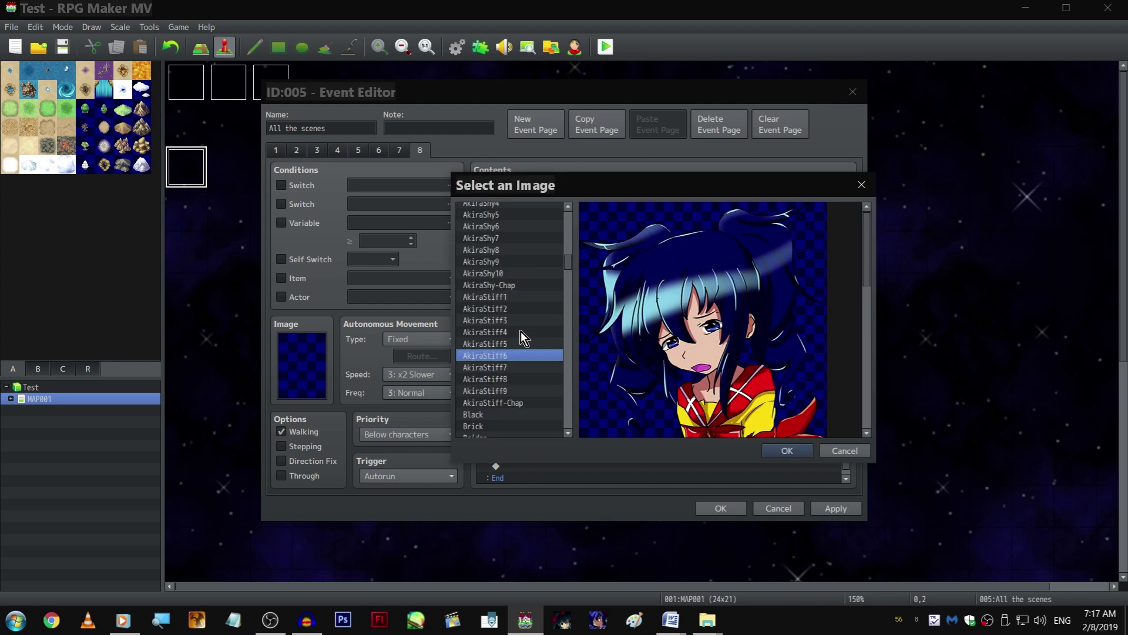
key(Down)
key(Down)
key(Down)
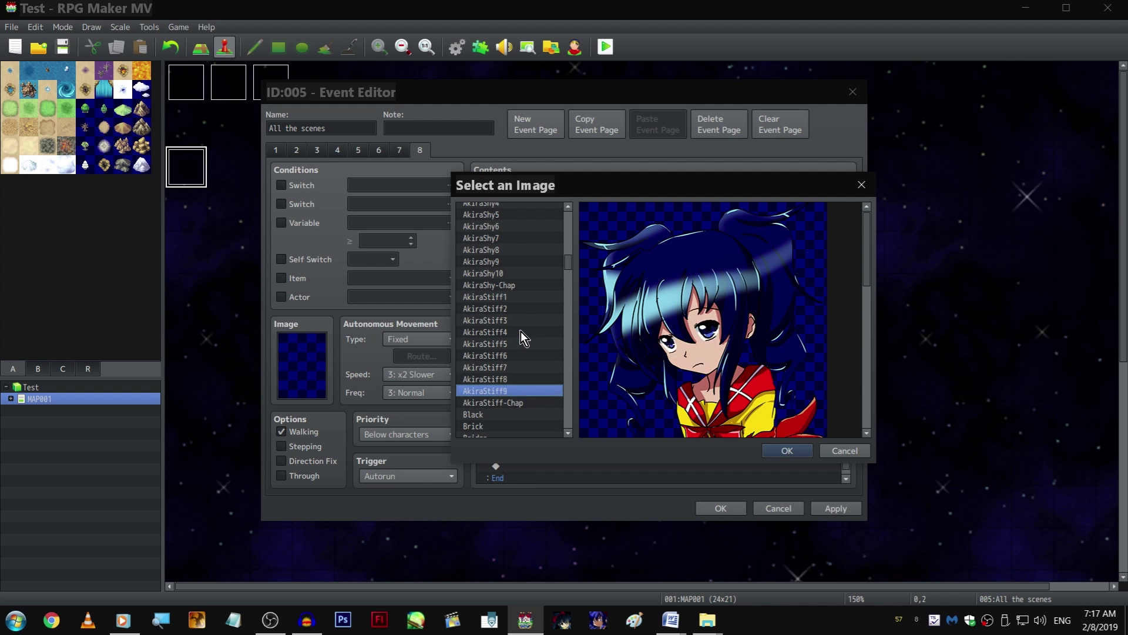
click(788, 451)
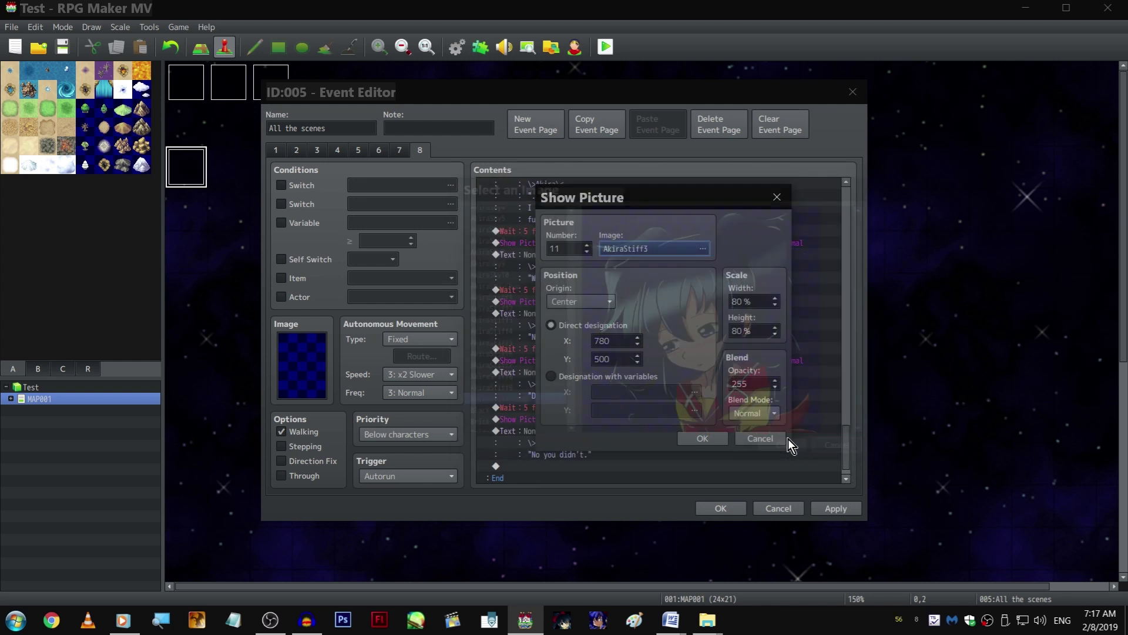
scroll(758, 437, down, 1)
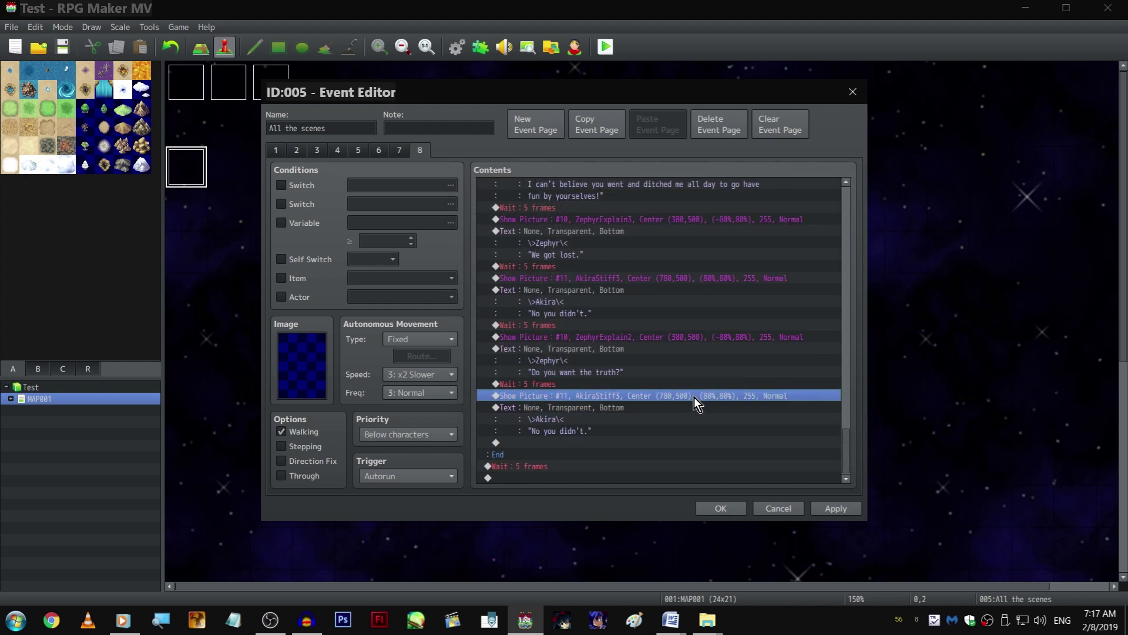
Change Akira's reply to "\fbYes!" and add a 60-frame wait after it
double_click(677, 407)
triple_click(598, 299)
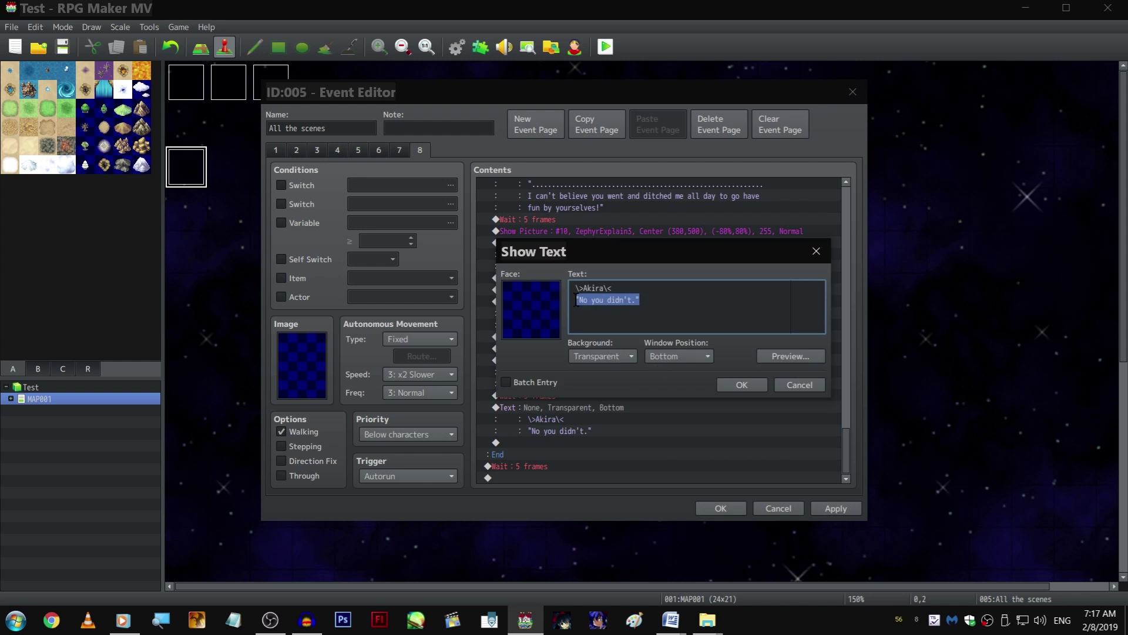
text("\fb)
text(Yes!")
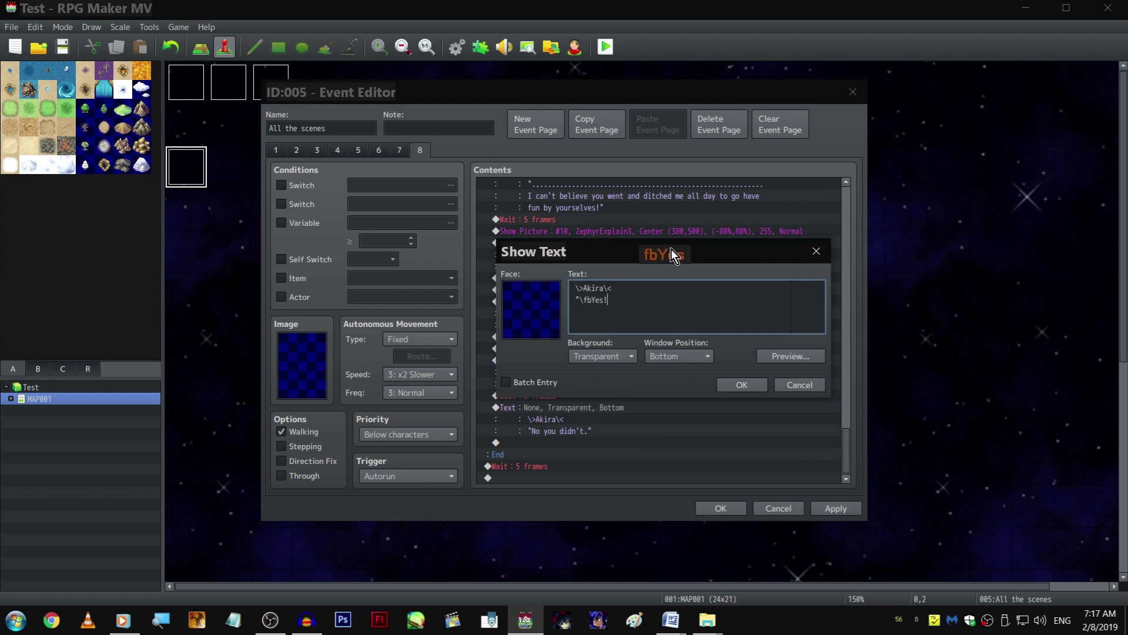
key(ctrl+Return)
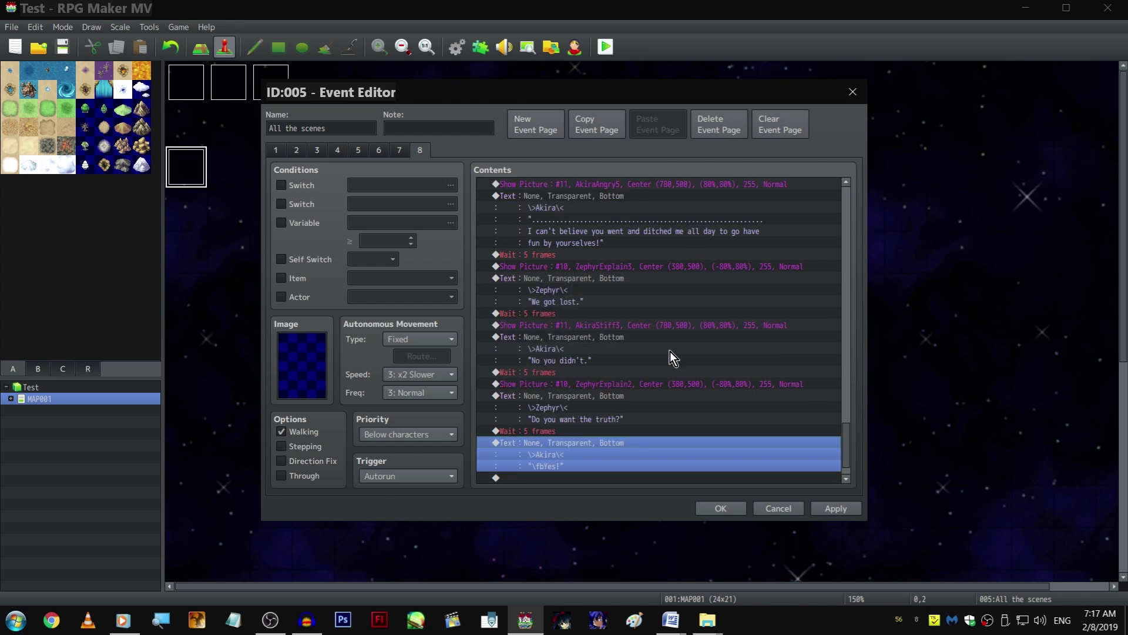
scroll(674, 351, down, 2)
key(Down)
key(Return)
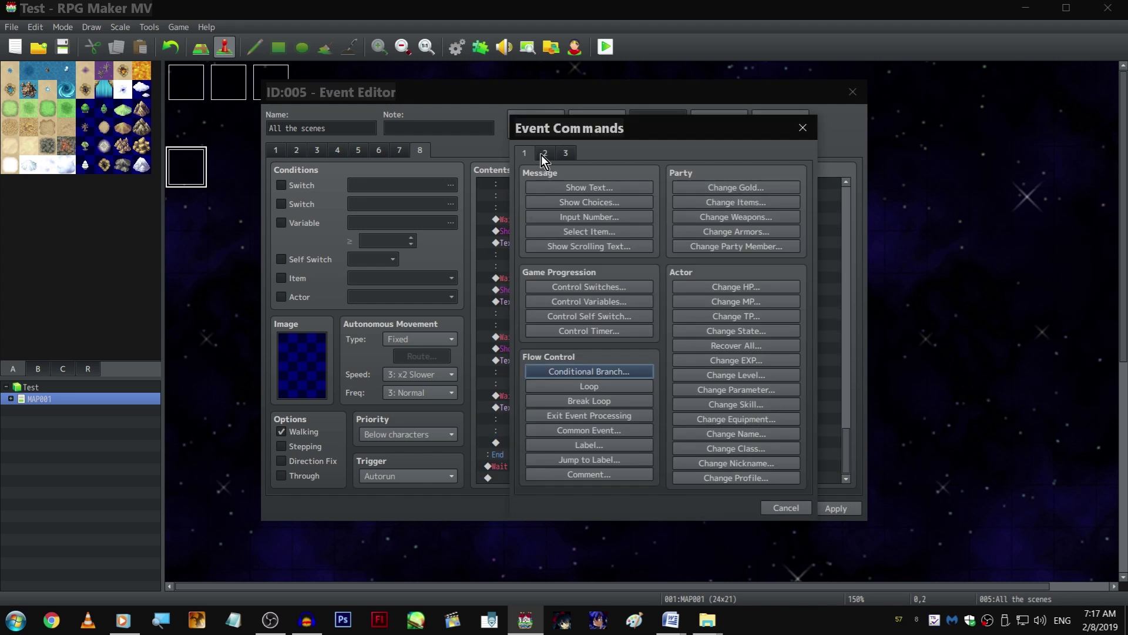
click(544, 153)
click(701, 181)
key(Return)
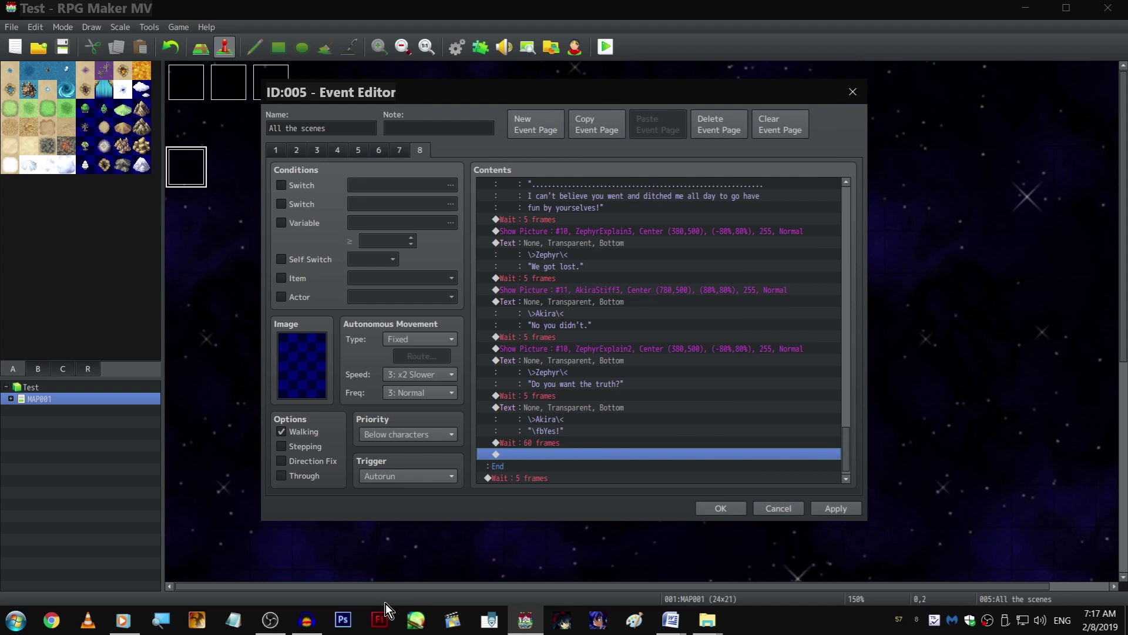
Back in the event editor, paste a stray copy of Akira's "No you didn't." block and delete it
click(307, 620)
click(665, 456)
click(636, 348)
click(618, 384)
drag(626, 336, 634, 339)
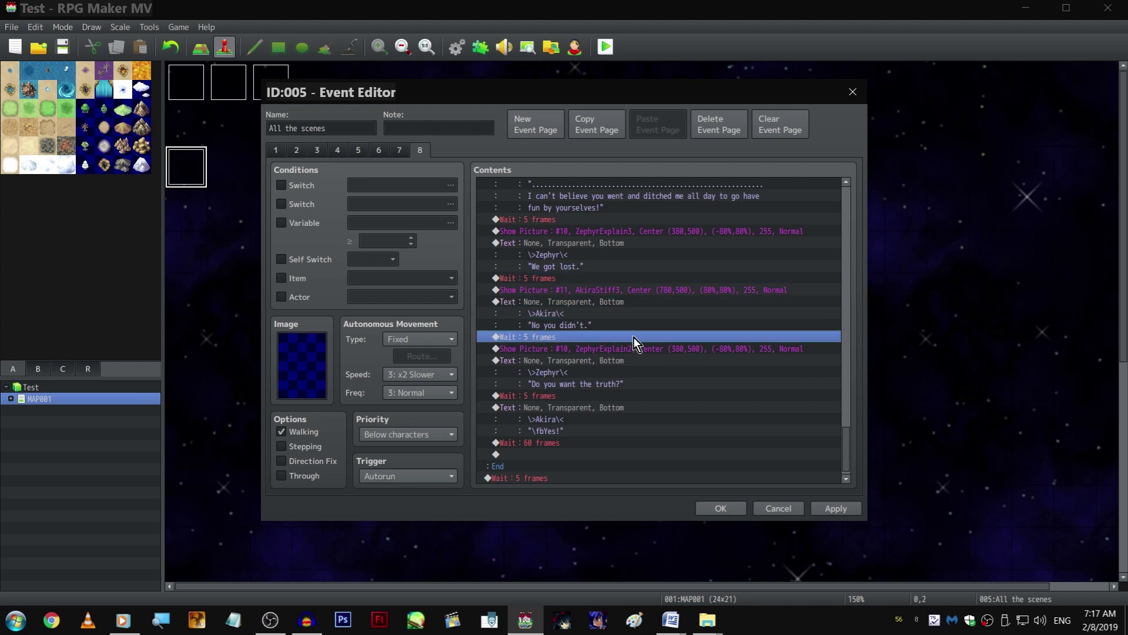
click(632, 312)
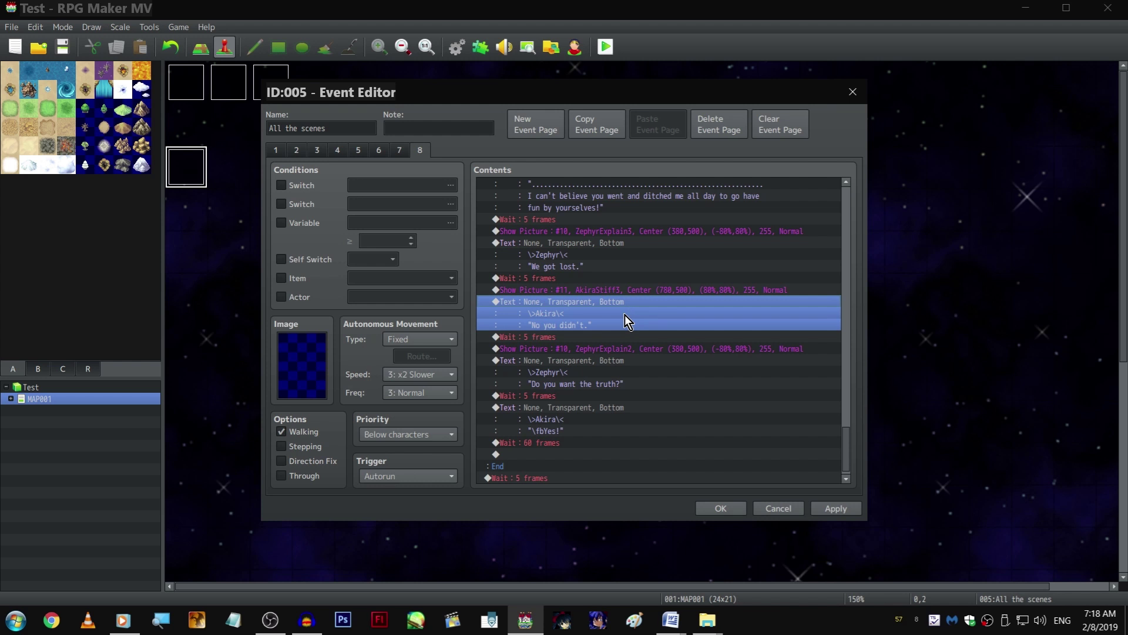
click(688, 279)
click(652, 309)
click(600, 455)
key(ctrl+v)
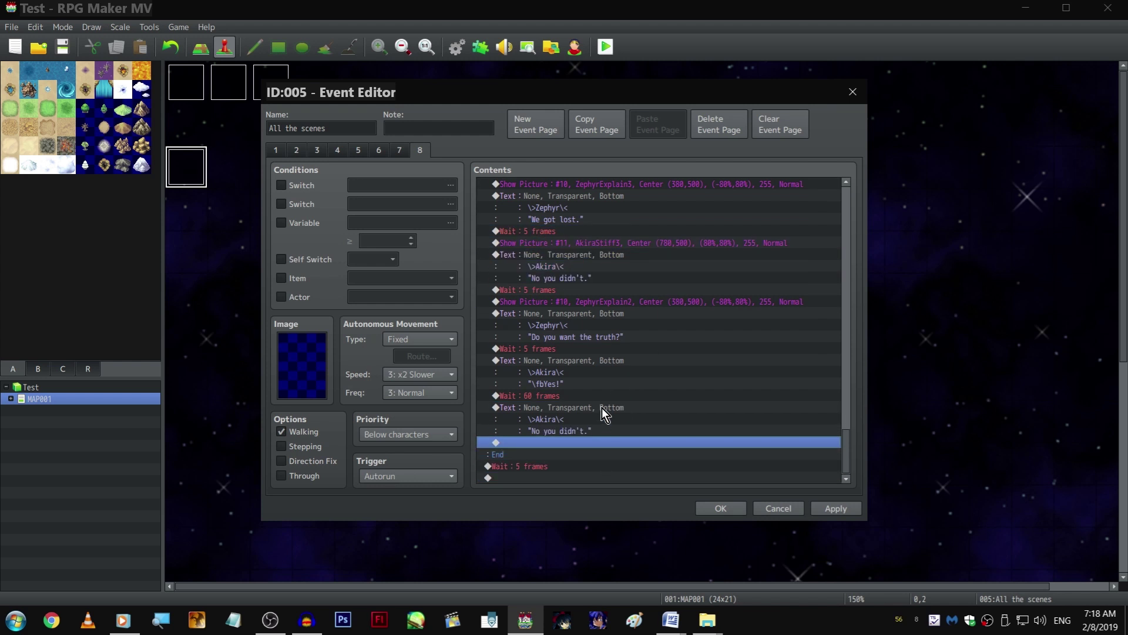
click(602, 408)
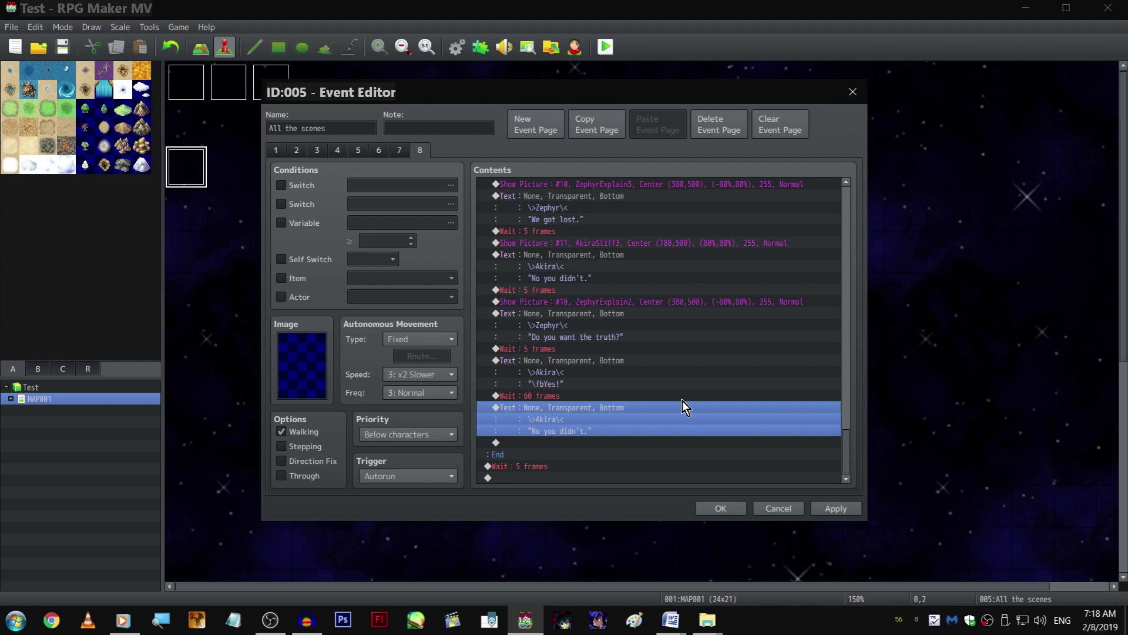
key(Delete)
Paste another Zephyr picture-and-line block and set its portrait to ZephyrNeutral7
click(623, 337)
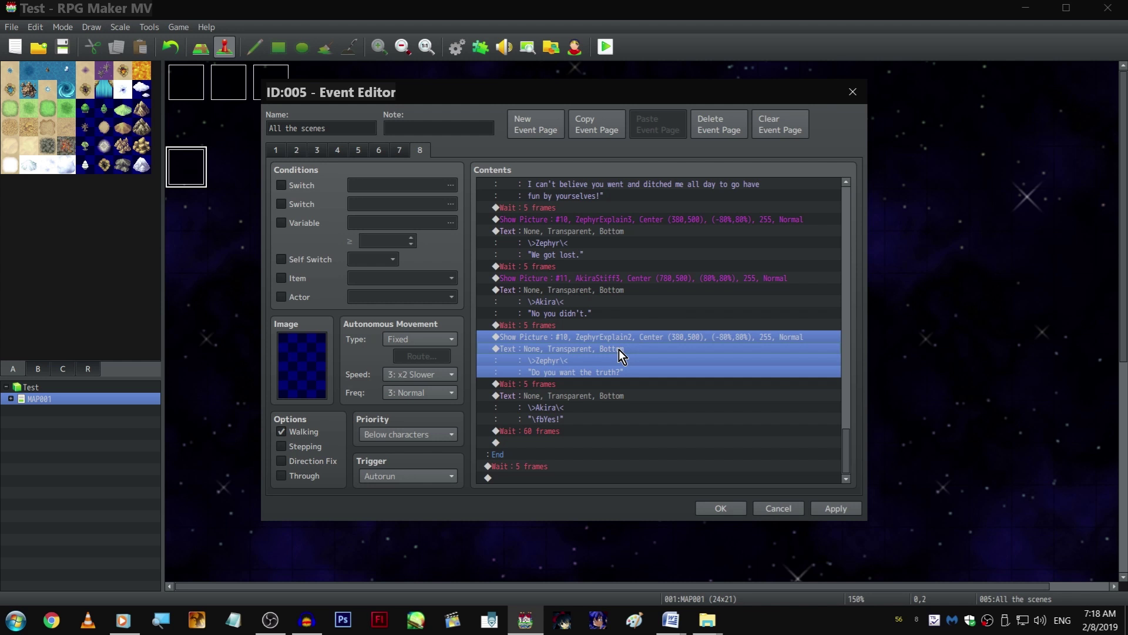
click(546, 444)
key(ctrl+v)
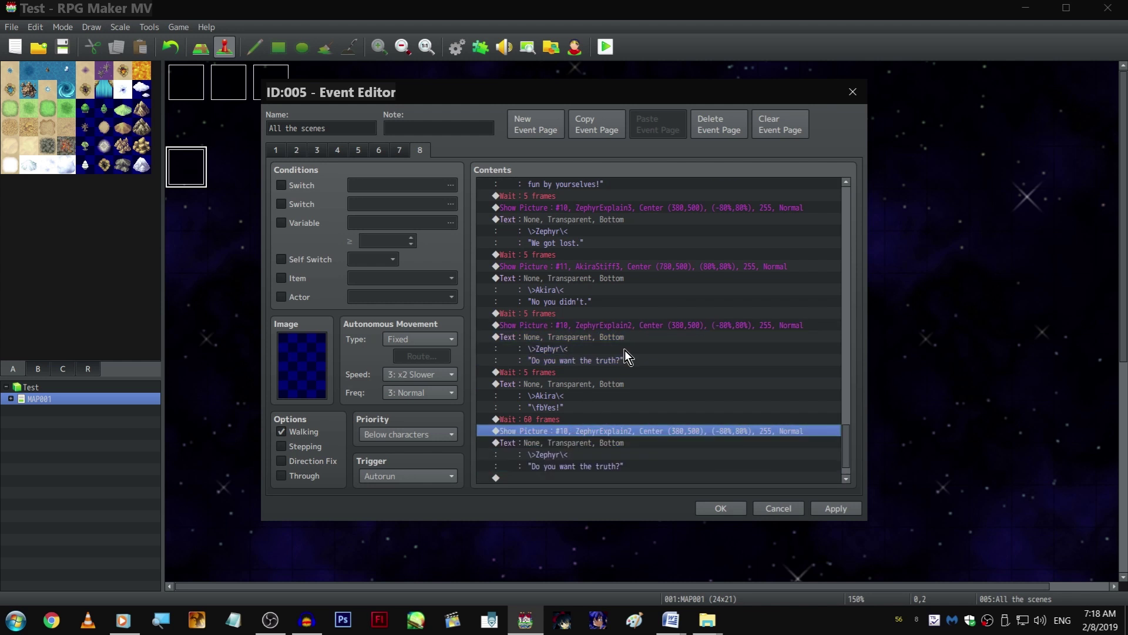
double_click(652, 321)
double_click(652, 248)
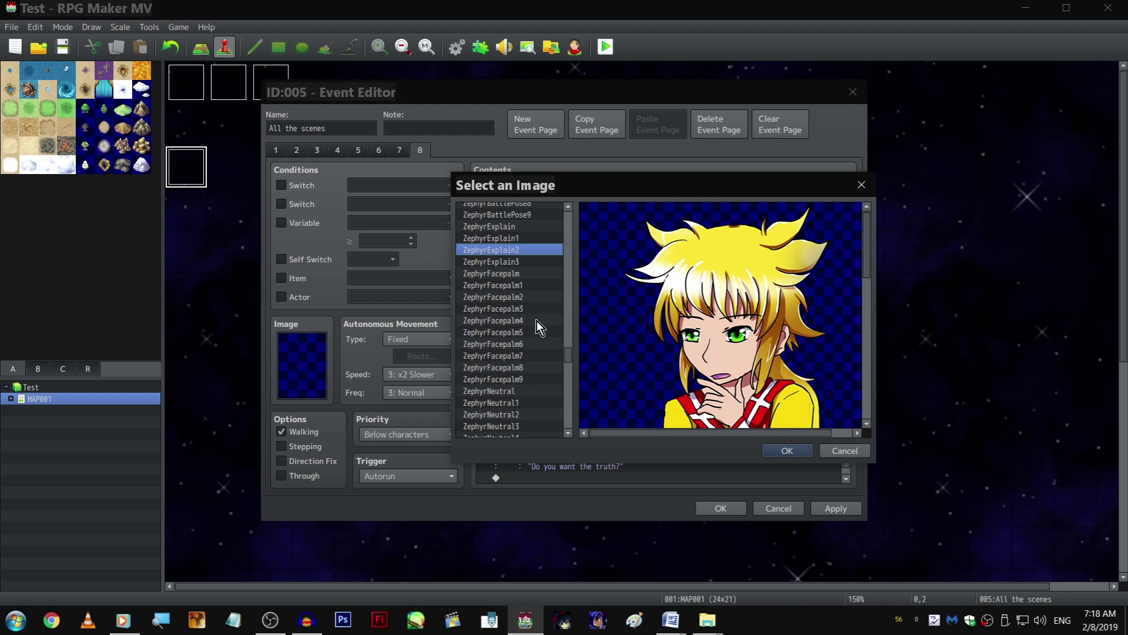
scroll(537, 319, up, 1)
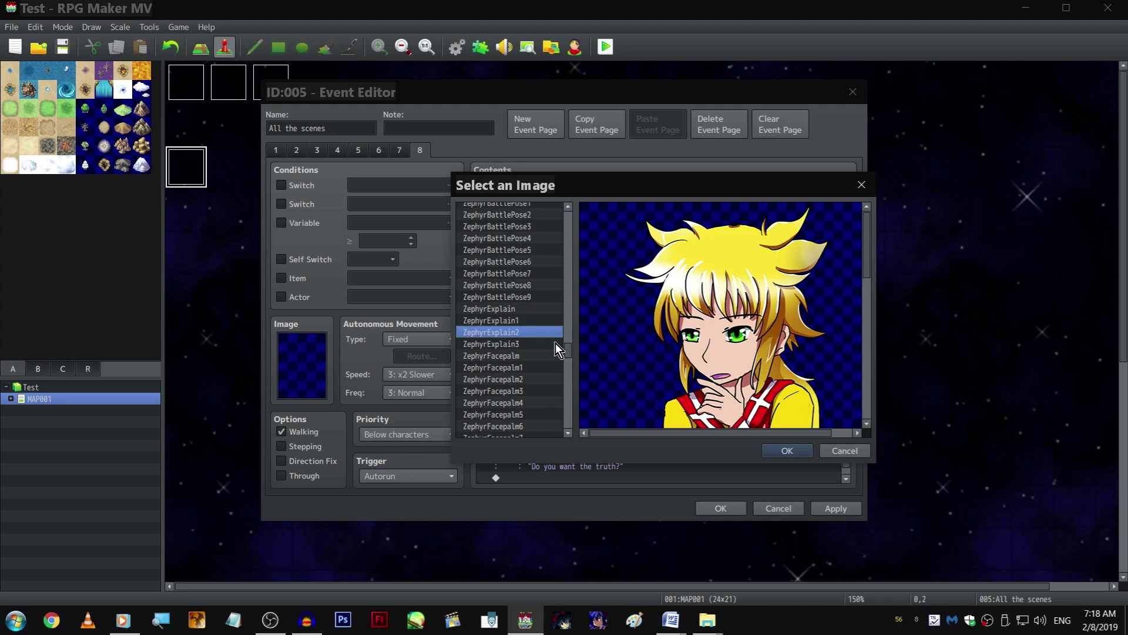
key(Up)
key(Up)
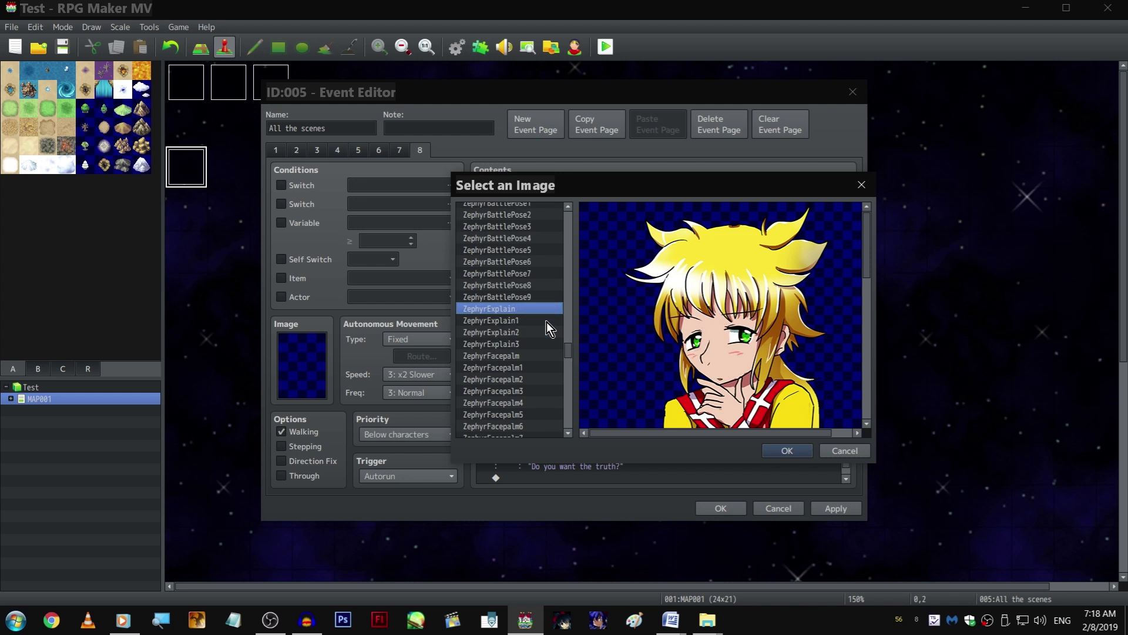
scroll(546, 322, down, 3)
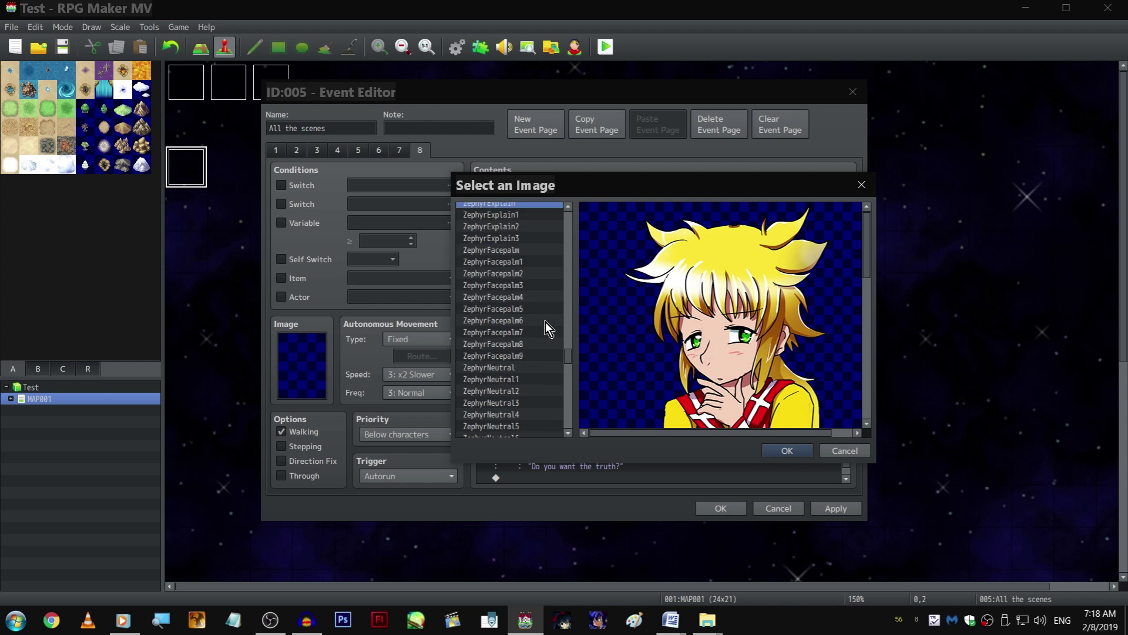
click(531, 366)
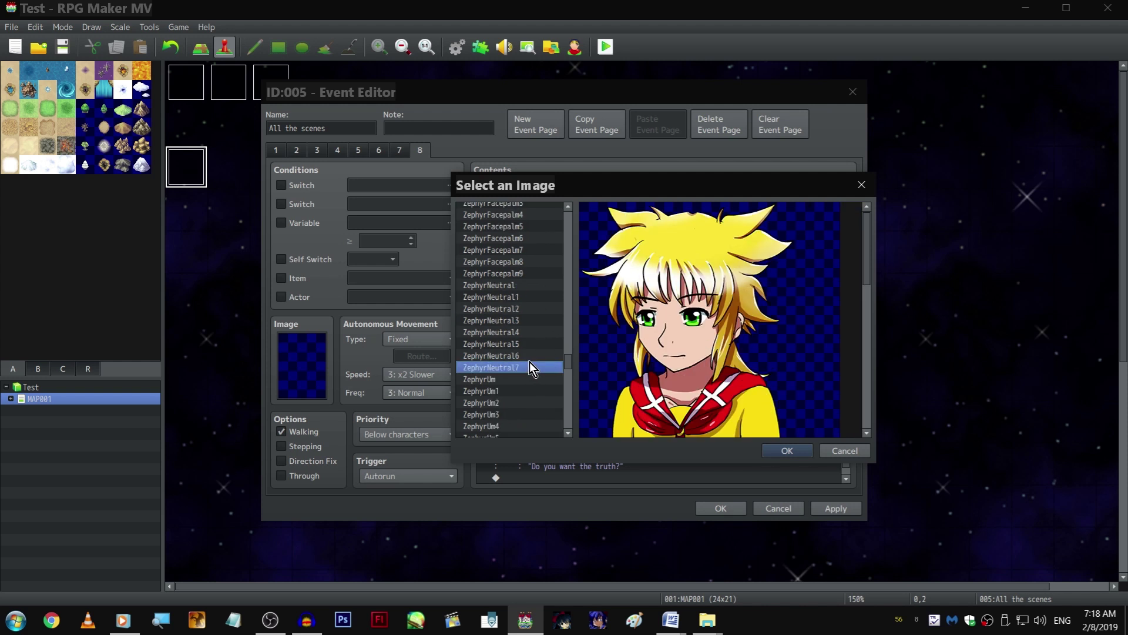
scroll(531, 366, down, 3)
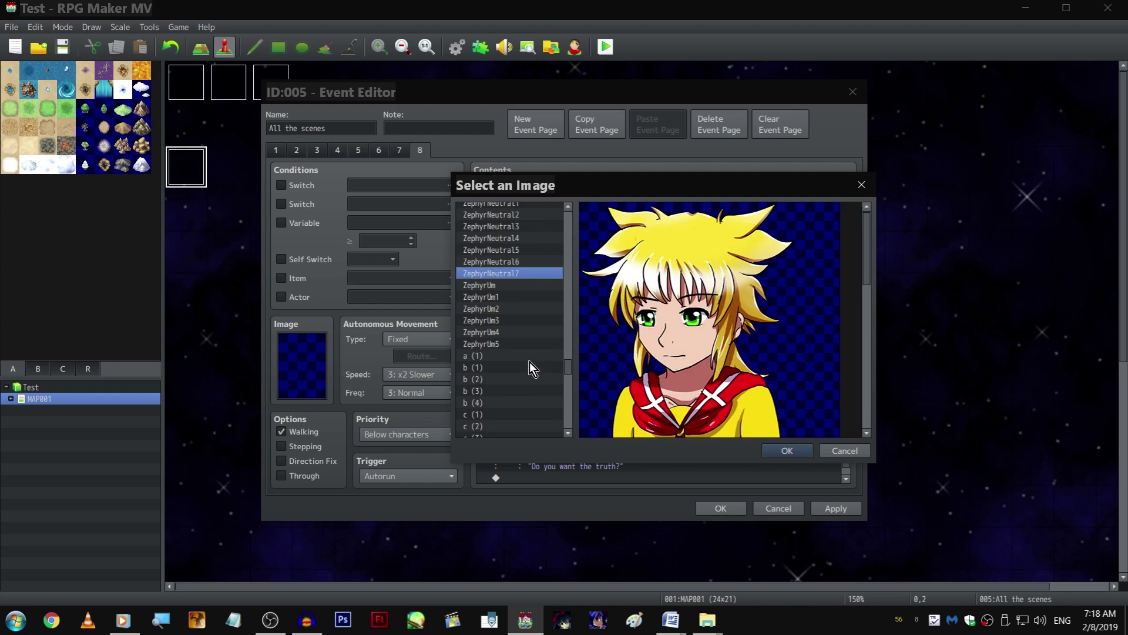
click(523, 336)
click(523, 322)
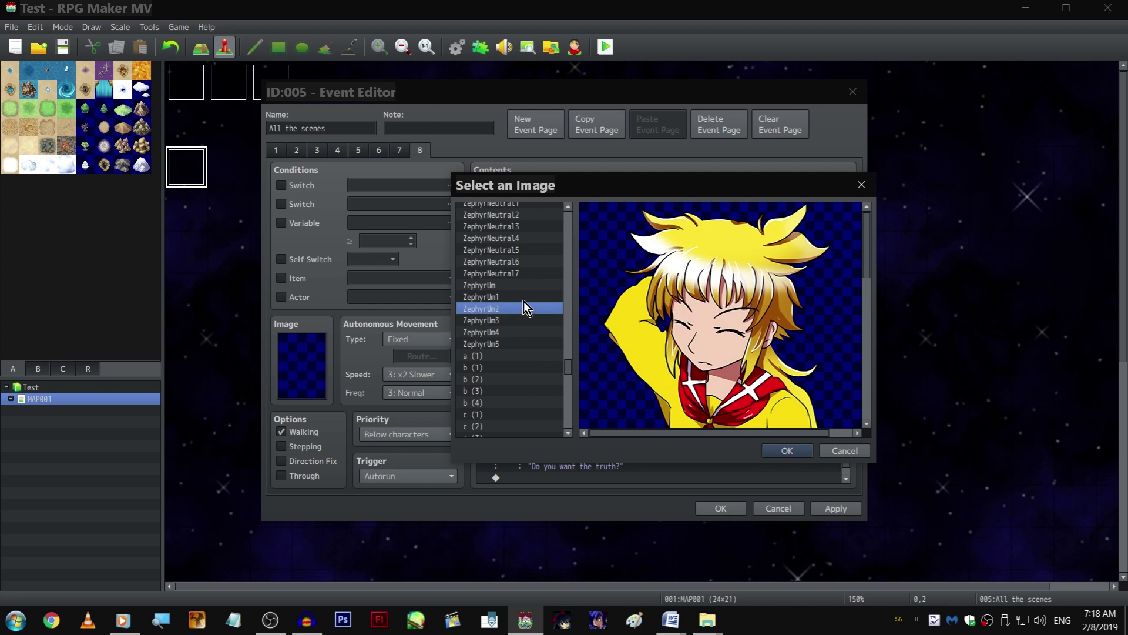
click(524, 298)
click(525, 273)
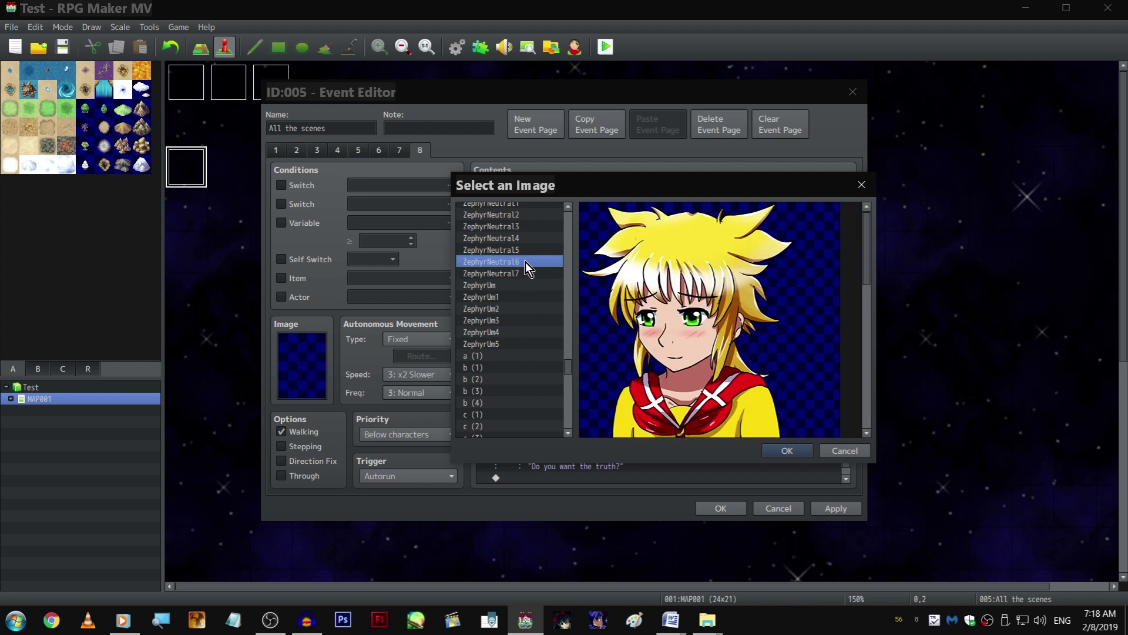
click(525, 271)
double_click(526, 270)
key(Return)
scroll(576, 441, down, 1)
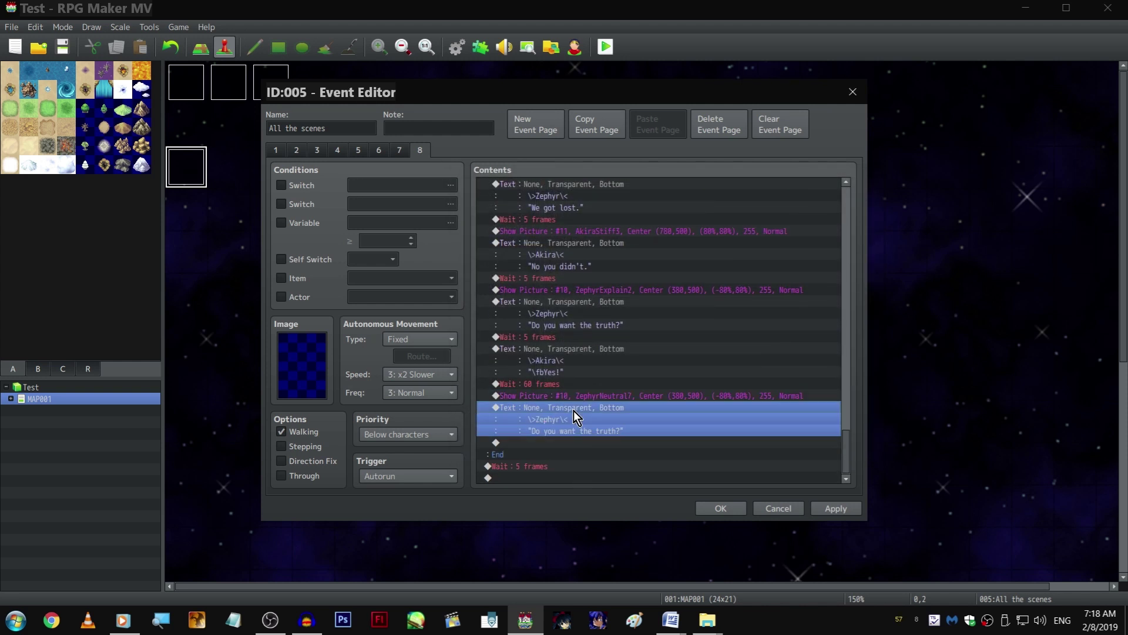
Change Zephyr's line to "I fell asleep." and follow it with a 60-frame wait
double_click(574, 409)
drag(579, 300, 672, 300)
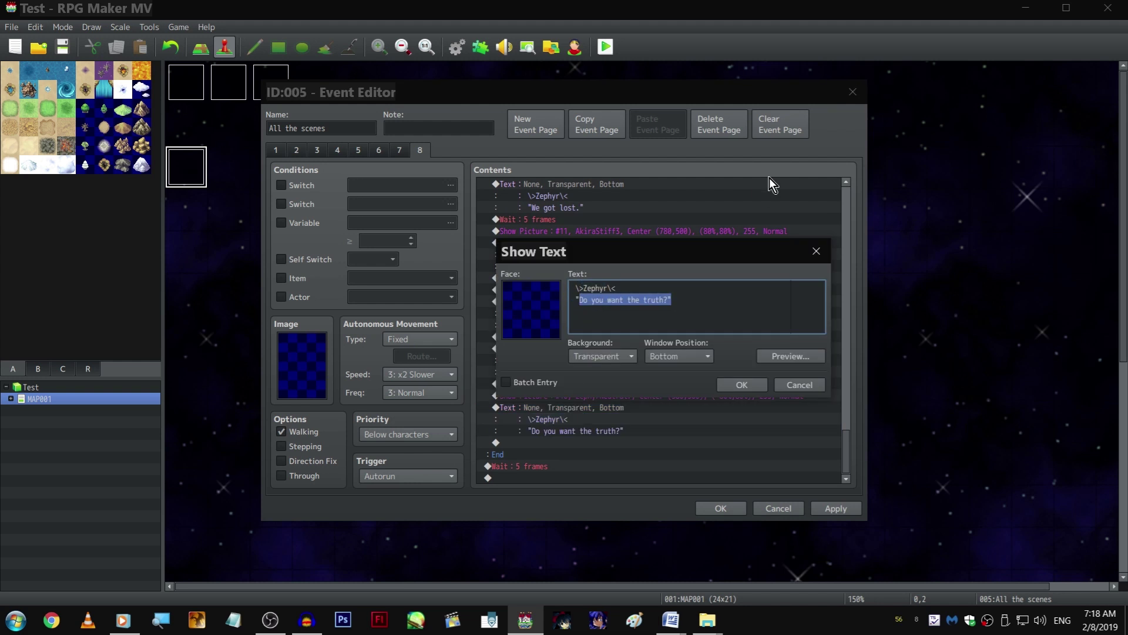
text("I fell)
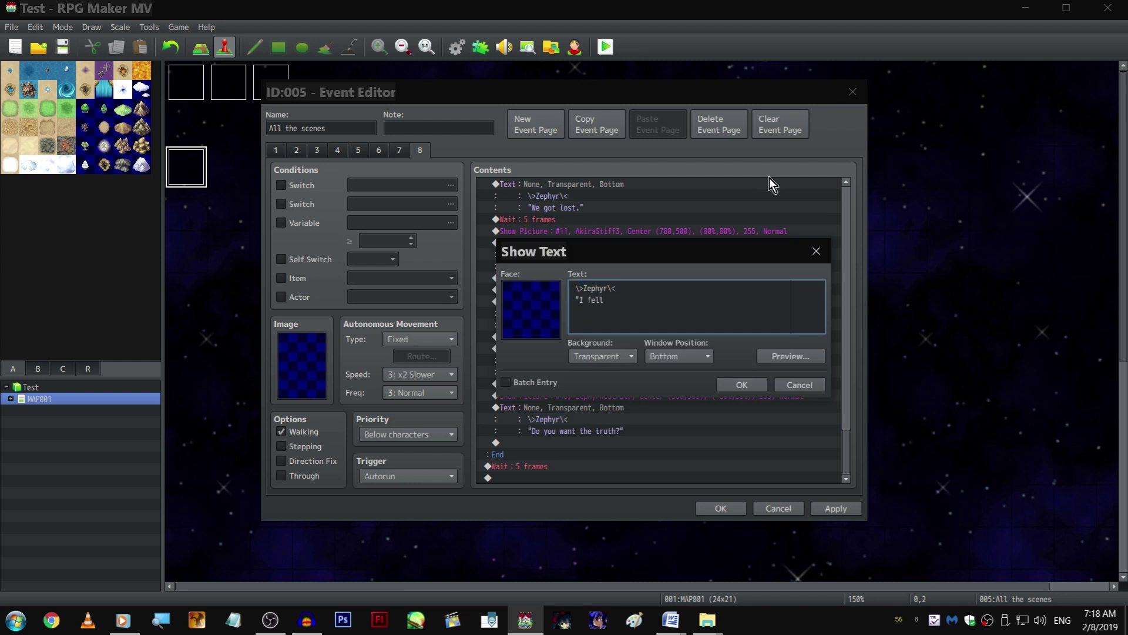
text( aslepep.")
key(ctrl+Return)
scroll(769, 177, down, 2)
double_click(695, 374)
click(748, 187)
key(Return)
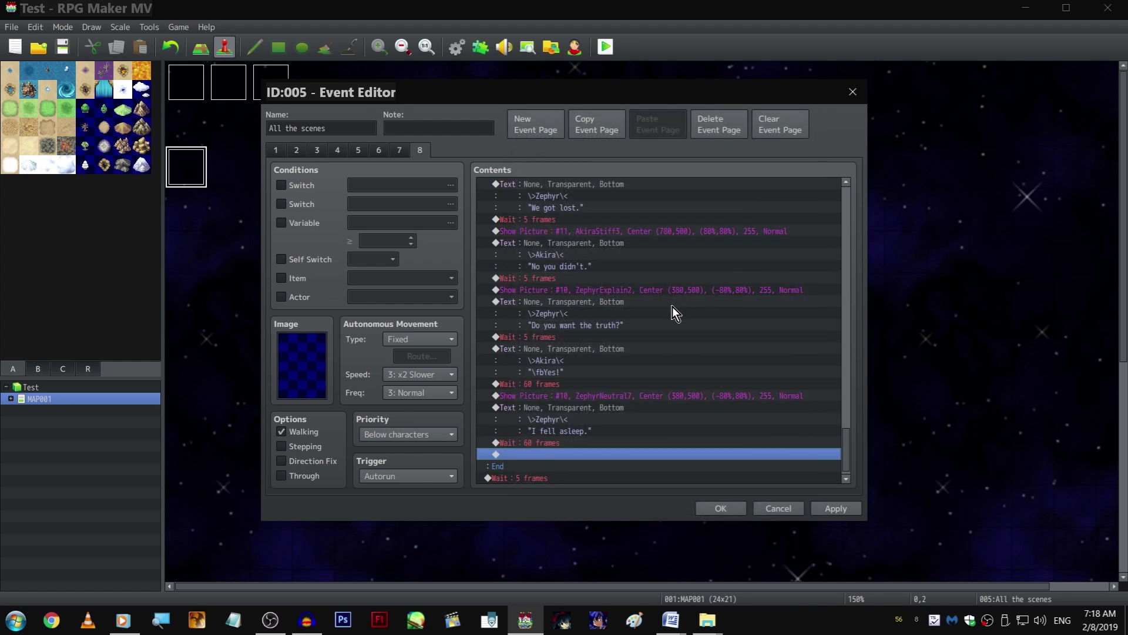
Paste Akira's picture and line block at the end, using the AkiraAngry5 portrait
drag(659, 219, 643, 265)
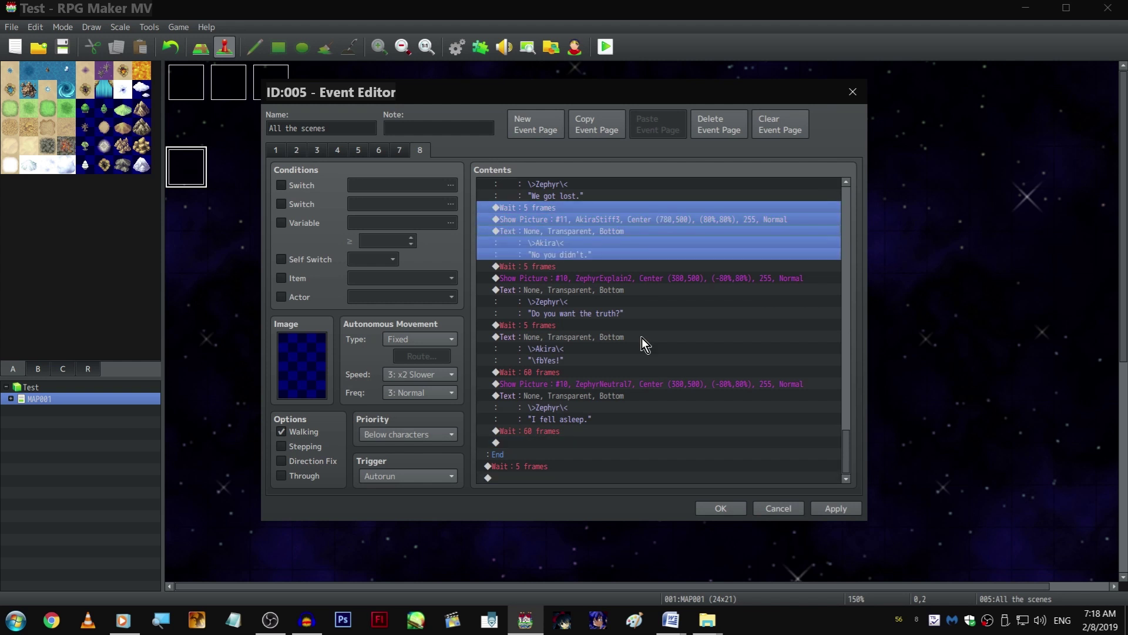
click(566, 443)
key(ctrl+v)
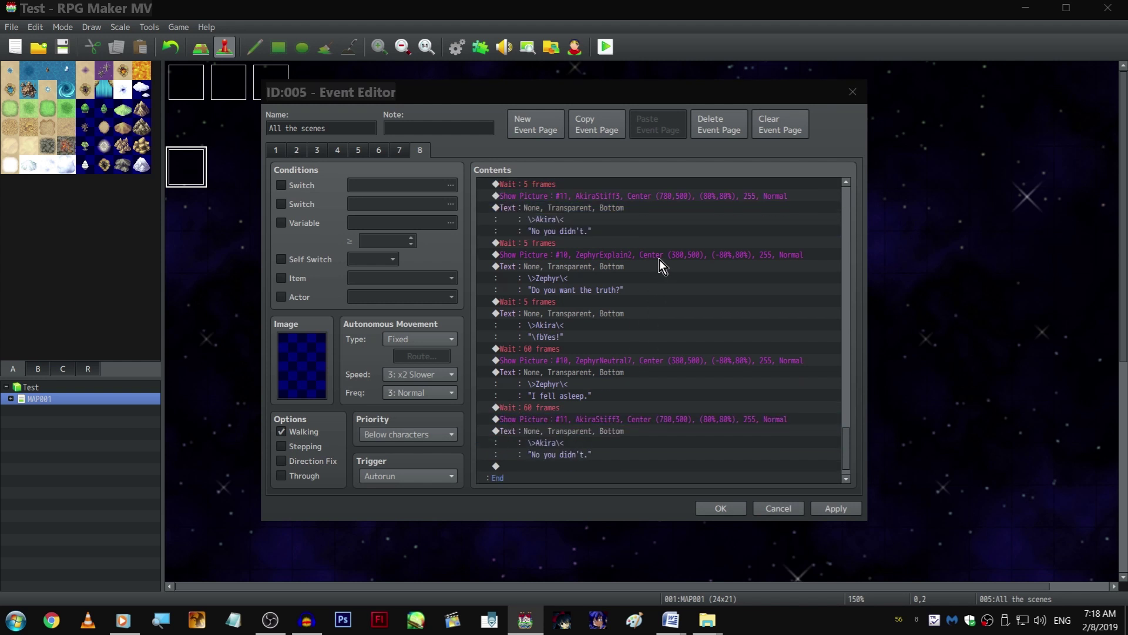
double_click(570, 416)
scroll(524, 309, up, 3)
scroll(529, 335, up, 2)
scroll(529, 278, down, 2)
scroll(526, 389, down, 2)
click(531, 404)
click(533, 361)
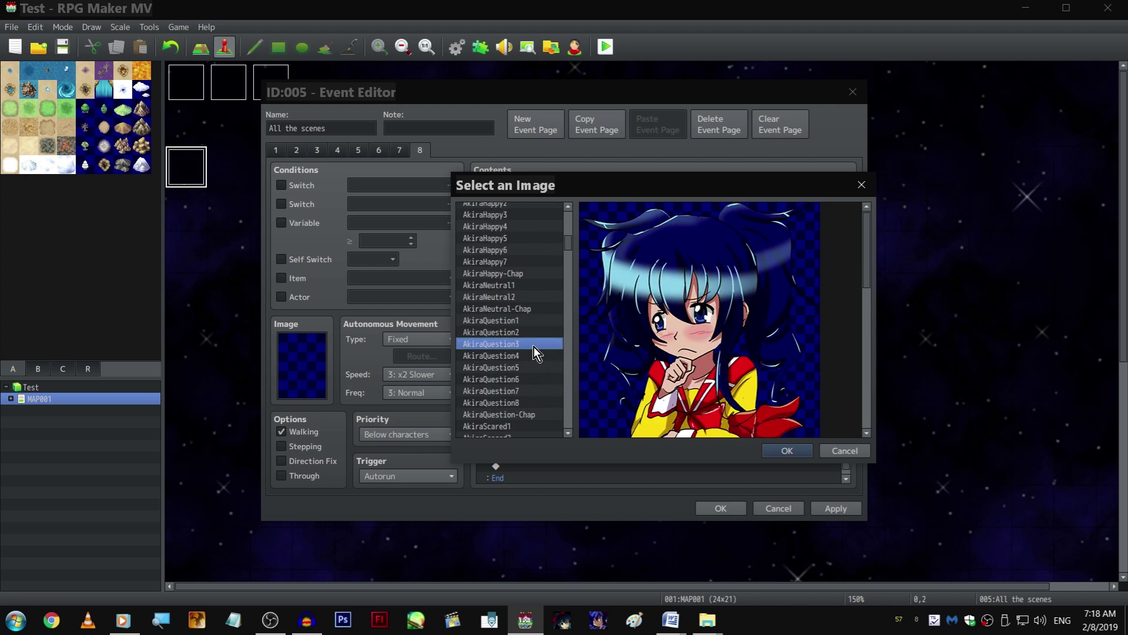
scroll(534, 339, up, 2)
click(534, 334)
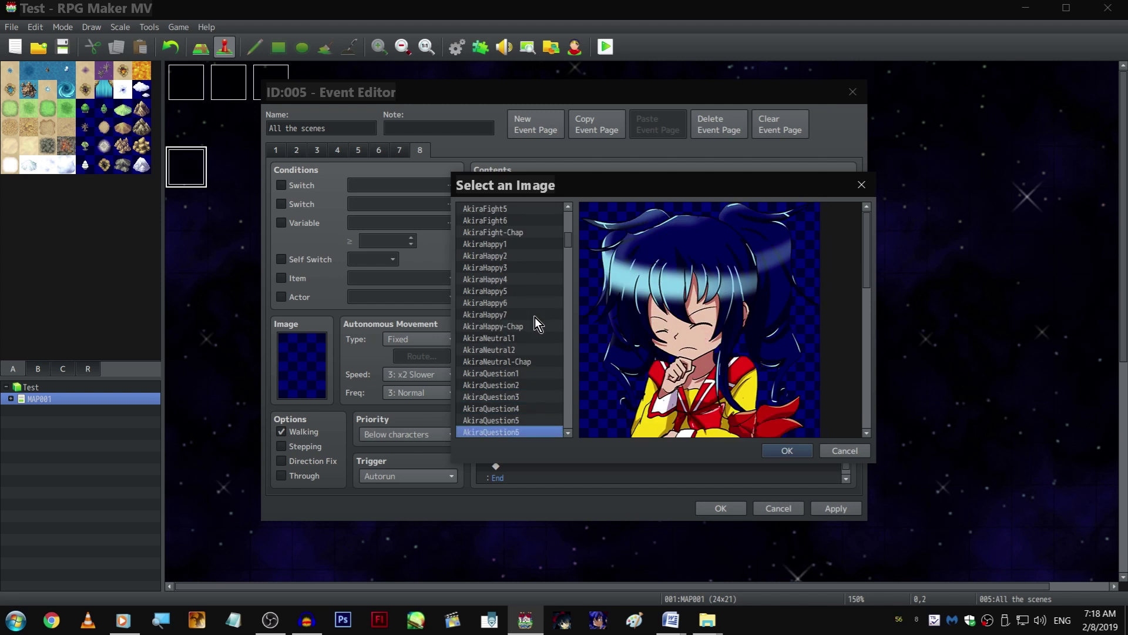
scroll(536, 318, up, 2)
scroll(536, 315, up, 2)
scroll(537, 318, up, 2)
click(529, 360)
double_click(528, 361)
scroll(634, 375, down, 1)
Replace Akira's copied line with ".....You really think I'd believe that?"
double_click(598, 402)
drag(639, 300, 580, 300)
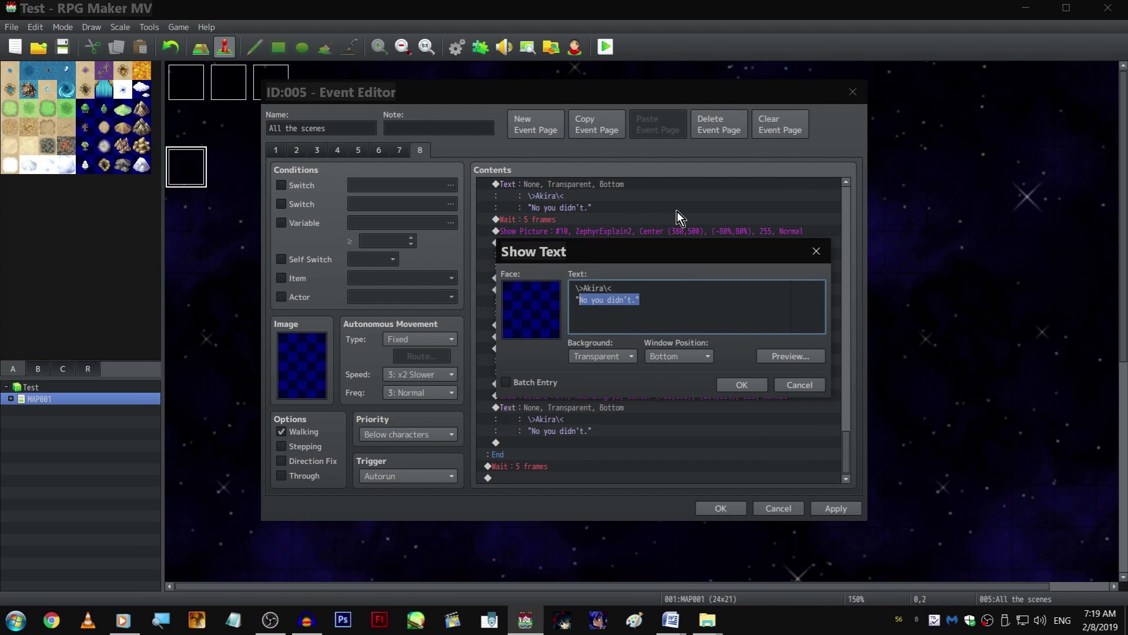
text(.....)
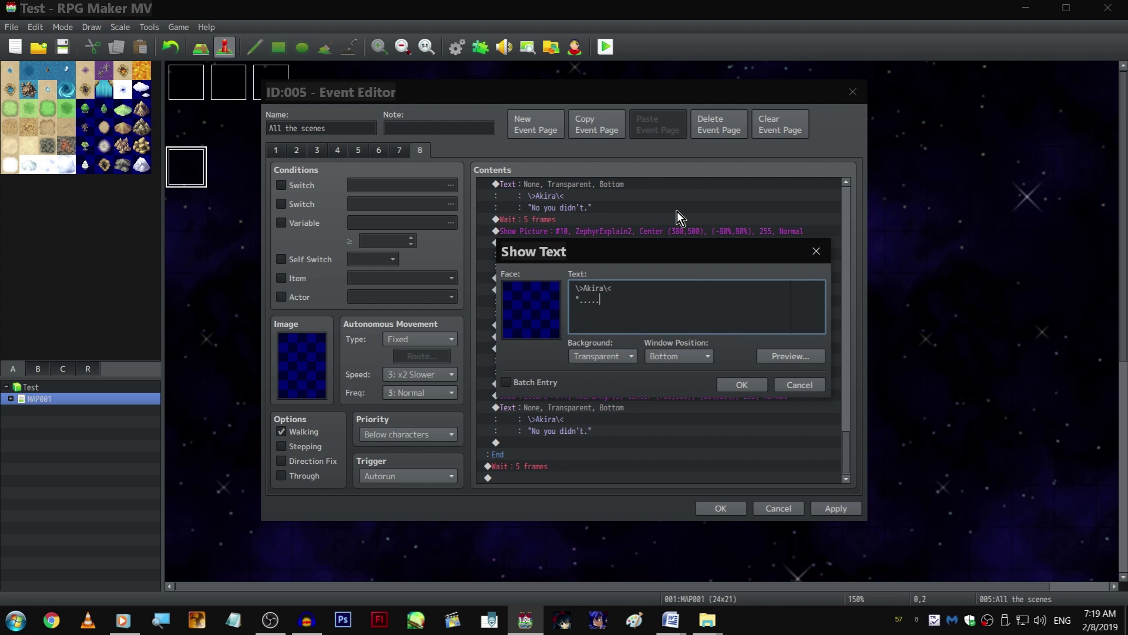
text(You really think I'd belie)
text(ve that?")
key(Return)
scroll(678, 212, down, 1)
drag(631, 337, 628, 352)
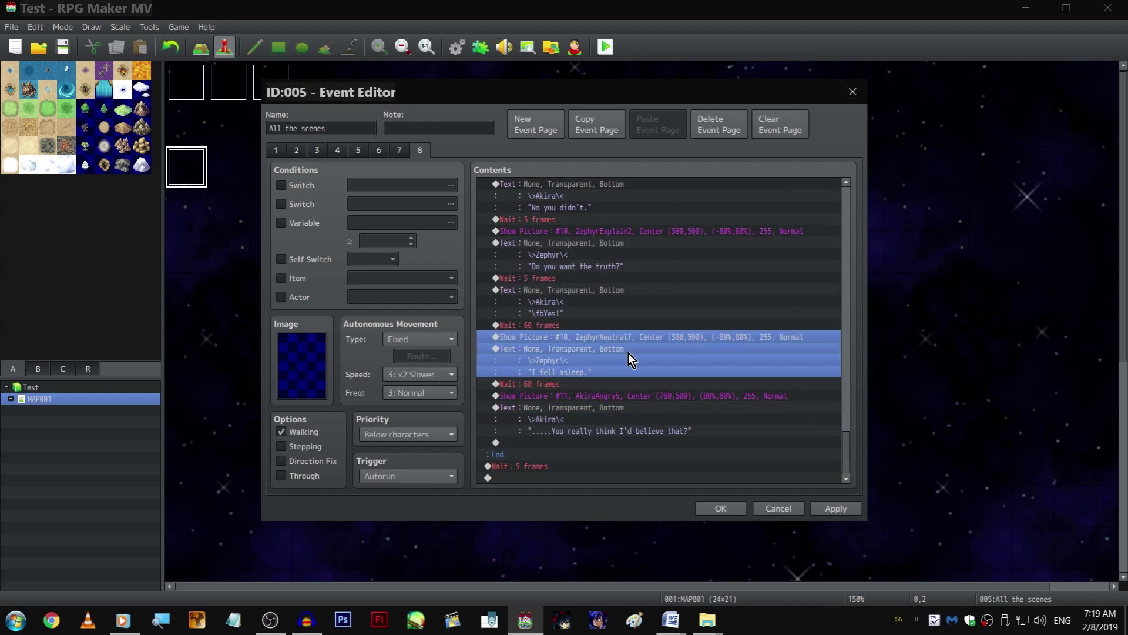
Paste a Zephyr block, shorten its wait to 5 frames, choose ZephyrNeutral4, and add a wait
key(ctrl+v)
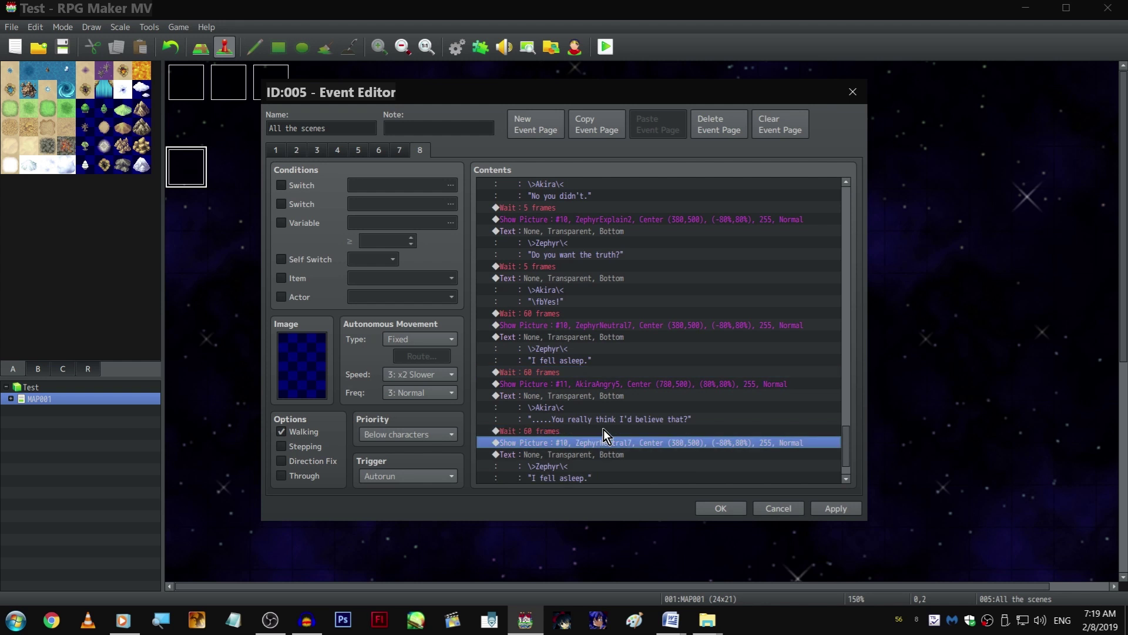
double_click(604, 430)
text(5)
key(Return)
double_click(608, 441)
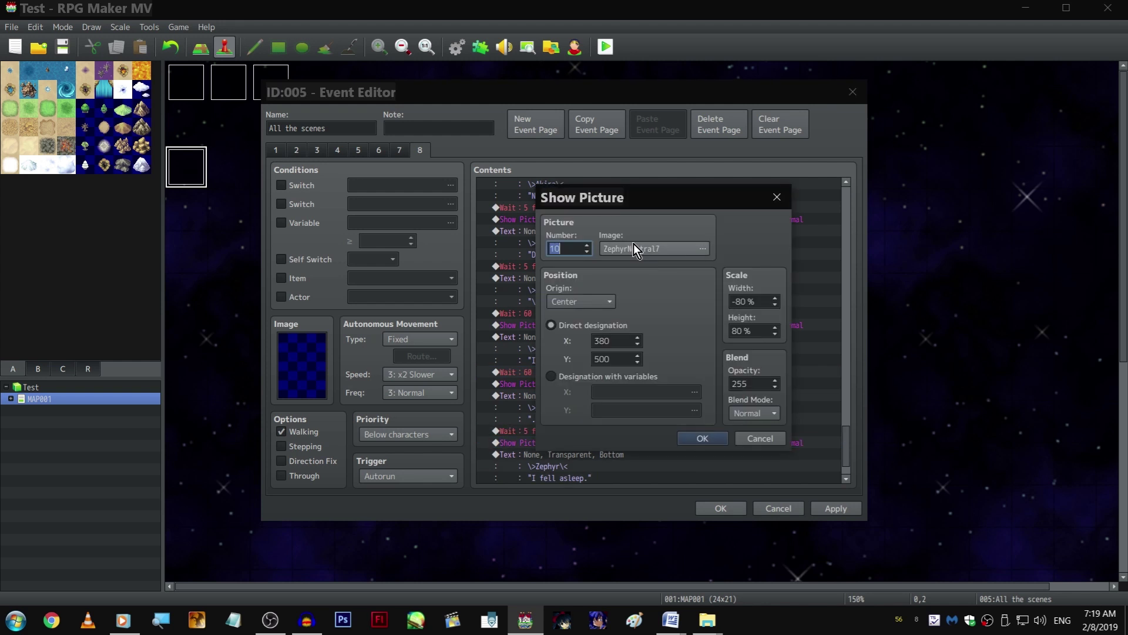
double_click(653, 248)
key(Up)
key(Up)
key(Up)
key(Up)
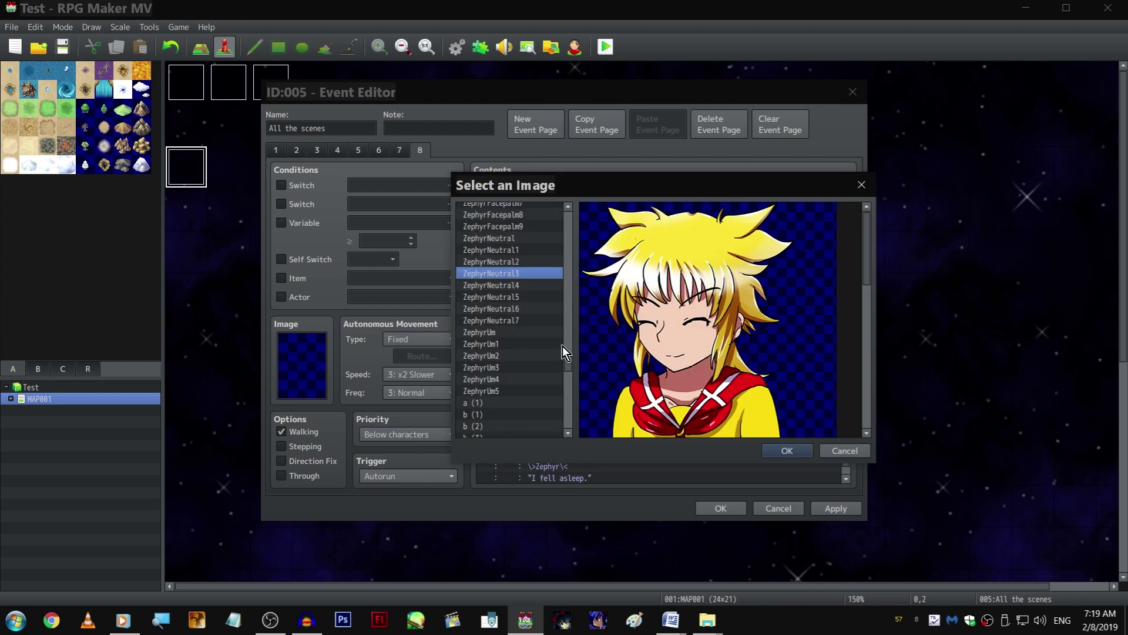
key(Down)
key(Return)
key(Return)
key(Down)
key(Return)
click(767, 187)
key(Return)
scroll(676, 386, down, 2)
Set the next Zephyr portrait to ZephyrNeutral3 and change his line to "Nope."
click(641, 419)
double_click(631, 395)
double_click(634, 249)
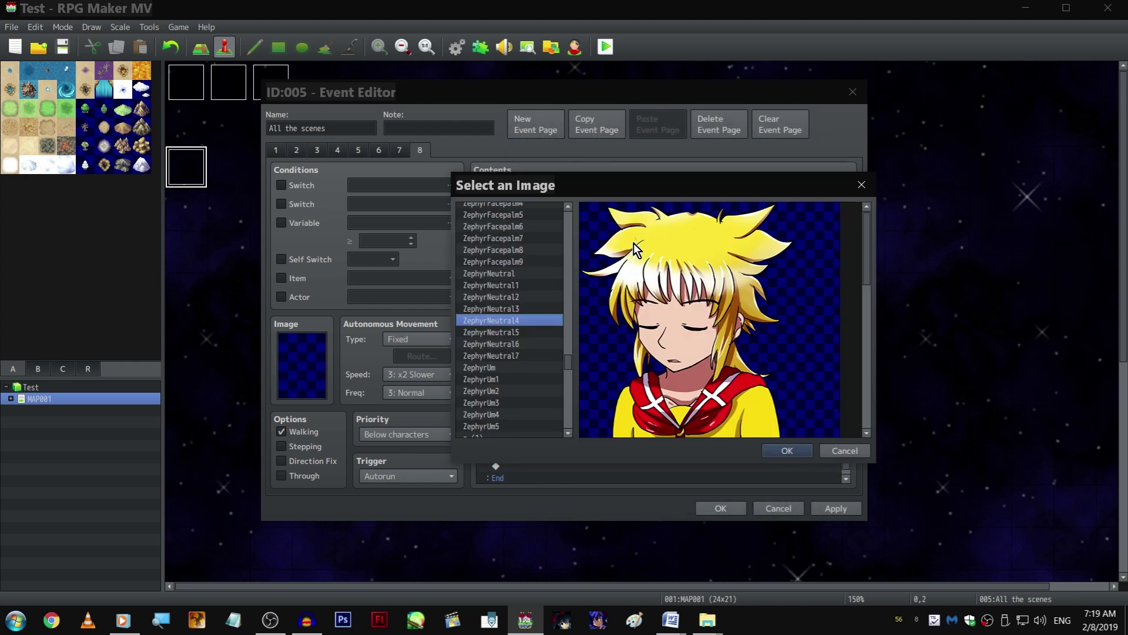
key(Up)
key(Up)
key(Down)
key(Return)
key(Return)
double_click(663, 333)
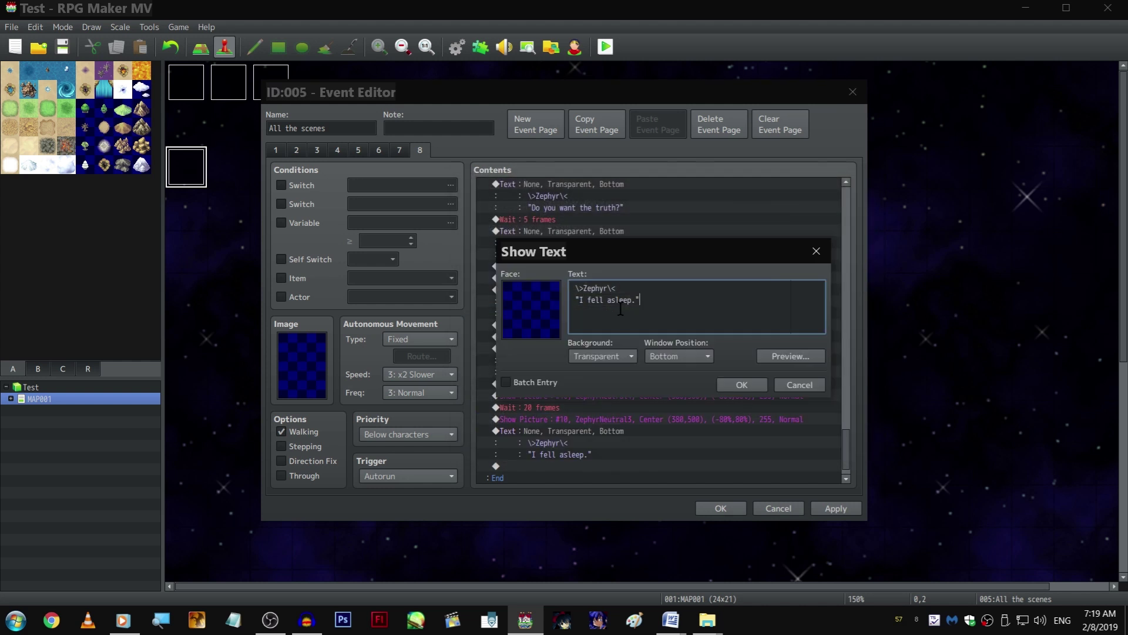
drag(580, 300, 648, 301)
text(Nope.")
key(ctrl+Return)
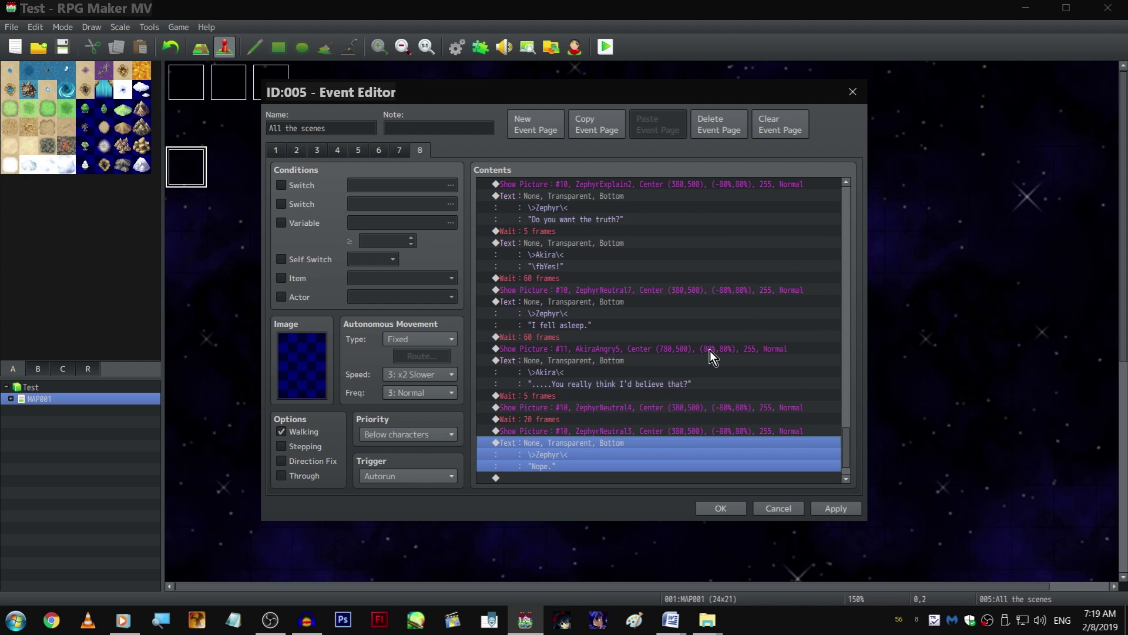
scroll(663, 368, down, 1)
Copy Akira's portrait command to the end and switch it to AkiraStiff3
click(627, 314)
key(ctrl+c)
click(588, 444)
key(ctrl+v)
key(space)
double_click(653, 248)
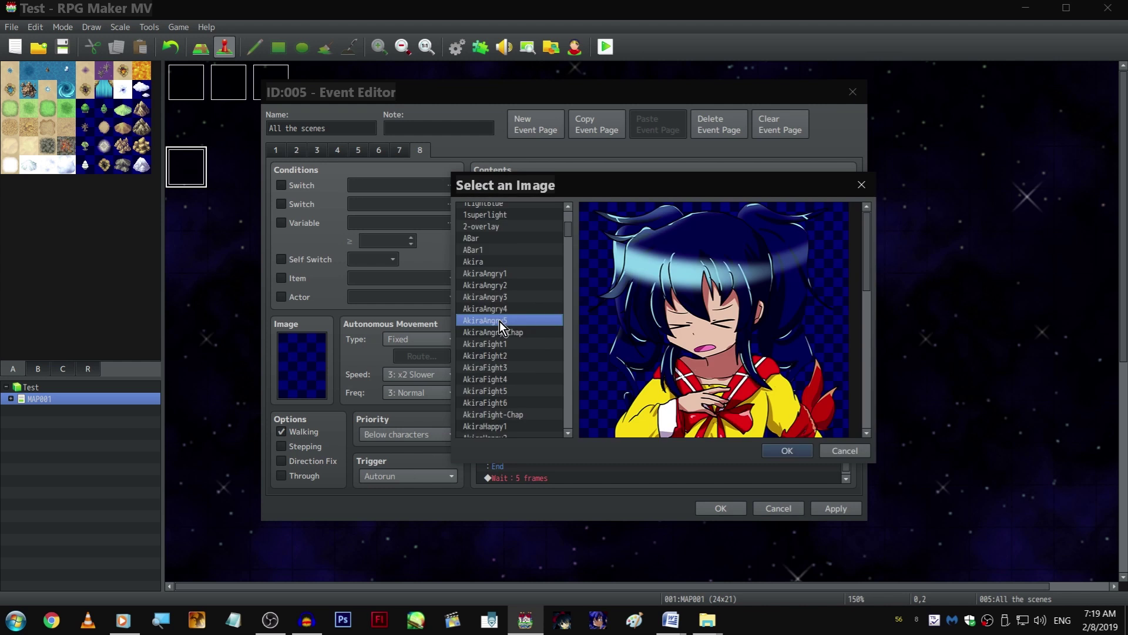
scroll(495, 323, down, 3)
scroll(552, 370, down, 3)
scroll(549, 362, down, 2)
scroll(550, 350, down, 2)
scroll(551, 335, down, 2)
scroll(551, 334, down, 2)
scroll(544, 328, down, 2)
scroll(545, 331, up, 2)
click(538, 322)
click(538, 274)
click(535, 250)
click(533, 227)
key(Down)
scroll(530, 236, up, 2)
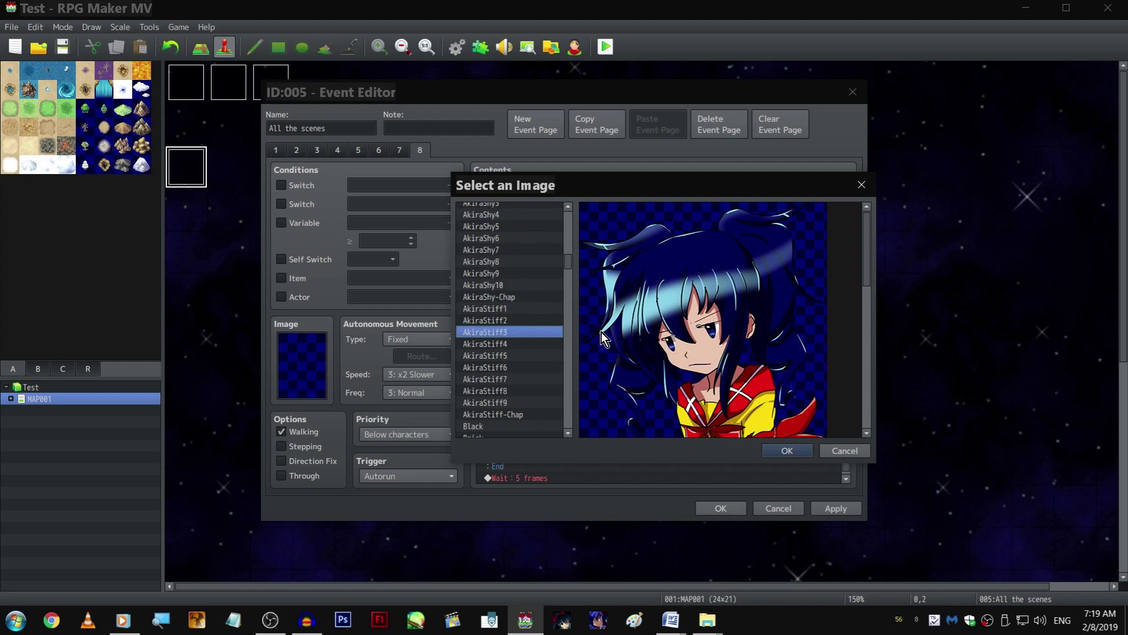
key(Return)
key(Return)
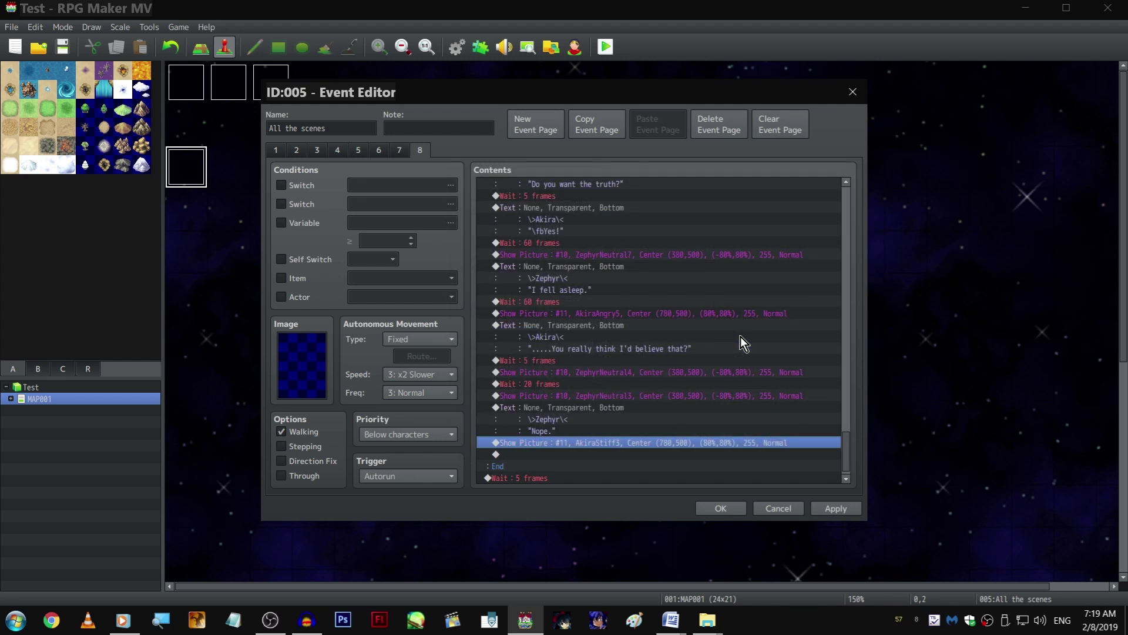
scroll(741, 344, down, 1)
Insert a copied 5-frame wait before Akira's AkiraStiff3 portrait
click(593, 413)
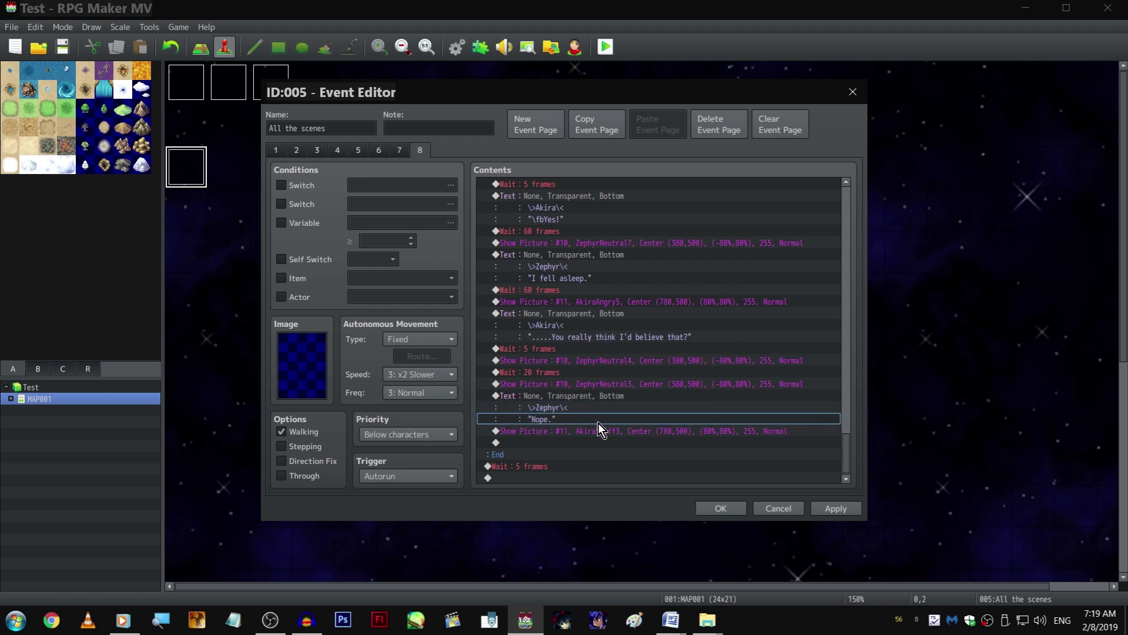
click(588, 361)
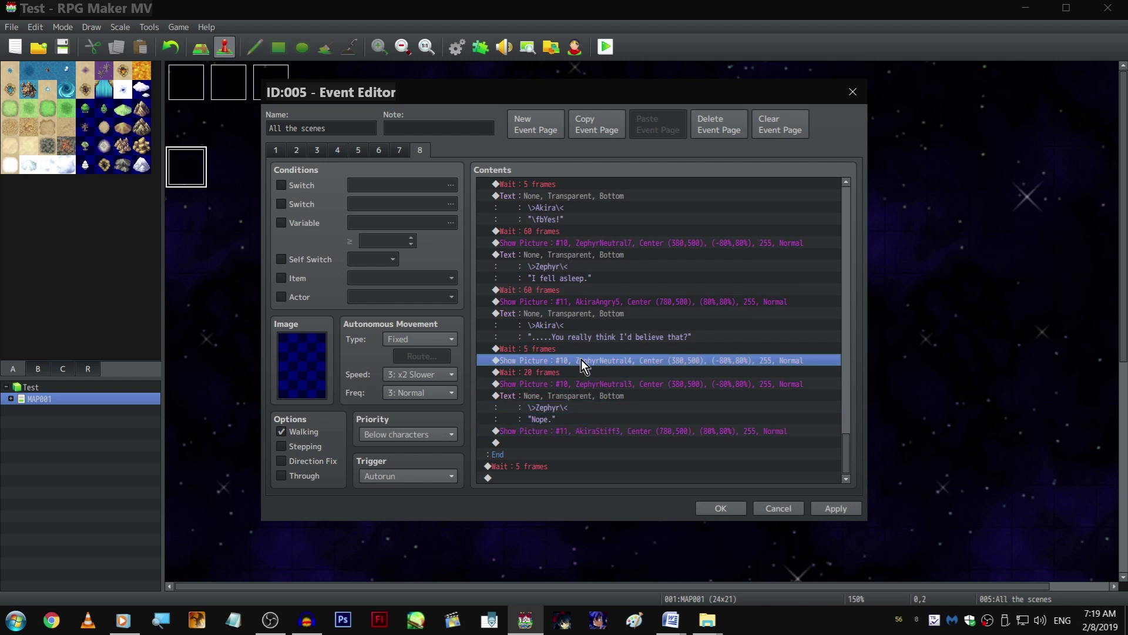
click(585, 349)
key(ctrl+c)
click(603, 431)
key(ctrl+v)
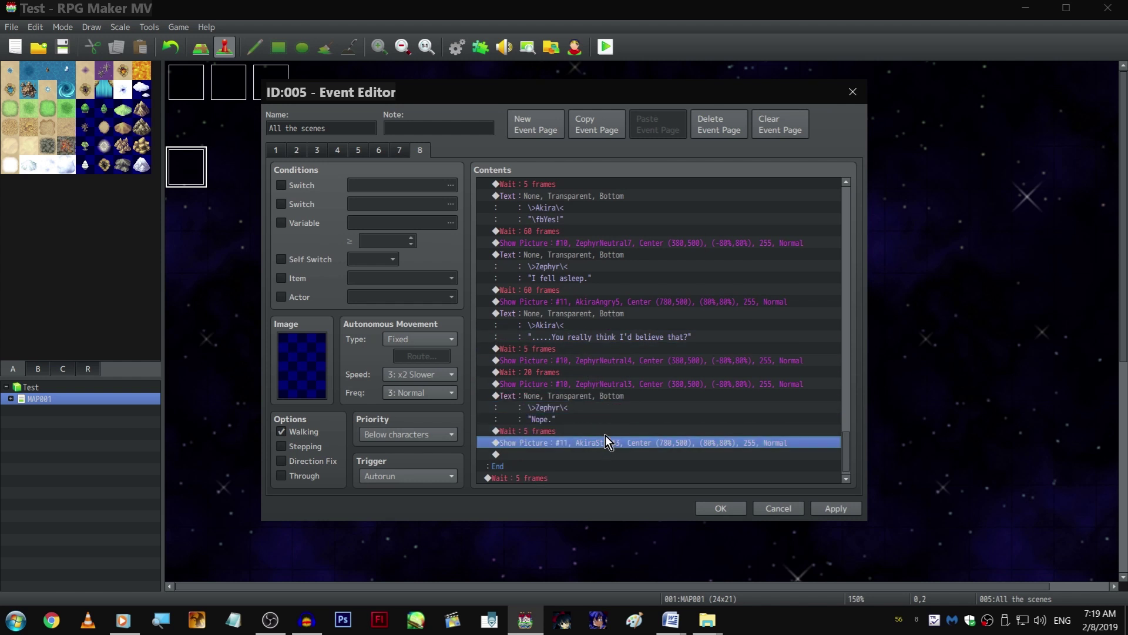
scroll(606, 435, down, 1)
Apply the event changes and close the editor with OK
click(863, 509)
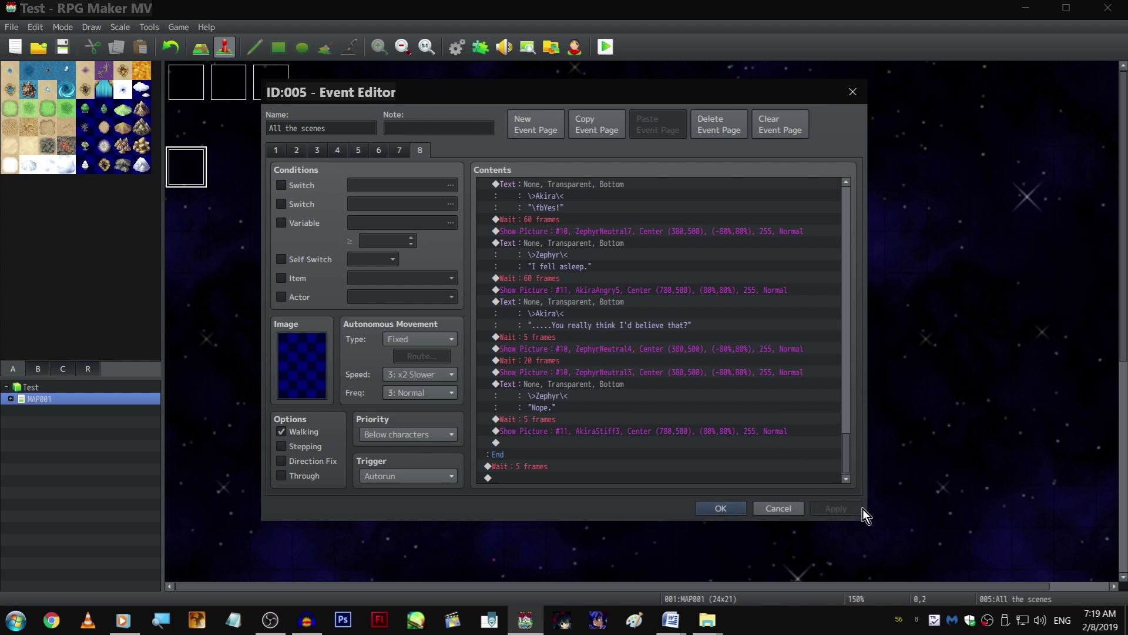
click(596, 420)
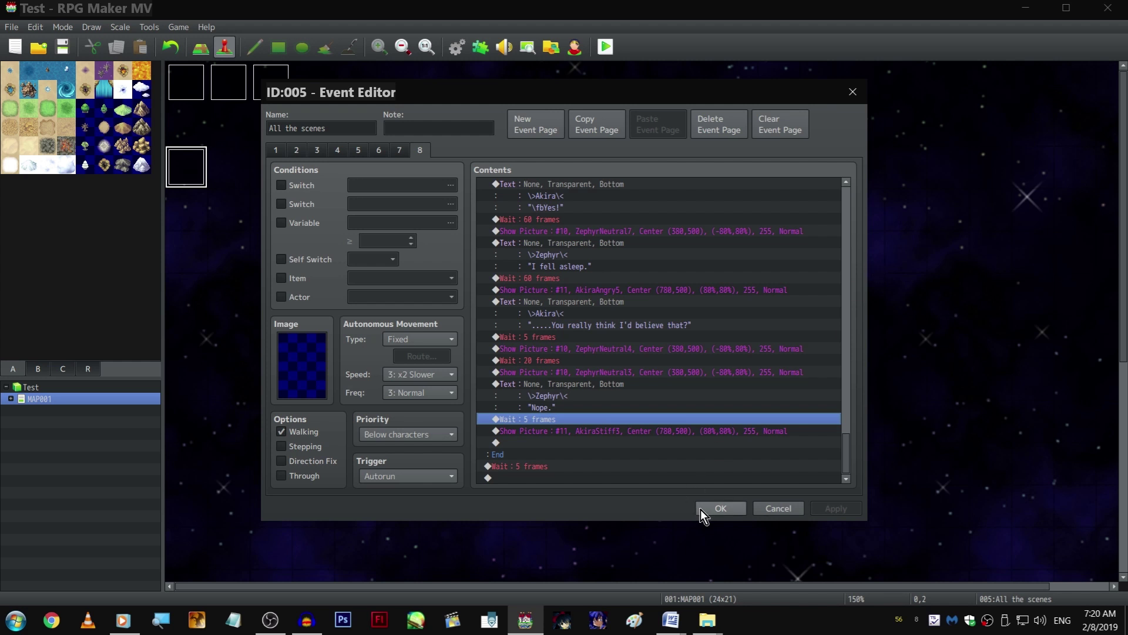
click(720, 509)
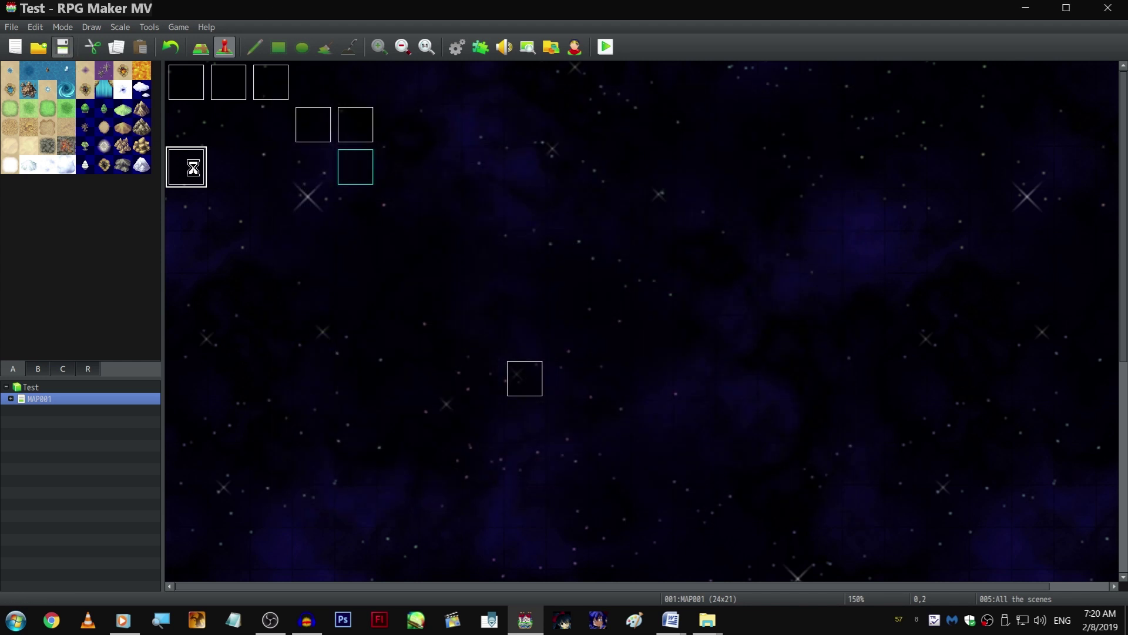
On event page 8, duplicate Akira's last line and clear its old wording
double_click(193, 162)
click(419, 151)
drag(847, 211, 839, 465)
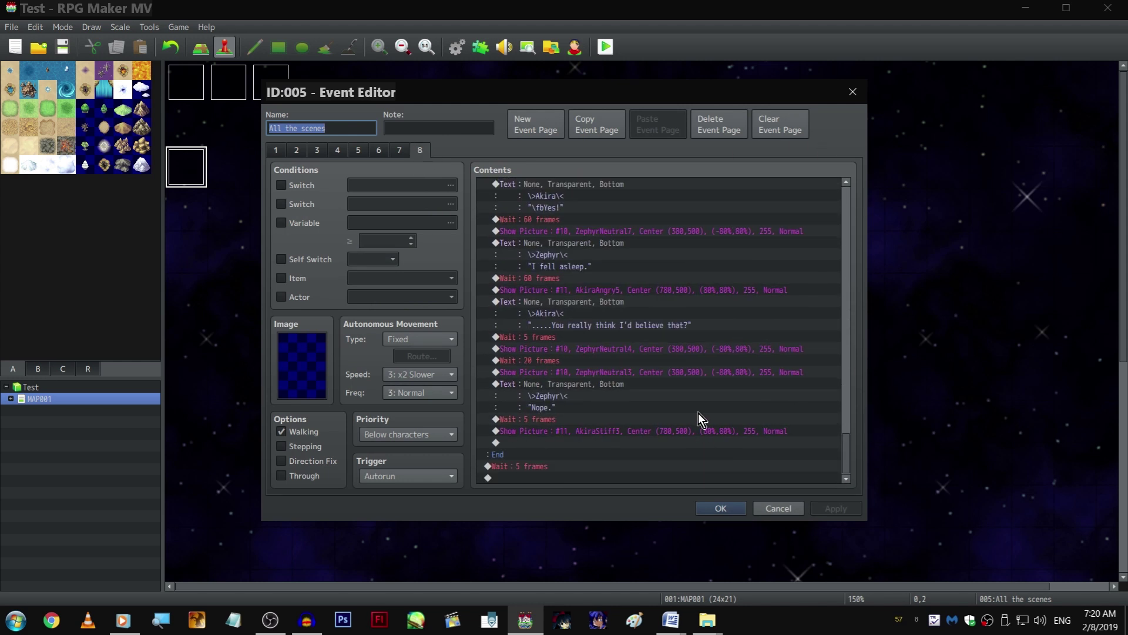
click(596, 315)
key(ctrl+c)
click(592, 444)
key(ctrl+v)
click(579, 415)
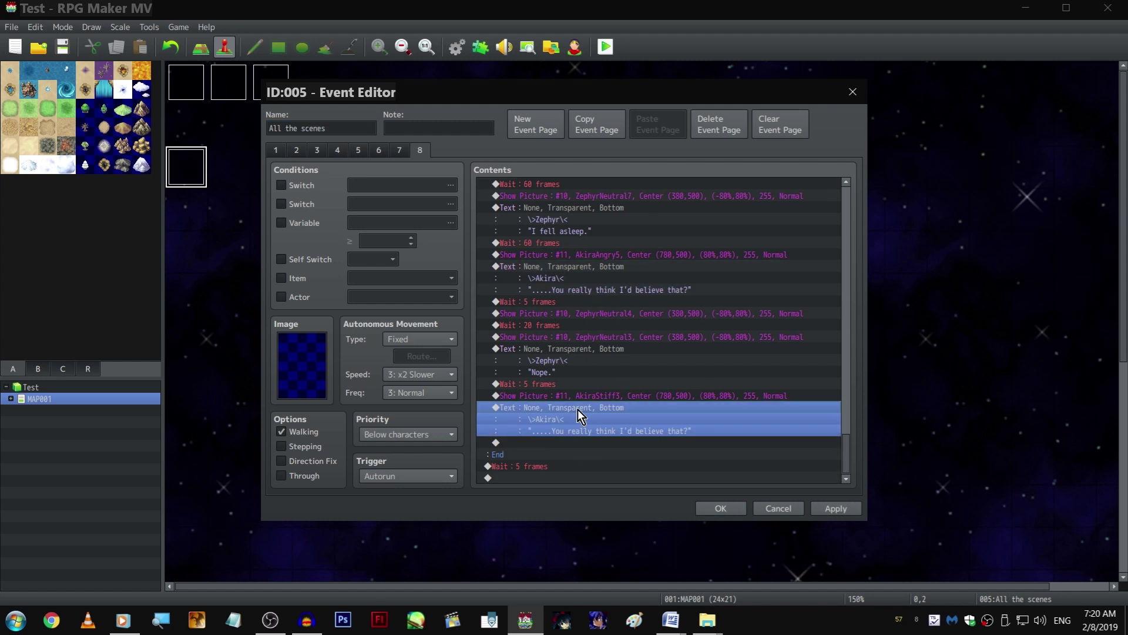
double_click(579, 415)
drag(581, 300, 740, 300)
key(BackSpace)
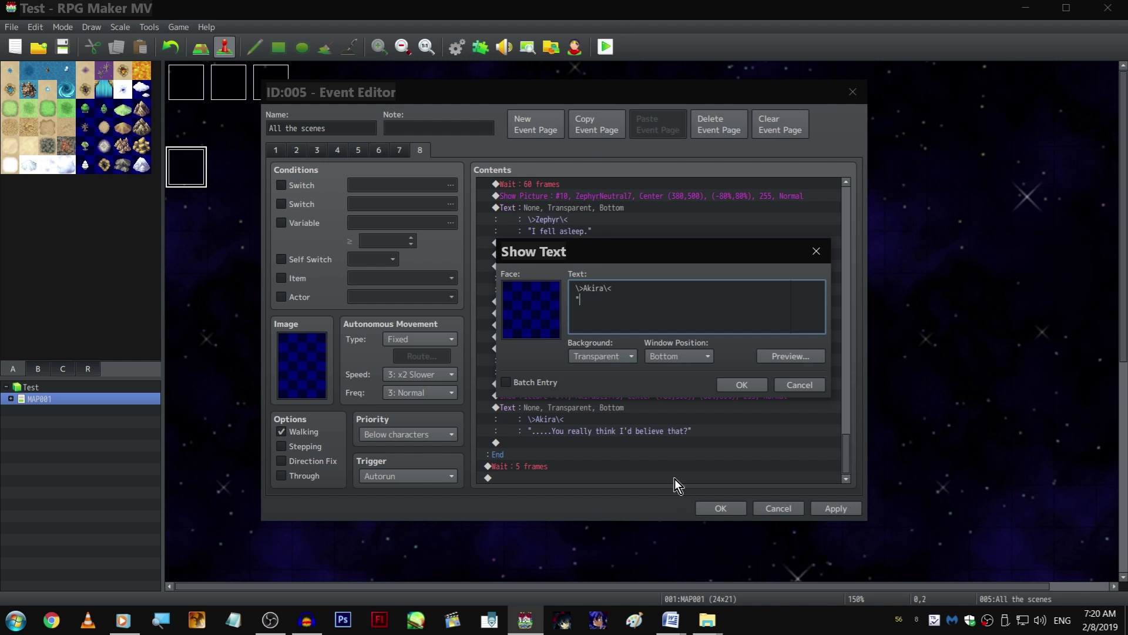
click(742, 385)
scroll(716, 367, up, 1)
Rewrite the duplicated Akira line to '...........Geeeeeeez.' with the AkiraStiff5 portrait
click(632, 267)
right_click(612, 288)
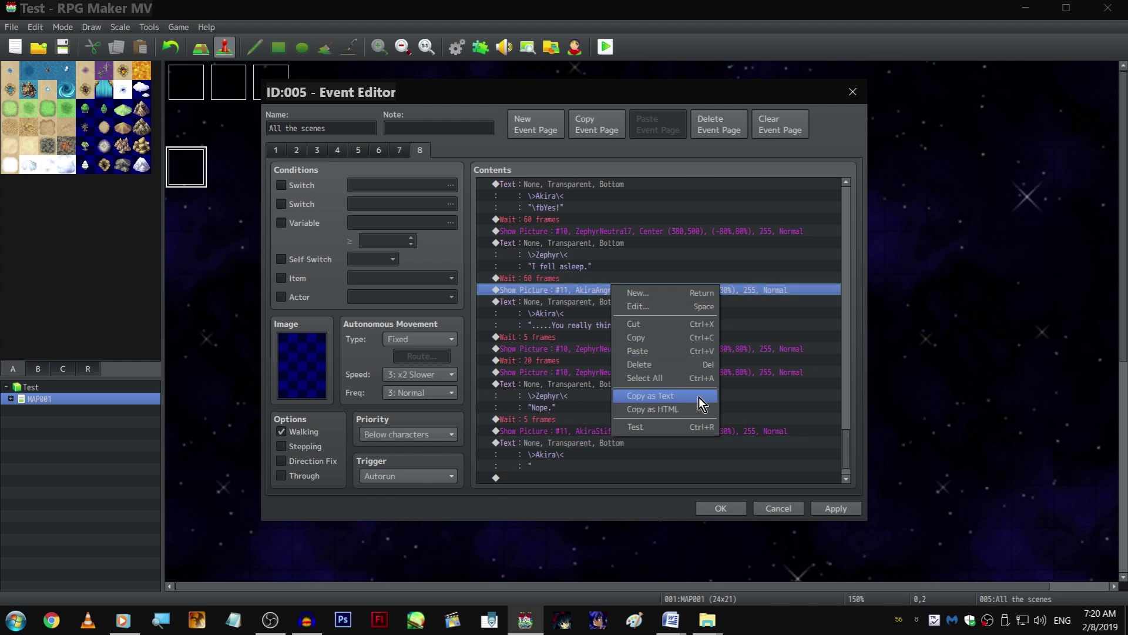
scroll(718, 383, down, 1)
click(585, 412)
right_click(585, 412)
click(668, 450)
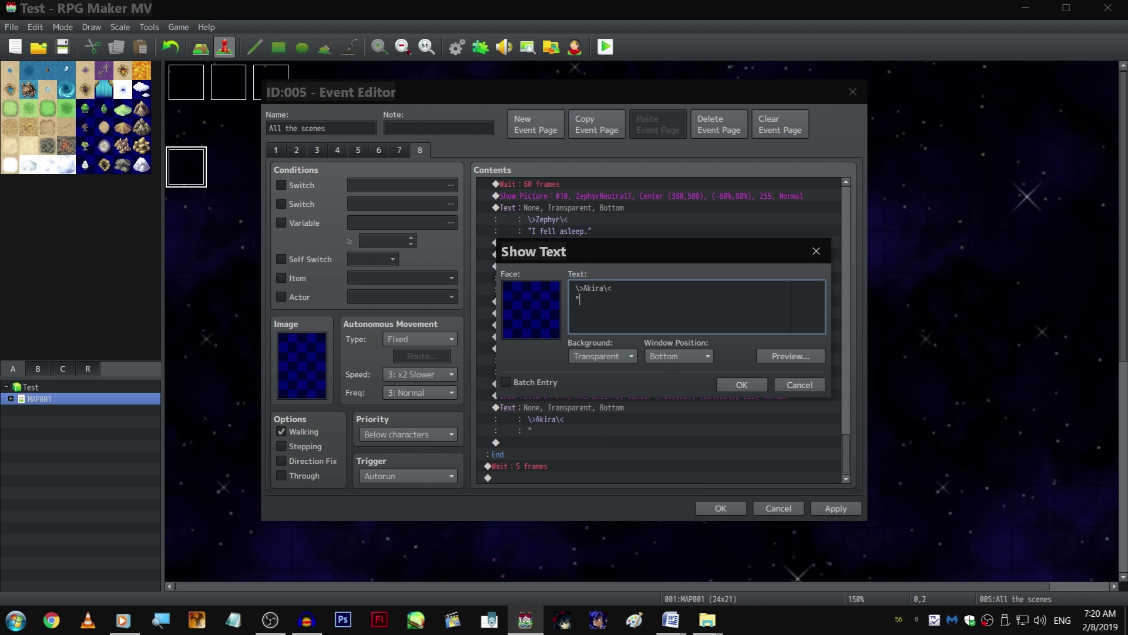
text(.geeeeeeez.)
key(shift+Left)
text(G)
key(ctrl+Return)
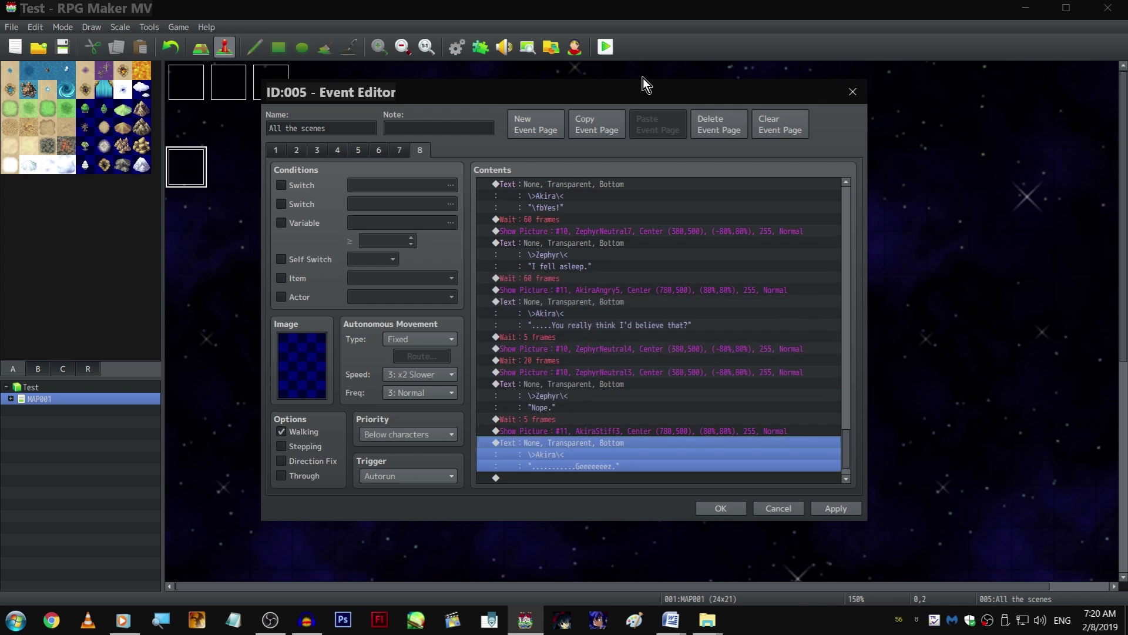
scroll(663, 324, down, 1)
Copy the 5-frame wait to follow Akira's 'Geeeeeeez.' line
click(560, 386)
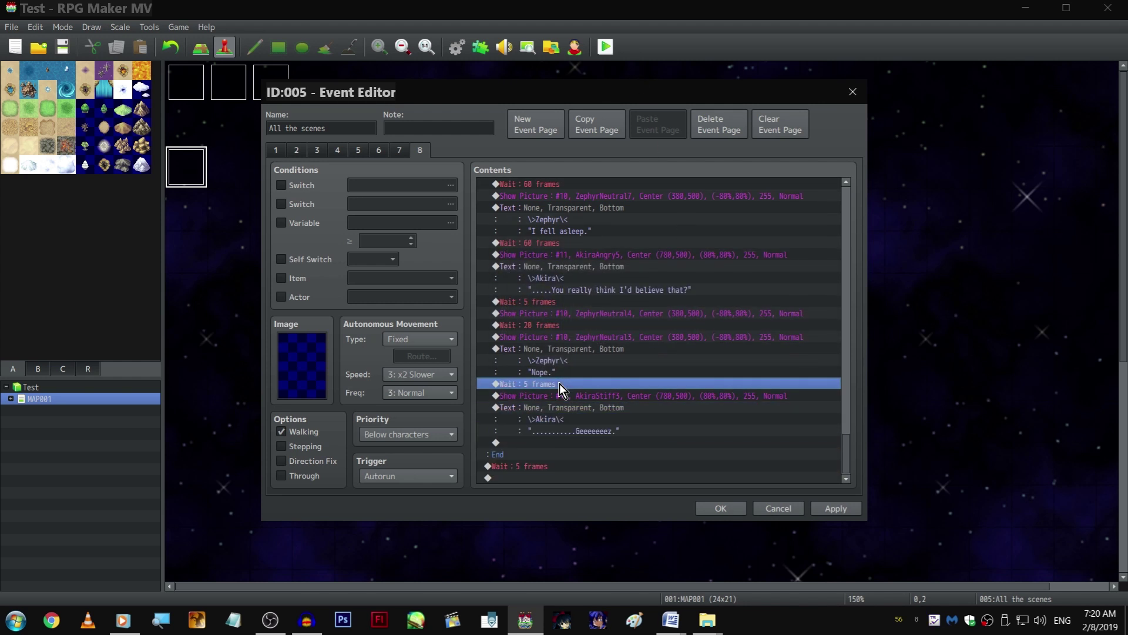
key(ctrl+c)
click(589, 439)
key(ctrl+v)
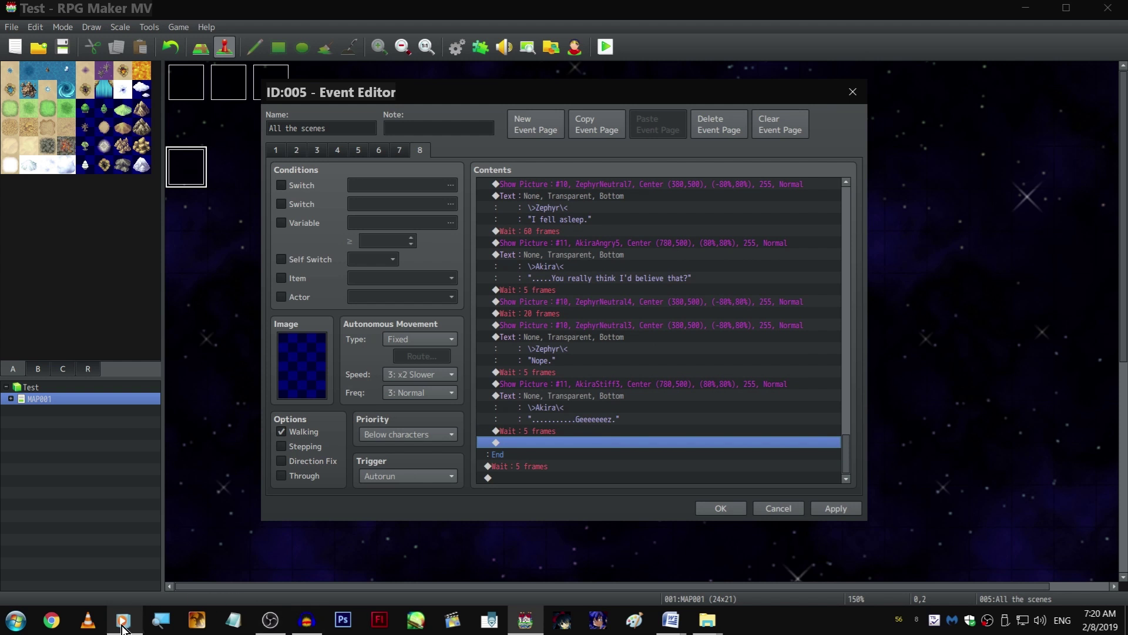
Check the end of the page 8 command list and apply the event changes
click(124, 621)
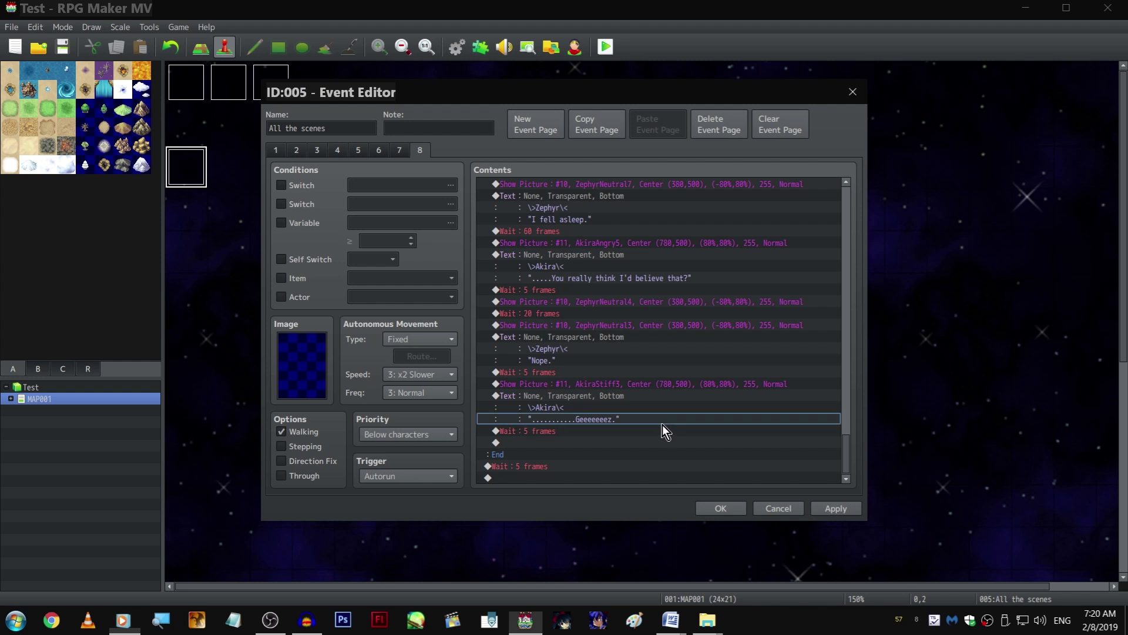
click(655, 442)
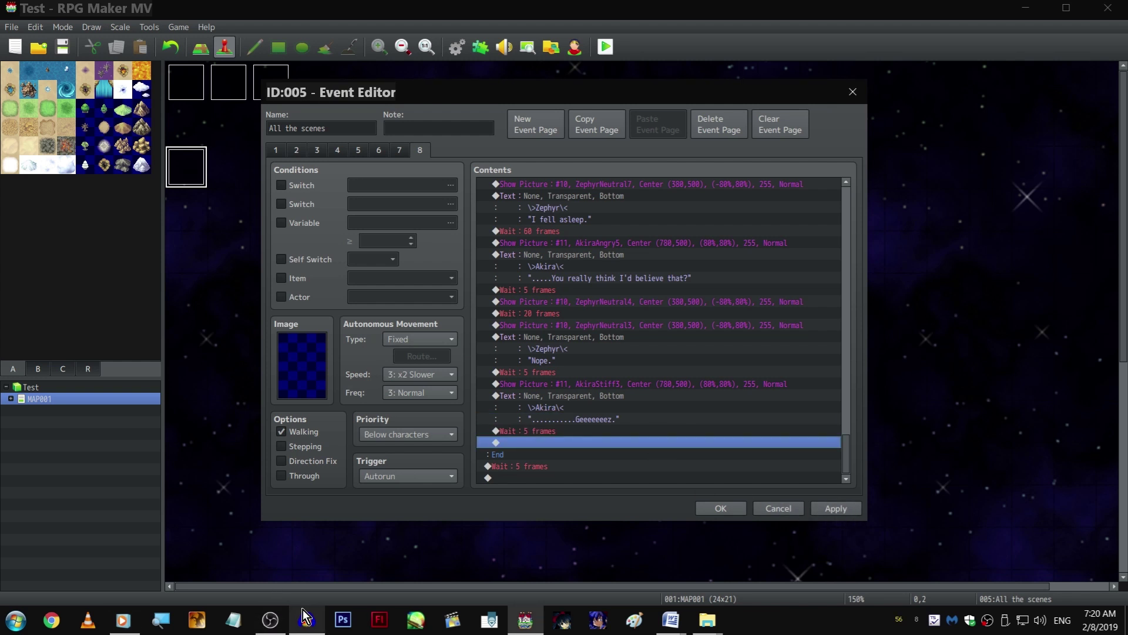
click(735, 456)
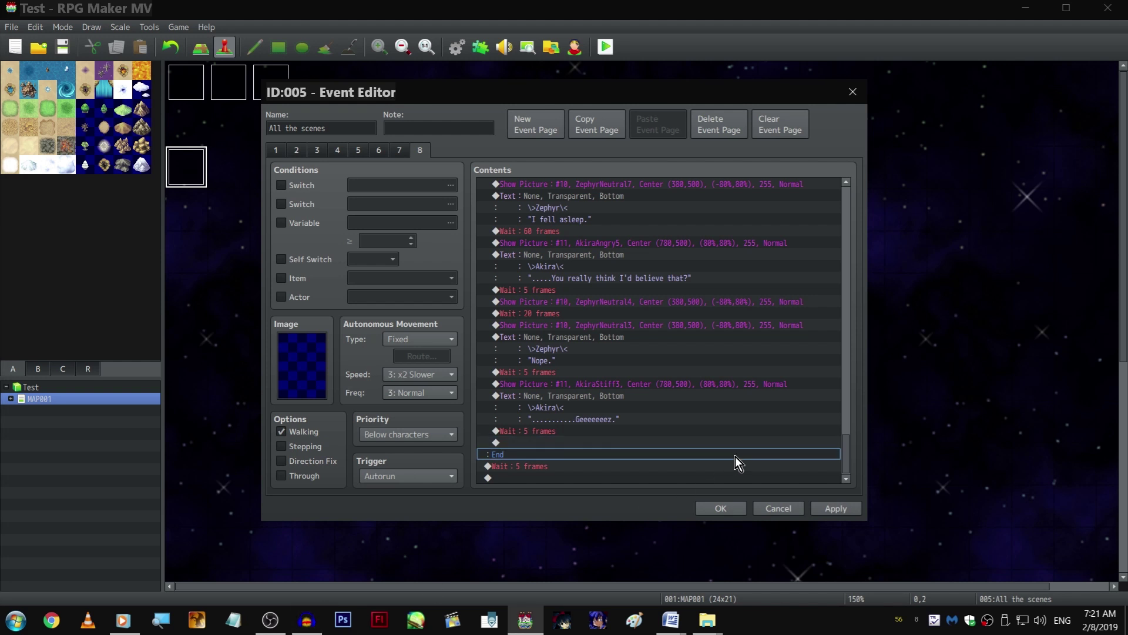
click(720, 443)
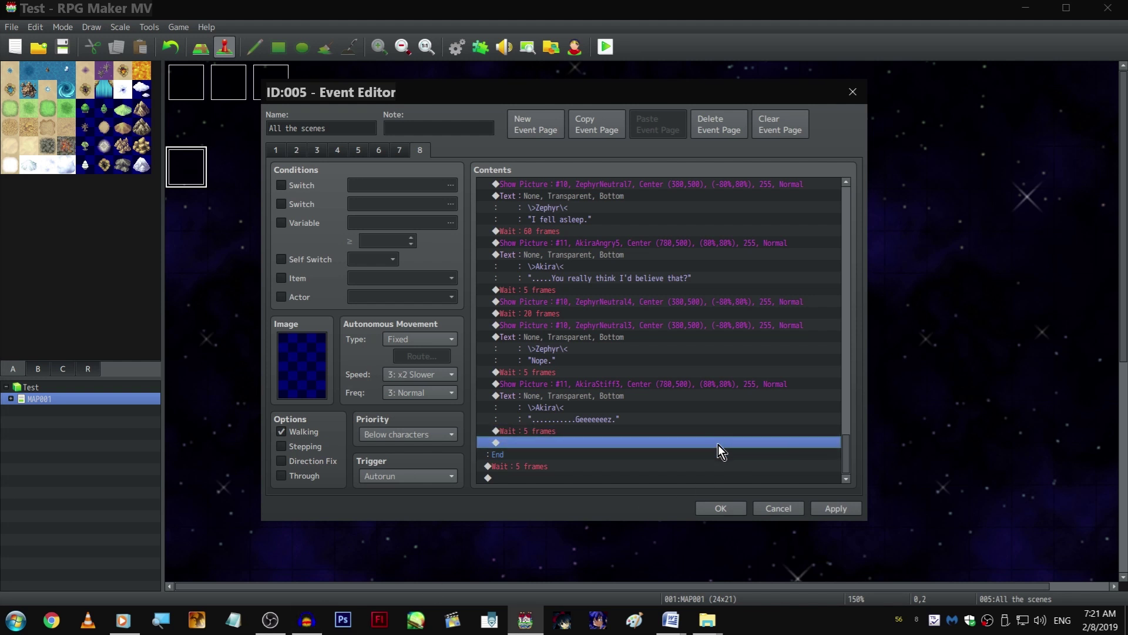
scroll(679, 345, up, 4)
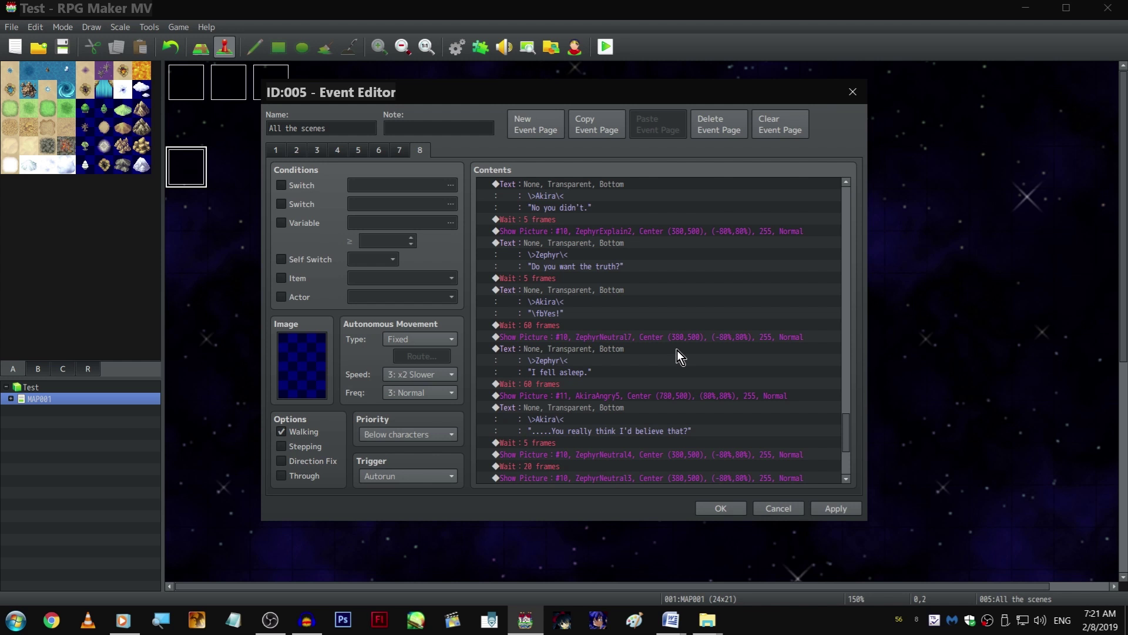
scroll(678, 350, down, 4)
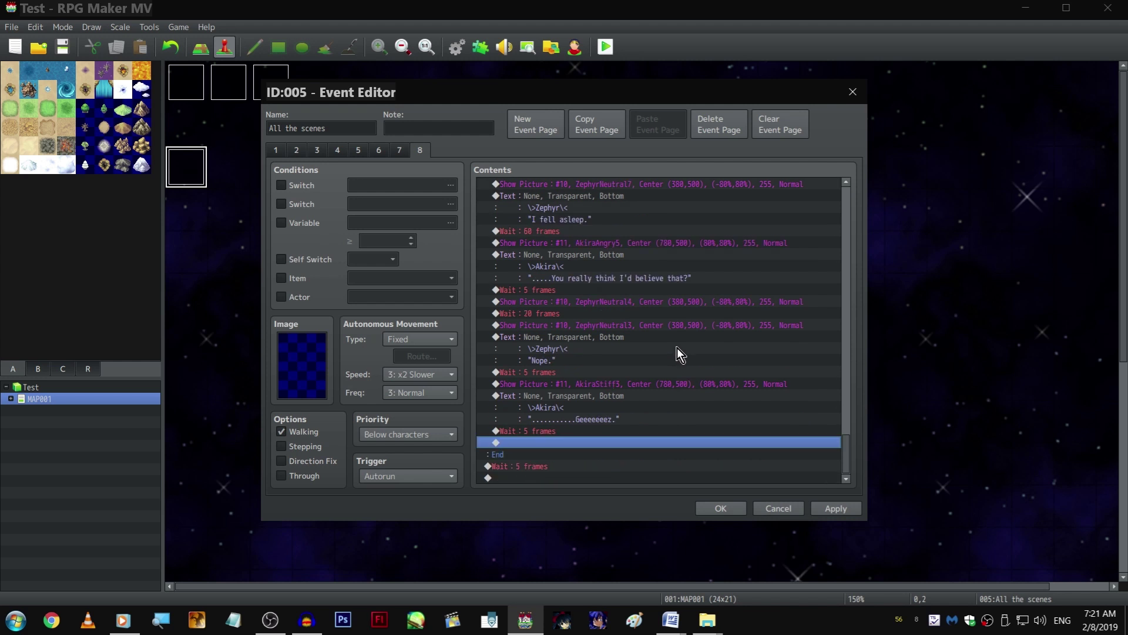
scroll(678, 347, up, 2)
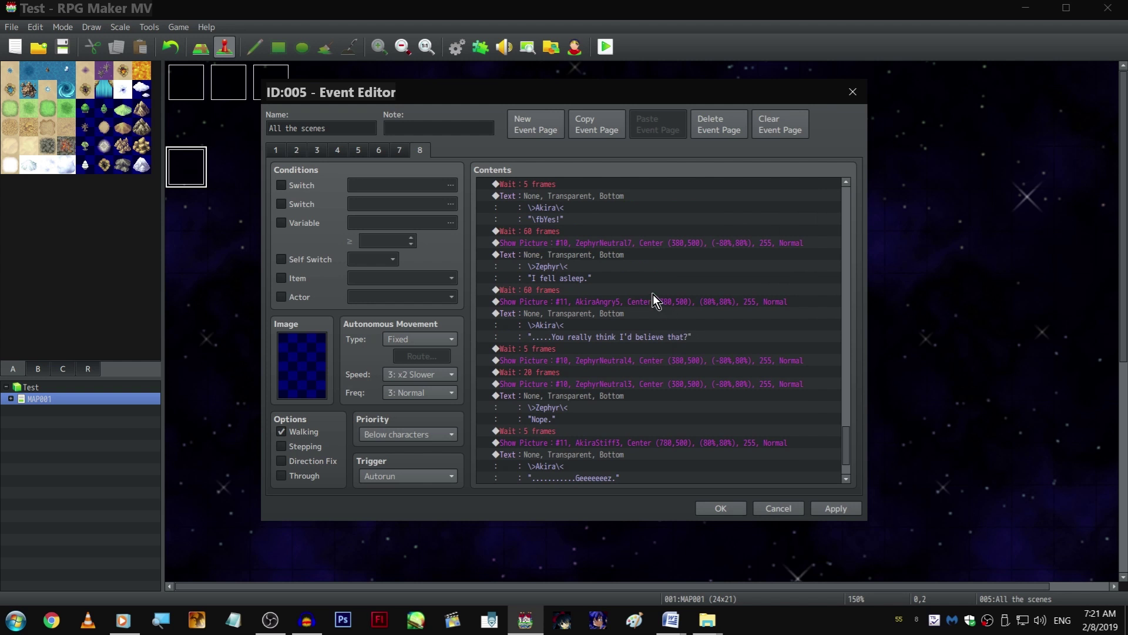
scroll(654, 294, down, 2)
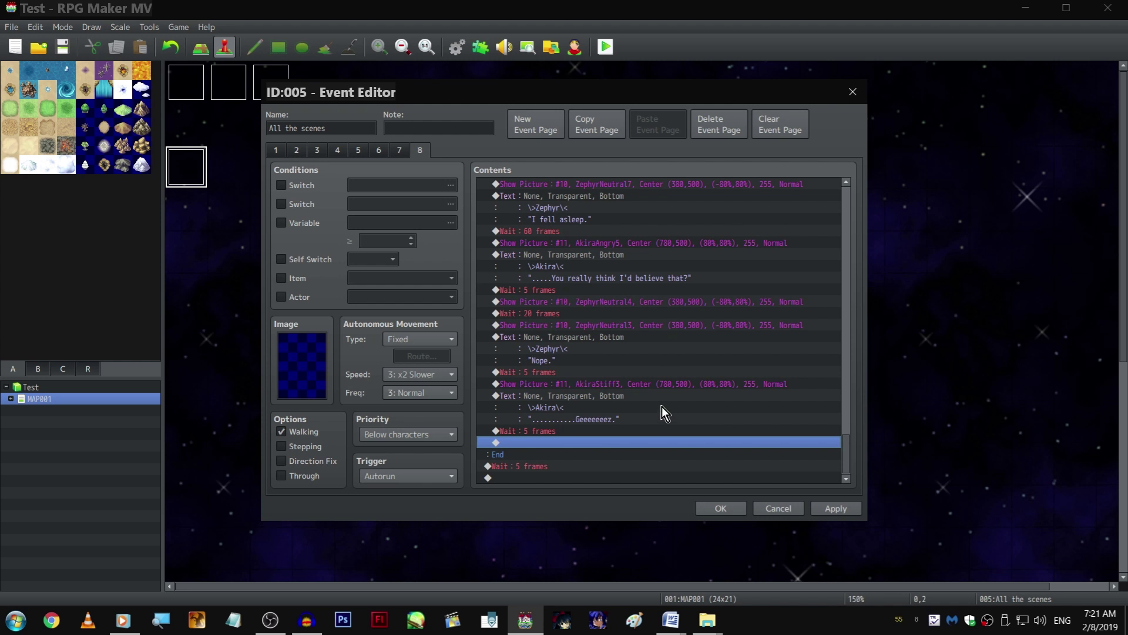
click(855, 508)
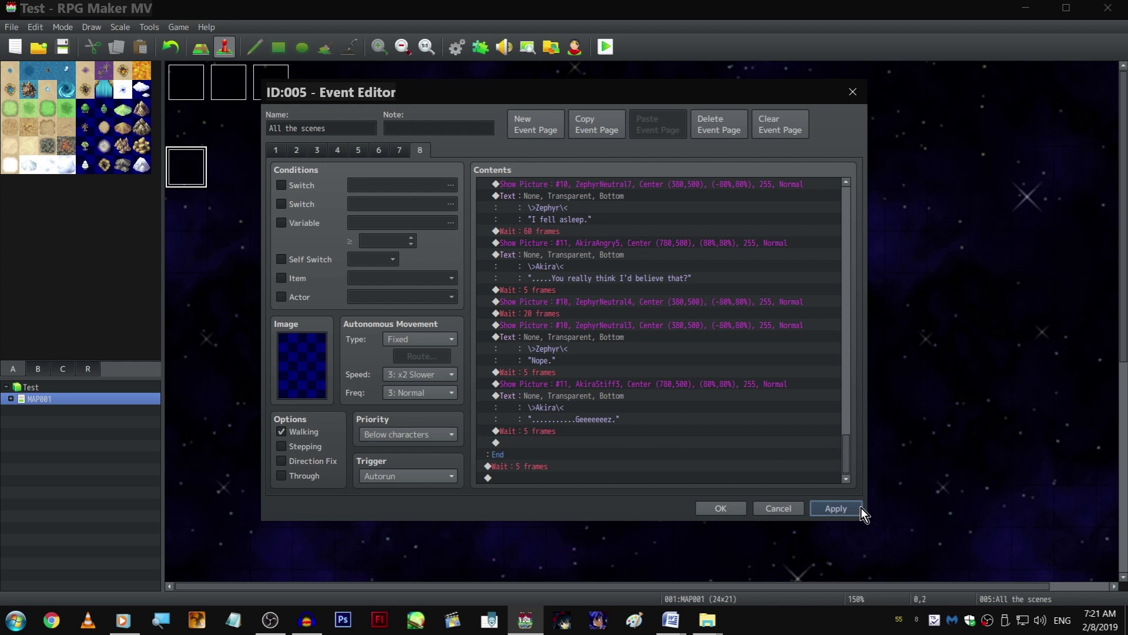
click(578, 444)
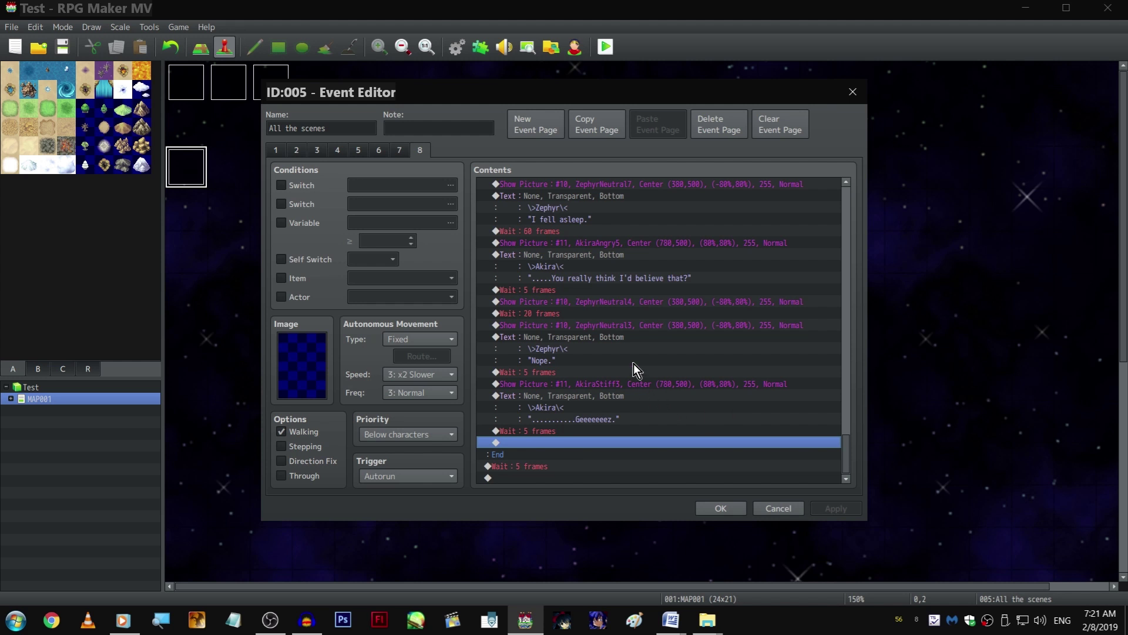
Paste a copy of Zephyr's portrait and 'Nope.' block at the end, with portrait ZephyrUm
drag(636, 324, 666, 342)
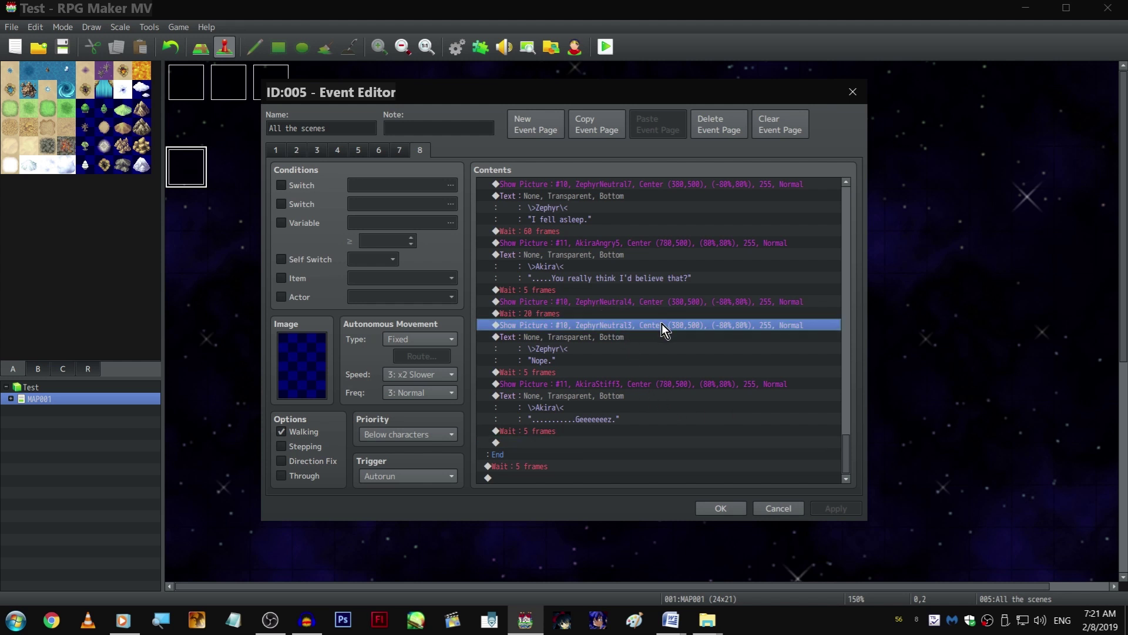
click(597, 448)
key(ctrl+v)
double_click(591, 434)
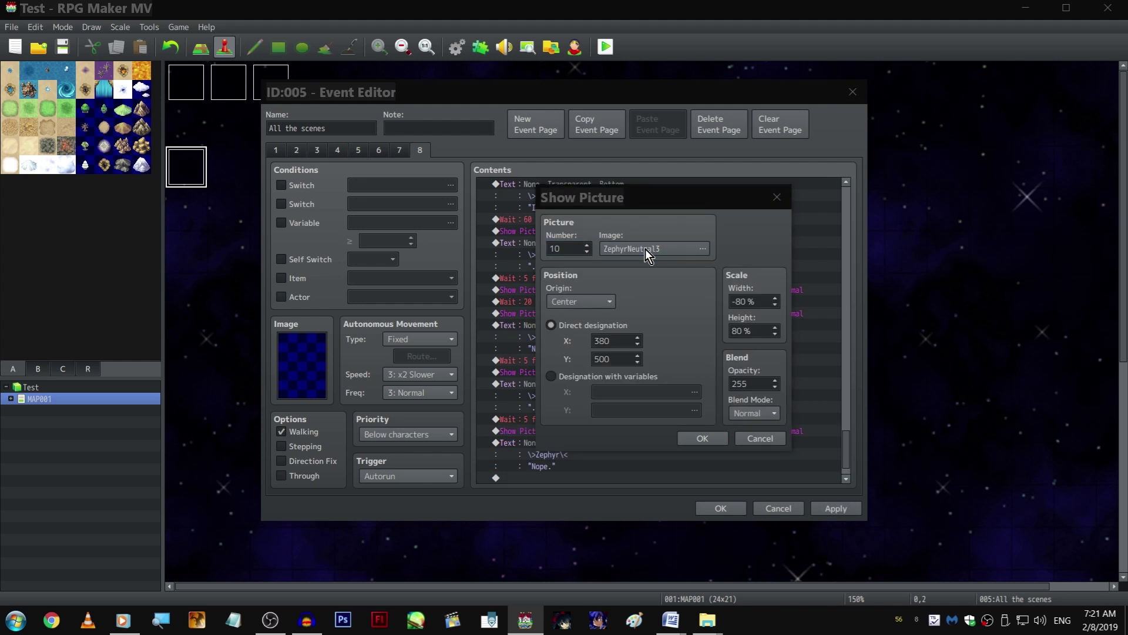
click(645, 248)
scroll(535, 367, up, 1)
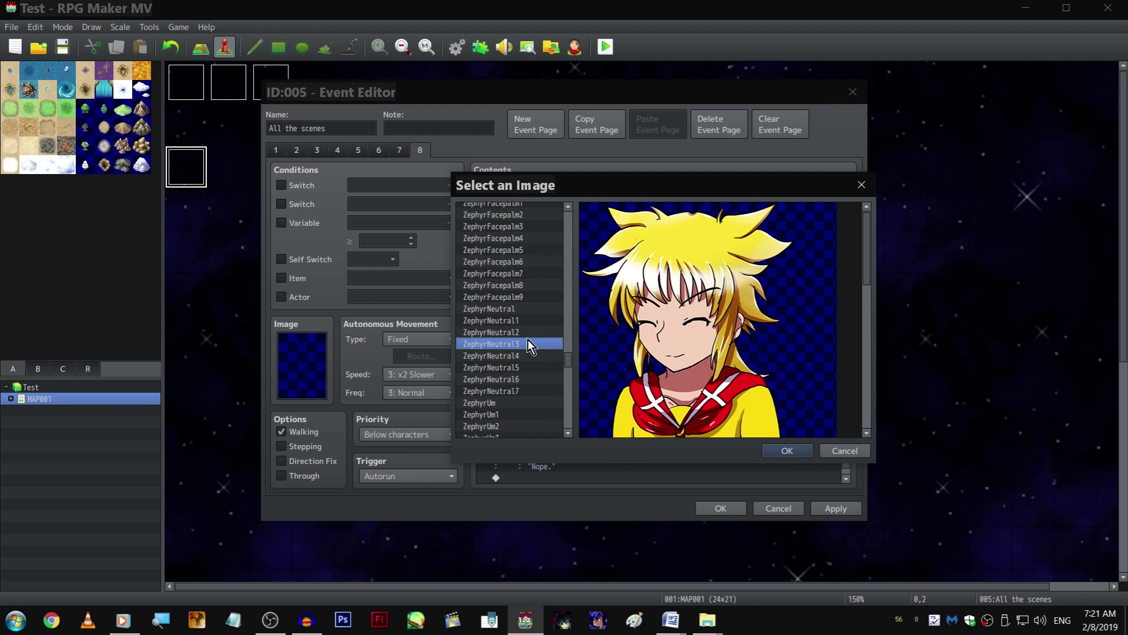
click(531, 332)
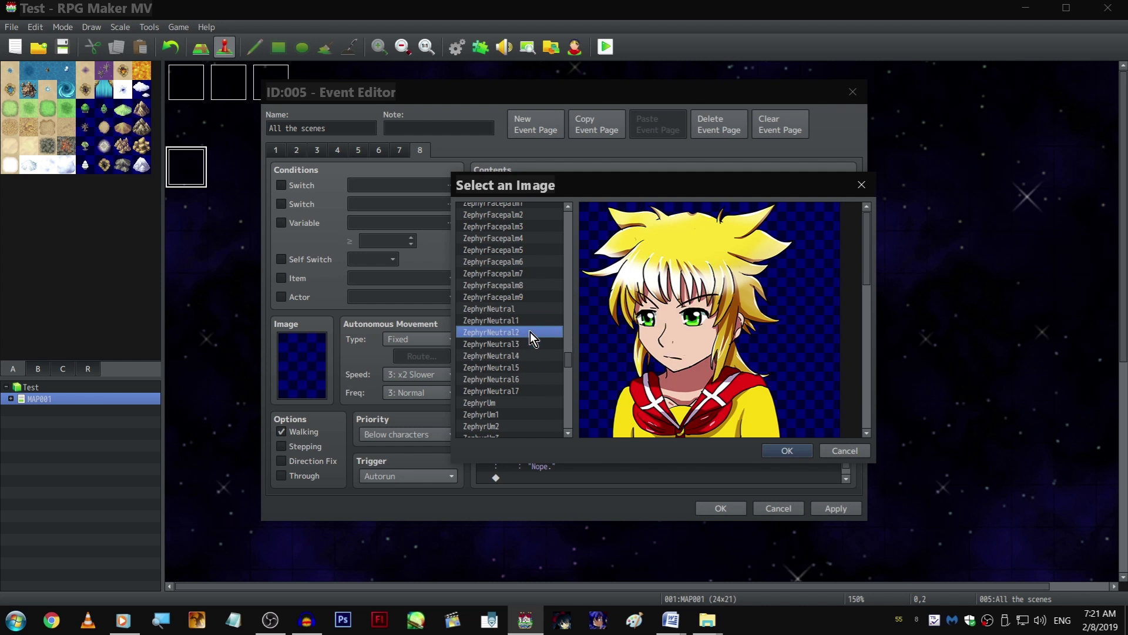
scroll(529, 332, up, 1)
scroll(568, 359, up, 1)
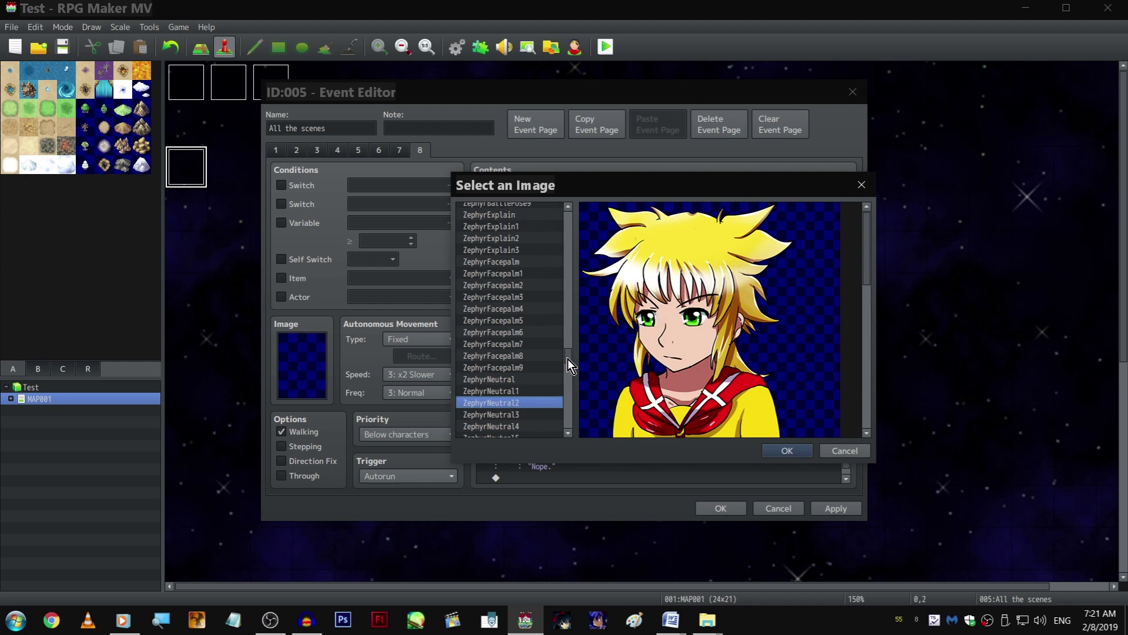
scroll(568, 359, up, 1)
scroll(540, 384, down, 2)
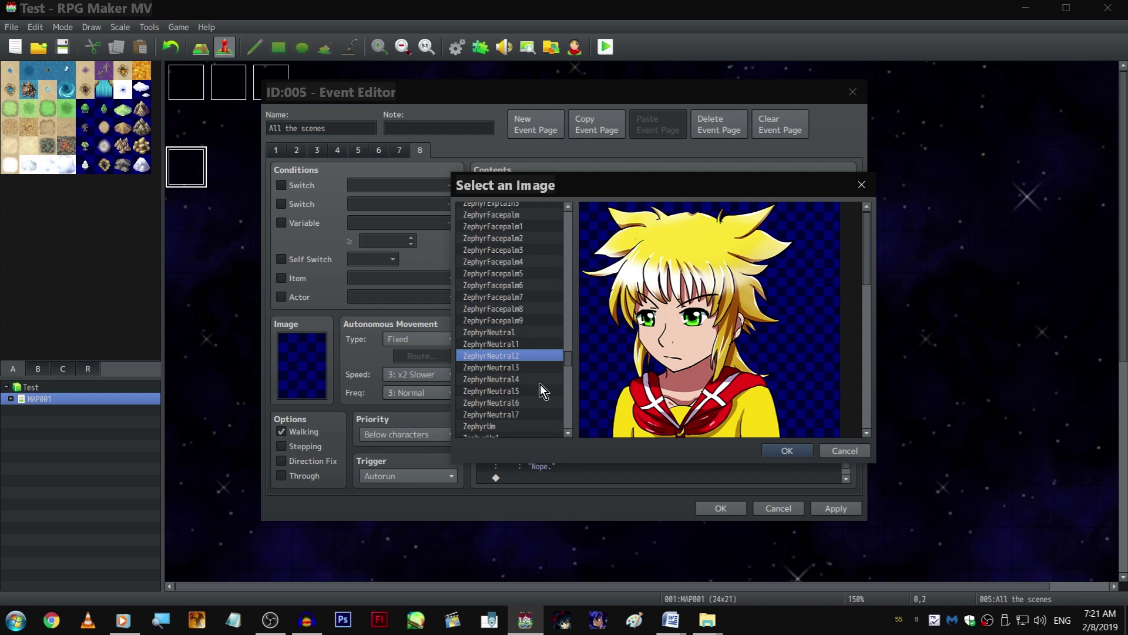
click(523, 340)
scroll(523, 335, down, 2)
scroll(537, 341, down, 2)
click(532, 274)
scroll(534, 308, up, 1)
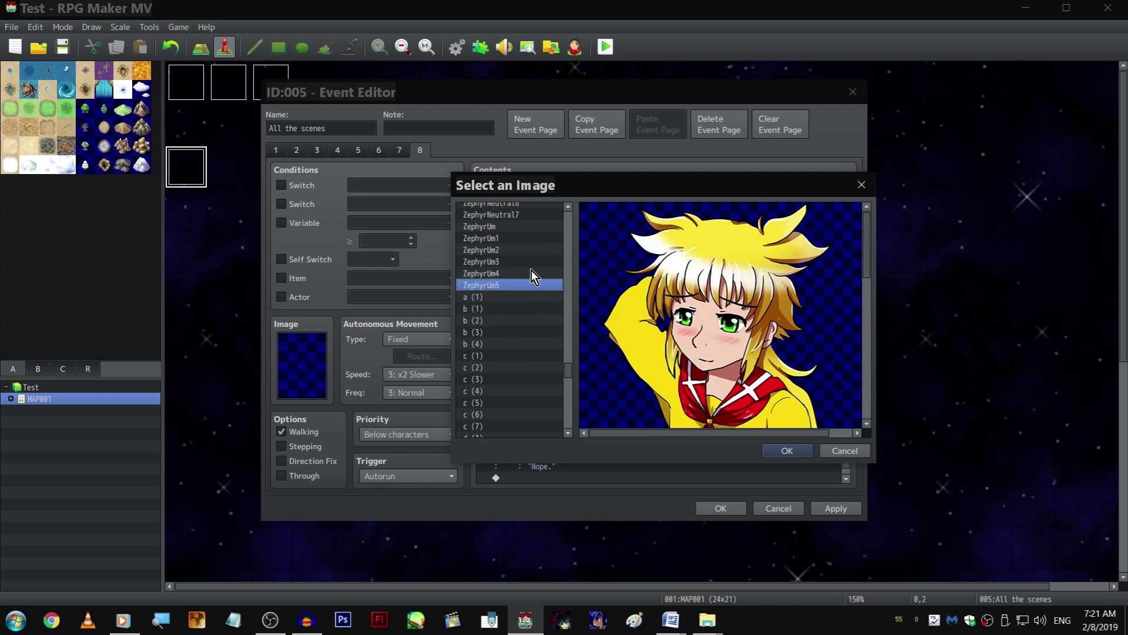
scroll(536, 340, up, 1)
drag(517, 329, 515, 286)
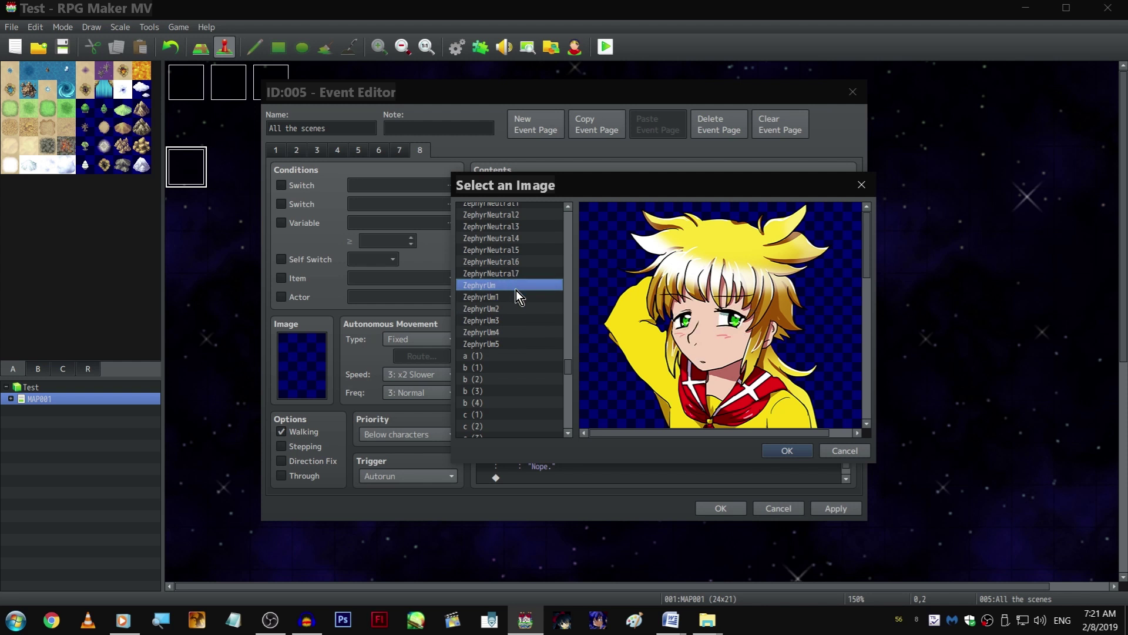
scroll(552, 348, up, 1)
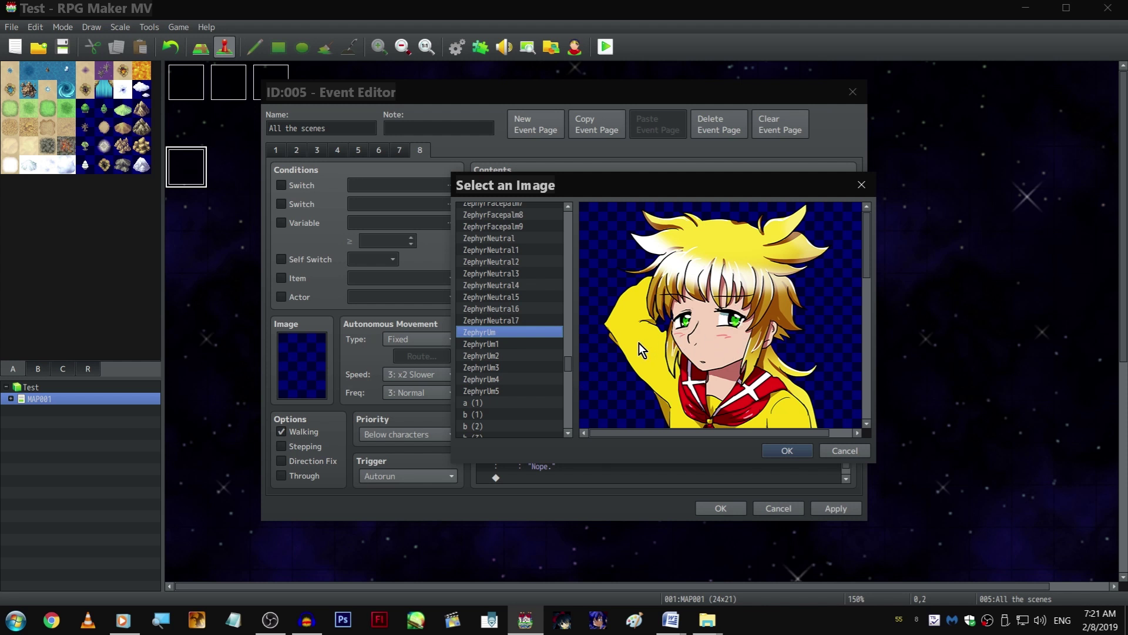
double_click(726, 305)
click(702, 438)
scroll(602, 444, down, 1)
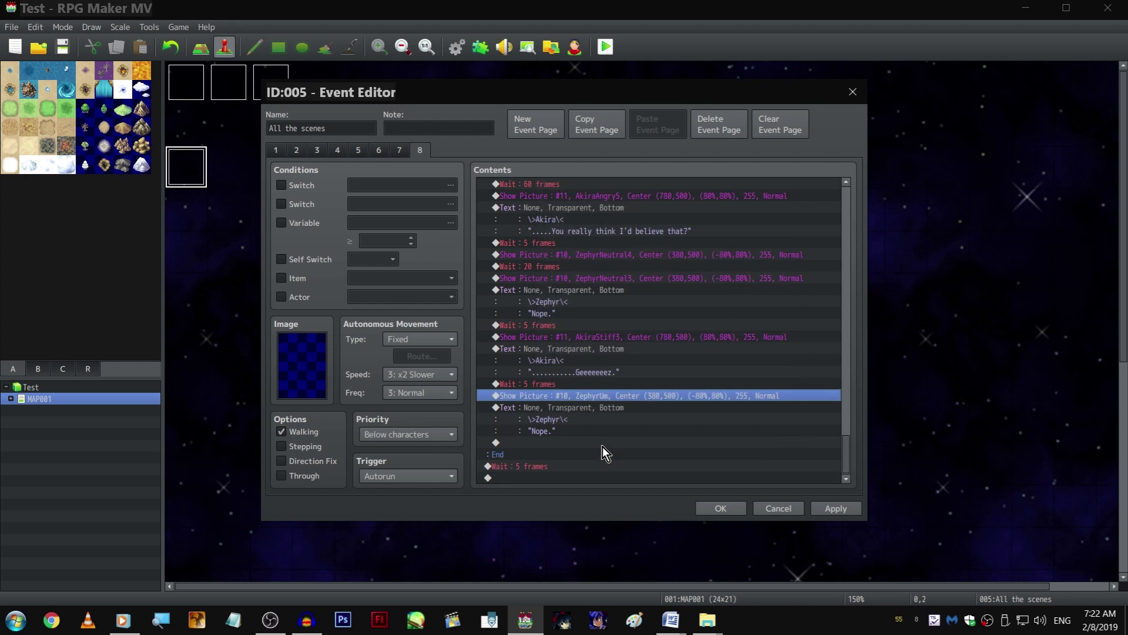
Remove 'Nope.' from Zephyr's pasted line to begin 'Ask \v[7] if you don't believe me.'
double_click(600, 409)
double_click(589, 300)
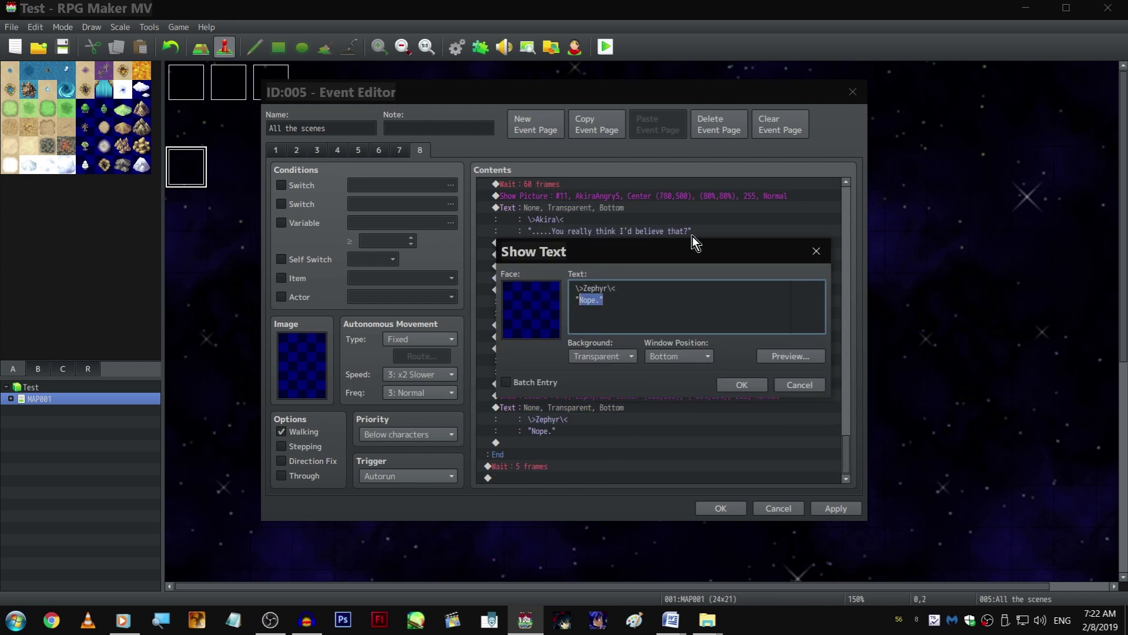
key(BackSpace)
text(Ask)
text( \v[)
text(7] if you d)
text(on't believe me.)
text(")
Finish Zephyr's 'Ask \v[7]' line and paste a copy of Akira's AkiraStiff3 portrait command
key(ctrl+Return)
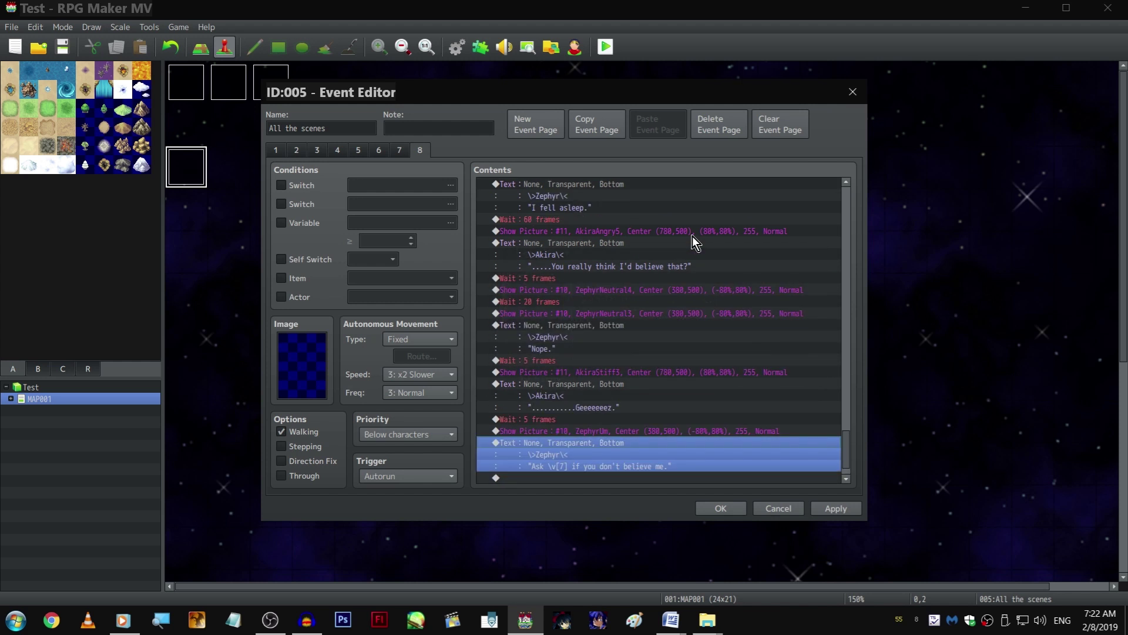
scroll(694, 235, down, 2)
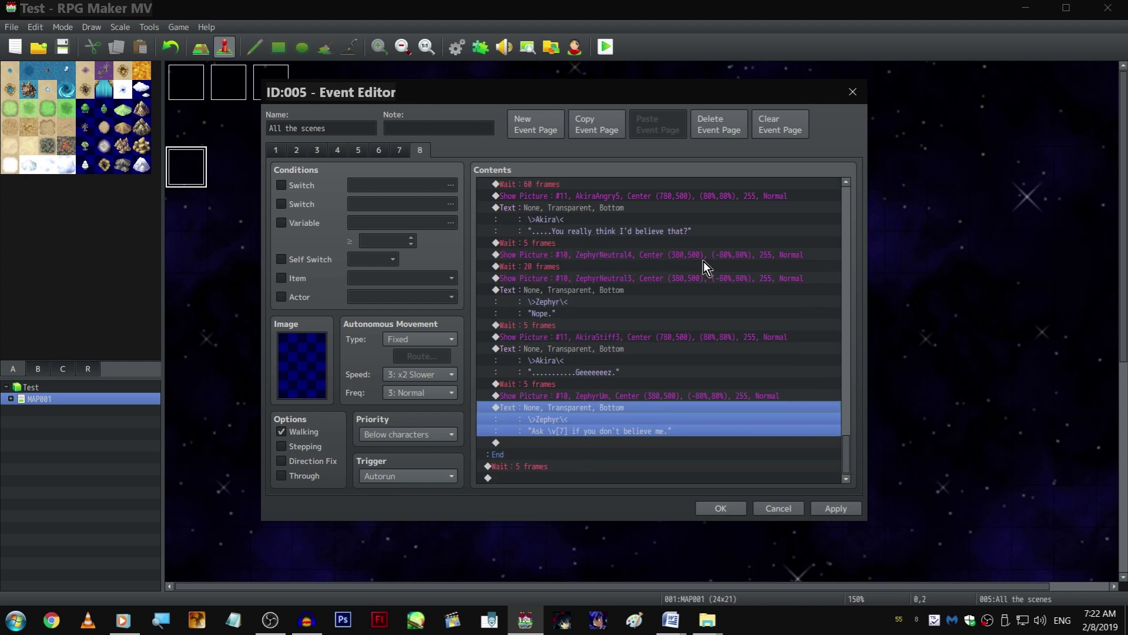
click(589, 446)
scroll(609, 334, up, 3)
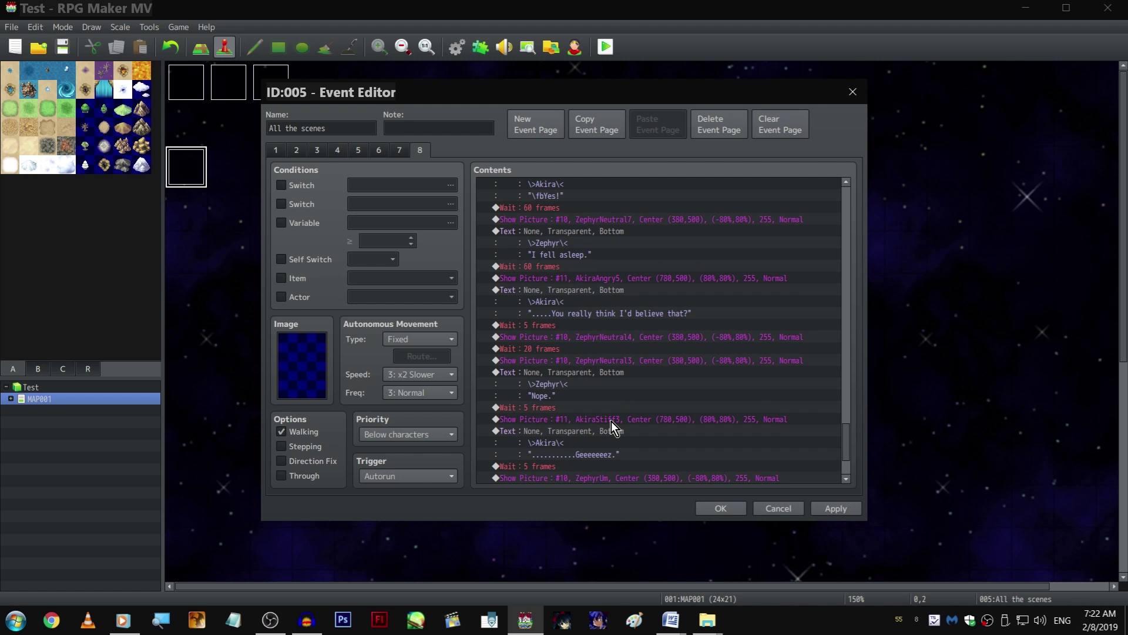
click(611, 421)
scroll(610, 420, down, 3)
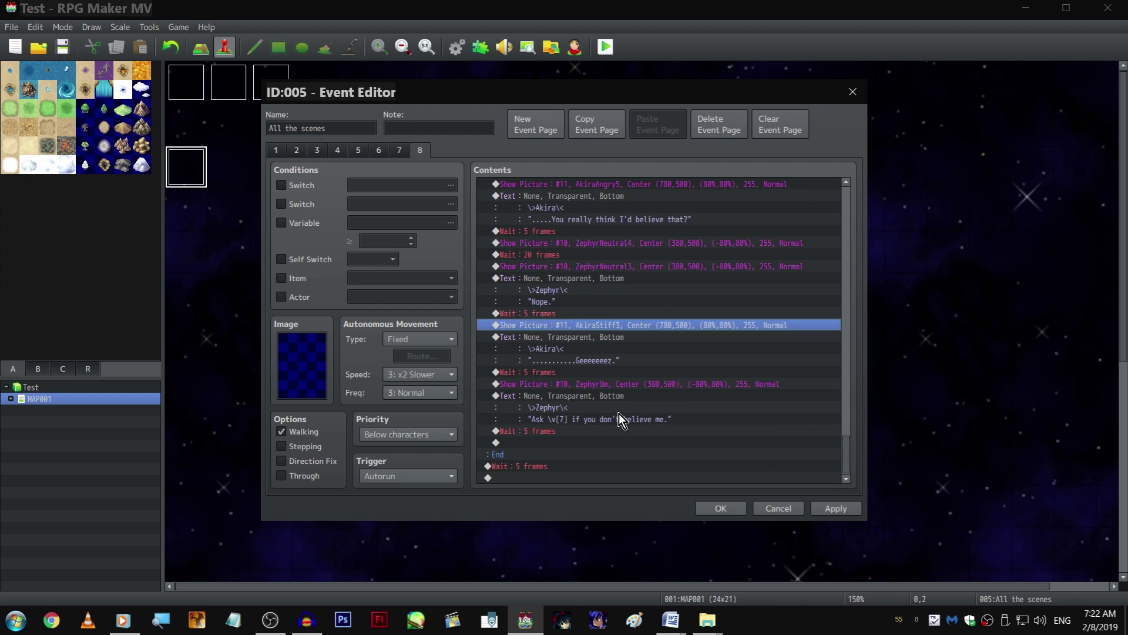
click(605, 442)
key(ctrl+v)
Add the \c[13] narration 'Er, she was none to pleased with us, to say the least.'
key(space)
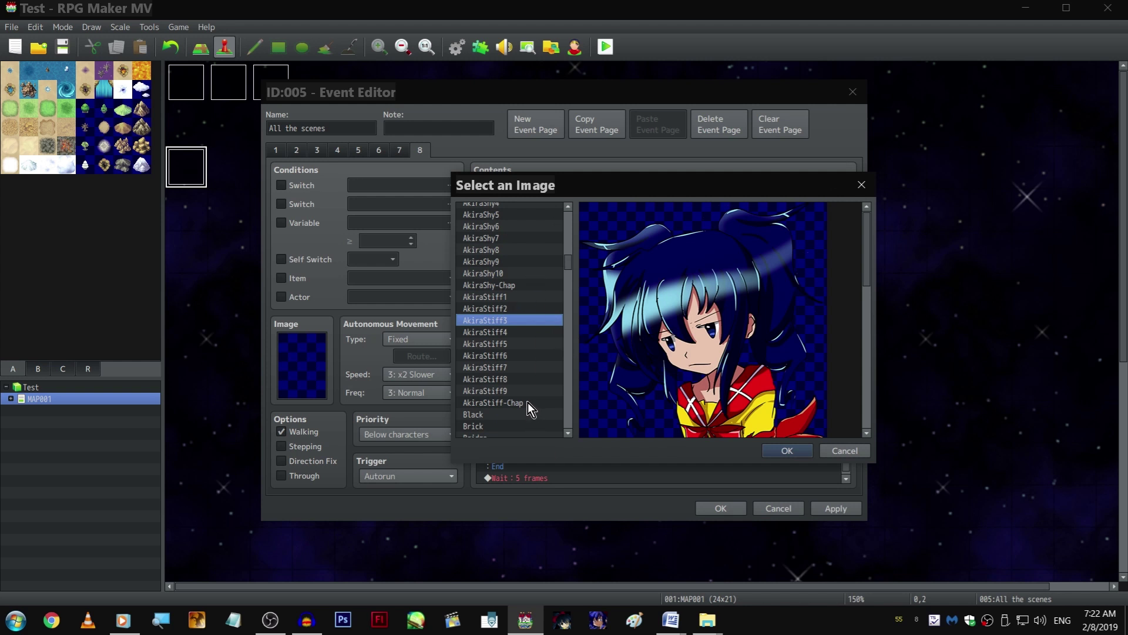
click(787, 451)
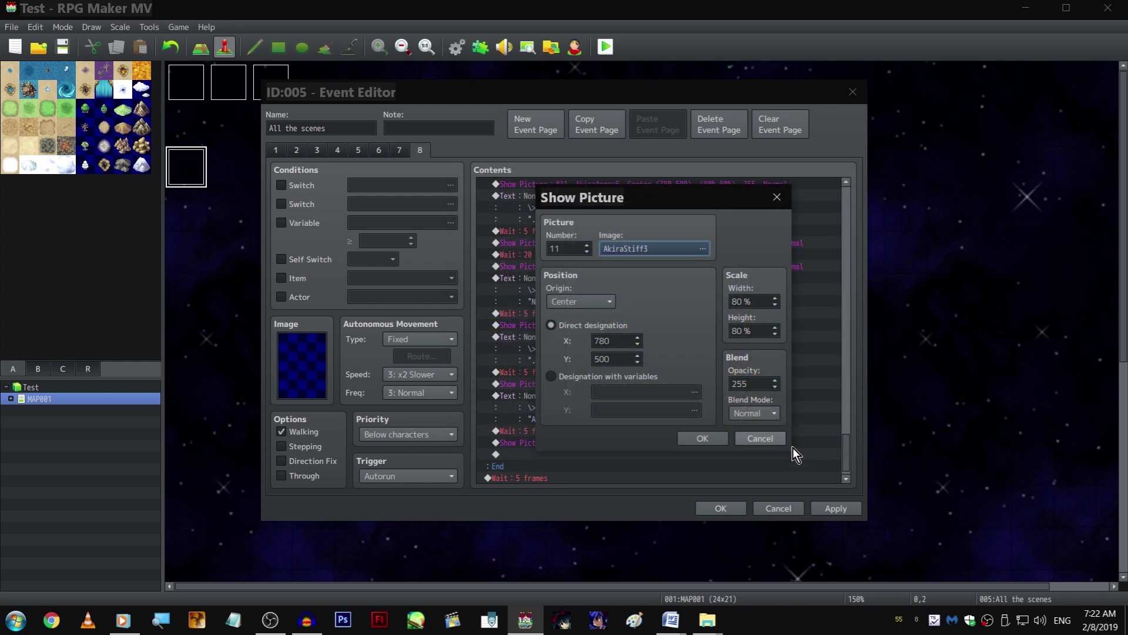
click(755, 434)
scroll(738, 427, down, 1)
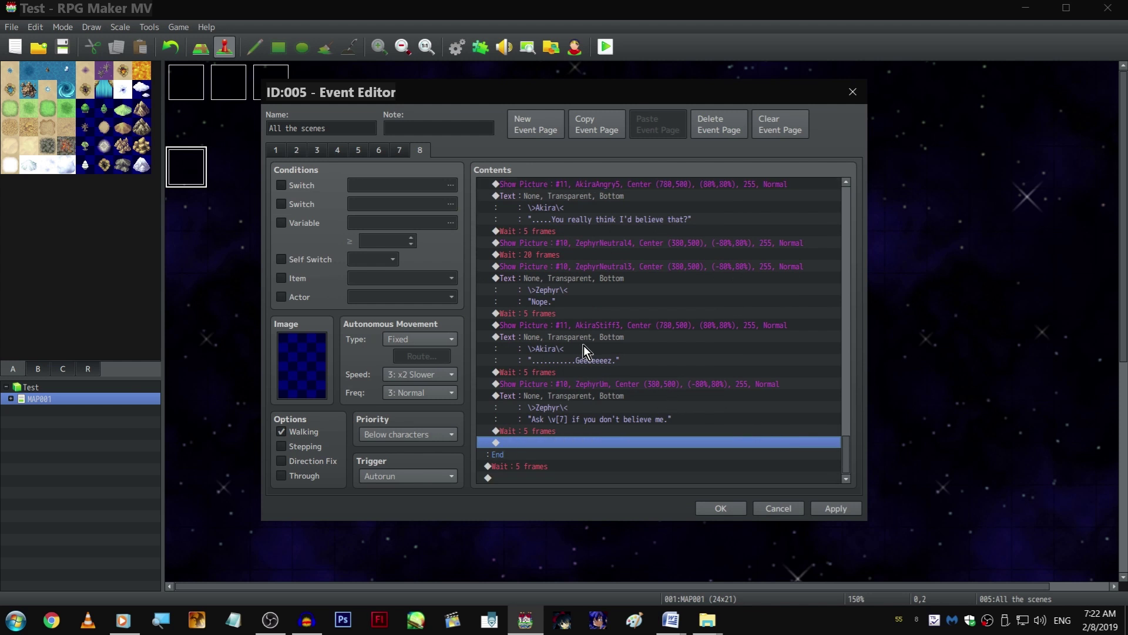
click(621, 338)
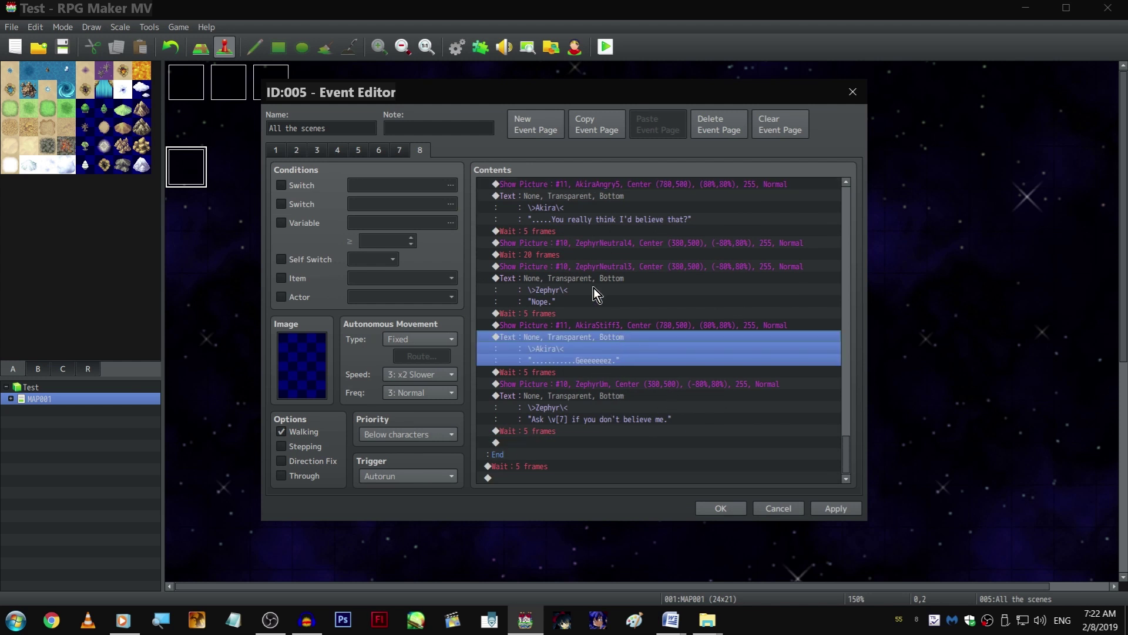
scroll(595, 280, up, 2)
scroll(603, 264, up, 2)
scroll(608, 252, up, 3)
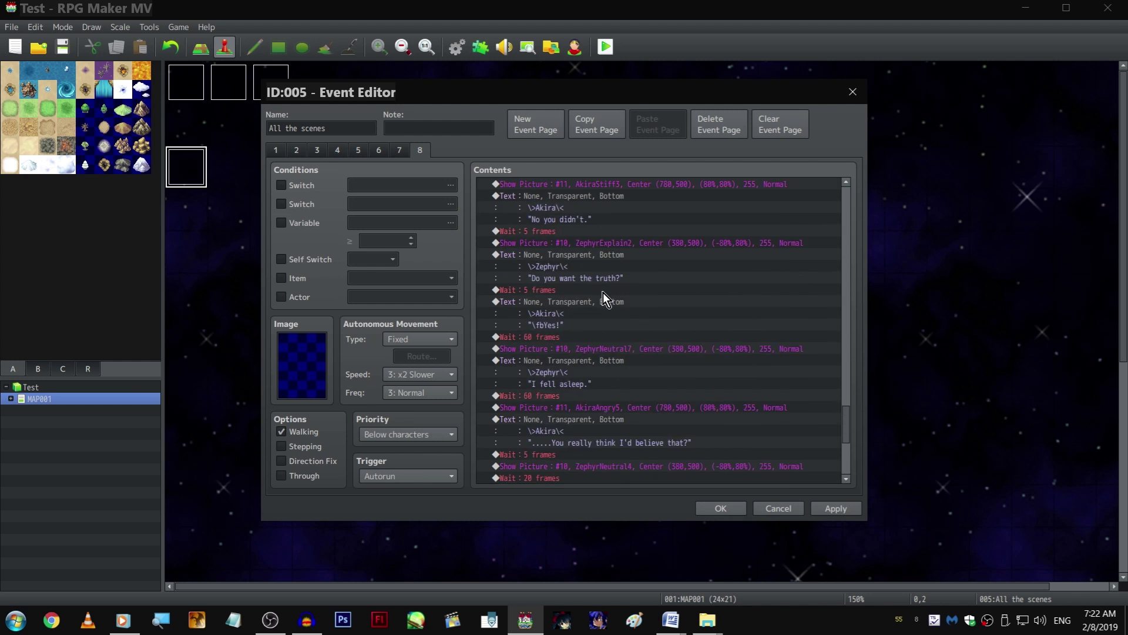
scroll(606, 306, up, 2)
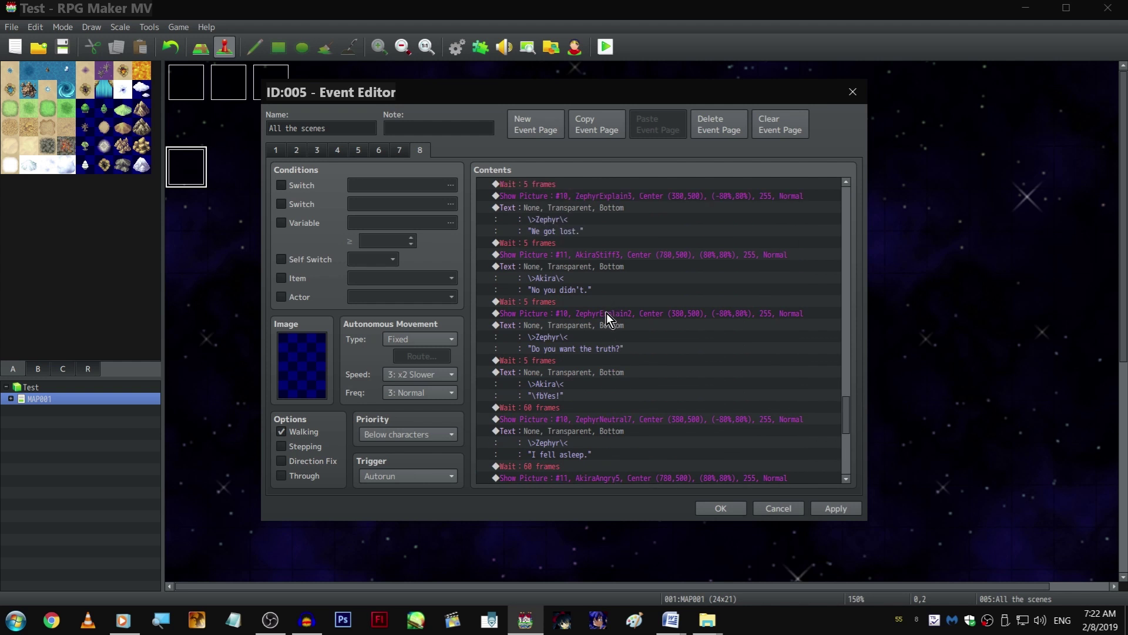
scroll(608, 249, up, 2)
click(612, 258)
scroll(615, 300, down, 5)
scroll(608, 370, down, 5)
Duplicate the monologue and rewrite it to 'Oh crap. She looked at me with a deathglare,' plus the learned-that-face line
key(ctrl+v)
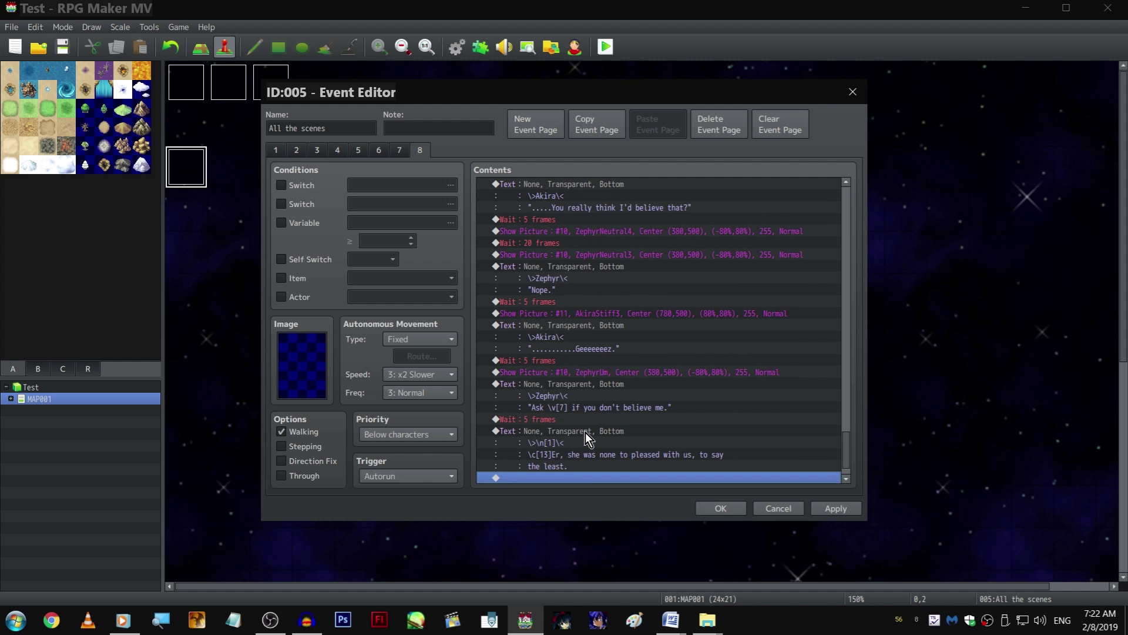
key(space)
drag(600, 300, 670, 322)
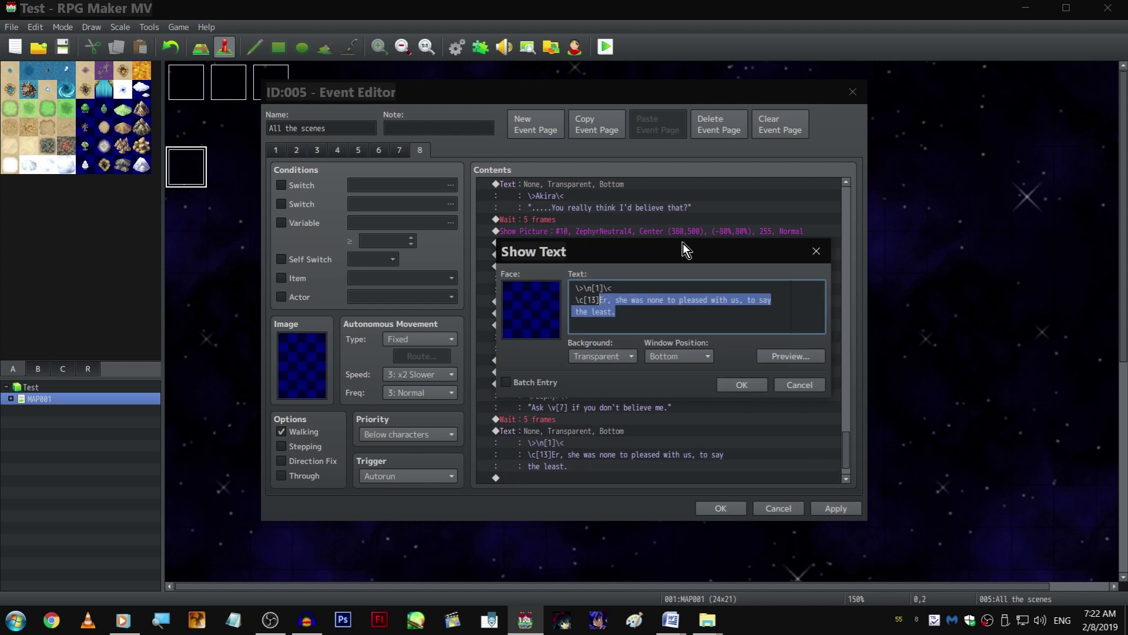
text(Oh crap. She looked at )
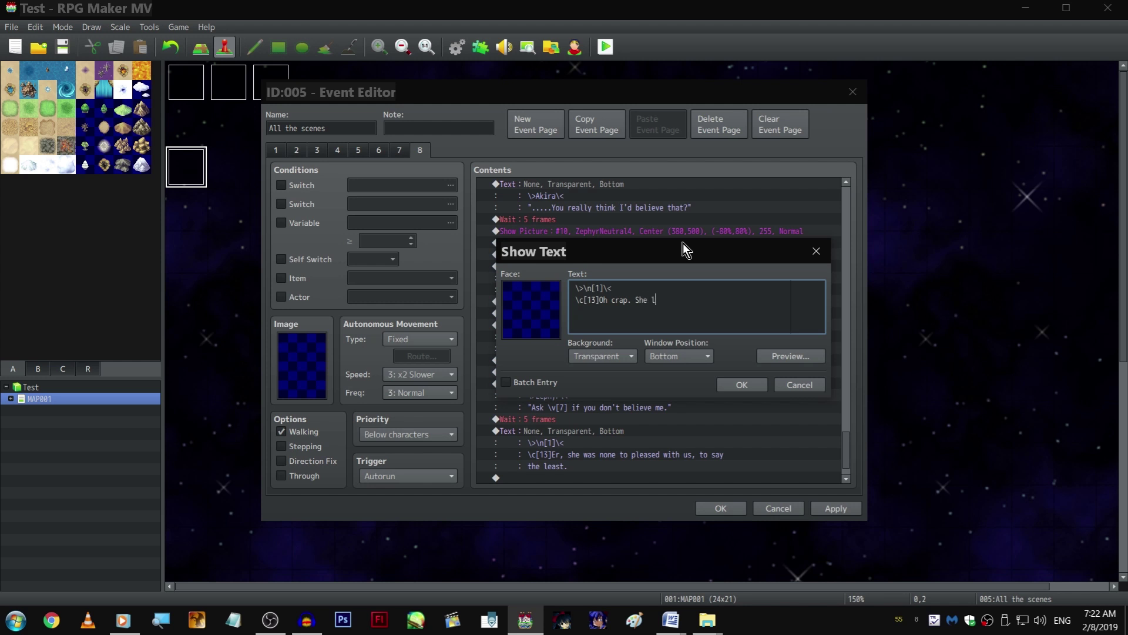
text(me with a deathglare.)
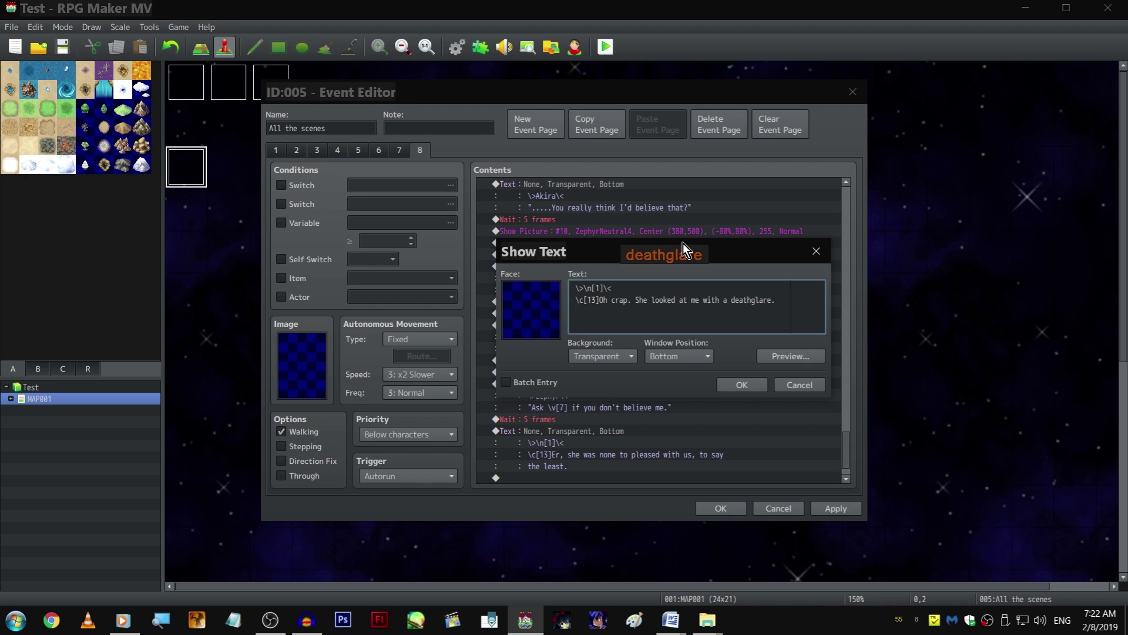
key(Return)
text(Funny, )
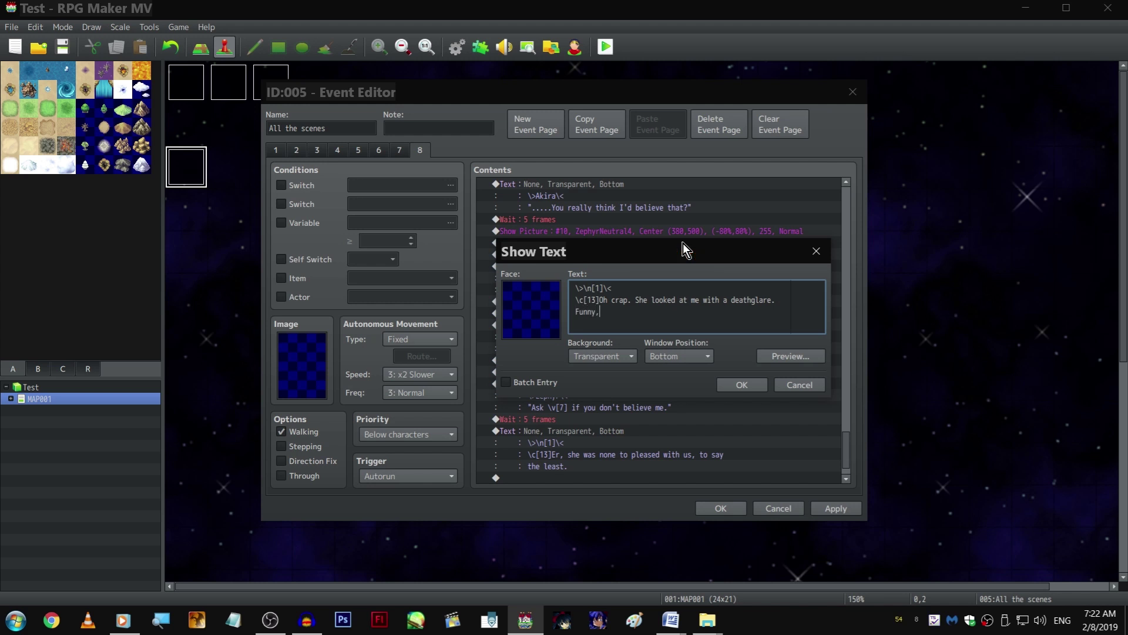
text(I bet she leared that)
key(BackSpace)
key(BackSpace)
key(BackSpace)
text(rned)
text(that face from )
text( [4].)
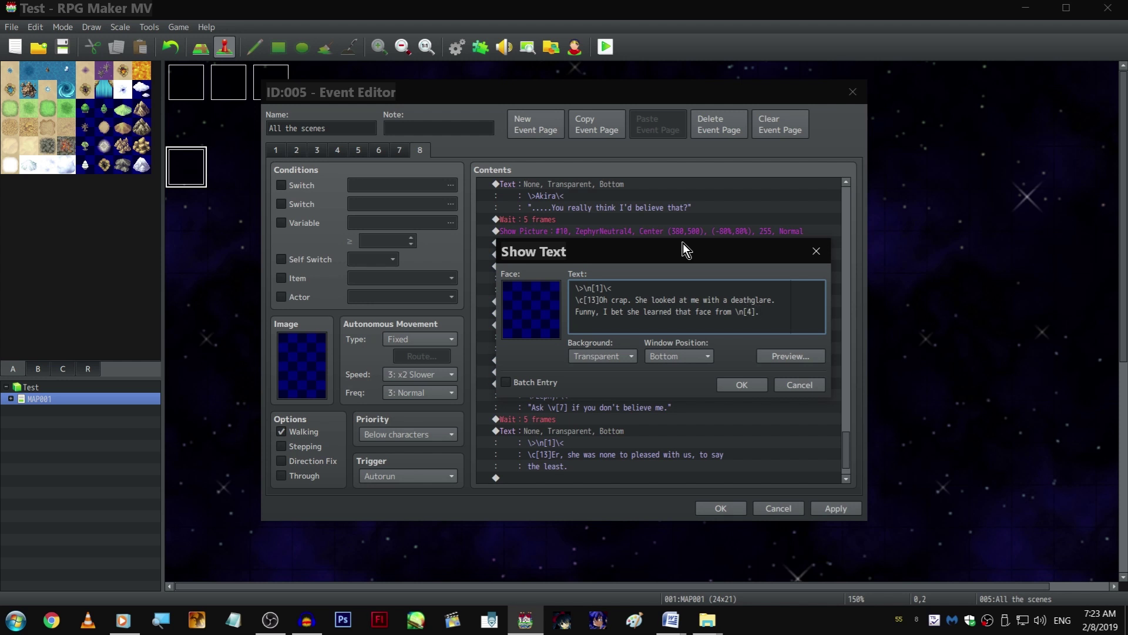
key(ctrl+Return)
scroll(684, 251, down, 2)
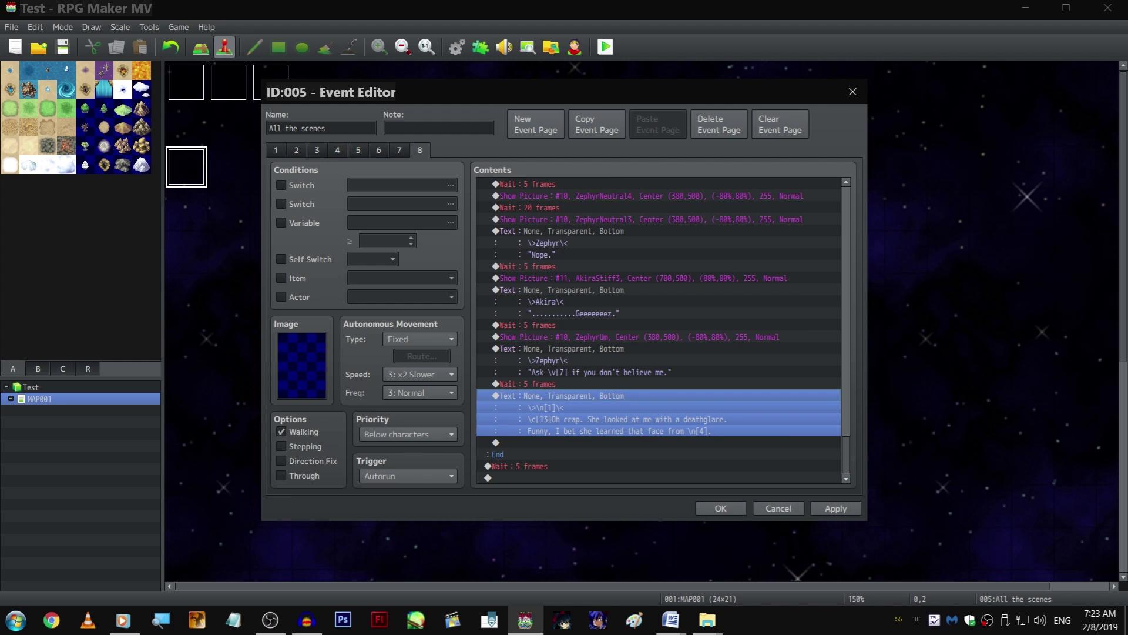
Duplicate the monologue and rewrite it: she'd be pretty vexed if friends ditched her
key(ctrl+c)
key(ctrl+v)
key(space)
drag(595, 299, 767, 322)
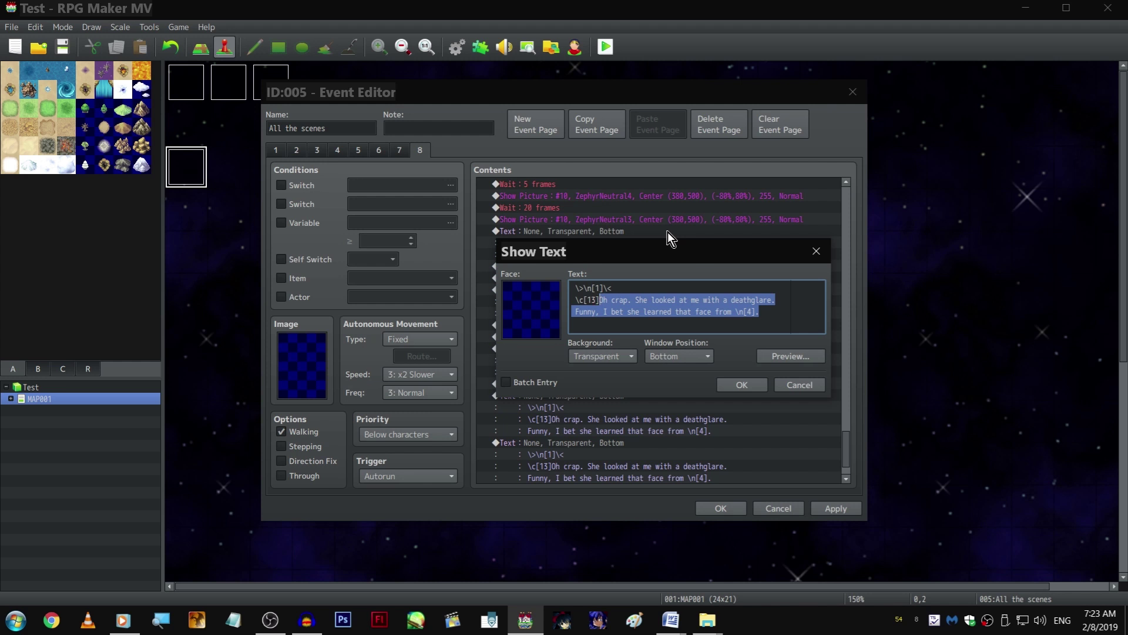
text(Not that I can blame)
key(BackSpace)
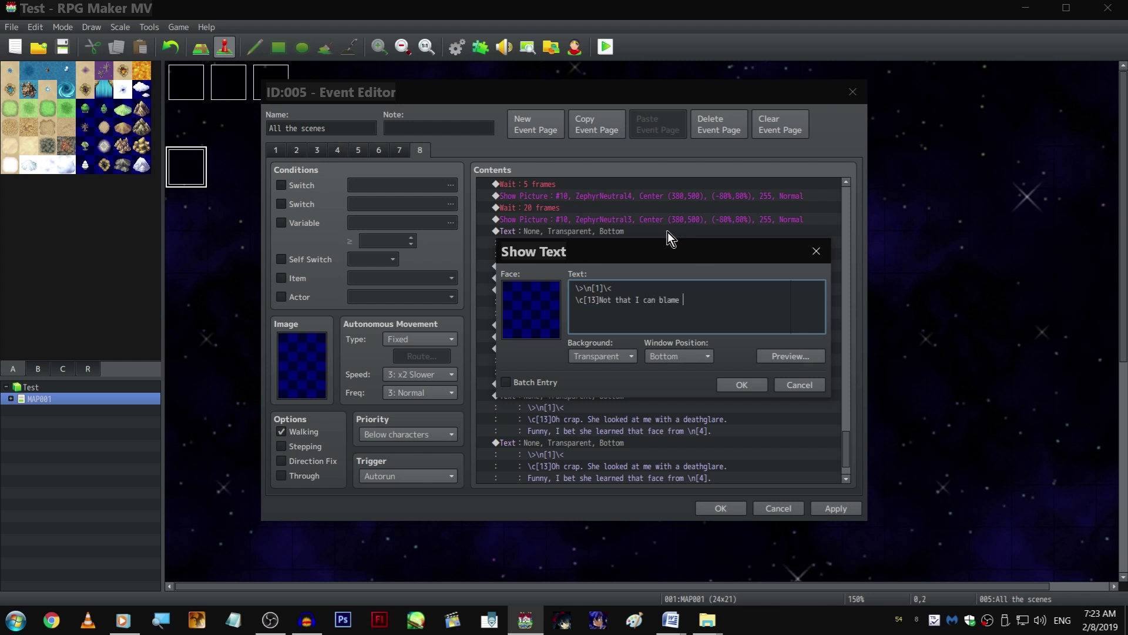
text(her - if my )
text(friends )
text(ditched me to )
text(do all the work, )
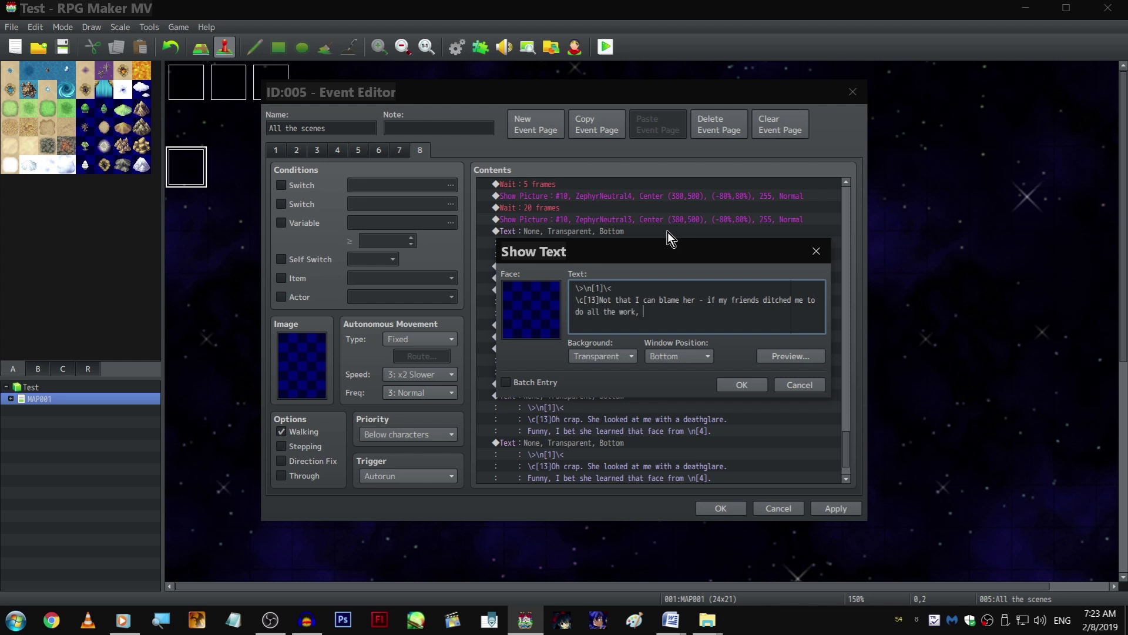
text(I'd )
text(be pretty )
text(vexed too.)
key(Return)
scroll(667, 233, down, 1)
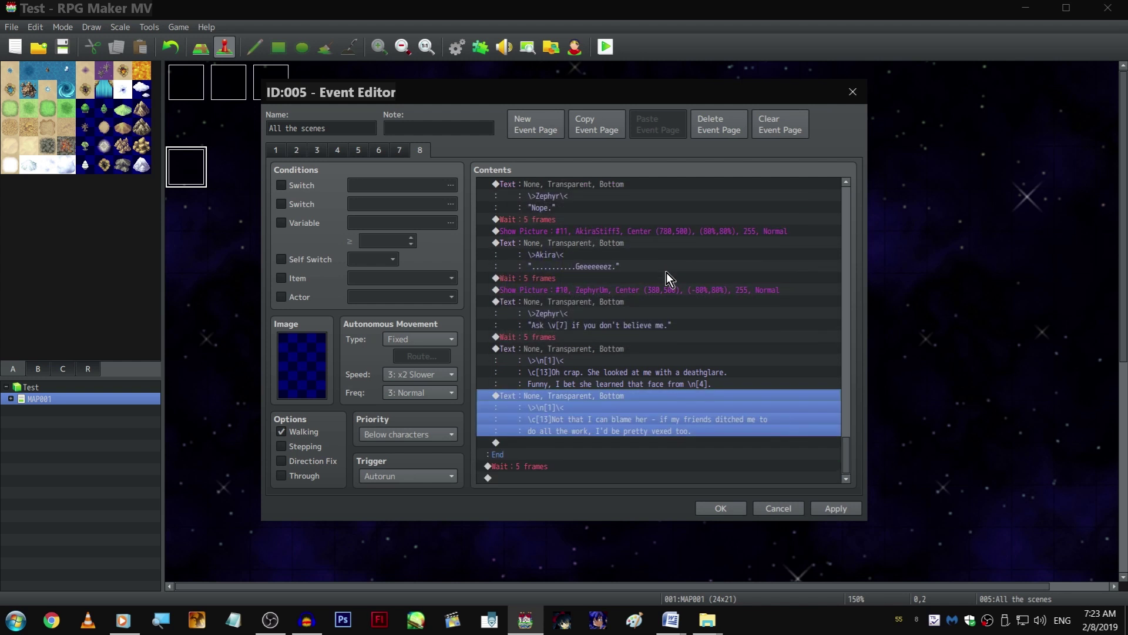
Place a 1-frame wait after each monologue box and apply the event changes
click(643, 346)
key(Up)
key(ctrl+c)
click(659, 398)
key(ctrl+v)
scroll(665, 398, down, 1)
click(642, 381)
double_click(642, 382)
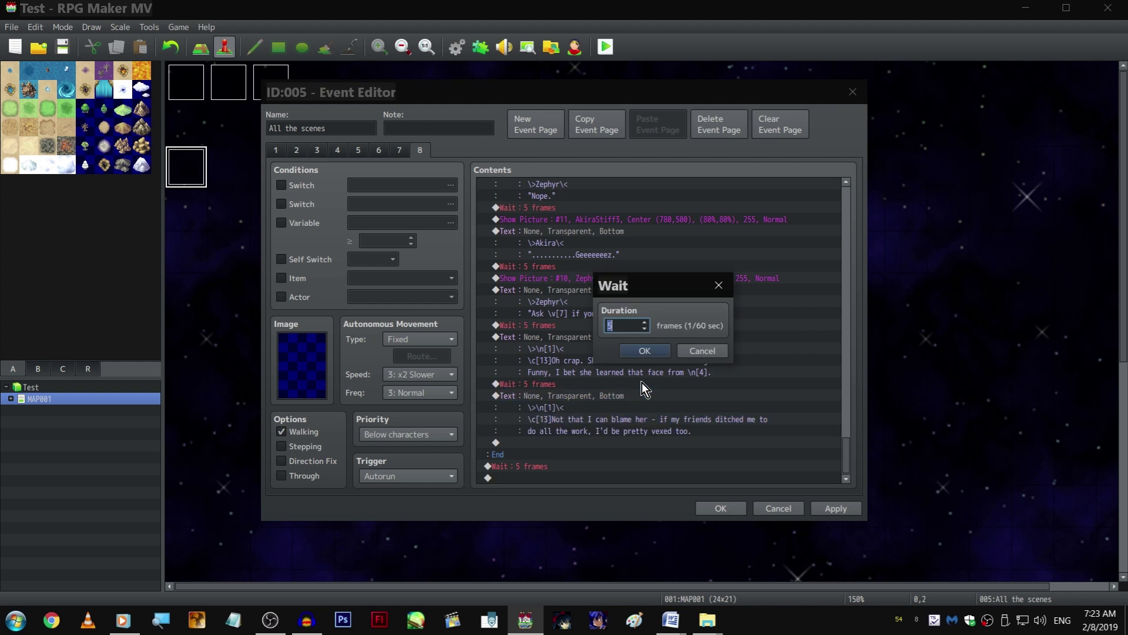
text(1)
key(Return)
scroll(668, 406, down, 1)
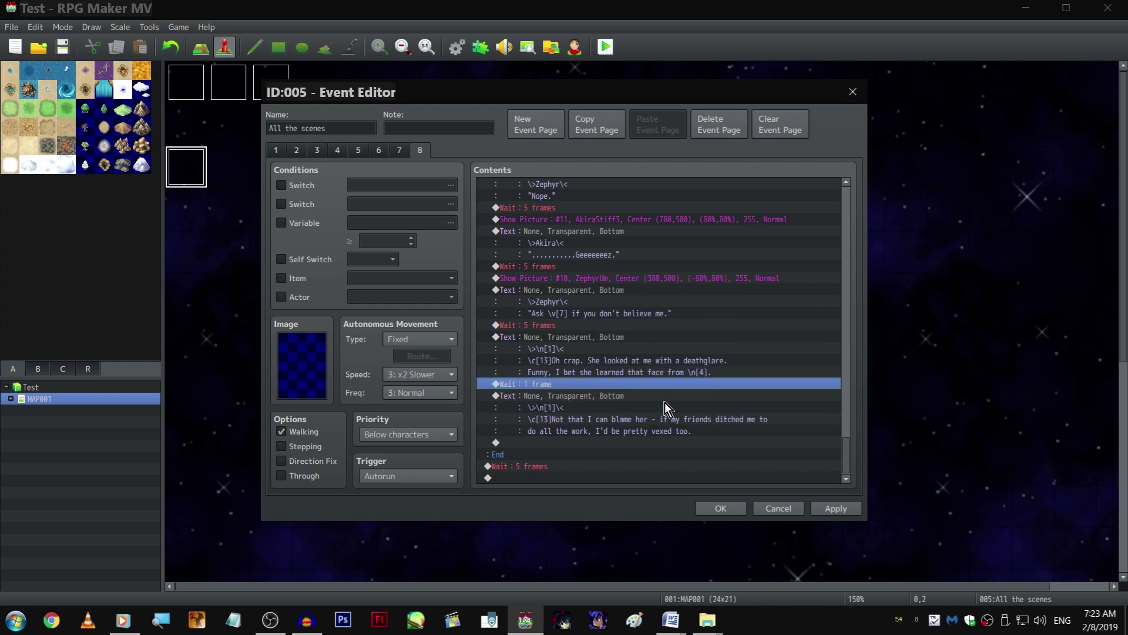
click(690, 441)
key(ctrl+v)
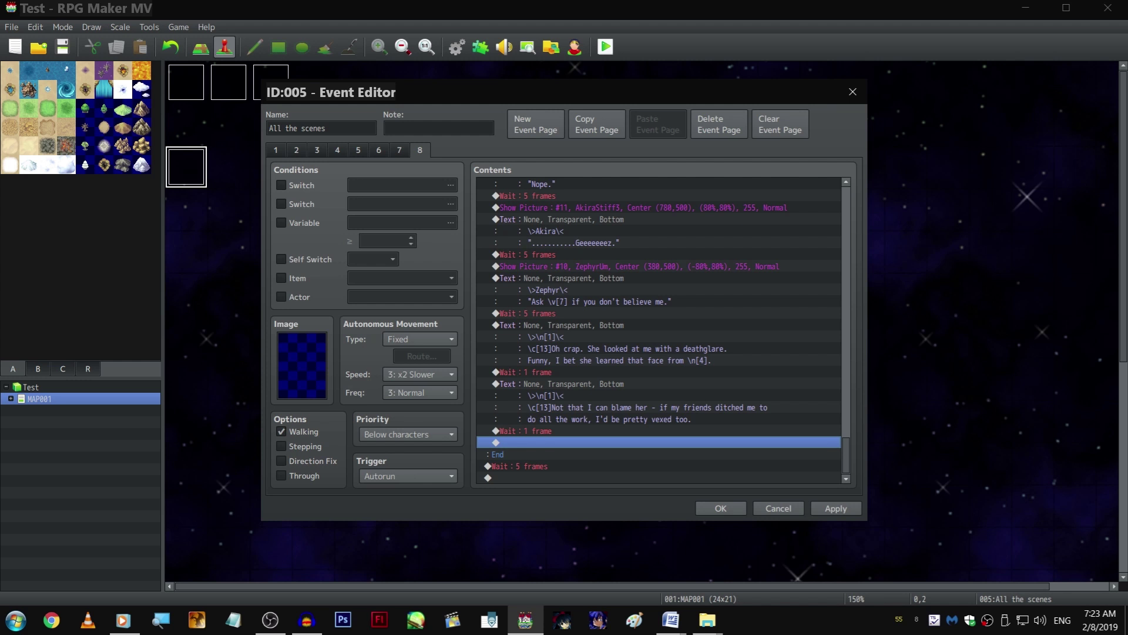
scroll(798, 342, up, 4)
scroll(800, 359, up, 4)
scroll(780, 361, up, 4)
scroll(774, 361, up, 4)
scroll(774, 360, up, 4)
scroll(763, 371, up, 4)
scroll(759, 368, up, 4)
scroll(757, 371, up, 4)
scroll(755, 371, down, 3)
scroll(759, 364, down, 3)
scroll(768, 361, down, 2)
scroll(763, 353, down, 3)
scroll(758, 330, down, 4)
scroll(745, 312, down, 4)
click(835, 509)
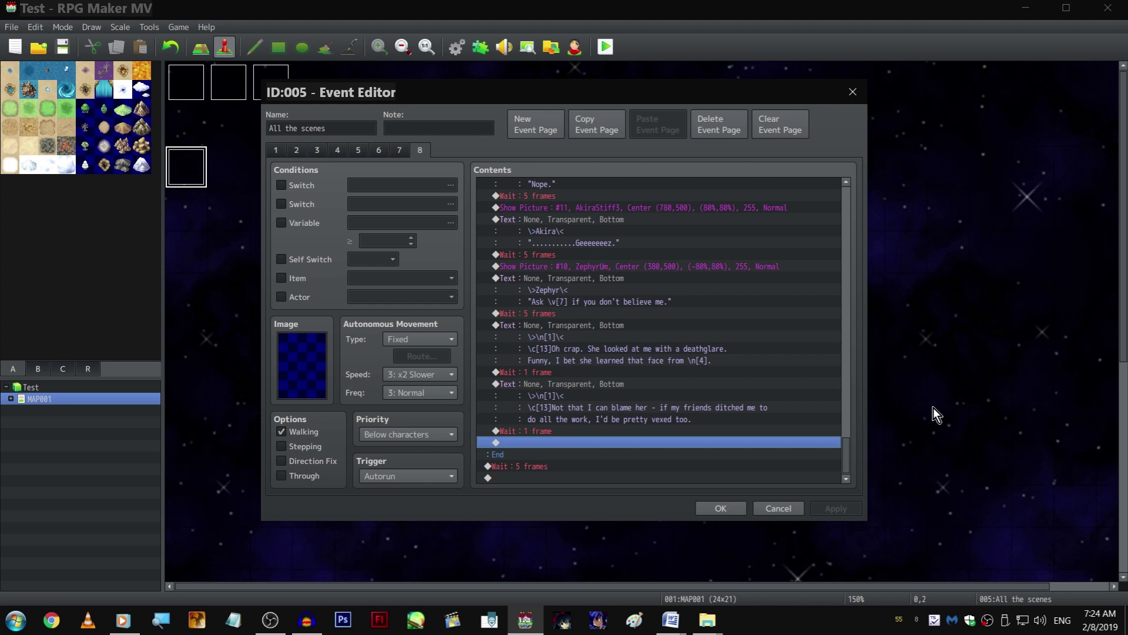
click(618, 381)
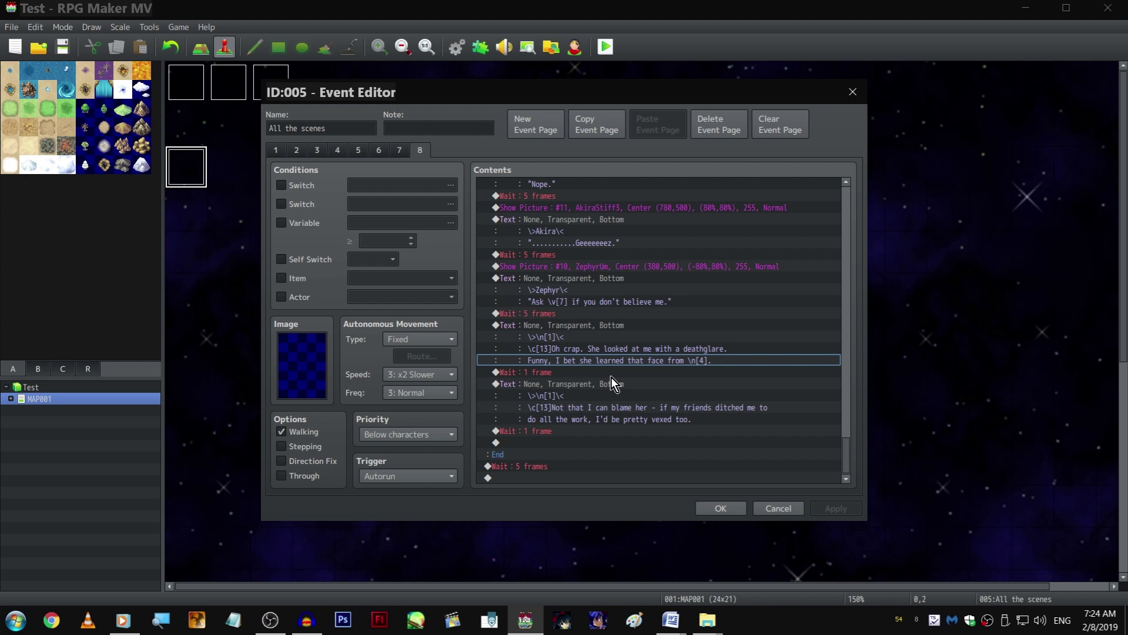
Duplicate the monologue as 'I-it's true. We were tired from walking and fell asleep.'
click(620, 371)
click(660, 383)
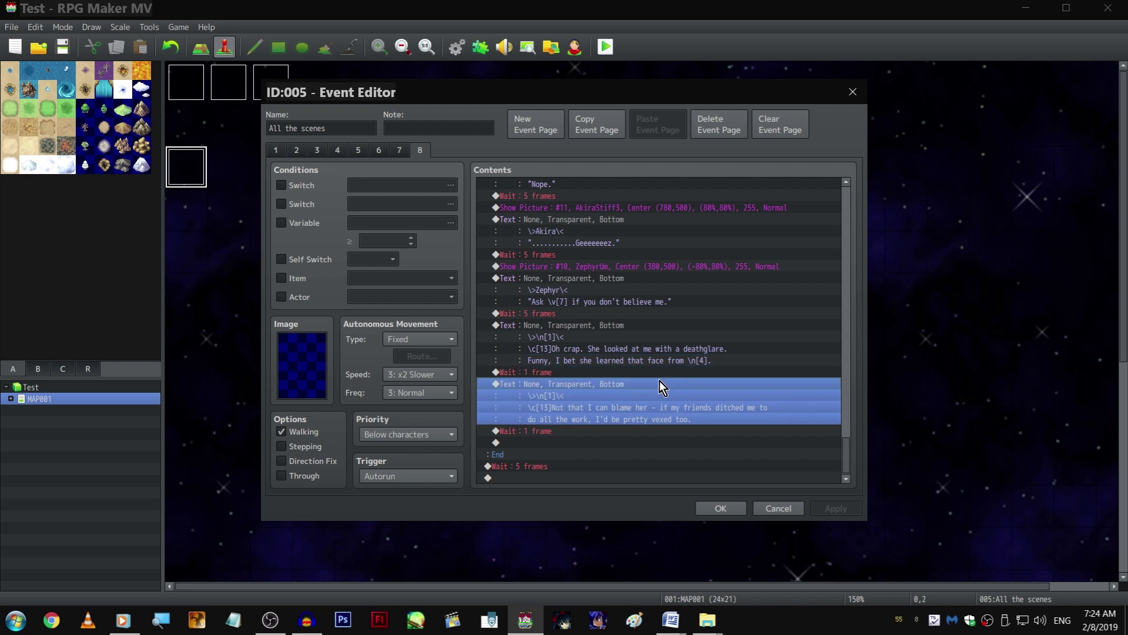
click(619, 440)
key(ctrl+v)
double_click(606, 432)
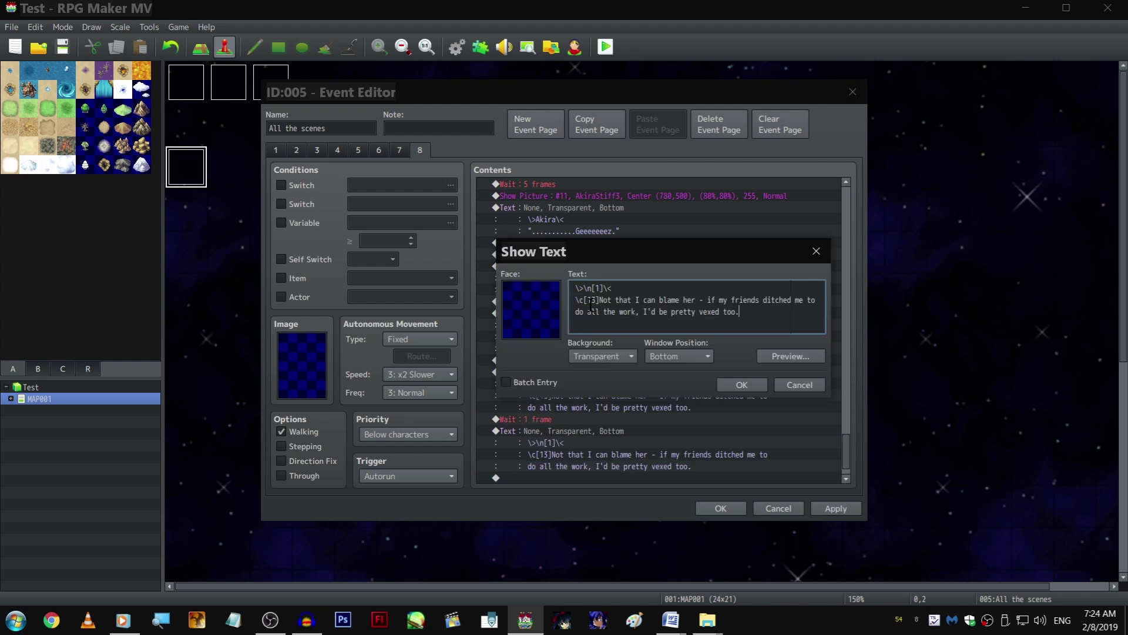
drag(741, 312, 578, 299)
text(")
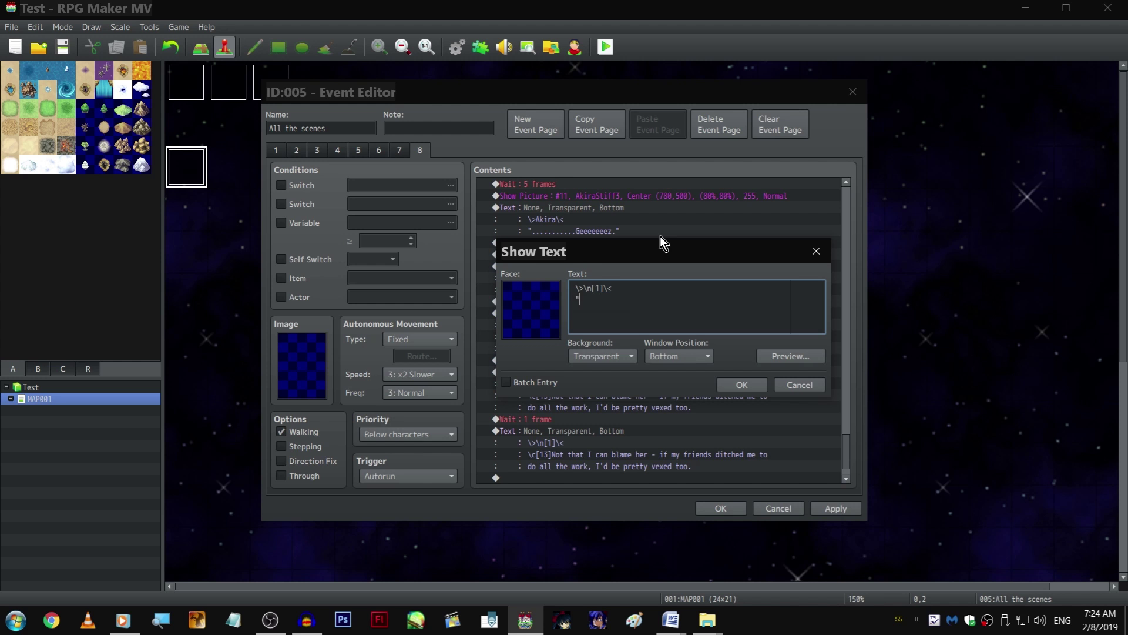
text(I-it's true. We were tired from walking and fell asleep.")
key(ctrl+Return)
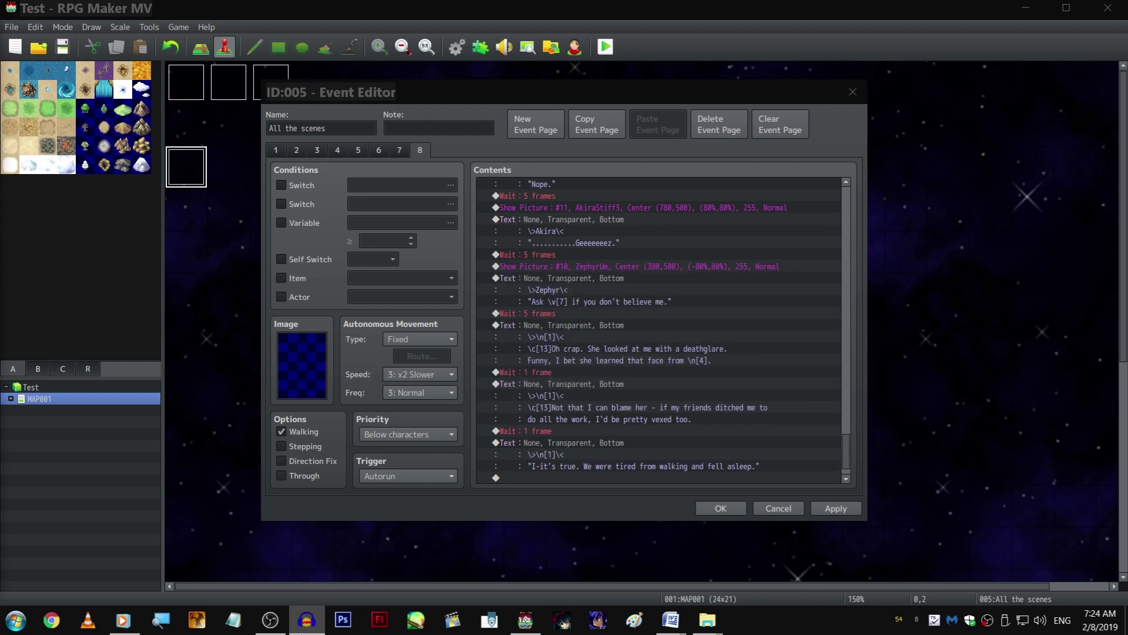
scroll(617, 397, down, 2)
Add a wait after that line and set it to 5 frames
click(619, 395)
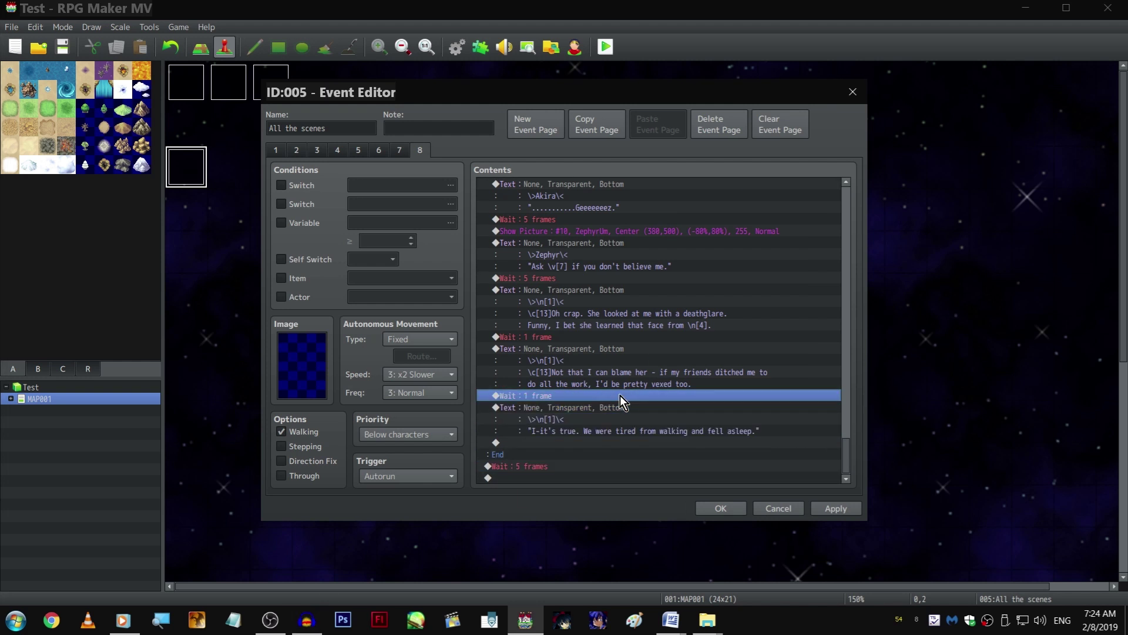
click(621, 442)
key(ctrl+v)
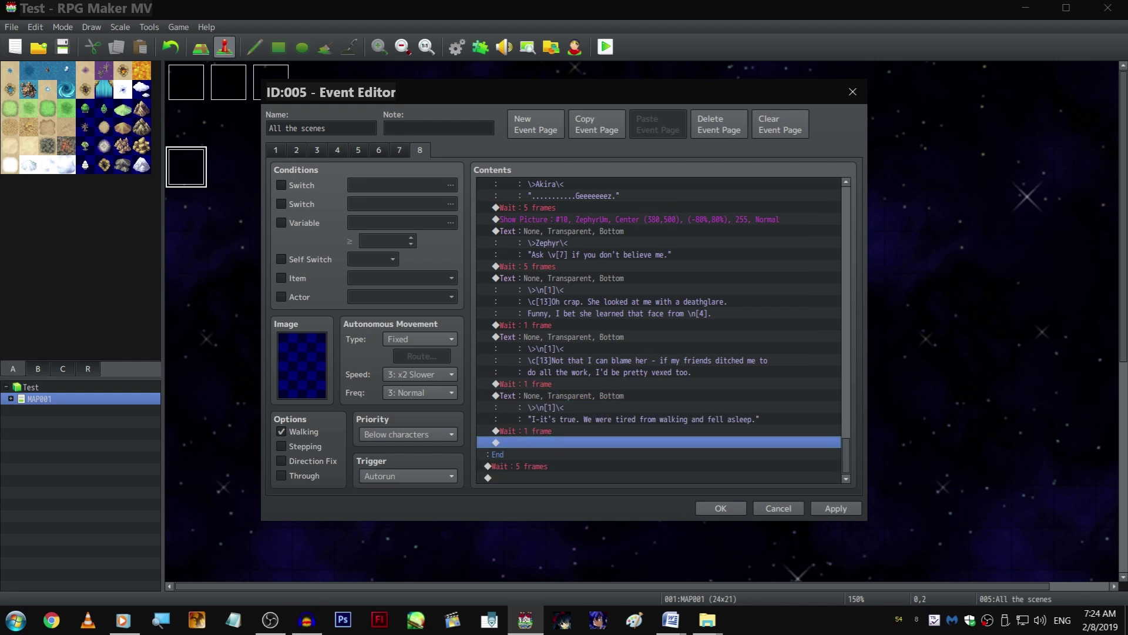
double_click(650, 433)
text(5)
key(Return)
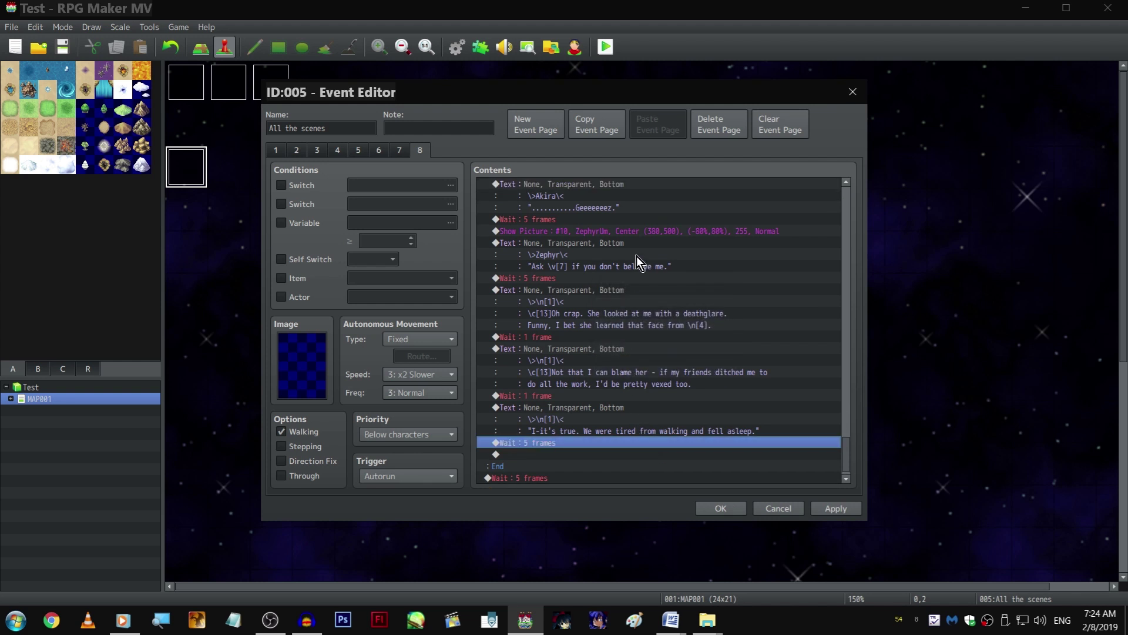
scroll(634, 300, up, 3)
scroll(633, 353, down, 4)
Paste a copy of Akira's picture command with the AkiraAngry5 portrait
click(580, 444)
key(ctrl+v)
key(space)
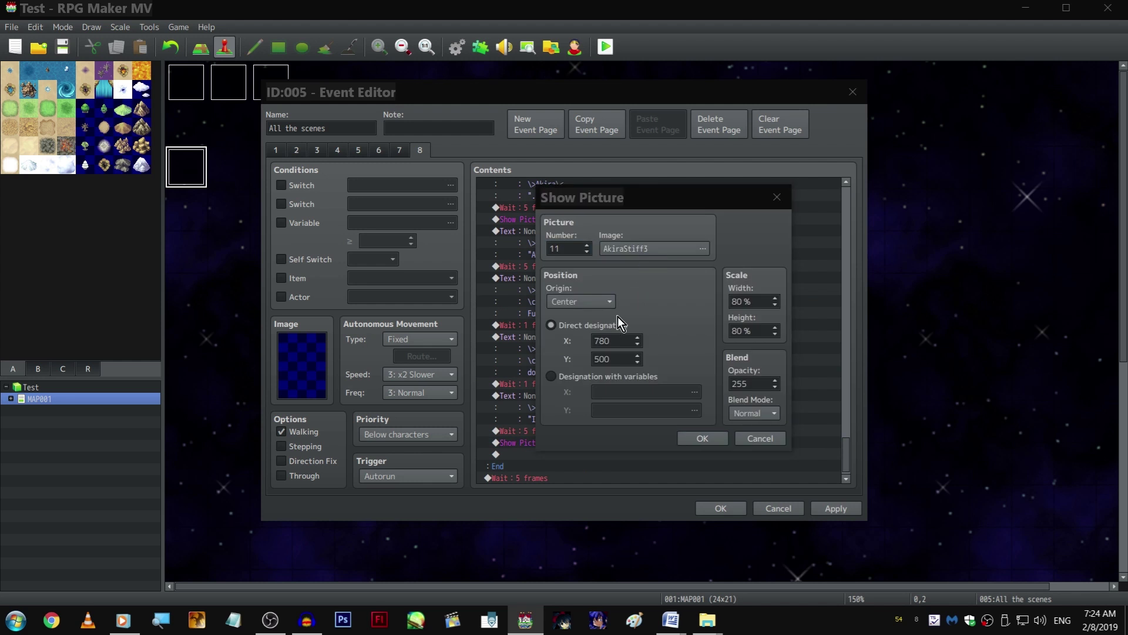
double_click(600, 249)
scroll(514, 314, up, 5)
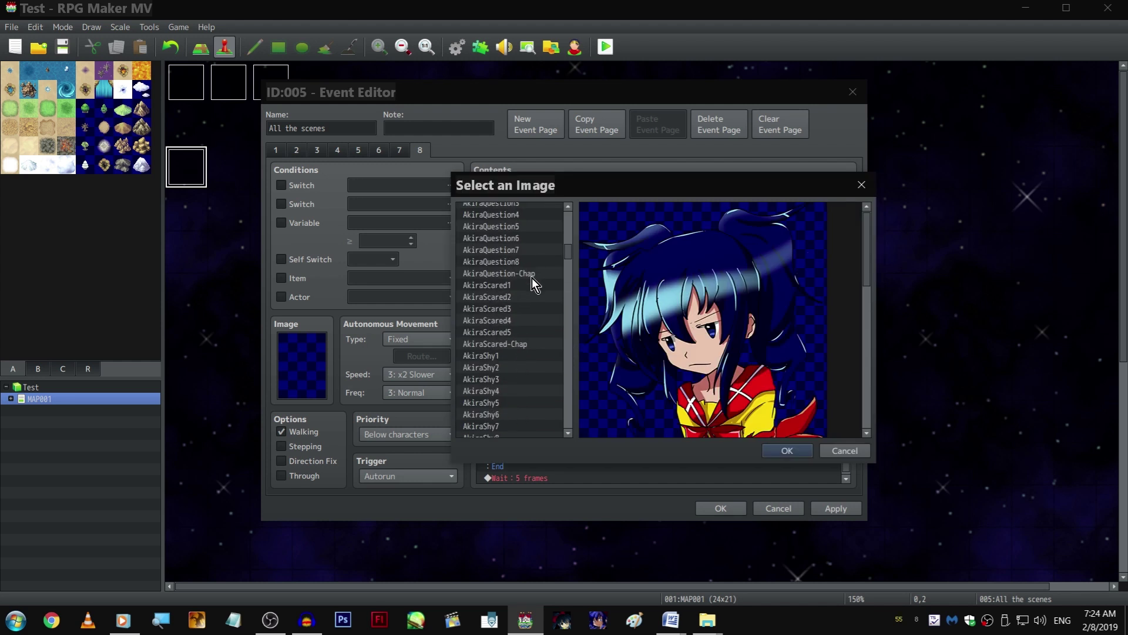
scroll(532, 278, up, 3)
scroll(534, 330, down, 3)
scroll(539, 366, down, 4)
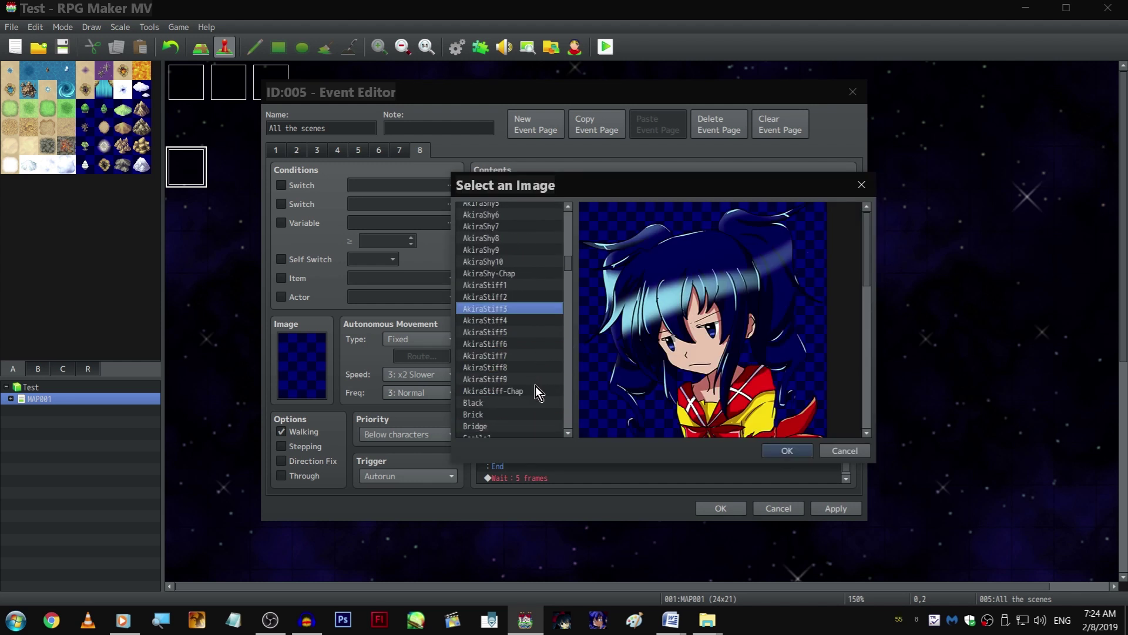
scroll(530, 389, up, 3)
scroll(532, 338, up, 3)
scroll(539, 298, up, 3)
scroll(531, 300, up, 3)
double_click(509, 380)
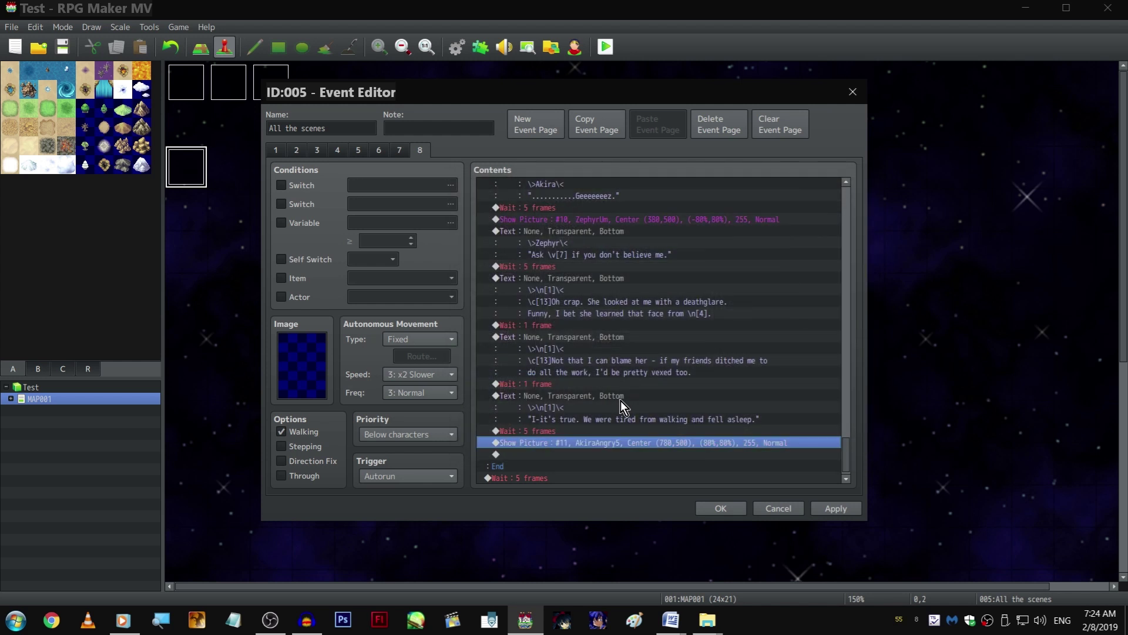
Add Akira's line 'SO not fair. I wanted to play with \n[2] all day, too!' and a wait
click(601, 244)
key(ctrl+c)
scroll(601, 265, down, 5)
click(575, 445)
key(ctrl+v)
double_click(570, 443)
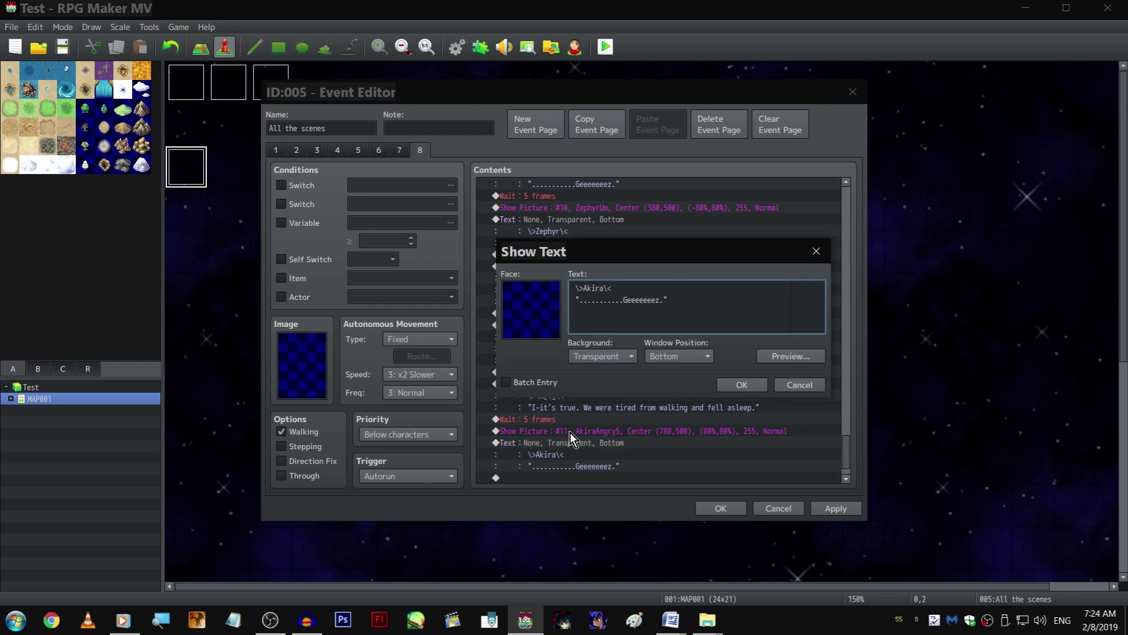
drag(582, 299, 668, 299)
key(shift+Left)
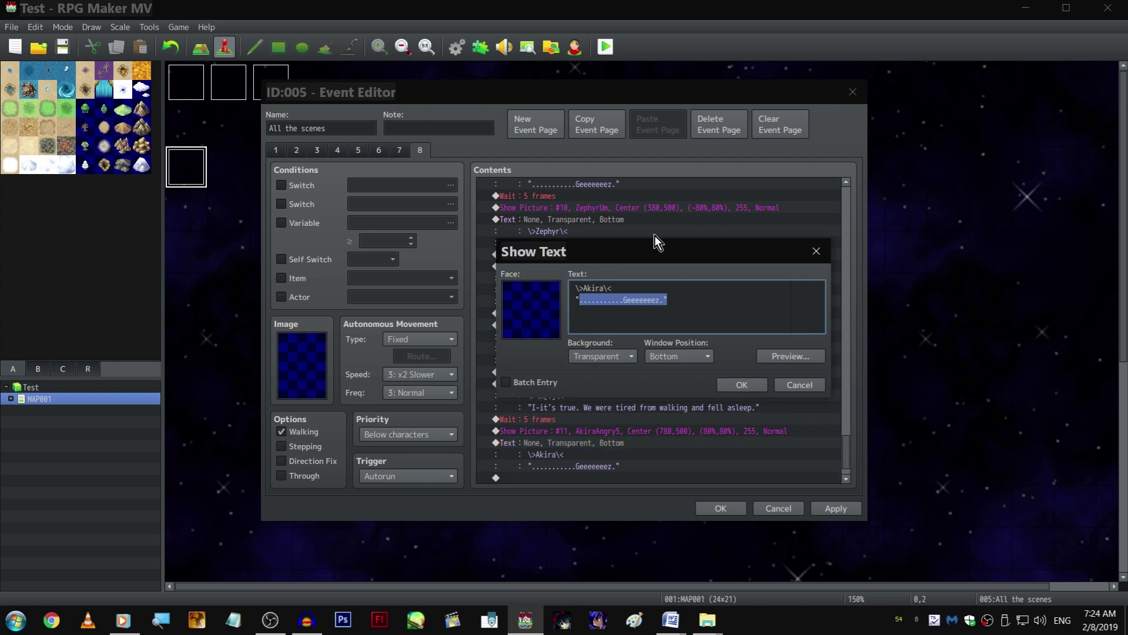
text(Geeeeeeeeeeeeeeeee)
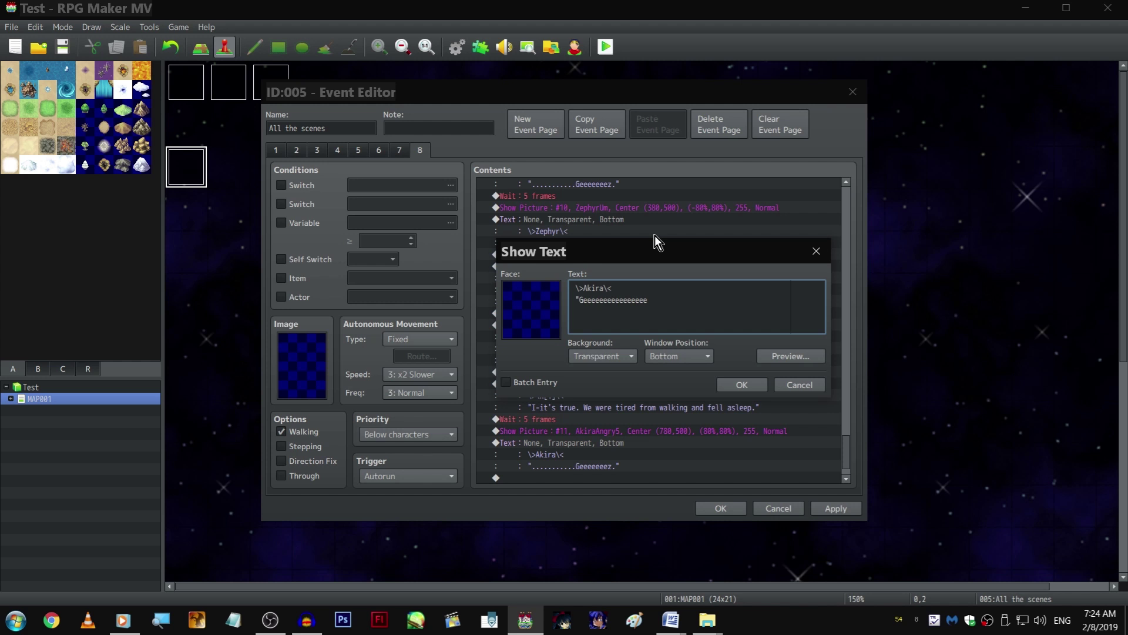
text(ez. SO)
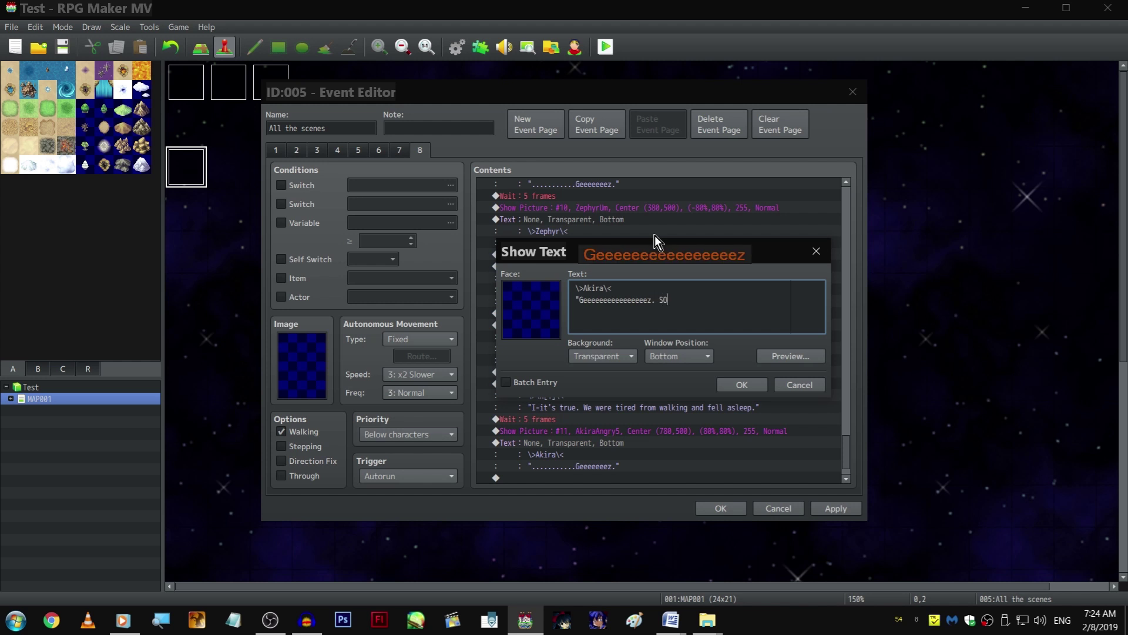
text( not fair.)
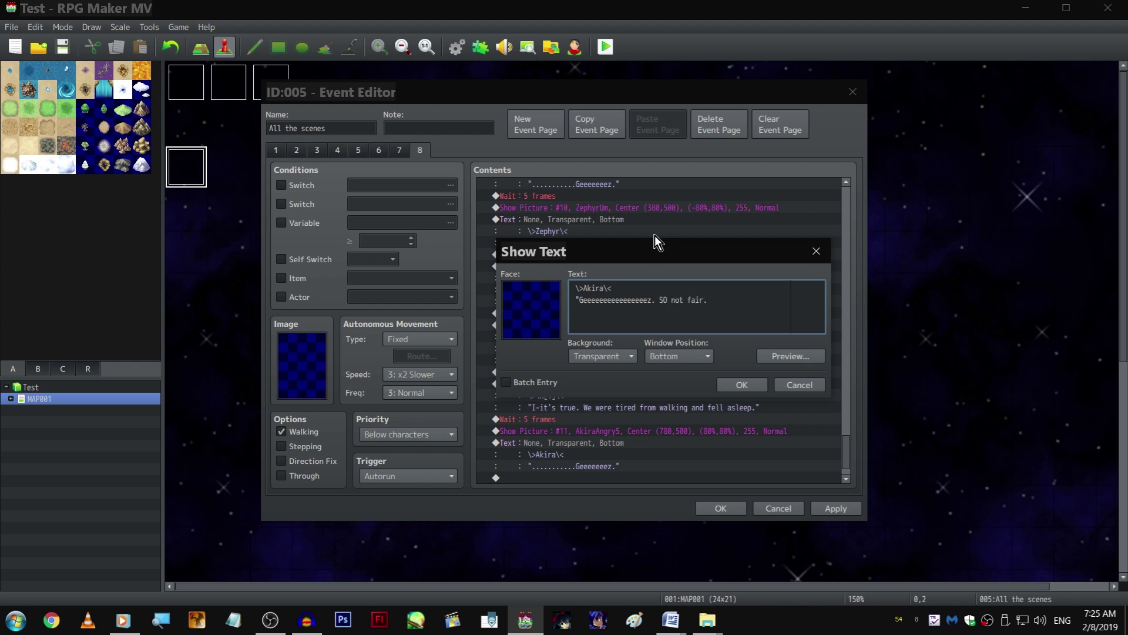
key(Return)
text(I wanted to play)
text( with  [2)
text(] all day, to)
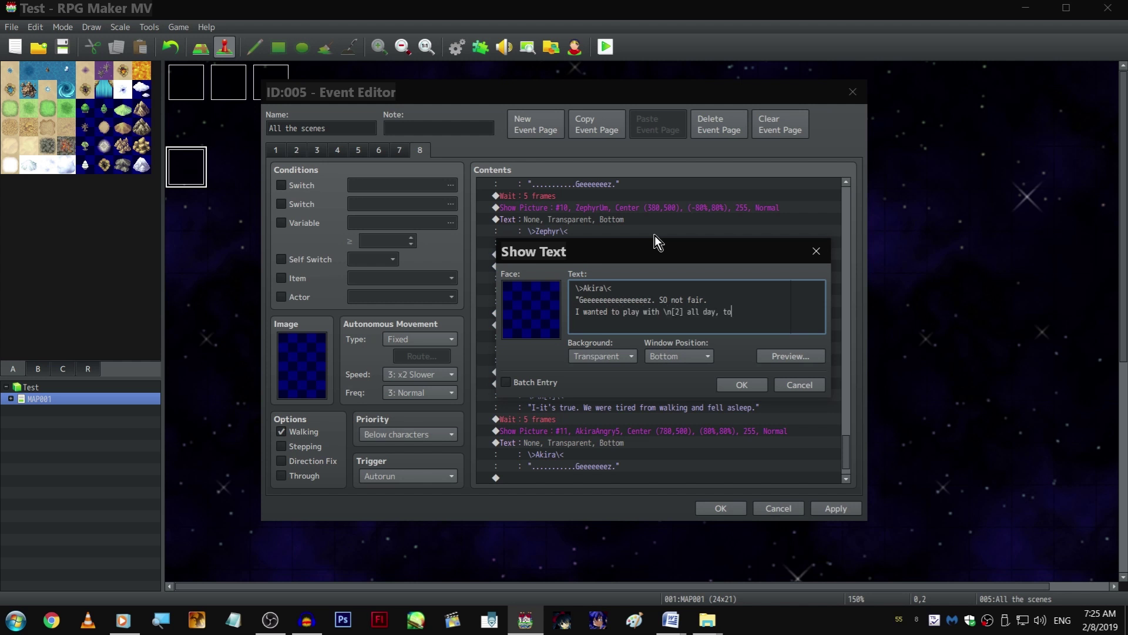
text(o!")
key(ctrl+Return)
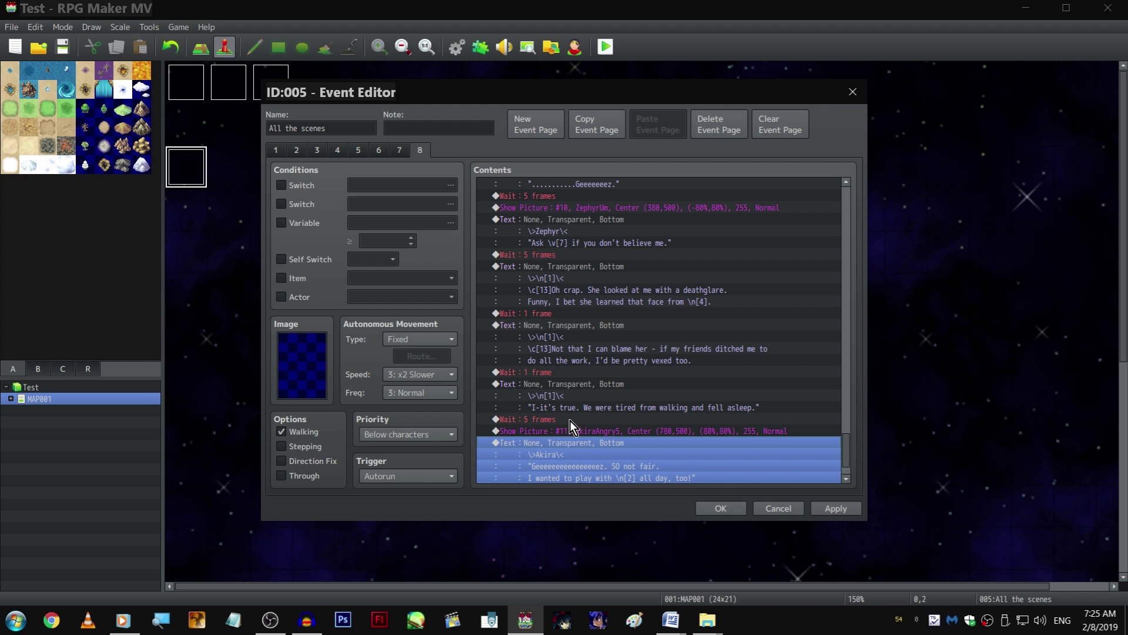
key(ctrl+v)
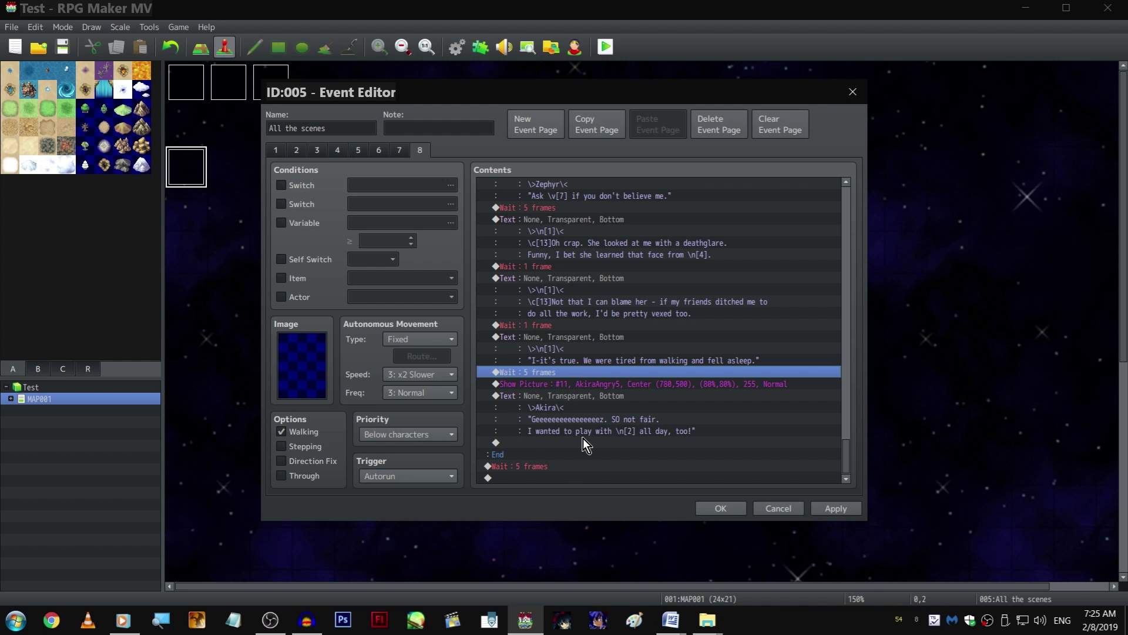
Paste a copy of Zephyr's picture and text block, with portrait ZephyrUm3
click(583, 438)
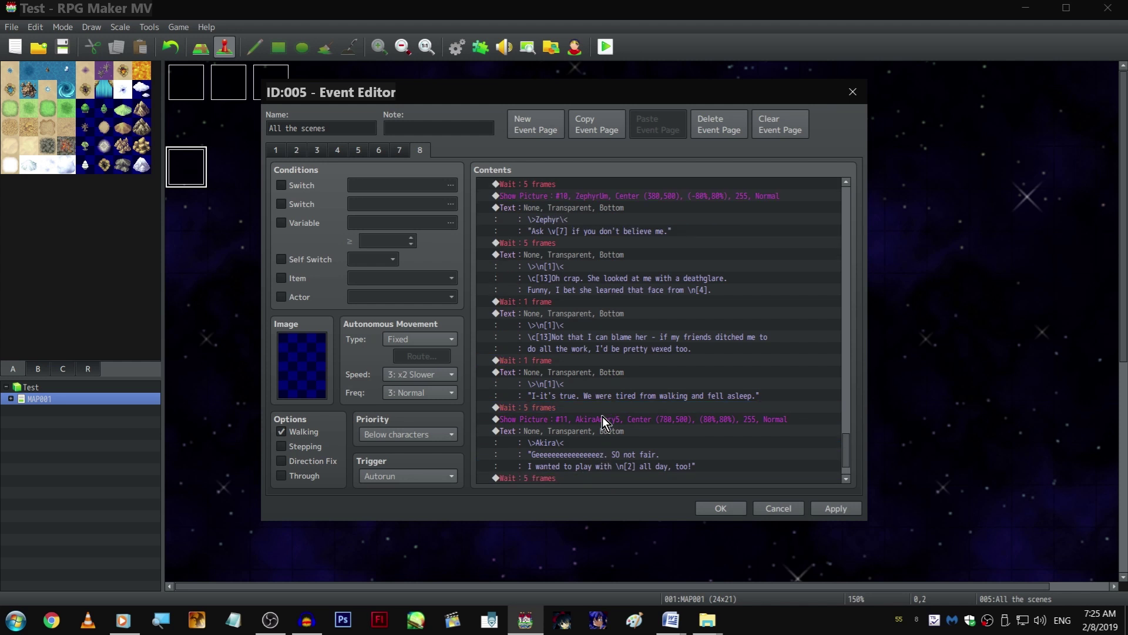
scroll(617, 397, up, 3)
scroll(648, 278, up, 1)
click(638, 277)
scroll(623, 388, down, 4)
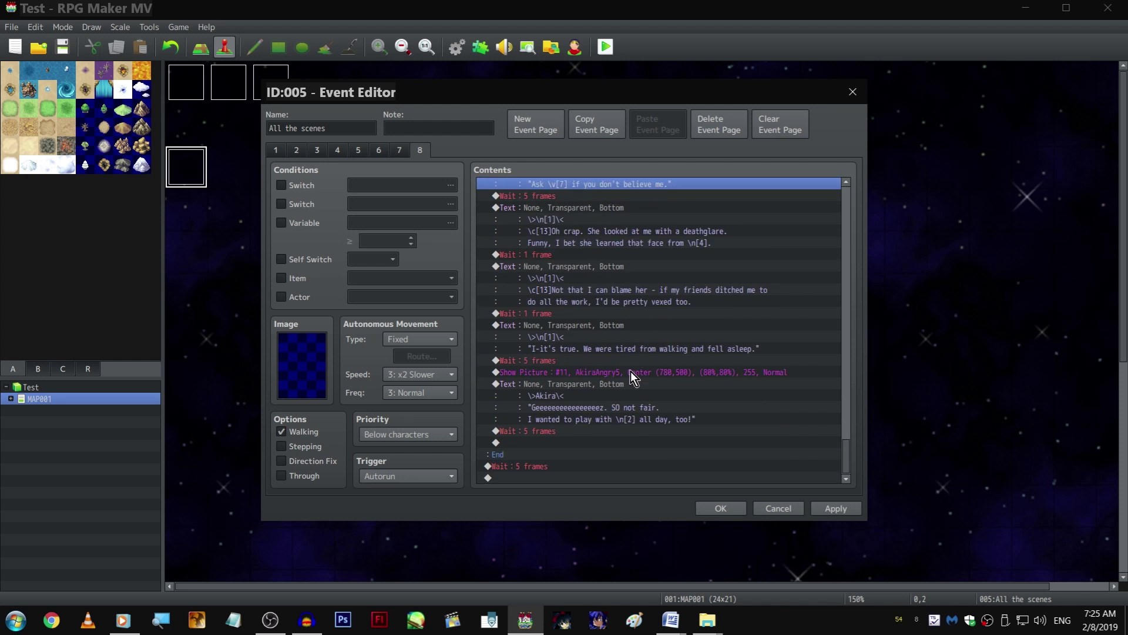
click(594, 445)
scroll(599, 441, up, 1)
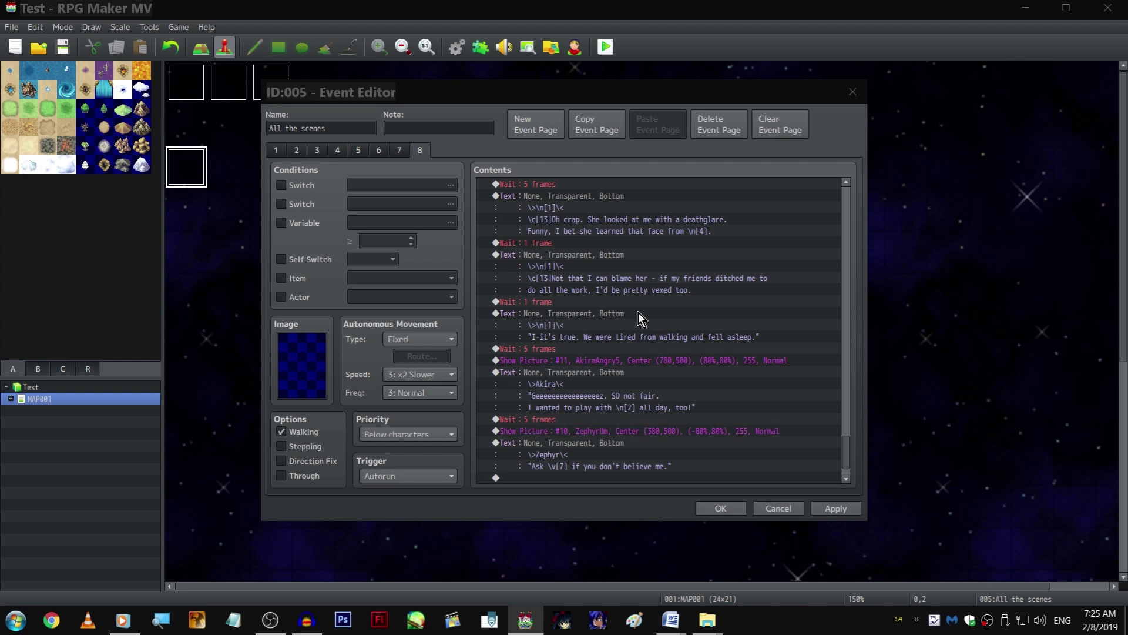
double_click(602, 431)
double_click(582, 246)
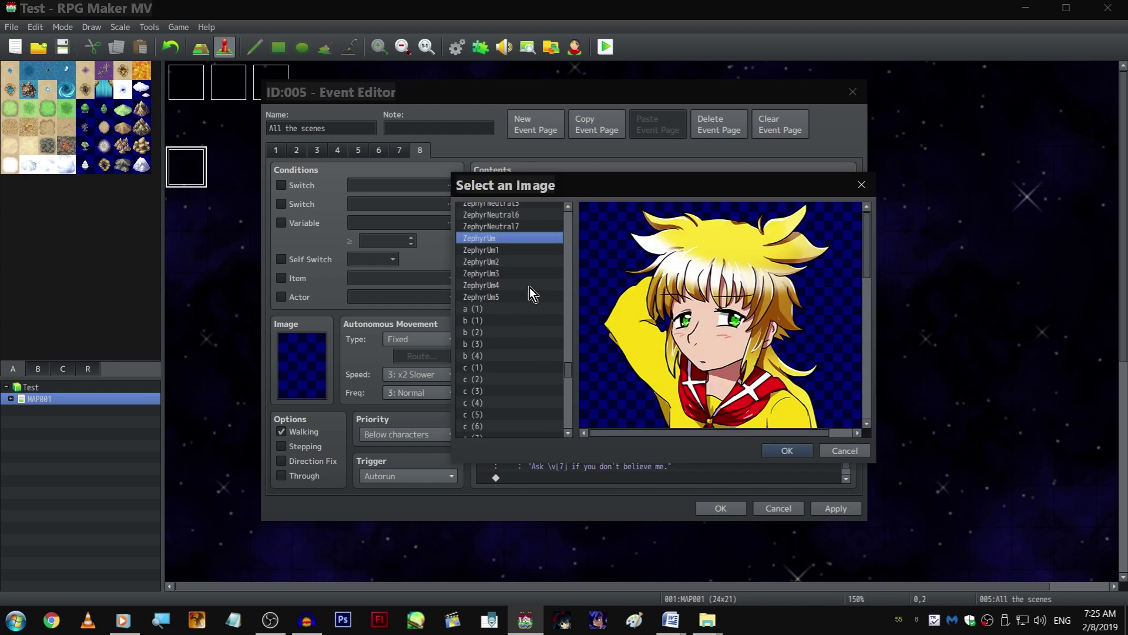
double_click(482, 274)
key(Return)
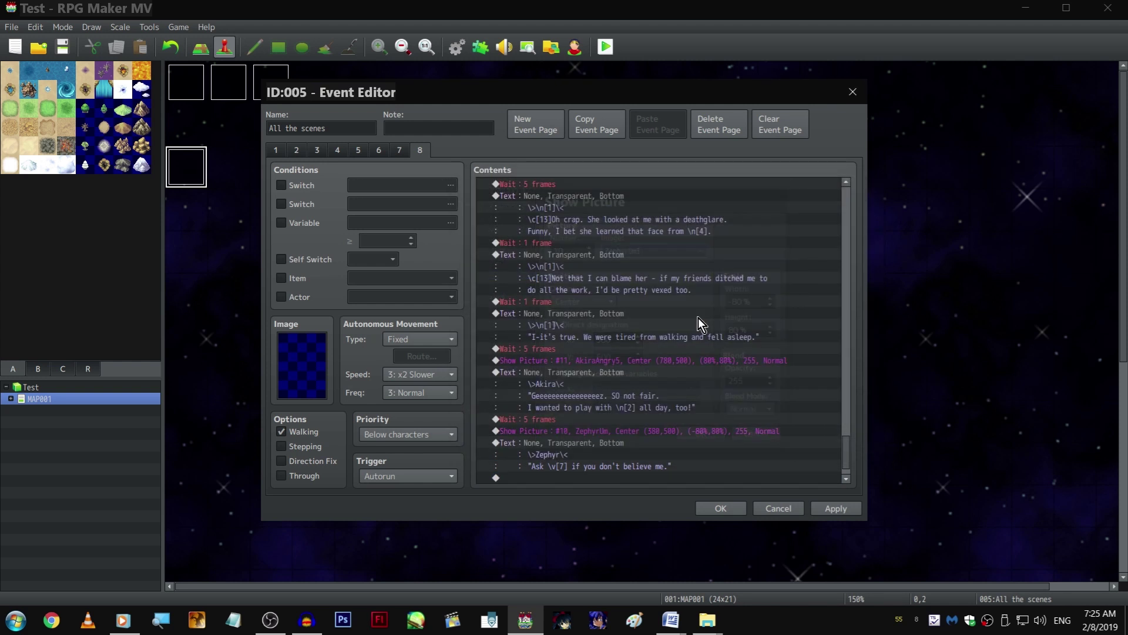
Rewrite Zephyr's line to 'Naw, it's better this way…', noting you'd never have made it back alone with \v[7]
double_click(600, 443)
drag(720, 301, 580, 300)
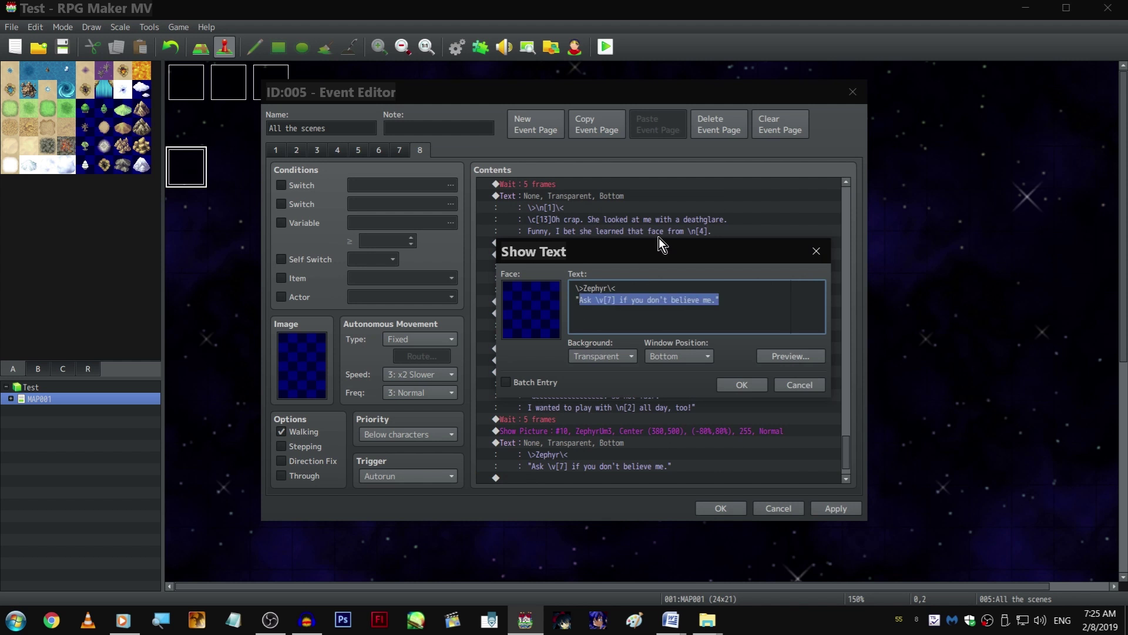
text(Naw, i)
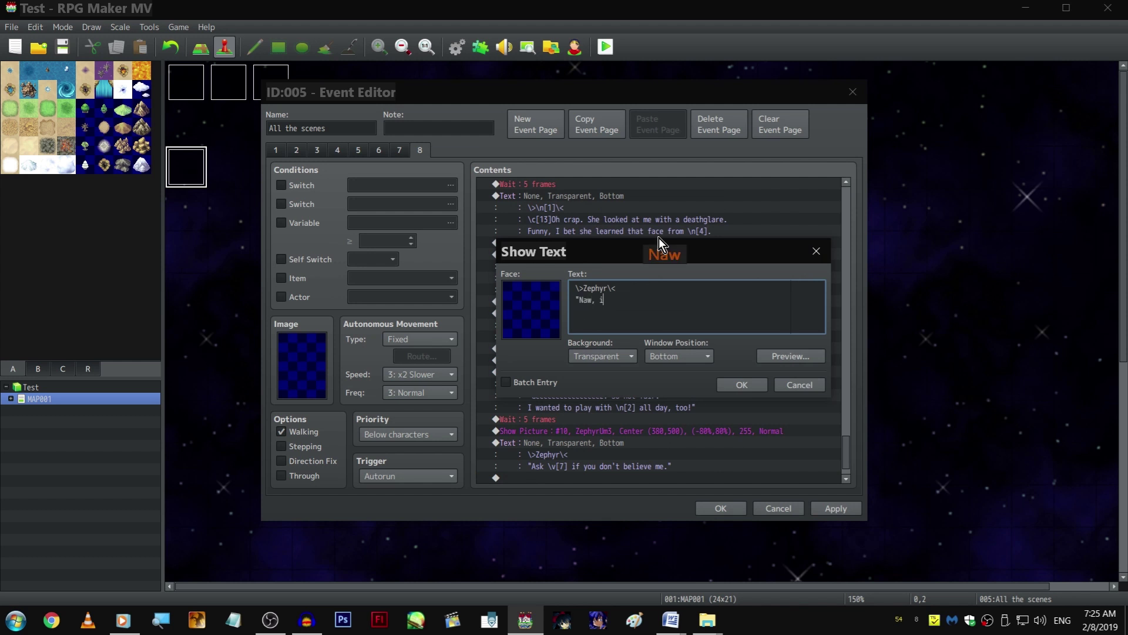
text(t's better this way.)
text( Haha, if)
text( i)
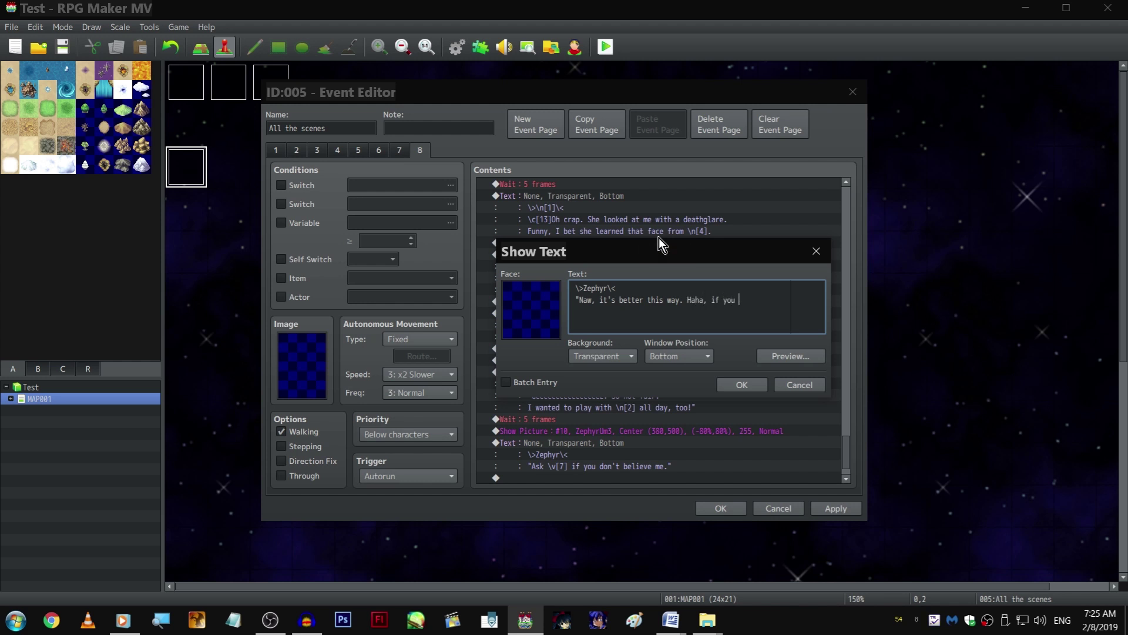
text(t was just yo)
text(u and \v[)
text(7)
text(])
key(Left)
key(Left)
key(Left)
key(Return)
key(End)
text(out there, )
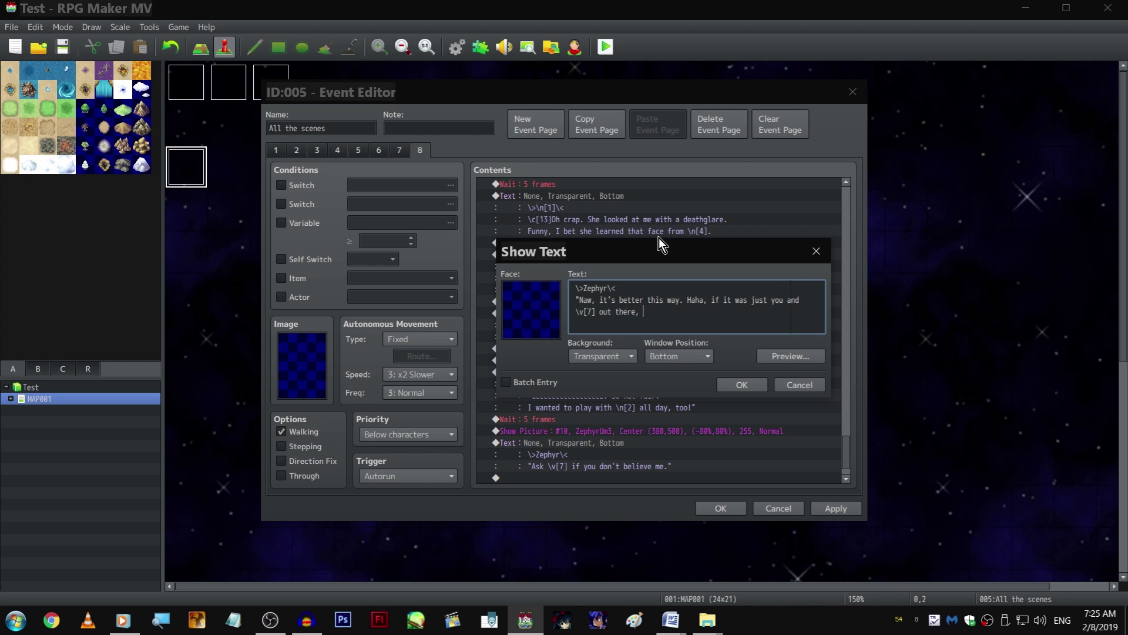
text(you'd never have made it b)
text(ack)
text(, for sure.")
key(ctrl+Return)
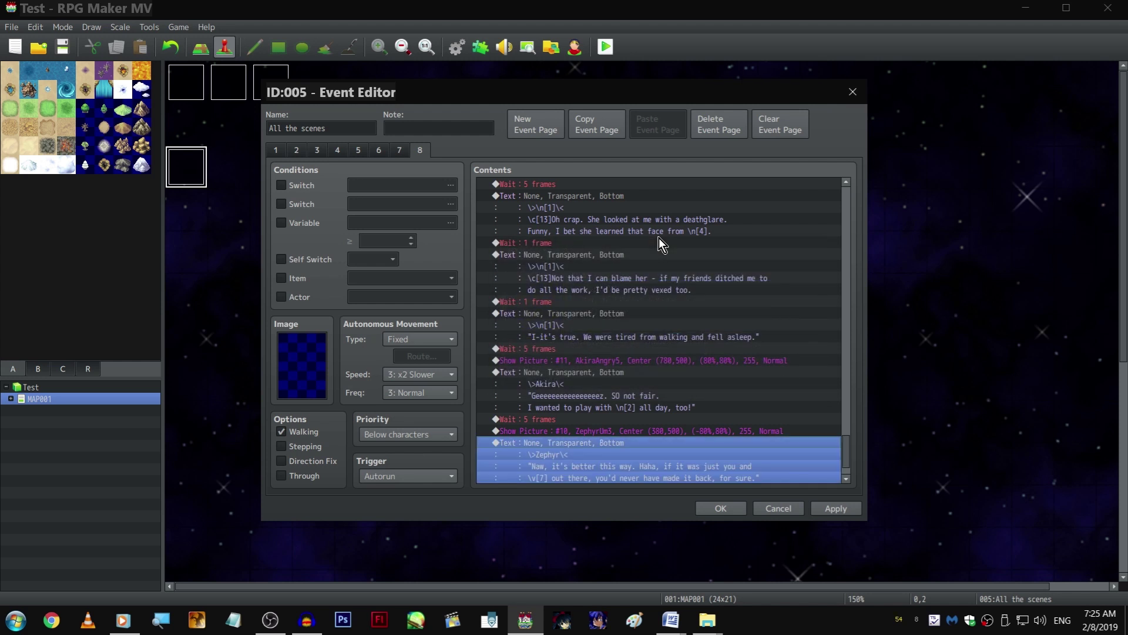
scroll(659, 237, down, 1)
Copy a 5-frame wait to follow Zephyr's line
click(602, 395)
key(ctrl+c)
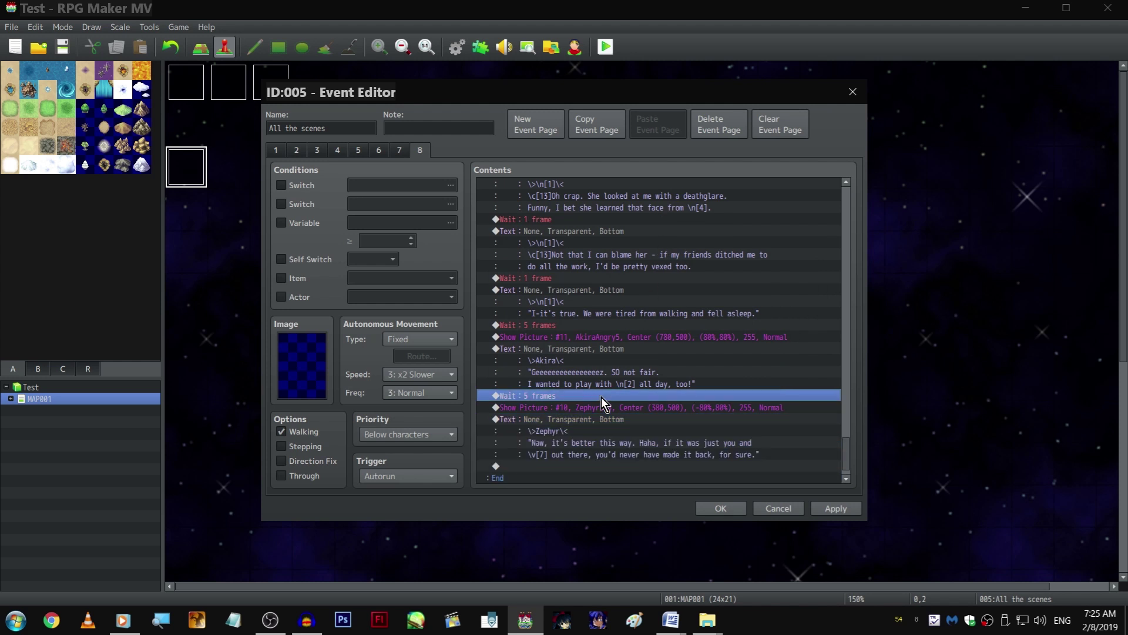
click(593, 467)
key(ctrl+v)
Append another copy of Akira's portrait-and-line pair and pick a different Akira portrait
click(620, 337)
shift+click(629, 398)
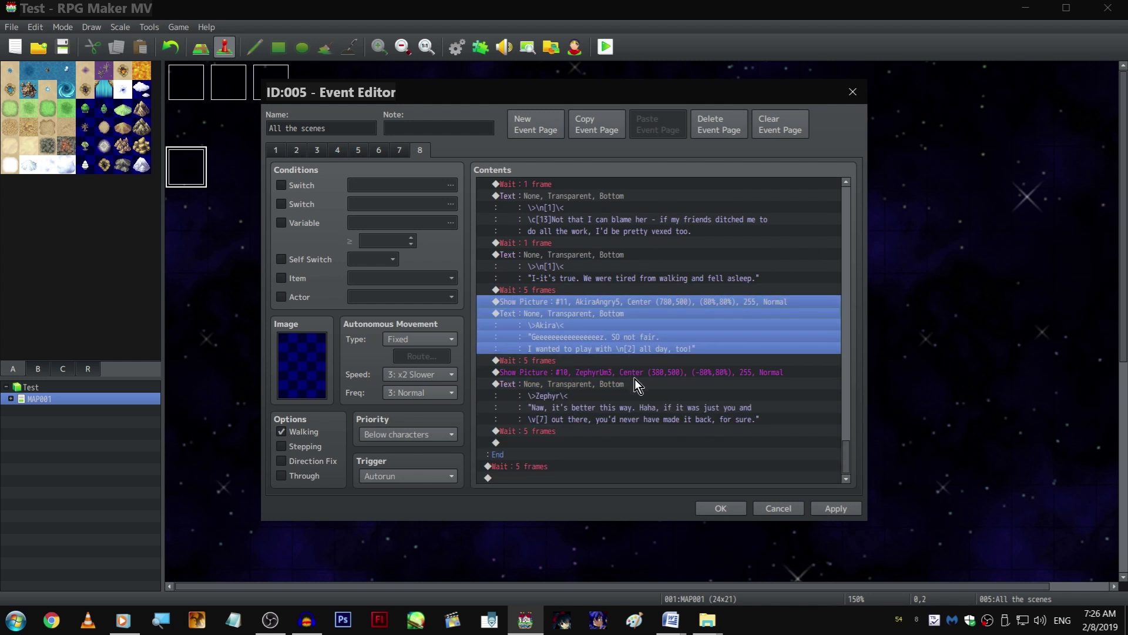
scroll(630, 398, down, 1)
click(600, 437)
key(ctrl+v)
double_click(601, 417)
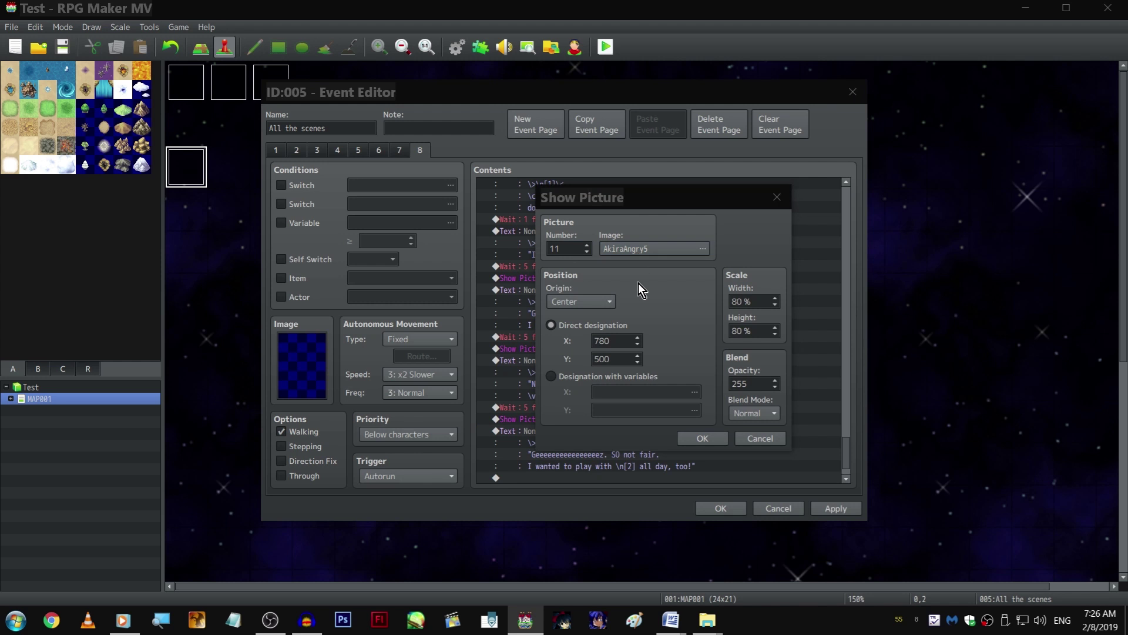
click(570, 249)
click(521, 345)
scroll(521, 349, down, 2)
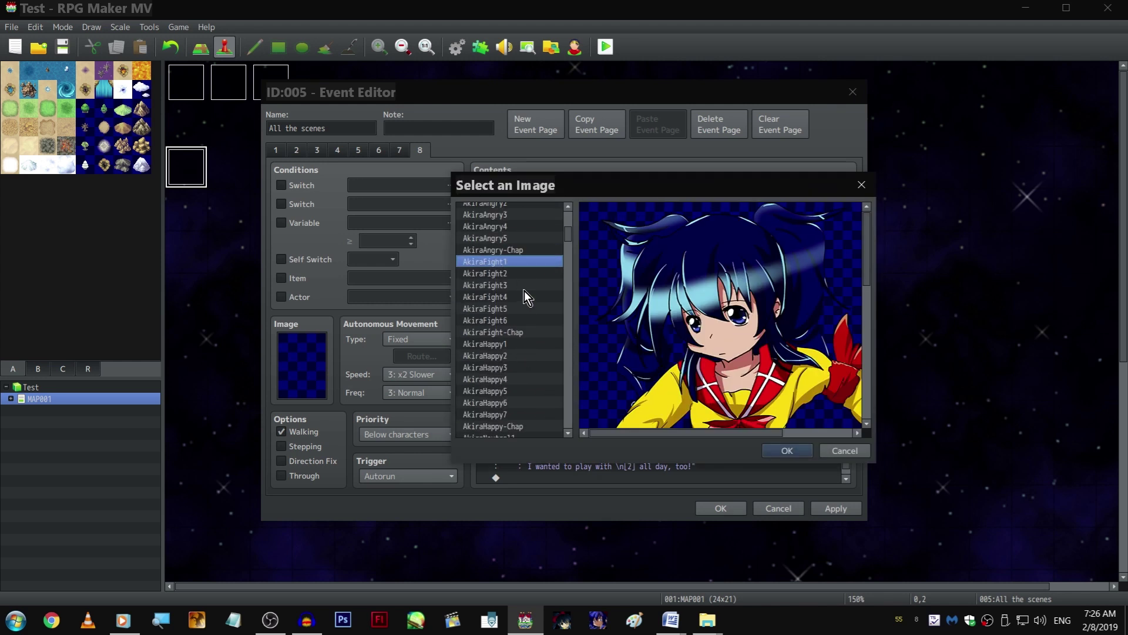
Keep AkiraFight1 and rewrite Akira's copied line to "Wha-huh? Whys that?"
key(Return)
key(Return)
double_click(577, 443)
drag(745, 312, 580, 301)
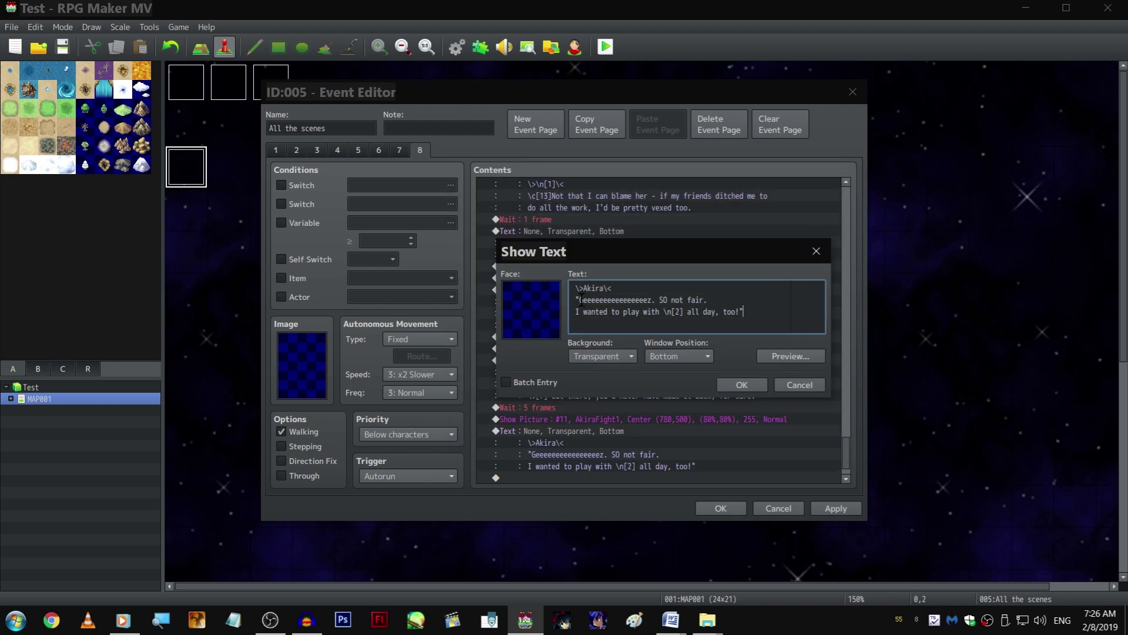
text(Wha-huh)
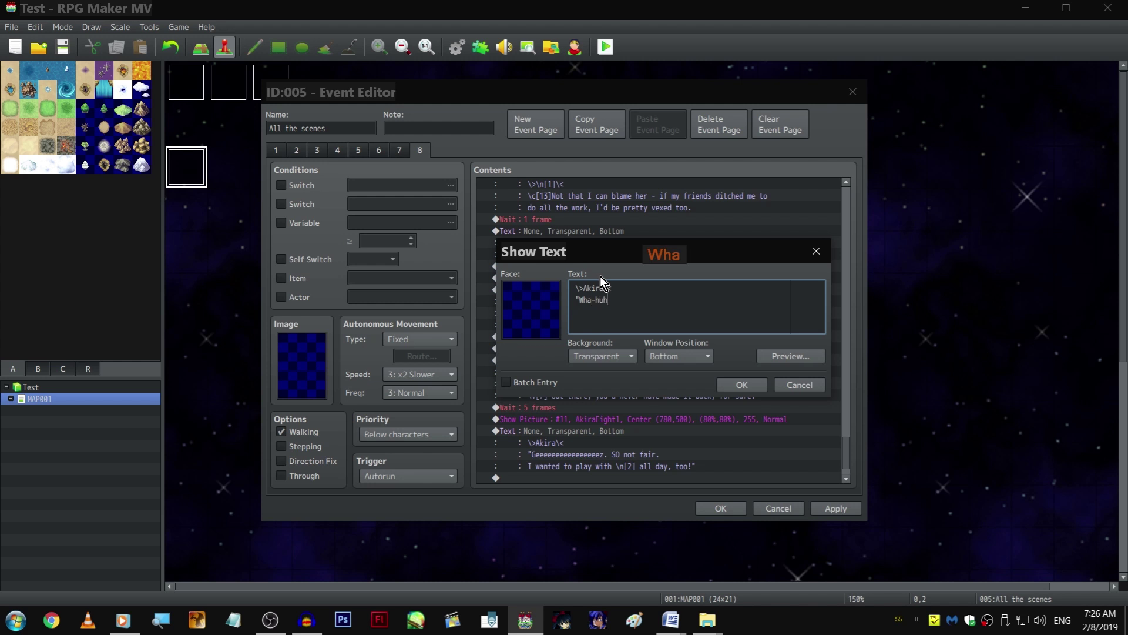
text(? Whys that?")
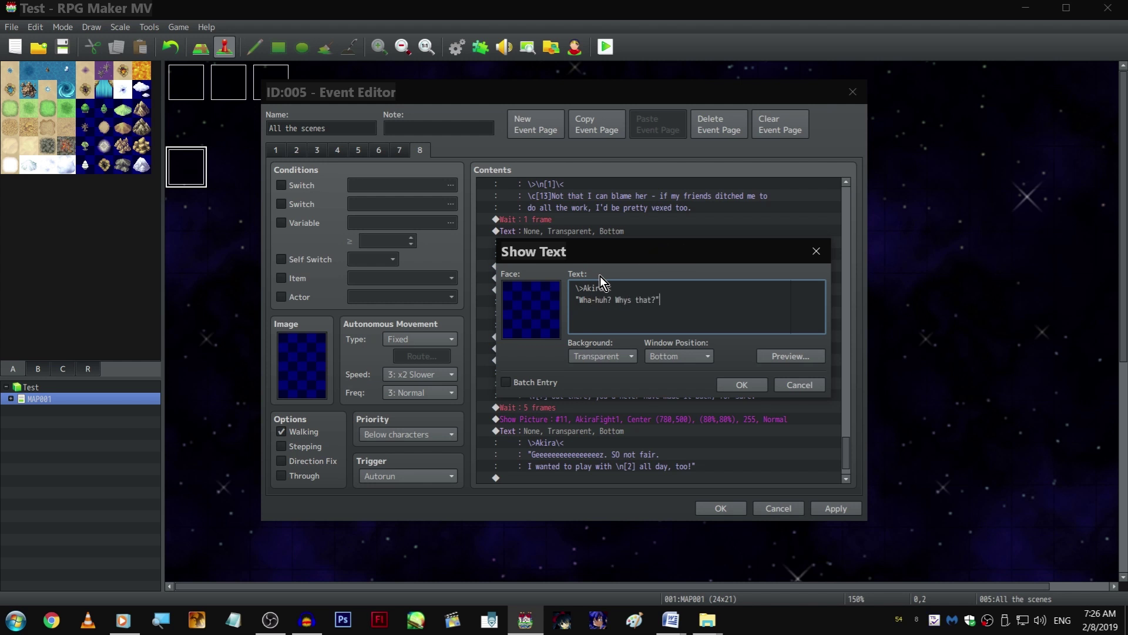
key(ctrl+Return)
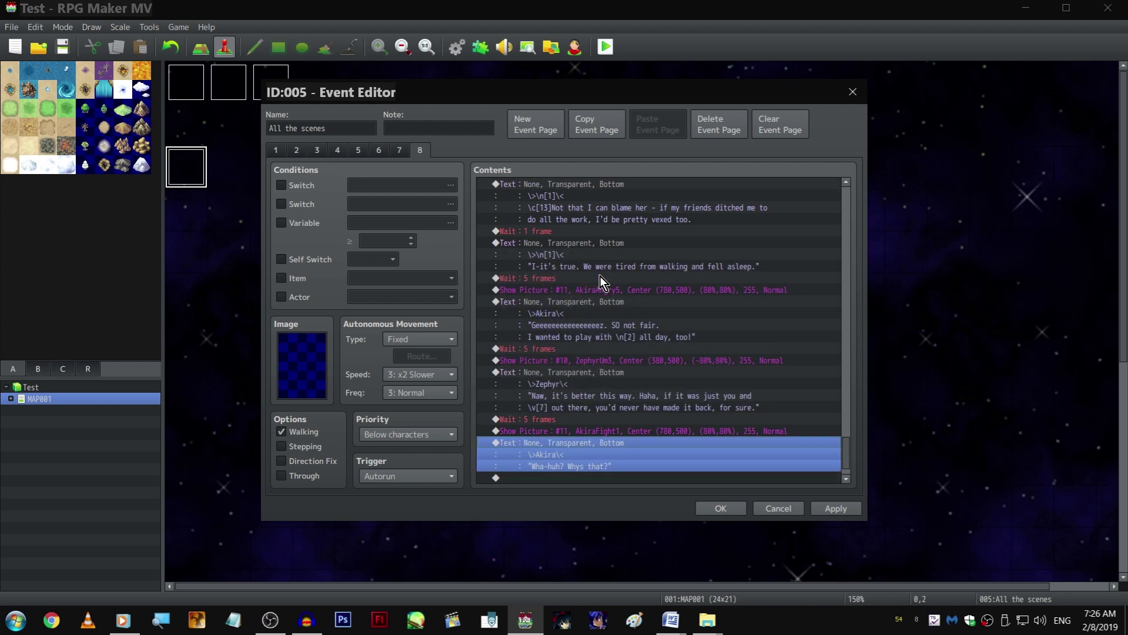
scroll(608, 300, down, 1)
Add a 5-frame wait after Akira, then duplicate Zephyr's picture-and-line block at the end
click(580, 445)
key(ctrl+v)
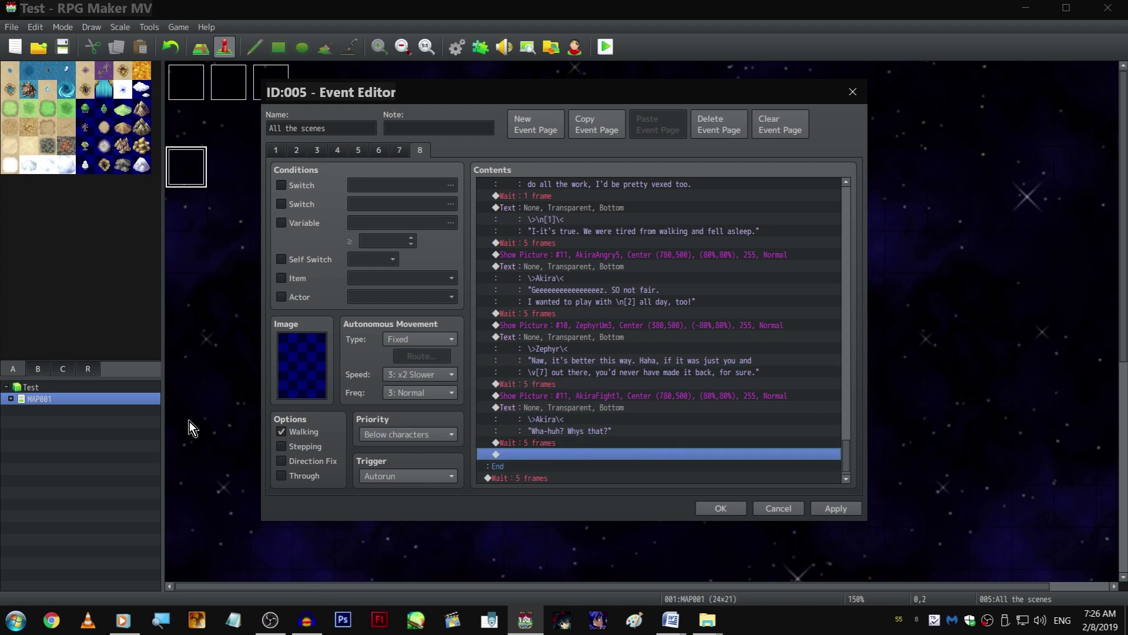
click(680, 313)
shift+click(682, 370)
key(ctrl+c)
scroll(682, 342, down, 1)
click(593, 450)
key(ctrl+v)
Change the copied Zephyr picture from ZephyrUm3 to ZephyrExplain3
click(597, 401)
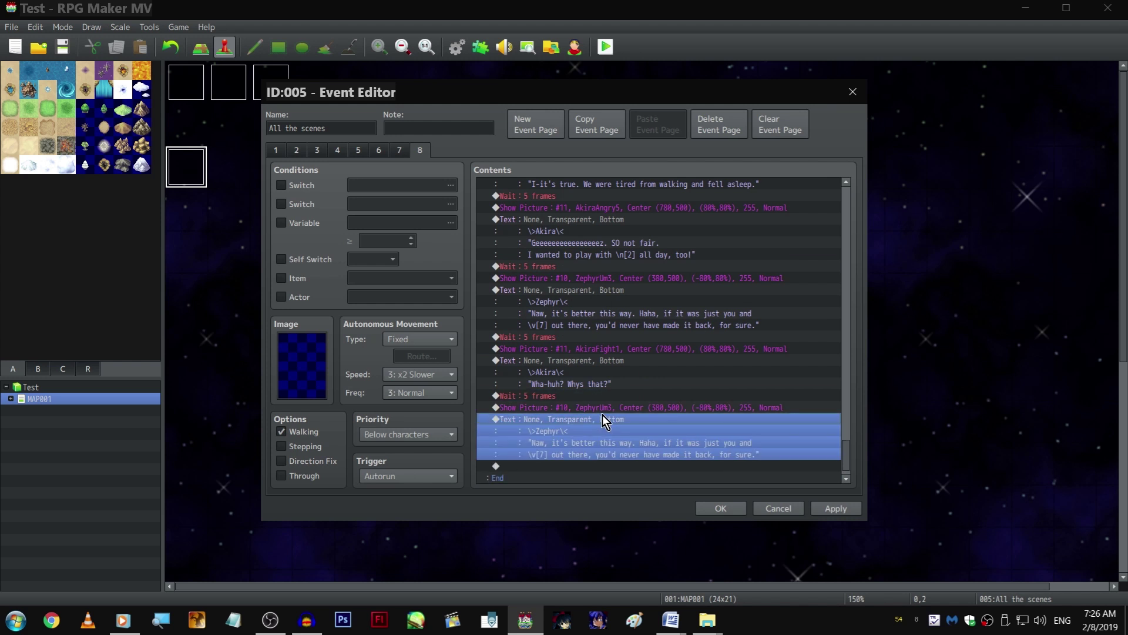
double_click(600, 416)
double_click(653, 249)
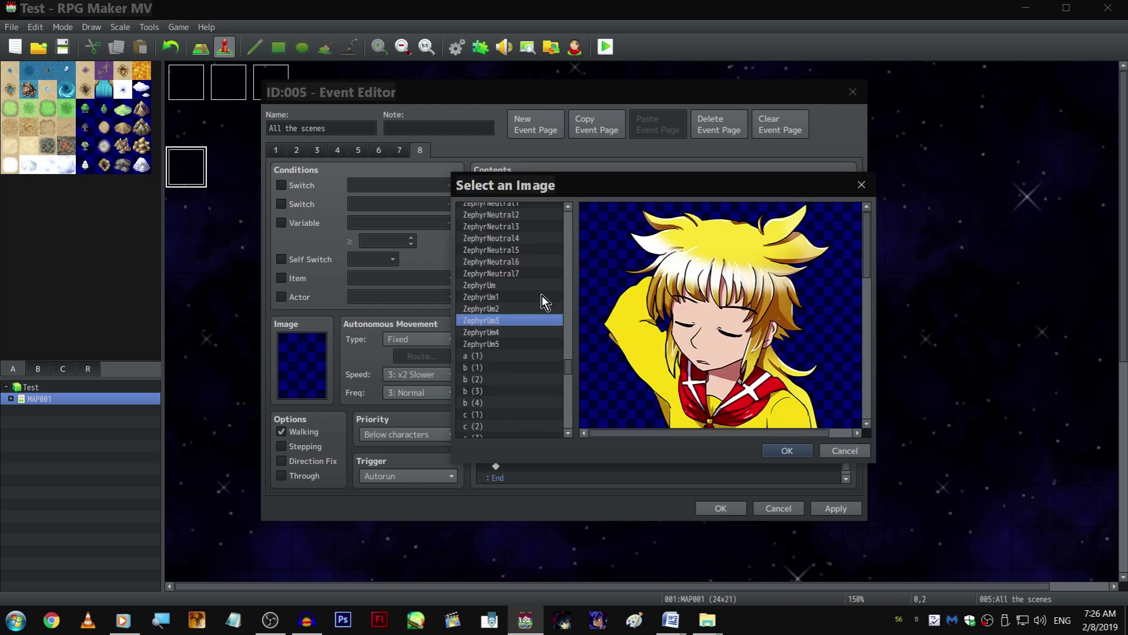
click(532, 331)
key(Up)
key(Up)
key(Up)
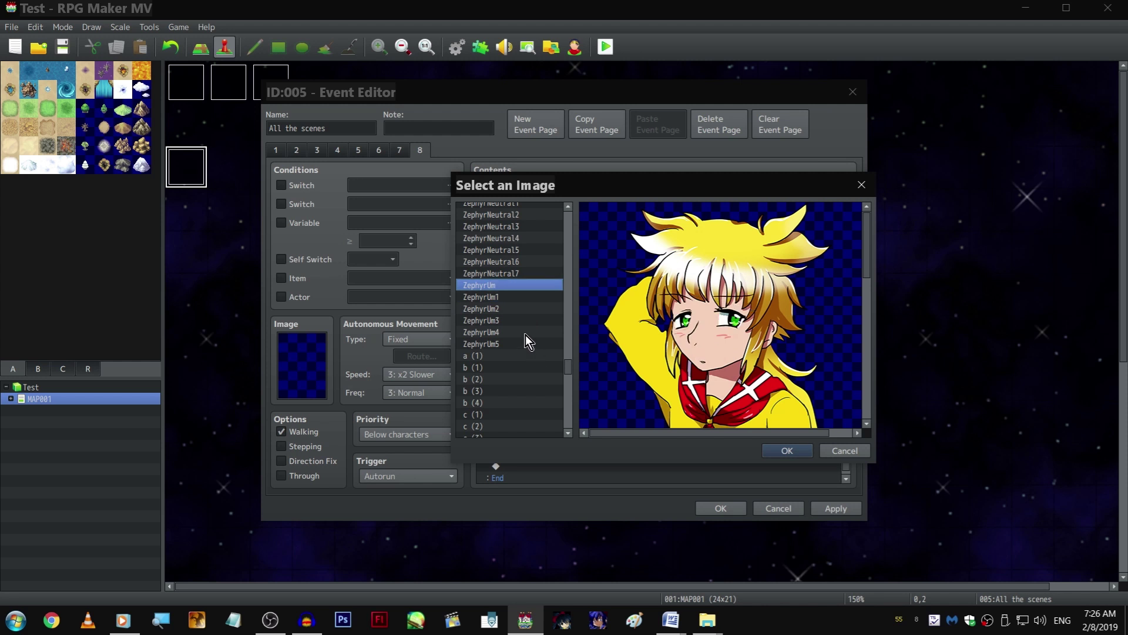
click(525, 334)
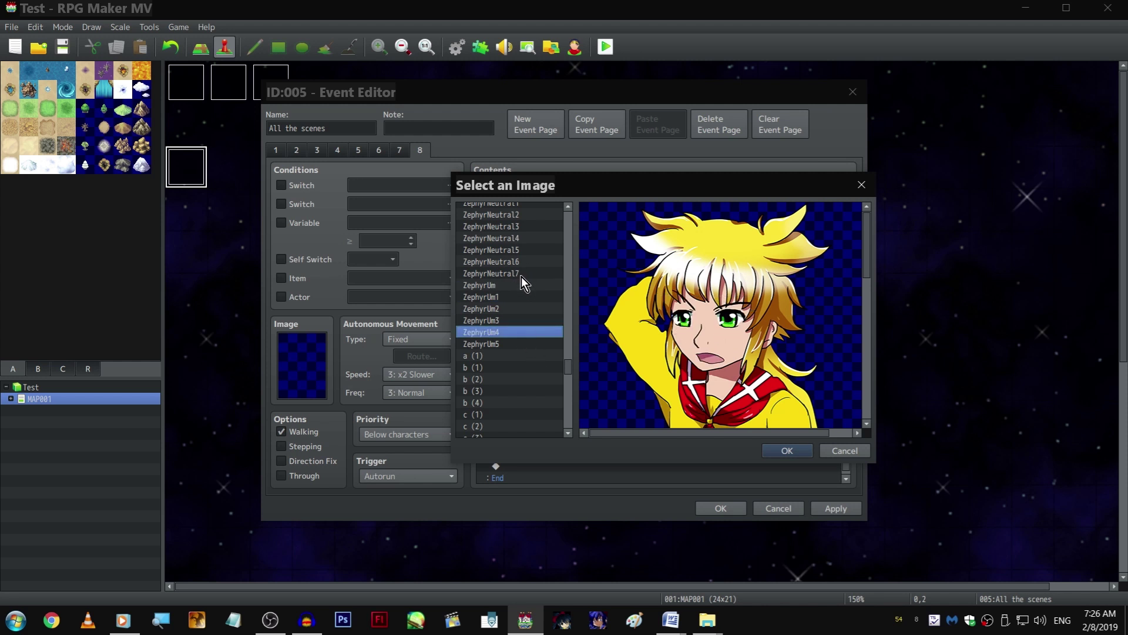
key(Down)
scroll(521, 283, up, 3)
scroll(529, 295, up, 3)
scroll(536, 296, up, 2)
click(525, 322)
double_click(524, 322)
key(Return)
Replace Zephyr's copied text with "You'd be lost, obviously. Haha. You know it's true.", fixing comma spacing
double_click(672, 432)
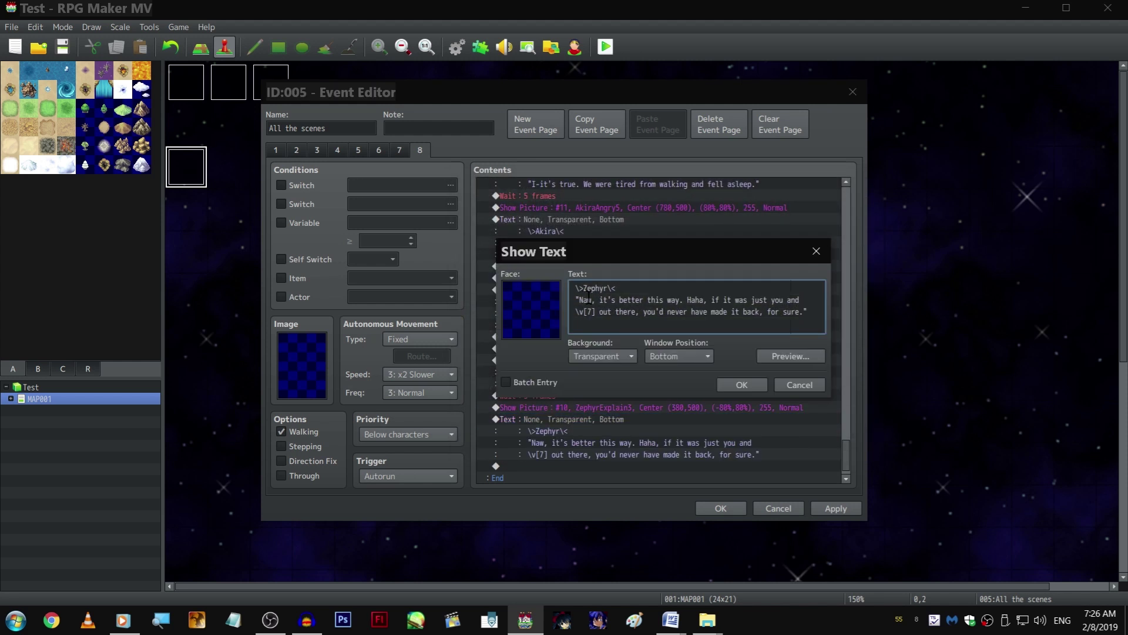
drag(808, 311, 576, 299)
text(")
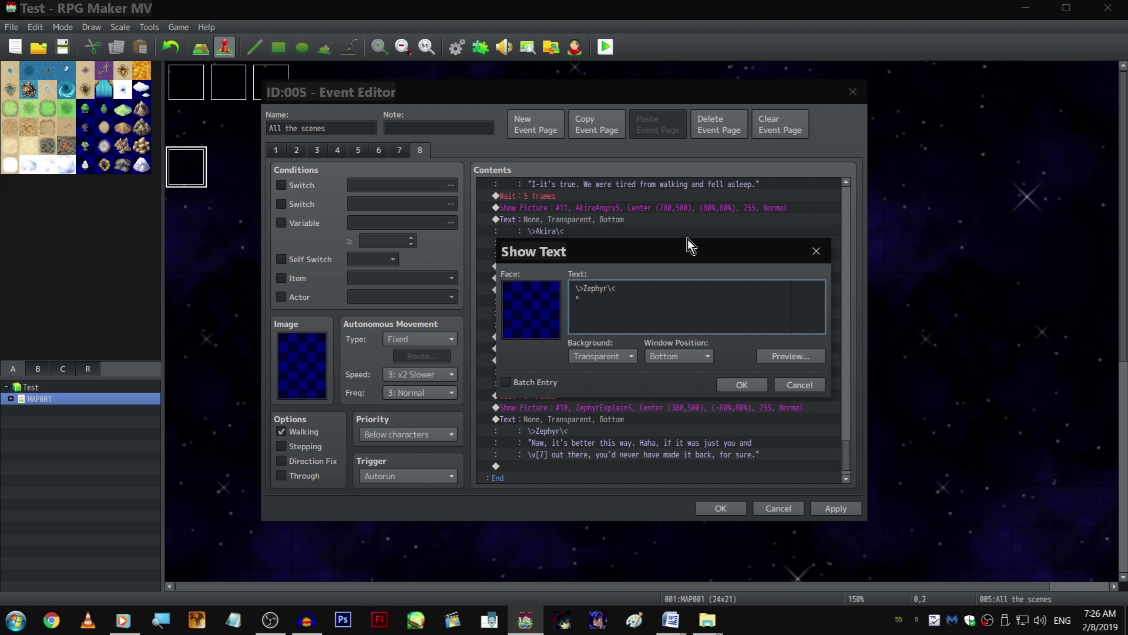
text(You'd be lost , obviously)
key(Delete)
key(Right)
key(Right)
text(Haha. You know it's true.")
key(ctrl+Return)
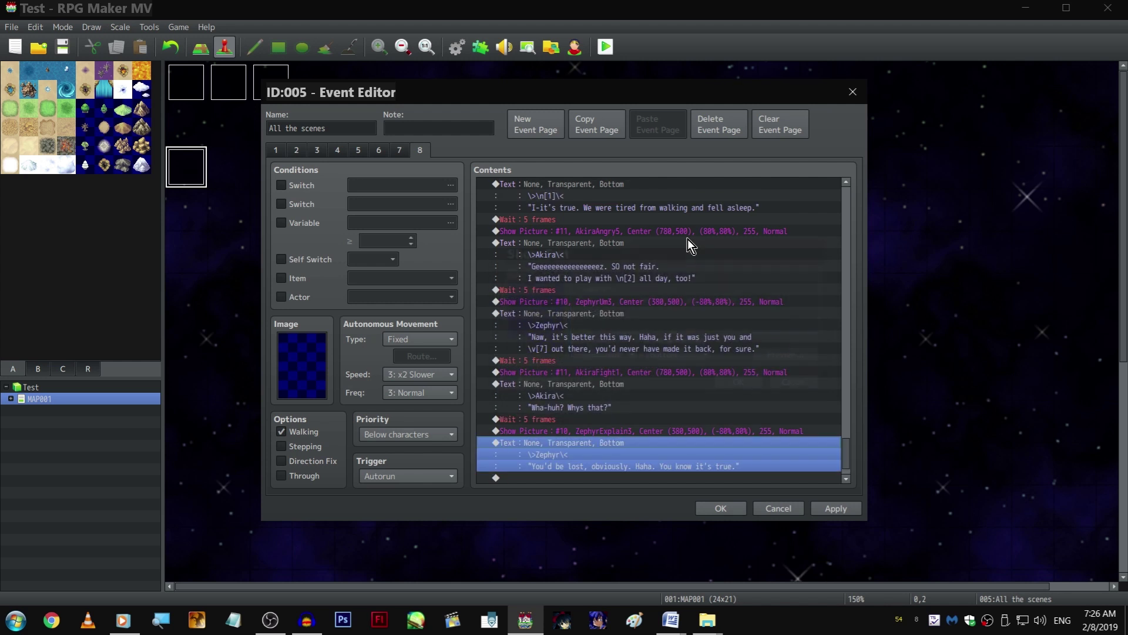
scroll(628, 326, down, 1)
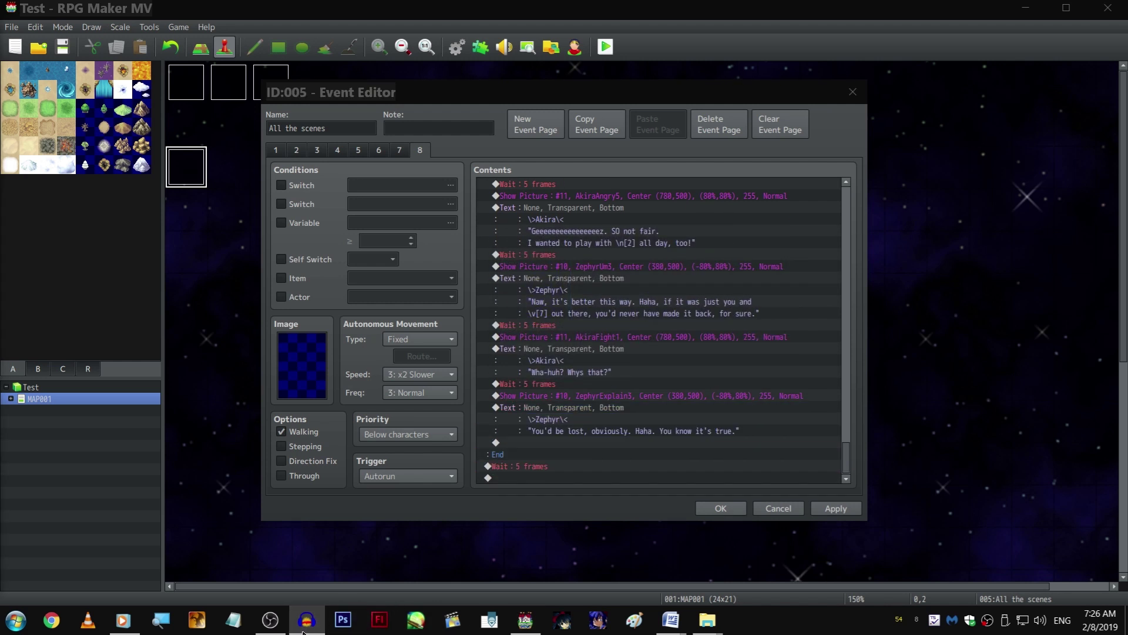
Duplicate the wait and Akira's line at the end of the list
click(622, 443)
click(602, 385)
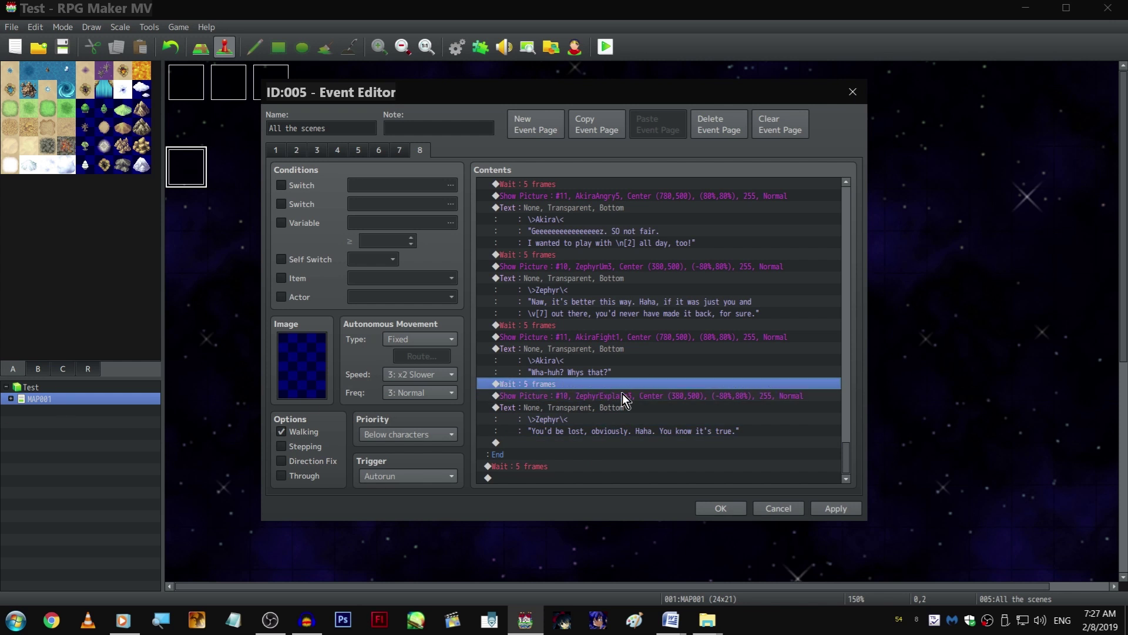
click(622, 443)
key(ctrl+v)
click(585, 350)
key(ctrl+c)
click(579, 453)
key(ctrl+v)
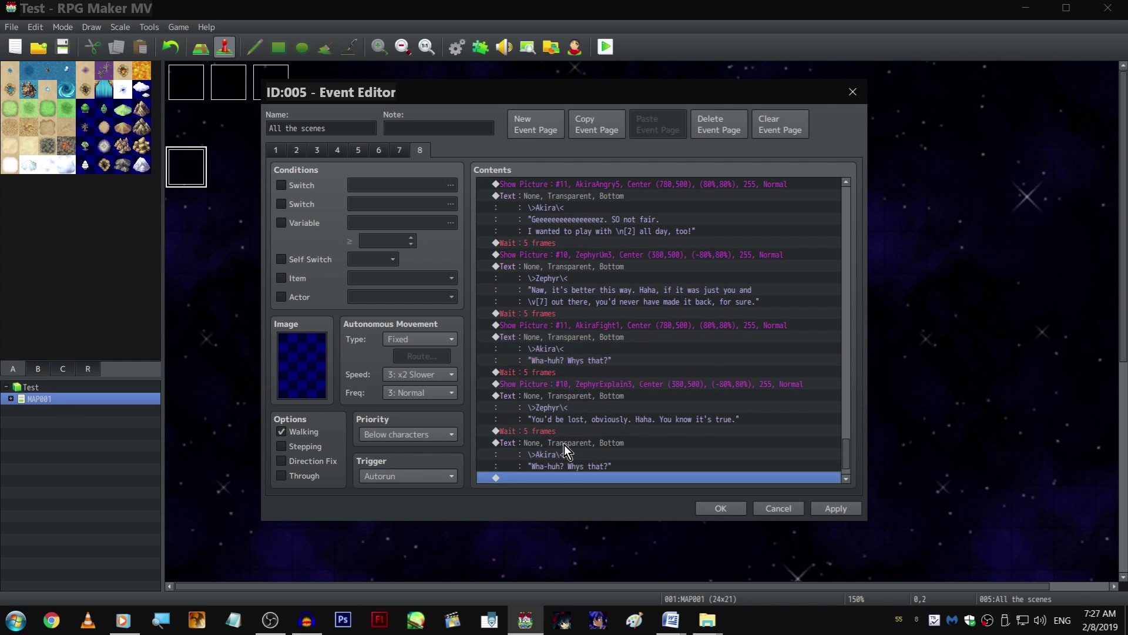
Change the pasted Akira line to "Geeeeeeeeeeeeeez!"
double_click(563, 443)
drag(581, 300, 660, 299)
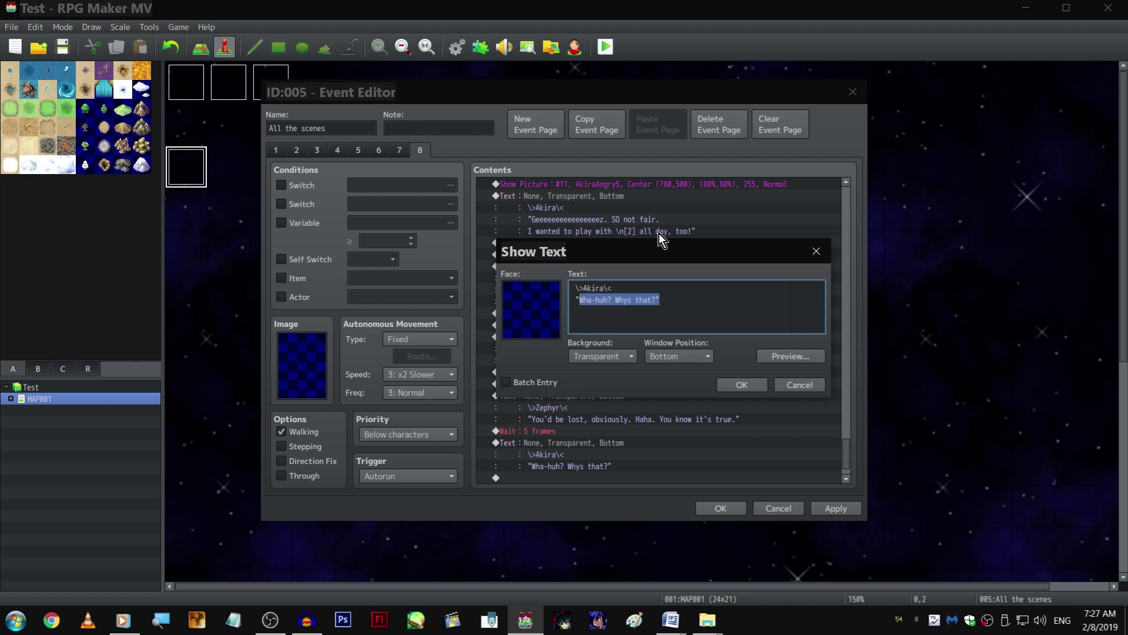
text(Geeeeeeeeeeeeeeeez)
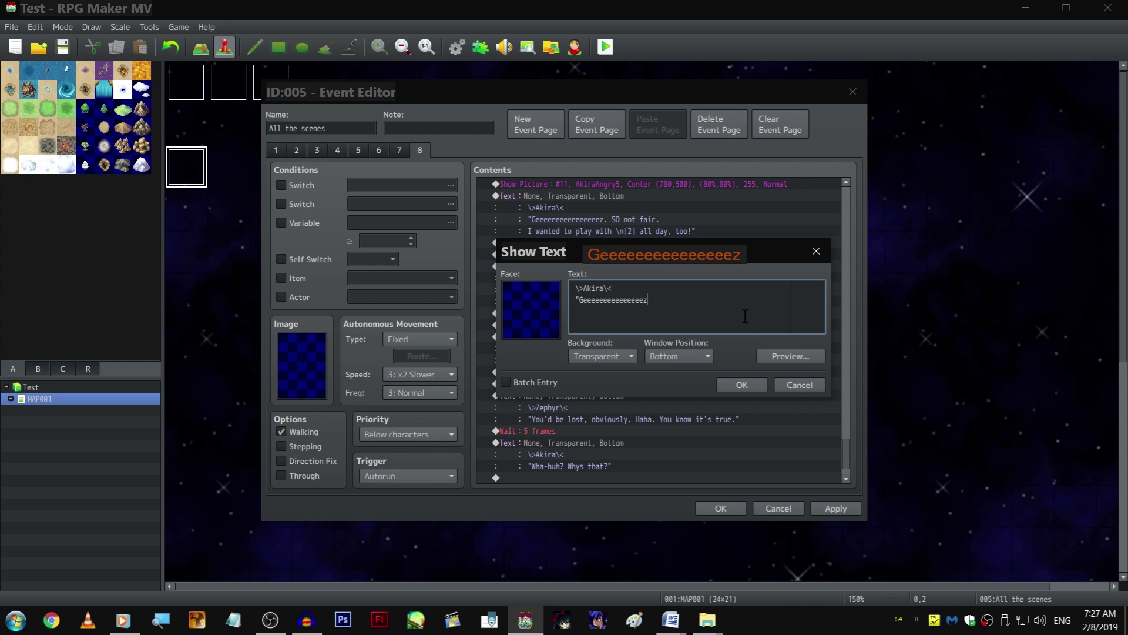
text(!")
key(ctrl+Return)
scroll(746, 317, down, 1)
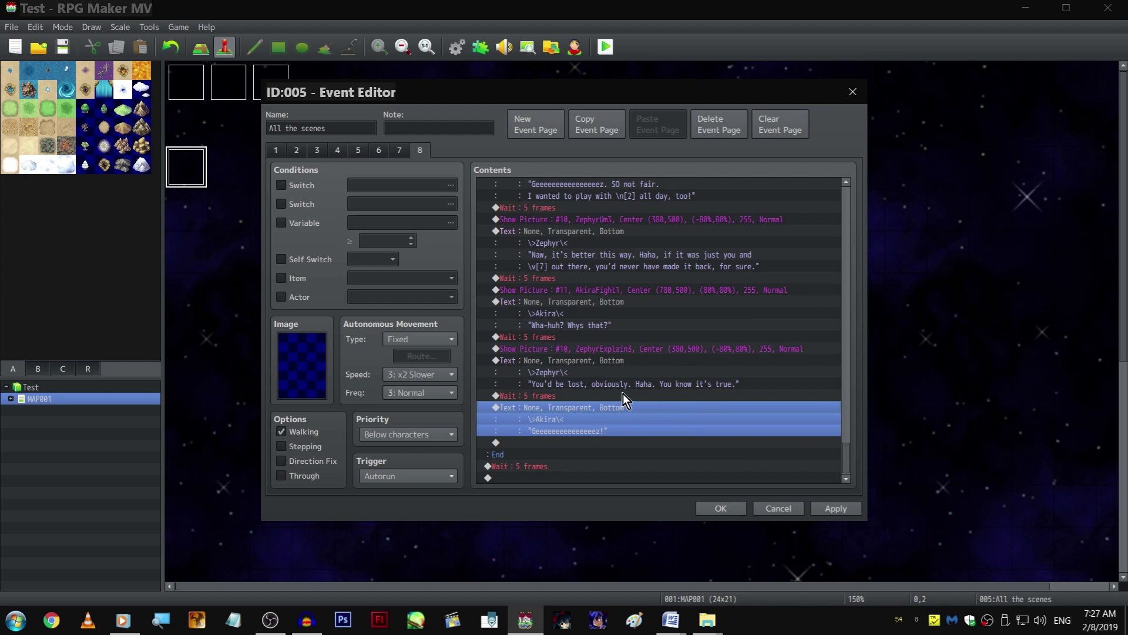
click(582, 432)
scroll(583, 396, up, 2)
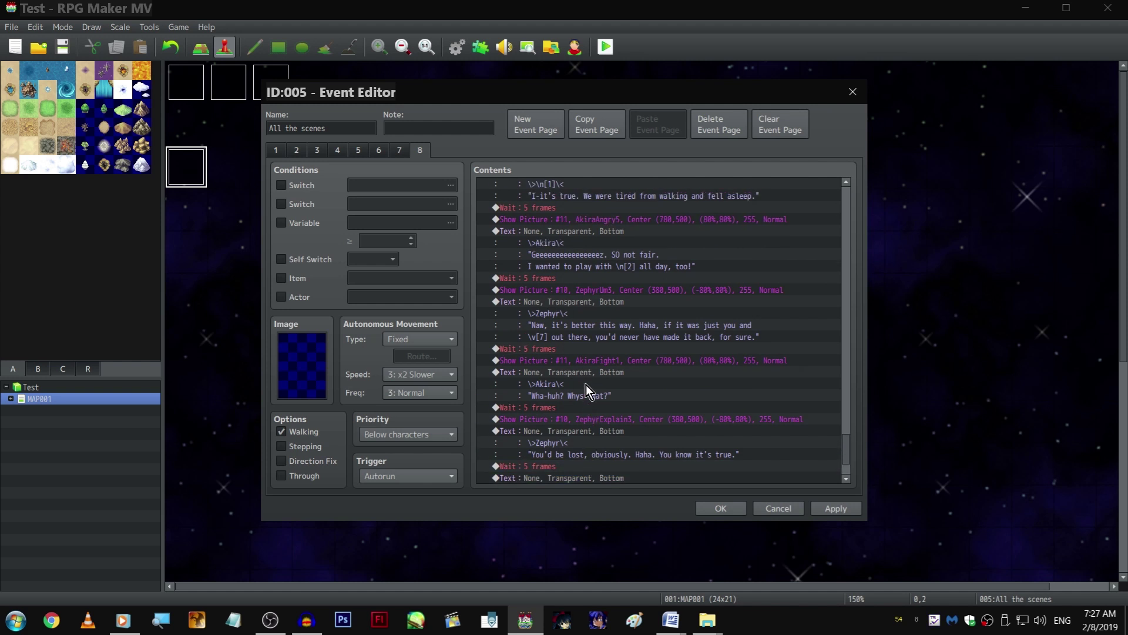
scroll(582, 352, up, 2)
scroll(583, 307, up, 1)
Copy the player's "I-it's true" line to the end and change it to \c[13]Naturally
click(586, 290)
scroll(581, 353, down, 3)
scroll(568, 414, down, 3)
click(558, 437)
key(ctrl+v)
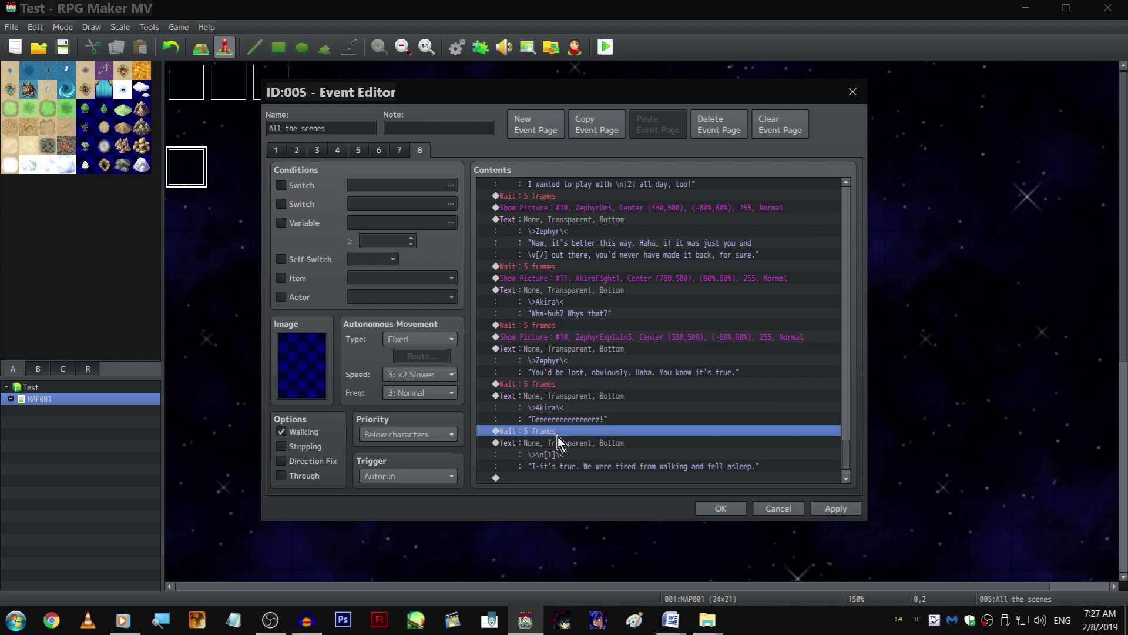
double_click(558, 442)
drag(808, 299, 584, 302)
key(BackSpace)
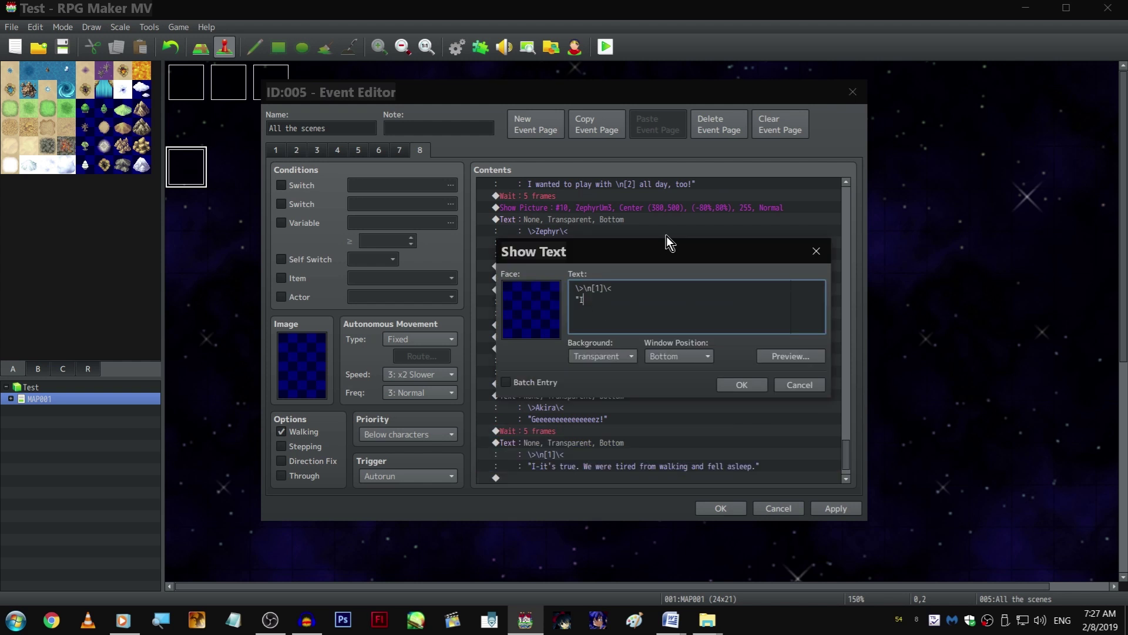
key(BackSpace)
key(BackSpace)
text(\c[13]Naturally.)
key(ctrl+Return)
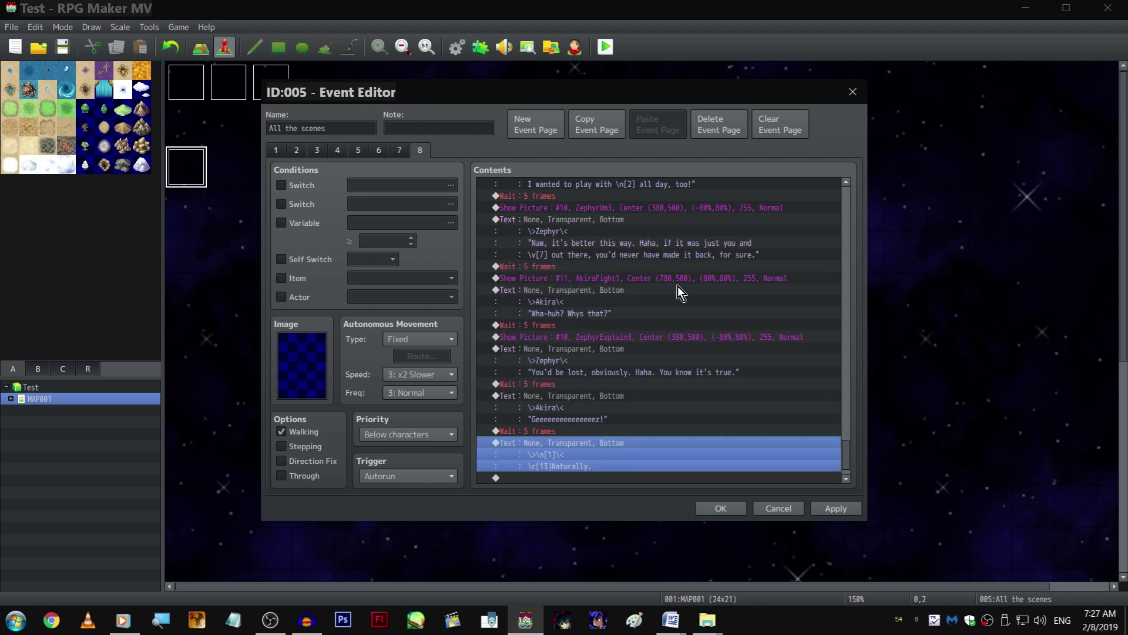
scroll(680, 292, down, 1)
click(625, 479)
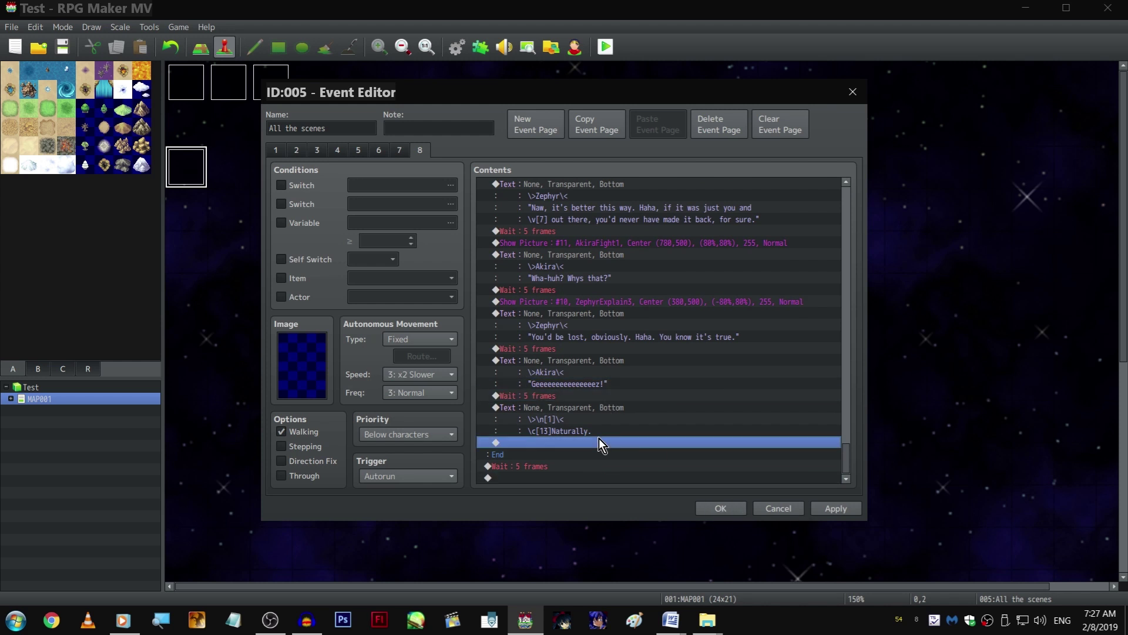
Apply the page 8 edits, save the project, and reopen event 005 on page 8
click(721, 508)
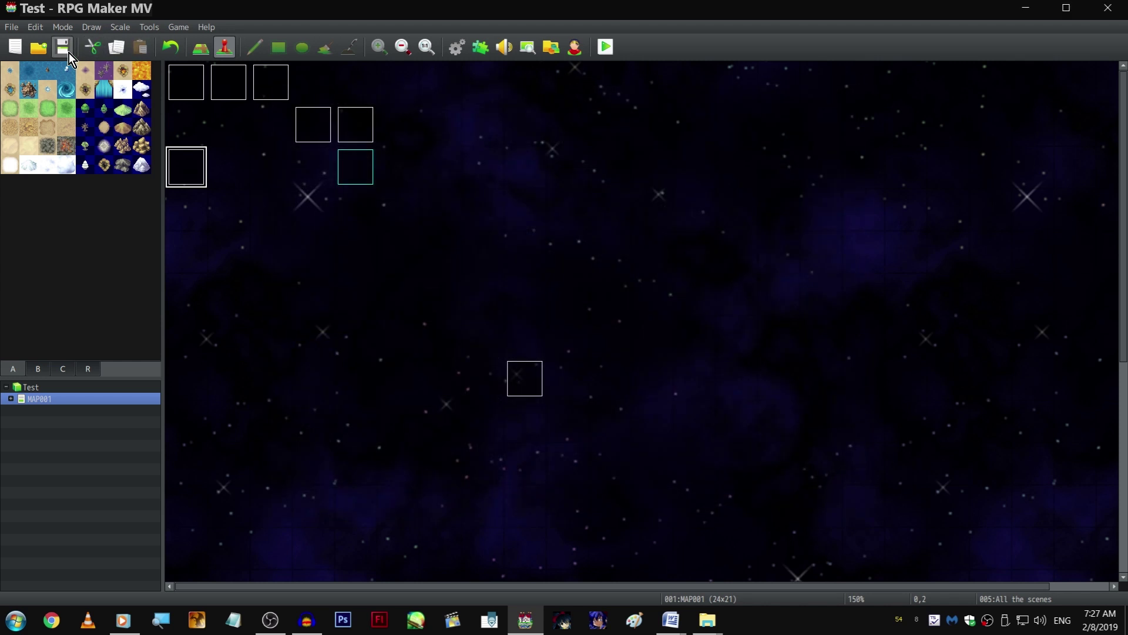
click(63, 48)
key(Return)
click(420, 151)
scroll(661, 327, down, 10)
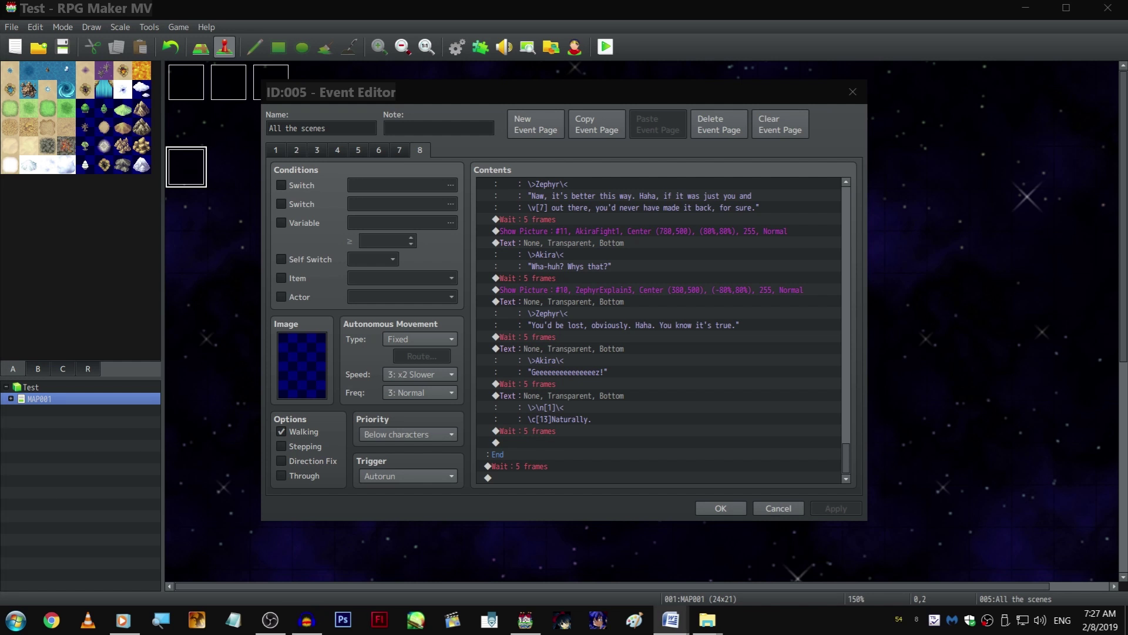
Rewrite the "Naturally." narration as the two-line bickering, three-thousand-years monologue in \c[13]
click(584, 396)
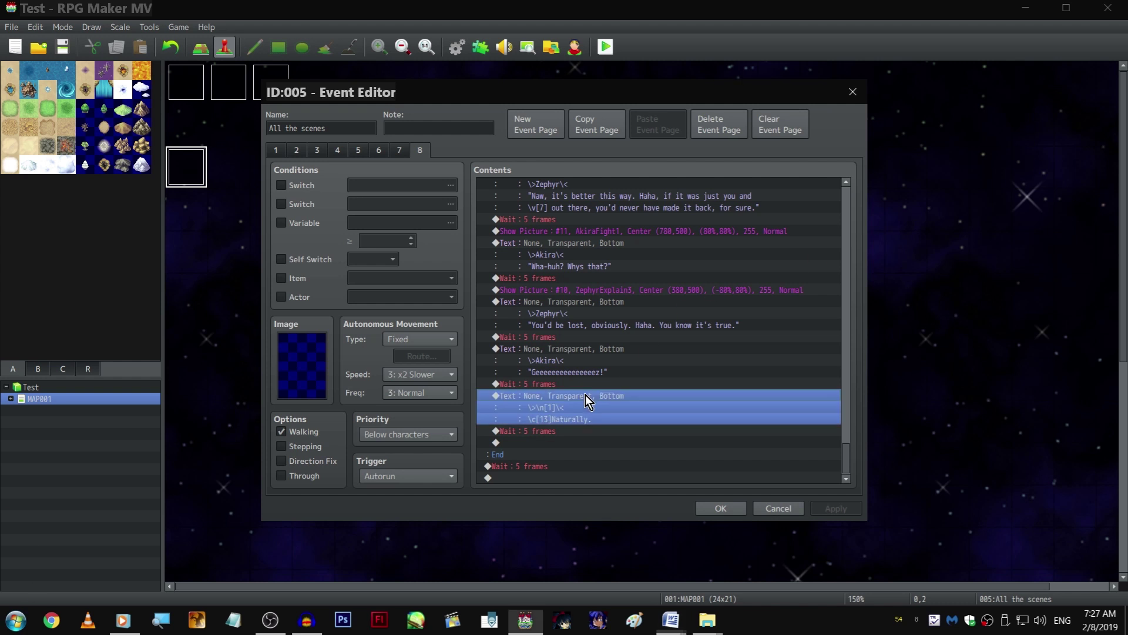
double_click(566, 452)
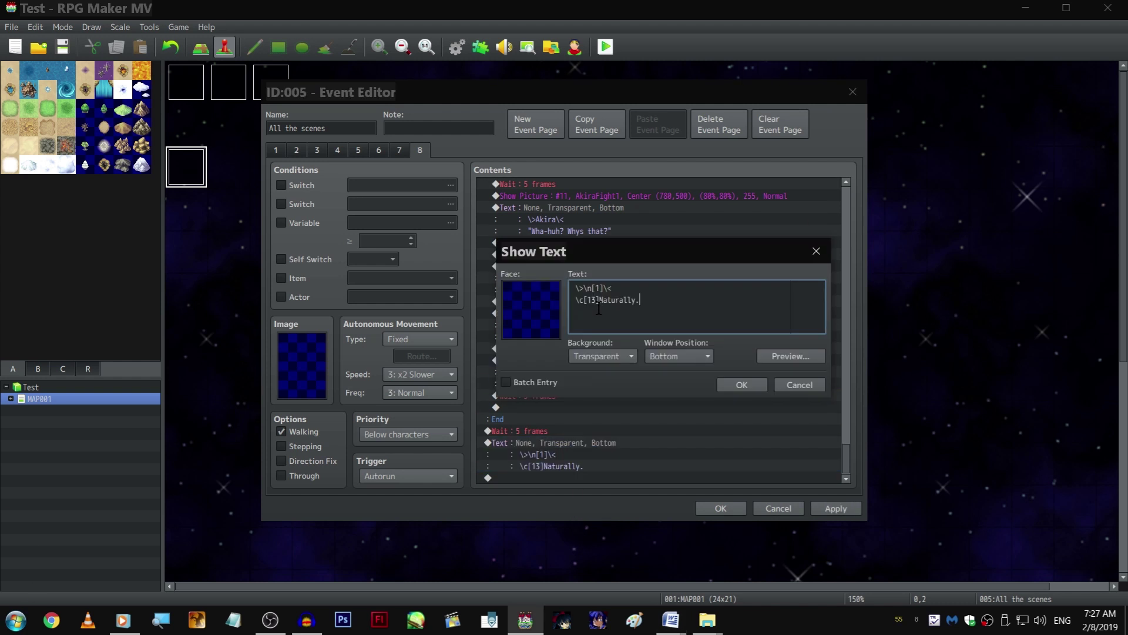
double_click(618, 299)
key(shift+Right)
text(Ah, this bic)
text(kering)
text( We've ss)
key(BackSpace)
text(pent so little )
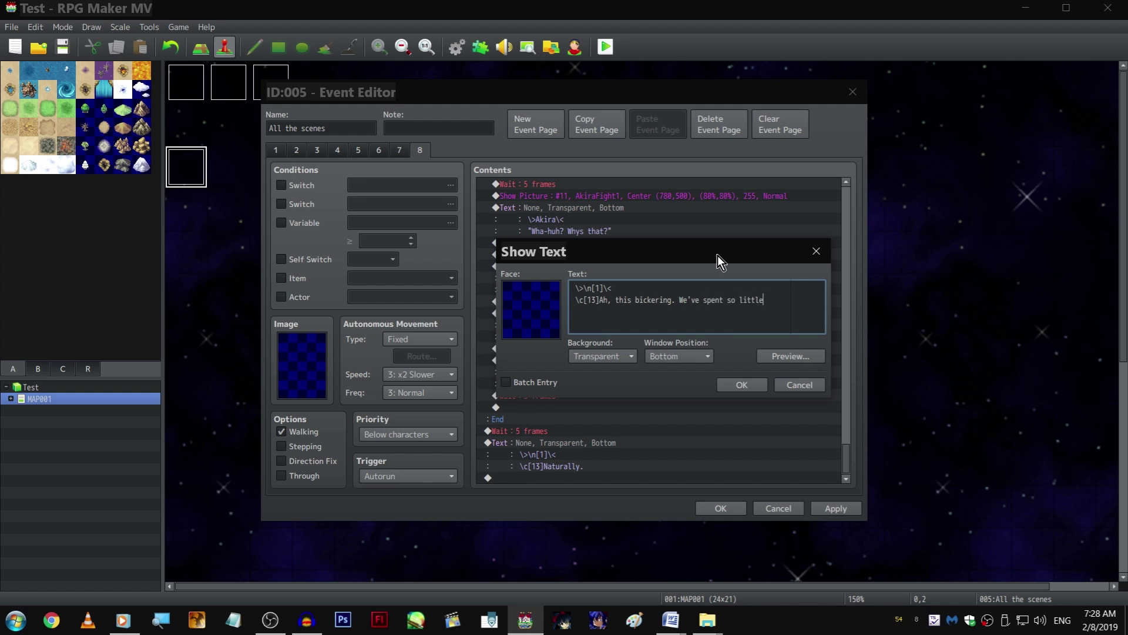
text(time together,)
key(Return)
text(but I feel )
text(like it's alre)
text(ady been)
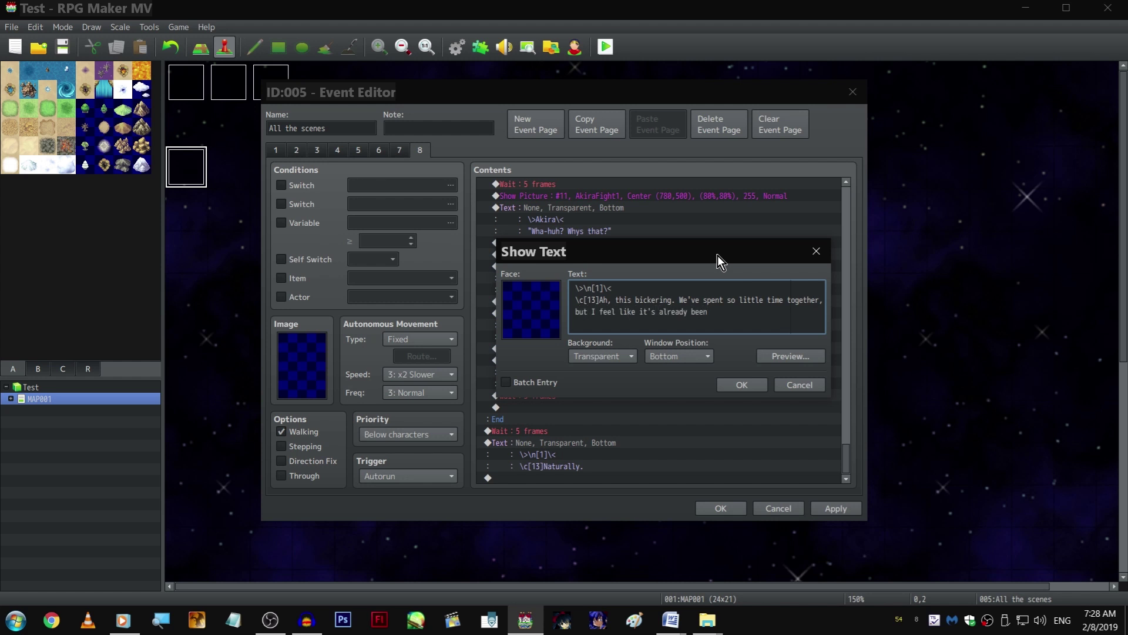
text( three-thousand years.)
key(ctrl+Return)
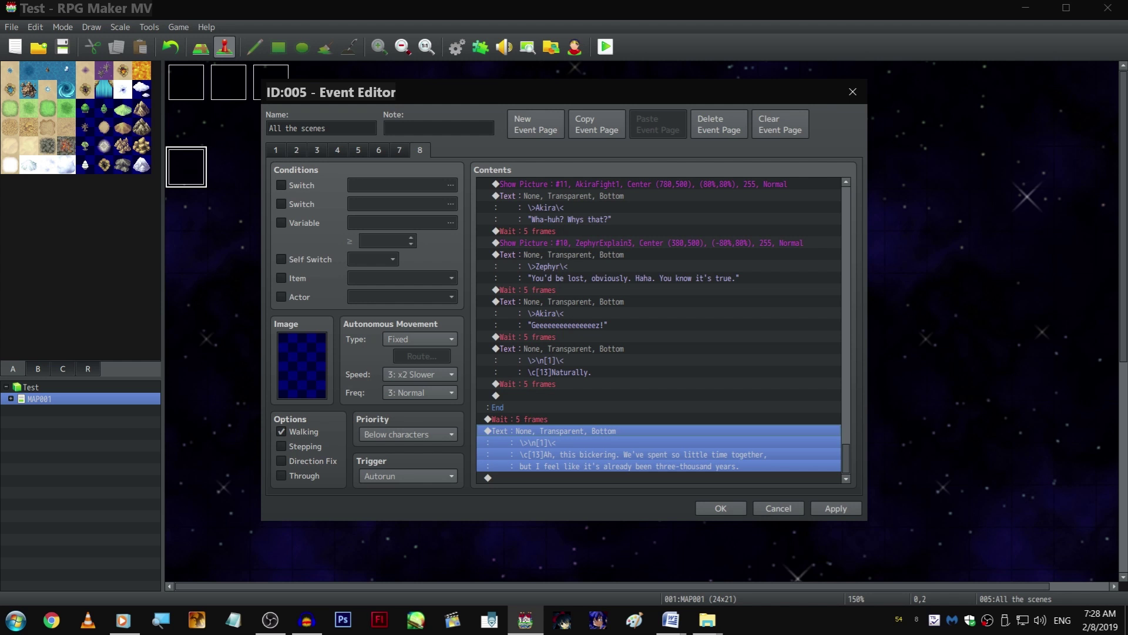
Delete the stray empty row and duplicate Zephyr's picture and line at the end
click(622, 419)
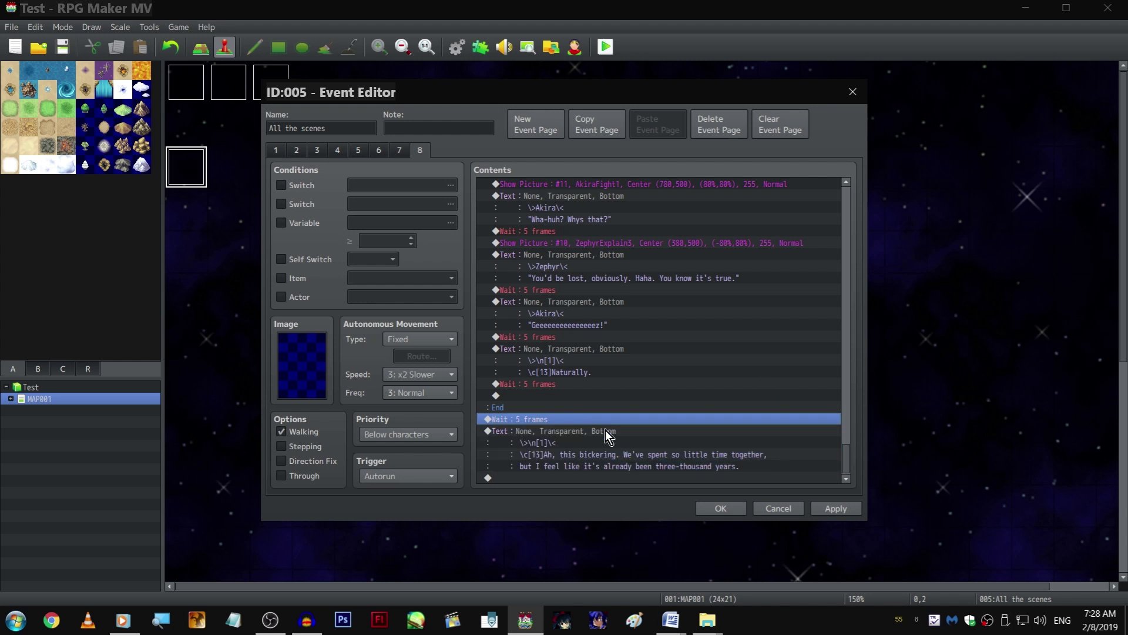
click(634, 478)
key(Delete)
click(638, 316)
key(ctrl+c)
scroll(632, 389, down, 3)
click(616, 478)
key(ctrl+v)
Set the pasted Zephyr picture to ZephyrNeutral7
double_click(605, 432)
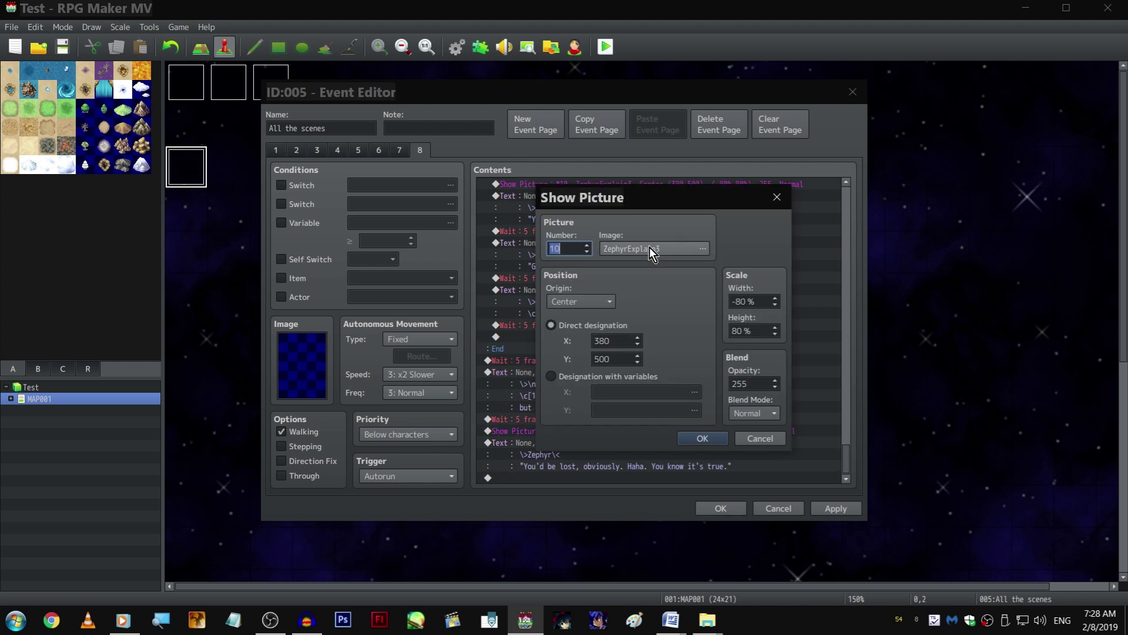
double_click(648, 247)
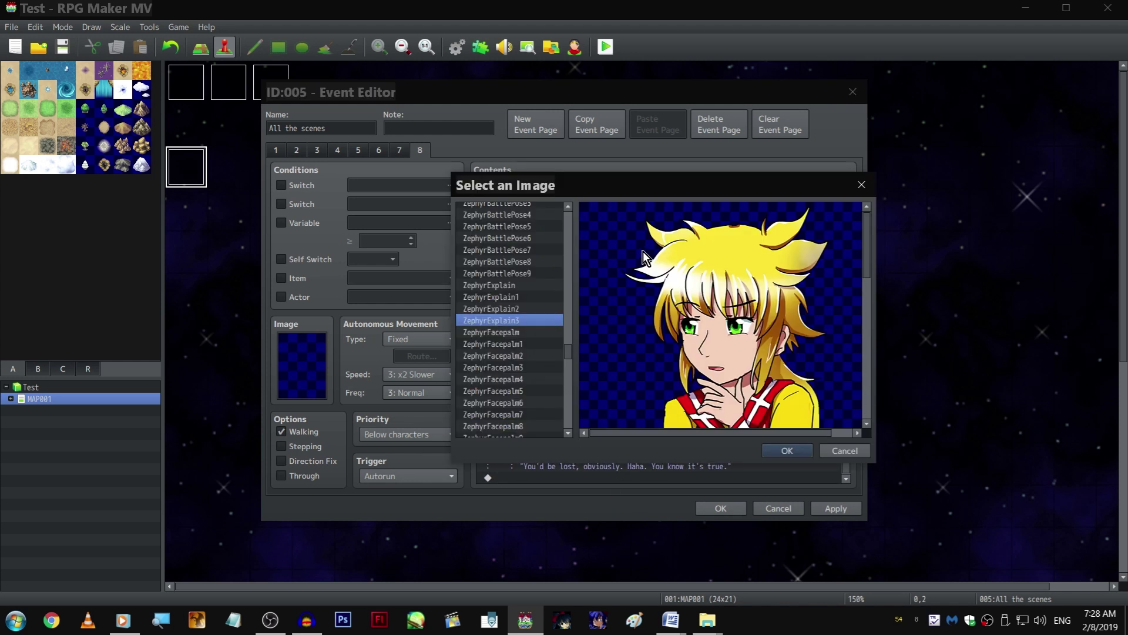
scroll(546, 335, down, 3)
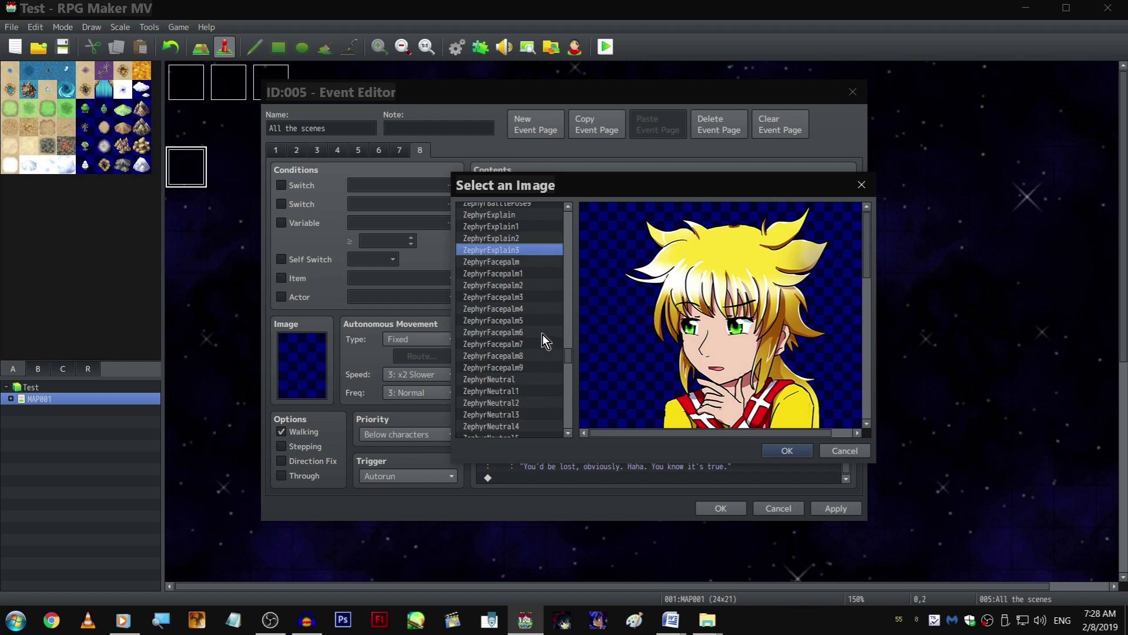
scroll(541, 348, down, 2)
scroll(542, 335, down, 2)
click(535, 368)
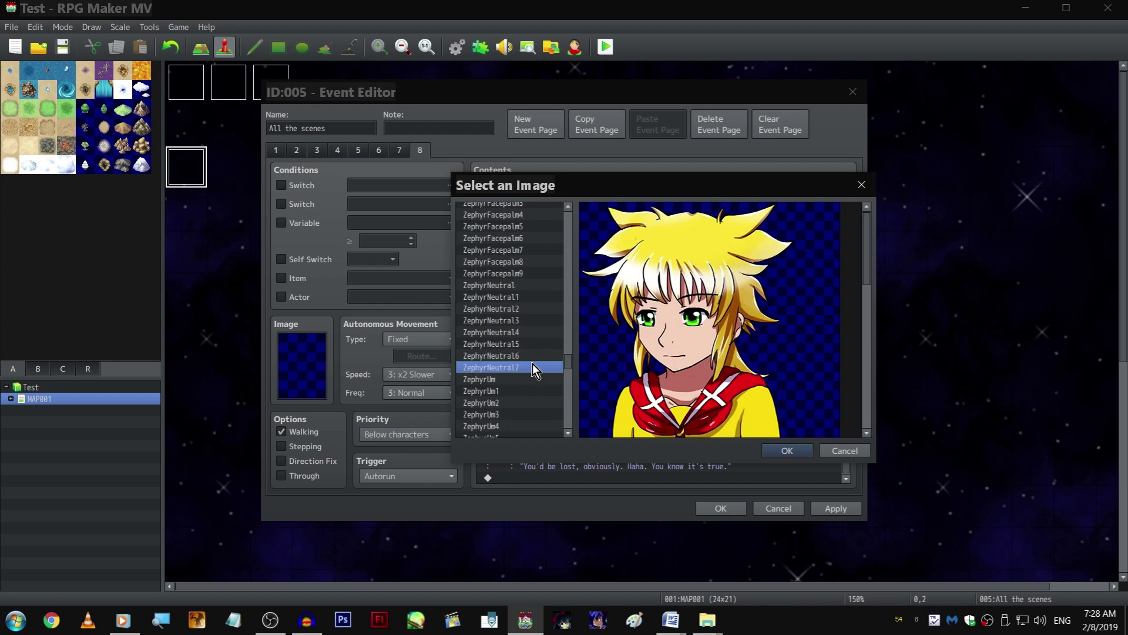
double_click(532, 365)
click(709, 437)
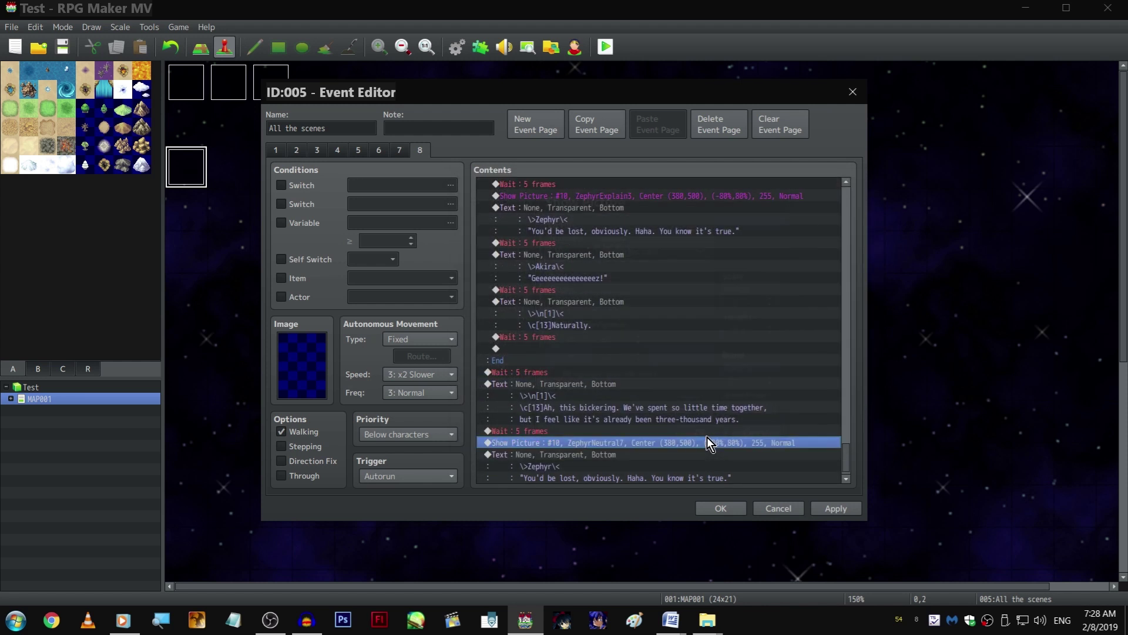
scroll(689, 406, down, 1)
Change Zephyr's pasted line to "So, \v[7]? Did you have a fun first day?"
double_click(648, 442)
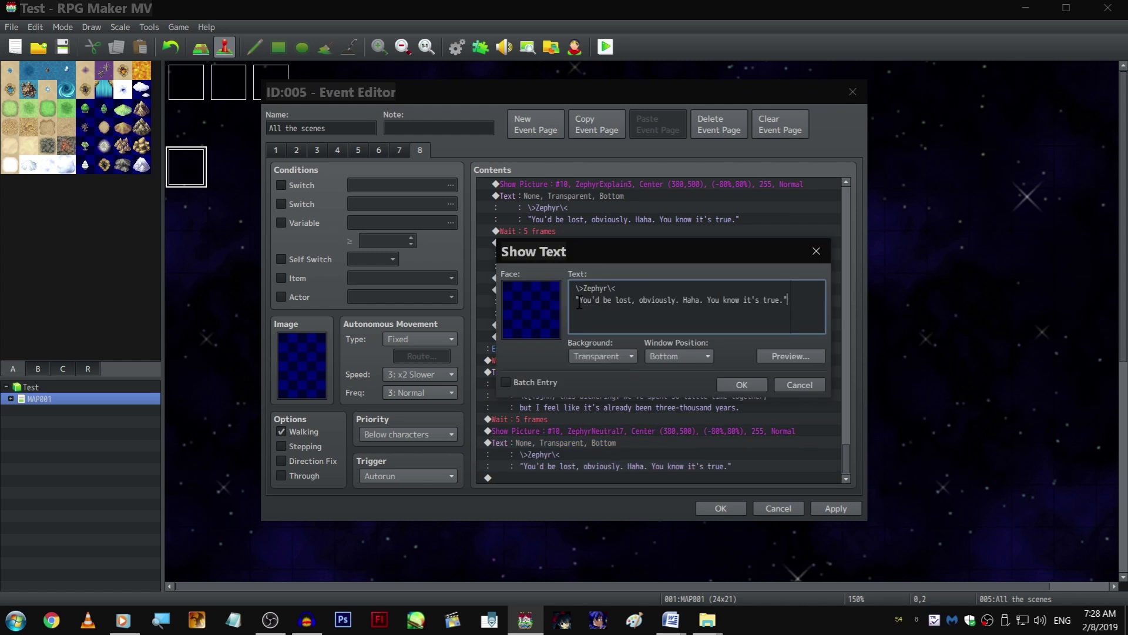
key(shift+Home)
text("So \v[)
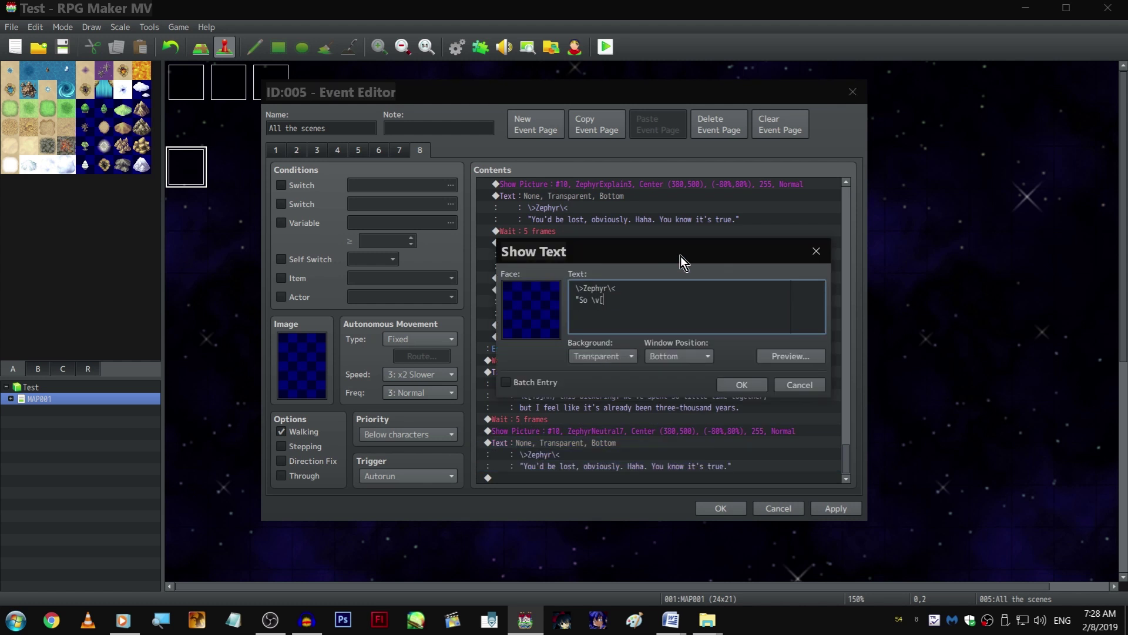
text(7)
key(BackSpace)
text(?)
click(591, 300)
text(,)
text( Did you have a)
text( fun first day?)
key(ctrl+Return)
scroll(670, 309, down, 3)
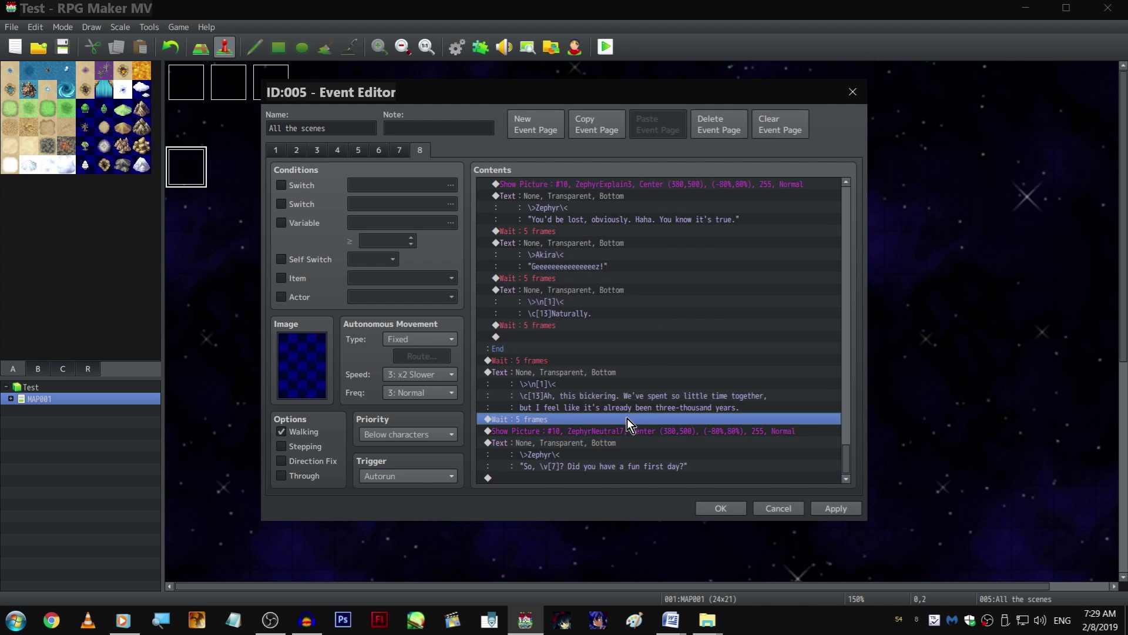
scroll(617, 415, up, 4)
scroll(641, 333, up, 2)
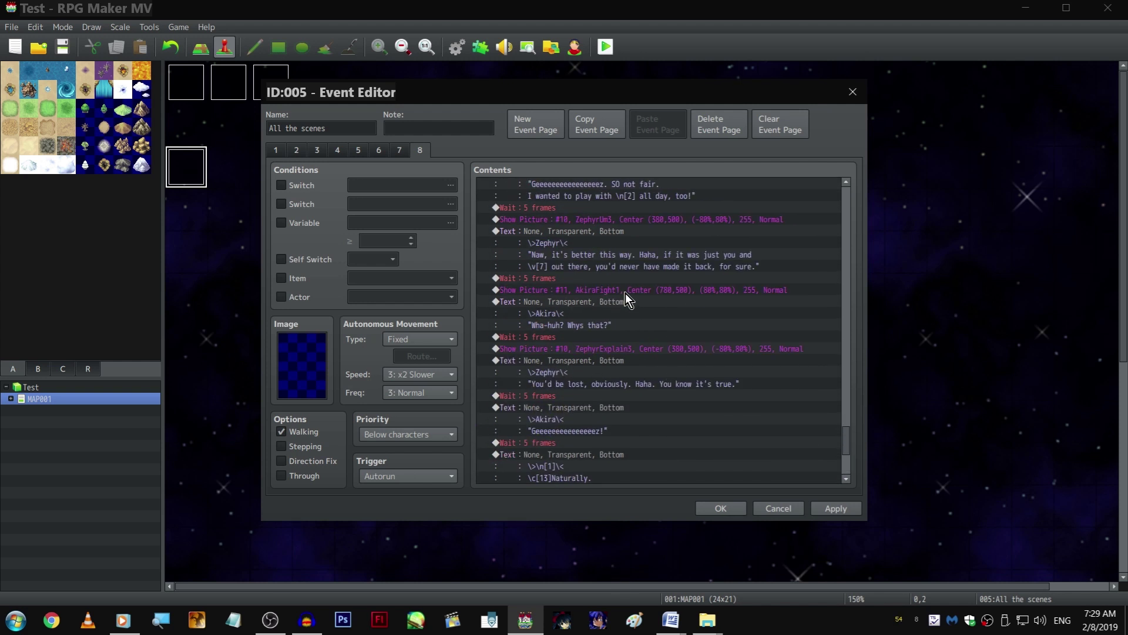
scroll(620, 304, down, 4)
Paste Akira's picture-and-line block and set its picture to AkiraHappy3
click(568, 479)
key(ctrl+v)
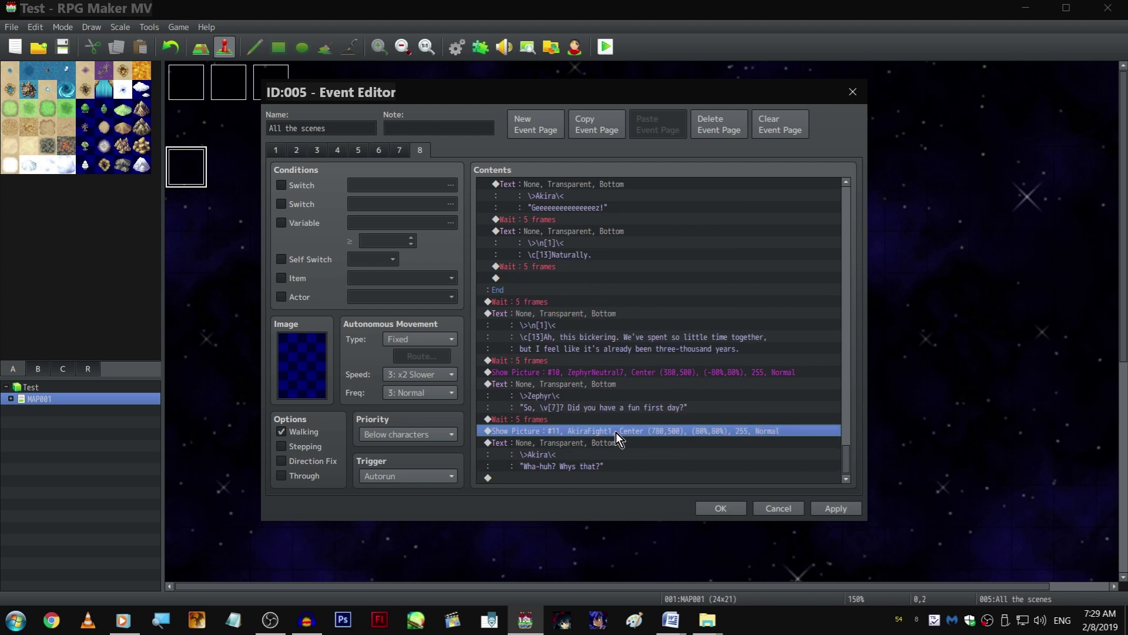
double_click(616, 432)
scroll(521, 318, down, 2)
click(485, 273)
click(485, 297)
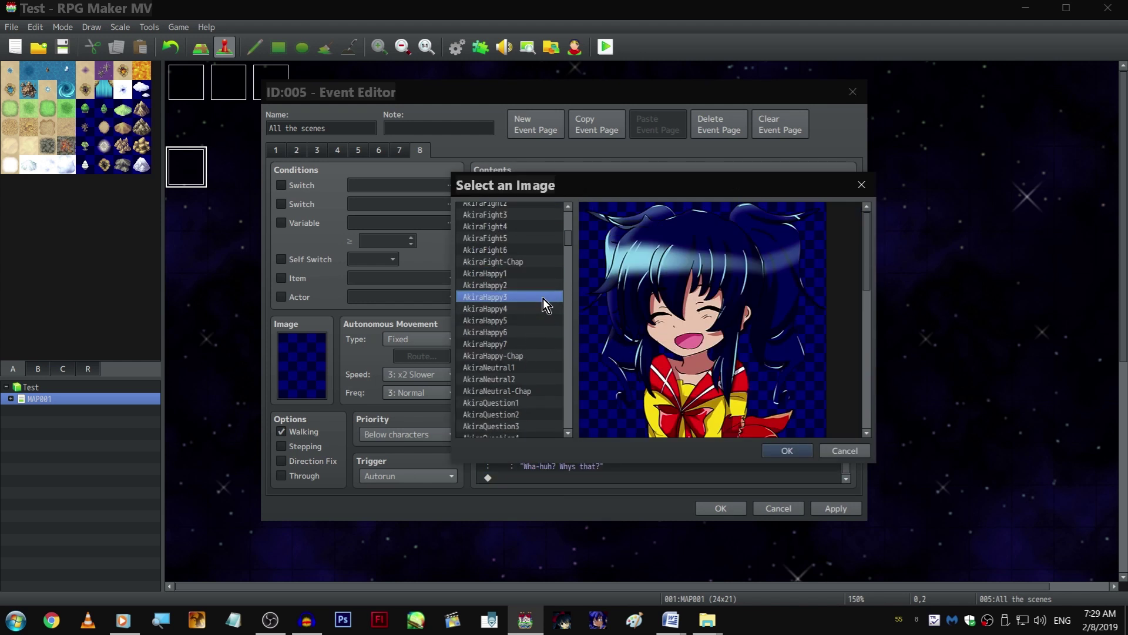
double_click(485, 297)
click(702, 438)
Rewrite the pasted Akira line as "I wanna know, too!"
double_click(638, 465)
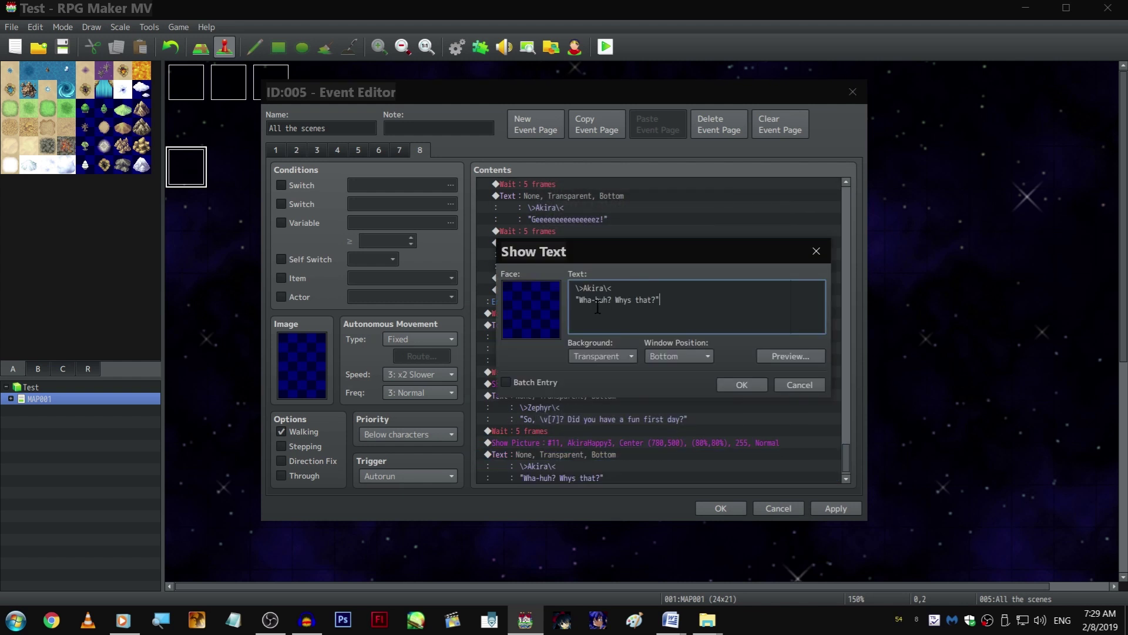
drag(581, 300, 660, 300)
text(I wanna n)
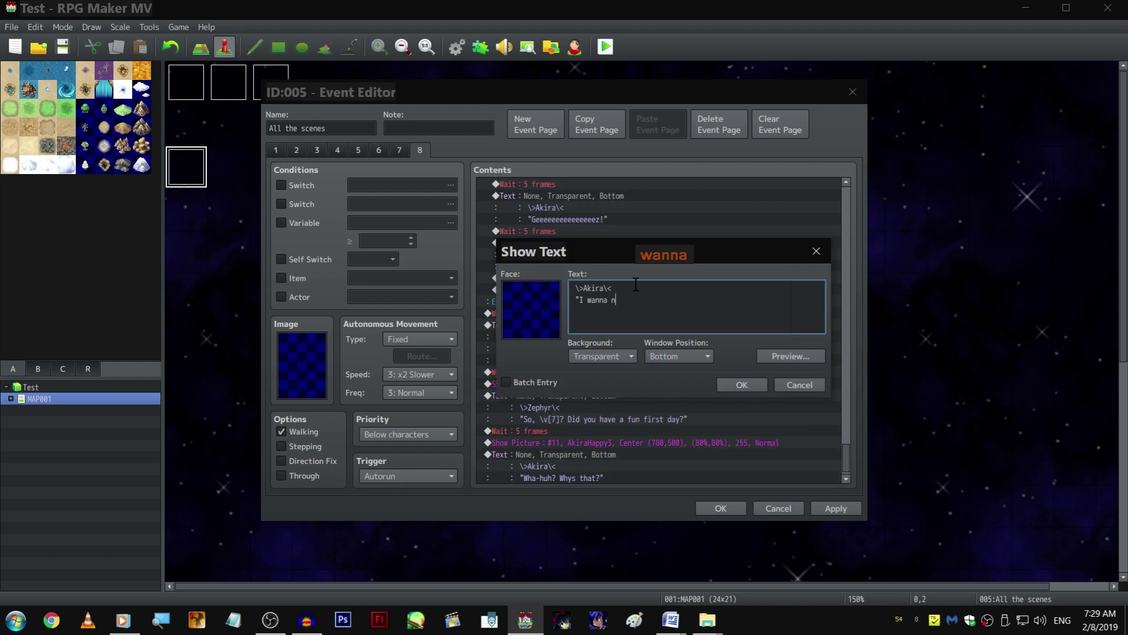
key(BackSpace)
text(know, too!")
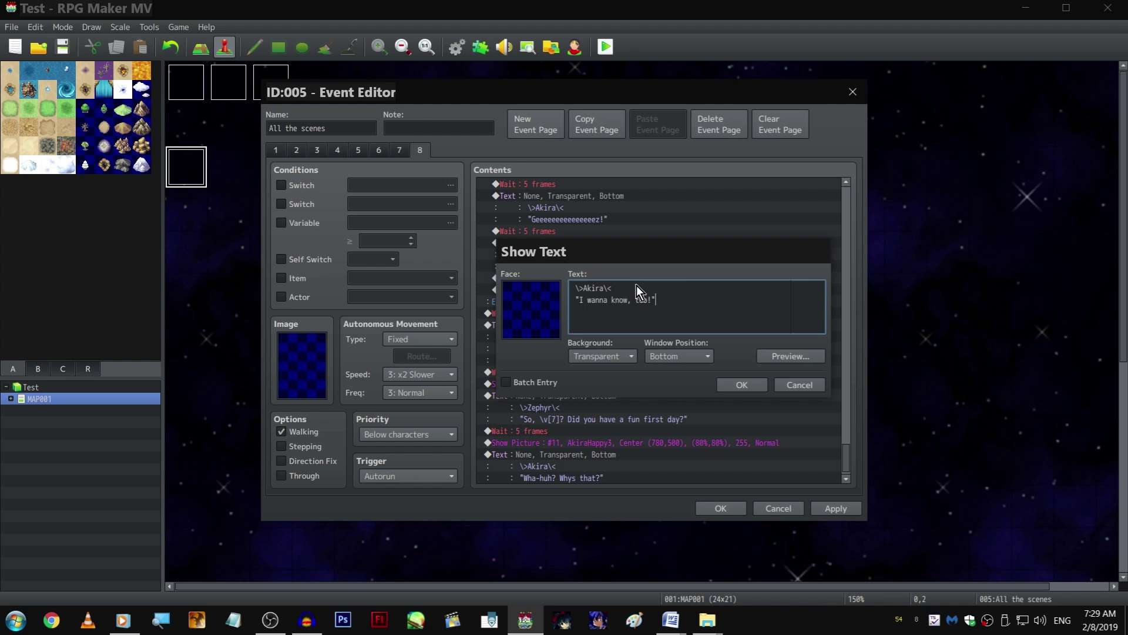
Duplicate the wait and bickering narration commands at the end of the list
click(591, 477)
scroll(617, 397, down, 1)
drag(614, 289, 615, 335)
key(ctrl+c)
click(587, 441)
key(ctrl+v)
double_click(586, 432)
Clear the old wording from the copied narration, keeping the colour code
key(shift+Up)
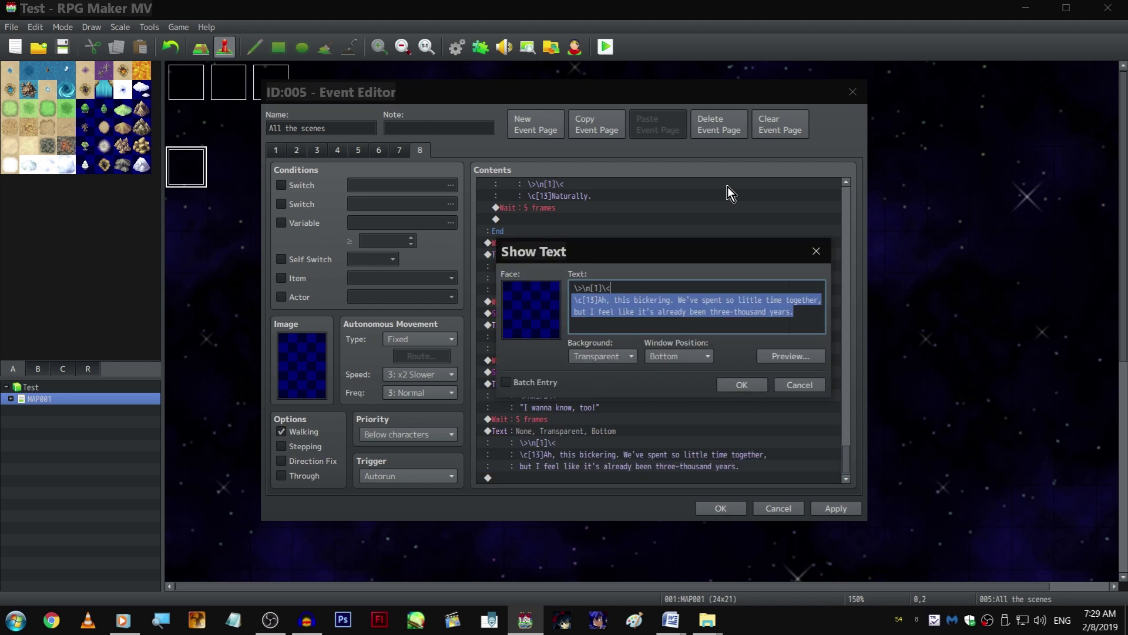
key(shift+Right)
key(shift+Right)
key(shift+Right)
key(shift+Right)
key(shift+Right)
key(shift+Right)
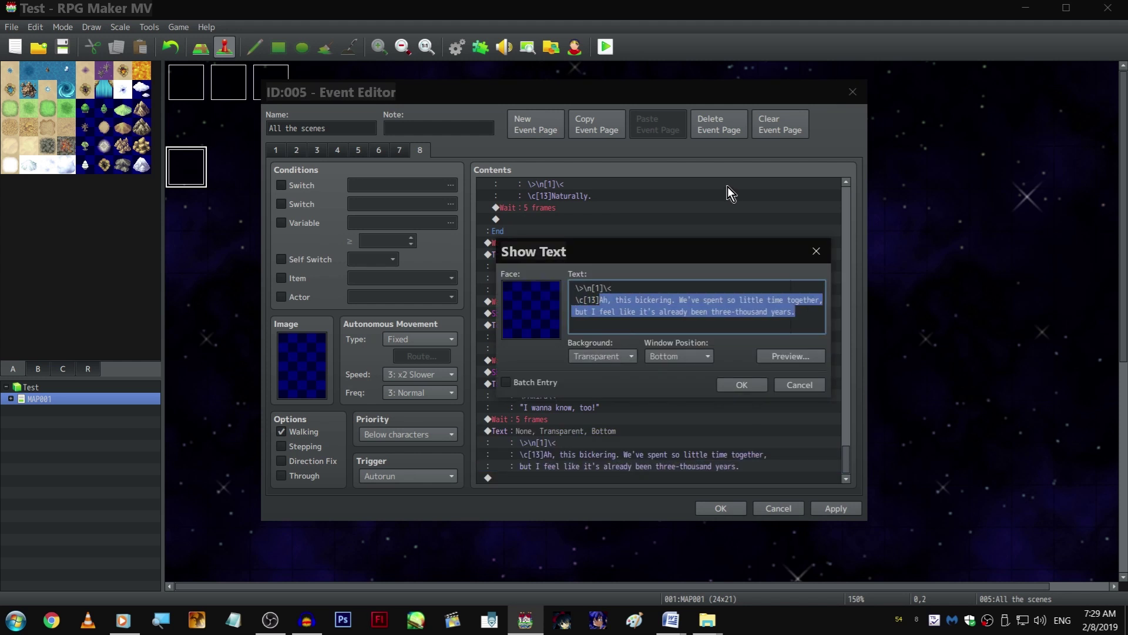
key(Delete)
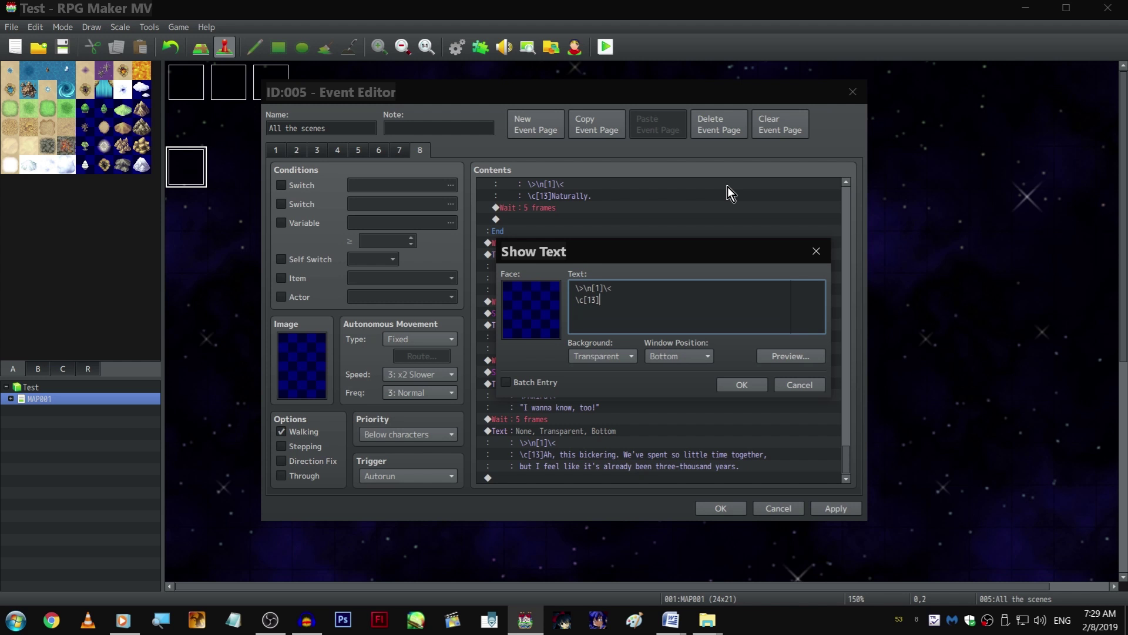
key(Return)
Delete the extra Show Picture #15 command and apply the event changes
key(Home)
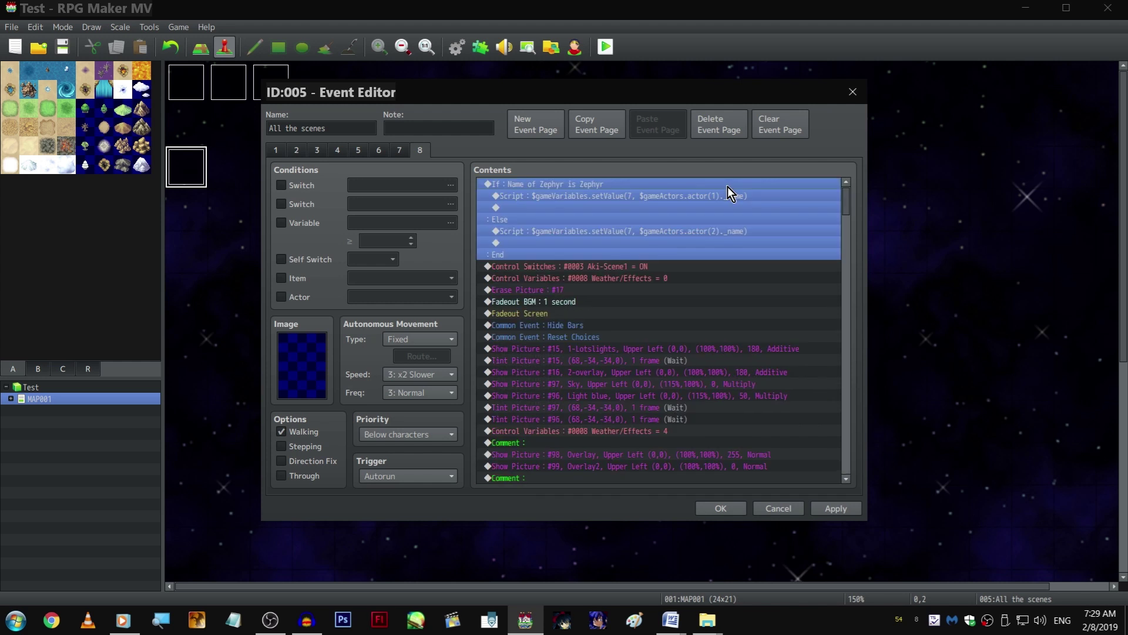
scroll(727, 203, down, 3)
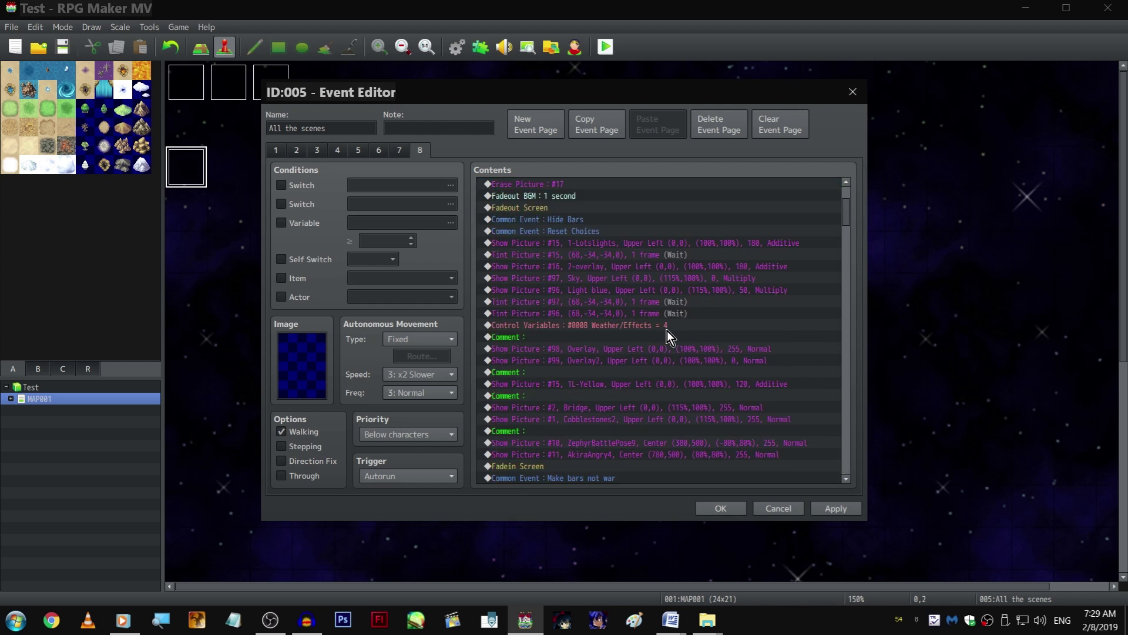
scroll(665, 332, down, 2)
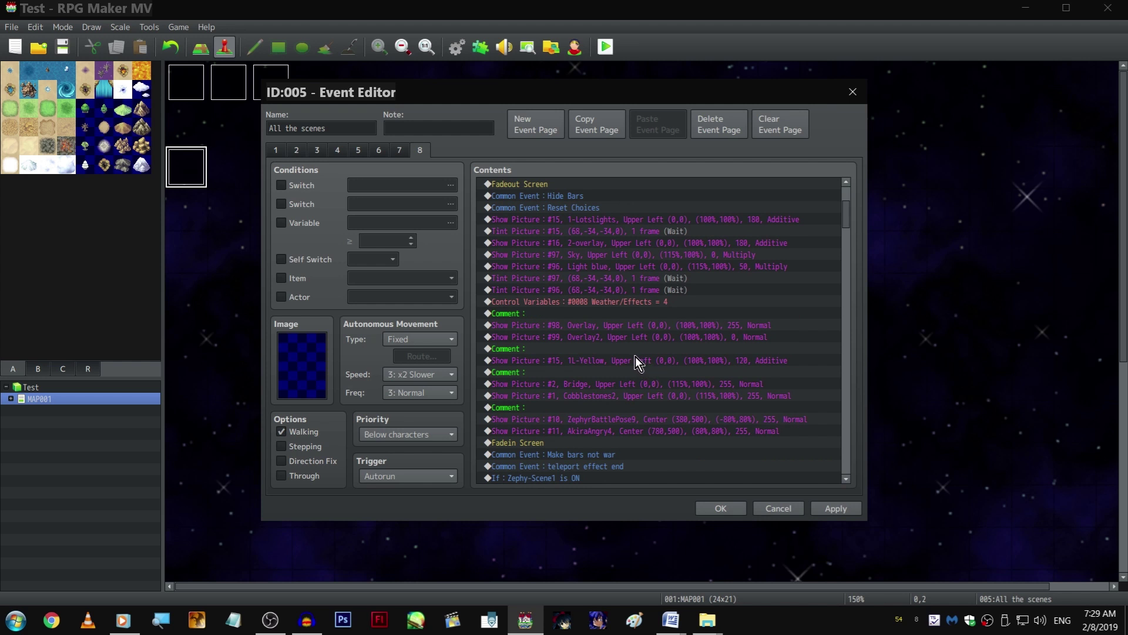
right_click(636, 359)
click(706, 437)
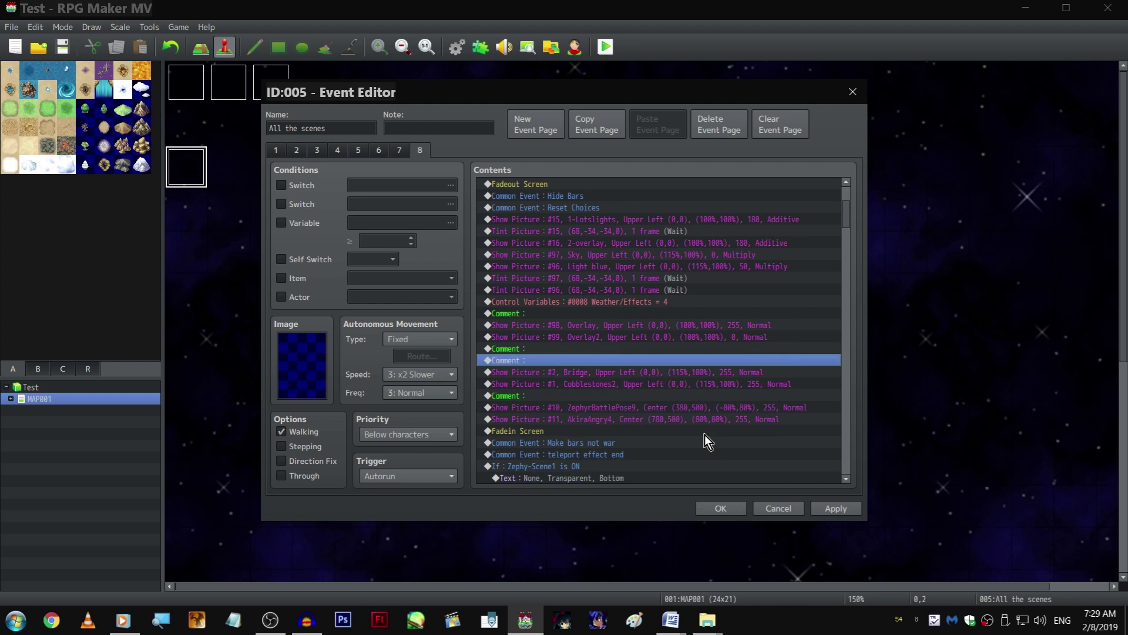
scroll(704, 434, up, 1)
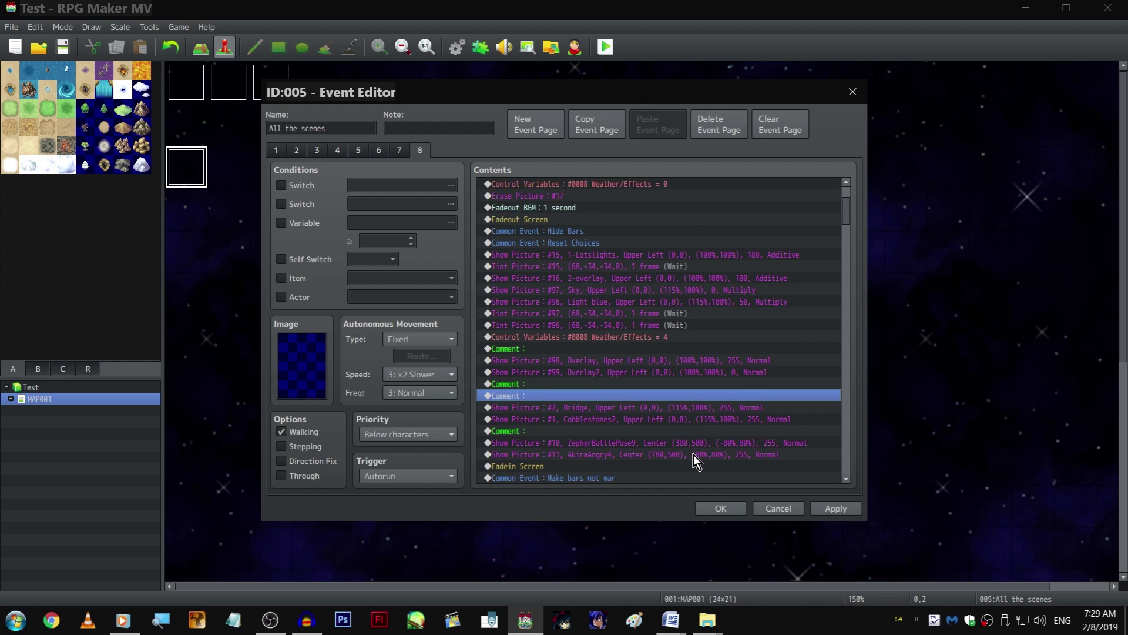
click(836, 507)
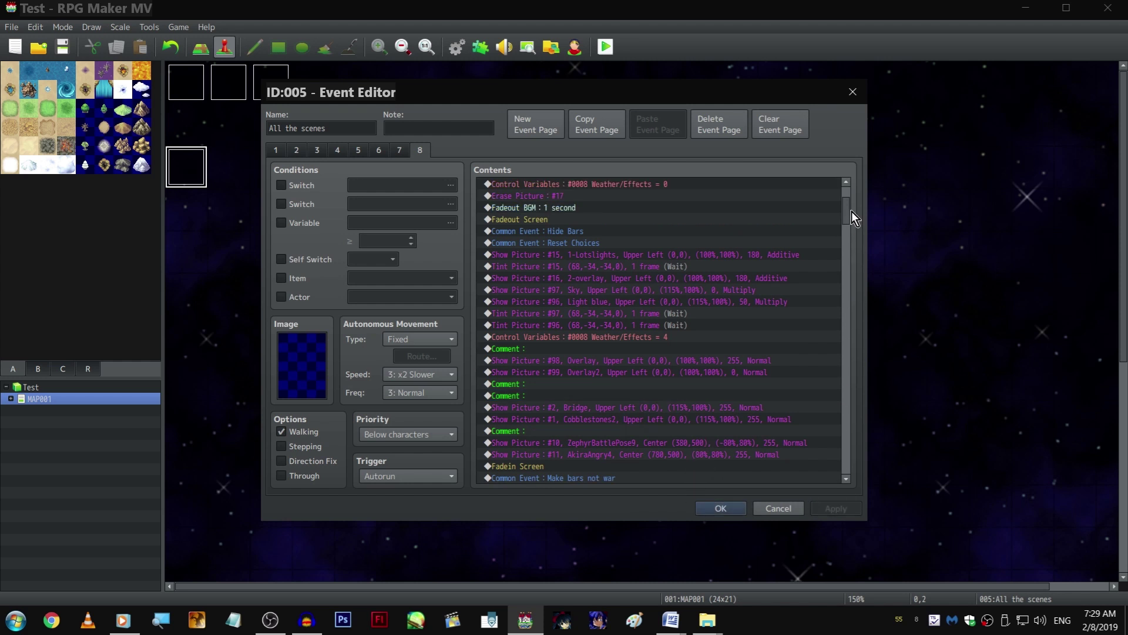
drag(846, 279, 846, 458)
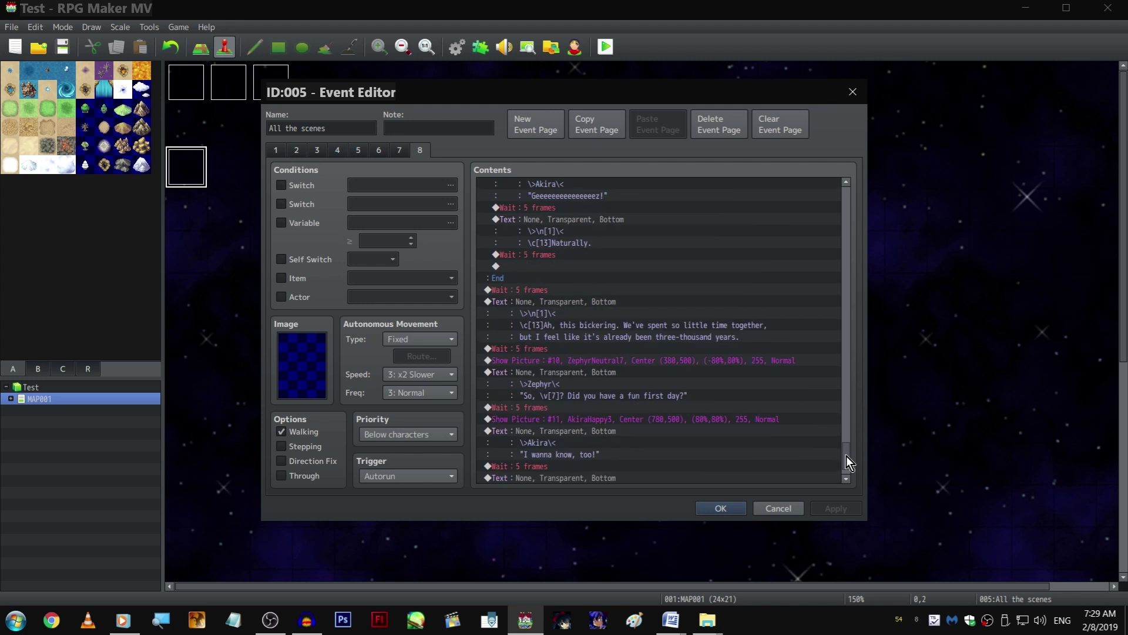
Write the player's two-line question about the morning encounter, lunch date and festival
double_click(570, 443)
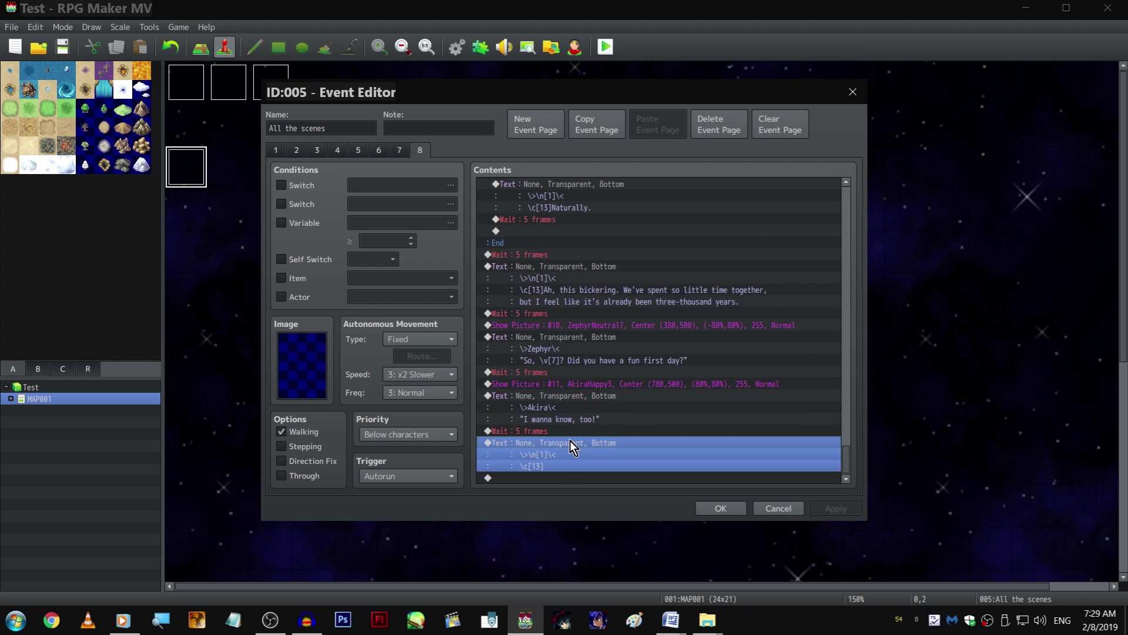
text(An exaggeratedmorning encounter, an interesting lunch d)
key(Return)
text(and a festt)
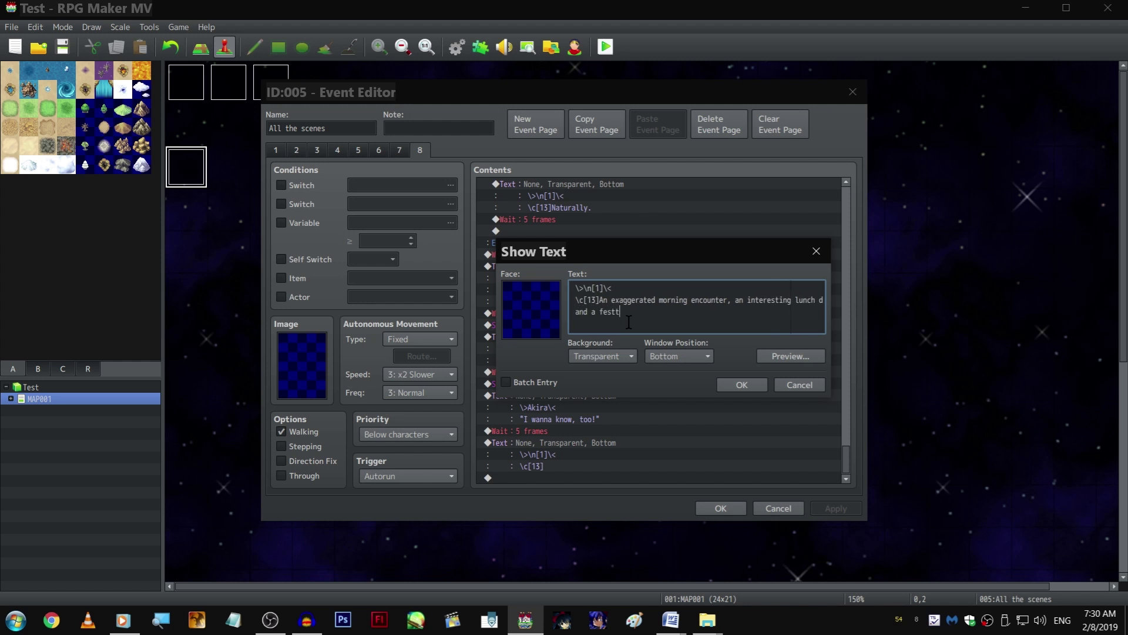
text(ival-type thing)
key(BackSpace)
key(BackSpace)
key(BackSpace)
text(-thing?)
key(ctrl+Return)
Change the next player line to ".....Yeah. I hate to admit it, but I'd call that fun."
double_click(630, 323)
drag(687, 313, 576, 301)
text(\c[13].....Yeah. )
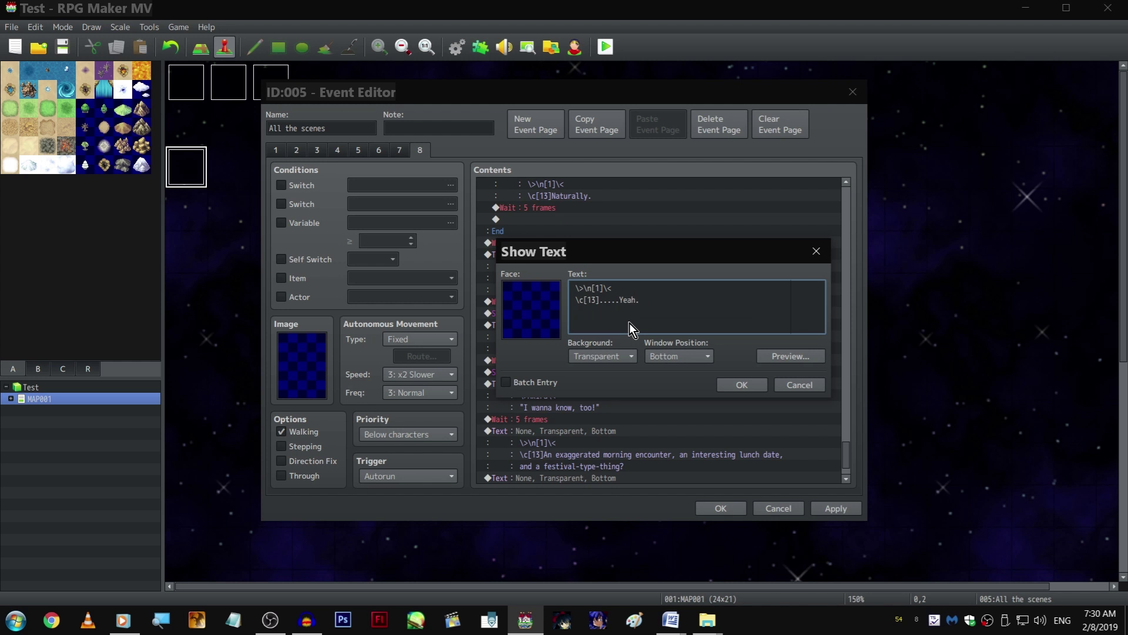
text(I hate to admit it)
text(,)
key(Return)
text(but I)
text(that fun.)
key(ctrl+Return)
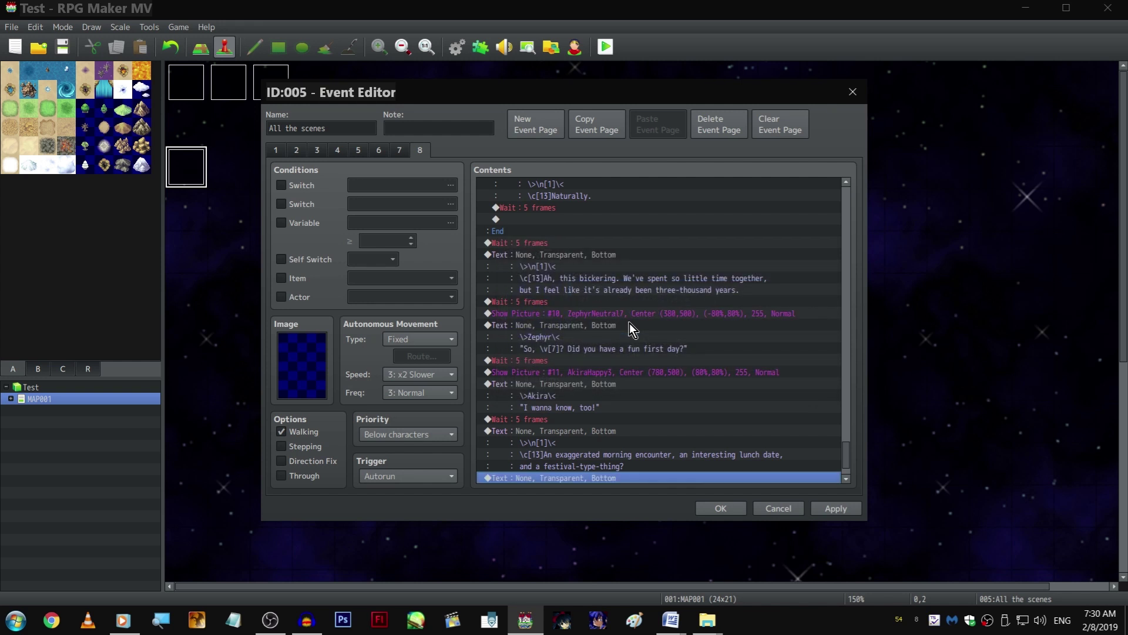
scroll(629, 323, down, 2)
Add a 5-frame wait after the new line and a 1-frame wait between the two player lines
click(599, 360)
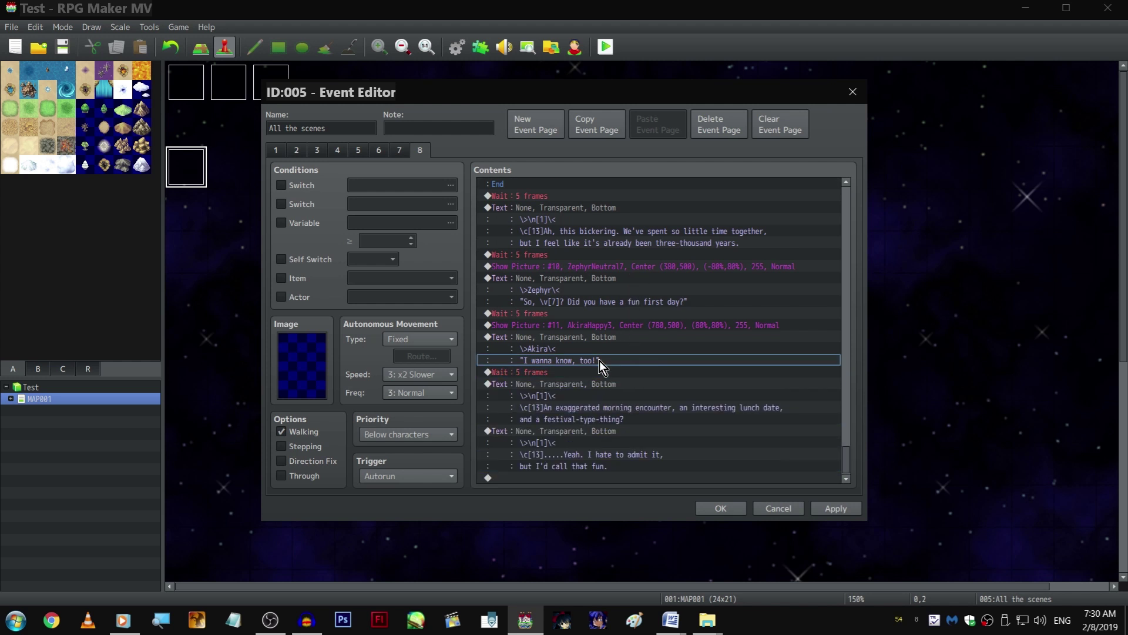
click(598, 373)
key(ctrl+c)
click(574, 476)
key(ctrl+v)
click(580, 420)
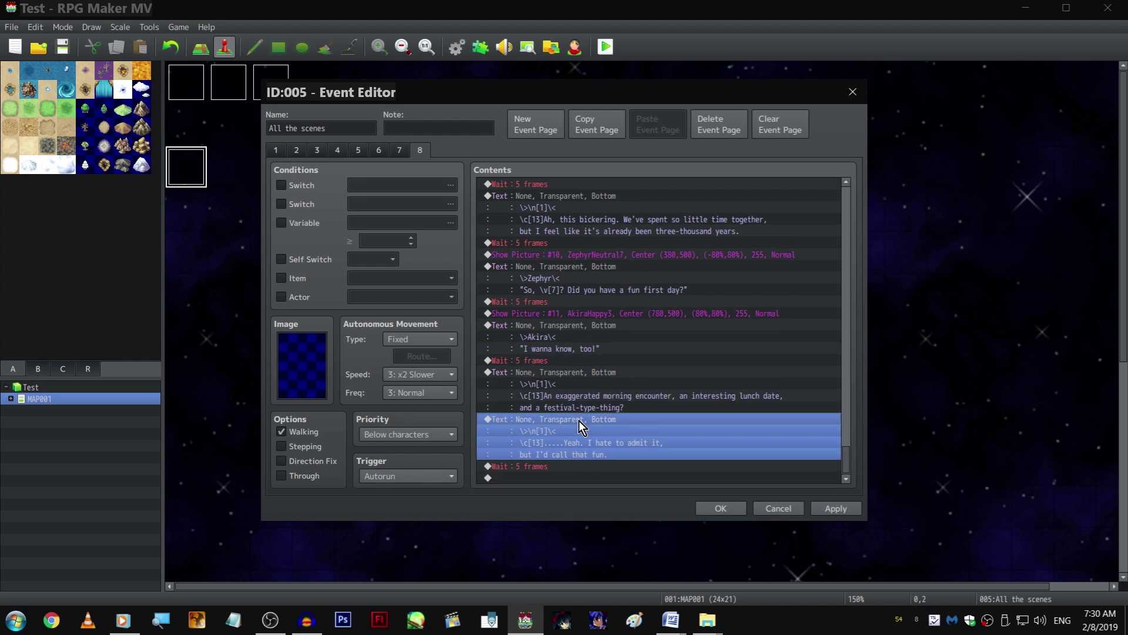
key(Return)
text(1)
key(Return)
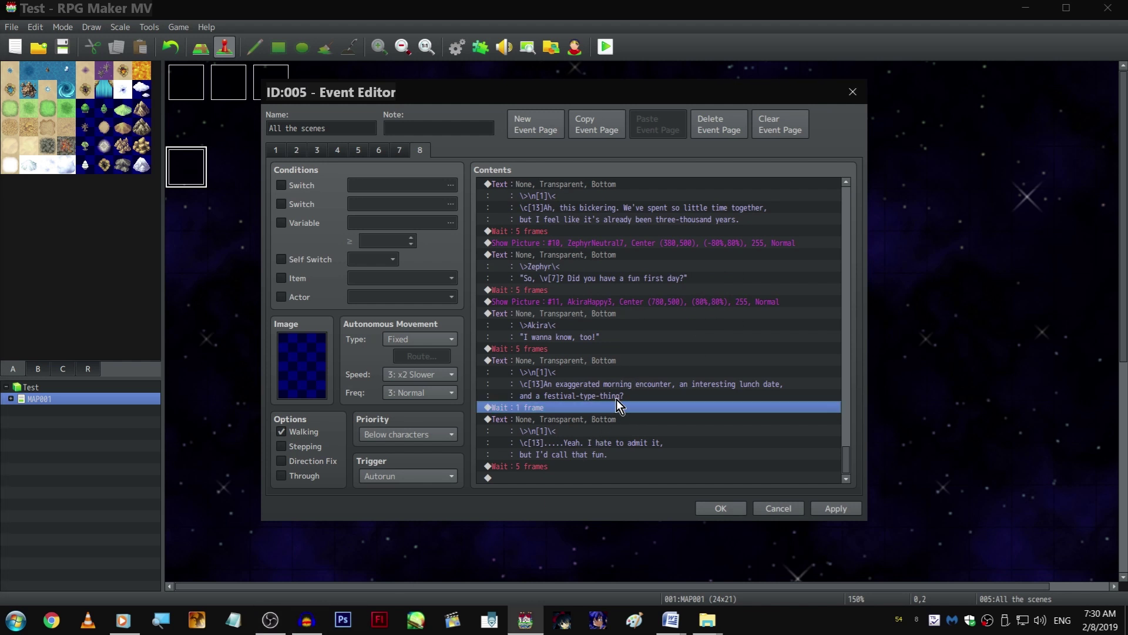
Duplicate the 'Yeah' dialogue block at the end of the list
click(643, 360)
click(647, 302)
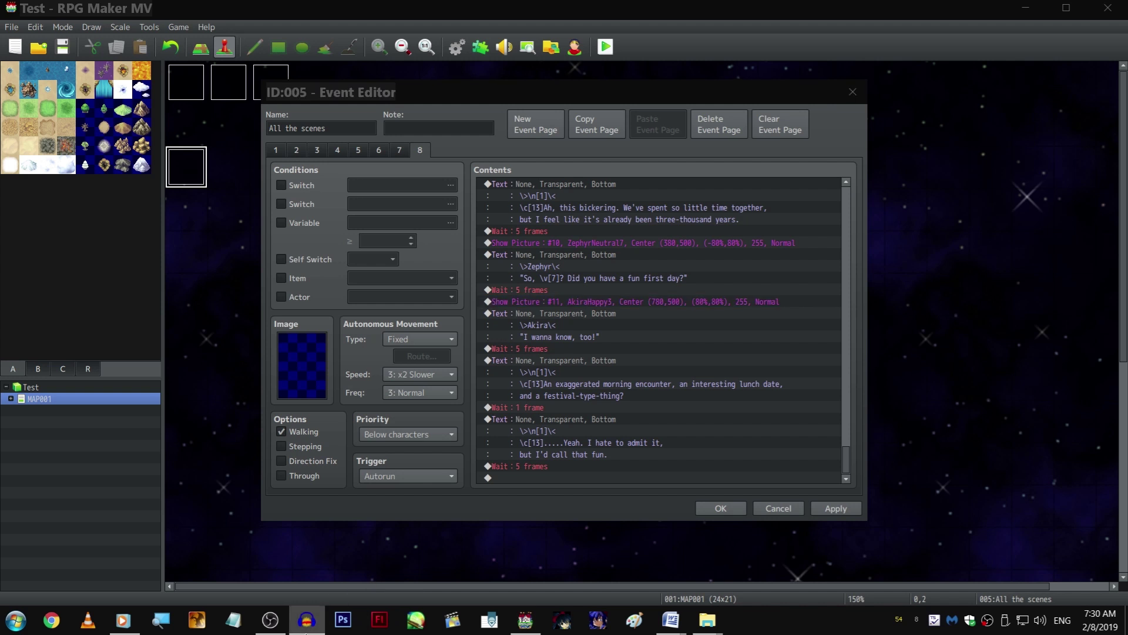
click(647, 302)
click(647, 326)
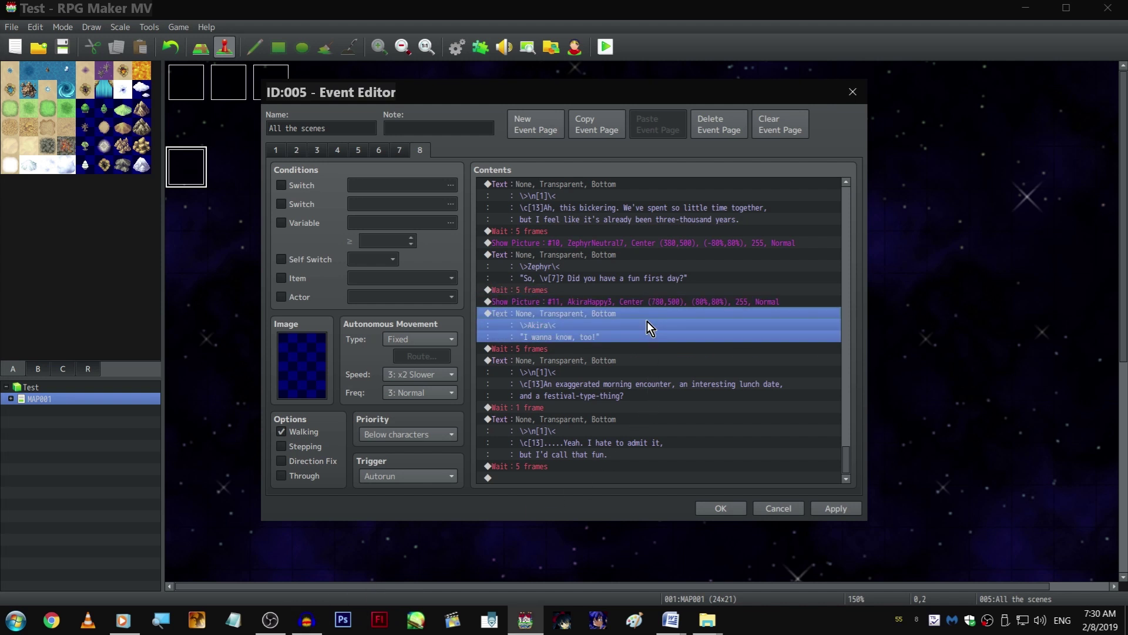
click(634, 406)
click(622, 478)
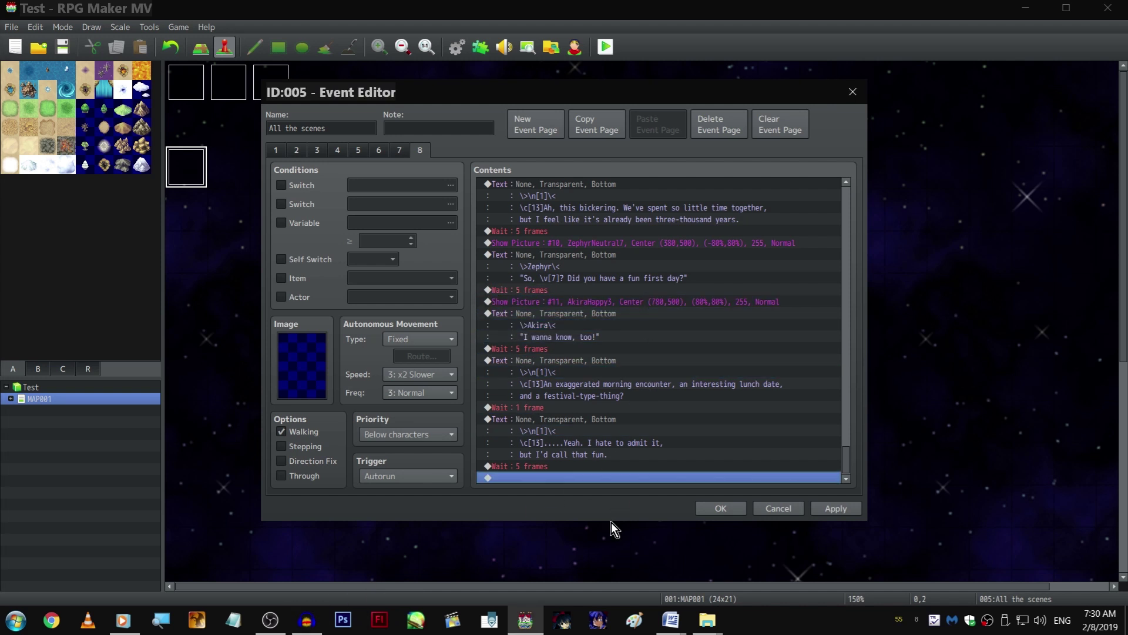
click(613, 422)
key(ctrl+c)
click(609, 477)
key(ctrl+v)
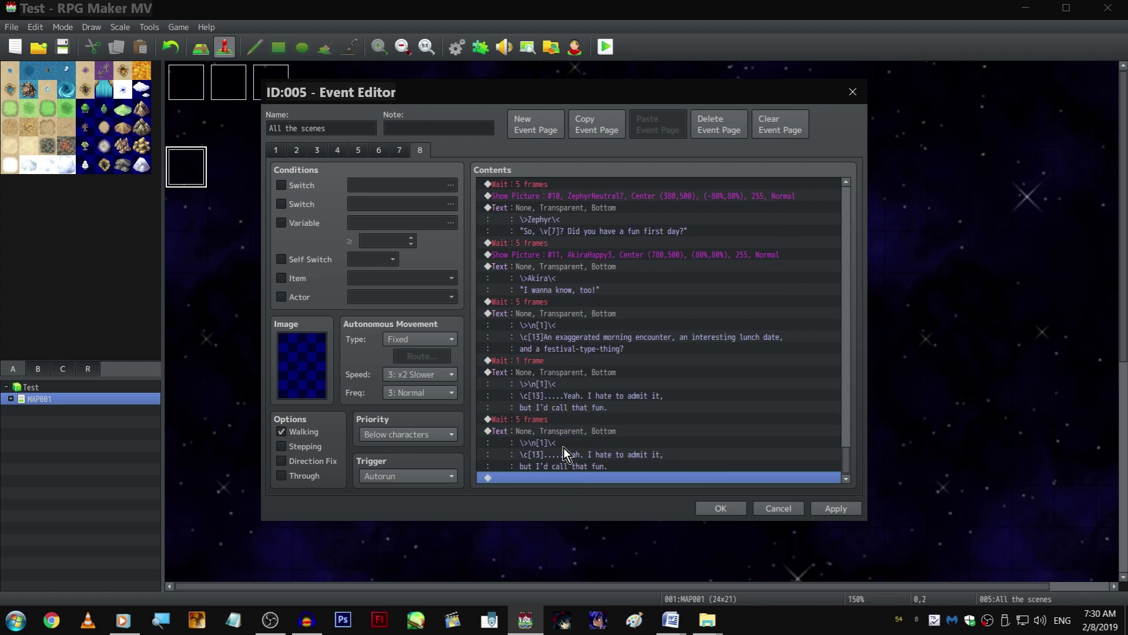
Change the copied line to "...Thanks to you two, it was great!"
double_click(562, 442)
drag(599, 299, 706, 318)
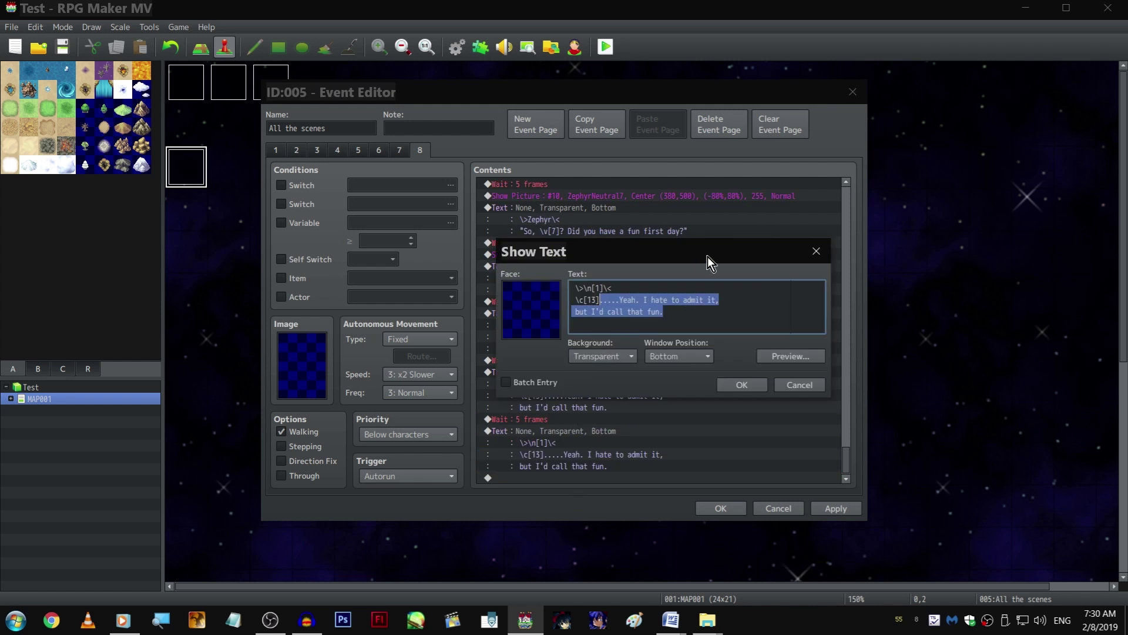
text(...Tha)
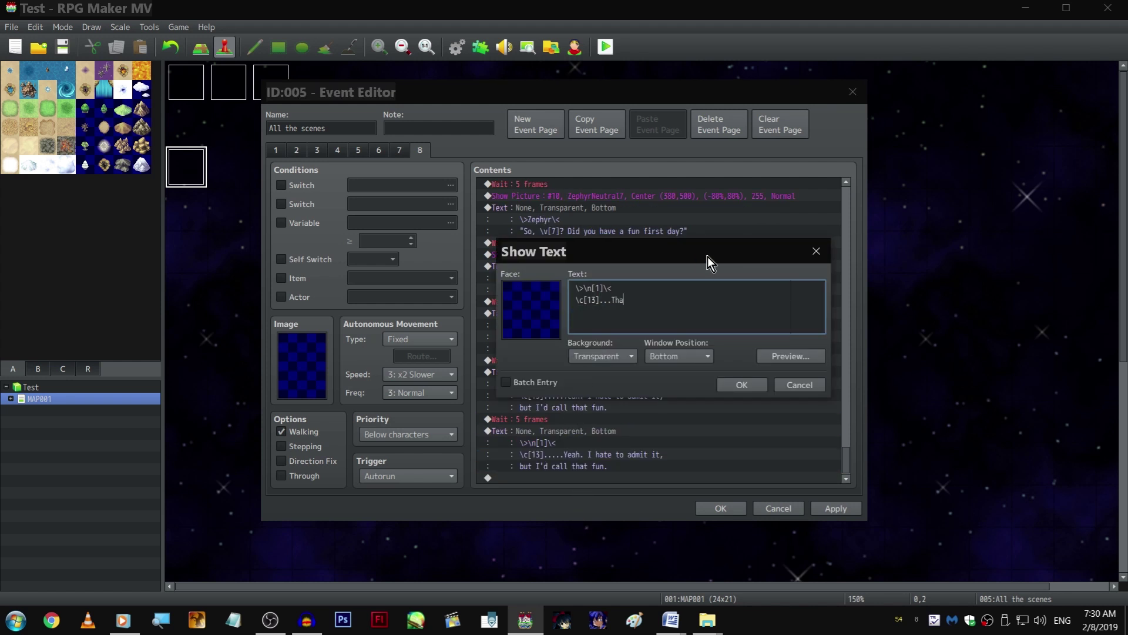
text(nks to you two)
text(, it was great!")
key(ctrl+Return)
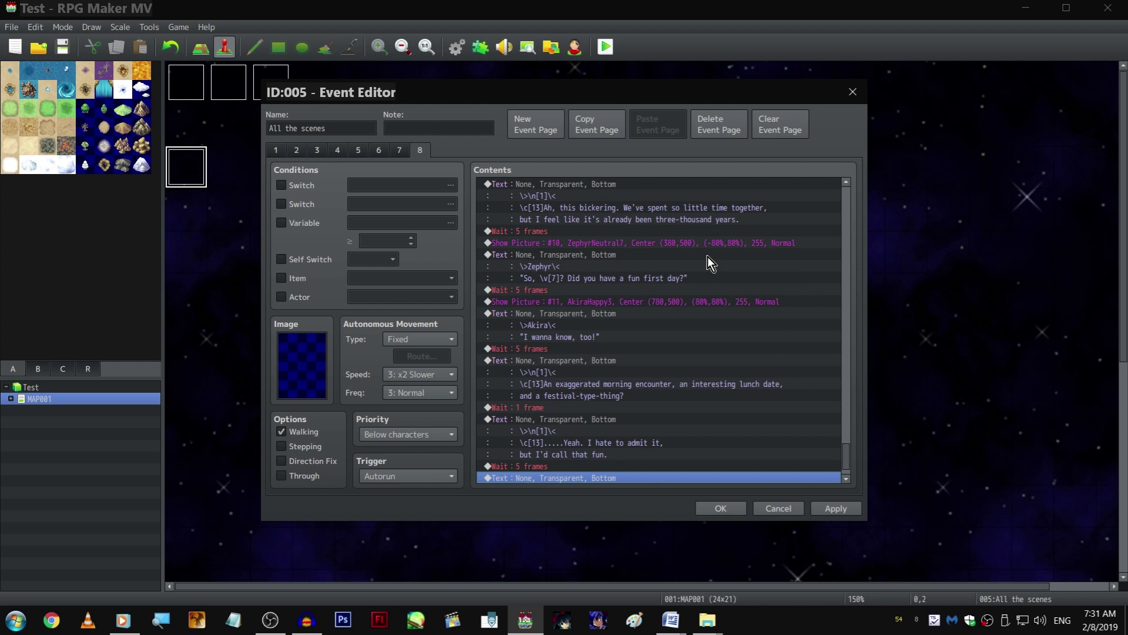
scroll(689, 320, down, 1)
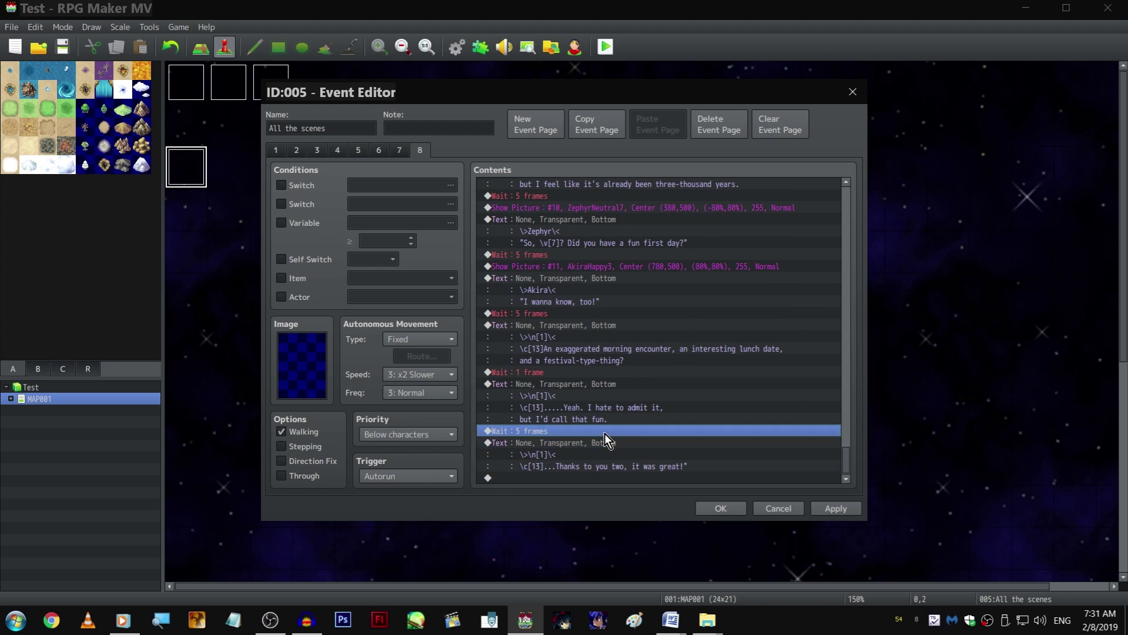
click(596, 478)
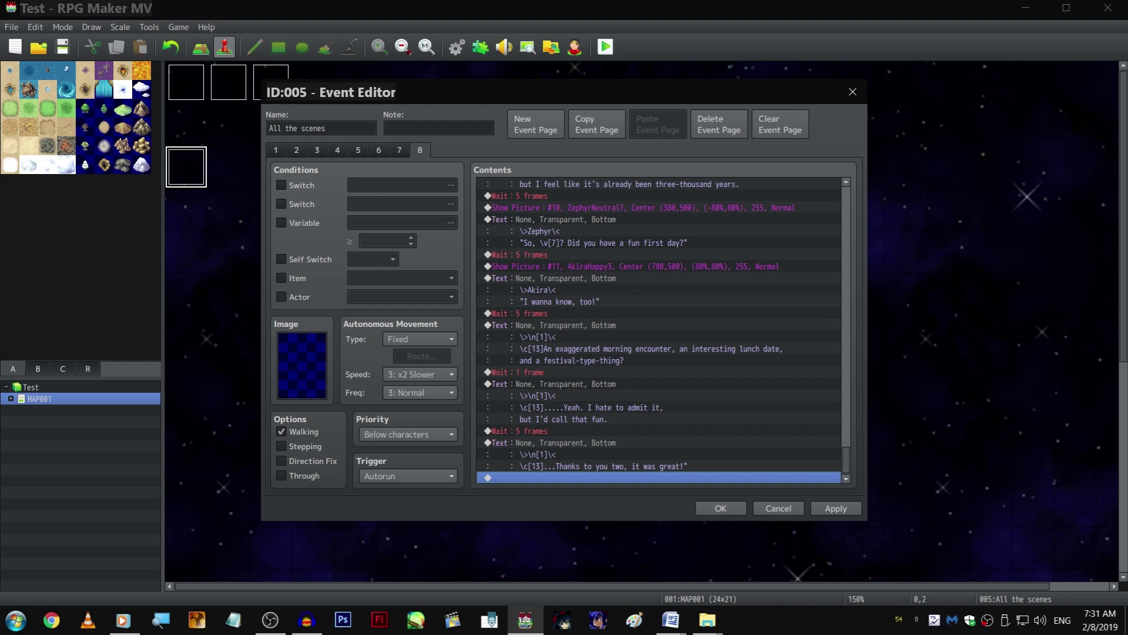
Duplicate Akira's and Zephyr's portrait commands, and set Zephyr's copy to ZephyrNeutral3
click(628, 266)
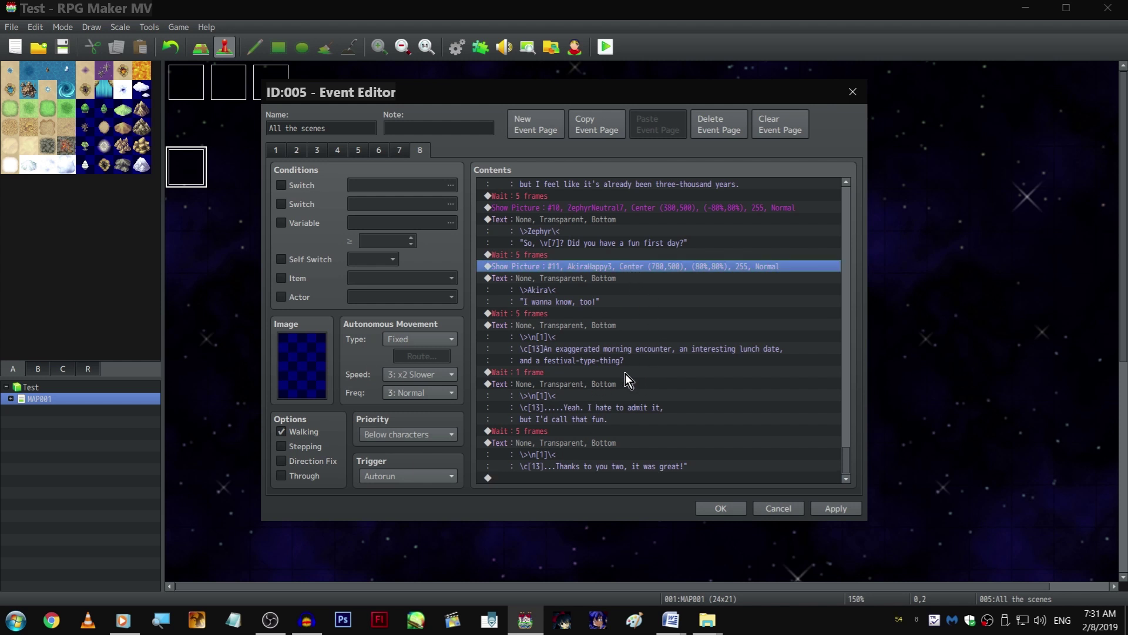
click(603, 442)
key(ctrl+v)
click(633, 208)
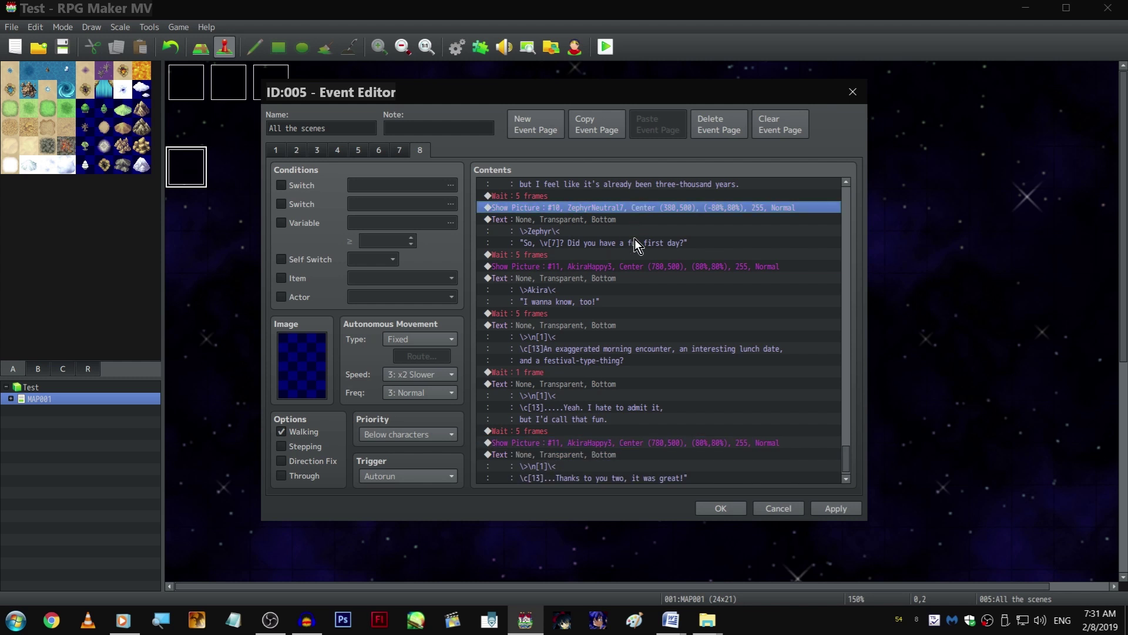
click(618, 442)
key(ctrl+v)
double_click(618, 442)
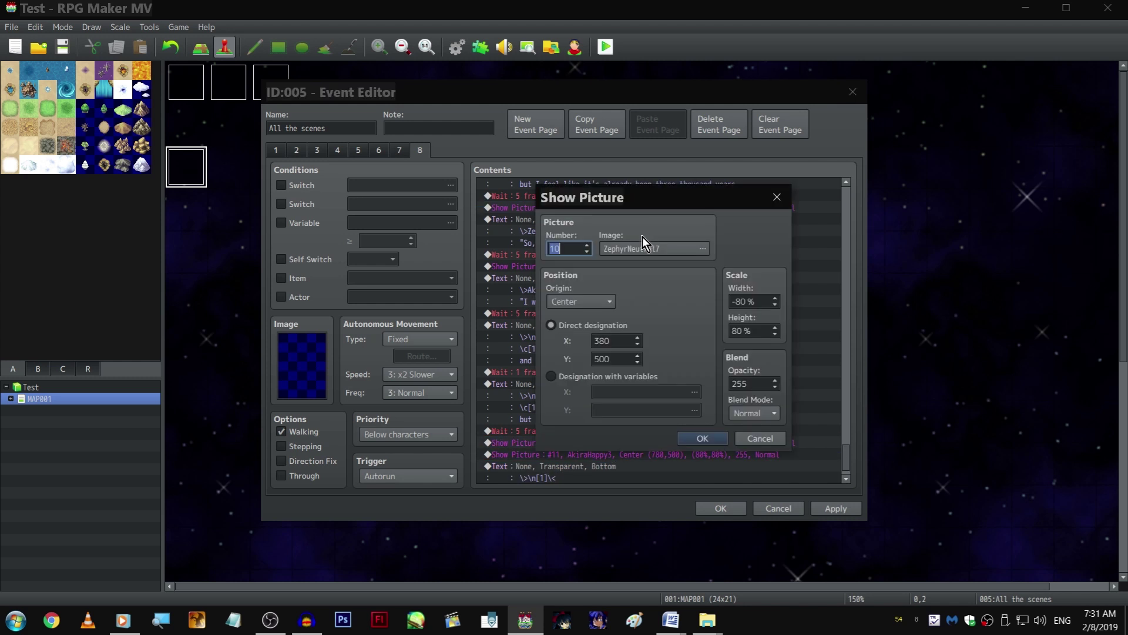
scroll(518, 337, down, 2)
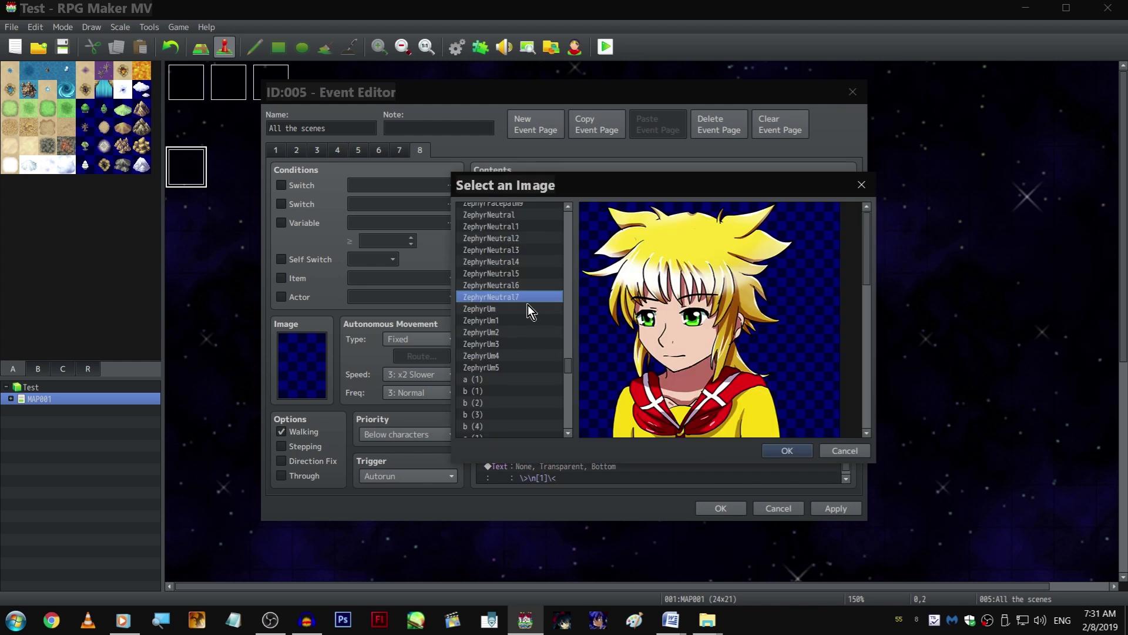
key(Up)
key(Up)
key(Up)
key(Up)
key(Return)
key(Return)
key(Return)
Change the pasted Akira picture #11 to the AkiraQuestion1 portrait
click(653, 247)
key(Down)
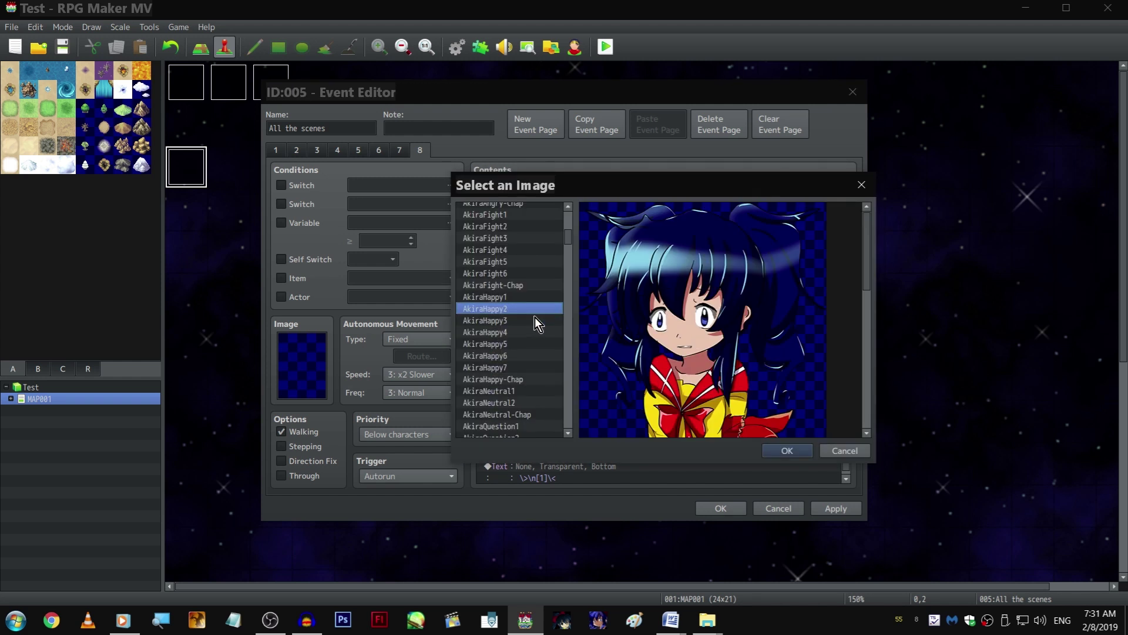
scroll(535, 317, down, 3)
click(537, 313)
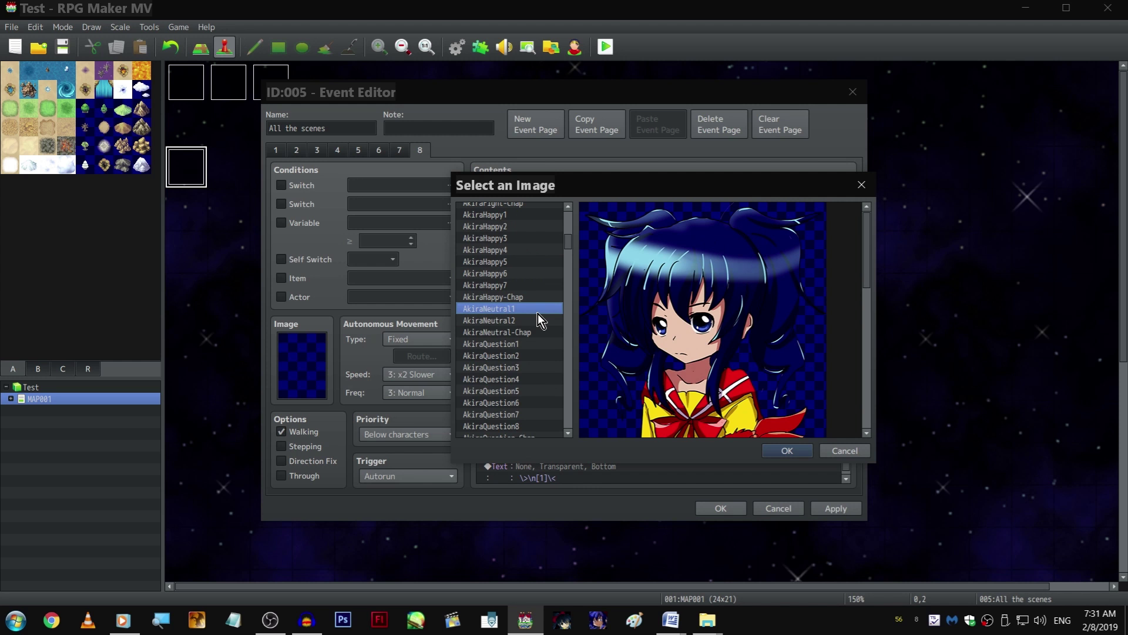
scroll(538, 321, down, 3)
click(537, 353)
drag(536, 352, 547, 272)
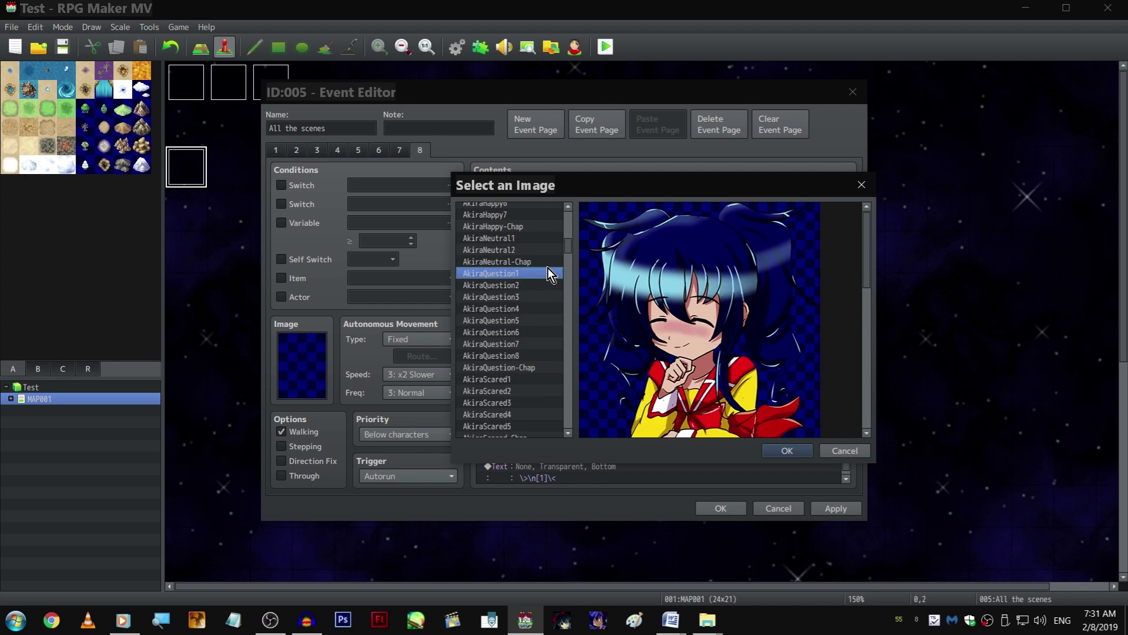
key(Return)
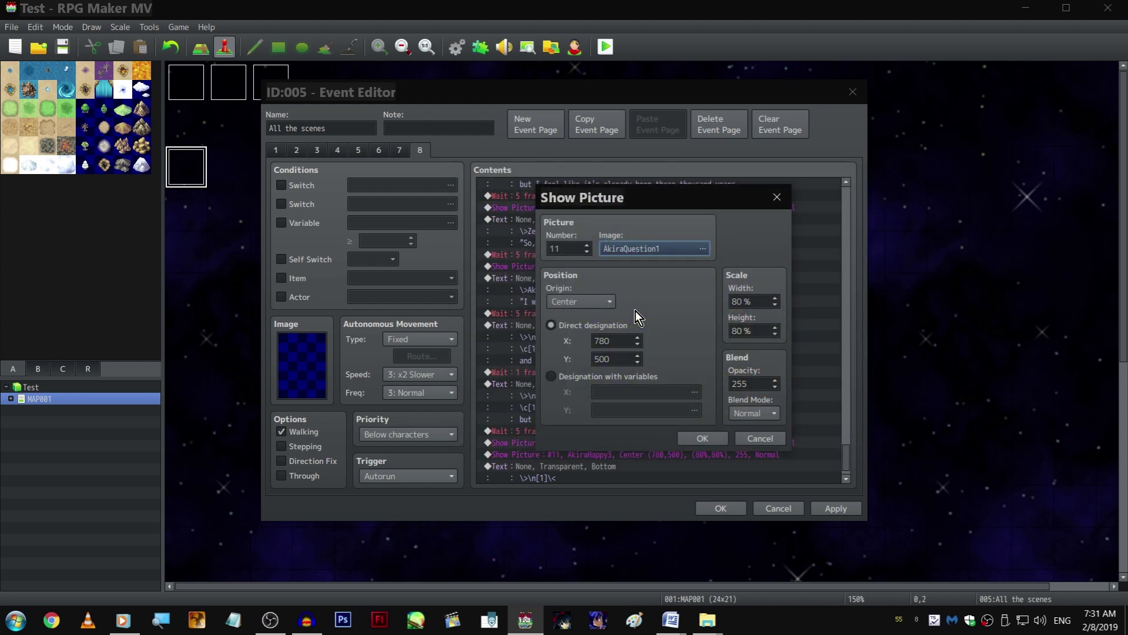
key(Return)
scroll(634, 339, down, 1)
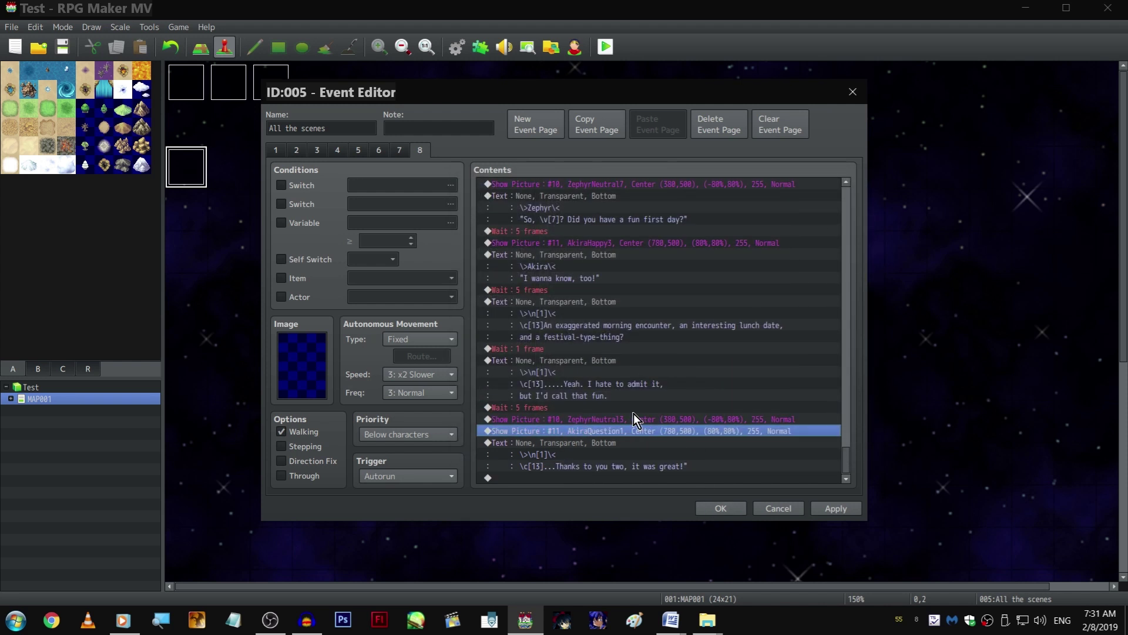
Insert a one-frame wait before Akira's portrait and close the event editor
click(600, 406)
click(584, 348)
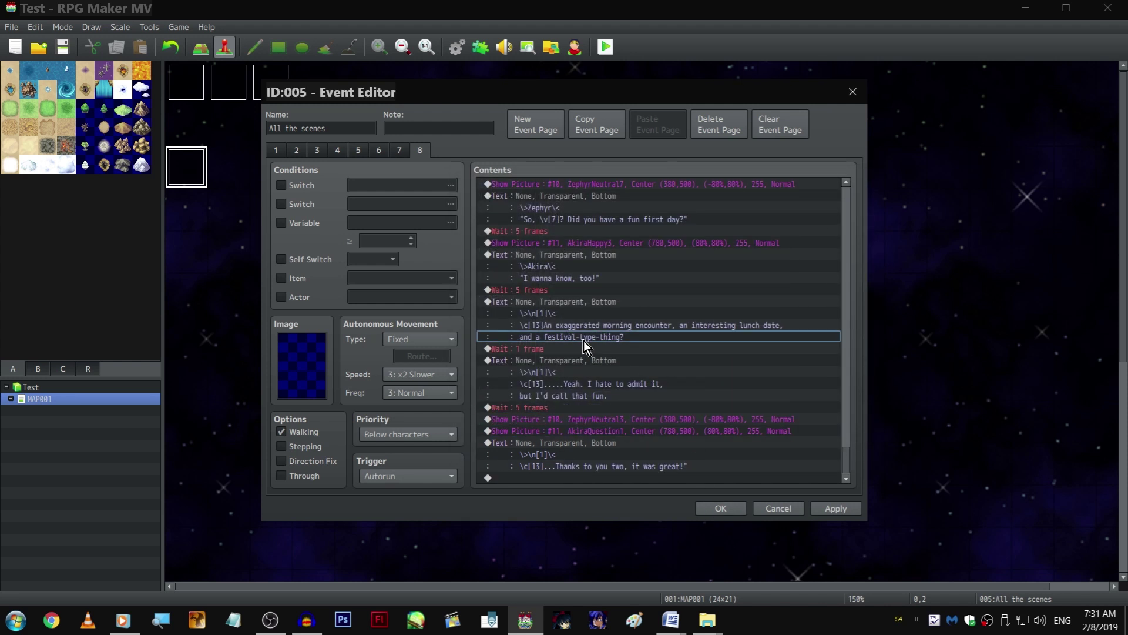
click(606, 430)
key(ctrl+v)
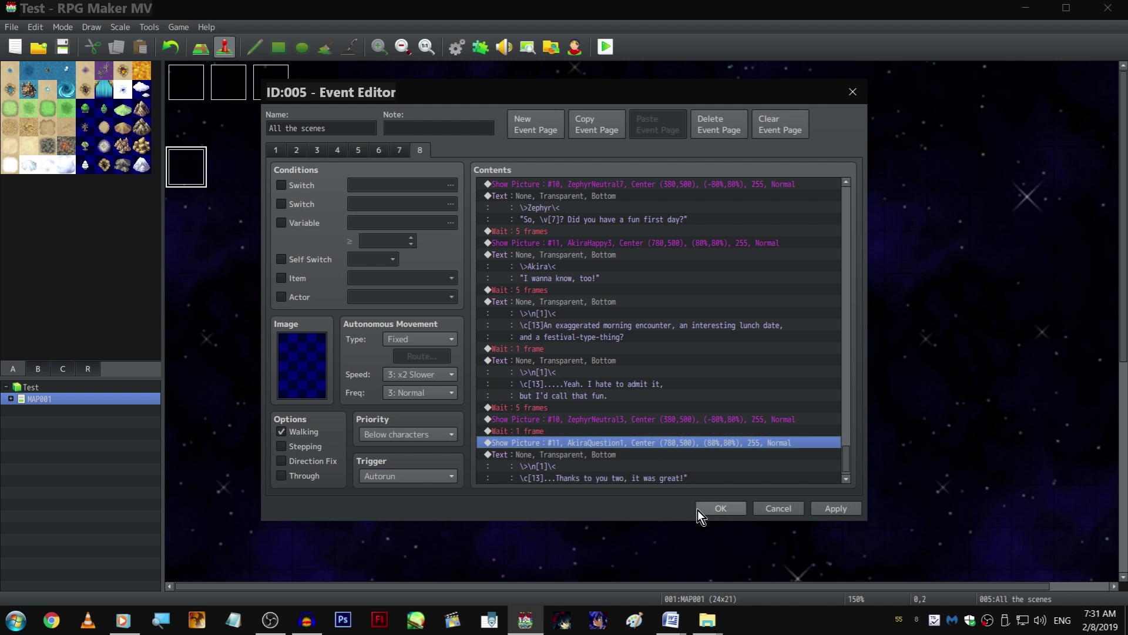
click(702, 514)
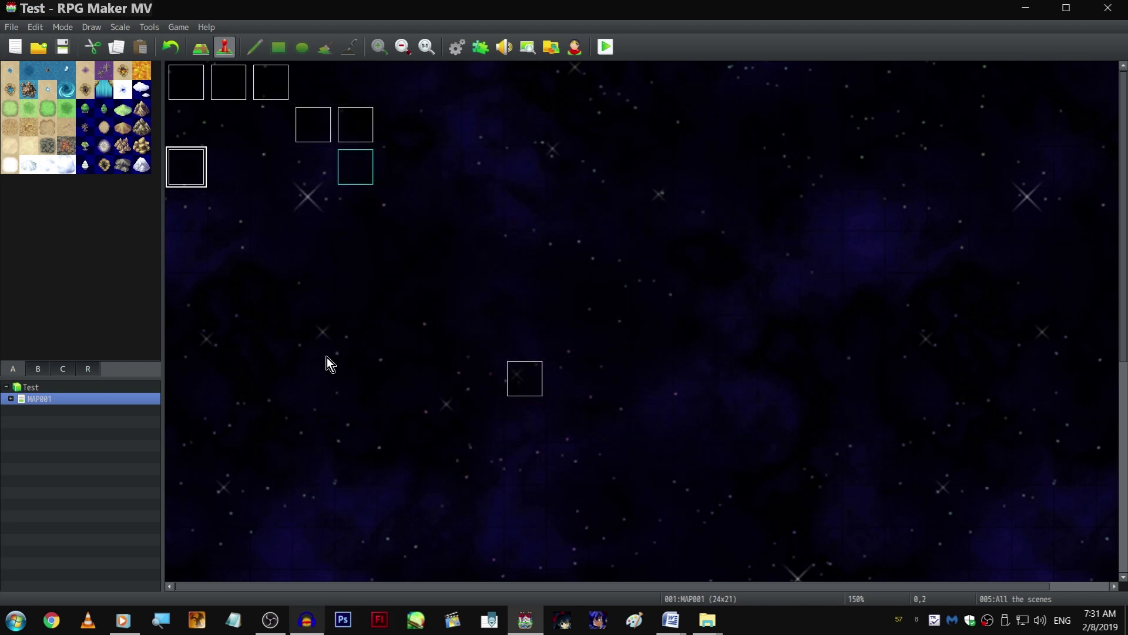
Reopen the scene event and duplicate the '...Thanks to you two, it was great!' text
double_click(185, 163)
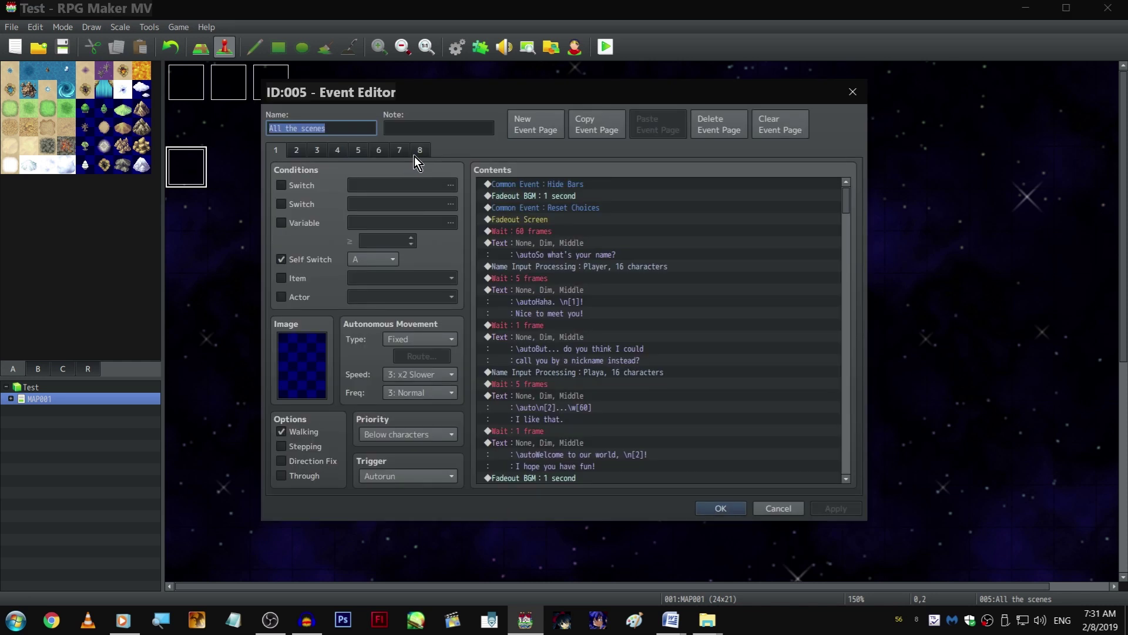
drag(848, 197, 844, 488)
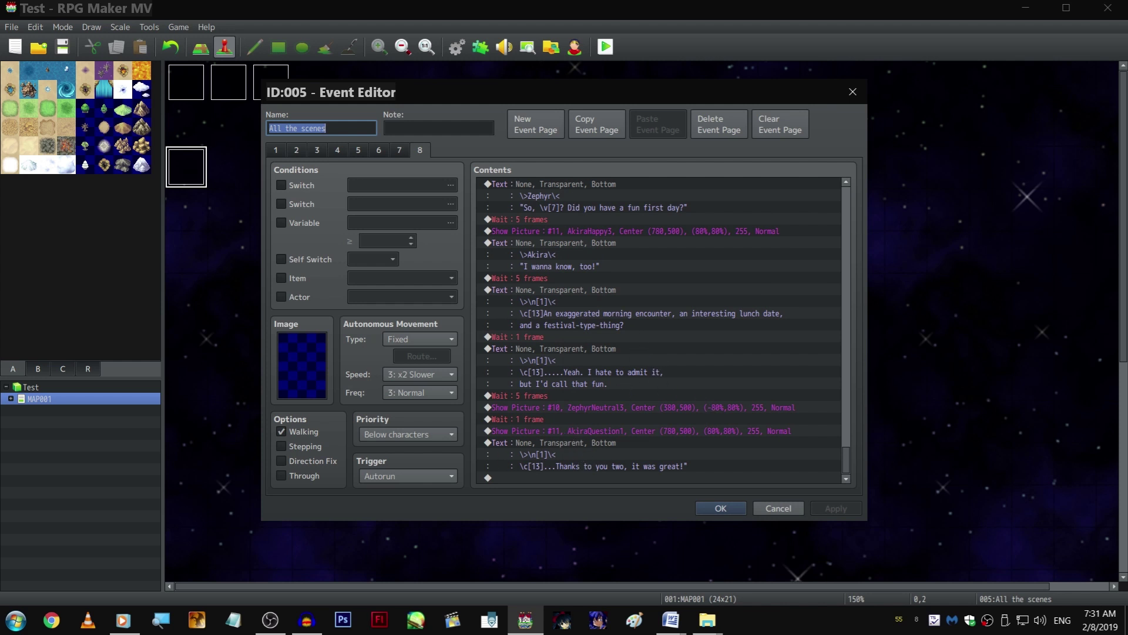
click(591, 446)
key(ctrl+c)
key(ctrl+v)
Add a one-frame wait, and remove the \c[13] colour code so the duplicate becomes quoted speech
click(551, 384)
key(ctrl+c)
click(577, 442)
key(ctrl+v)
double_click(574, 409)
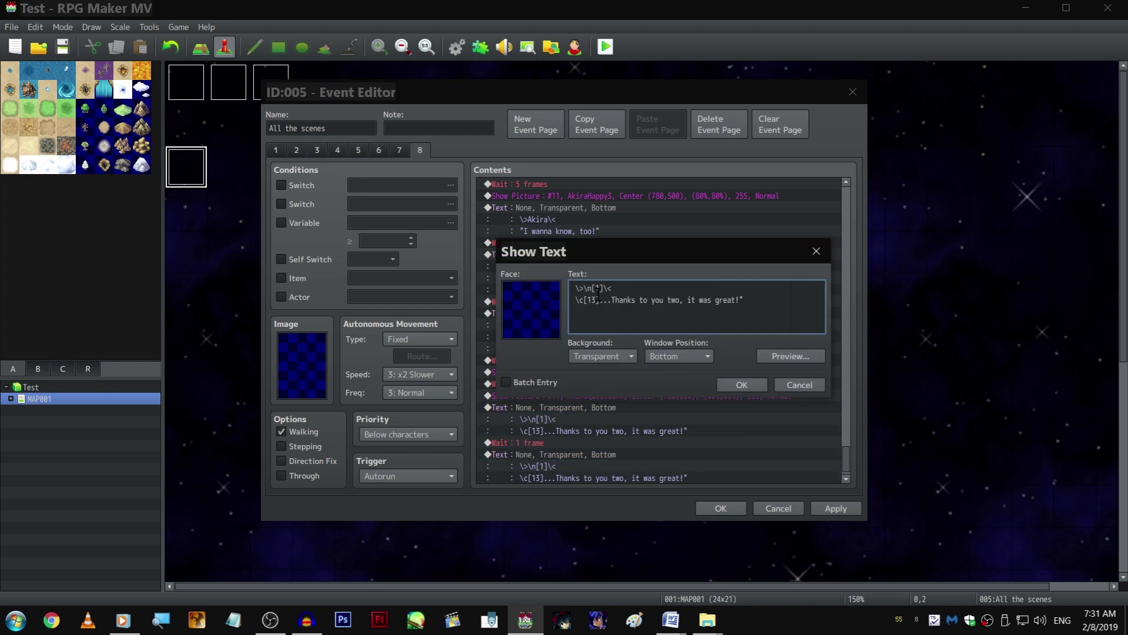
drag(603, 300, 580, 300)
key(BackSpace)
key(BackSpace)
key(Delete)
text(")
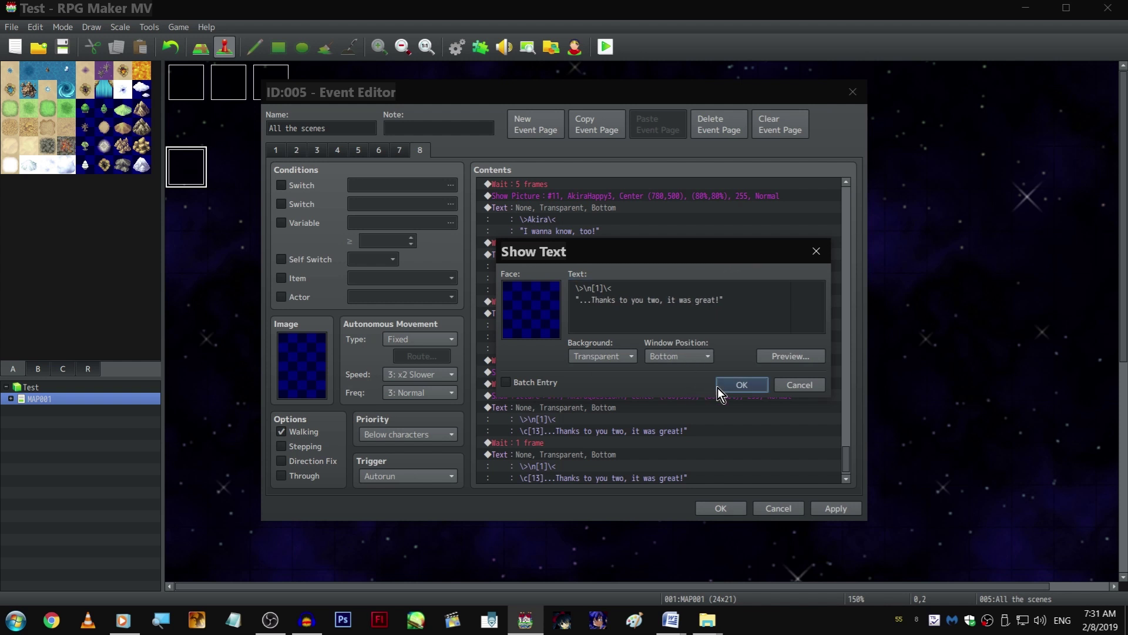
click(741, 384)
scroll(647, 402, down, 1)
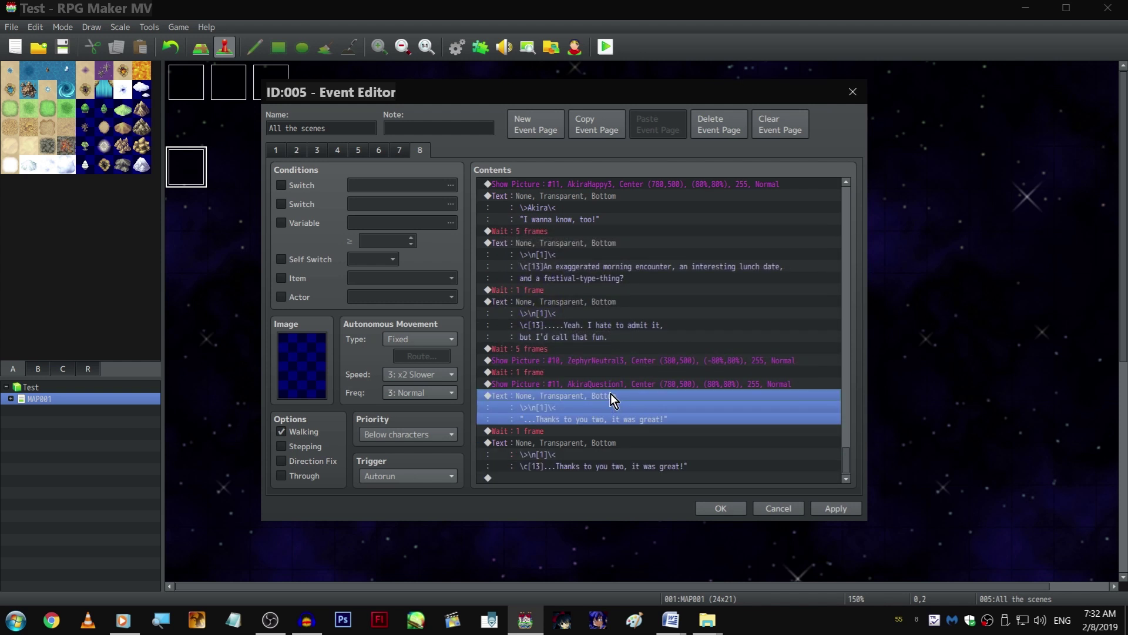
Rewrite the duplicate as 'I smiled brightly, hoping to catch my new friends off-guard again…'
double_click(604, 443)
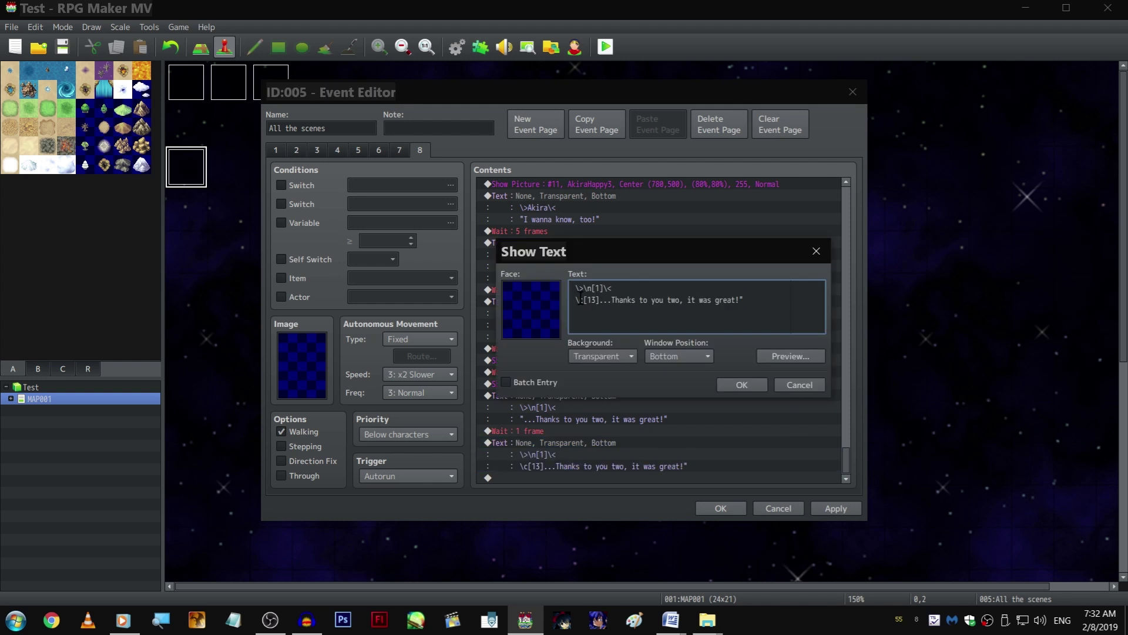
drag(744, 300, 580, 300)
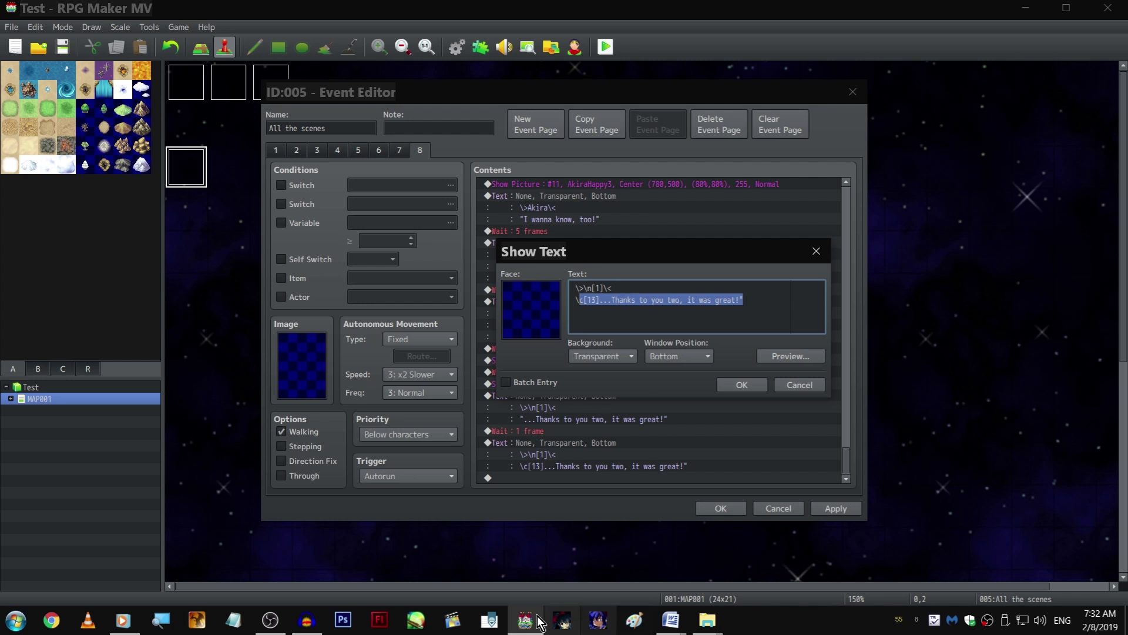
click(307, 620)
click(591, 305)
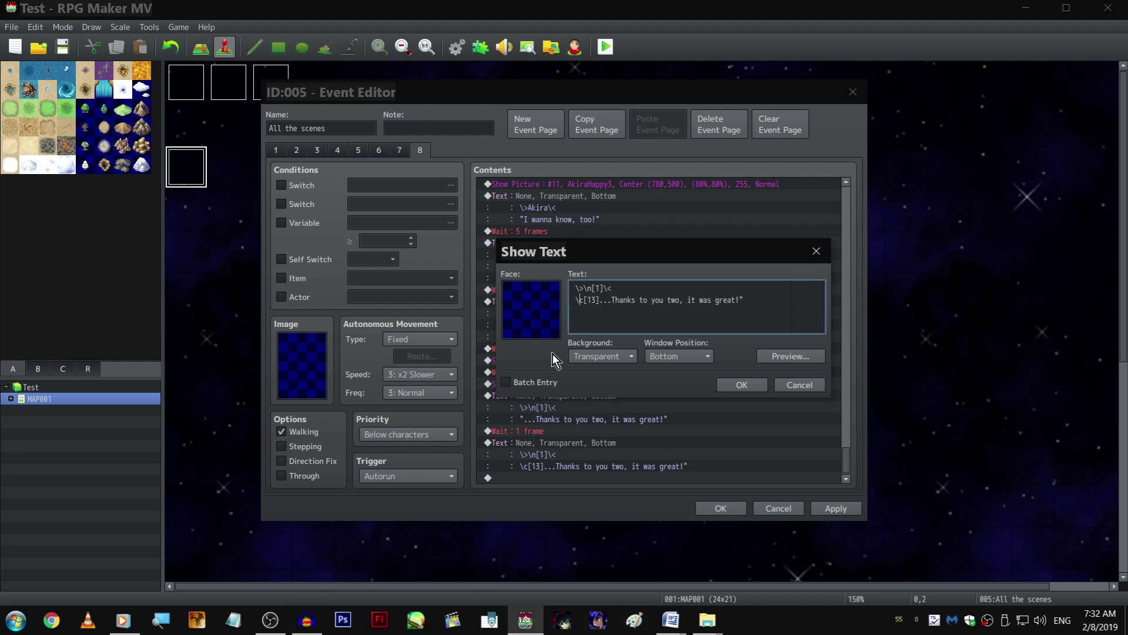
drag(604, 300, 1013, 333)
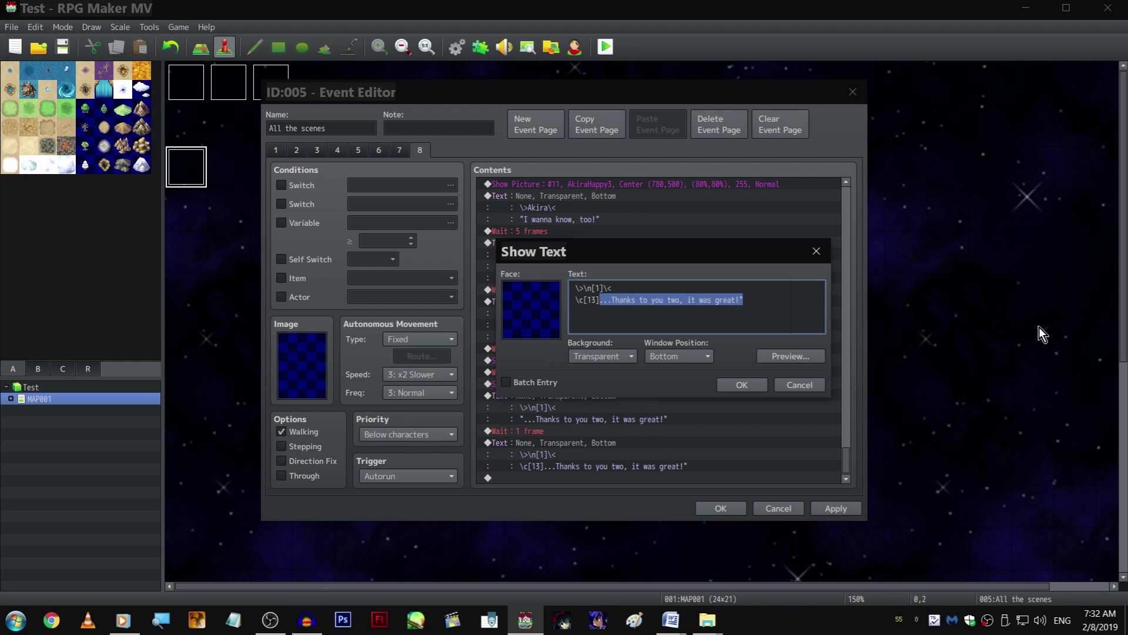
key(BackSpace)
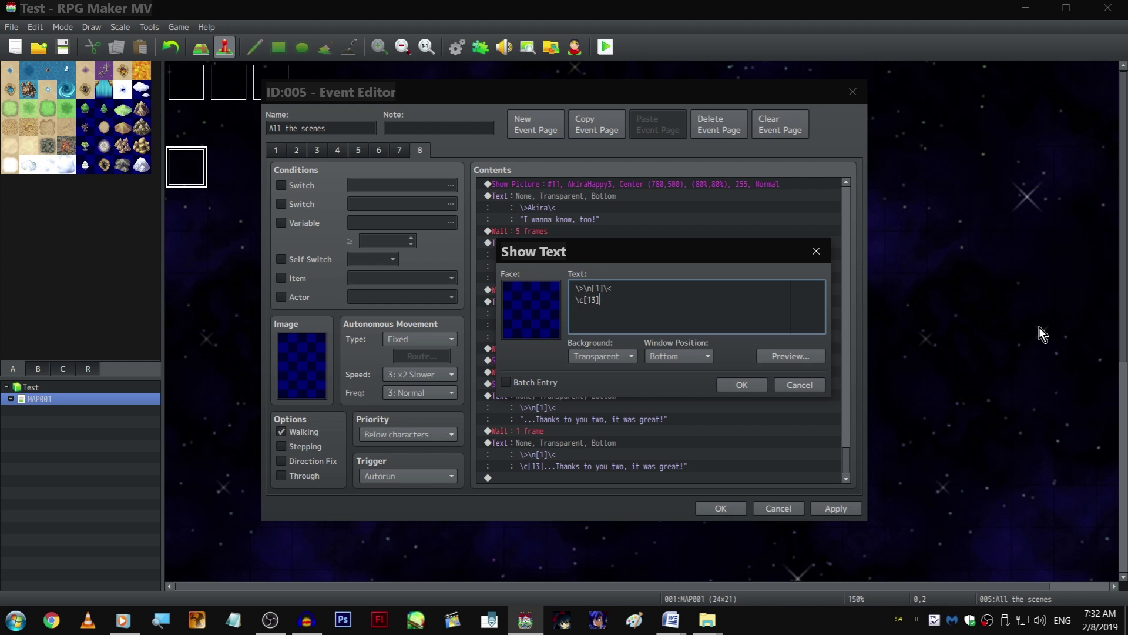
text(smiled br)
text(ightly)
text(hoping to catch )
text(my new friends o)
text(ff-guard)
text( again)
key(Up)
key(Return)
key(Down)
key(BackSpace)
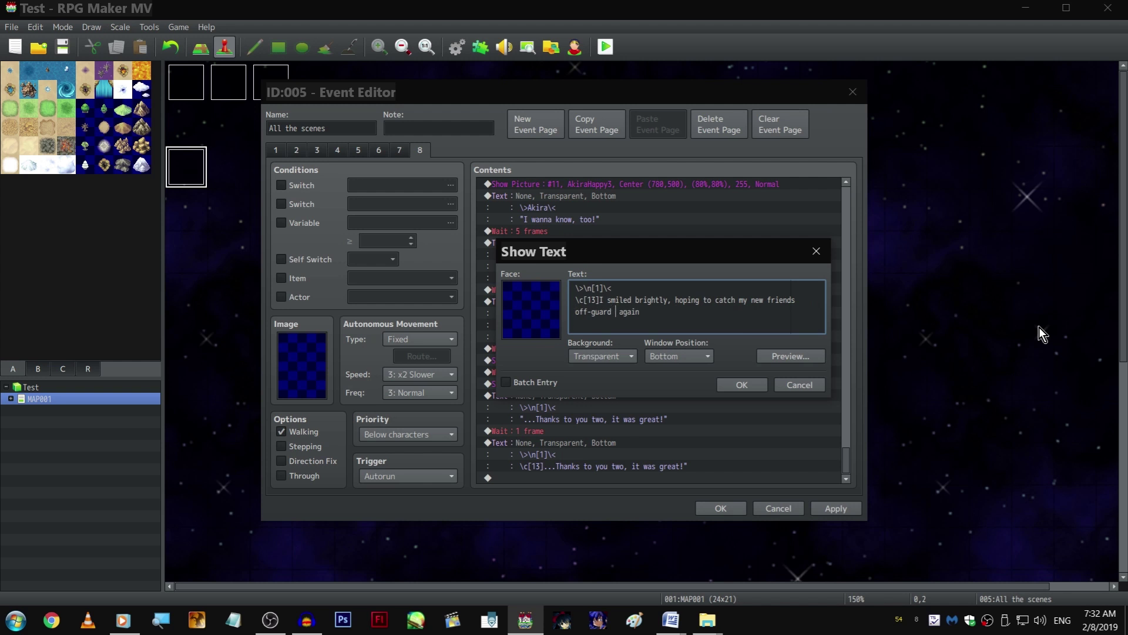
text(. Much to my dismay )
text(, they c)
text(augh on and)
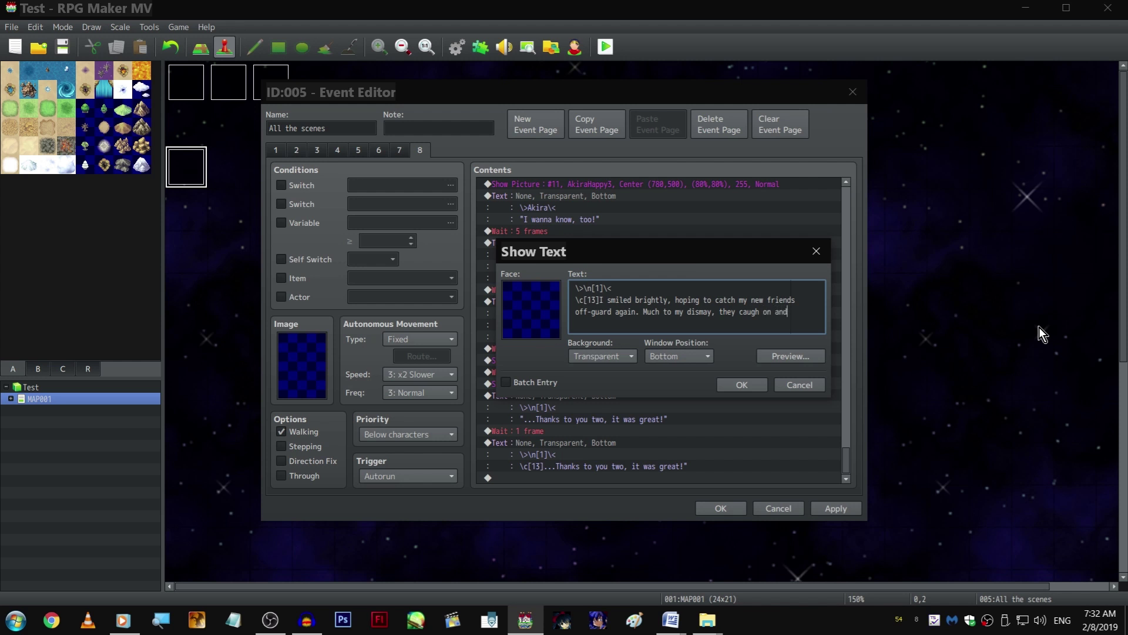
text( acted)
text(like it was normal for me to be happy. Or maybe...)
Duplicate the monologue and rewrite the copy as '...they've gotten used to it?'
key(ctrl+Return)
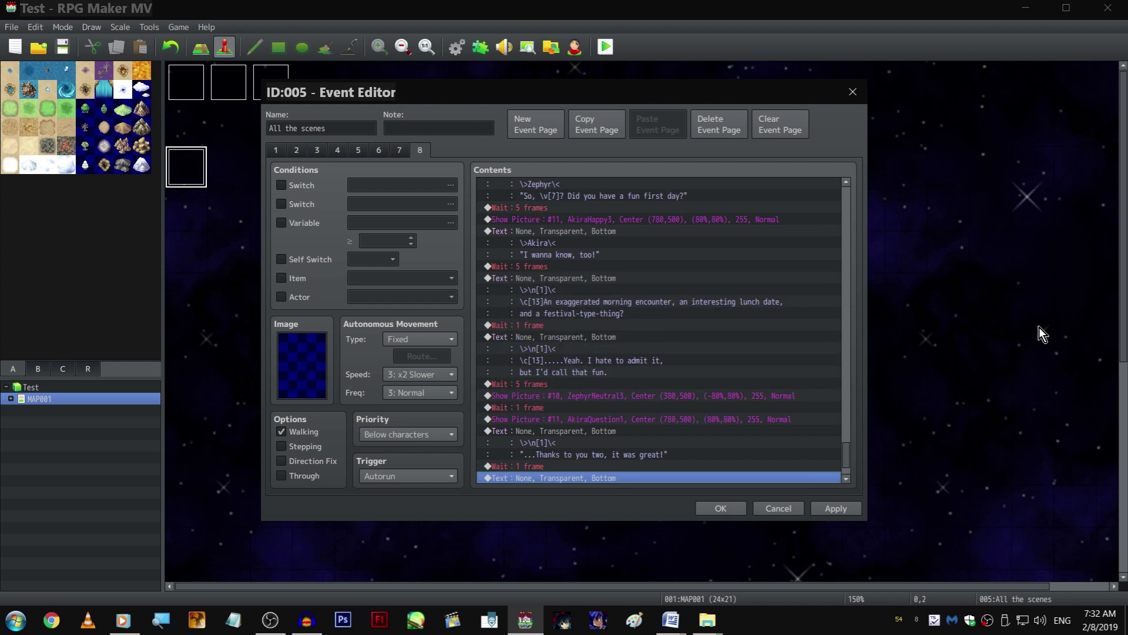
key(Return)
key(shift+Up)
key(shift+Up)
key(shift+Home)
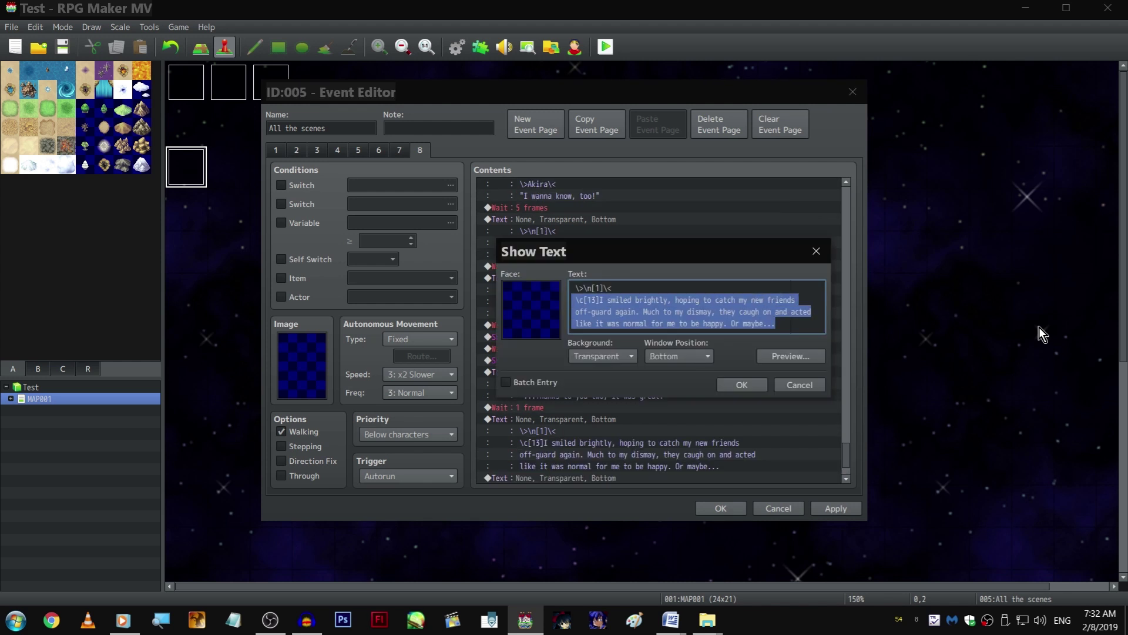
key(shift+Right)
key(shift+Right)
key(shift+Right)
key(shift+Right)
key(shift+Right)
text(Th)
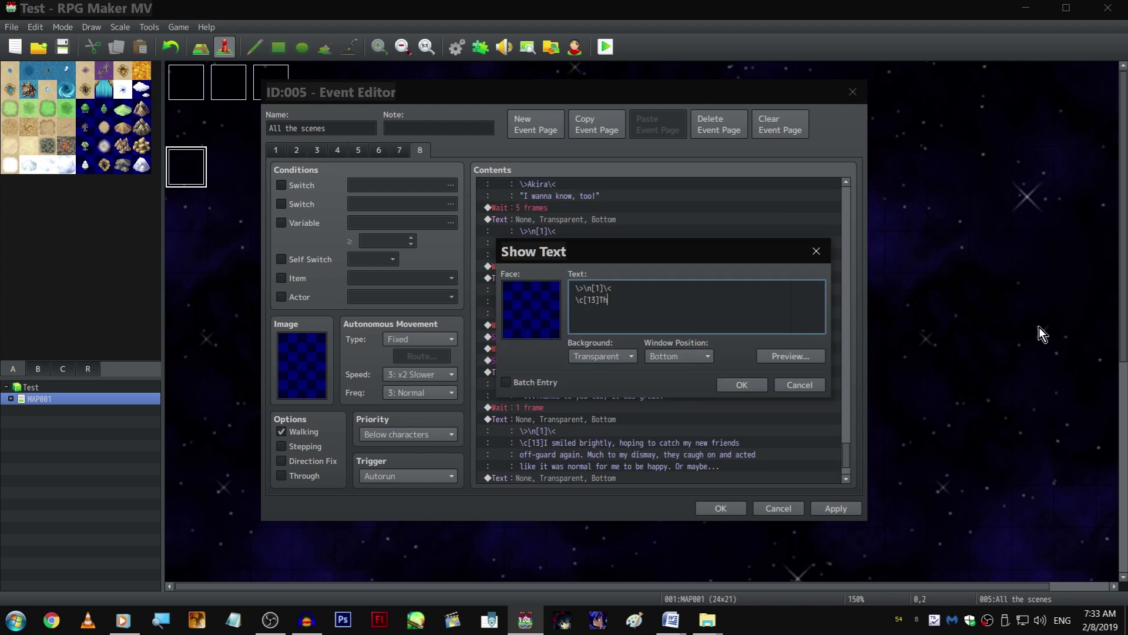
text(ey've gotten used to it?)
key(Delete)
key(Delete)
text(...th)
text(e)
key(ctrl+Return)
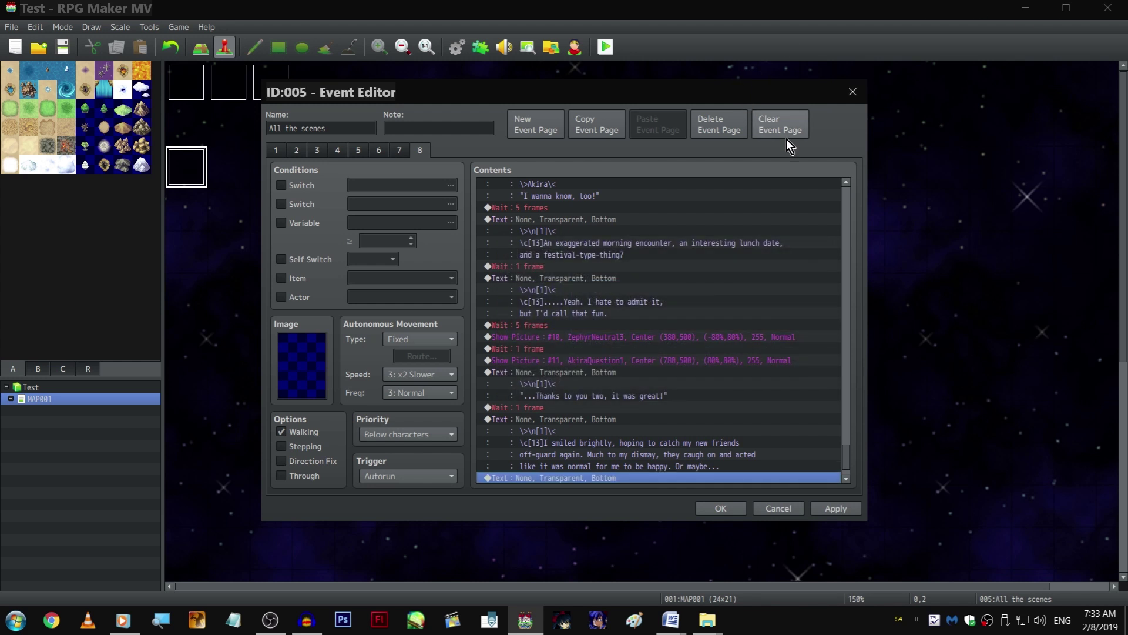
Insert a one-frame wait before the '...they've gotten used to it?' line
click(725, 395)
click(667, 371)
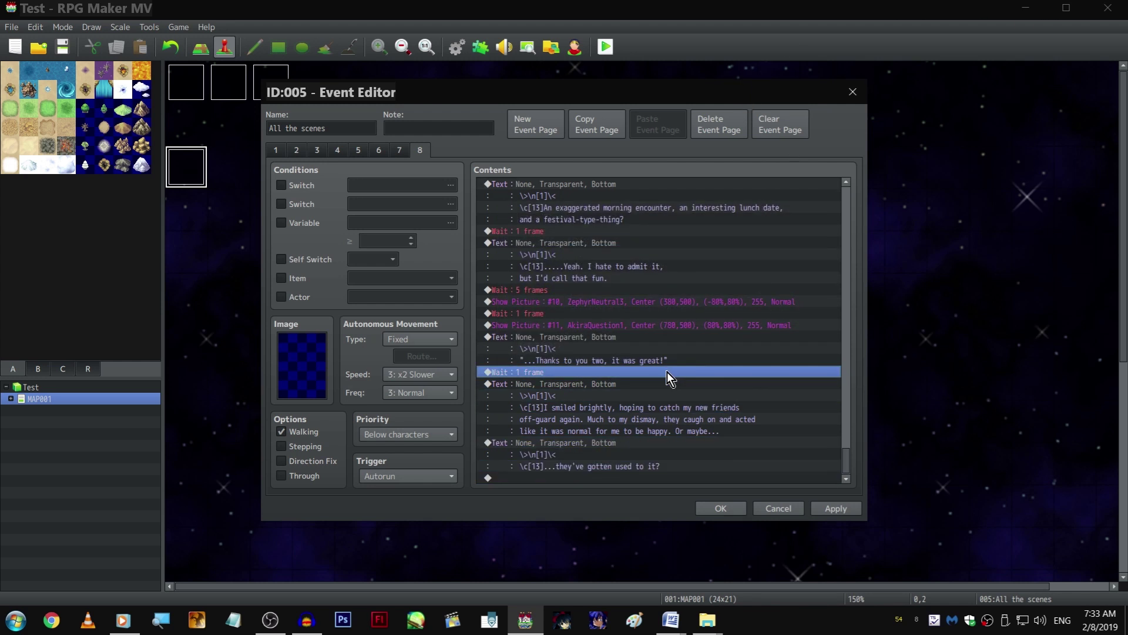
key(ctrl+c)
click(641, 440)
key(ctrl+v)
click(836, 508)
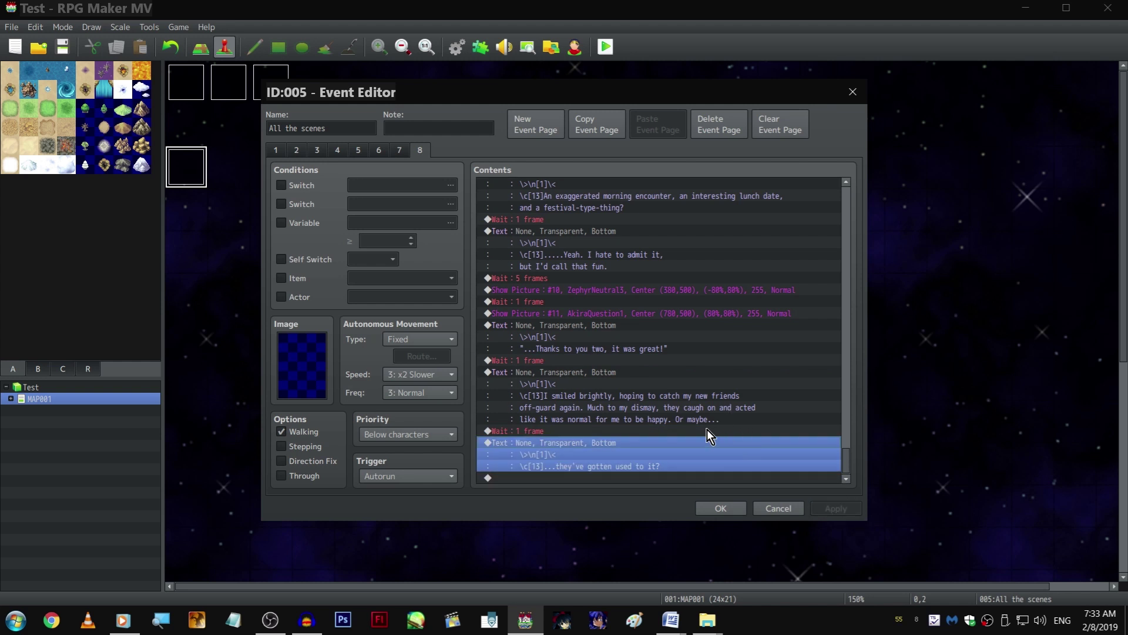
click(673, 478)
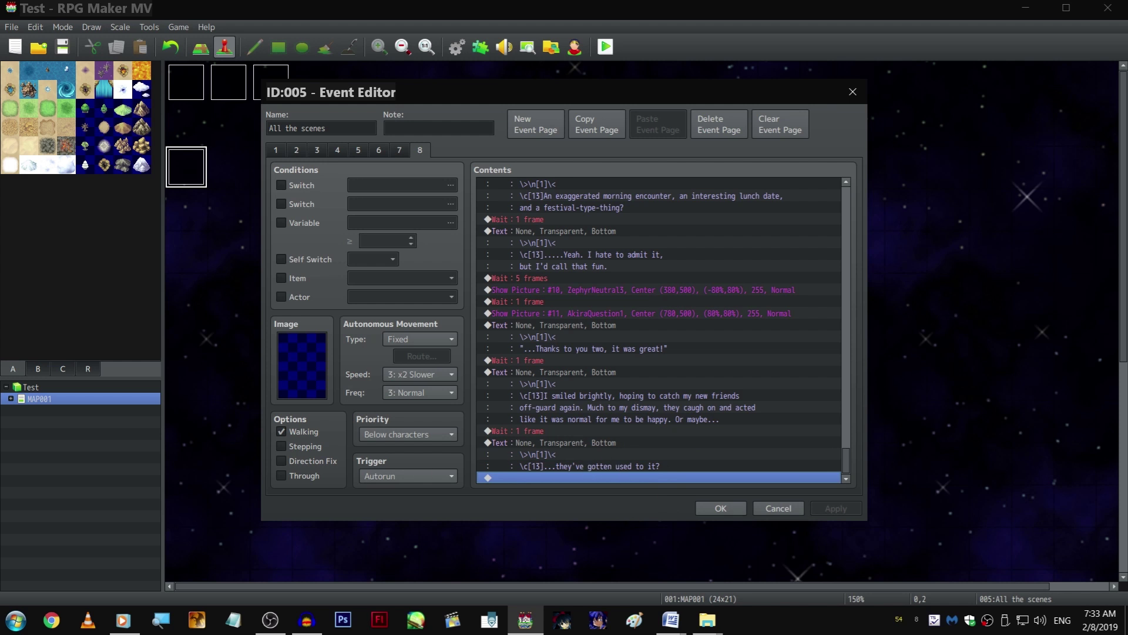
Browse Zephyr's expressions and switch picture #10 from ZephyrNeutral3 to ZephyrUm1
click(651, 313)
click(646, 289)
scroll(630, 441, down, 1)
double_click(622, 442)
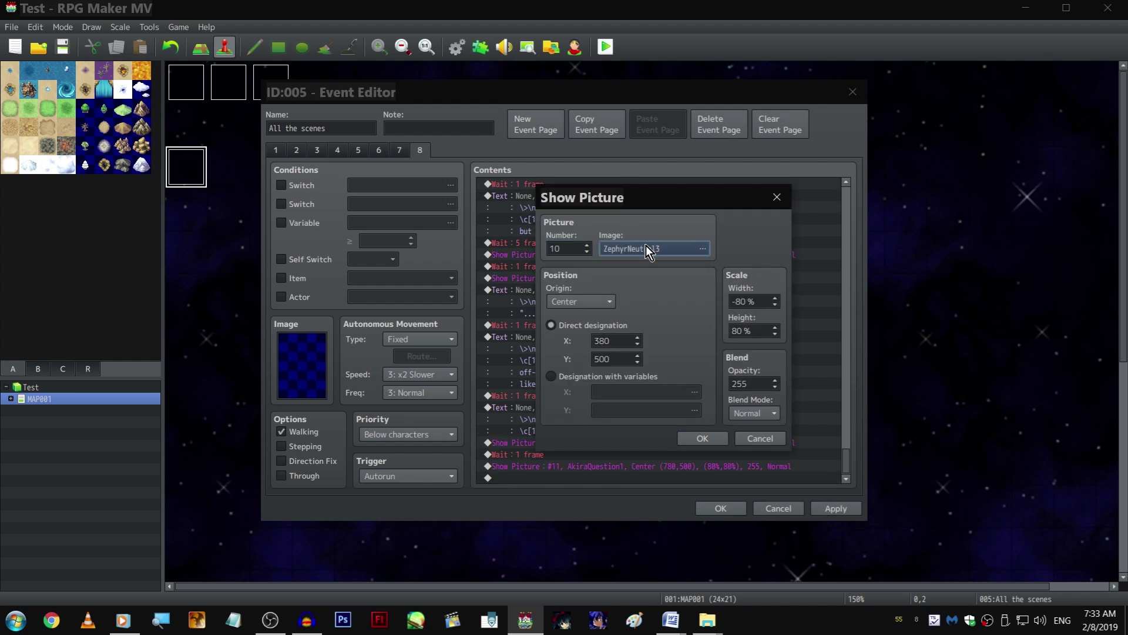
double_click(646, 248)
click(511, 332)
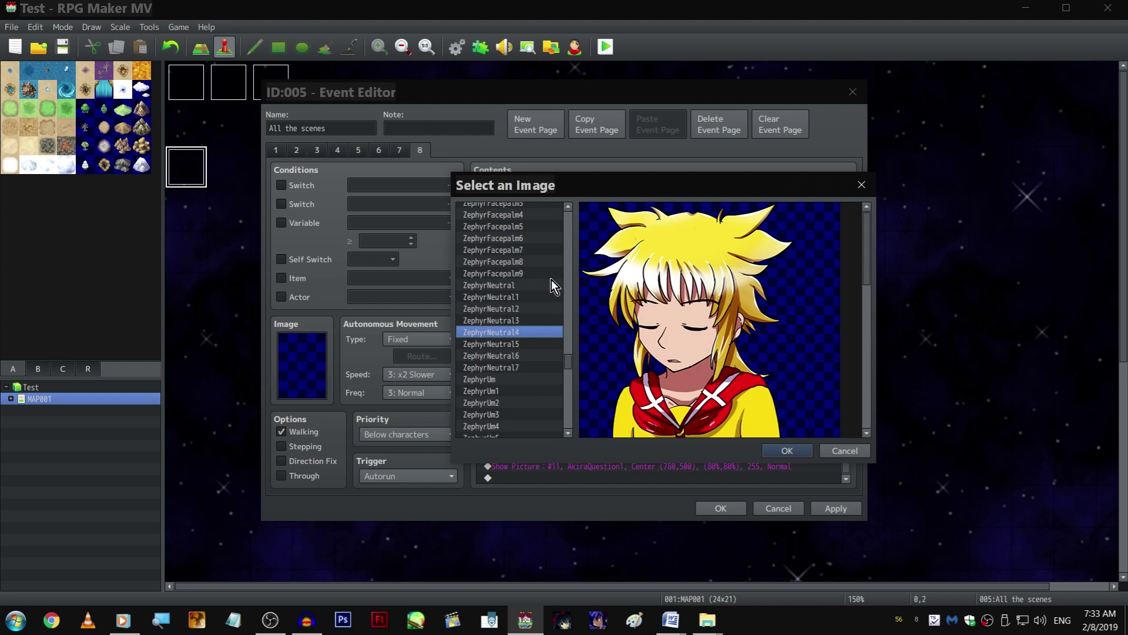
key(Down)
key(Down)
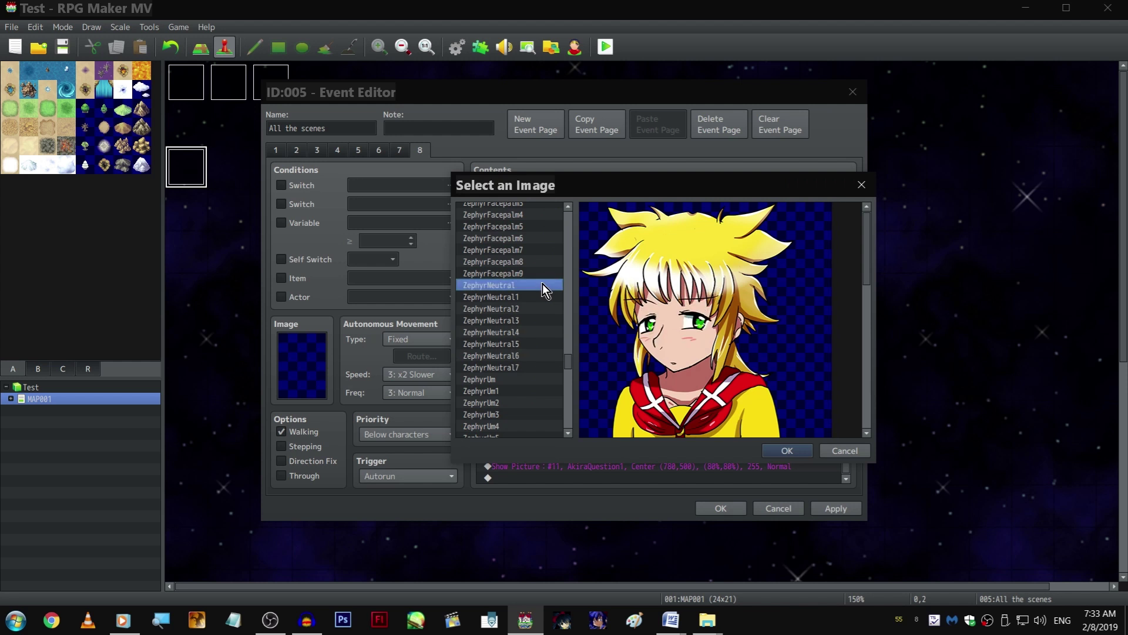
click(543, 285)
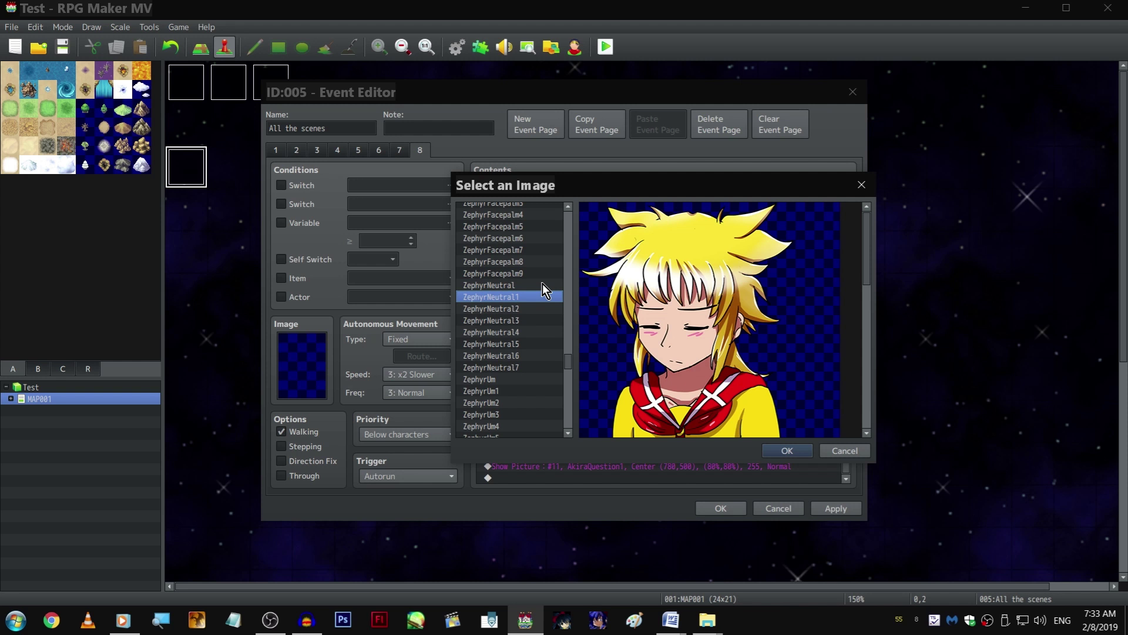
click(539, 367)
scroll(539, 366, down, 2)
key(Down)
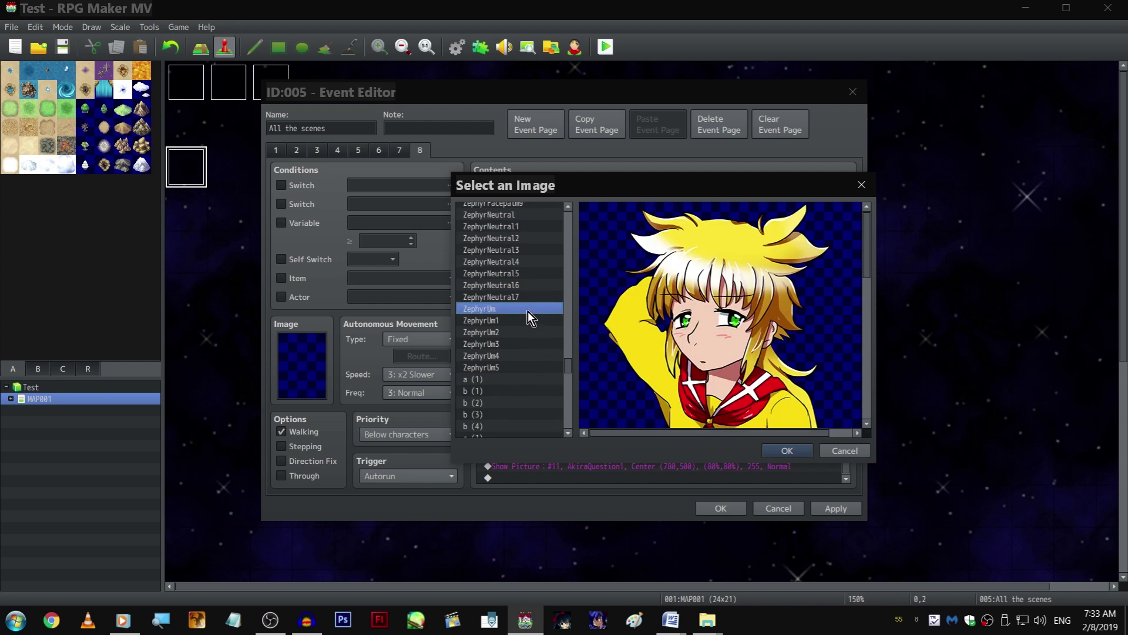
key(Down)
key(Down)
key(Up)
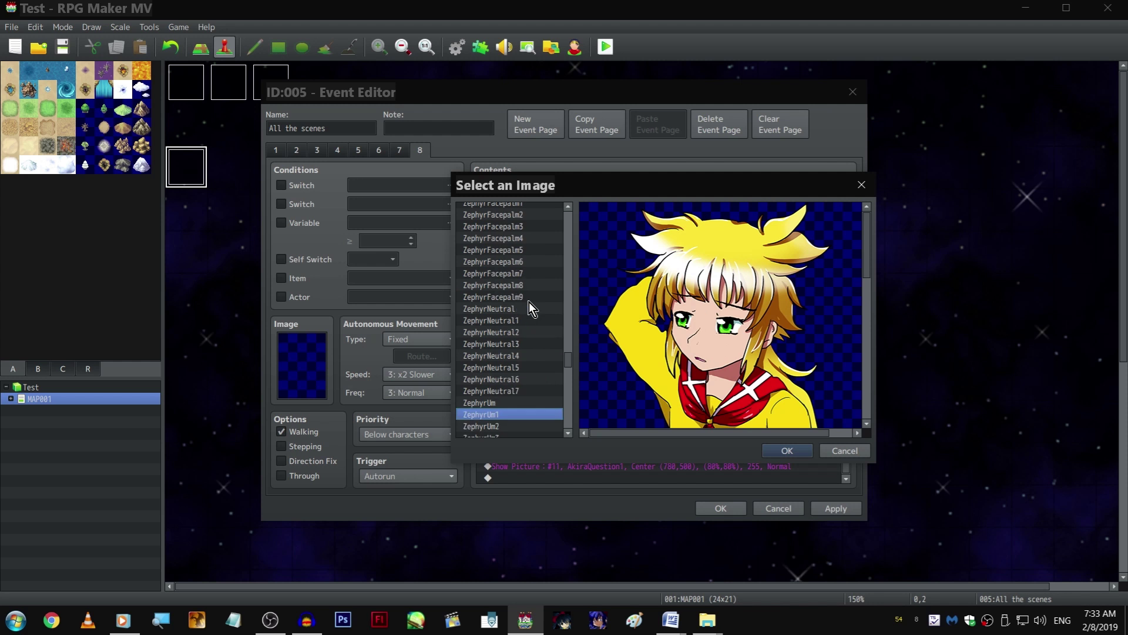
scroll(529, 303, up, 2)
scroll(538, 300, up, 2)
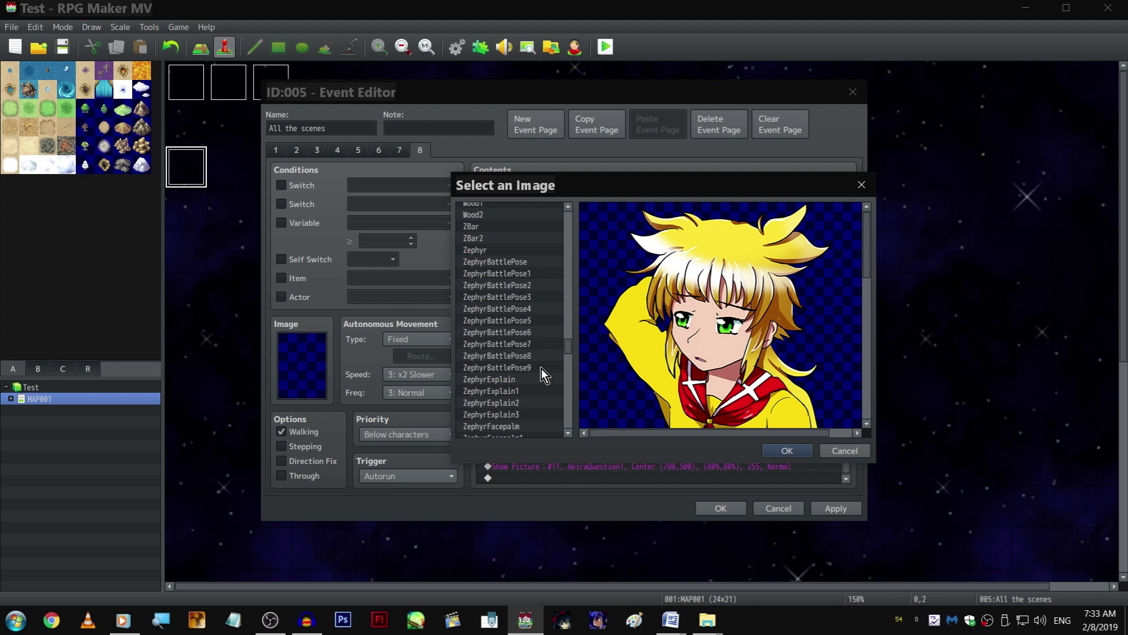
key(Down)
key(Down)
key(Down)
key(Down)
key(Down)
key(Up)
key(Up)
key(Up)
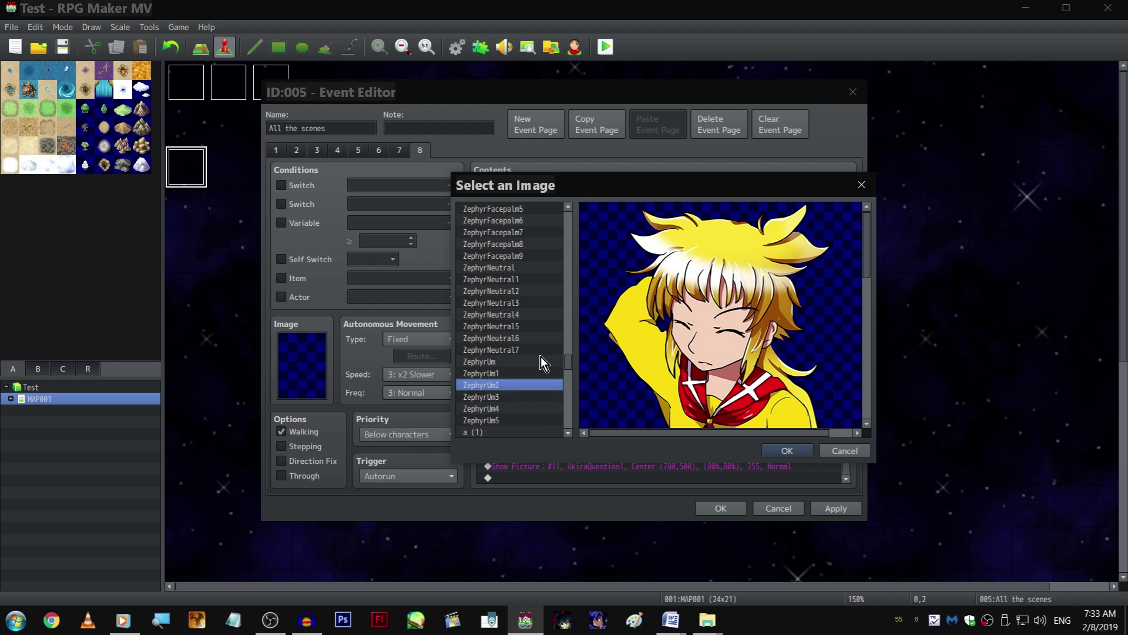
key(Up)
key(Return)
key(Return)
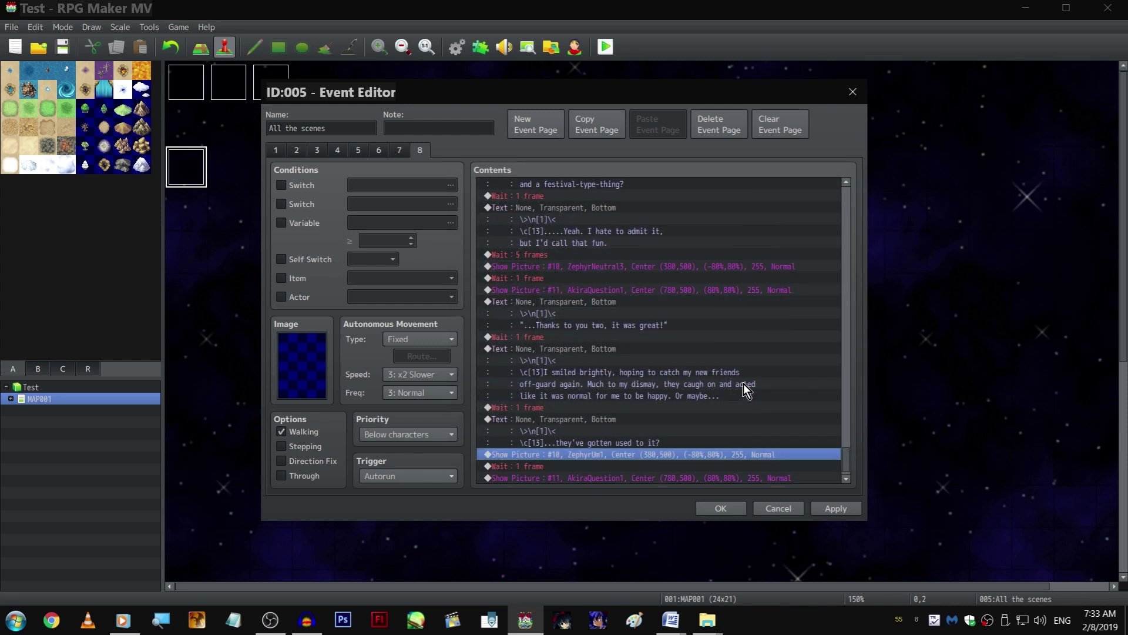
Swap the final Akira picture #11 image from AkiraQuestion1 to AkiraShy1
double_click(623, 465)
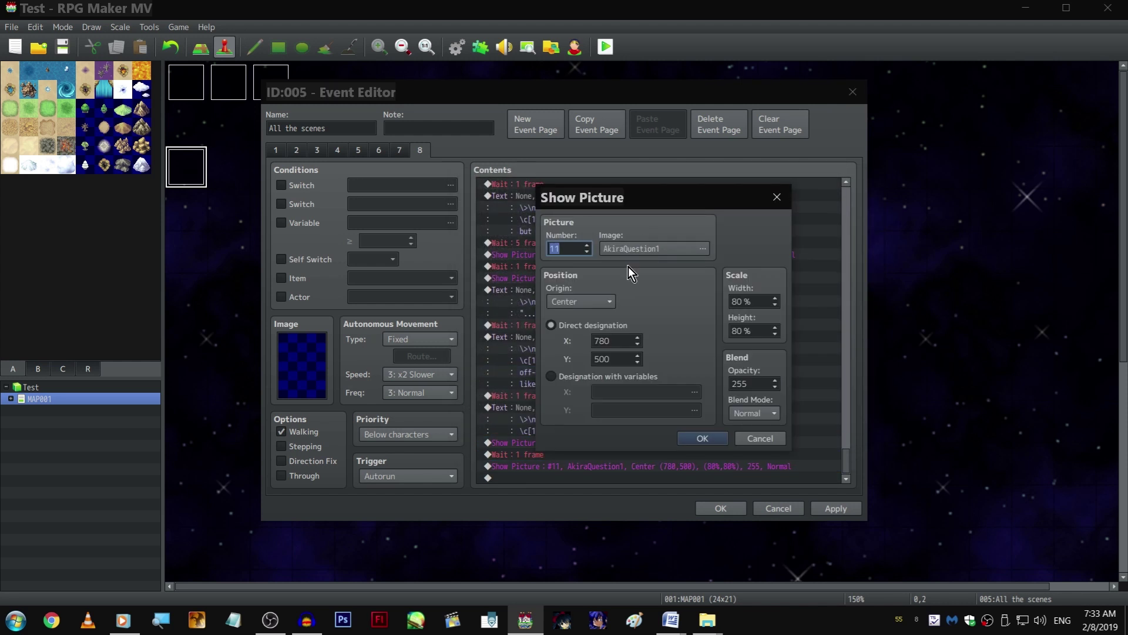
click(630, 250)
scroll(517, 310, up, 3)
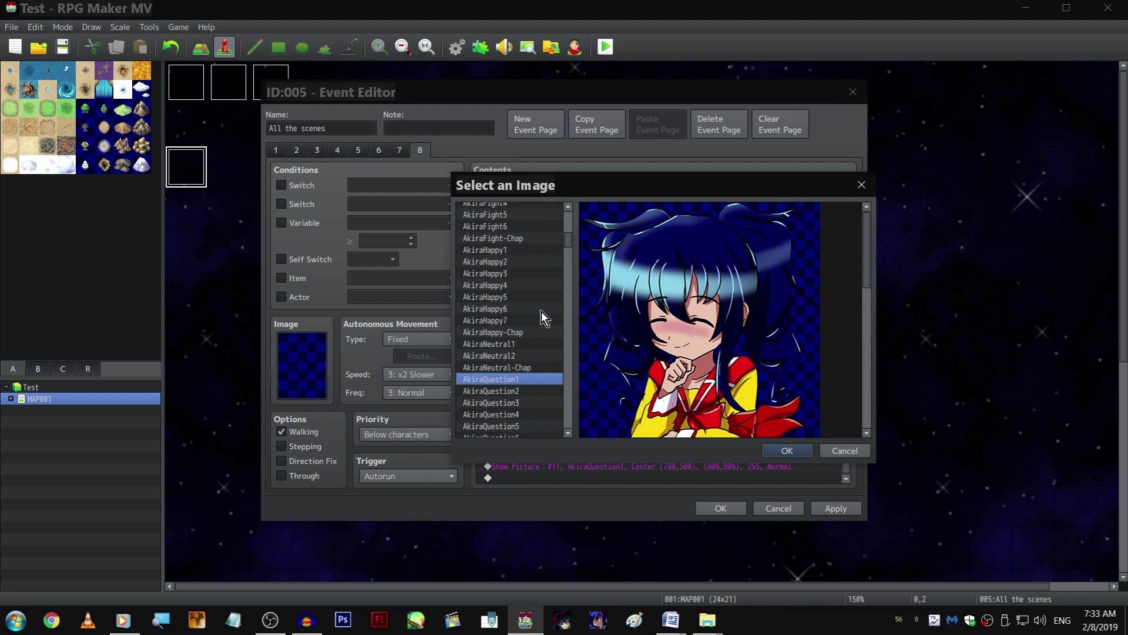
click(519, 311)
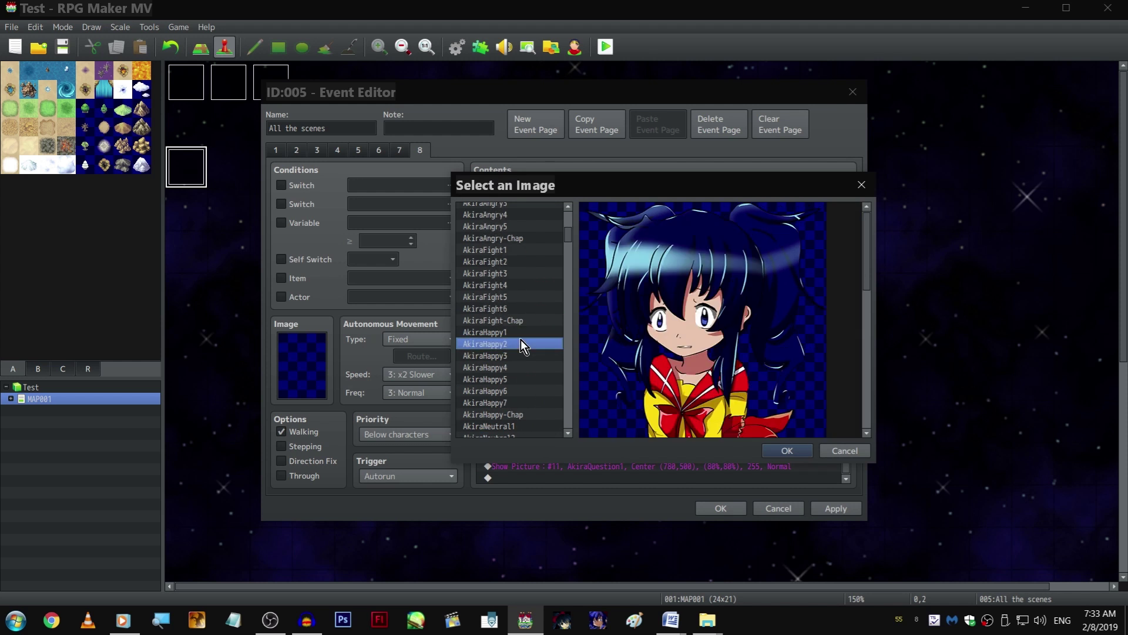
scroll(520, 335, down, 5)
scroll(531, 356, down, 1)
click(518, 299)
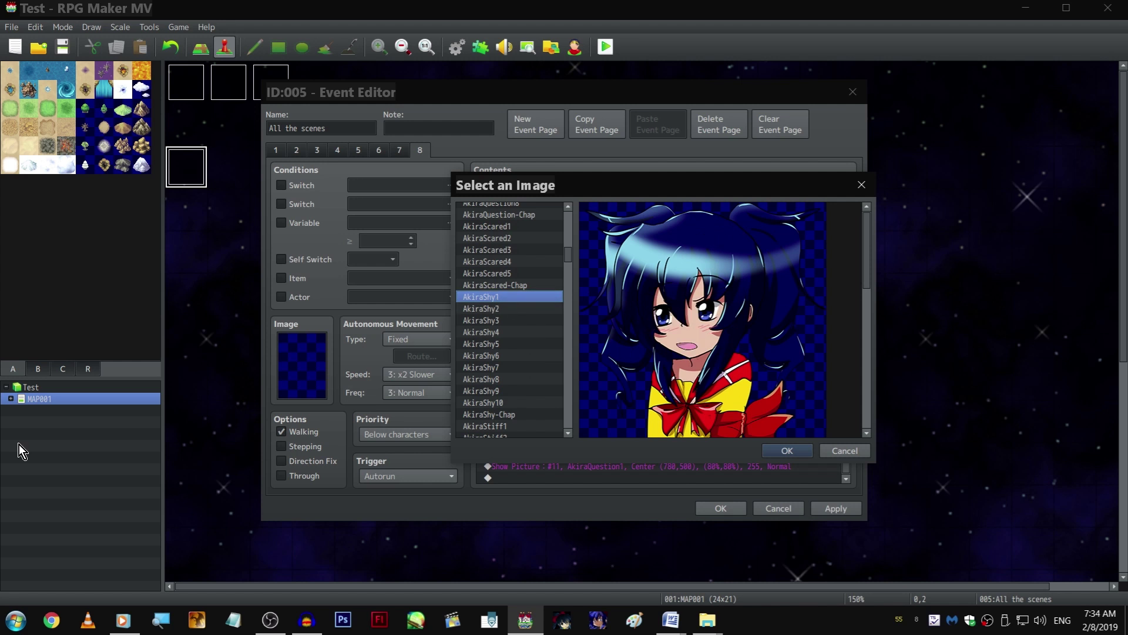
key(Return)
key(Return)
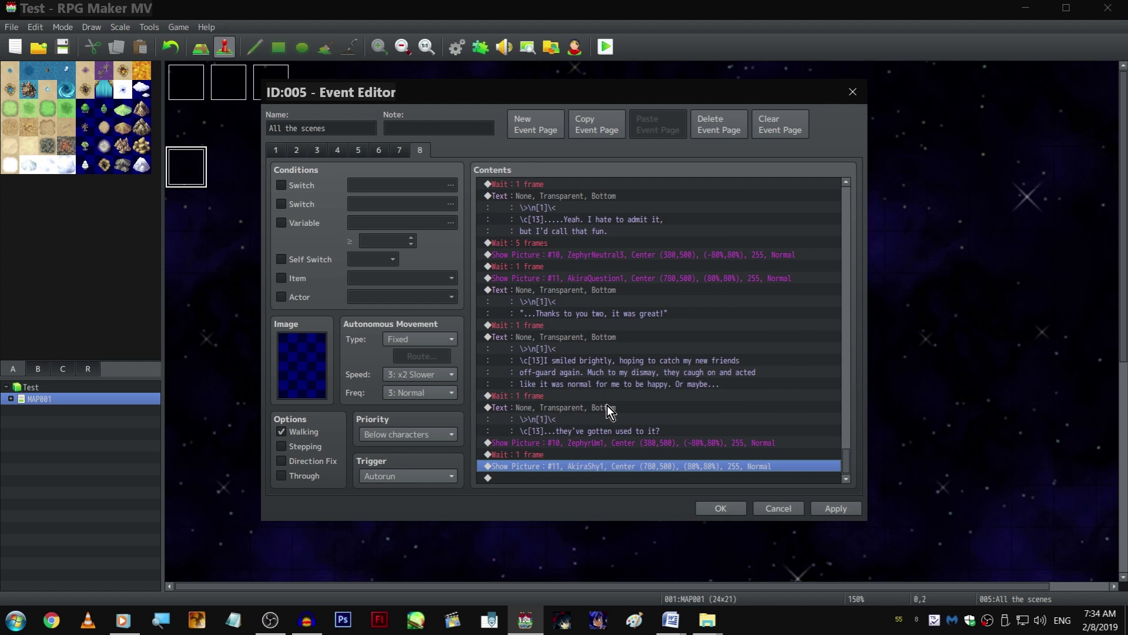
scroll(575, 287, up, 2)
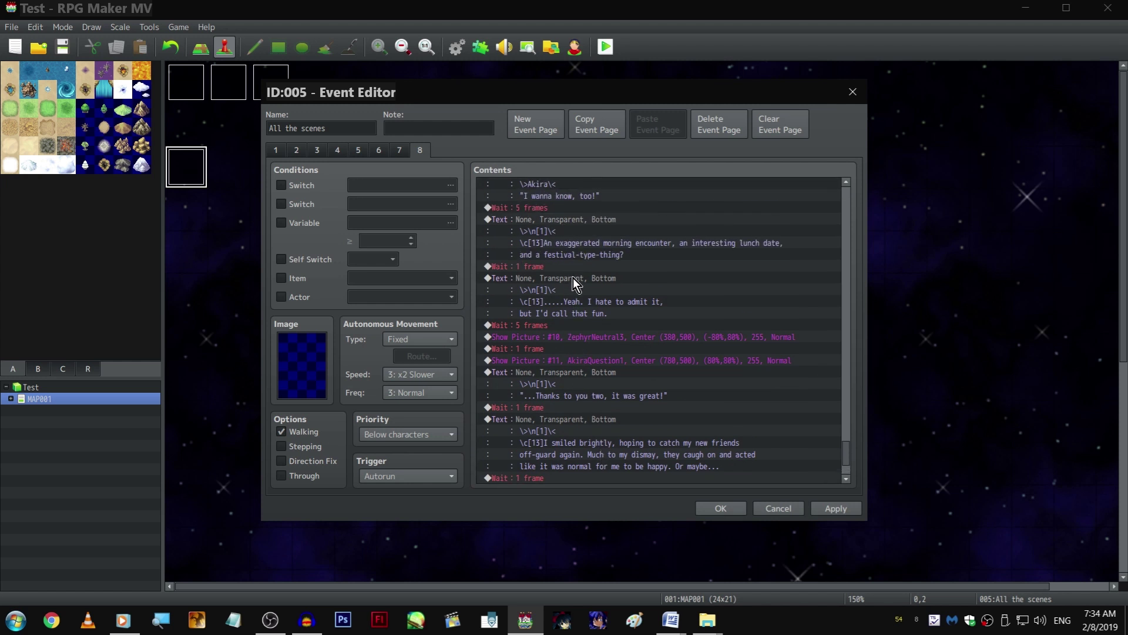
Copy Akira's 'I wanna know, too!' text block to the end of the scene
click(574, 279)
scroll(573, 279, up, 1)
scroll(581, 273, up, 2)
click(582, 324)
key(ctrl+c)
scroll(612, 447, down, 1)
click(612, 476)
key(ctrl+v)
double_click(612, 446)
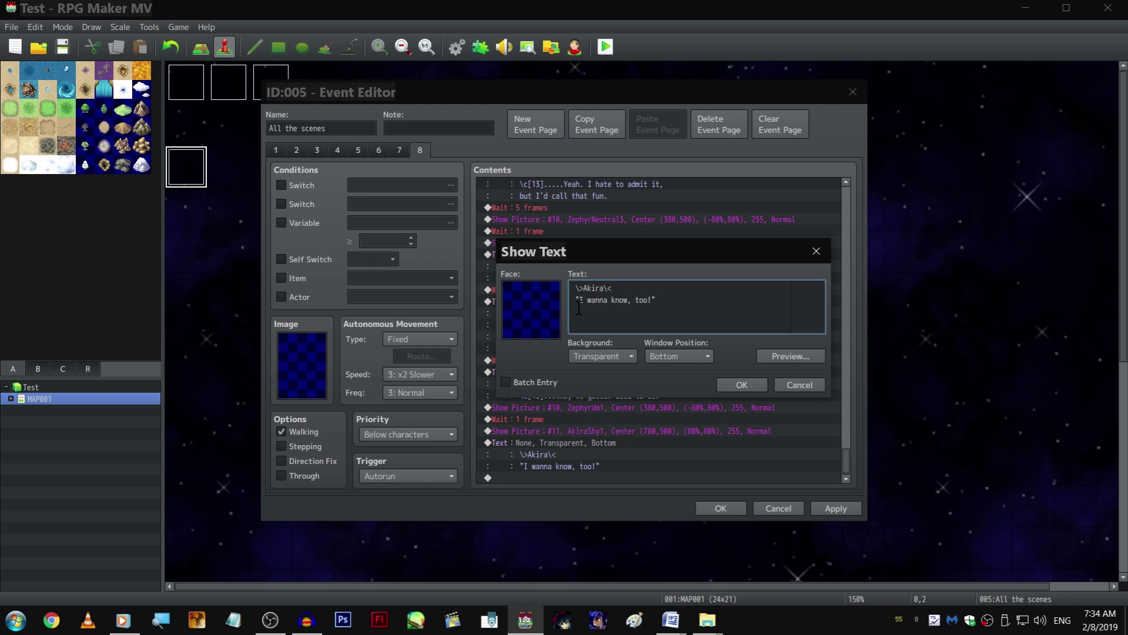
Rewrite the pasted line as 'I want to thank you, too... today was gonna suck...'
drag(653, 300, 580, 300)
text(I want to thank)
text( you, too)
text(,  )
text([2]...)
key(Return)
text(I kinda )
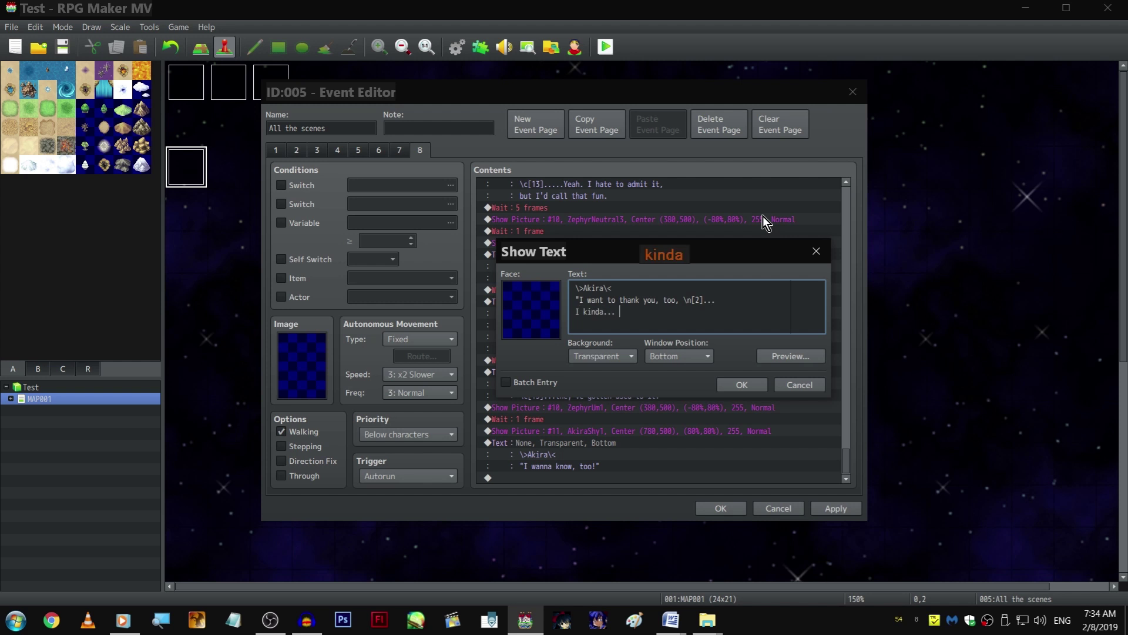
text(... thought today was)
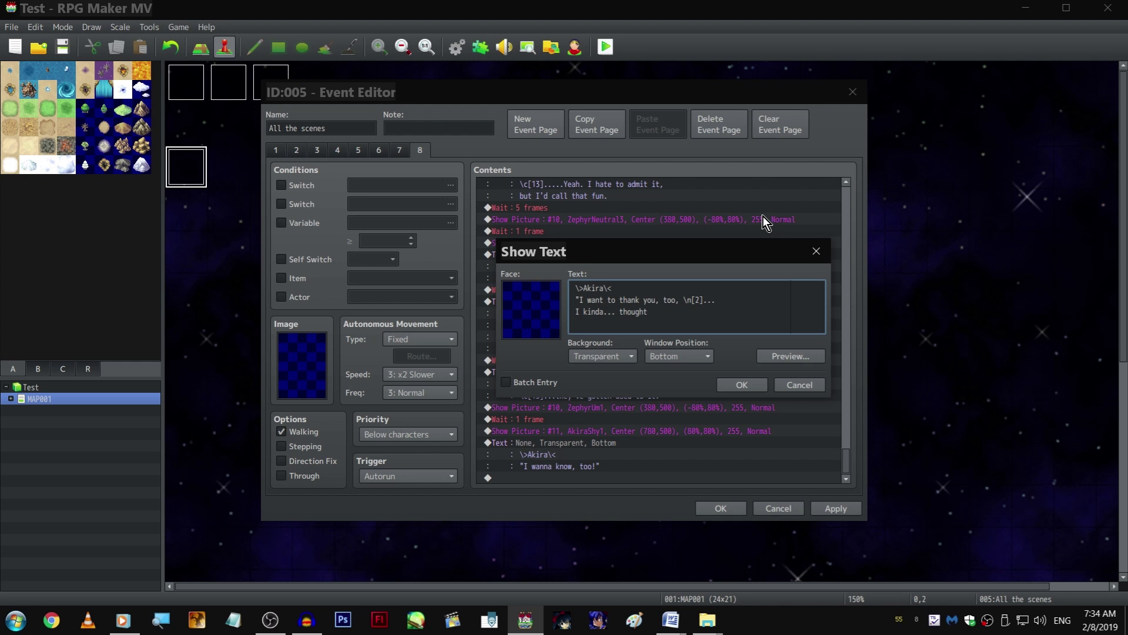
text( gonna)
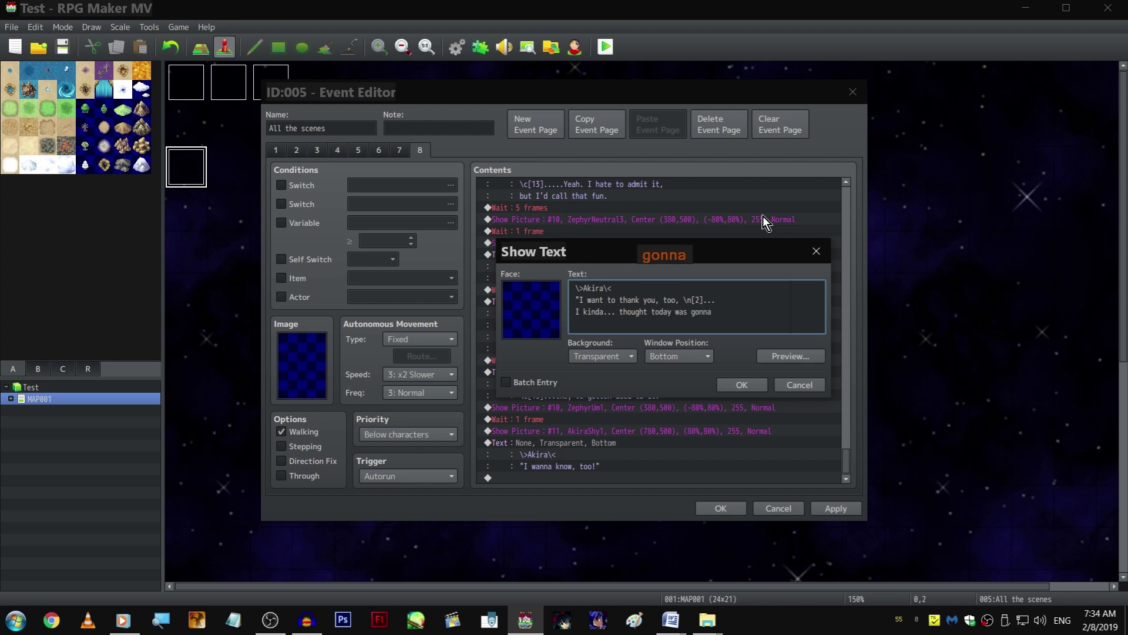
text( suck. But then you showed up)
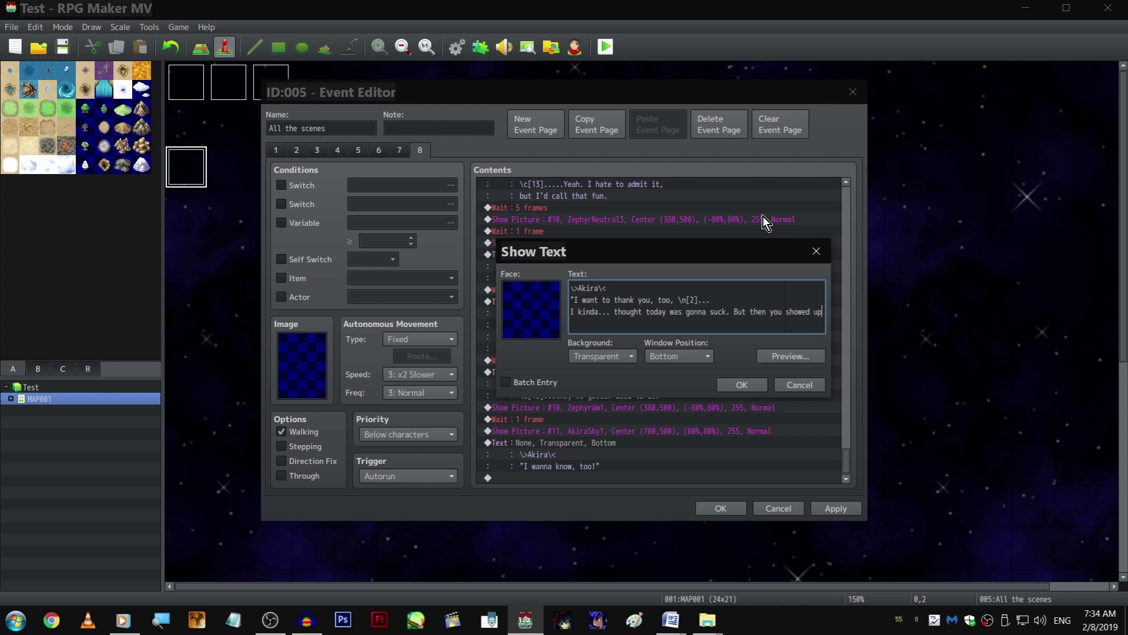
key(Home)
key(BackSpace)
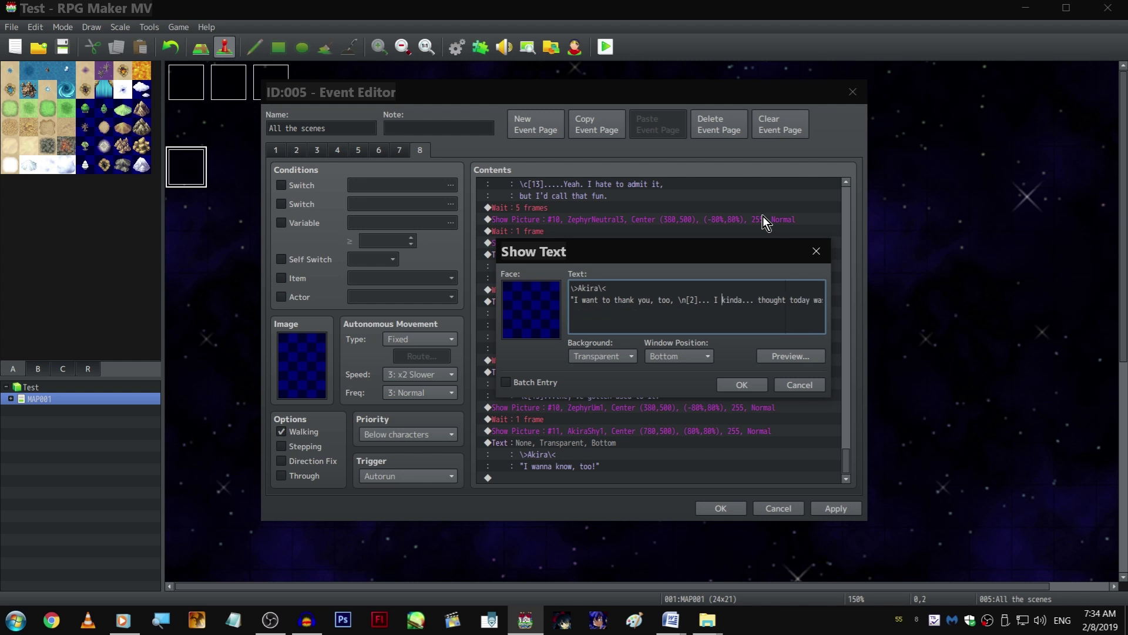
key(End)
key(Right)
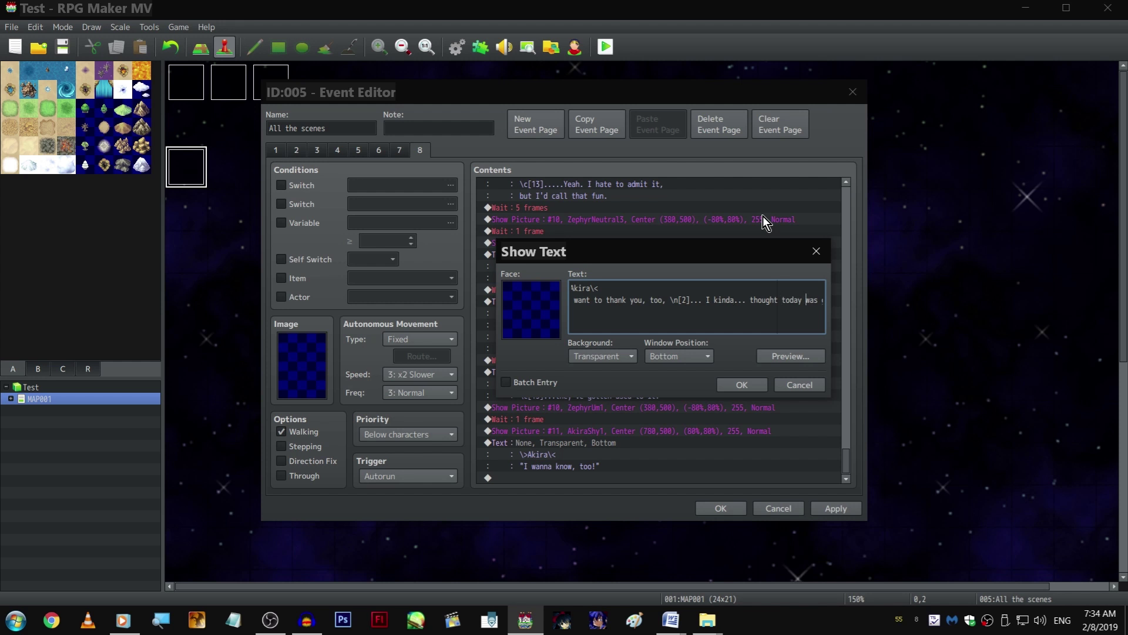
key(ctrl+v)
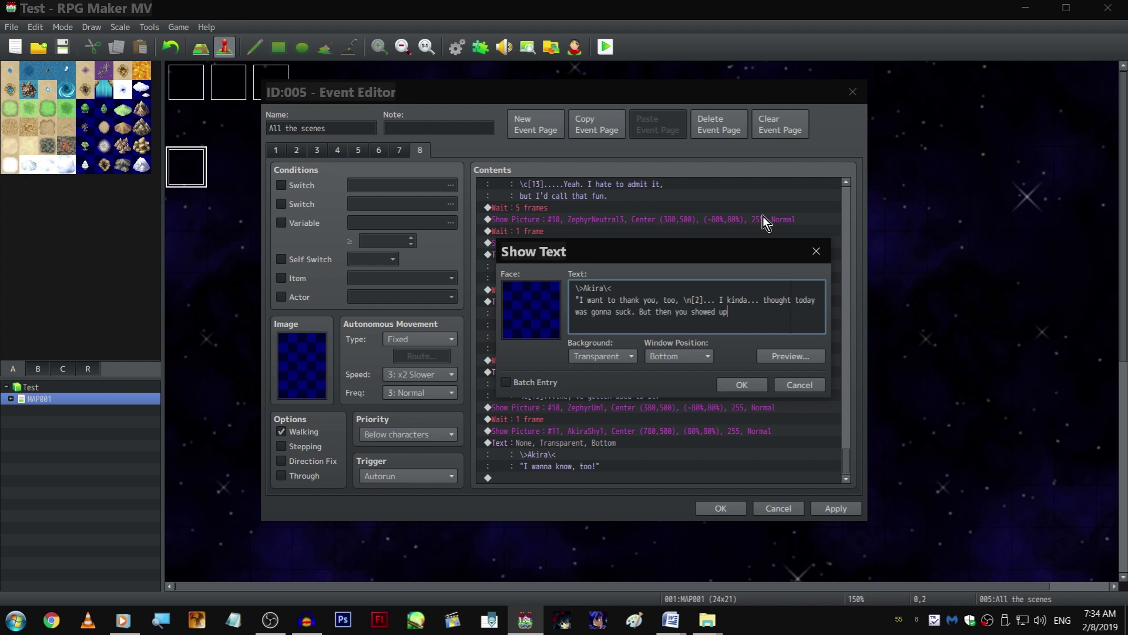
text(, and everything )
text(was... a l)
text(ot more fun, I)
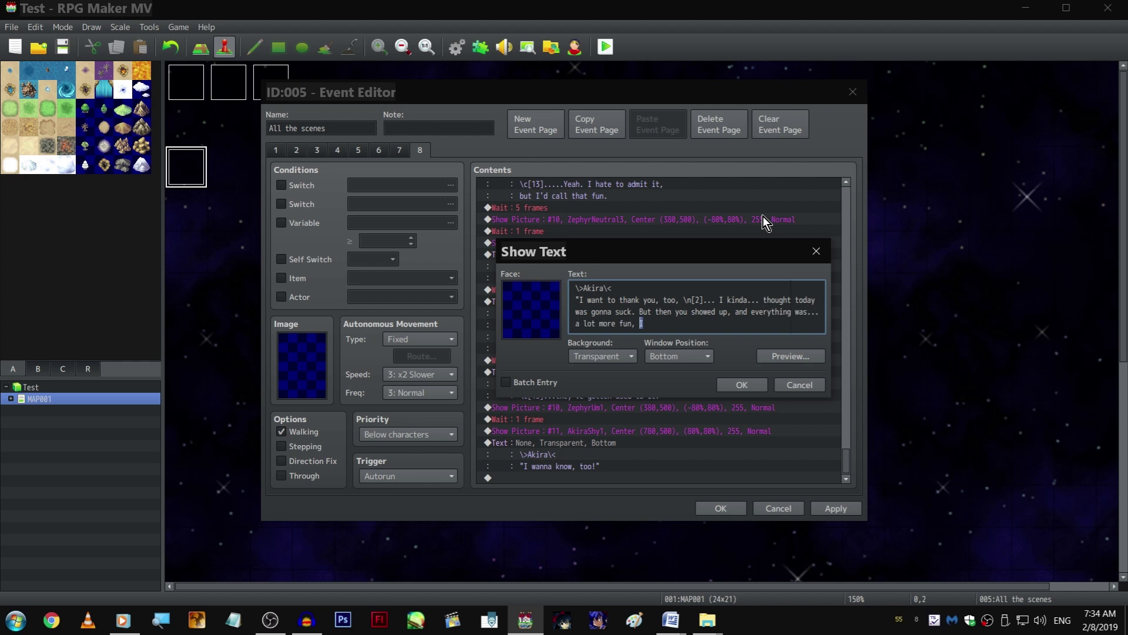
key(ctrl+shift+Left)
key(ctrl+shift+Left)
key(ctrl+shift+Left)
key(BackSpace)
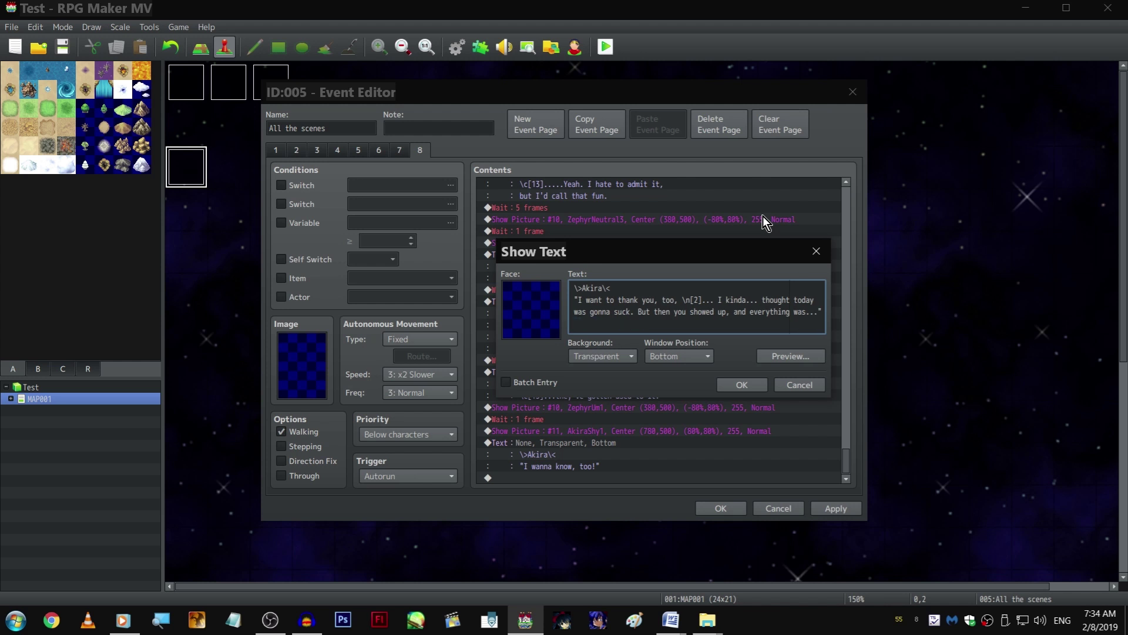
key(ctrl+Return)
scroll(756, 265, down, 2)
scroll(705, 352, down, 1)
Duplicate Akira's picture and text block, setting the new portrait to AkiraShy7
shift+click(637, 418)
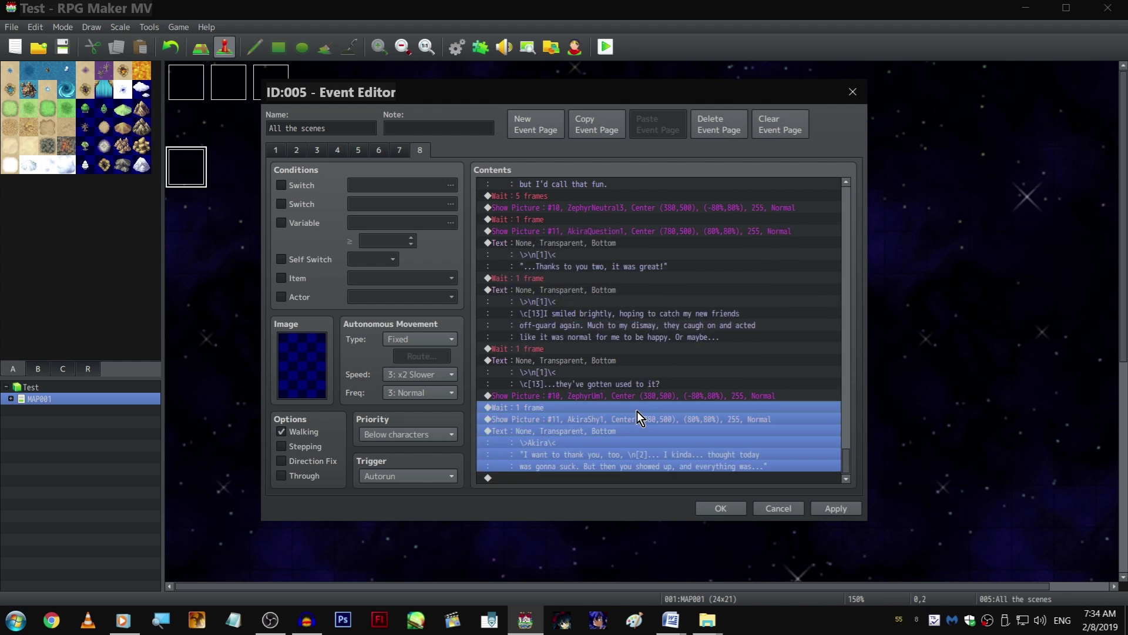
key(ctrl+c)
key(ctrl+v)
double_click(631, 419)
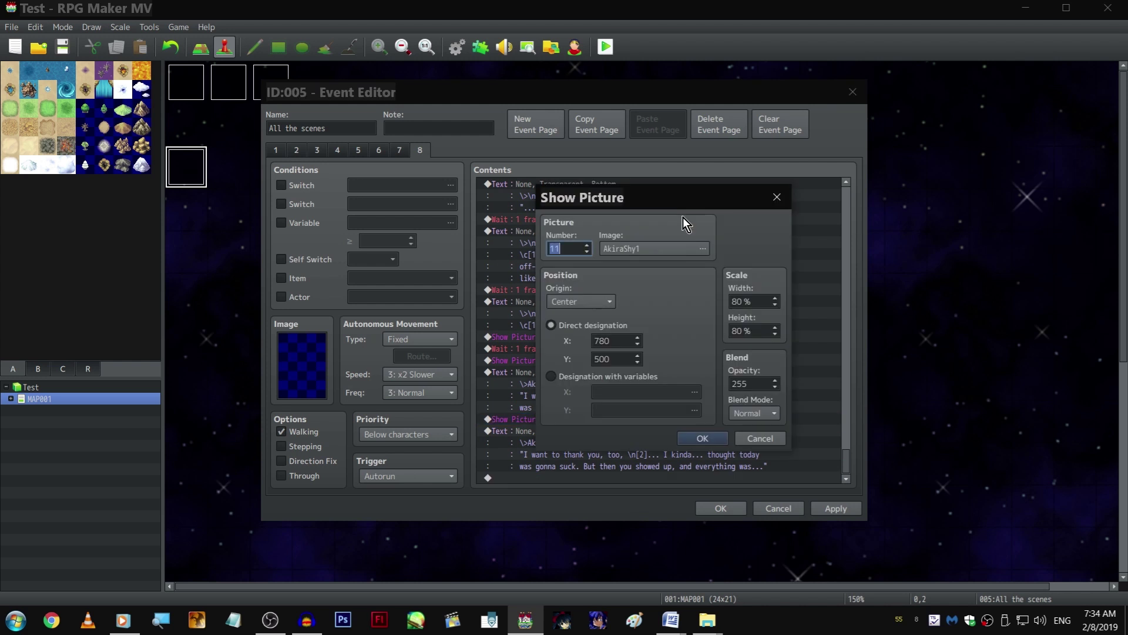
click(660, 244)
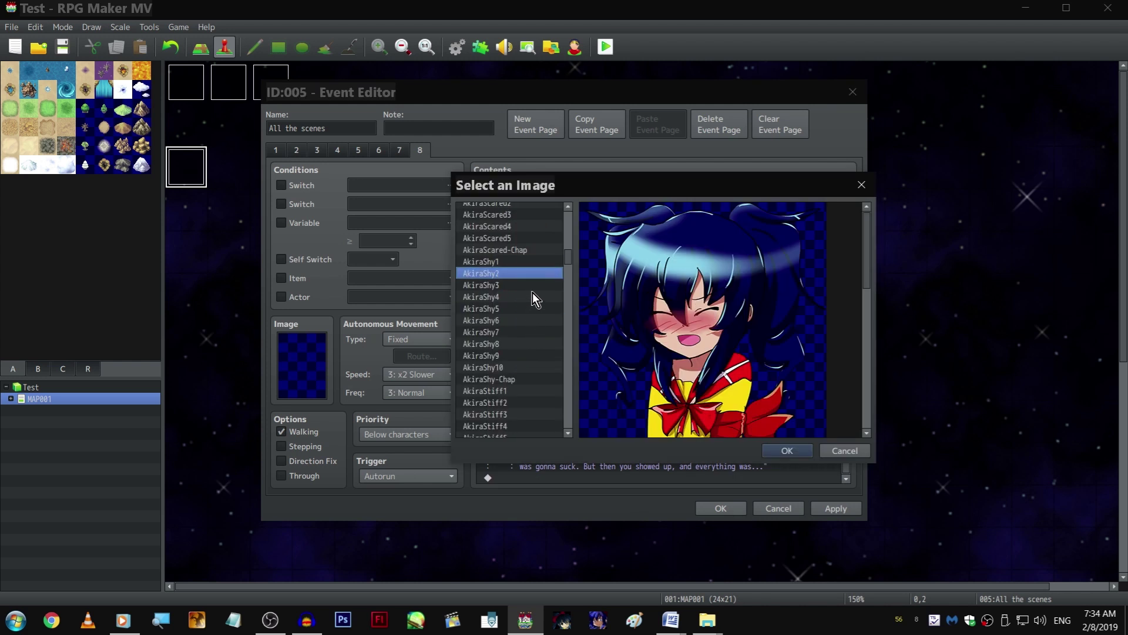
key(Down)
key(Down)
key(Down)
key(Return)
key(Return)
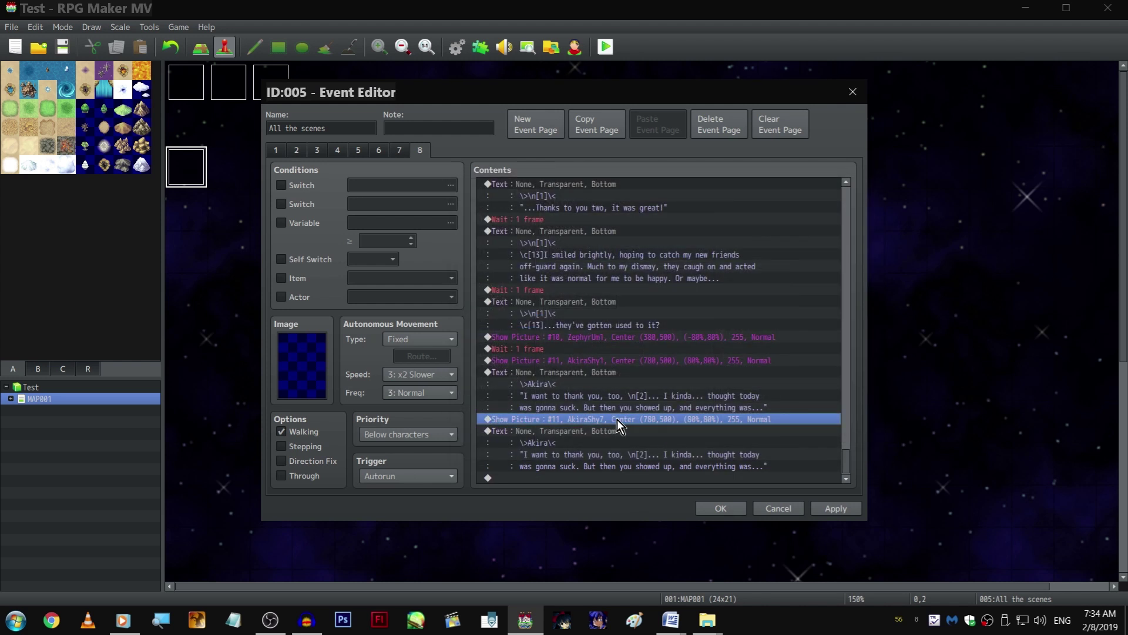
Change Akira's copied line to '...a lot more fun, I'd say!'
double_click(583, 428)
triple_click(584, 307)
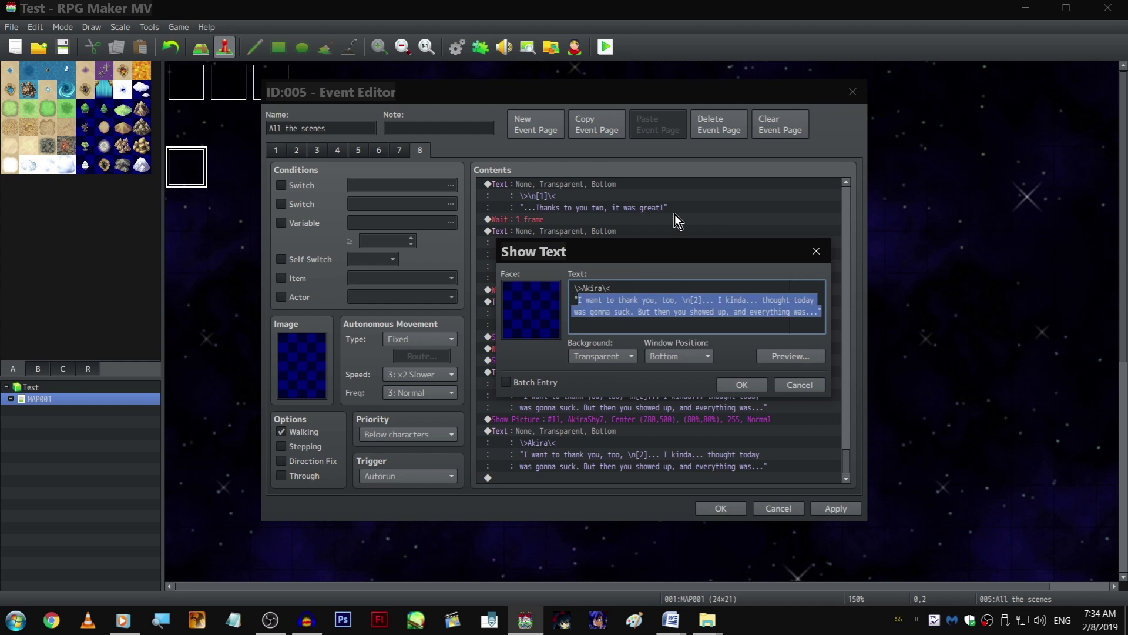
text(...a lot mor)
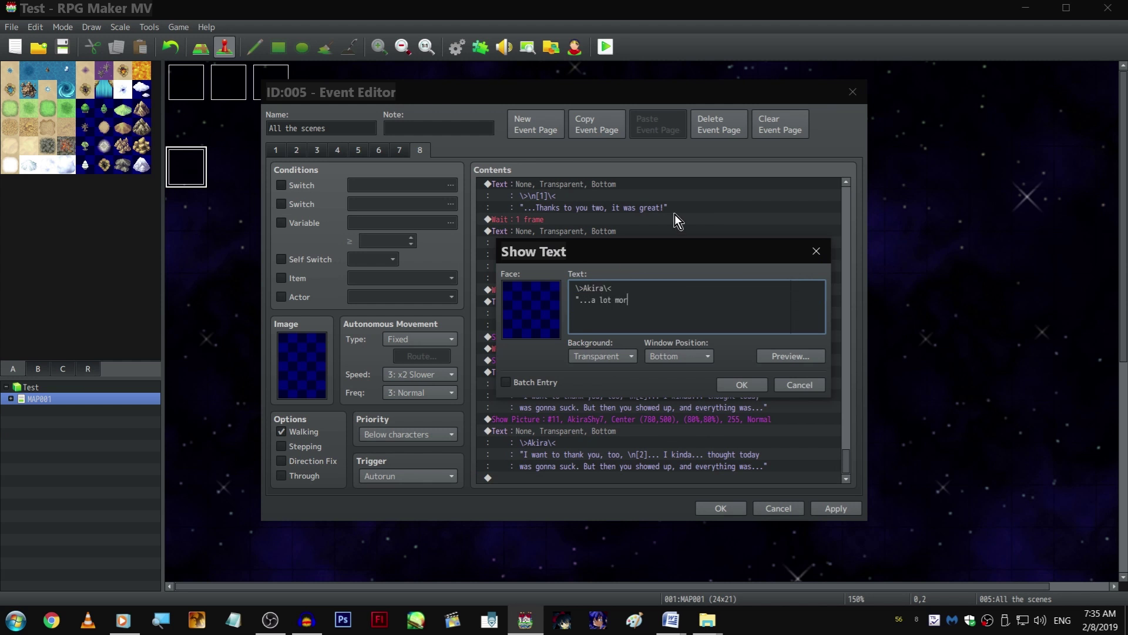
text(e fun, I'd say!)
text(")
key(ctrl+Return)
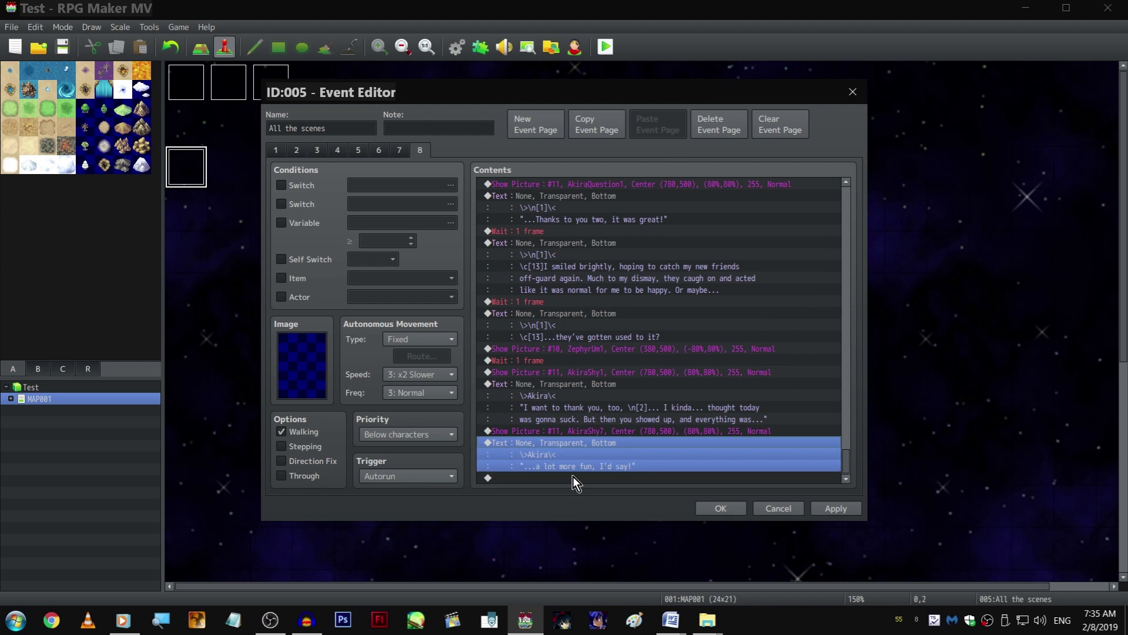
click(593, 360)
key(ctrl+c)
click(597, 430)
key(ctrl+v)
click(608, 478)
key(ctrl+v)
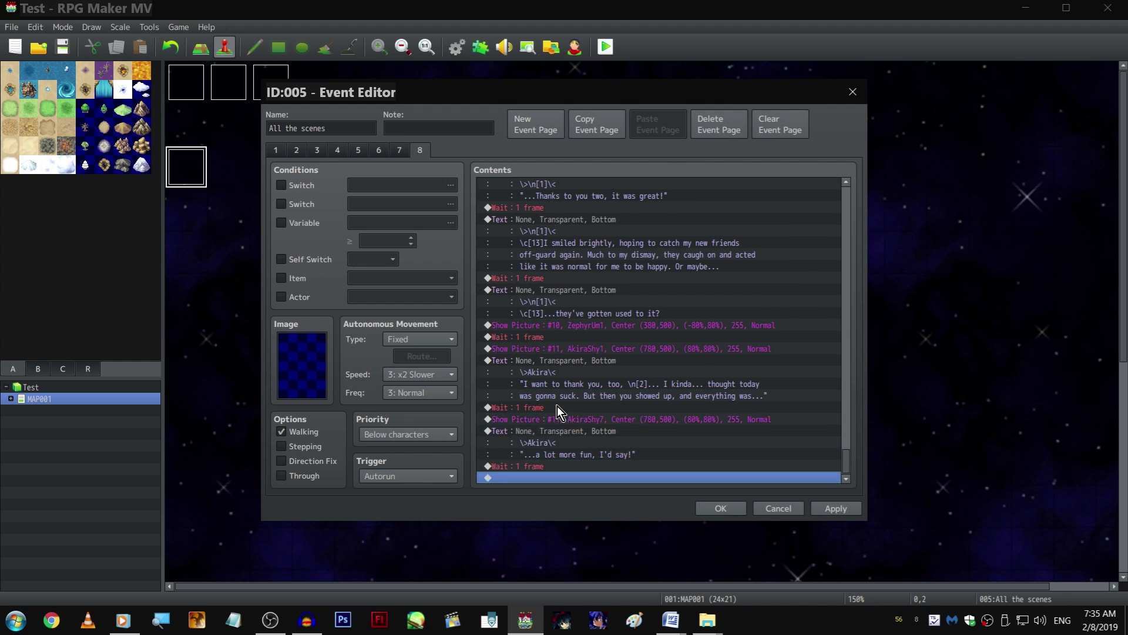
Append a copy of Zephyr's picture #10 using the ZephyrUm3 portrait
click(641, 325)
key(ctrl+c)
click(653, 478)
key(ctrl+v)
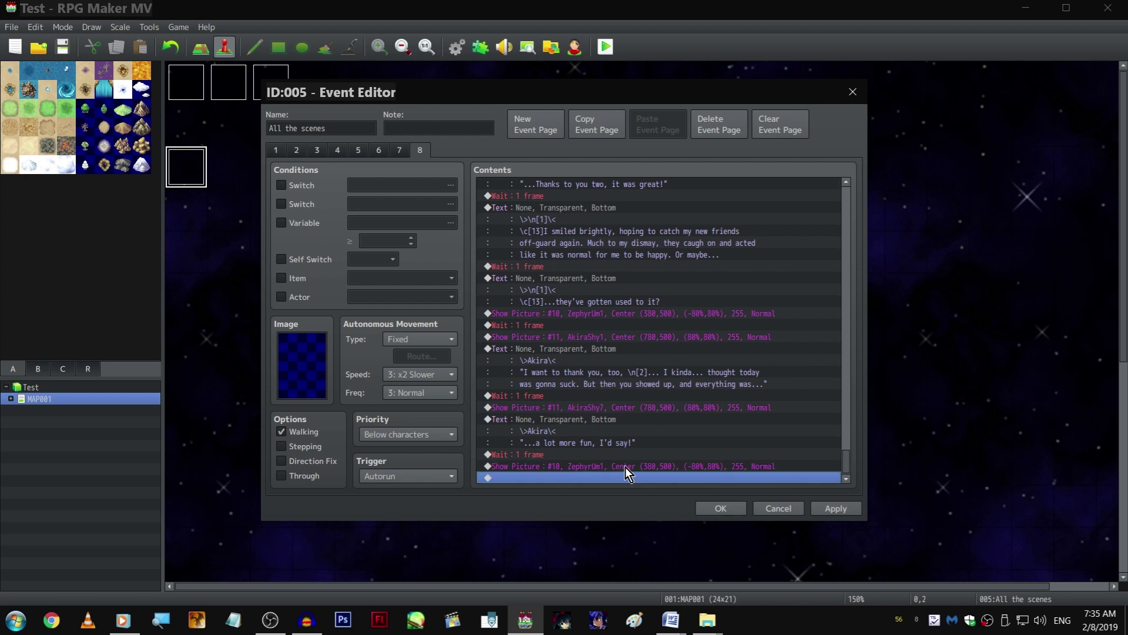
double_click(625, 463)
double_click(639, 247)
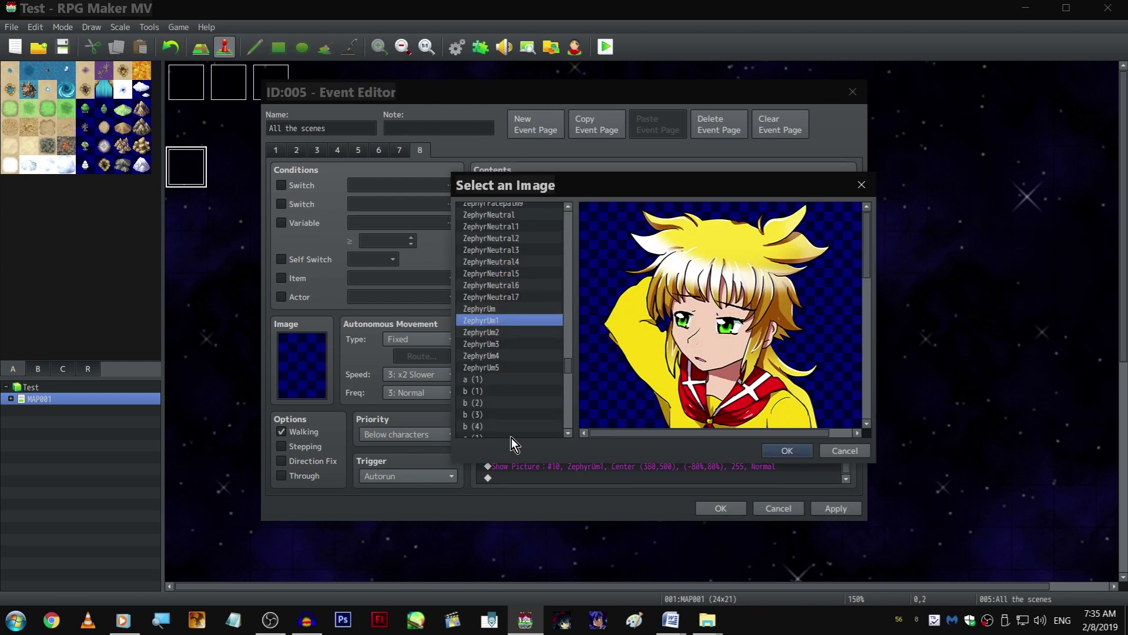
key(Down)
key(Down)
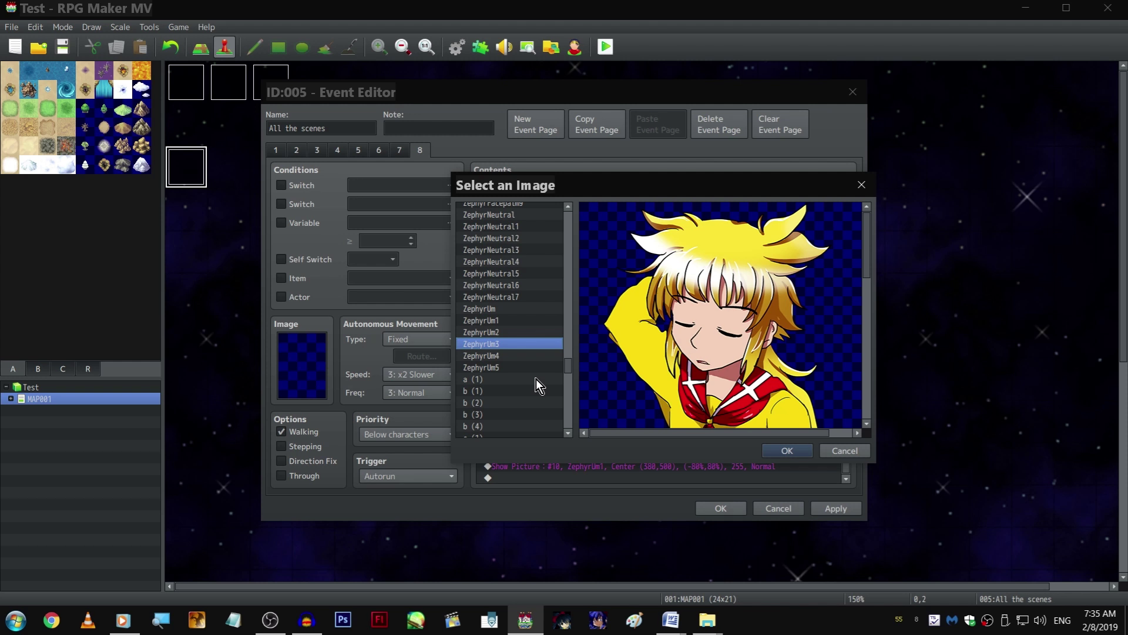
double_click(512, 344)
key(Return)
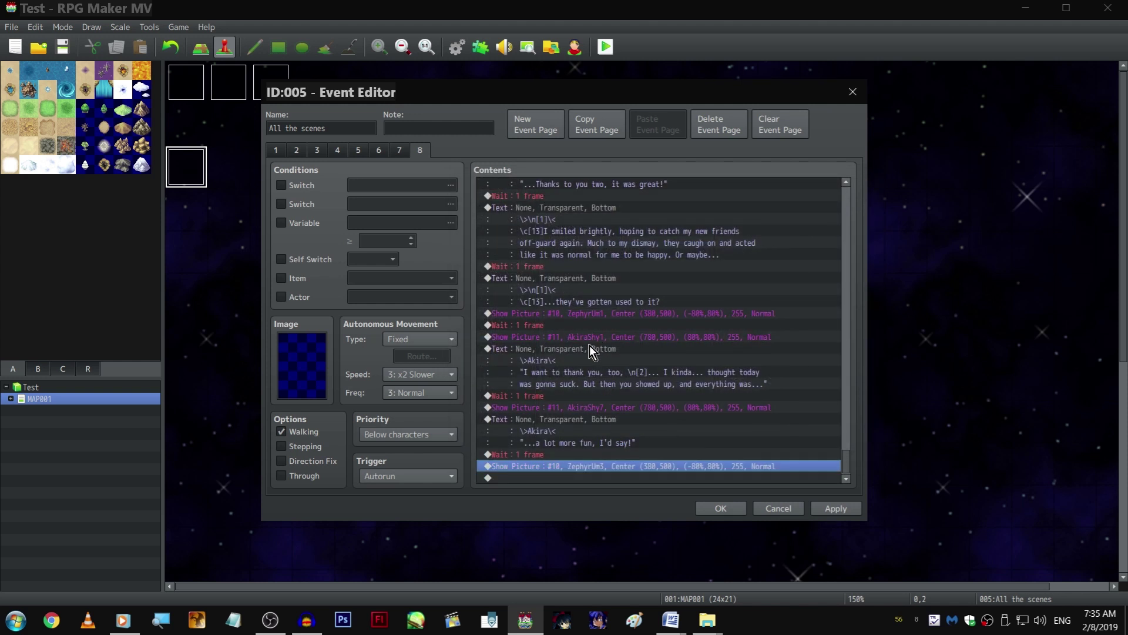
scroll(593, 288, up, 3)
scroll(614, 288, up, 3)
scroll(613, 288, up, 3)
scroll(613, 285, up, 3)
Add Zephyr's two-line text beginning 'I can agree with that...'
click(606, 241)
scroll(650, 385, down, 5)
scroll(642, 398, down, 3)
scroll(642, 398, down, 1)
key(ctrl+v)
double_click(612, 453)
drag(744, 301, 582, 301)
text(I can )
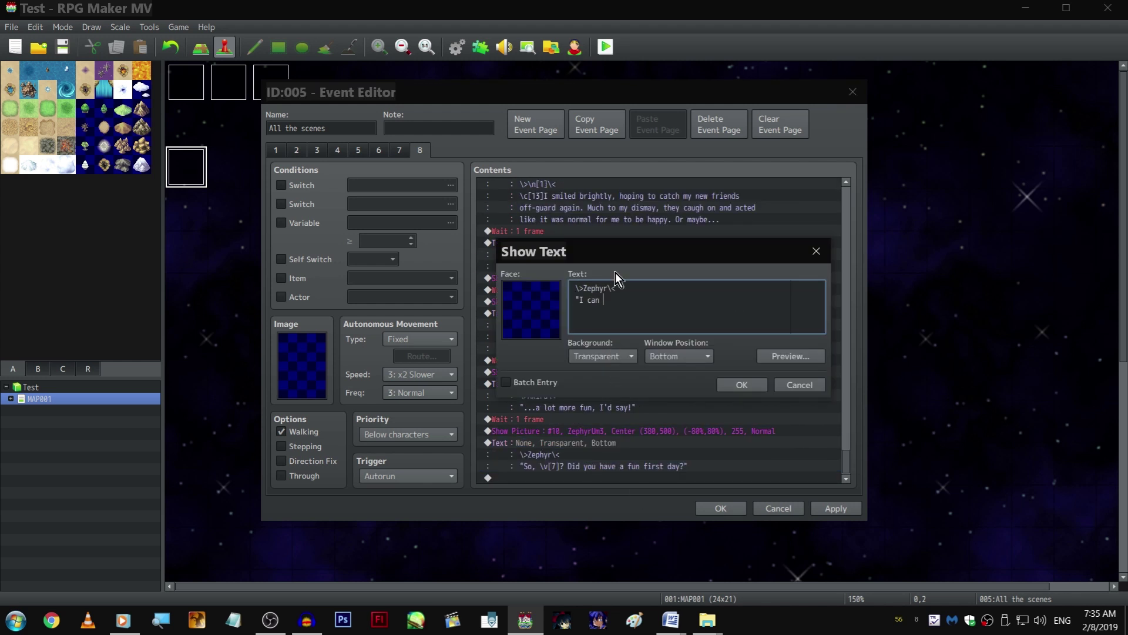
text(agree with that. Believe it or not, you bei)
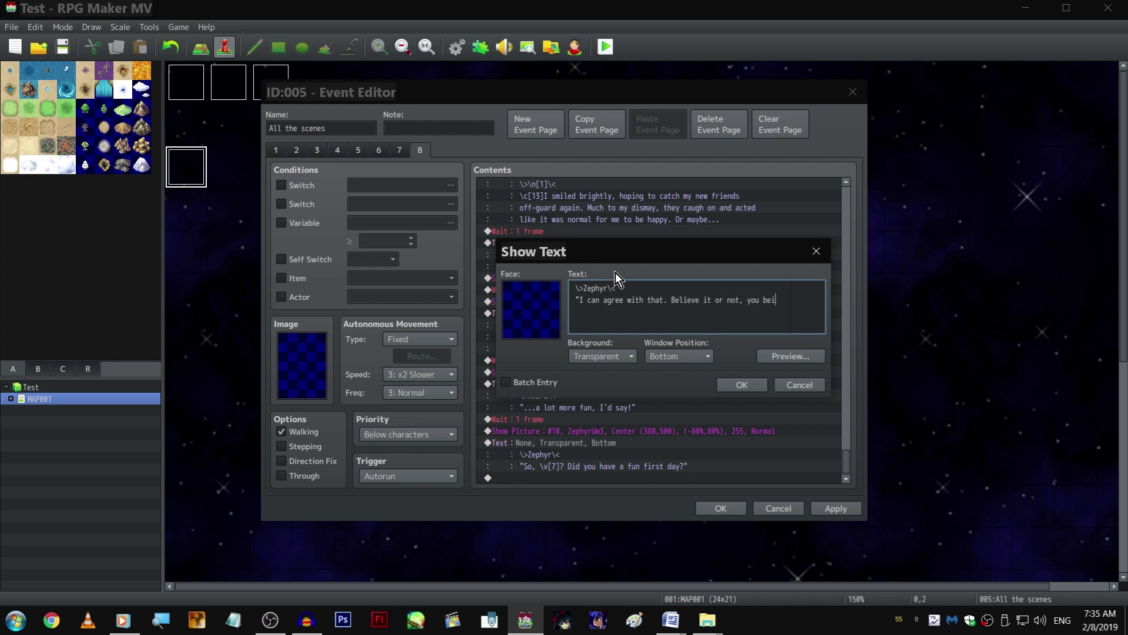
text(ng here)
key(Return)
text(madew a huge different, \v[7].)
key(ctrl+Return)
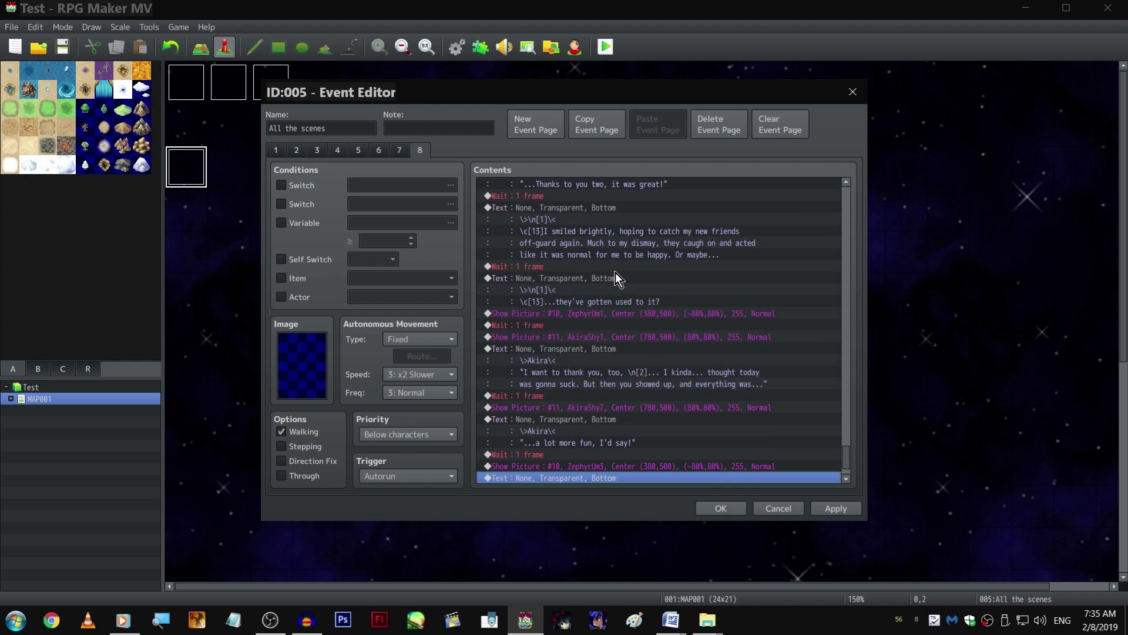
scroll(616, 272, down, 2)
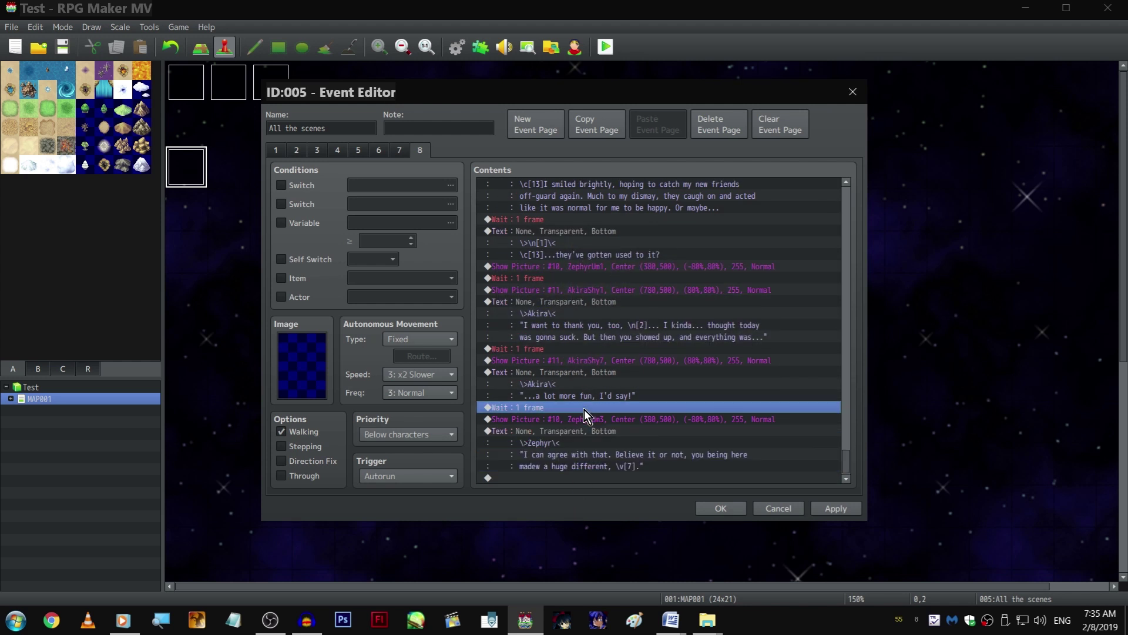
Add a 5-frame Wait at the end of the event list
click(608, 479)
key(ctrl+v)
double_click(608, 466)
text(5)
key(Return)
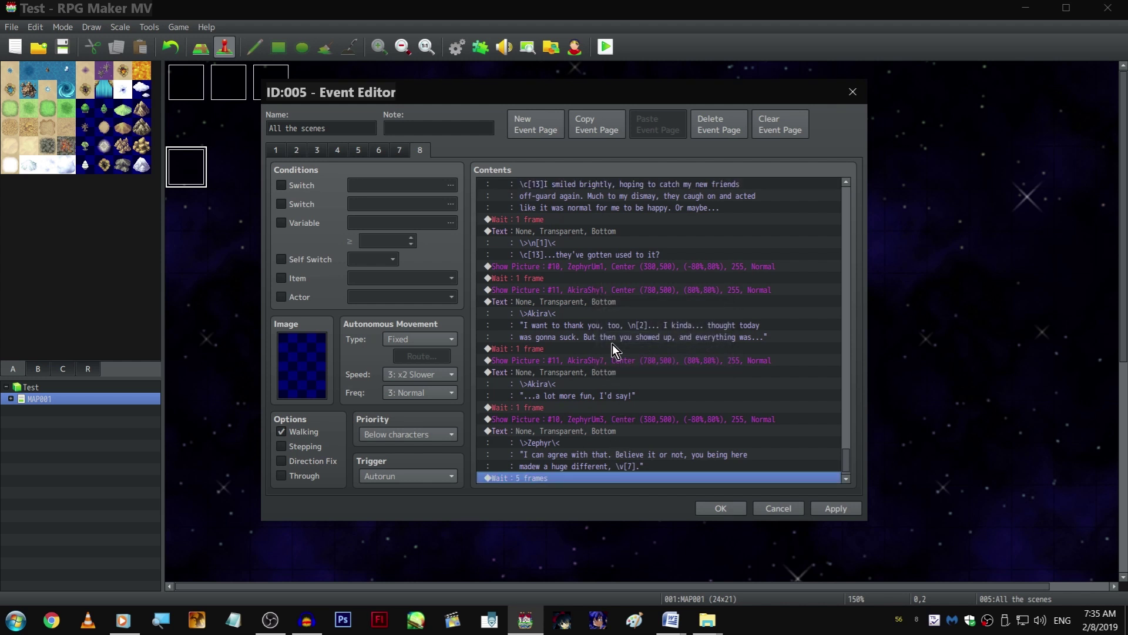
scroll(588, 262, up, 3)
Copy the player's Text command and change its line to "R...really?"
click(588, 294)
scroll(607, 340, down, 2)
key(ctrl+c)
click(608, 479)
key(ctrl+v)
double_click(584, 448)
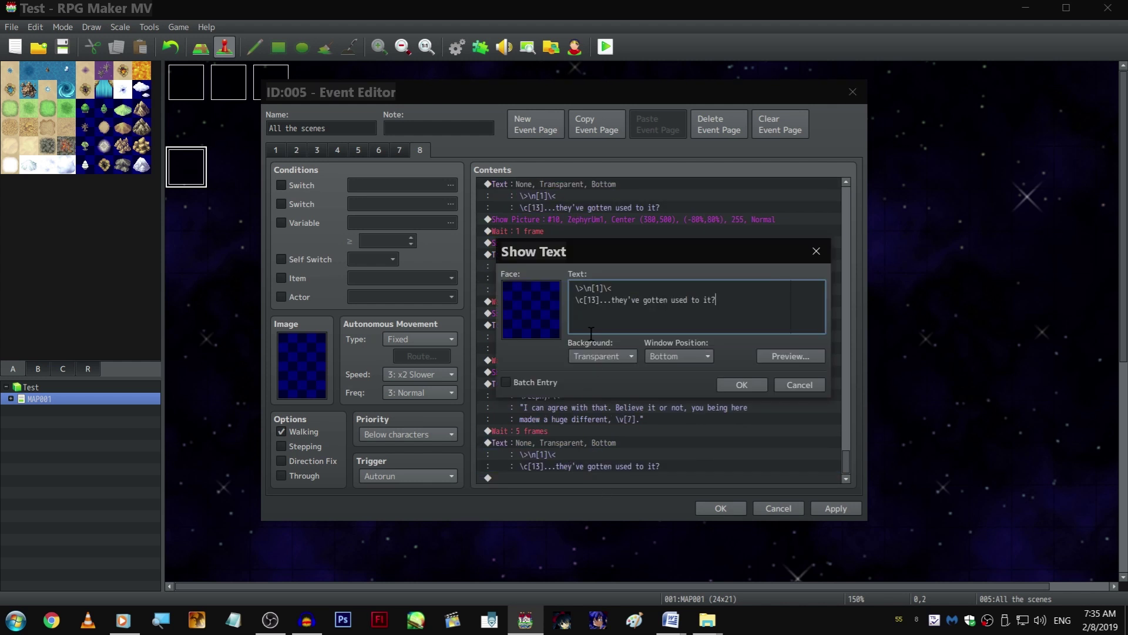
drag(576, 300, 723, 300)
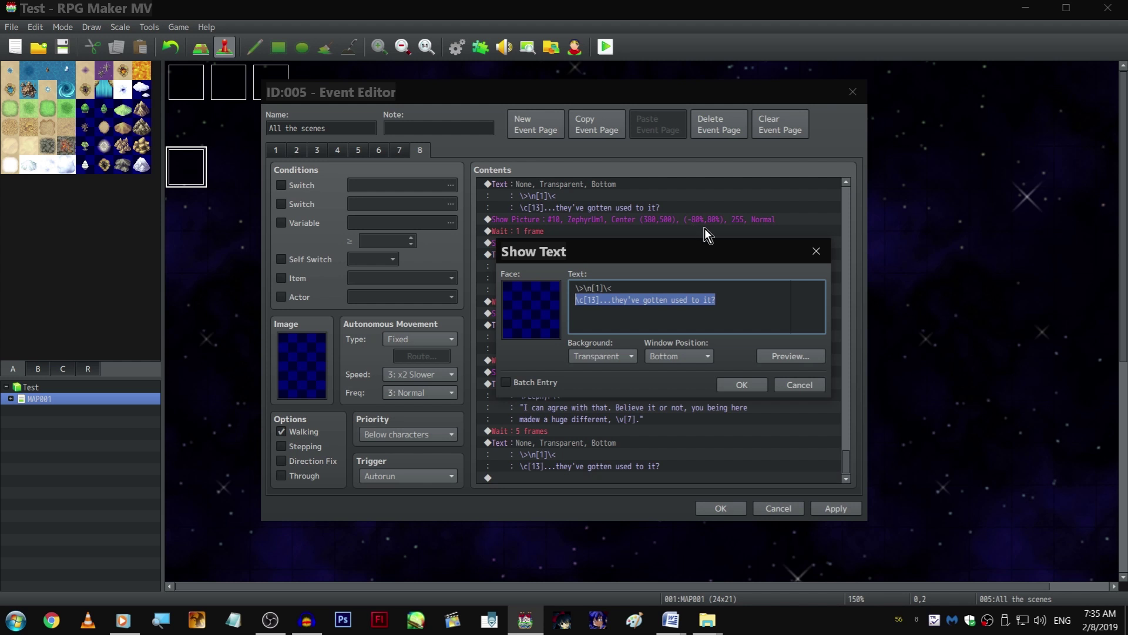
text("R...really?)
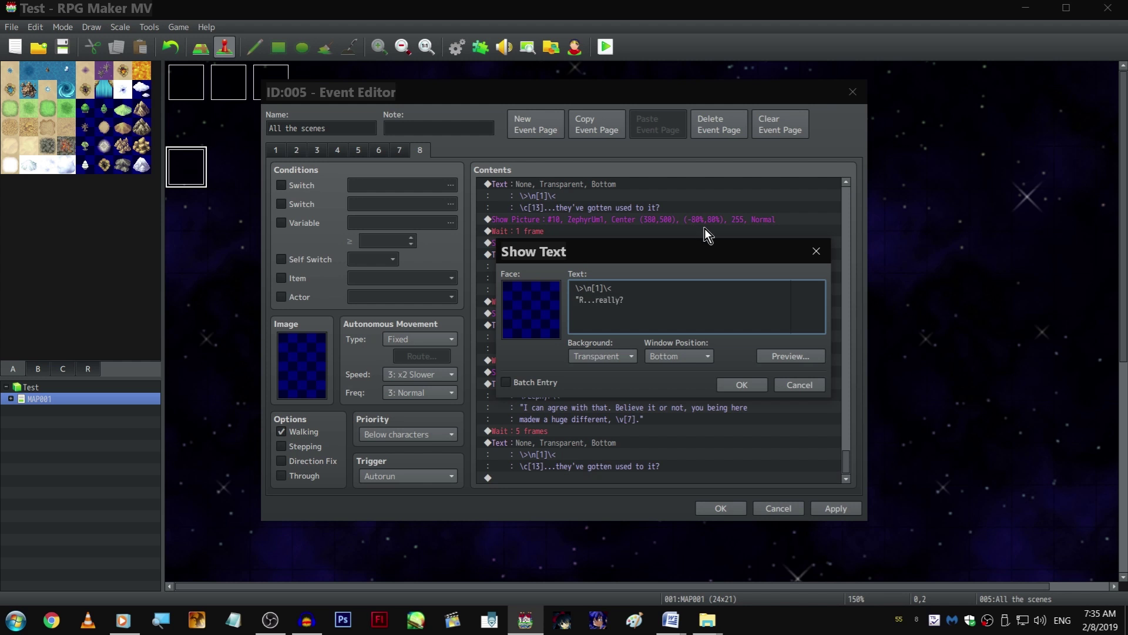
key(ctrl+Return)
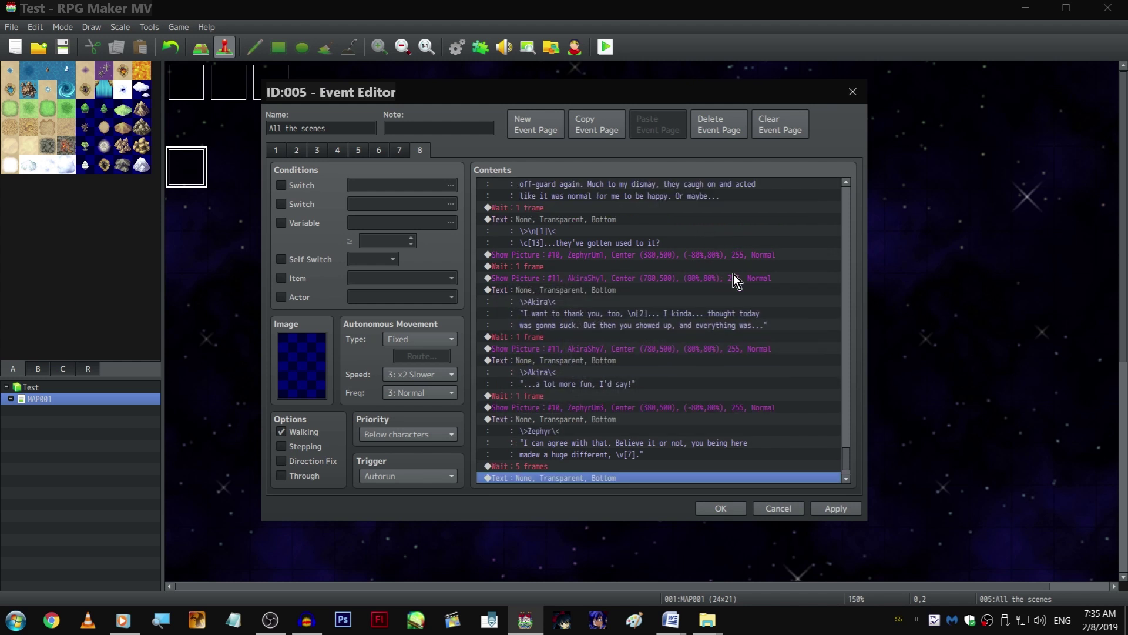
scroll(723, 309, down, 1)
Copy Akira's Show Picture #11 to the end and set its image to AkiraHappy3
click(637, 311)
key(ctrl+c)
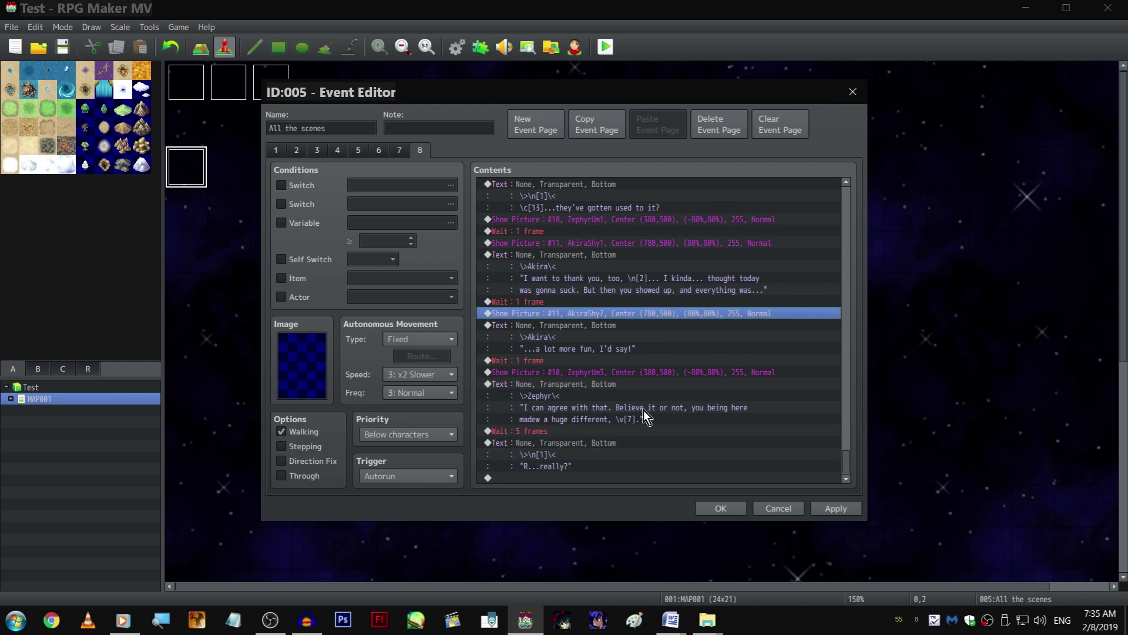
click(644, 476)
key(ctrl+v)
double_click(621, 465)
click(652, 248)
scroll(529, 300, up, 5)
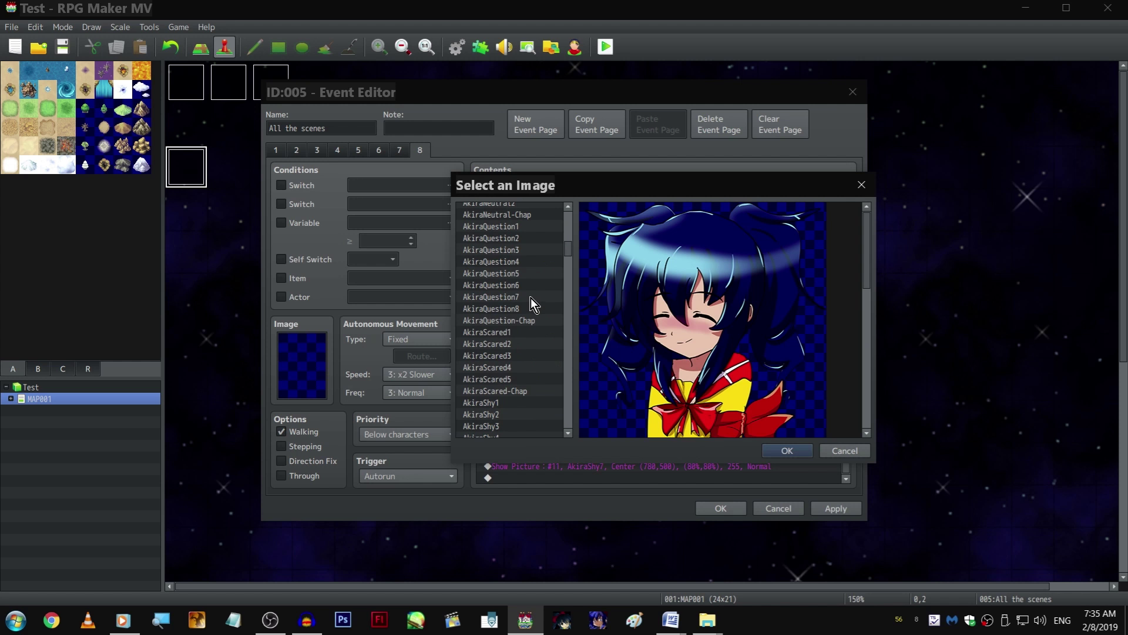
click(537, 274)
double_click(536, 278)
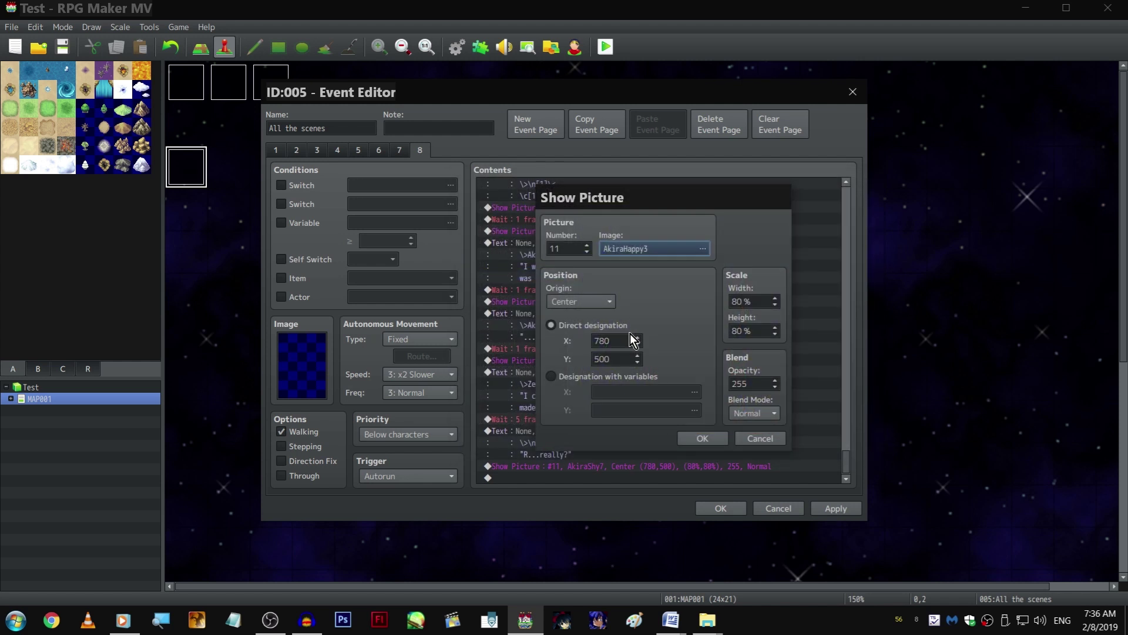
key(Return)
Copy Akira's Text command and rewrite it as "Yeah! I'm happy you were here!"
click(571, 329)
key(ctrl+c)
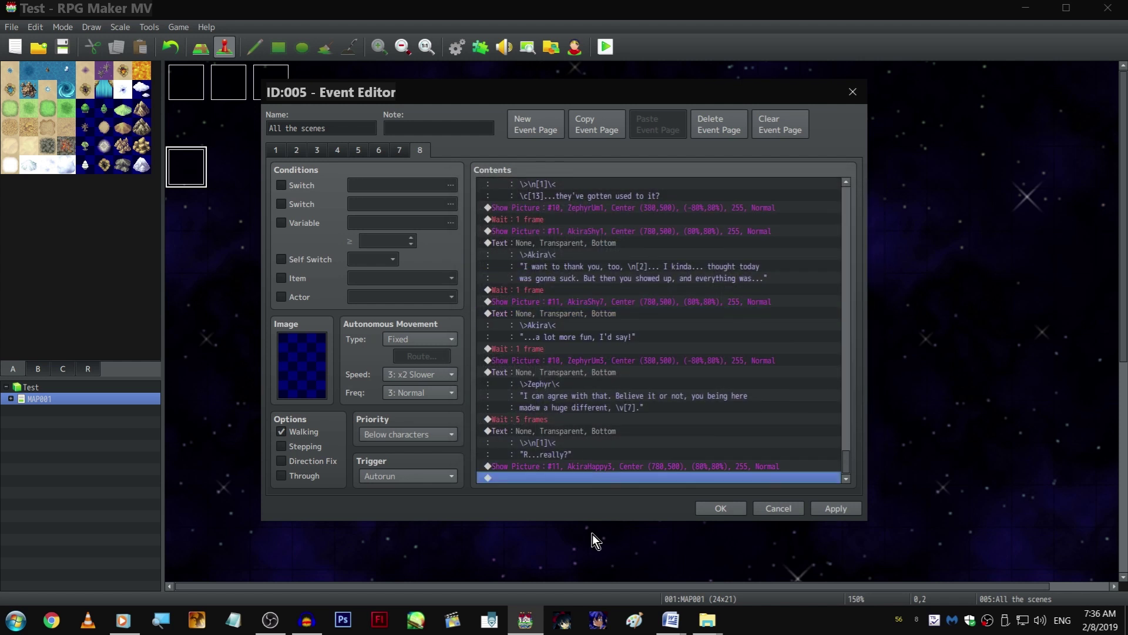
scroll(582, 396, down, 2)
click(575, 439)
key(ctrl+v)
double_click(576, 454)
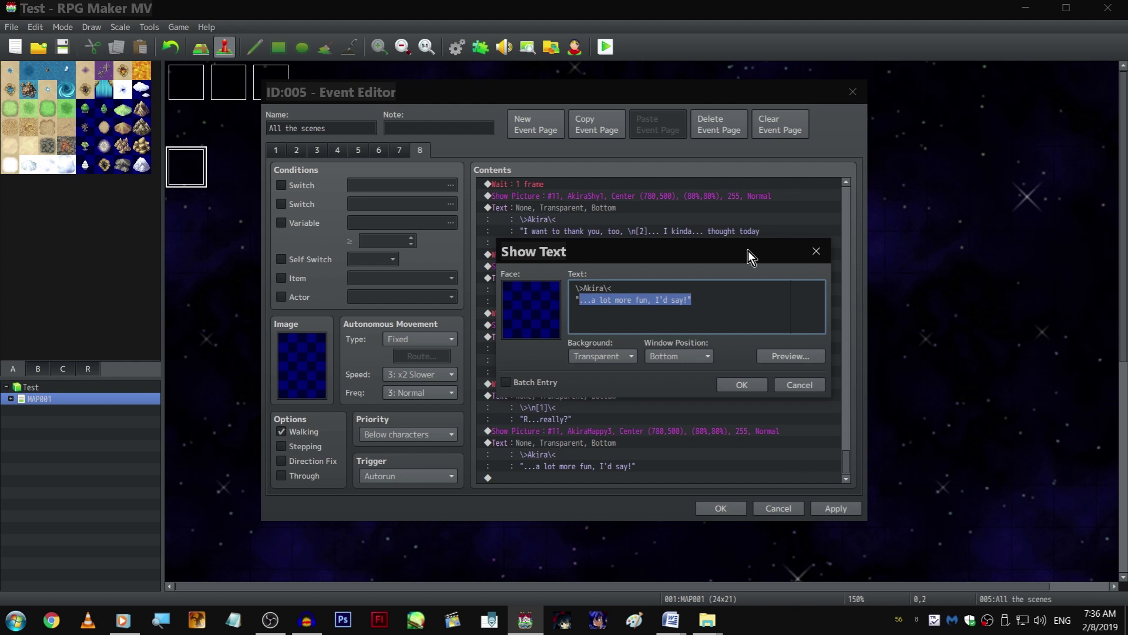
text(Ya)
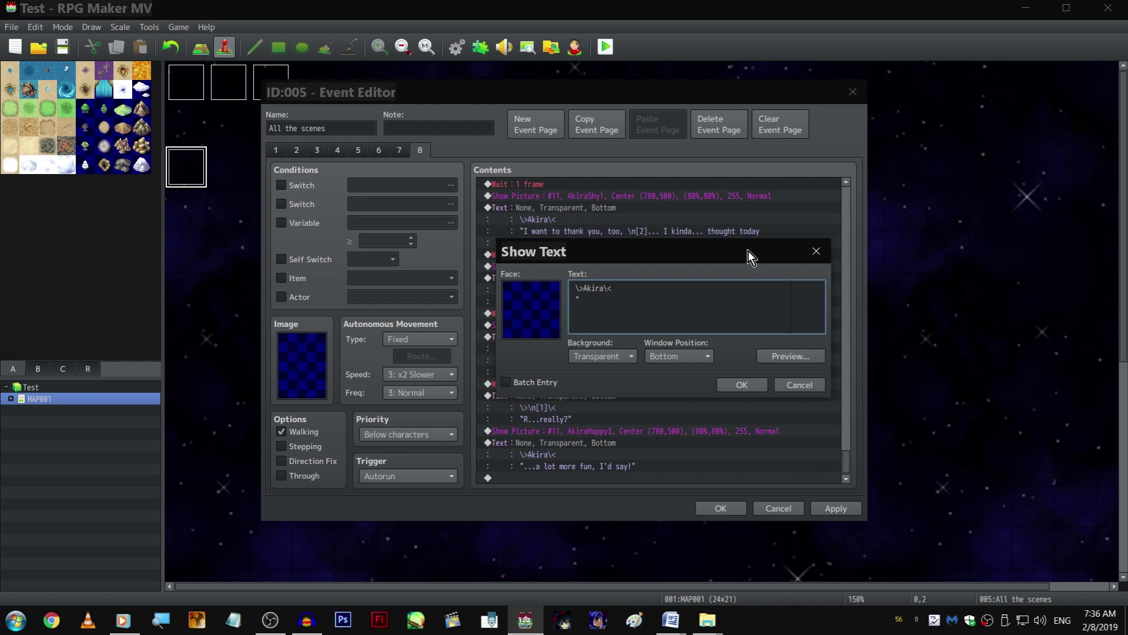
text(ah!)
text( I'm happy y)
text(ou)
text( were here!)
key(ctrl+Return)
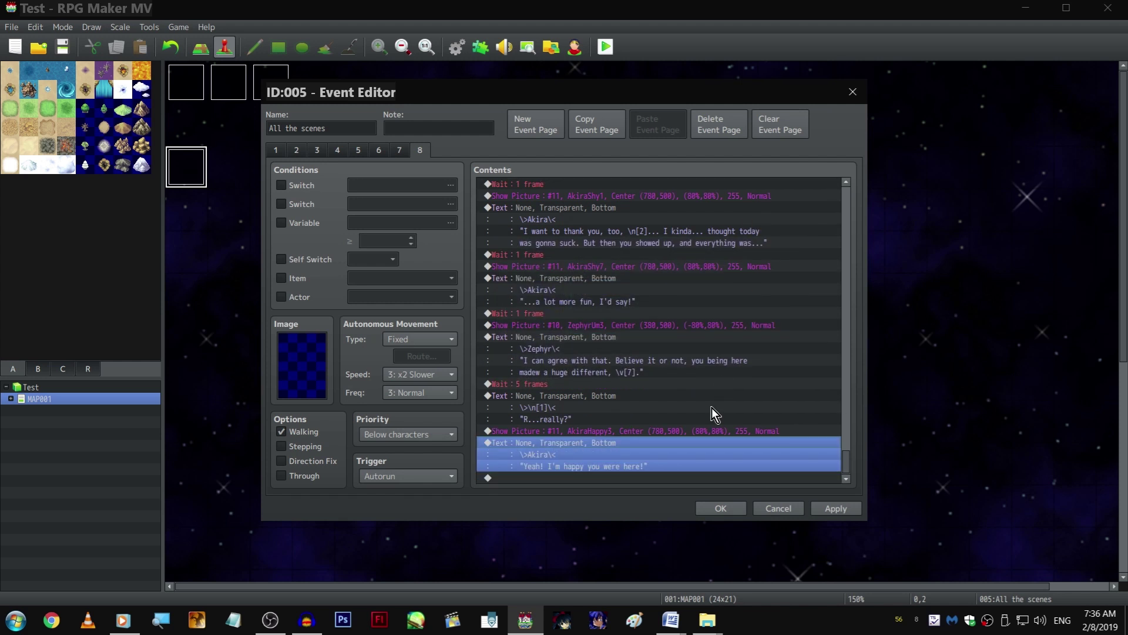
Add 5-frame Waits before Akira's happy portrait and after her line
click(609, 383)
key(ctrl+c)
click(603, 432)
key(ctrl+v)
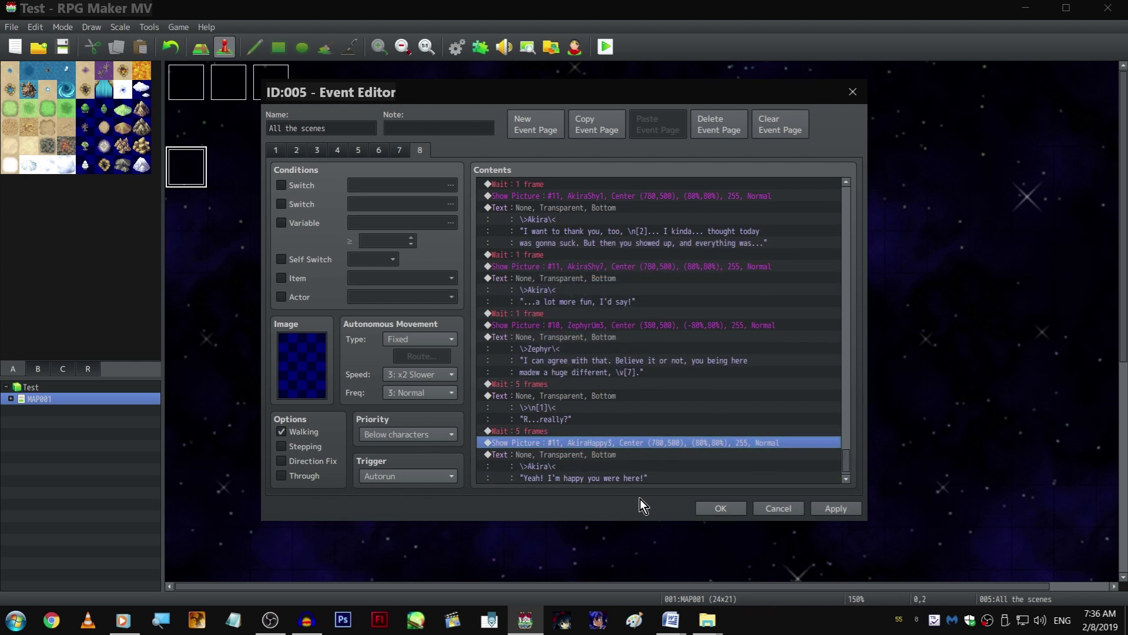
key(ctrl+v)
click(615, 442)
key(ctrl+x)
click(617, 477)
key(ctrl+v)
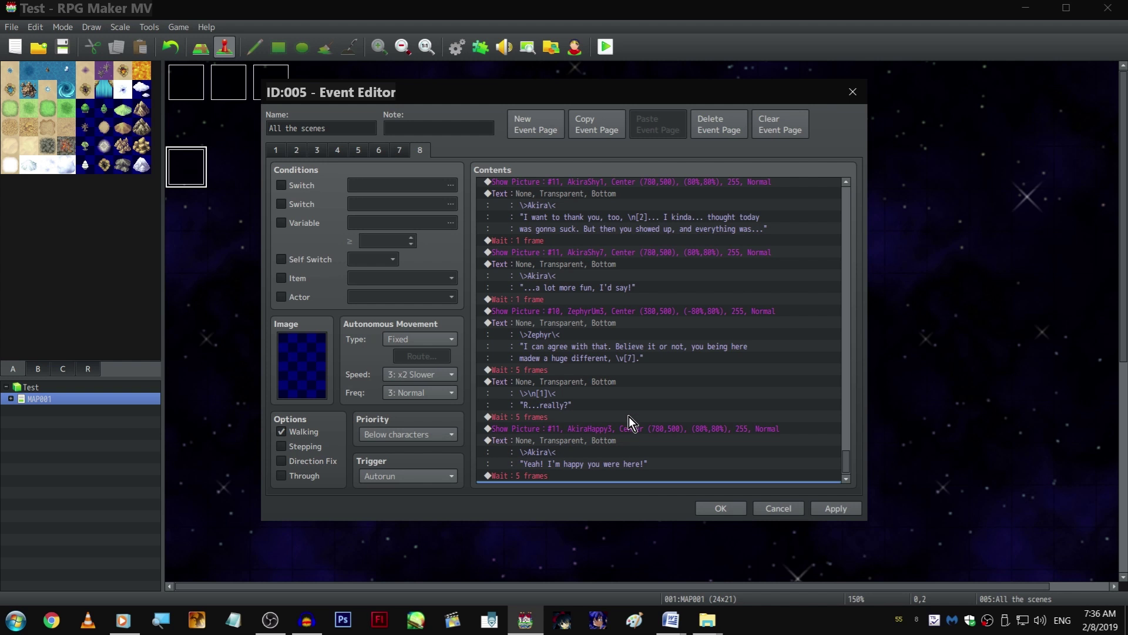
click(574, 378)
Duplicate the "R...really?" text and change it to "I... I felt so happy."
key(ctrl+c)
click(608, 477)
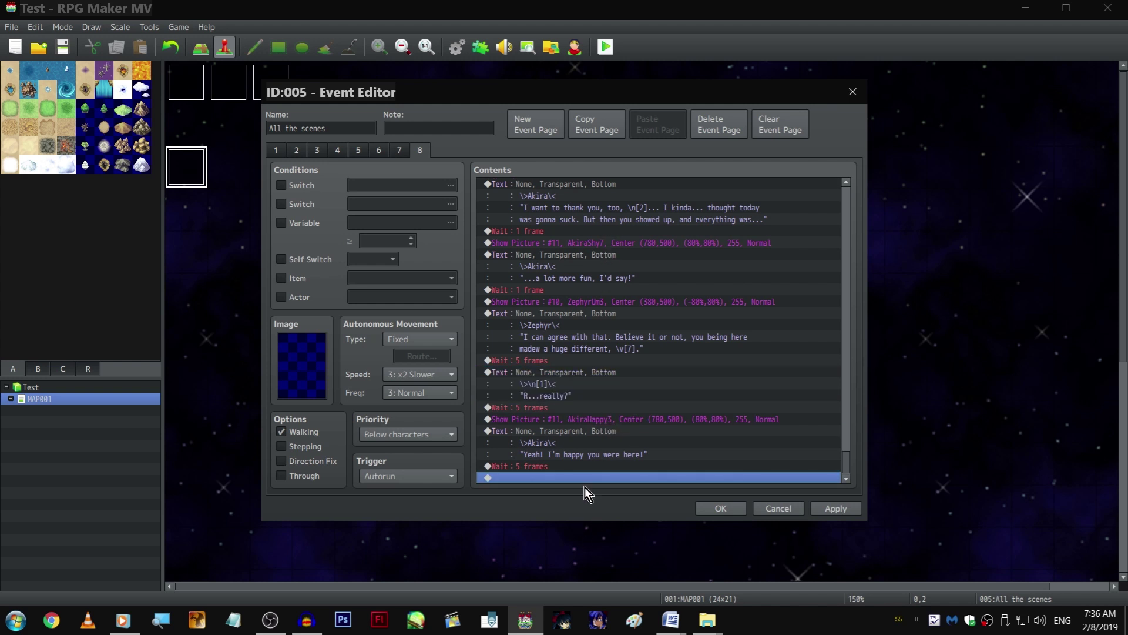
key(ctrl+v)
double_click(585, 446)
drag(628, 300, 575, 300)
text(\c[13] I... I felt so happy.)
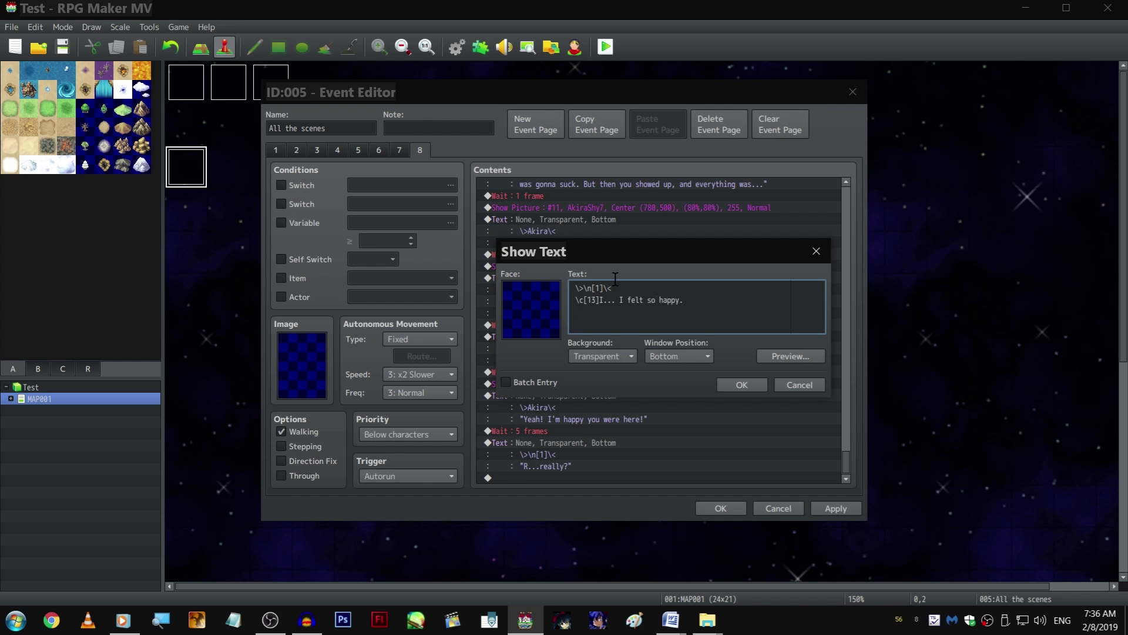
key(ctrl+Return)
Write the monologue lines "Really. I couldn't possibly explain this feeling..." and "That my being here helped them..."
key(Return)
key(End)
key(ctrl+shift+Left)
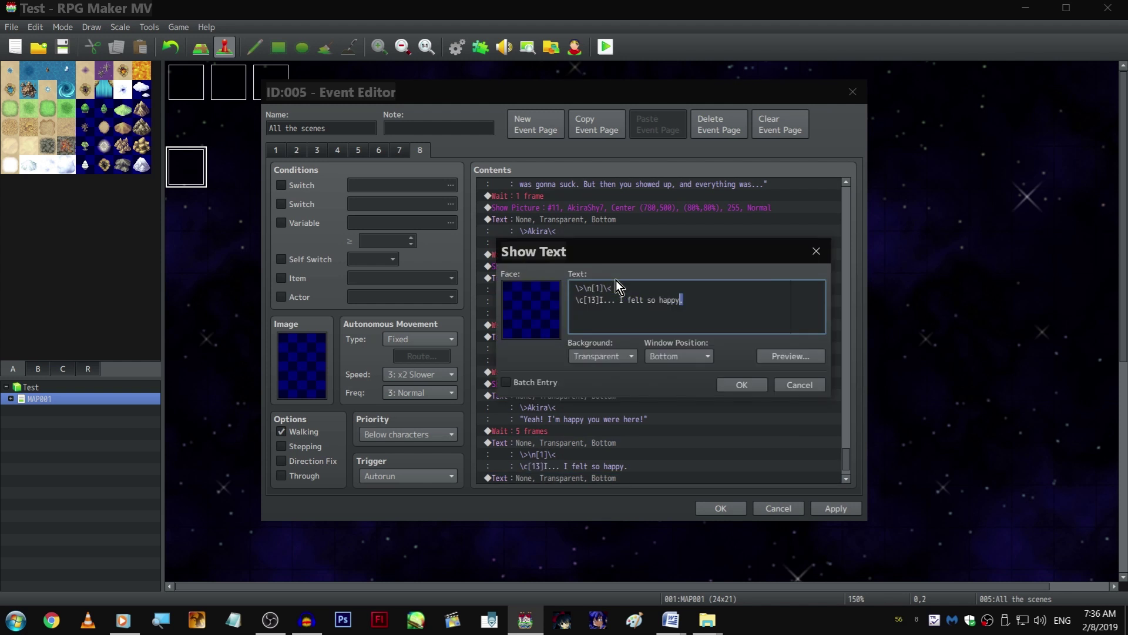
key(ctrl+shift+Left)
key(ctrl+shift+Left)
key(ctrl+shift+Left)
key(ctrl+shift+Left)
text(Really. I c)
text(ouldn't p)
text(ossibly explain this )
text(feeling.)
key(Return)
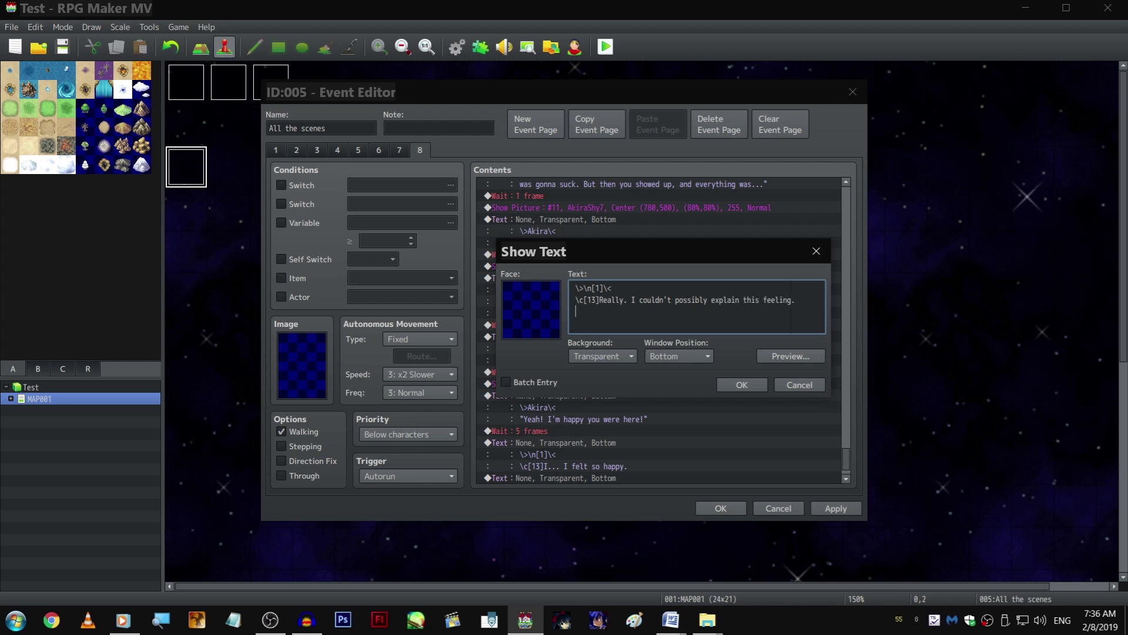
text(Not so i)
text(t'd make sense.,)
key(BackSpace)
key(BackSpace)
text(, anyway.)
key(Return)
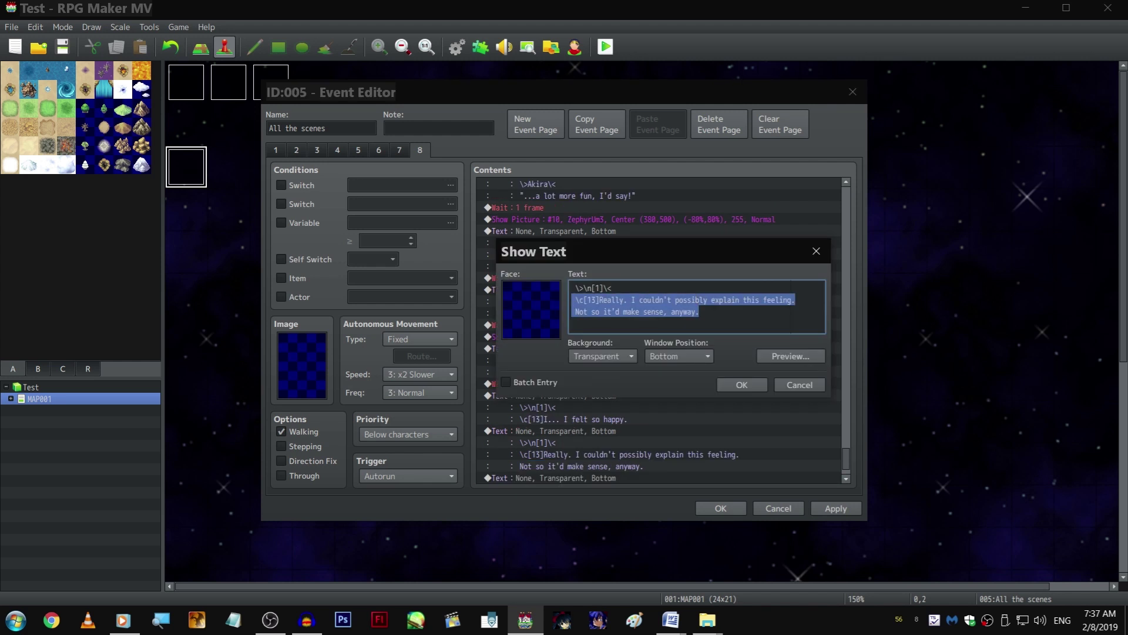
drag(575, 300, 598, 300)
text(Kno)
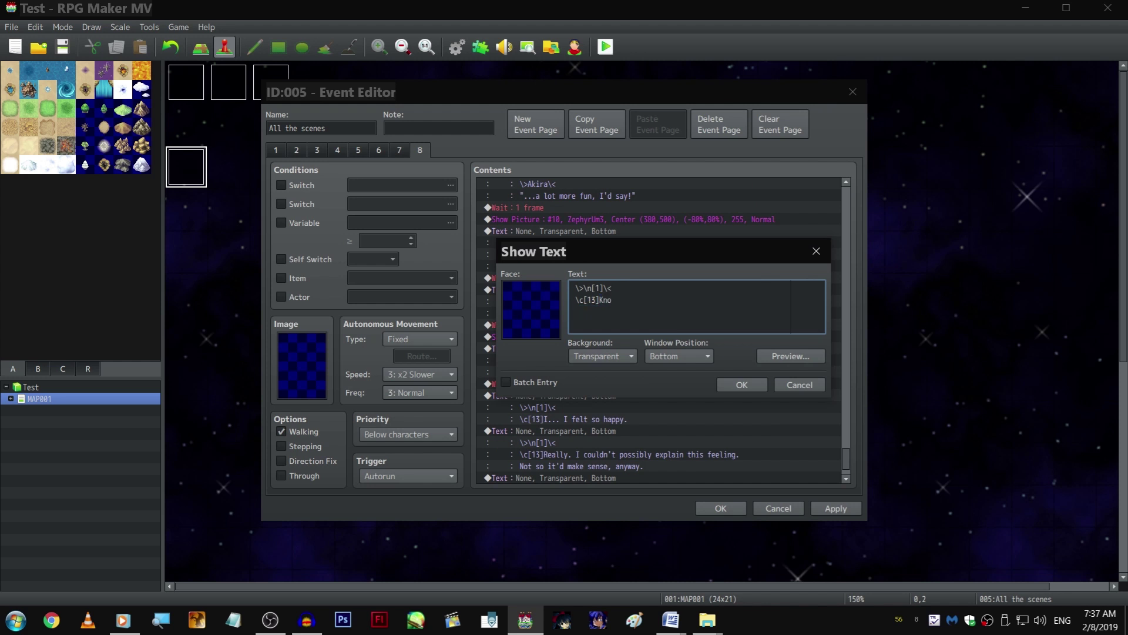
text(wing that I...)
text(just being here, mad)
text(e their lives)
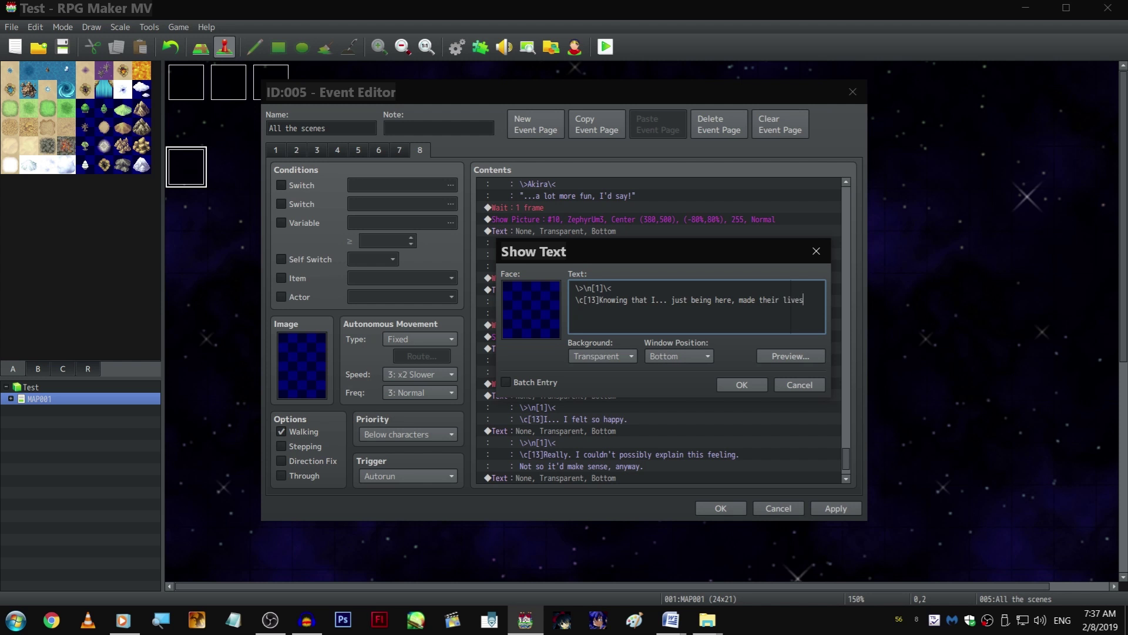
key(Return)
text(better in some way?)
text( That my )
text(being here helped the)
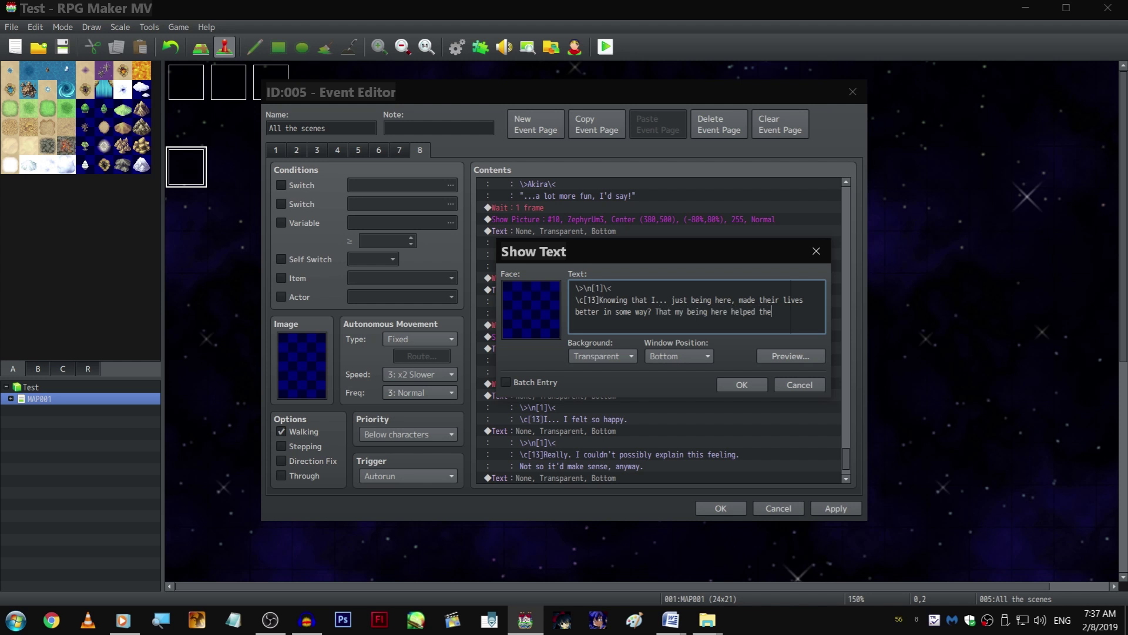
text(m...)
key(ctrl+Return)
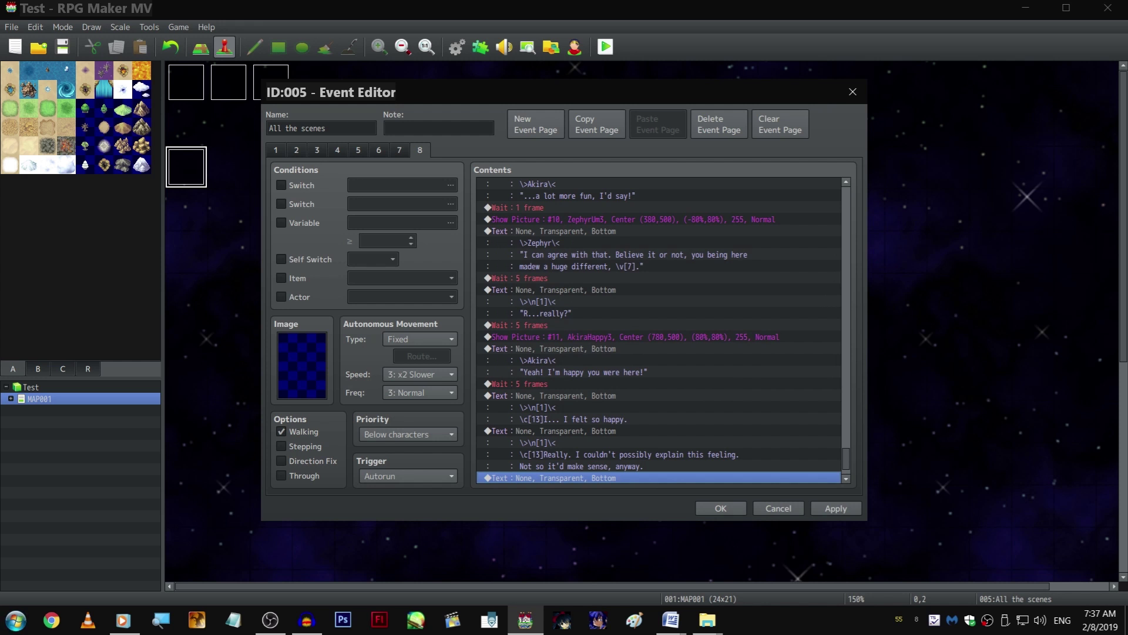
scroll(669, 338, up, 2)
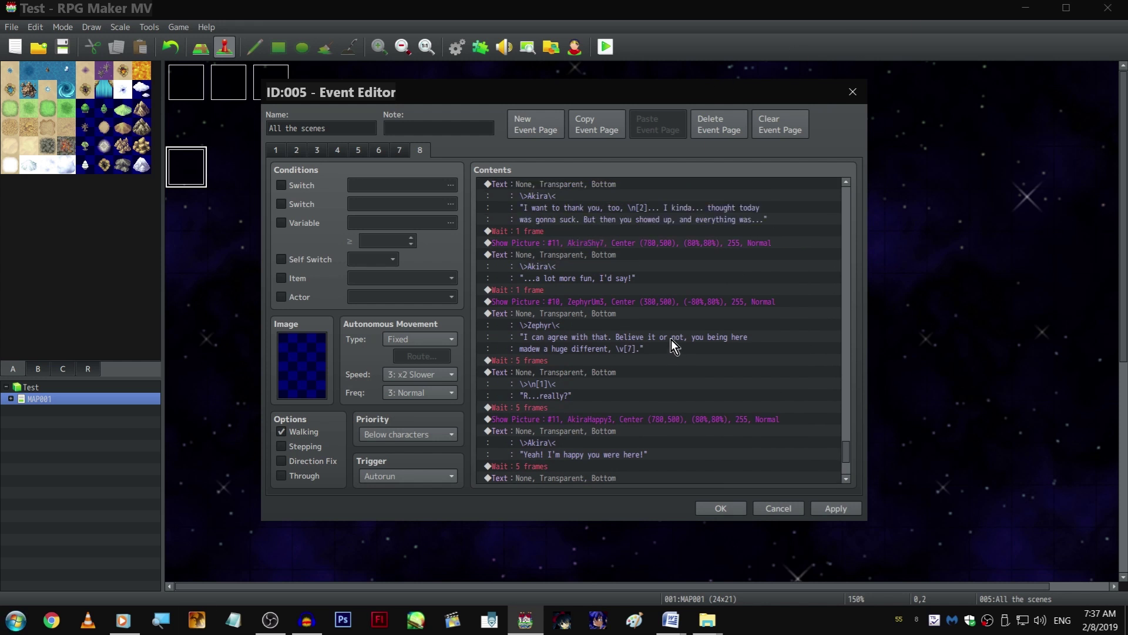
Paste the Wait, picture and Zephyr text after the monologue, with a 5-frame Wait
click(647, 304)
scroll(635, 335, down, 3)
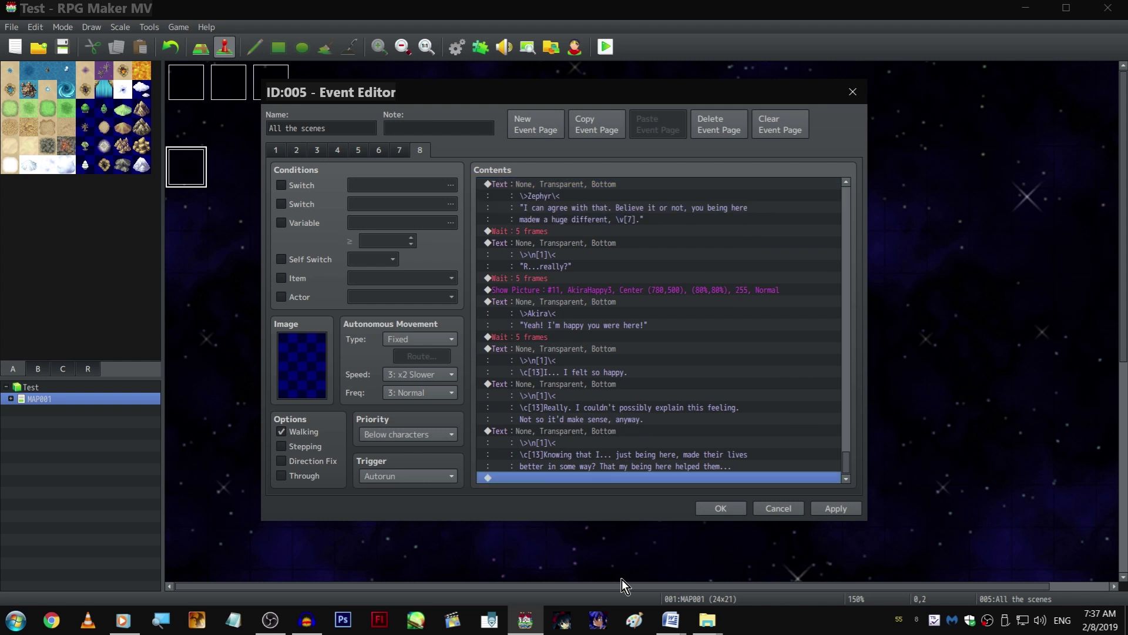
drag(592, 431, 595, 362)
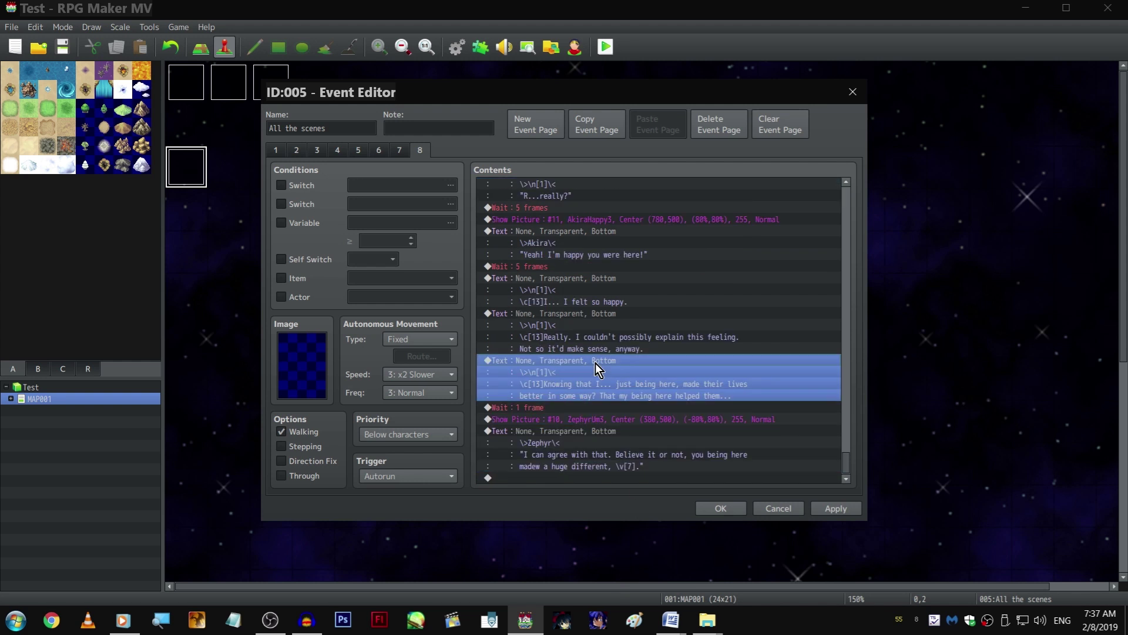
click(601, 319)
key(ctrl+v)
click(593, 439)
key(ctrl+v)
double_click(592, 434)
text(5)
key(Return)
Change Zephyr's pasted picture to the ZephyrUm1 portrait
double_click(617, 443)
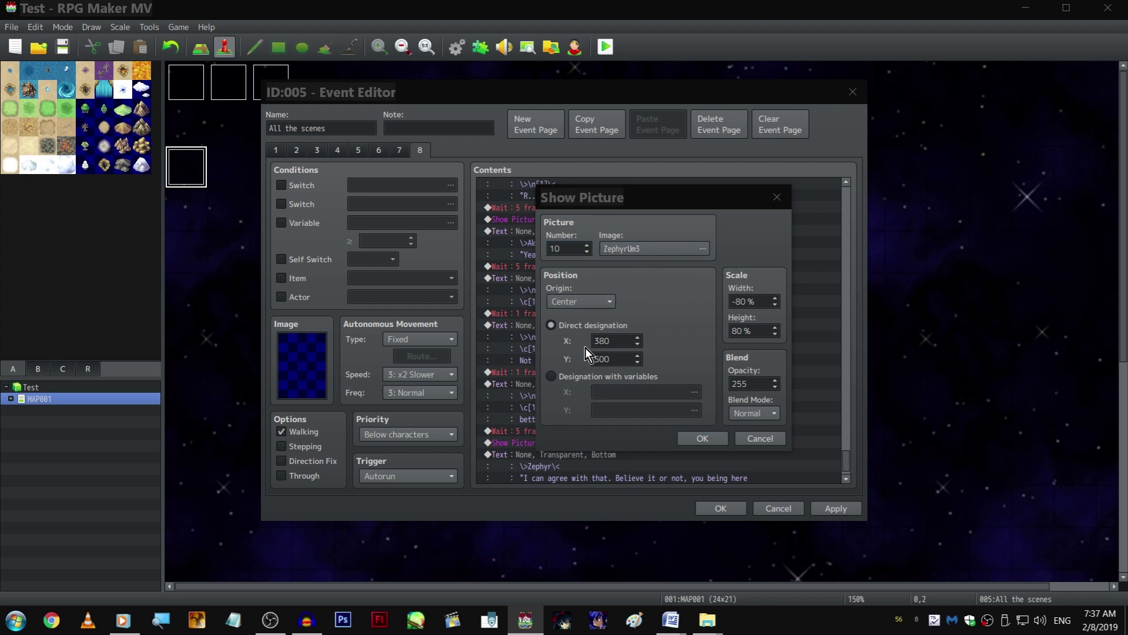
scroll(514, 330, down, 3)
key(Down)
key(Up)
key(Return)
key(Return)
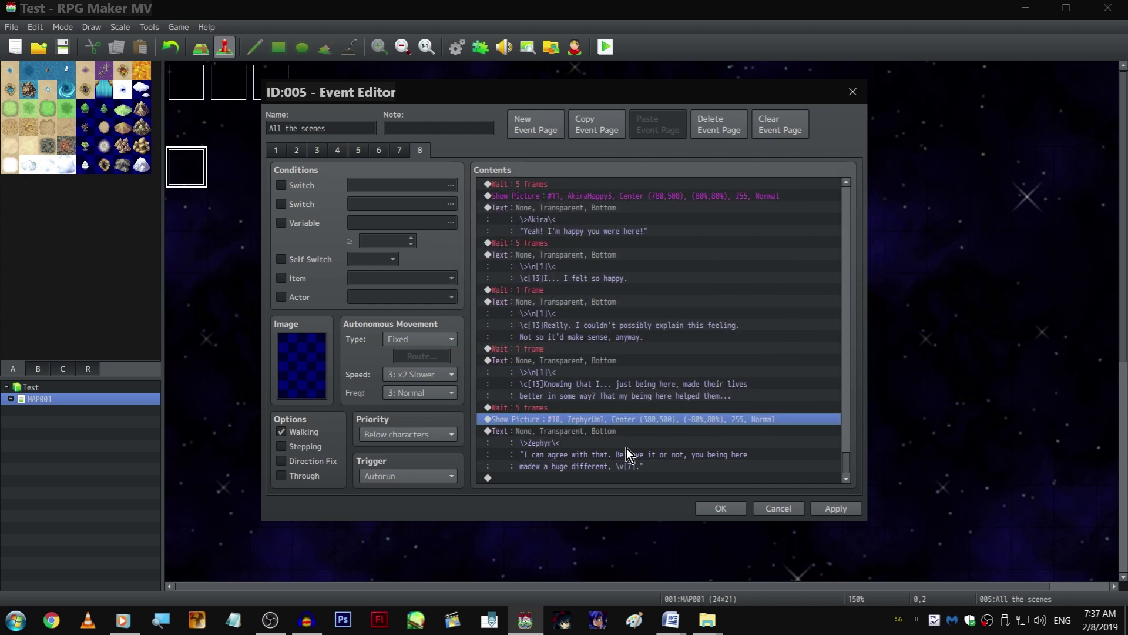
Rewrite Zephyr's line as "The sun has almost set. We should probably hurry home now, huh?"
double_click(606, 432)
drag(578, 301, 700, 311)
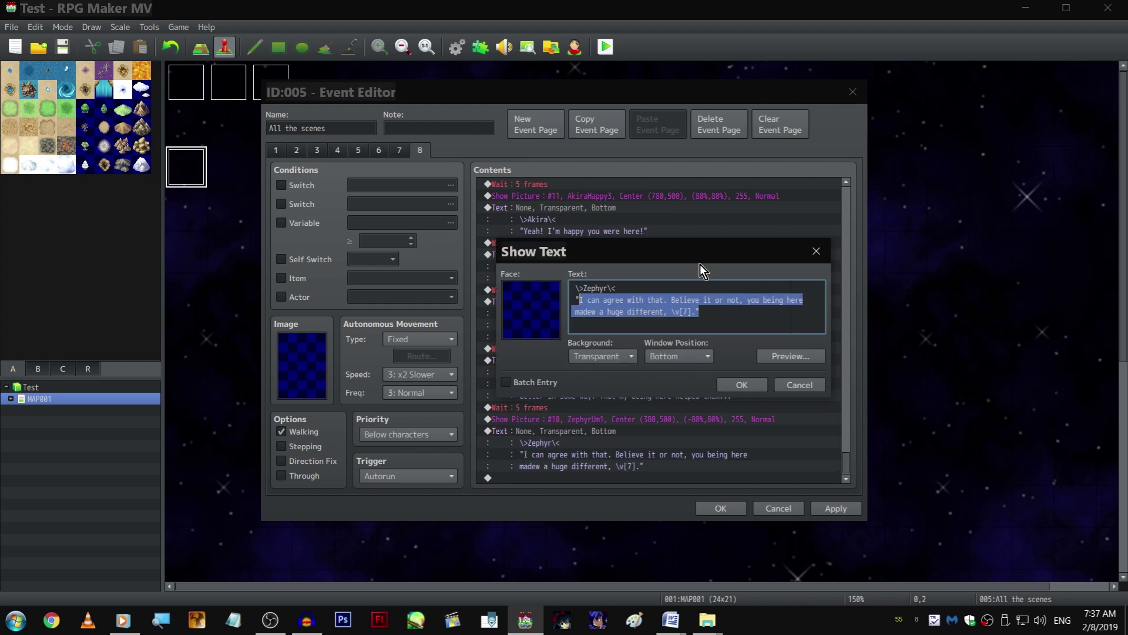
text(The sun)
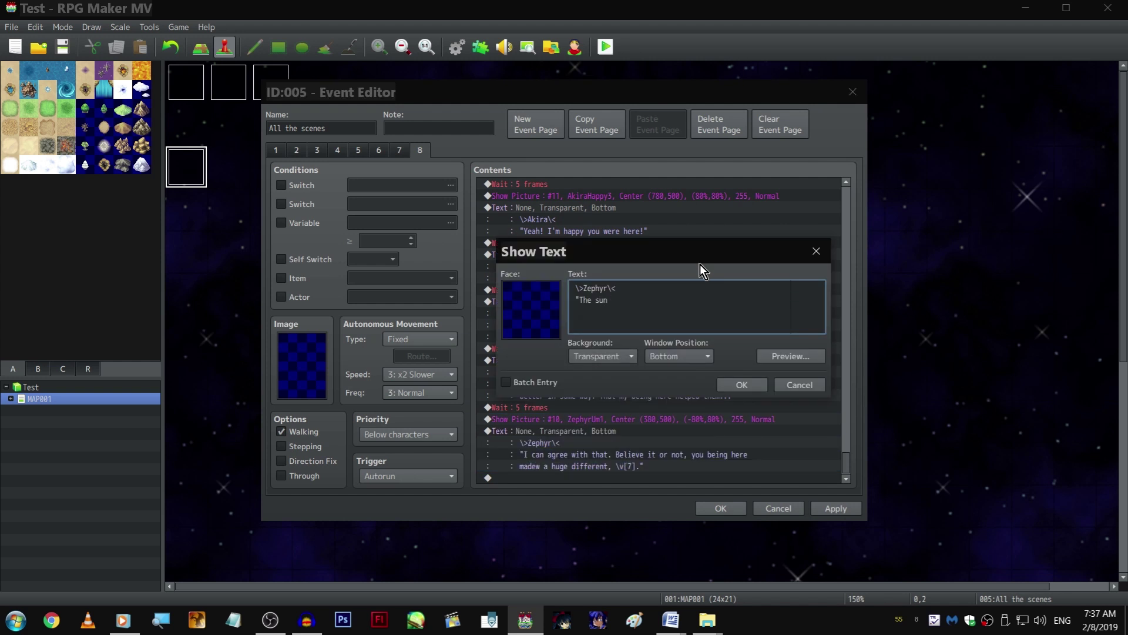
text( has almost)
text( set. We sh)
text(ould prob)
text(ably)
text(hurry home now, hu)
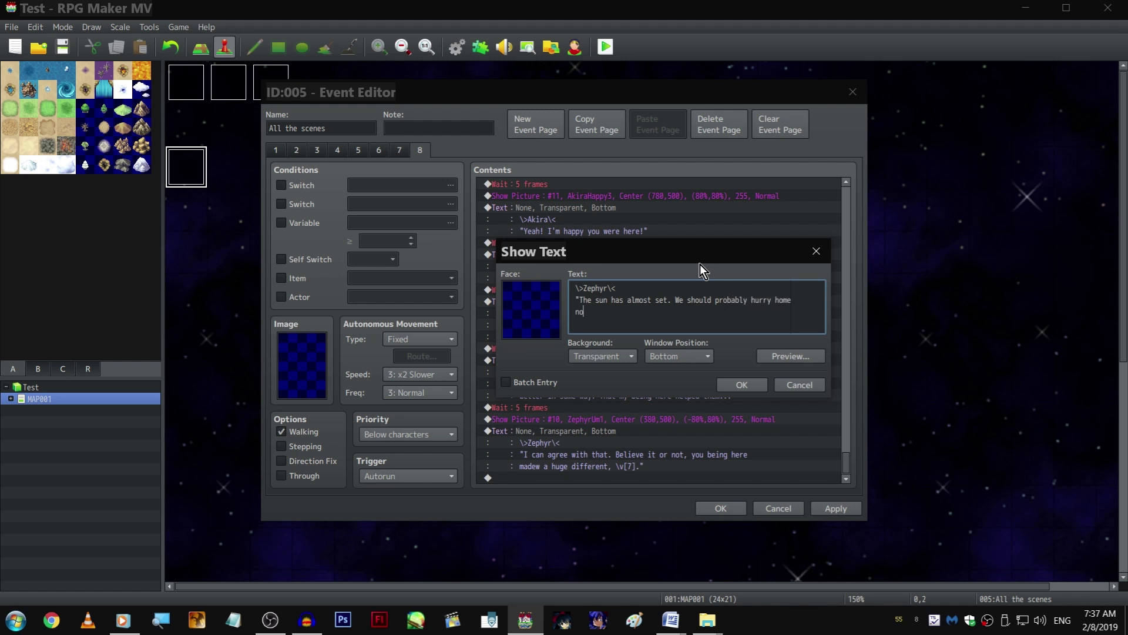
text(h)
key(ctrl+Return)
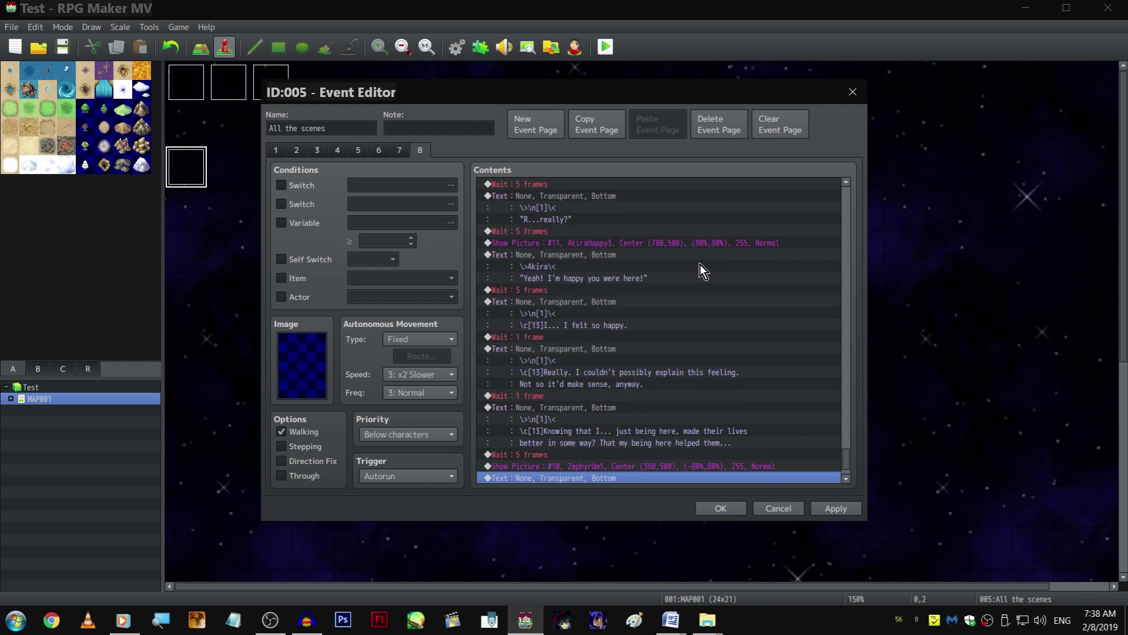
scroll(652, 337, down, 1)
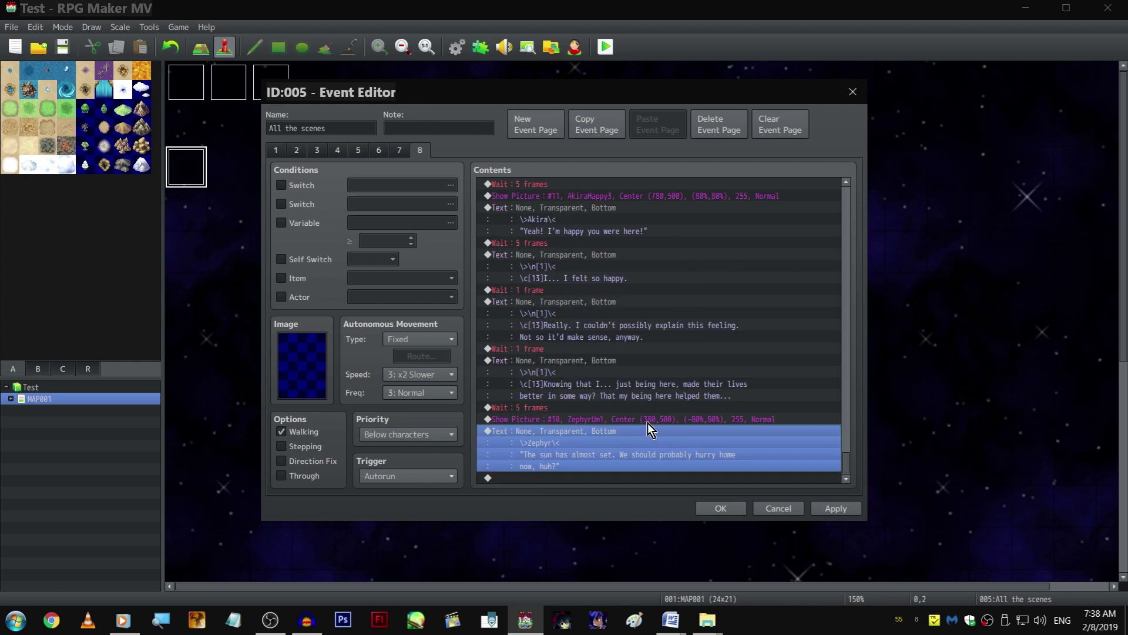
scroll(646, 421, up, 2)
Copy the closing picture and text block, and set the copied portrait to AkiraAngry4
click(628, 279)
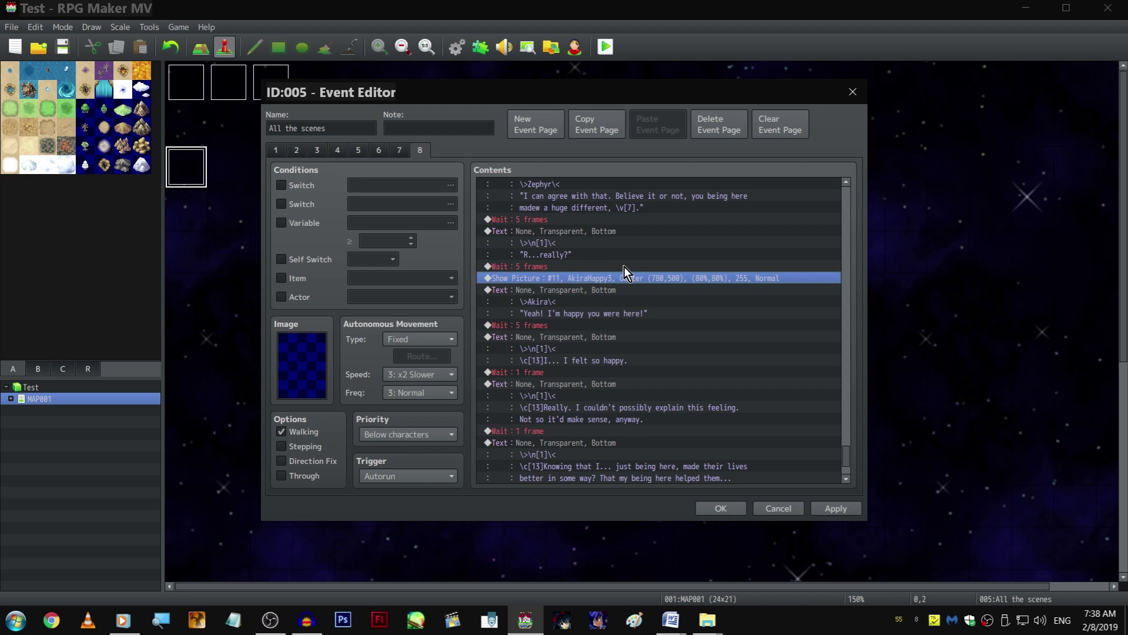
drag(625, 281, 622, 479)
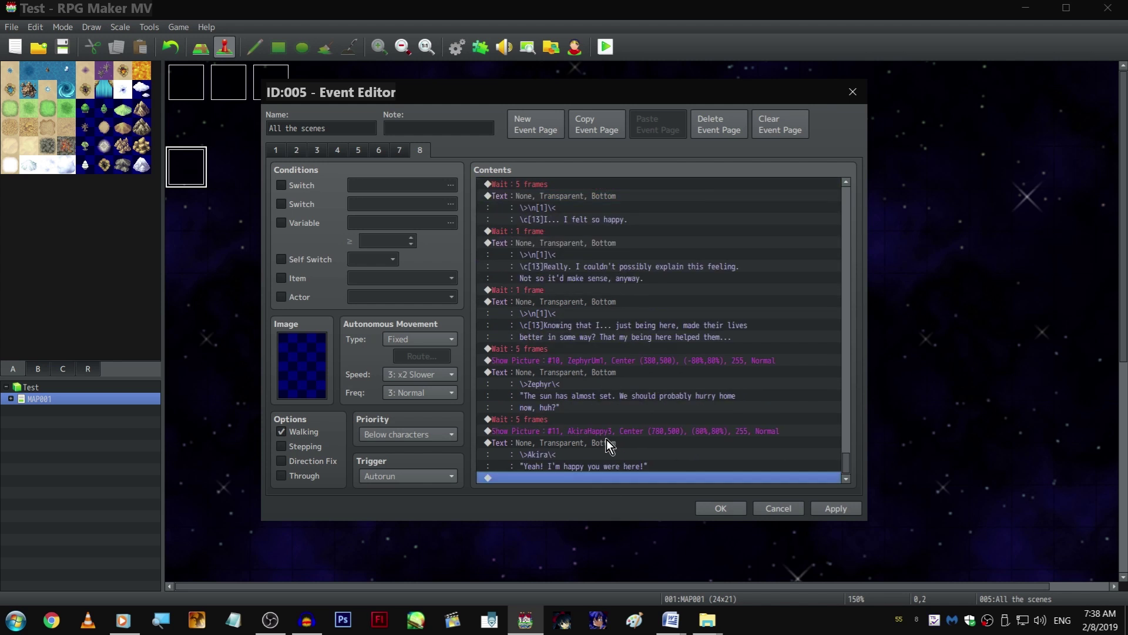
double_click(607, 431)
click(632, 252)
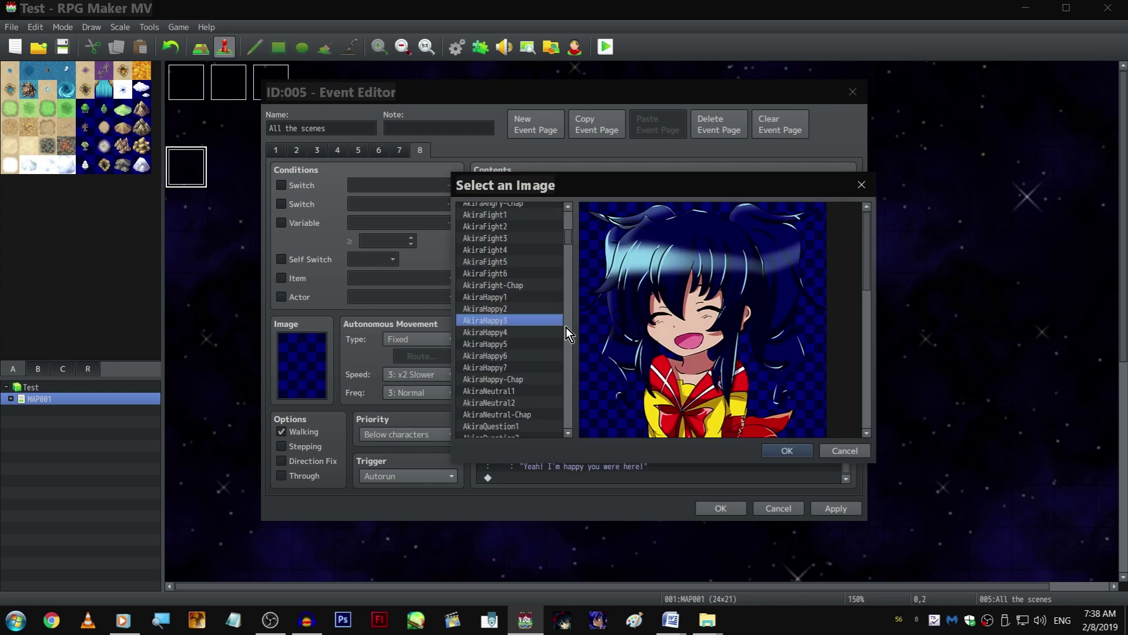
click(516, 332)
click(516, 343)
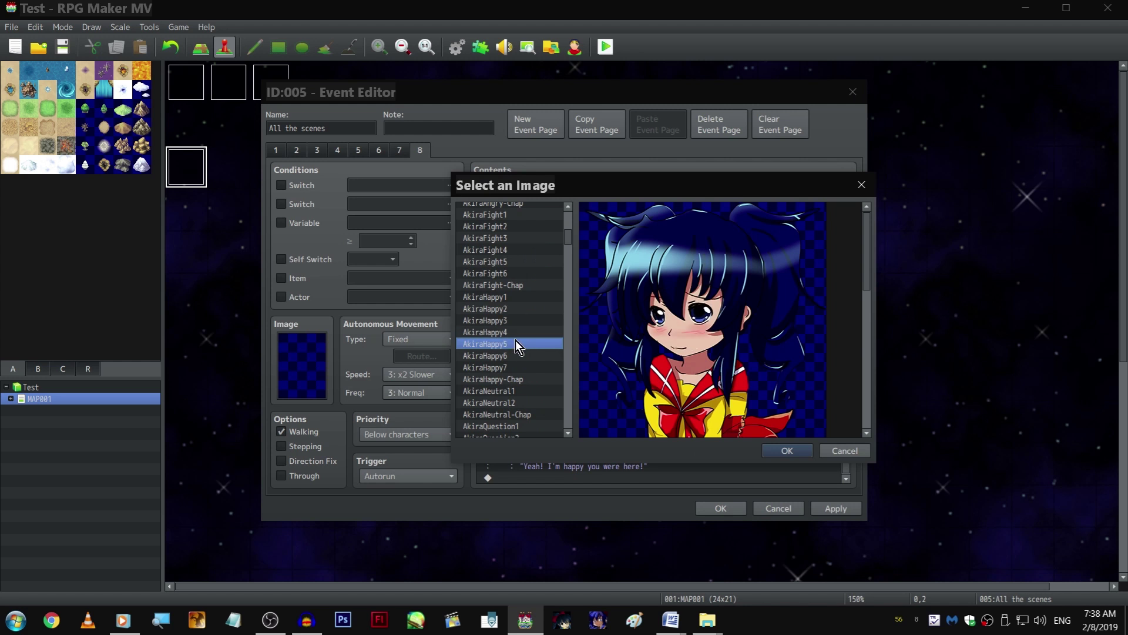
click(510, 367)
click(510, 378)
click(509, 389)
click(510, 281)
click(512, 249)
scroll(513, 246, up, 2)
click(526, 263)
click(524, 239)
click(530, 261)
double_click(530, 261)
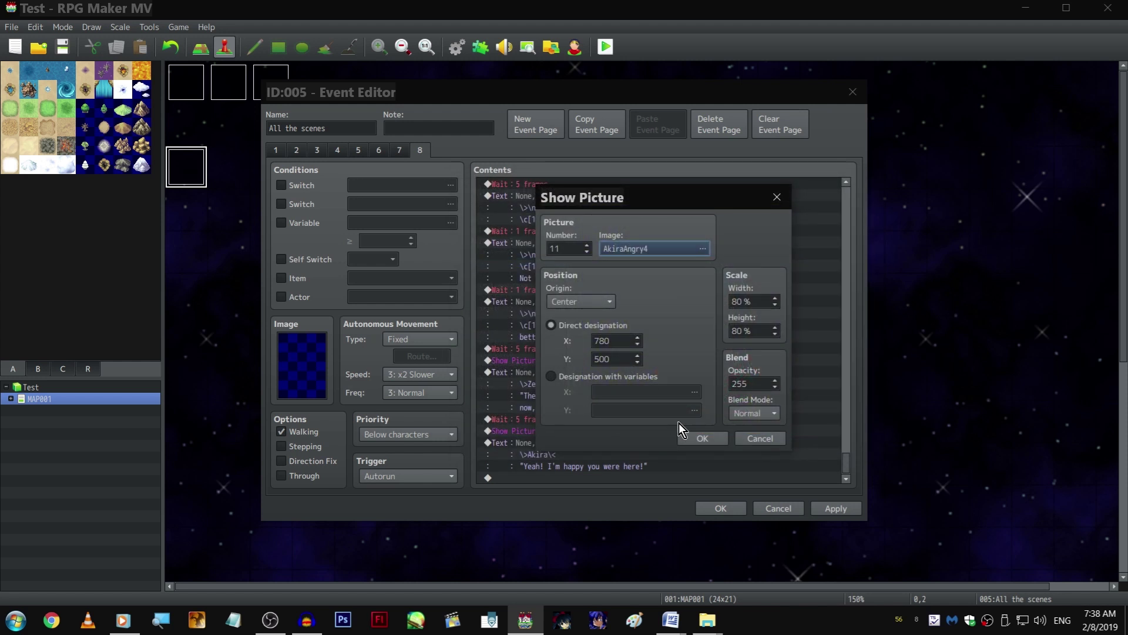
click(699, 441)
Change Akira's copied line to "Yeah, you're right. Hehe, see you tomorrow, \n[2]"
double_click(639, 454)
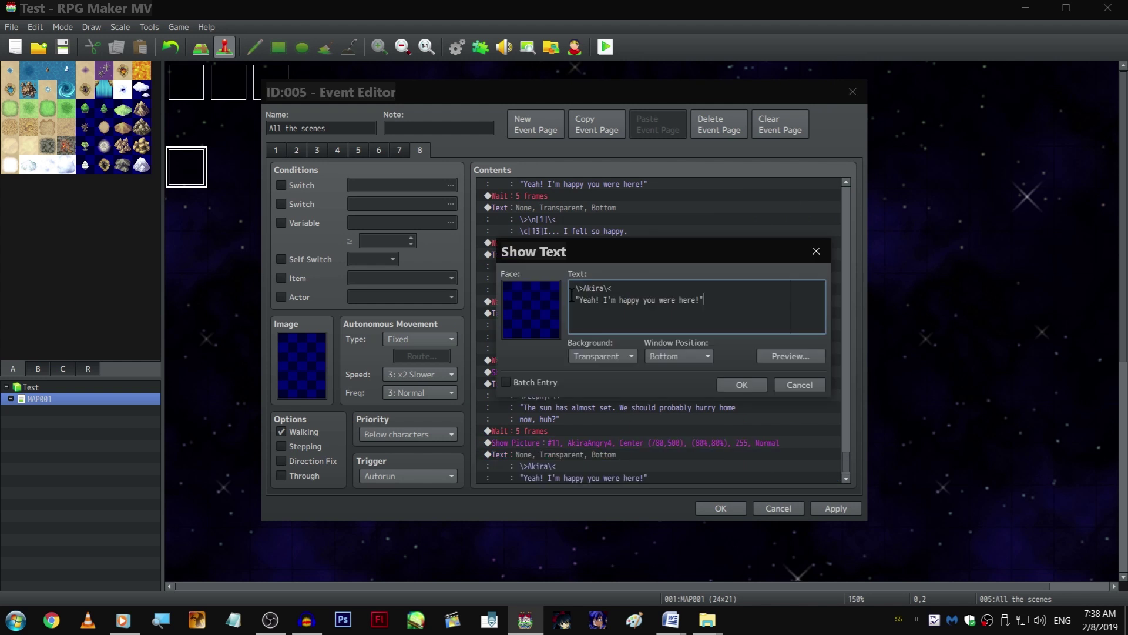
drag(582, 300, 705, 299)
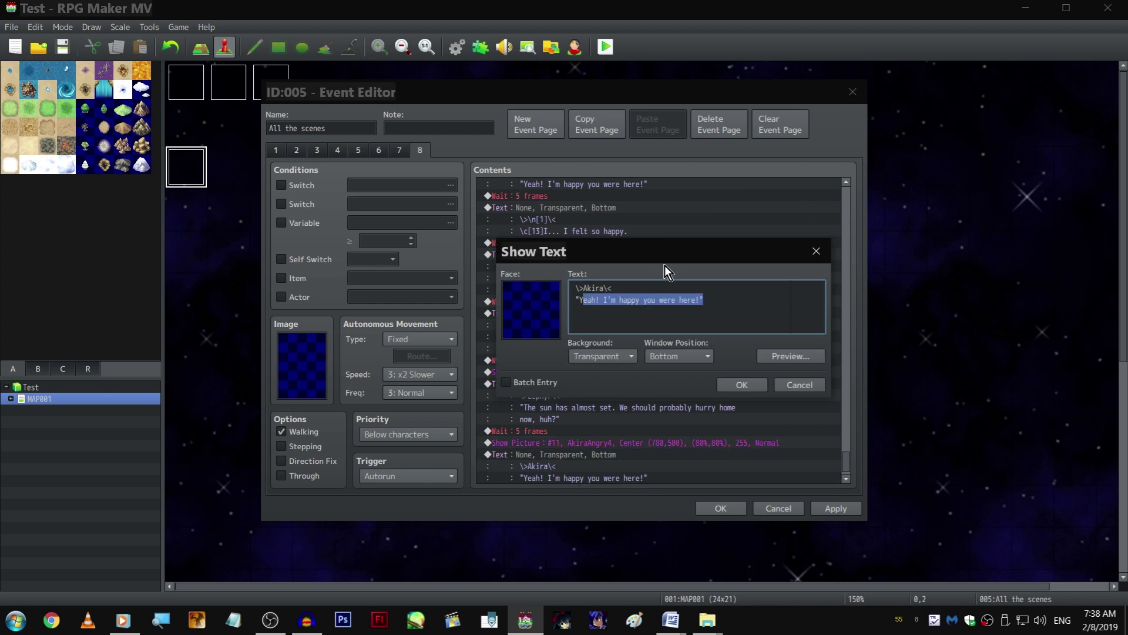
text(Yeah, you're right. Heh)
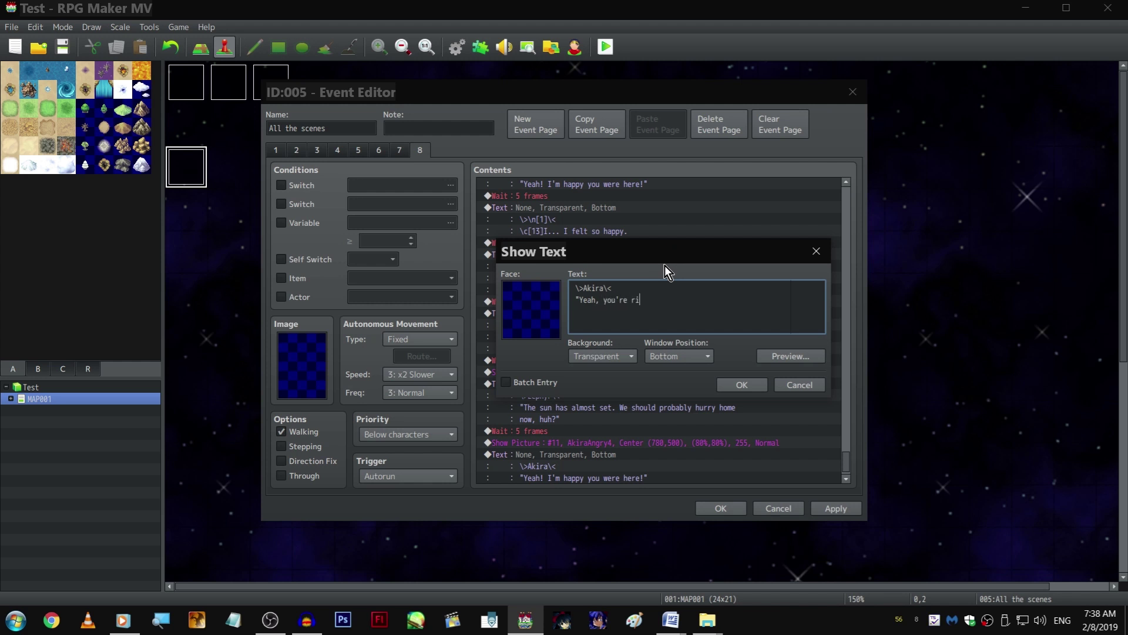
text( see you tomorrow)
text(,  )
text([2]!)
key(ctrl+Return)
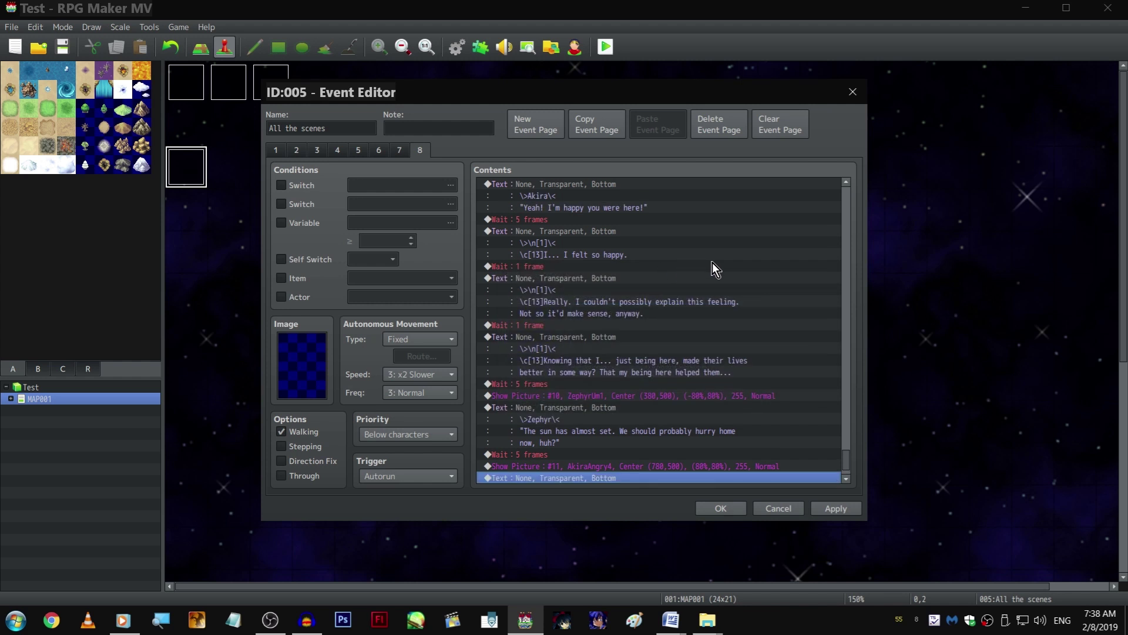
Close the event editor and reopen the All the scenes event on page 8
click(721, 508)
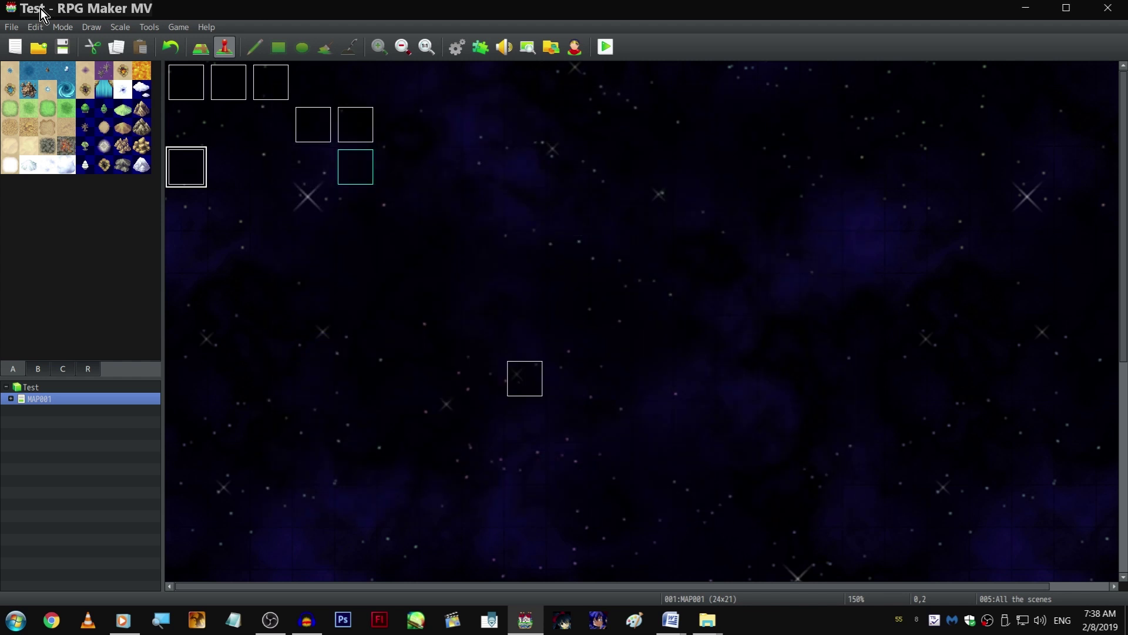
click(60, 46)
double_click(187, 168)
click(420, 150)
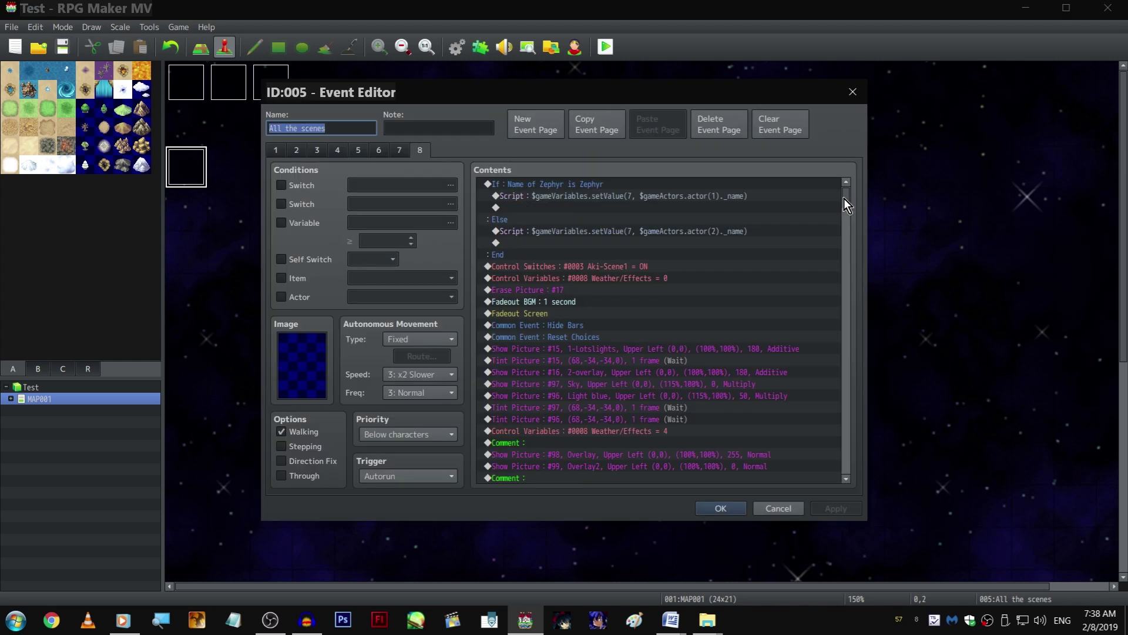
drag(849, 202, 849, 482)
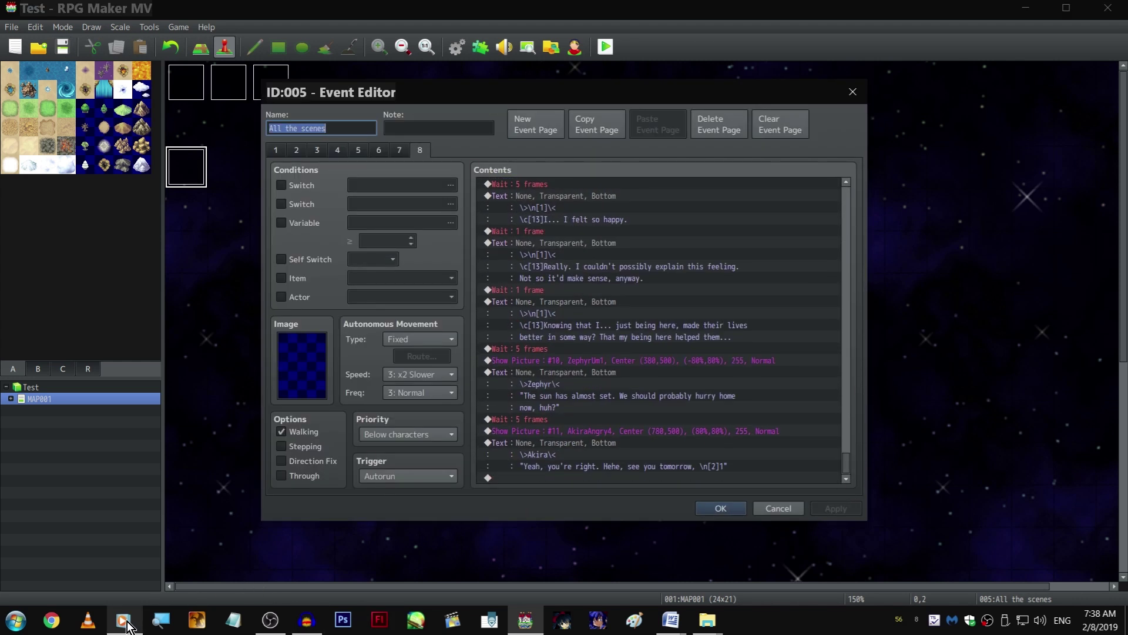